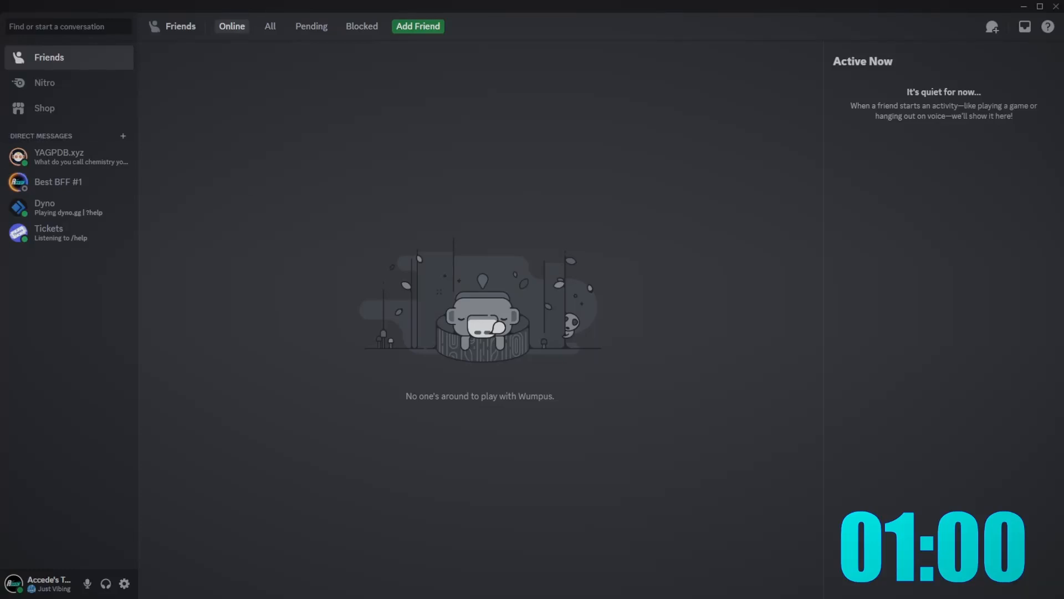
- Create a server from scratch, 'For me and my friends', named '1 Minute Challenge'
left_click(0, 132)
scroll(446, 264, "down", 3)
scroll(482, 319, "up", 3)
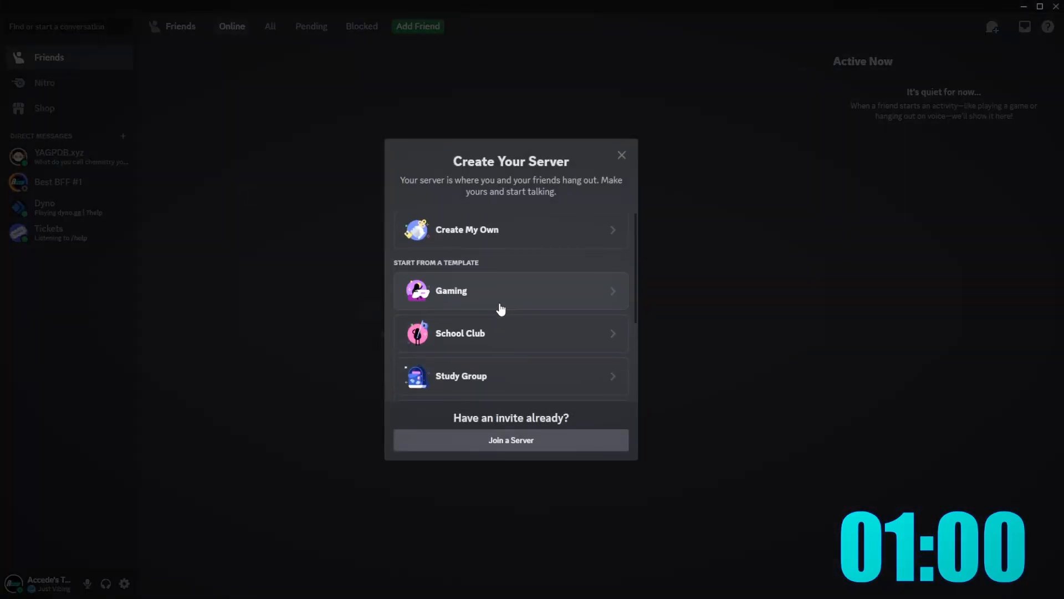
scroll(498, 338, "down", 3)
scroll(493, 305, "up", 3)
left_click(497, 247)
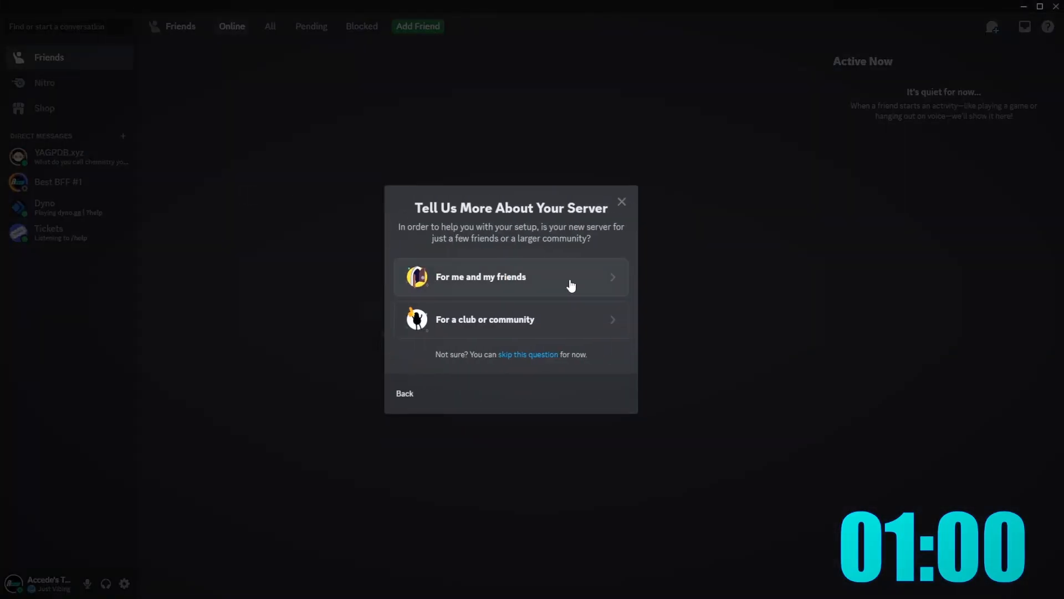
left_click(451, 275)
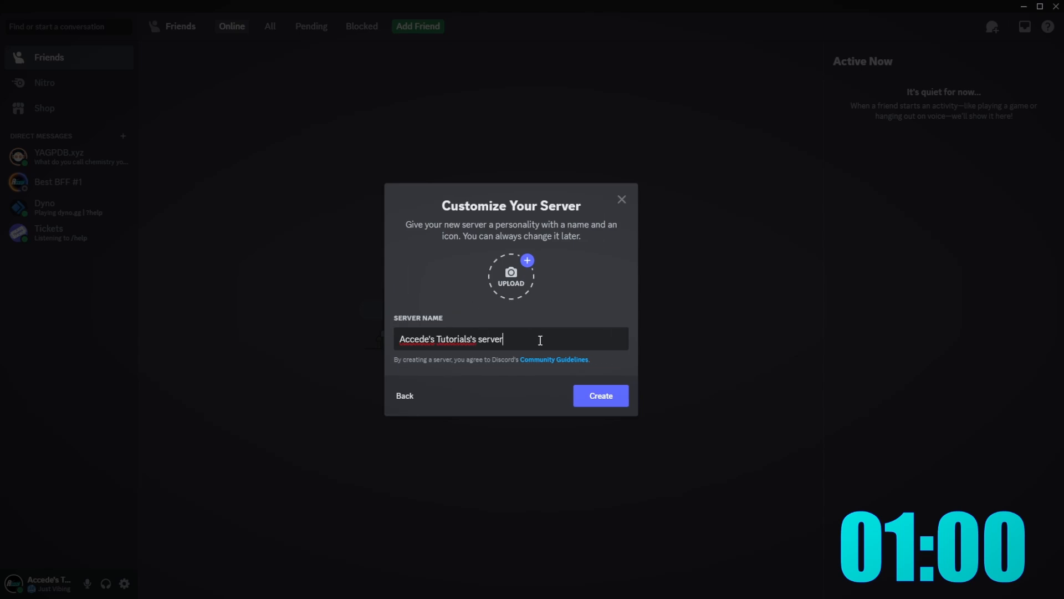
left_click_drag(541, 338, 402, 342)
type("1 Minute")
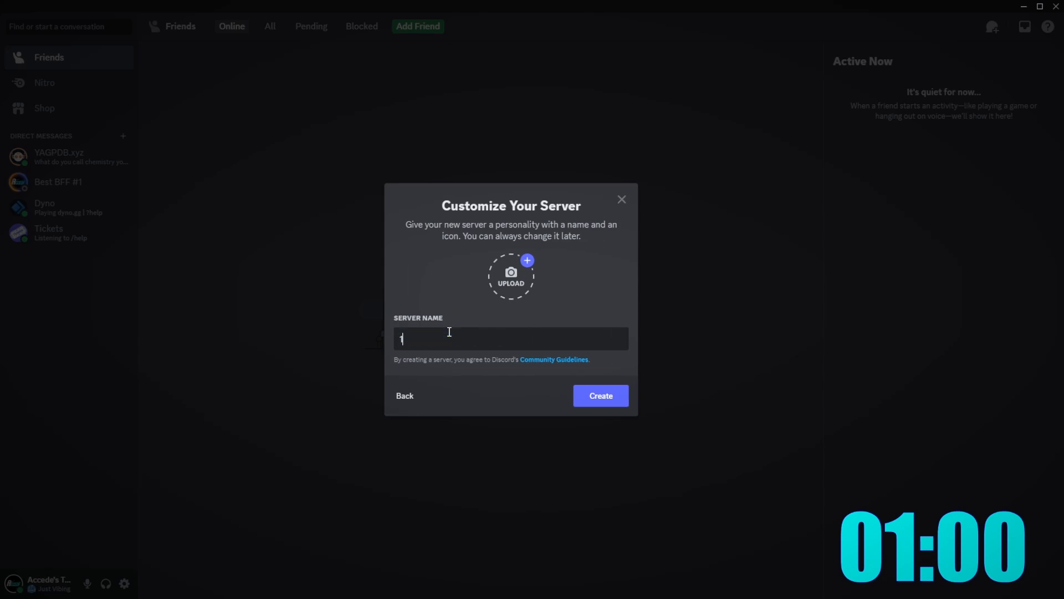
type(" Challenge")
left_click(600, 393)
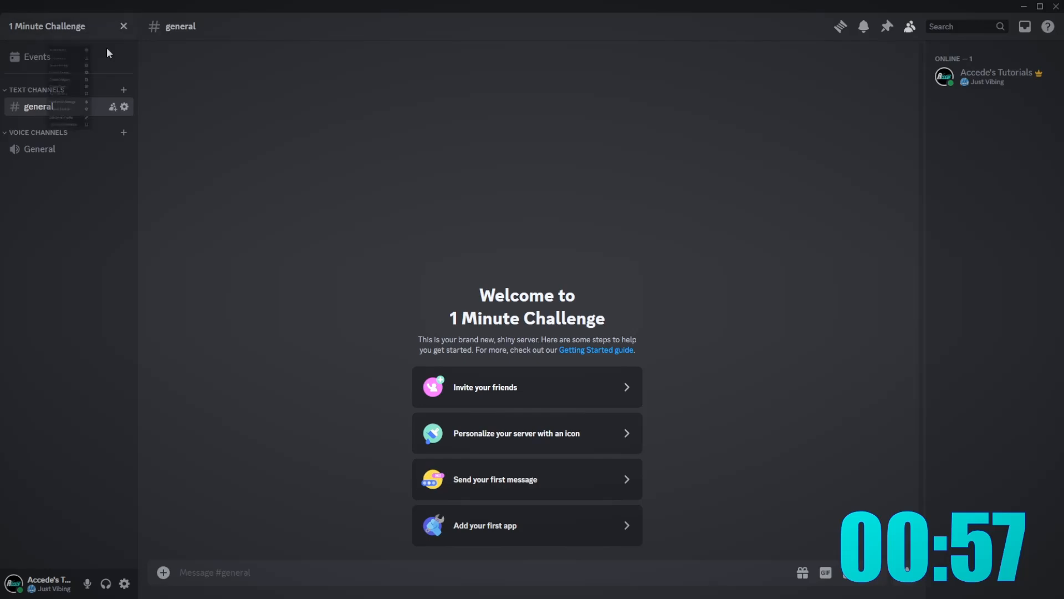
- In Server Settings, create three new roles named Staff, Member and Bots
left_click(96, 102)
left_click(285, 90)
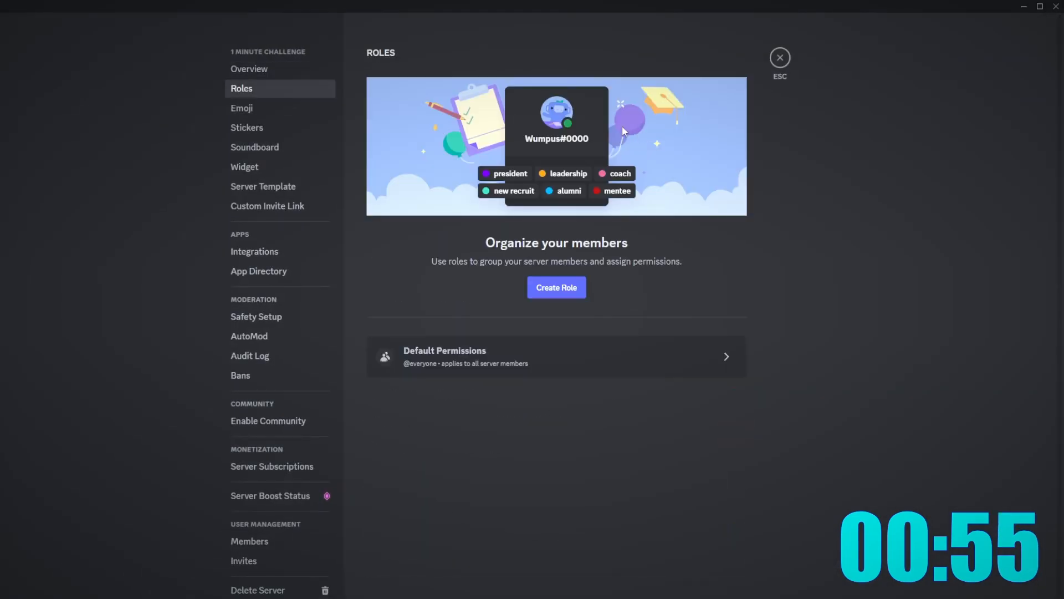
left_click(555, 290)
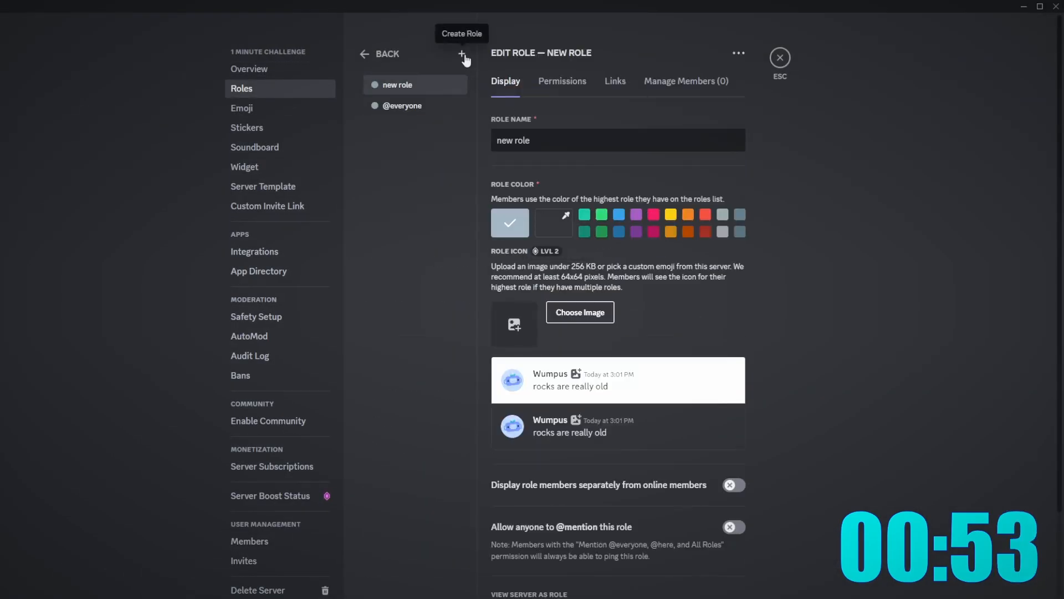
left_click(463, 56)
left_click(462, 55)
left_click(462, 55)
key("ctrl+a")
type("Staf")
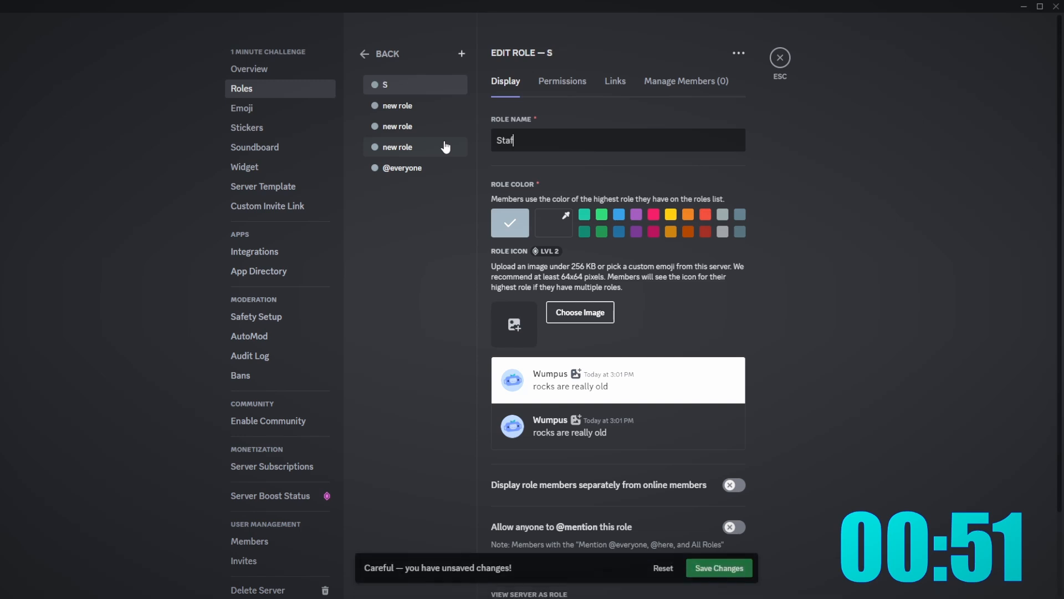
type("f")
left_click(422, 106)
key("ctrl+a")
type("M")
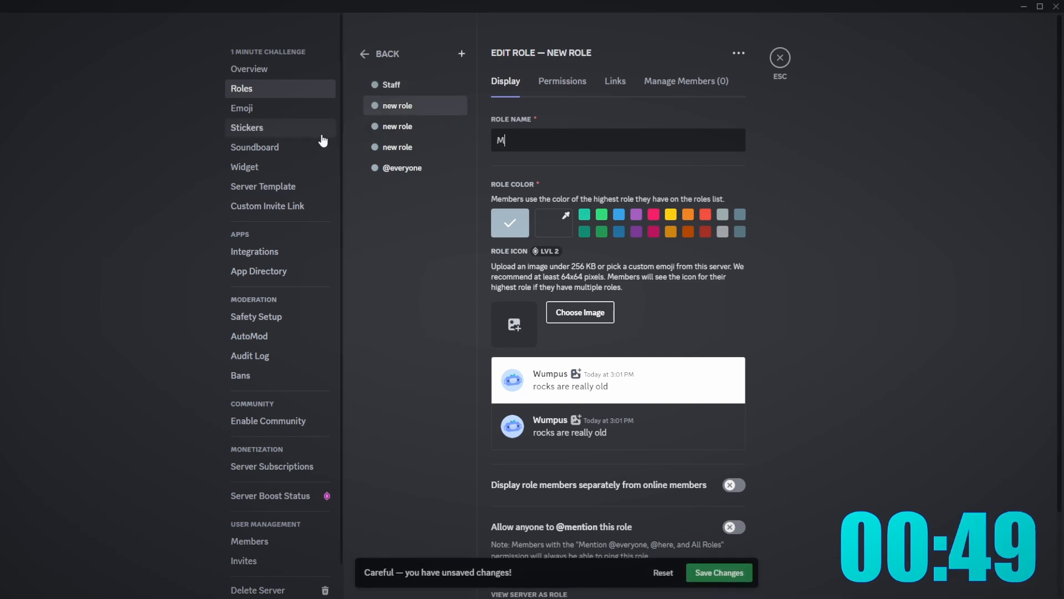
type("ember")
left_click(388, 125)
key("ctrl+a")
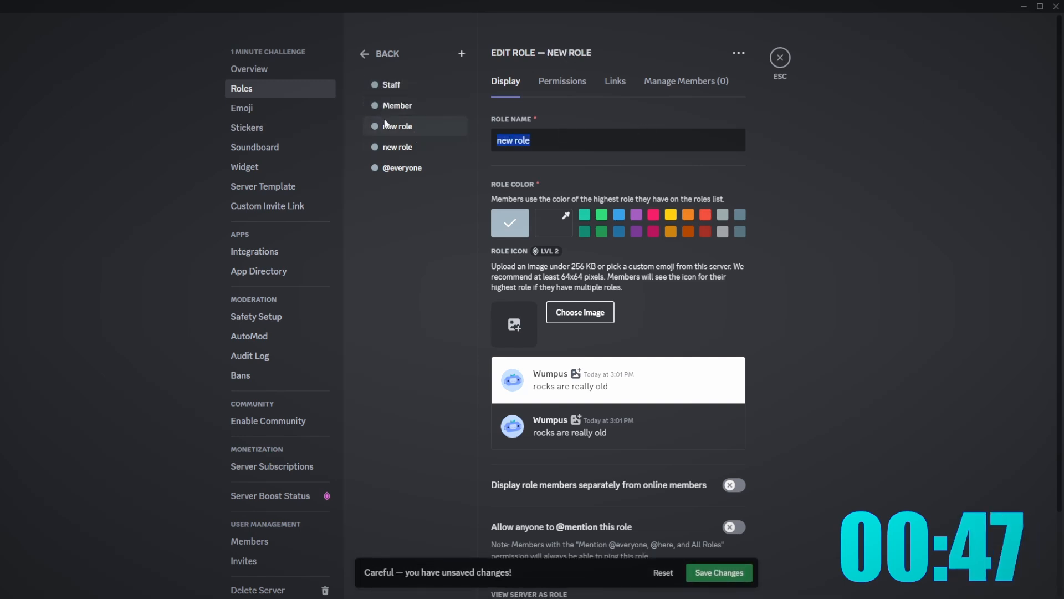
type("Vi")
key("BackSpace")
key("BackSpace")
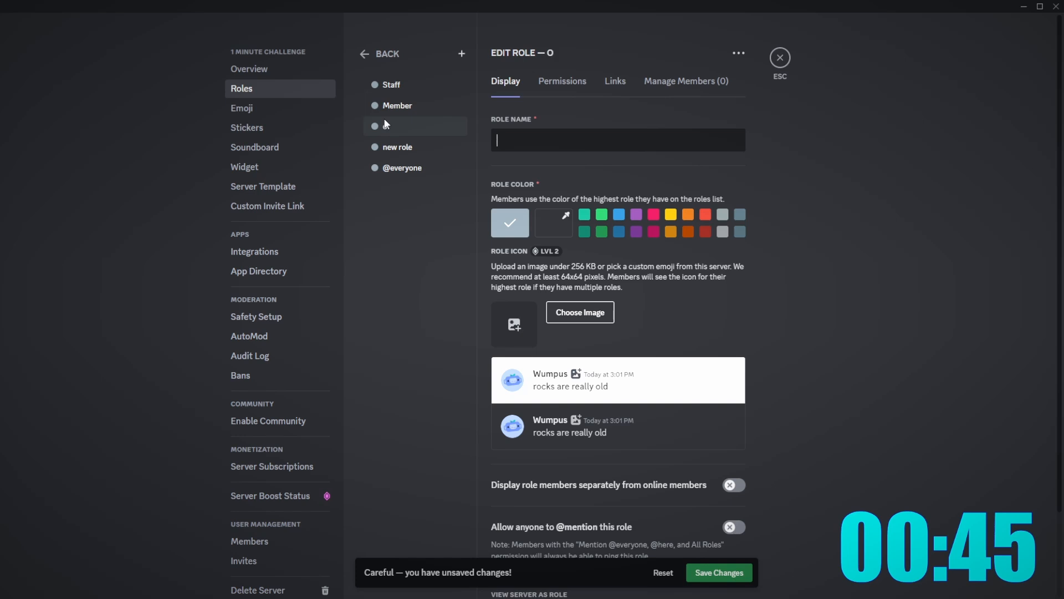
type("Bots")
- Colour Staff pink and Member purple, display both separately, and save the changes
left_click(390, 84)
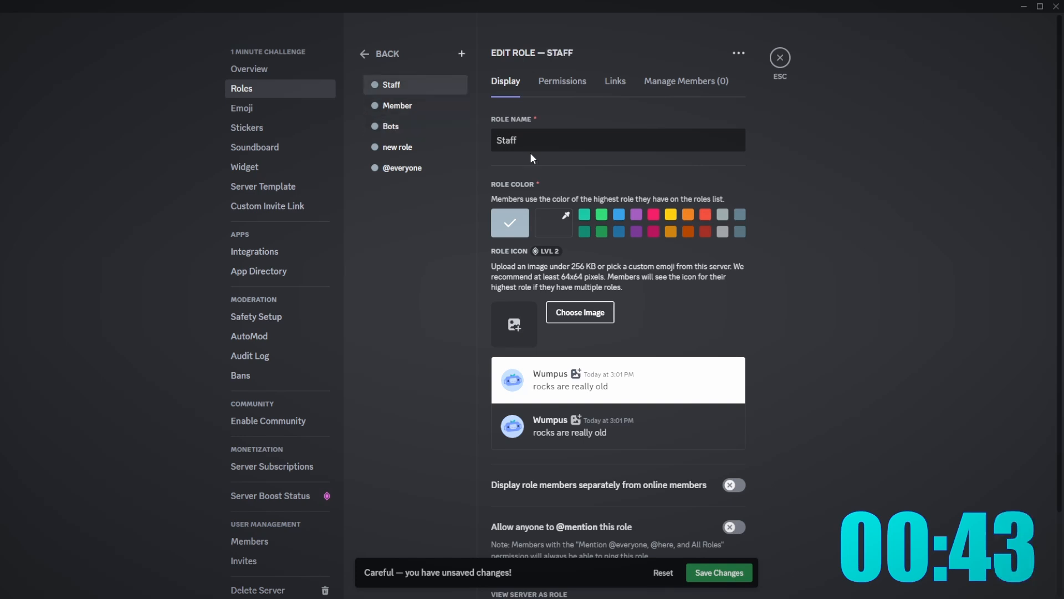
left_click(656, 214)
left_click(405, 105)
left_click(637, 214)
left_click(420, 85)
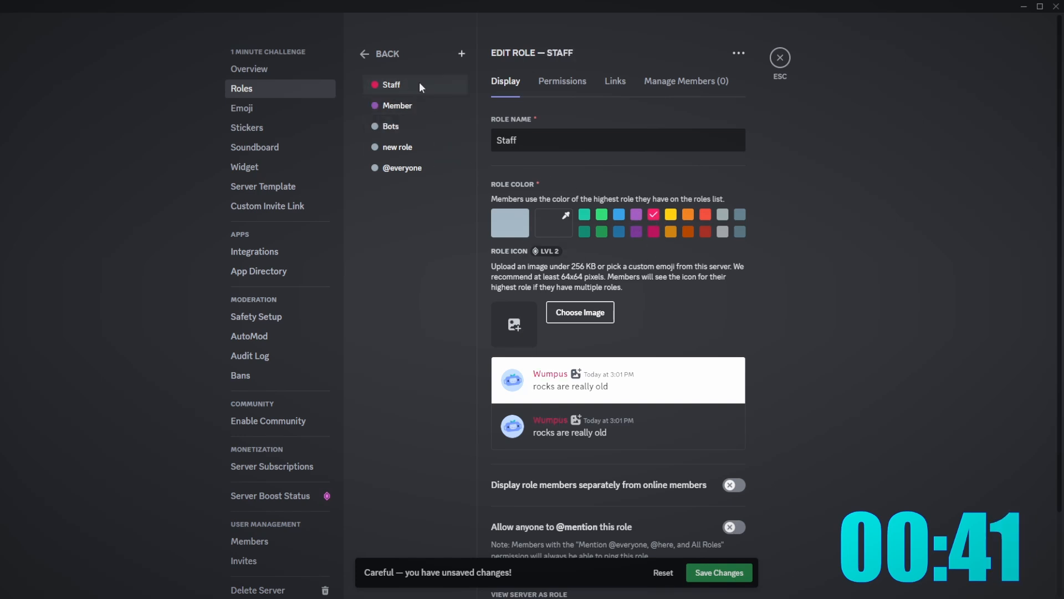
left_click(735, 486)
left_click(407, 106)
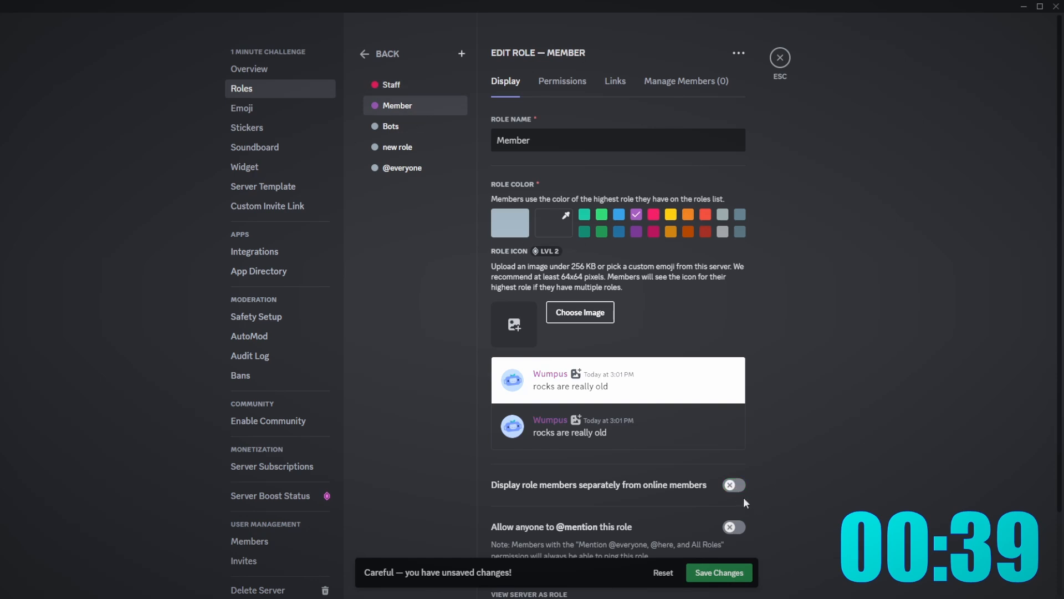
left_click(730, 486)
left_click(719, 572)
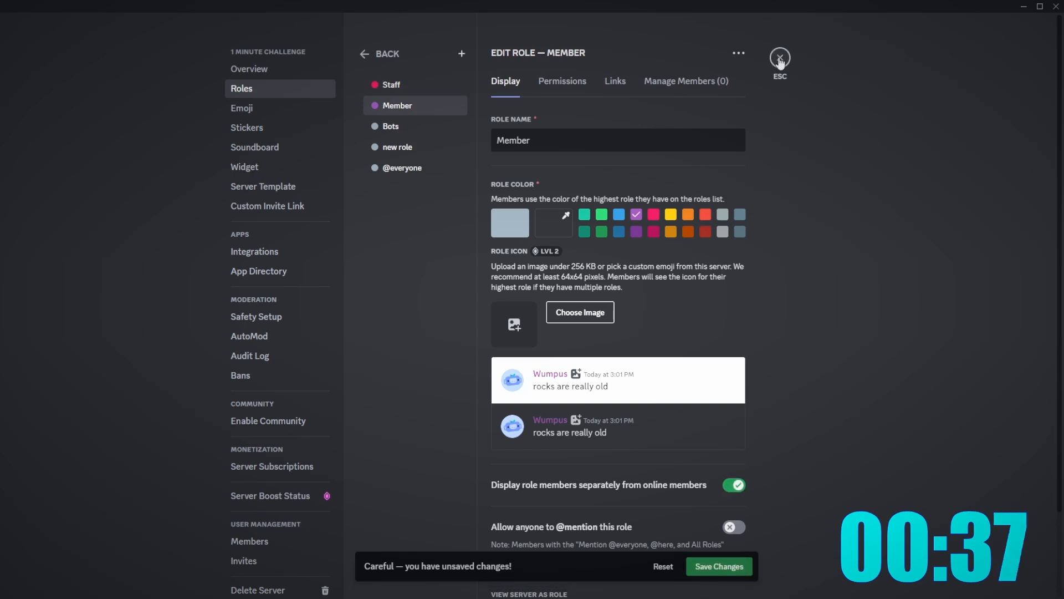
left_click(779, 58)
- Give your own member account the Staff role
right_click(1008, 82)
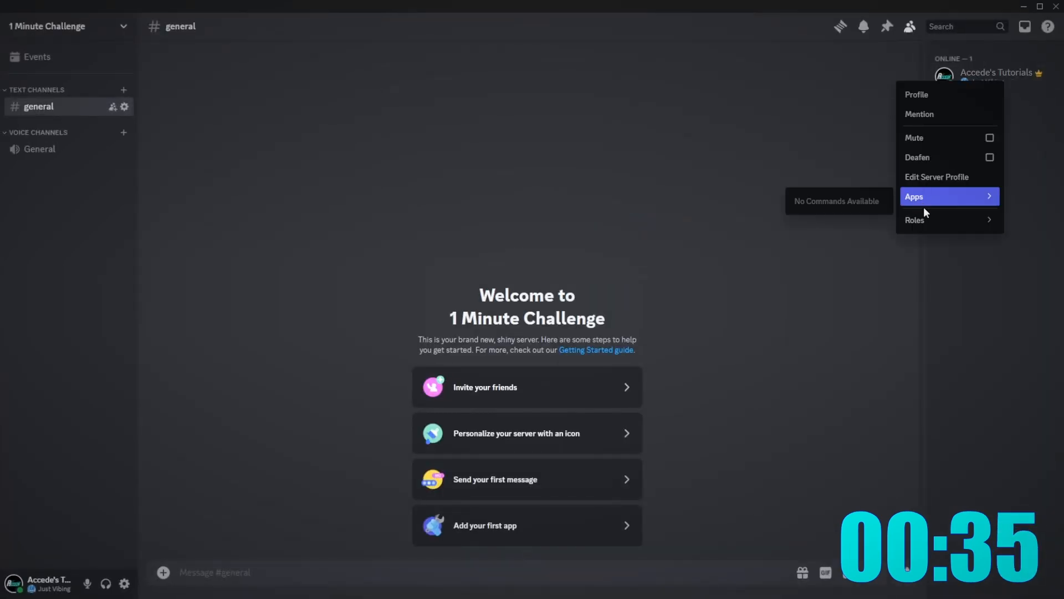
mouse_move(921, 220)
left_click(879, 224)
- Create a category named Staff
key("Escape")
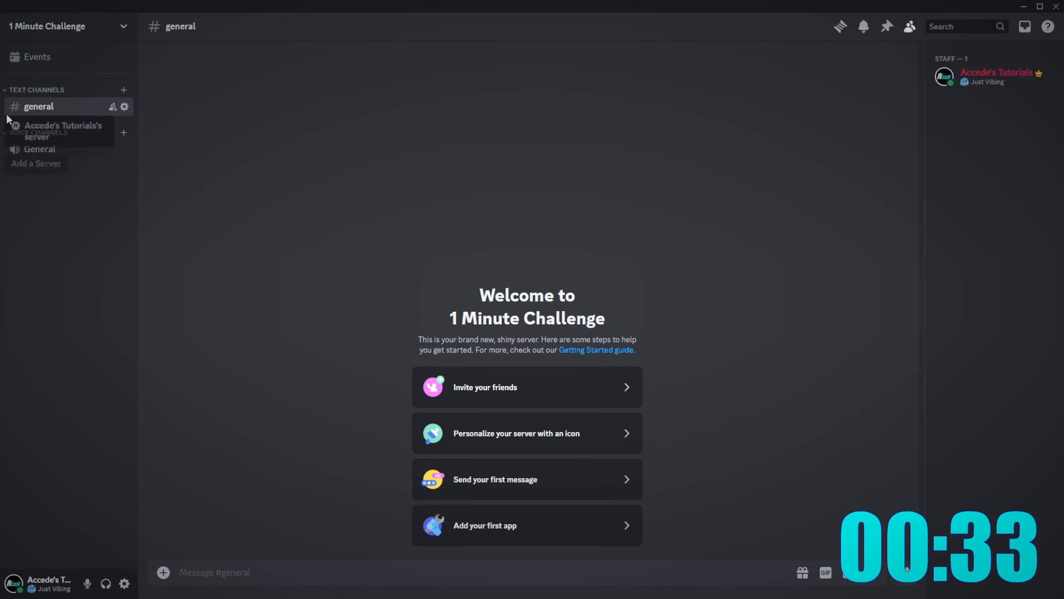
right_click(51, 233)
left_click(85, 301)
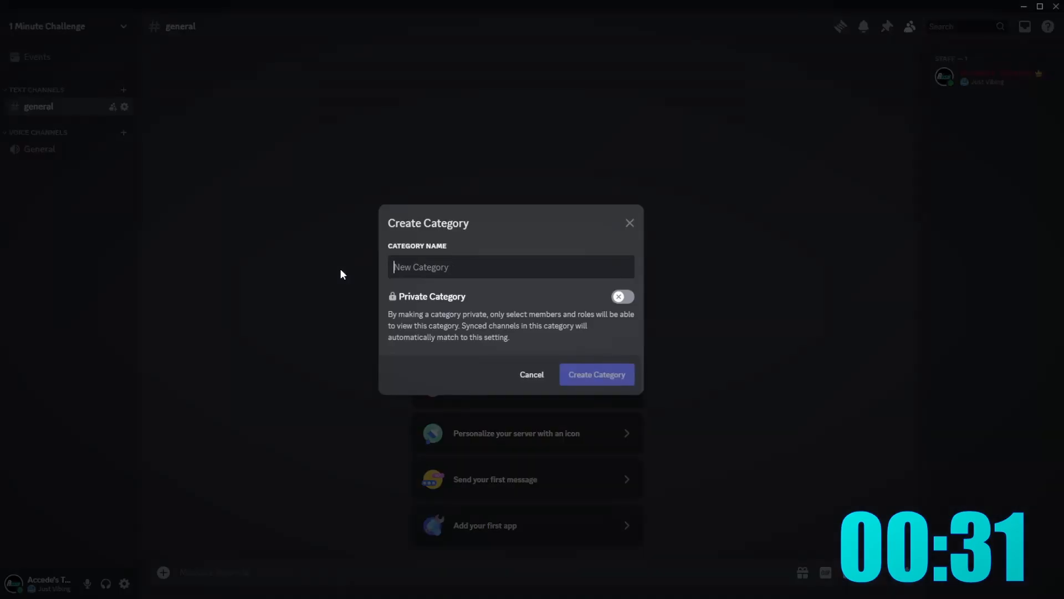
type("Staff")
key("Return")
- Create the announcements and memes text channels
right_click(109, 230)
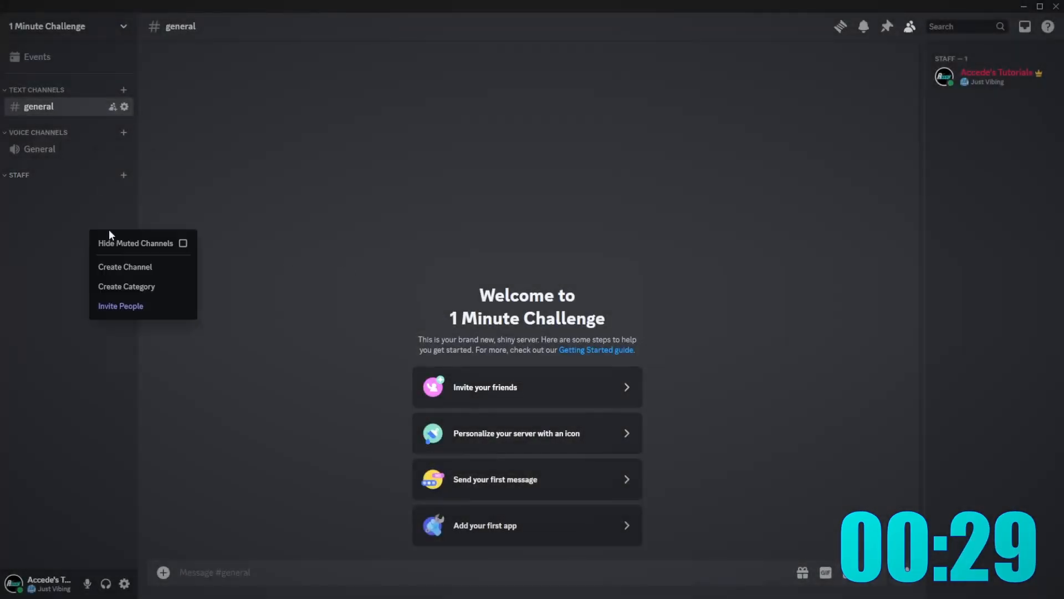
left_click(146, 267)
right_click(64, 212)
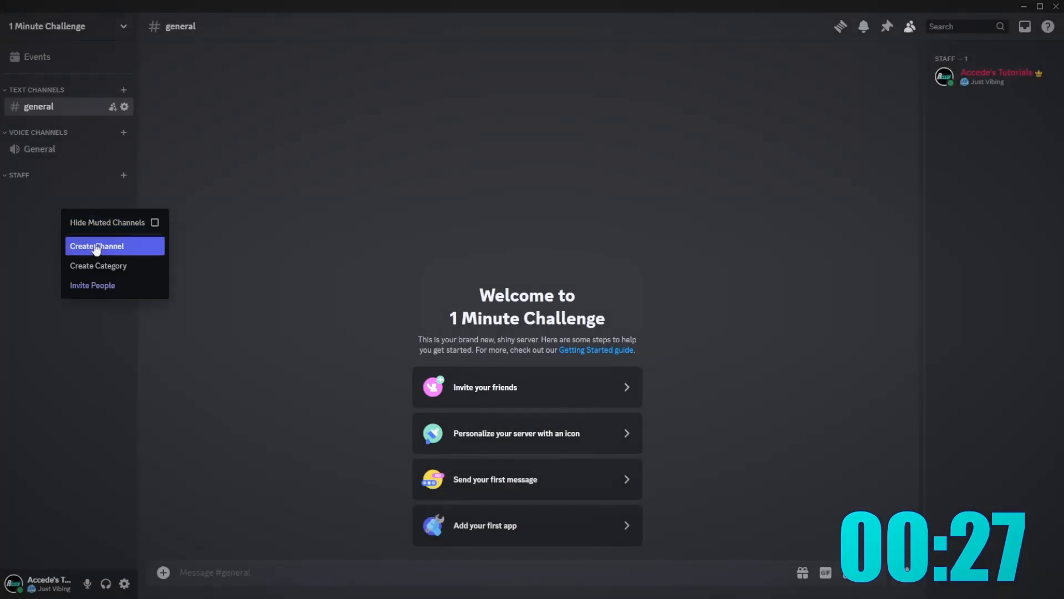
left_click(95, 245)
type("announcements")
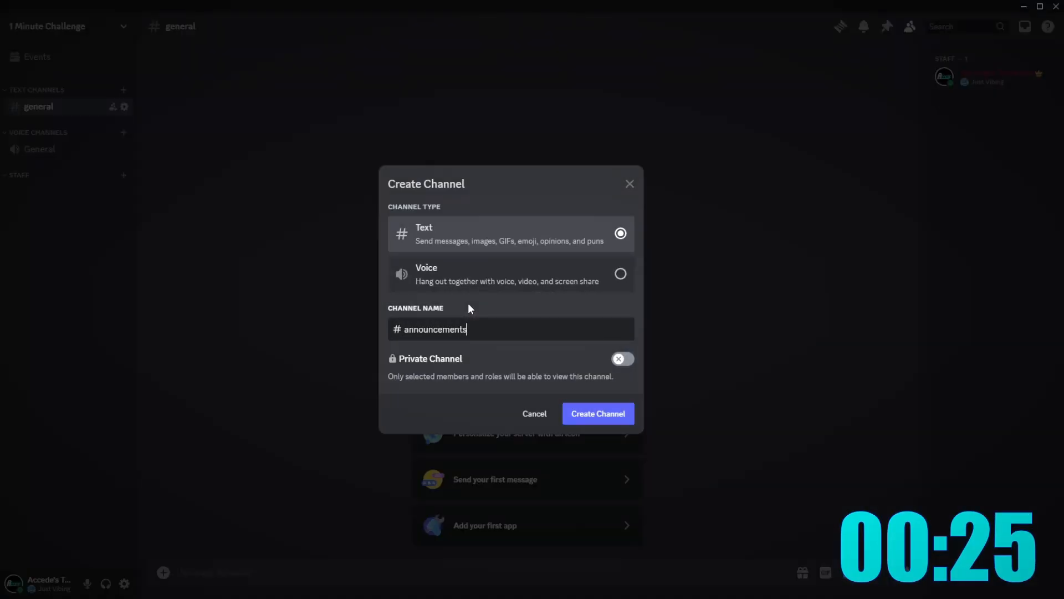
key("Return")
right_click(126, 291)
left_click(145, 323)
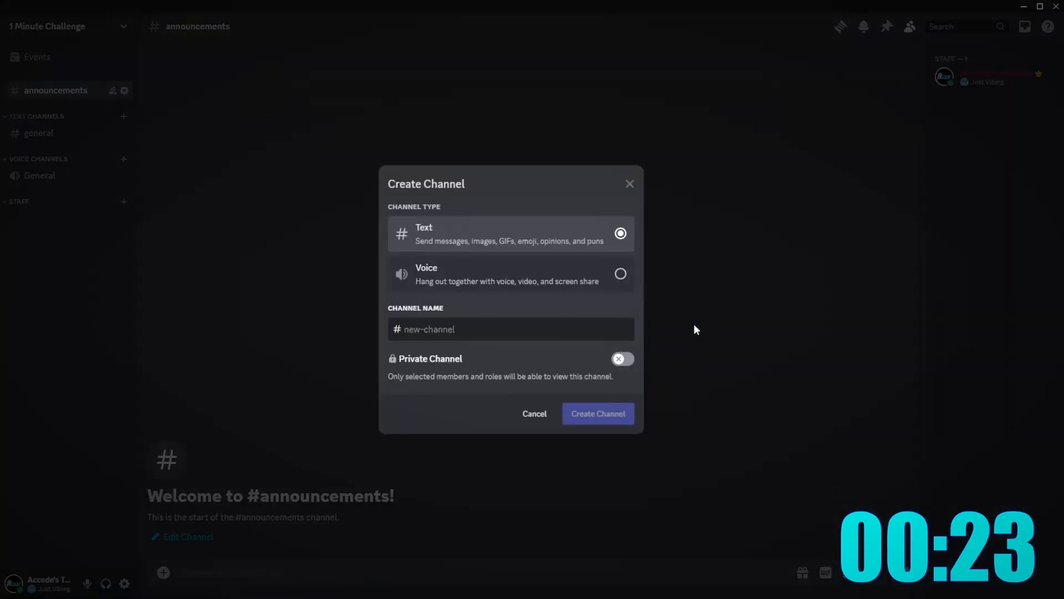
type("memes")
key("Return")
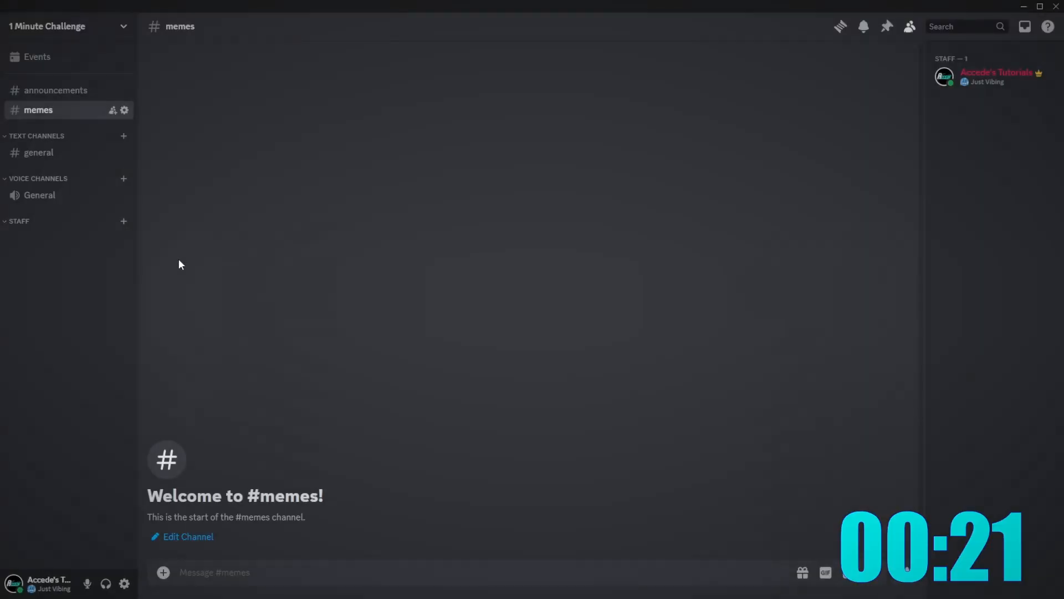
- Create a logs text channel and move it under the Staff category
right_click(111, 272)
left_click(145, 311)
type("logs")
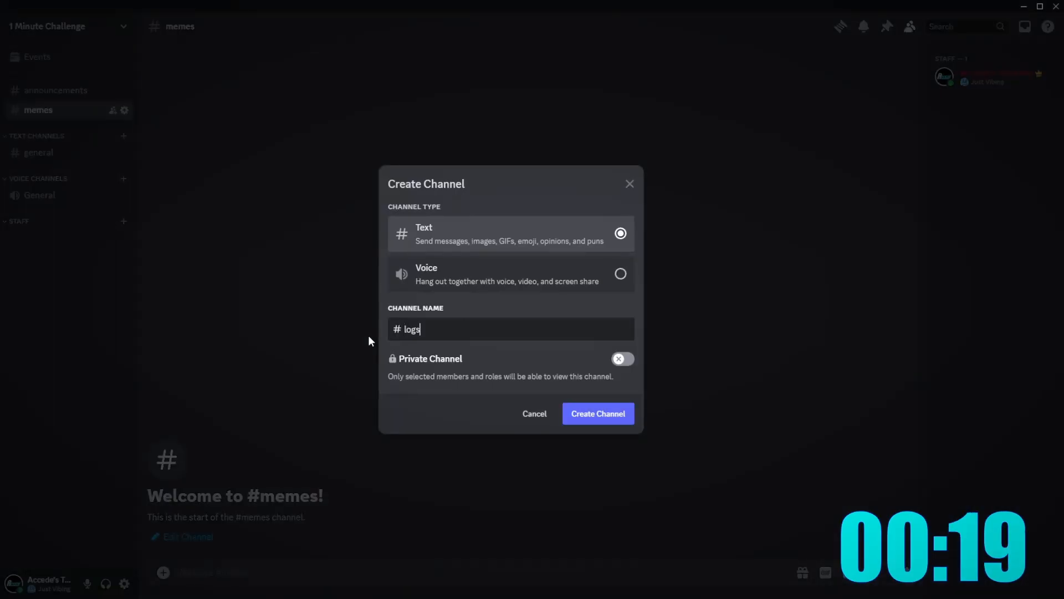
key("Return")
left_click_drag(65, 131, 50, 256)
right_click(47, 313)
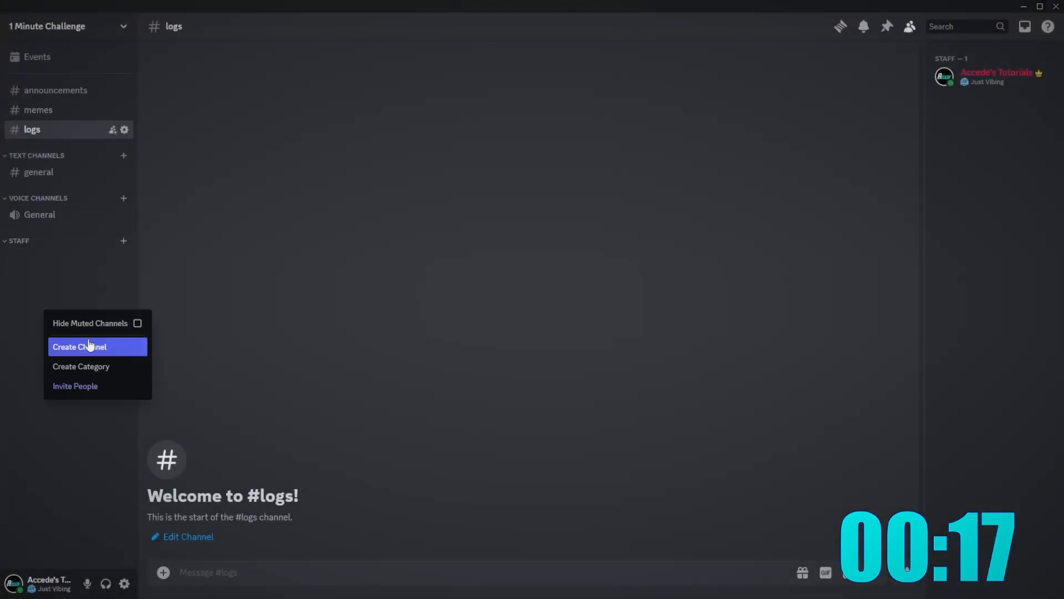
key("Escape")
left_click_drag(65, 129, 43, 241)
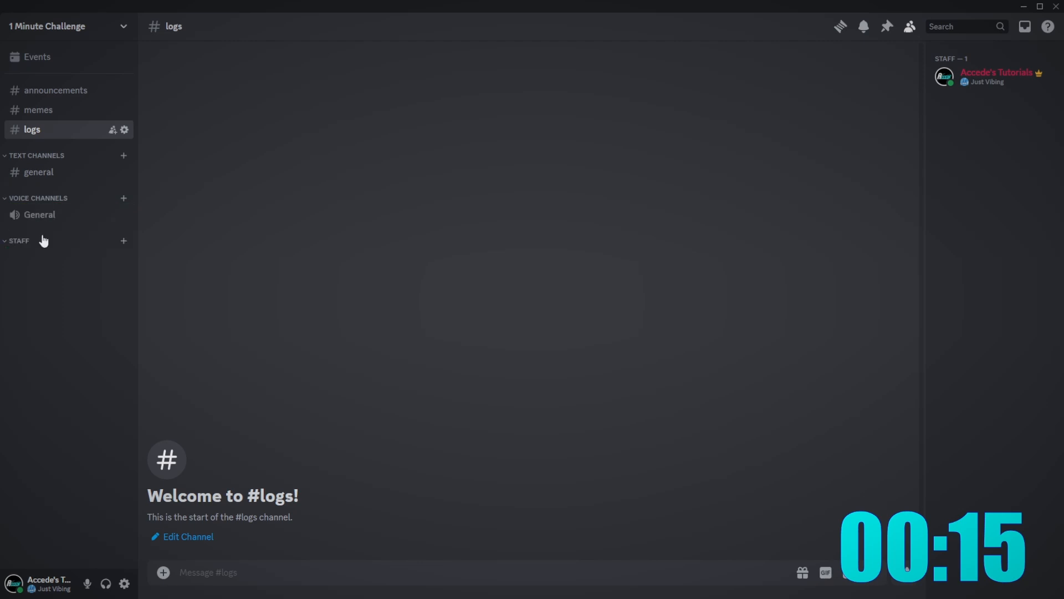
- Create an Announcements category and move it above the other channels
right_click(51, 288)
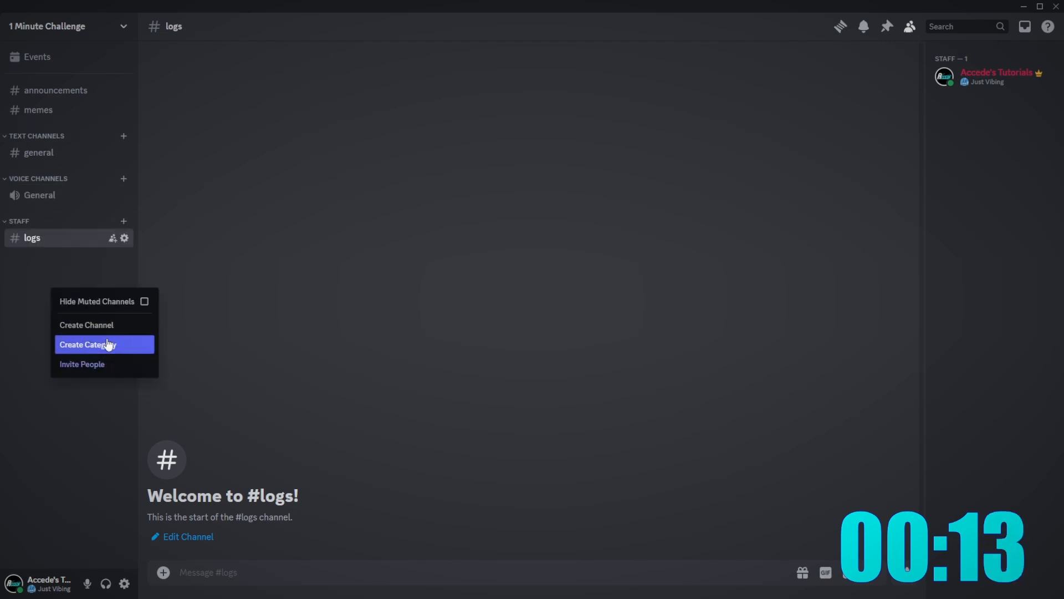
left_click(108, 344)
type("Announcements")
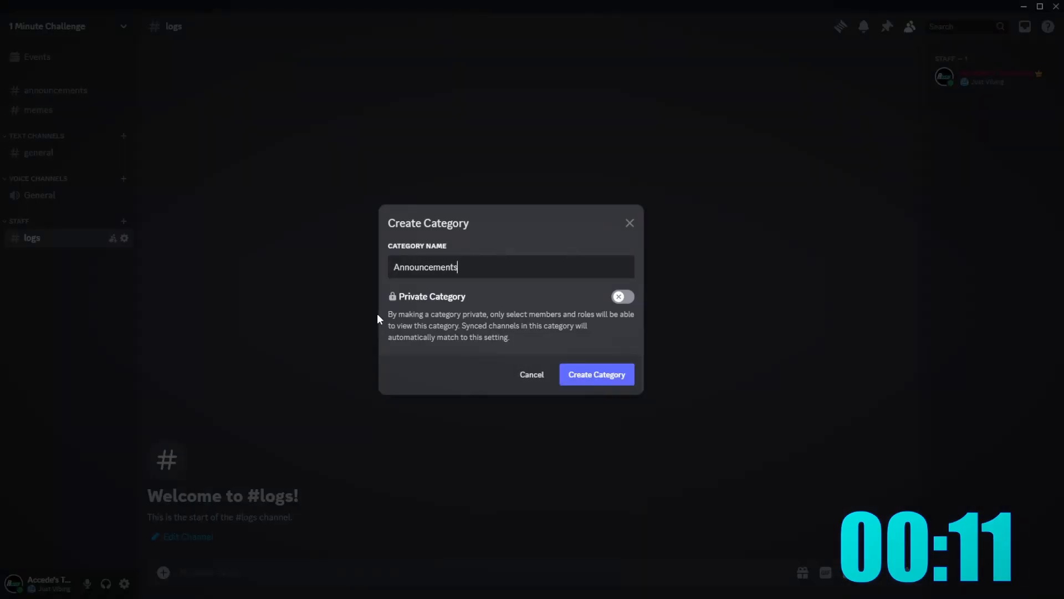
key("Return")
left_click_drag(54, 263, 56, 178)
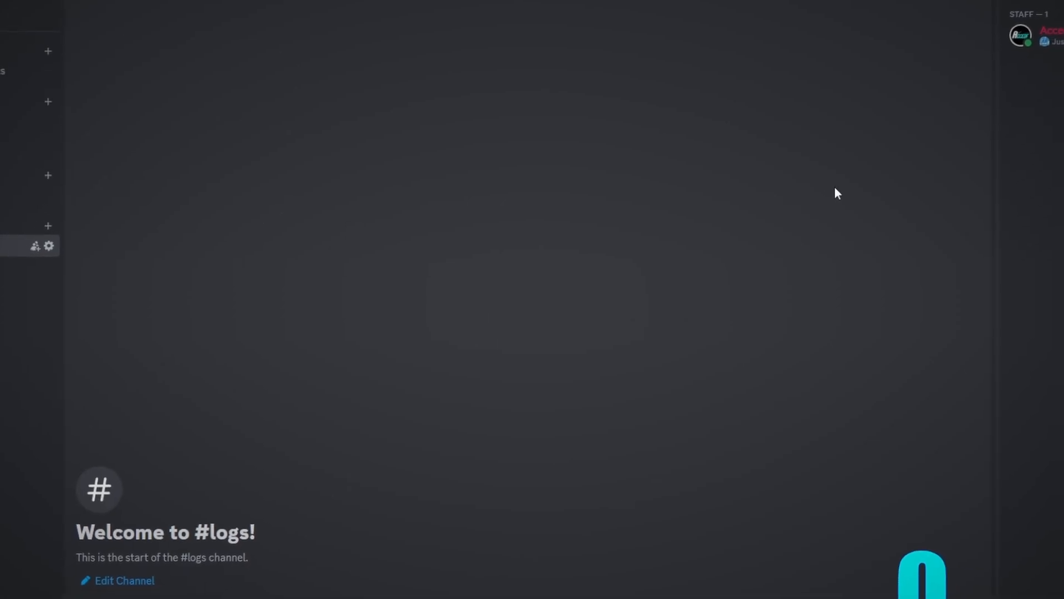
left_click(1050, 34)
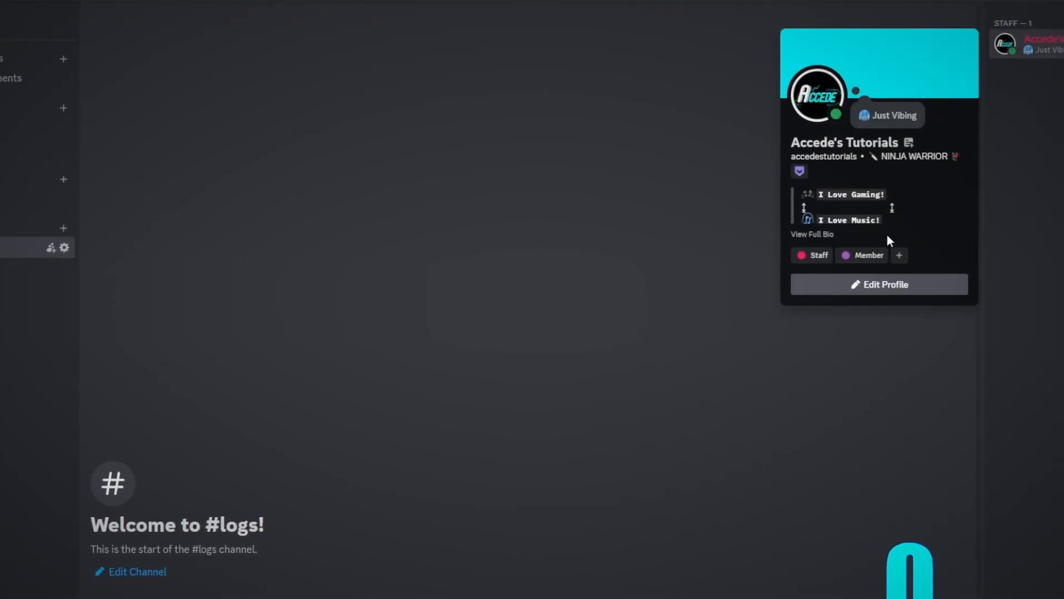
left_click(264, 164)
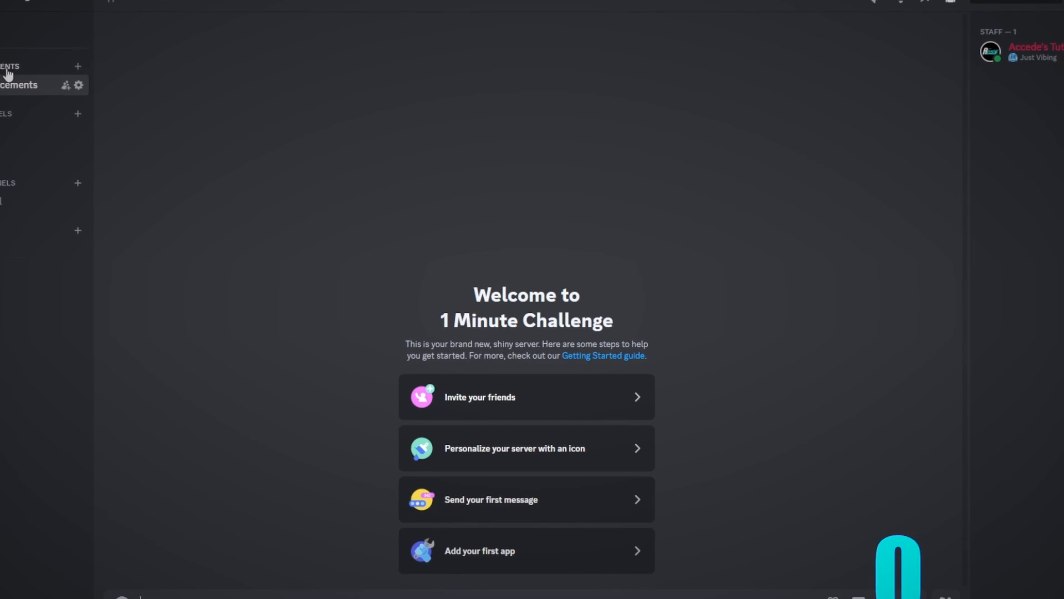
left_click(22, 135)
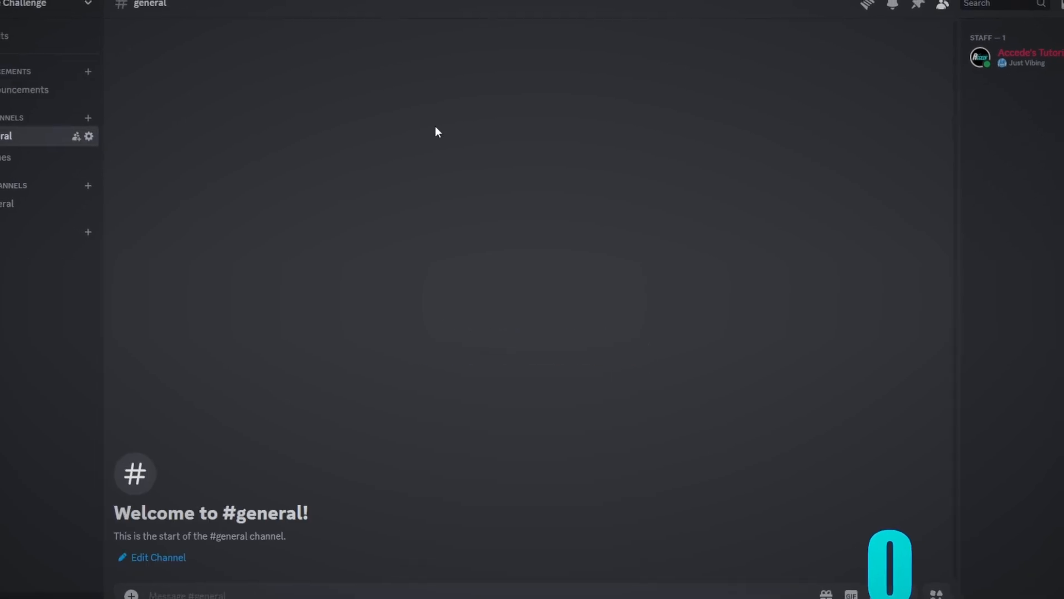
left_click(17, 89)
left_click(8, 156)
left_click(25, 100)
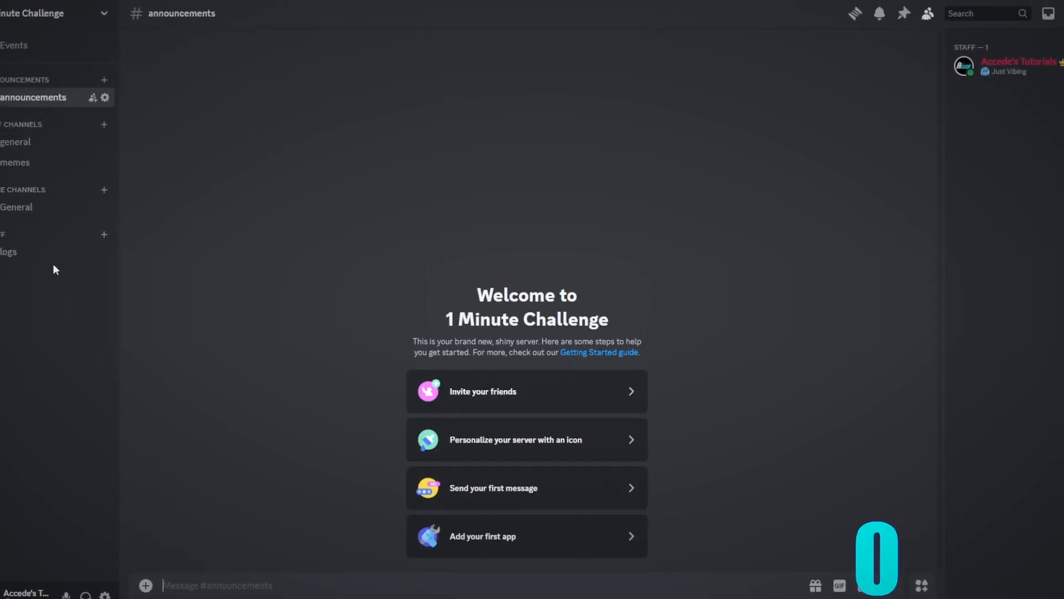
left_click(50, 252)
left_click(33, 97)
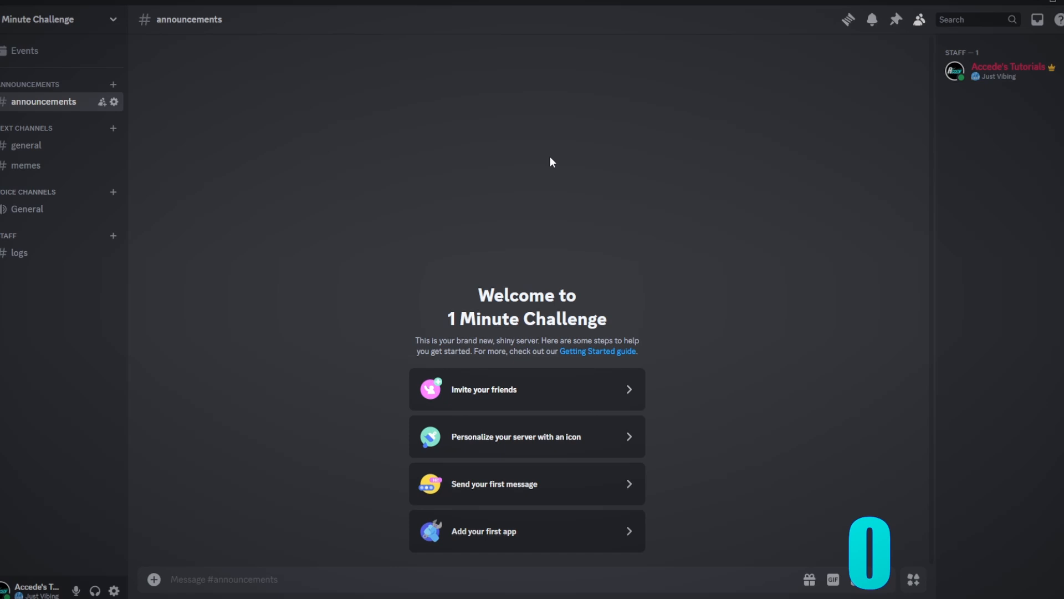
left_click(35, 145)
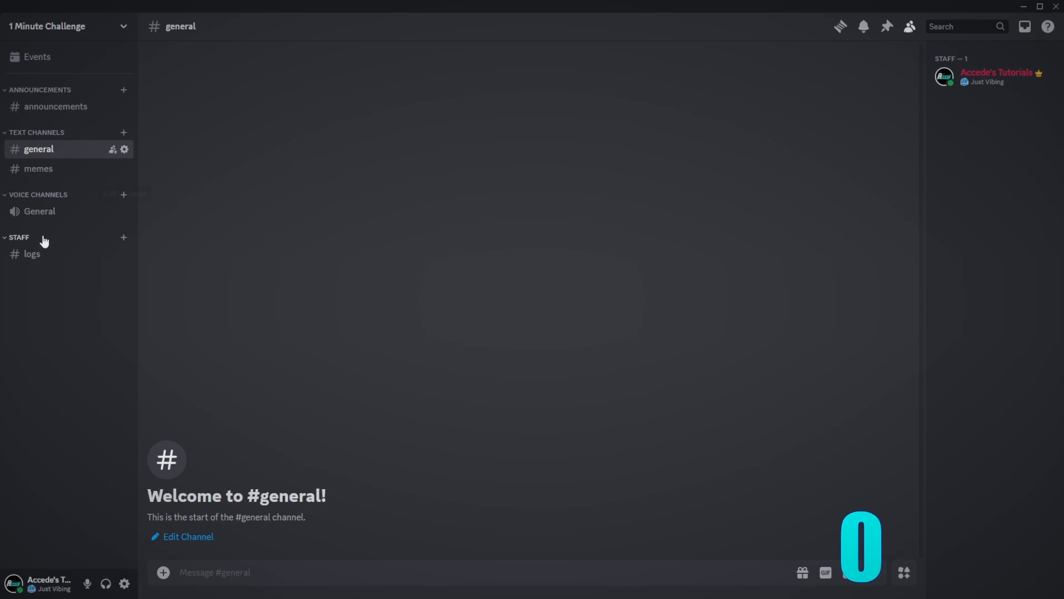
left_click(32, 167)
left_click(50, 107)
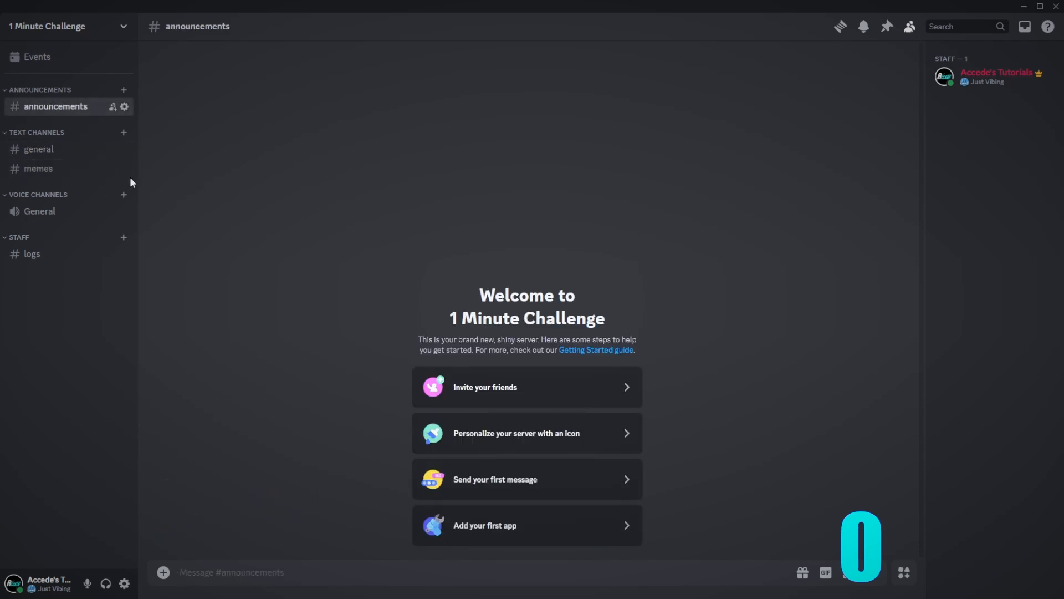
left_click(61, 150)
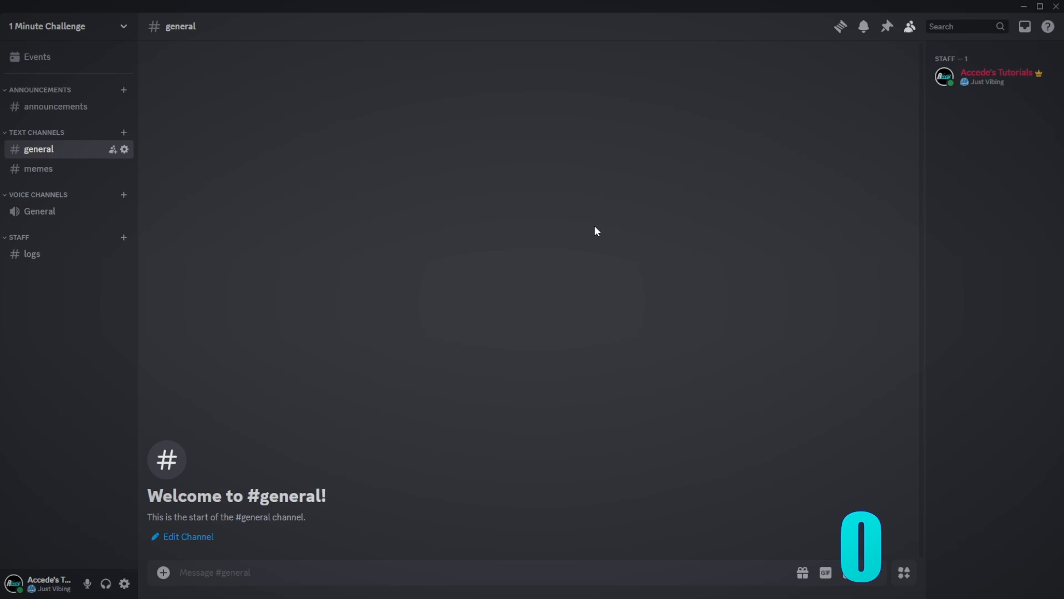
- Create the '10 Minute Challenge' server from scratch, skipping the audience question, and open Server Settings
key("ctrl+shift+n")
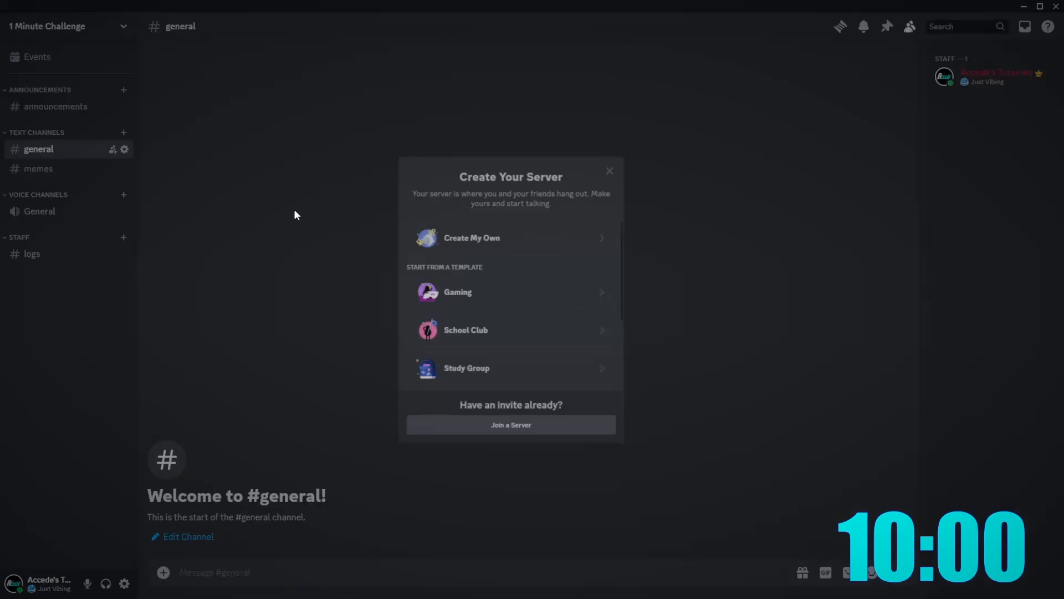
left_click(496, 233)
left_click(588, 321)
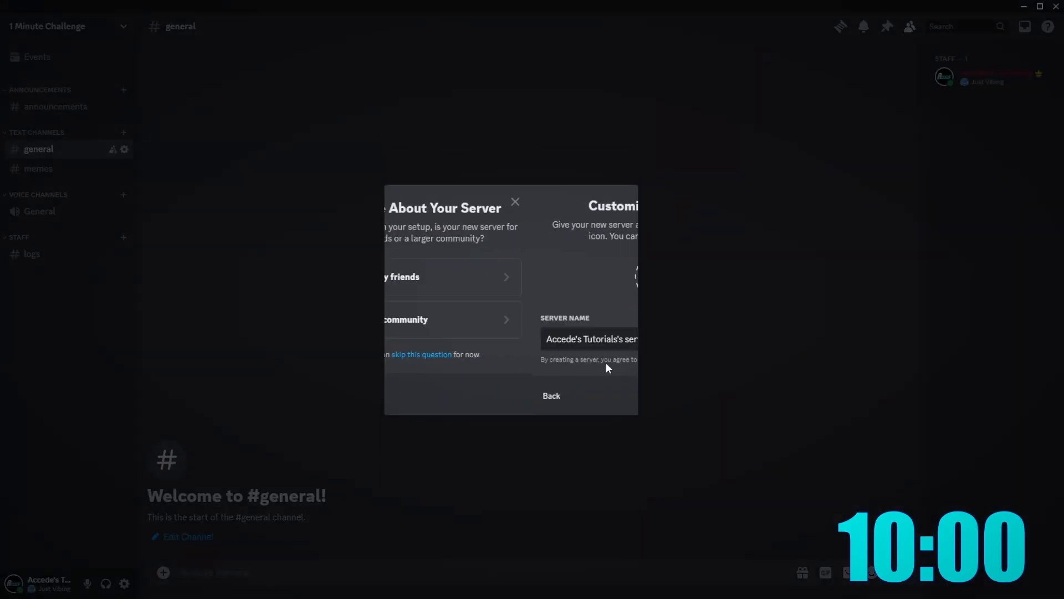
left_click_drag(541, 336, 269, 341)
key("BackSpace")
type("10")
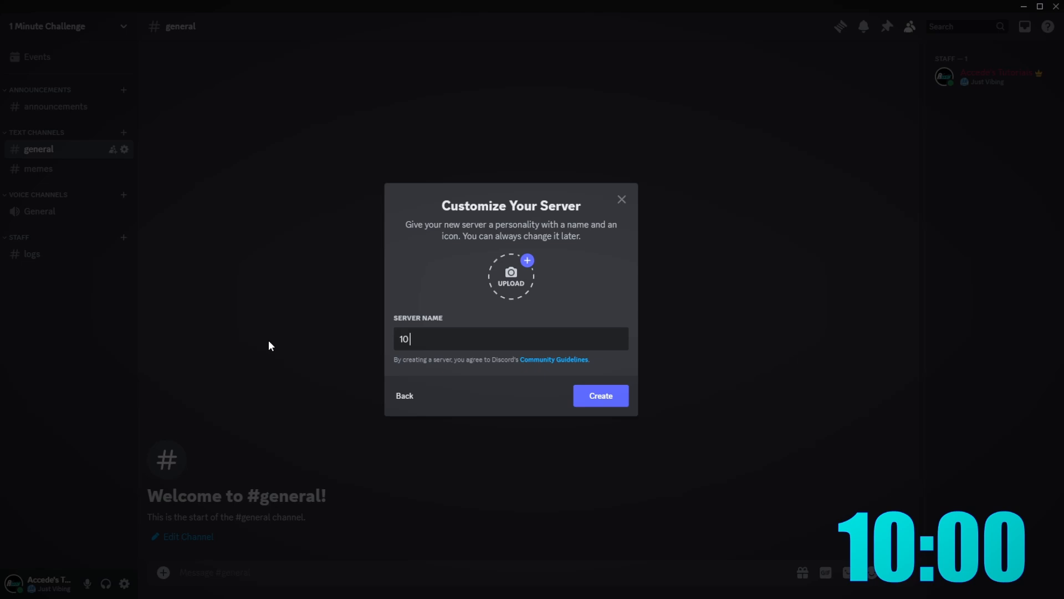
type(" Minute Challenge")
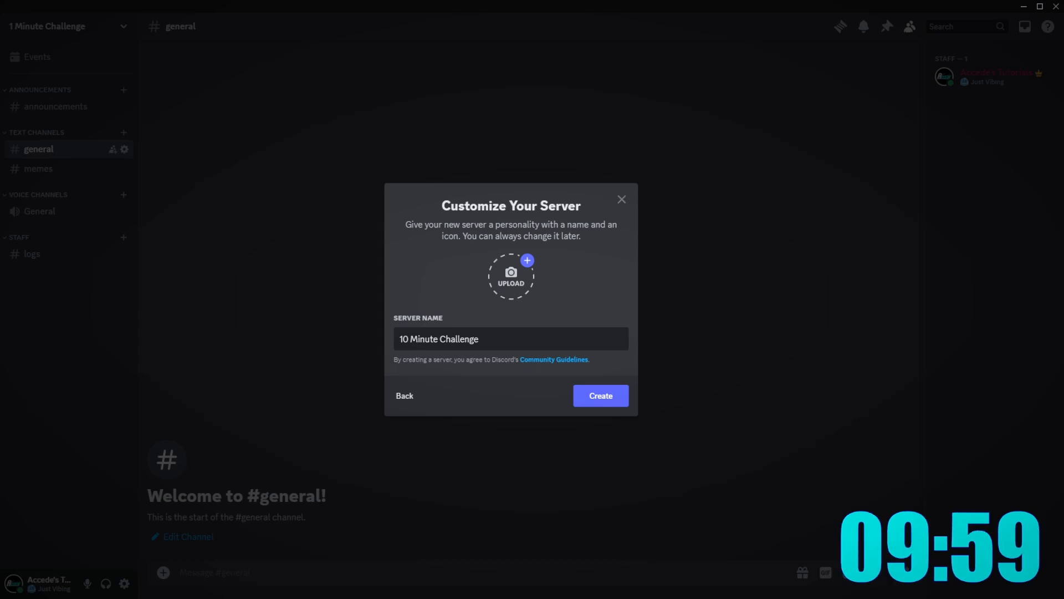
left_click(600, 395)
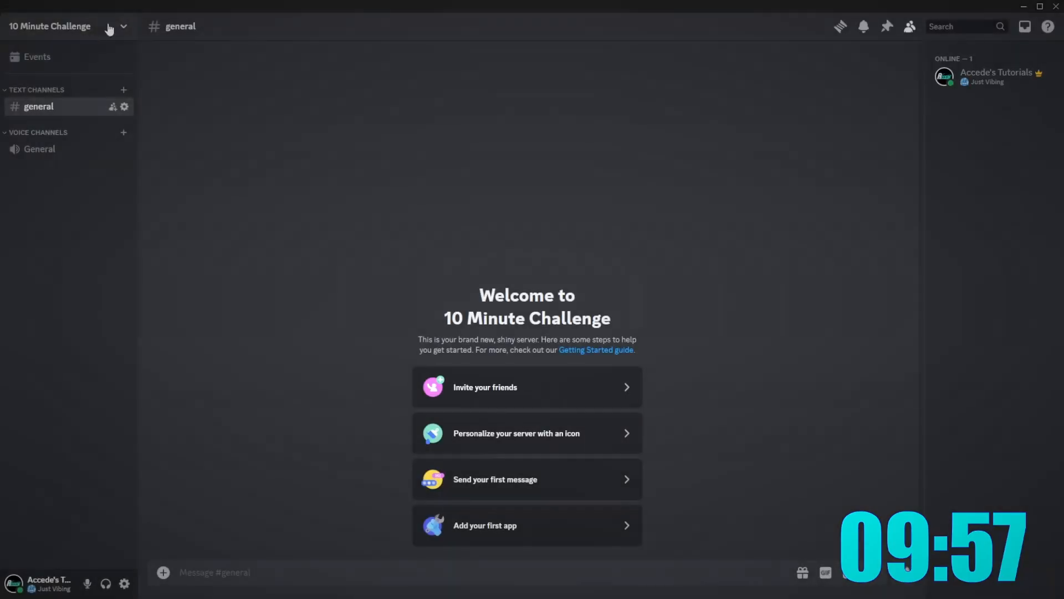
left_click(107, 27)
left_click(96, 111)
- Create several new roles and name the first two Admin and Moderator
left_click(244, 89)
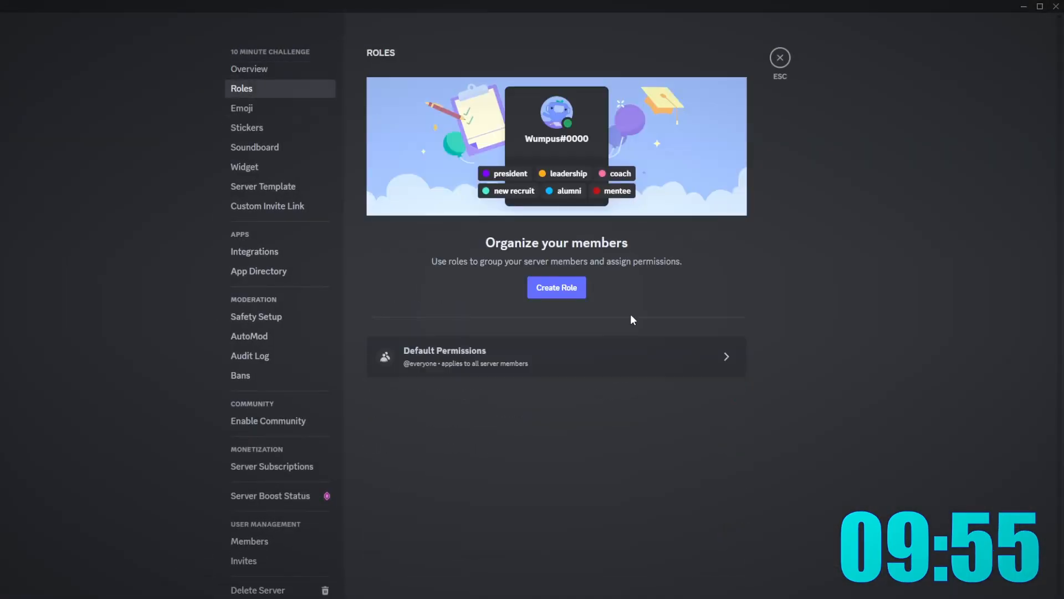
left_click(544, 288)
left_click(462, 53)
left_click(462, 53)
left_click(462, 54)
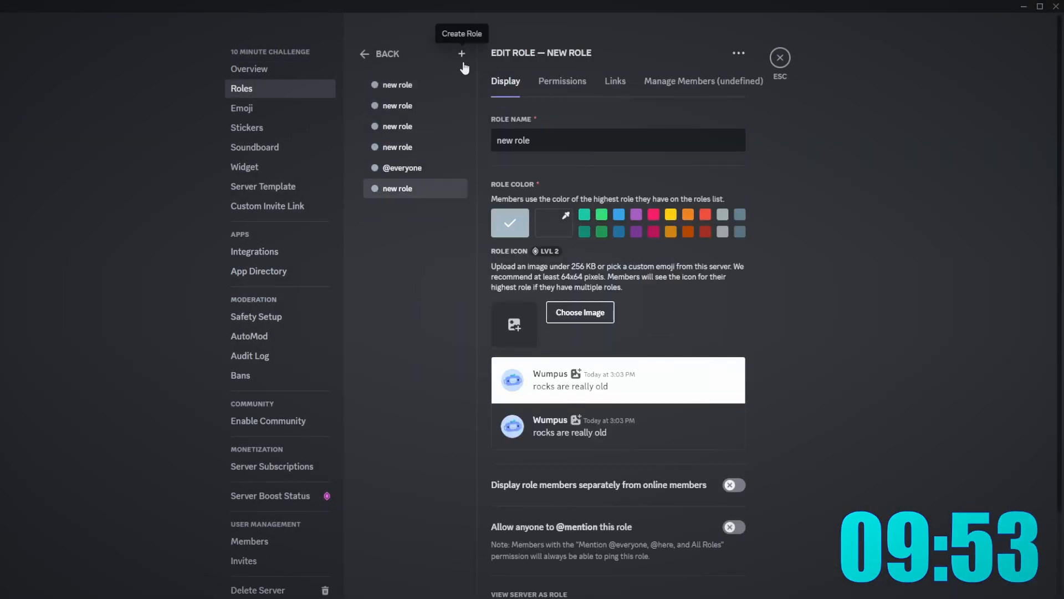
left_click(462, 53)
left_click(462, 53)
type("Admin")
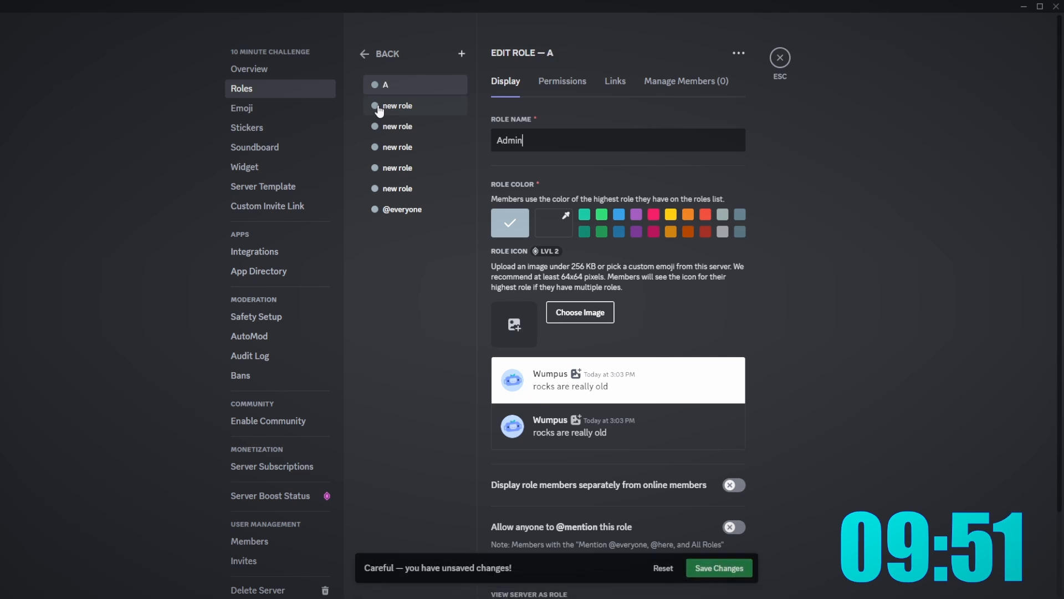
left_click(379, 108)
key("ctrl+a")
type("Modertat")
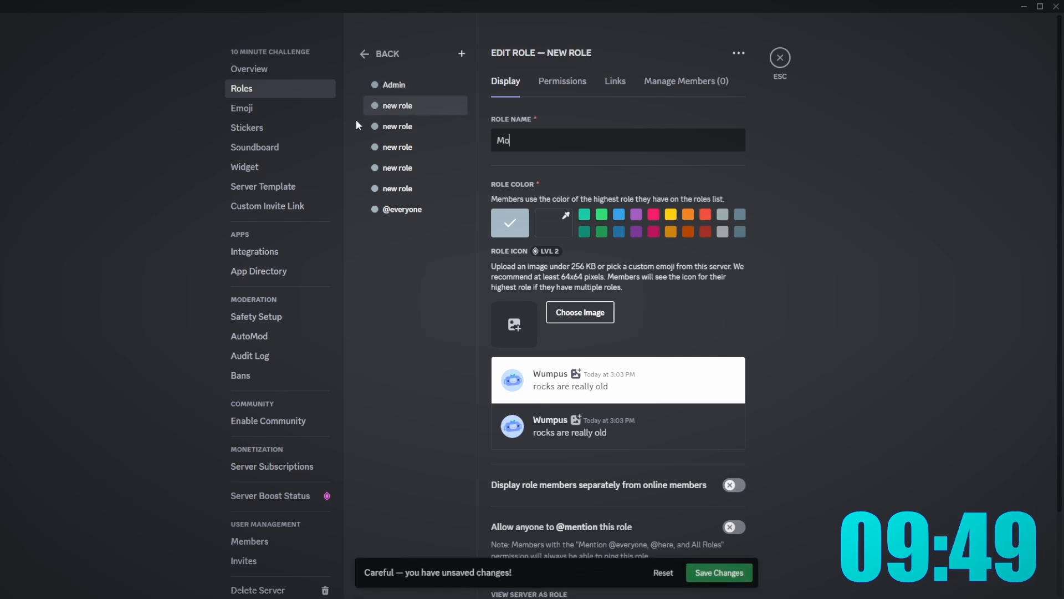
key("BackSpace")
key("BackSpace")
key("BackSpace")
type("ator")
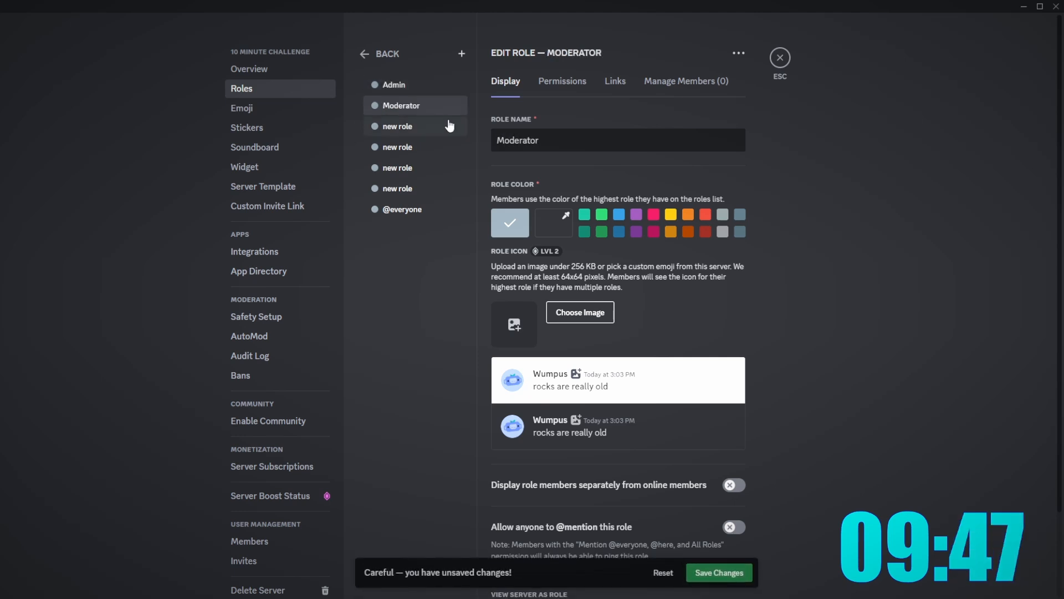
- Name the next roles Member, Giveaway Pings and Owner, and drag Owner to the top
left_click(463, 133)
key("ctrl+shift+Left")
key("ctrl+shift+Left")
type("Member")
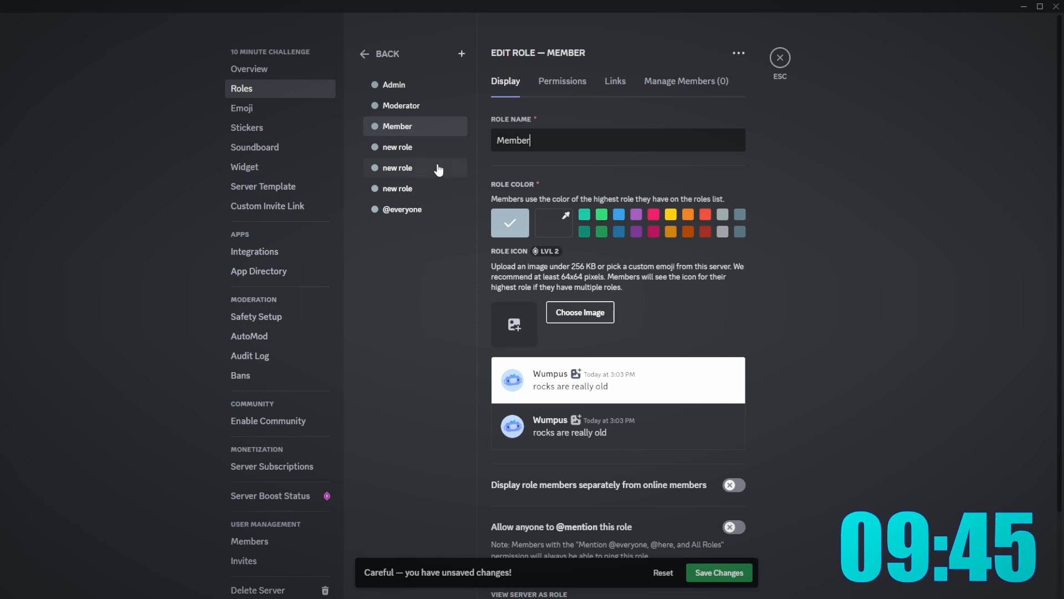
left_click(422, 146)
key("ctrl+shift+Left")
key("ctrl+shift+Left")
type("Give")
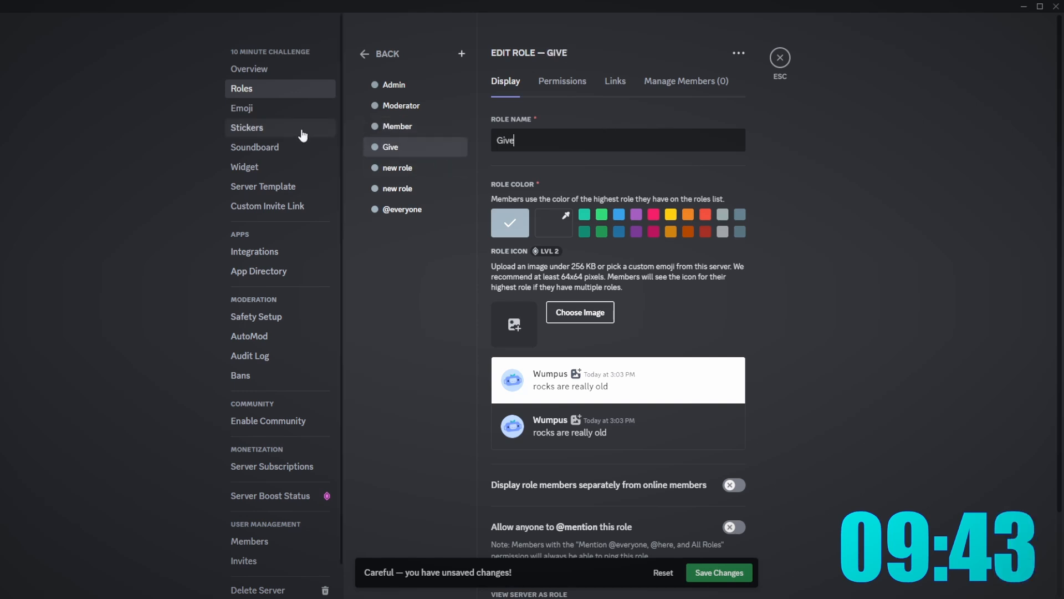
type("away Pings")
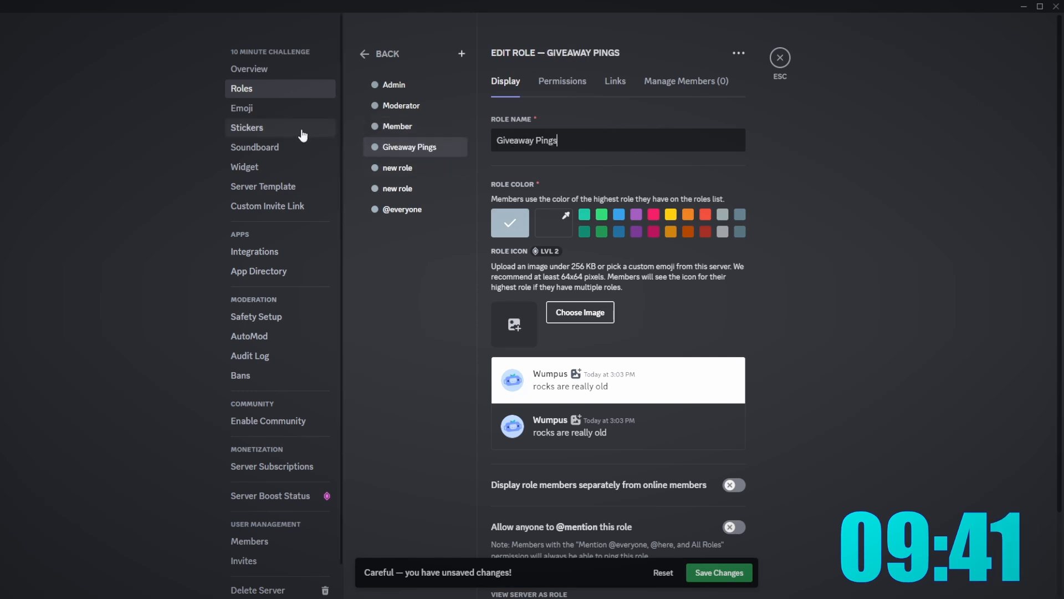
left_click(382, 167)
key("ctrl+shift+Left")
key("ctrl+shift+Left")
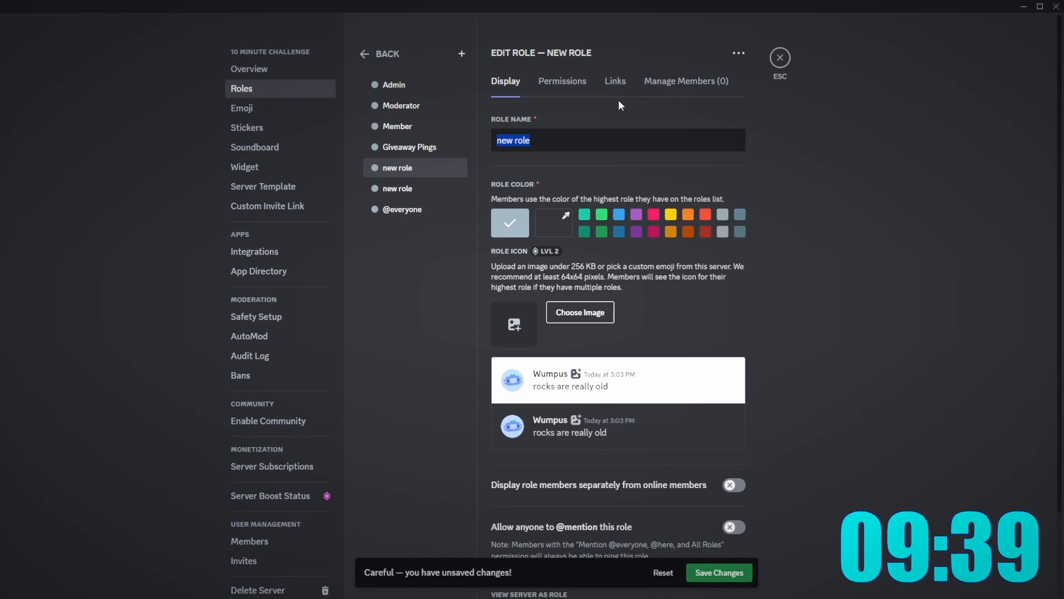
type("Owner")
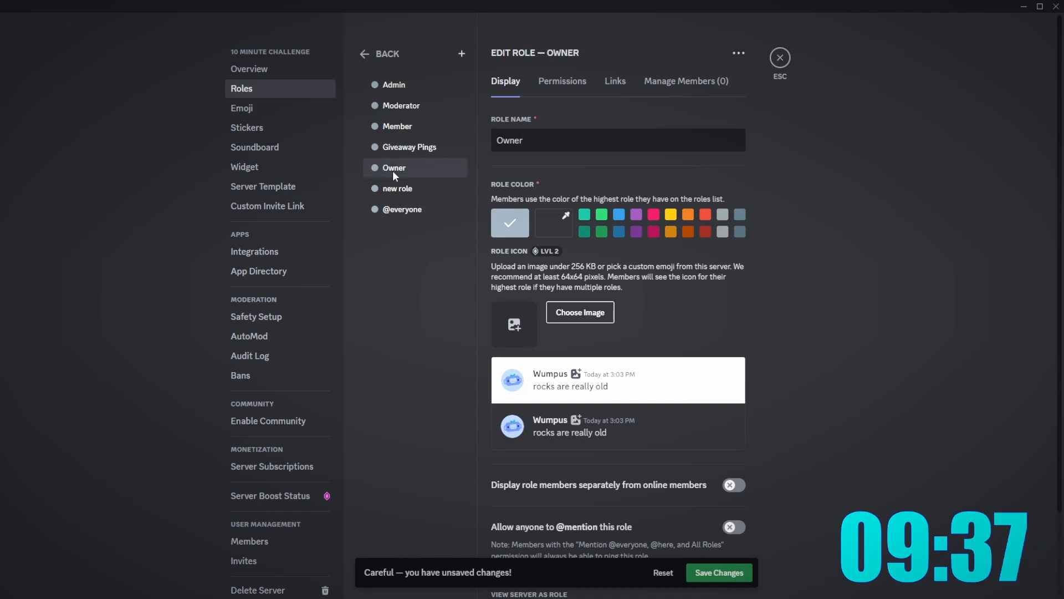
left_click_drag(382, 167, 388, 84)
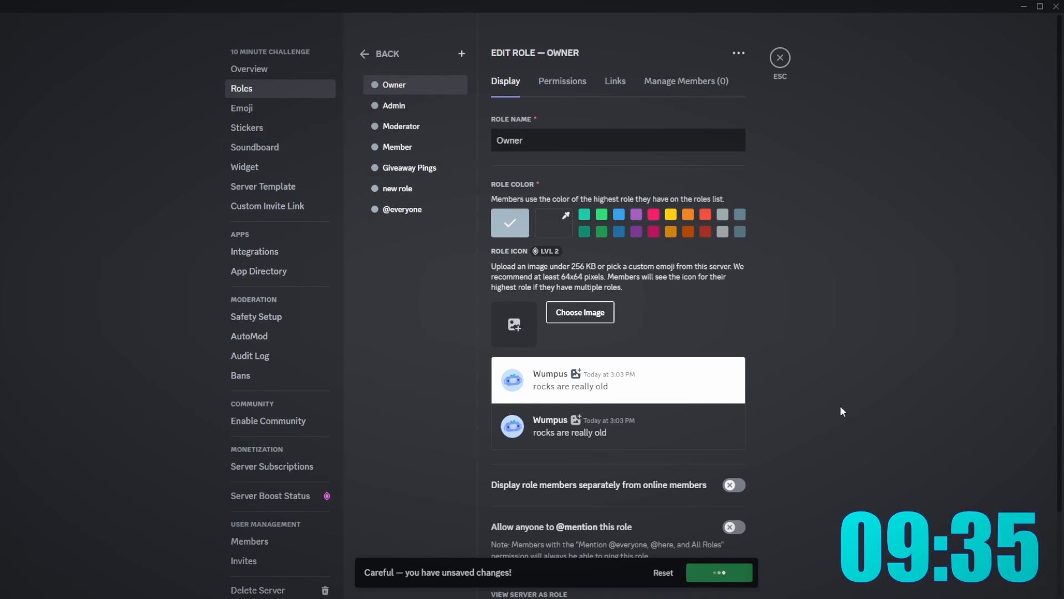
- Display Admin and Member role holders separately from online members
left_click(438, 106)
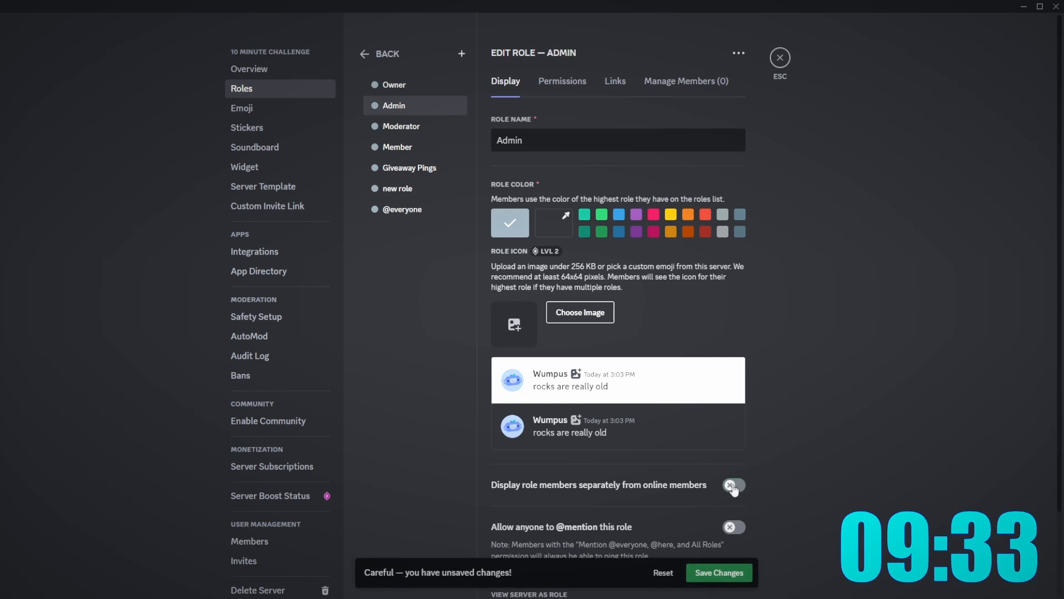
left_click(735, 486)
left_click(396, 130)
left_click(393, 148)
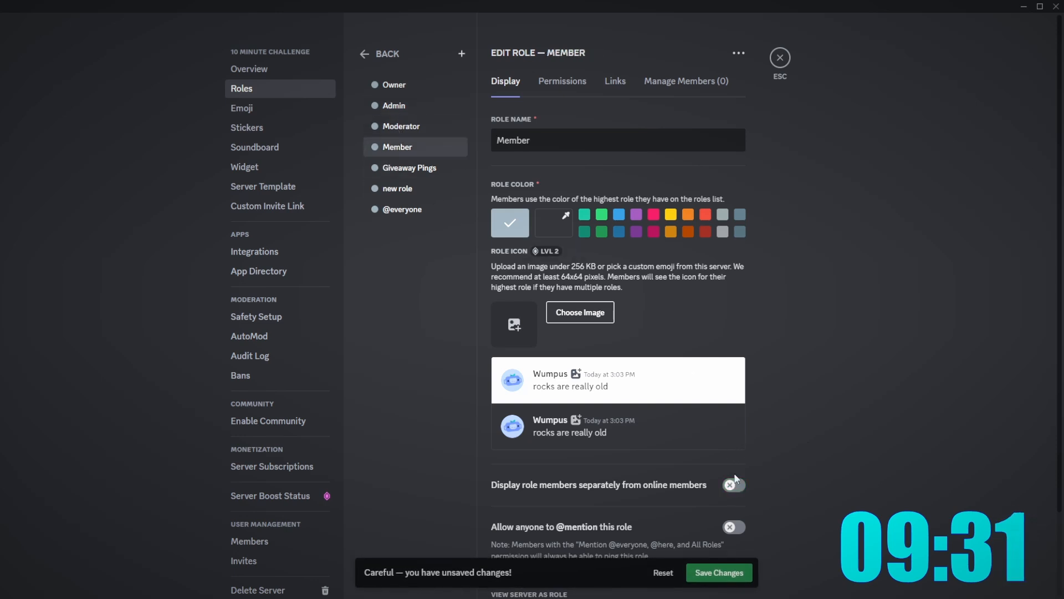
left_click(729, 486)
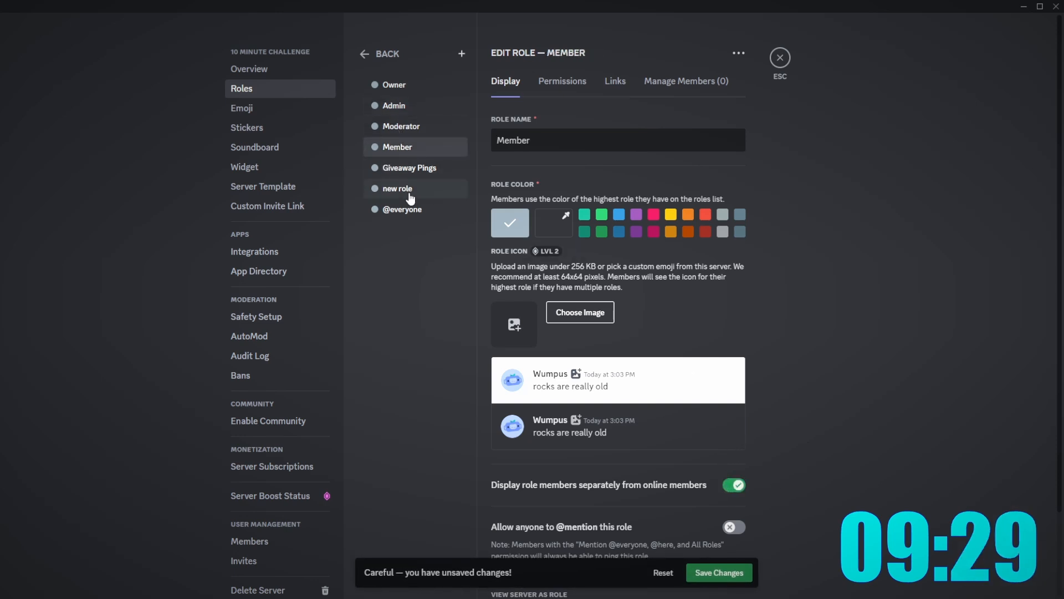
left_click(409, 191)
scroll(587, 508, "down", 2)
scroll(511, 256, "up", 2)
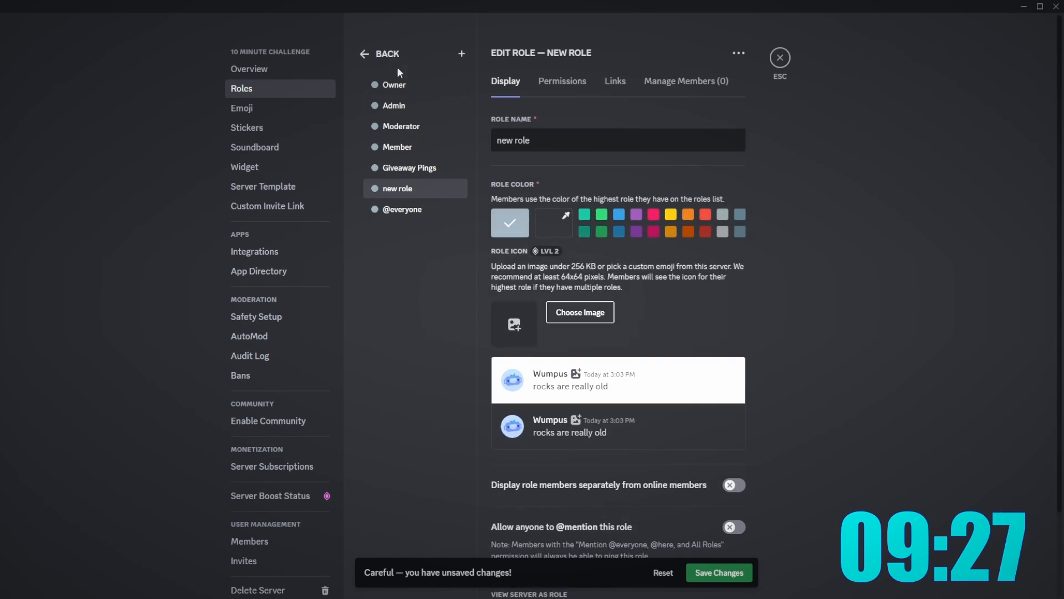
- Colour Admin green, Member yellow and Giveaway Pings purple, save, and leave settings
left_click(394, 84)
left_click(602, 214)
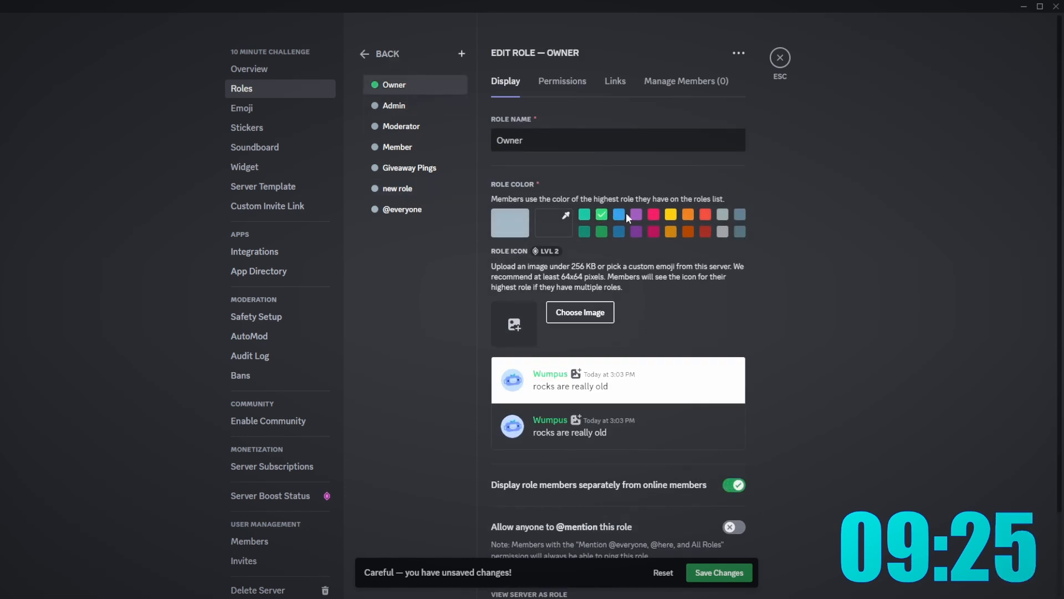
left_click(391, 106)
left_click(601, 214)
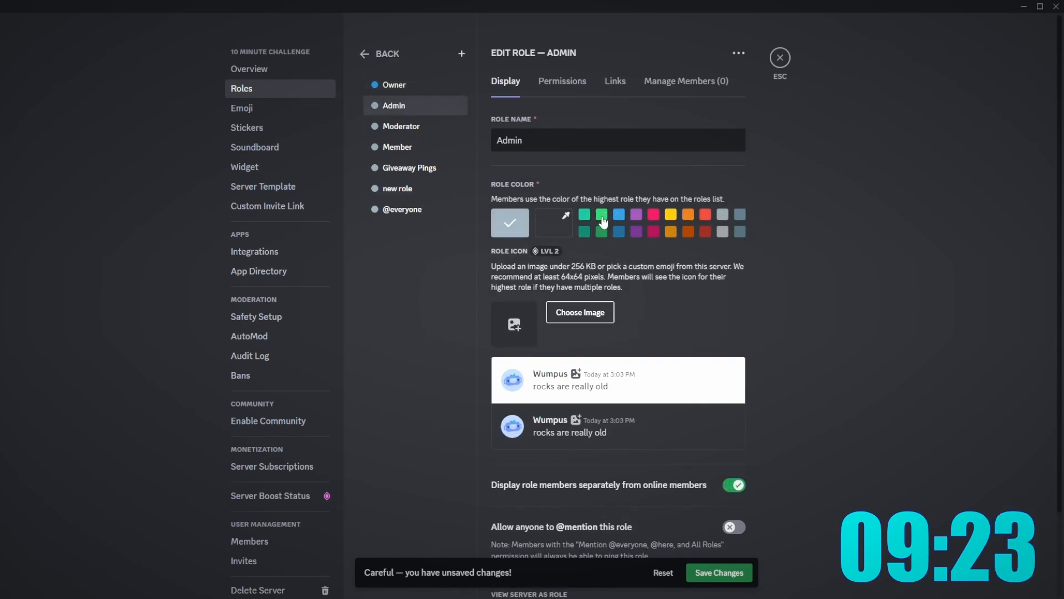
left_click(399, 127)
left_click(386, 146)
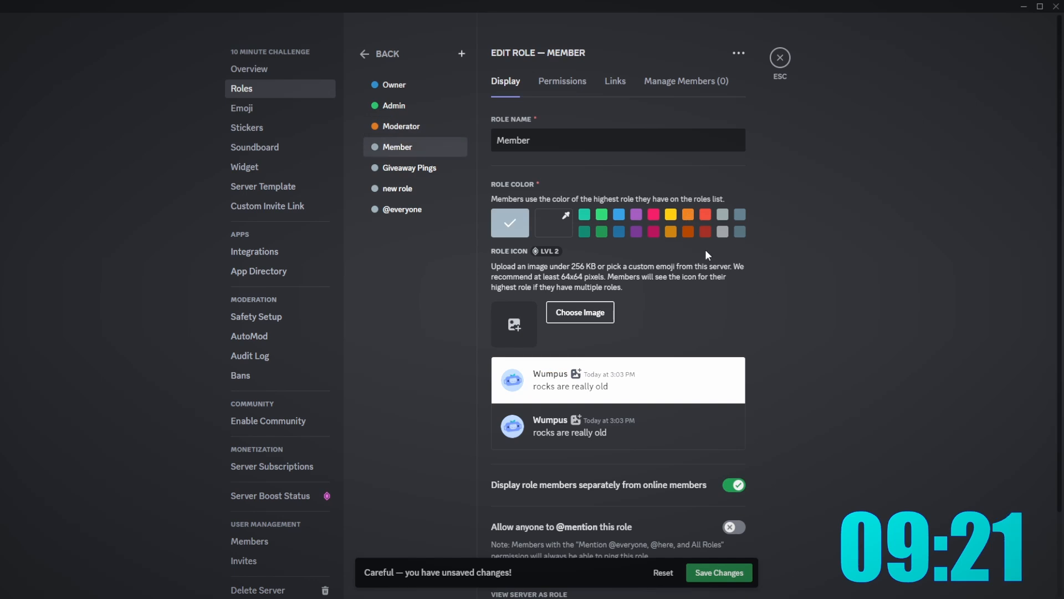
left_click(674, 220)
left_click(407, 167)
left_click(636, 215)
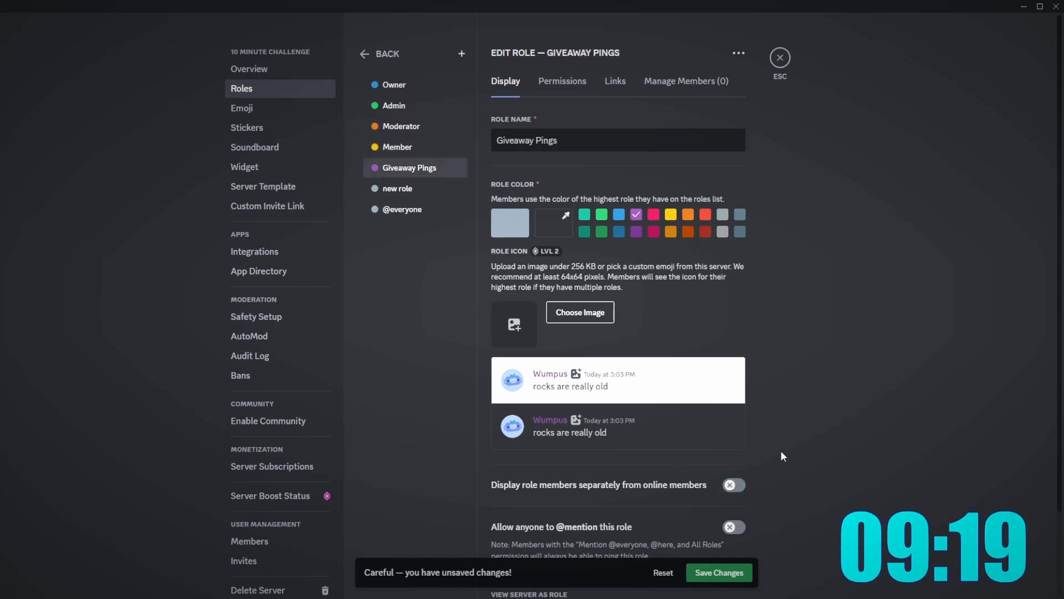
left_click(734, 579)
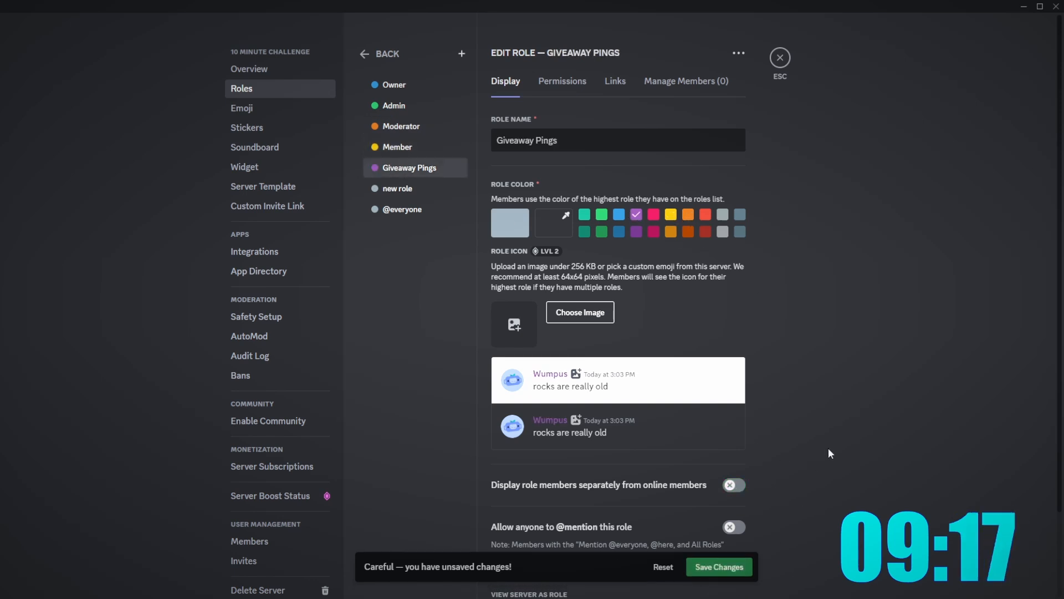
left_click(409, 87)
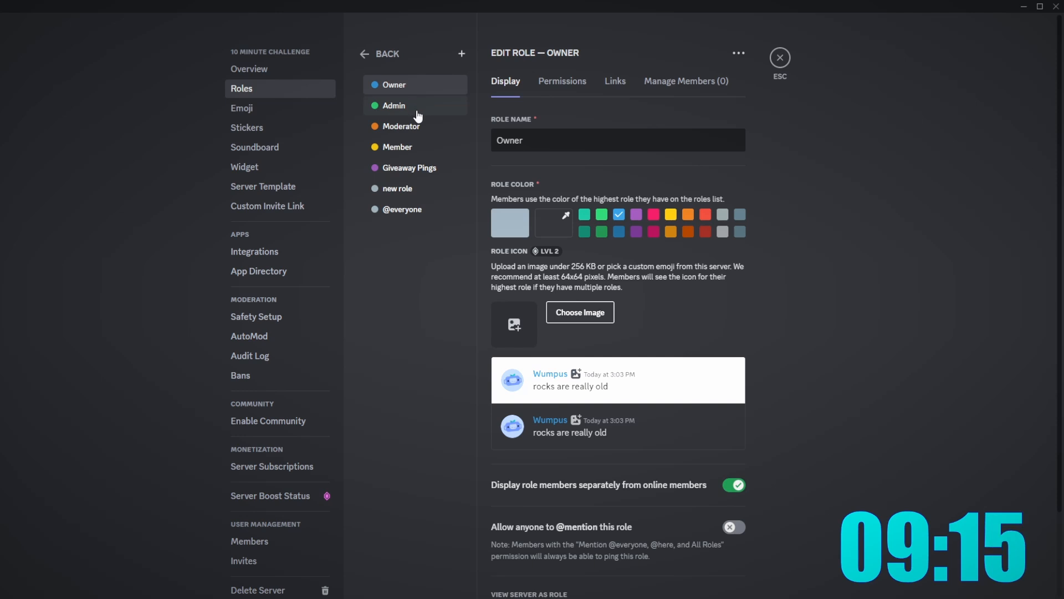
left_click(780, 57)
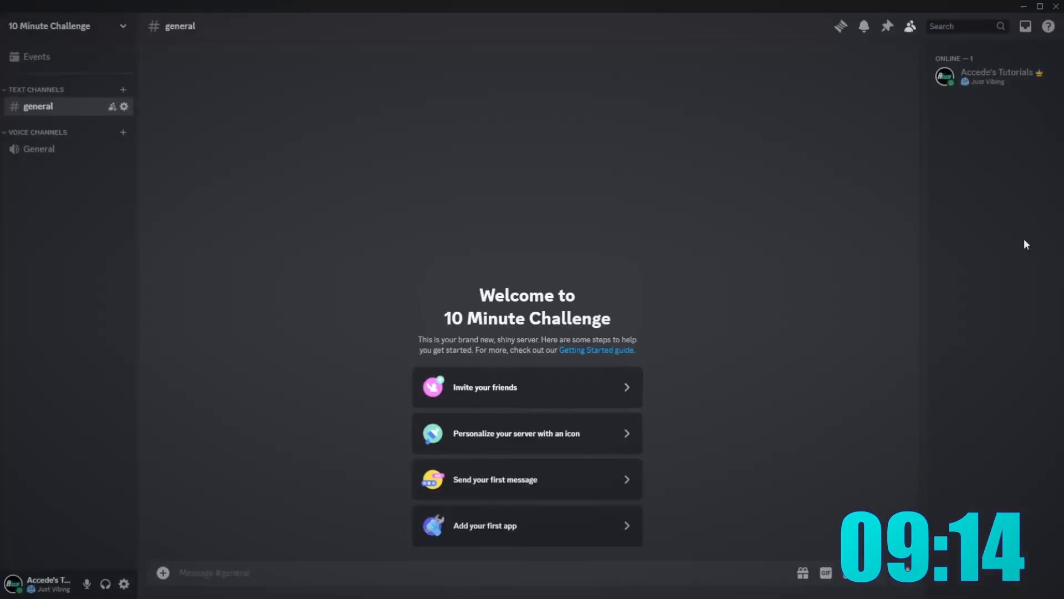
- Give your own member account the Owner and Moderator roles
right_click(977, 75)
mouse_move(920, 213)
left_click(811, 219)
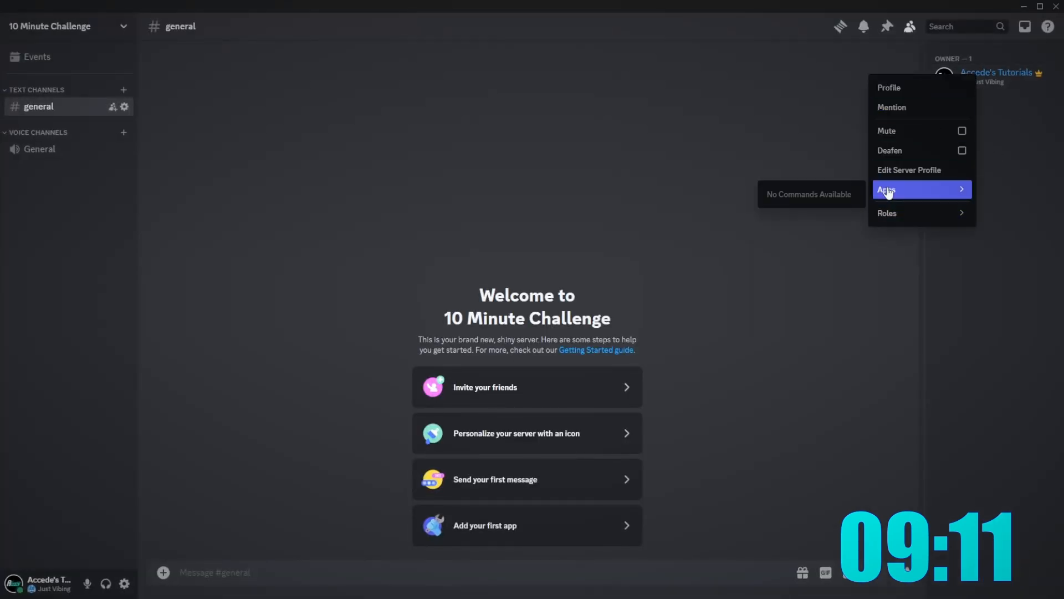
left_click(809, 257)
left_click(701, 244)
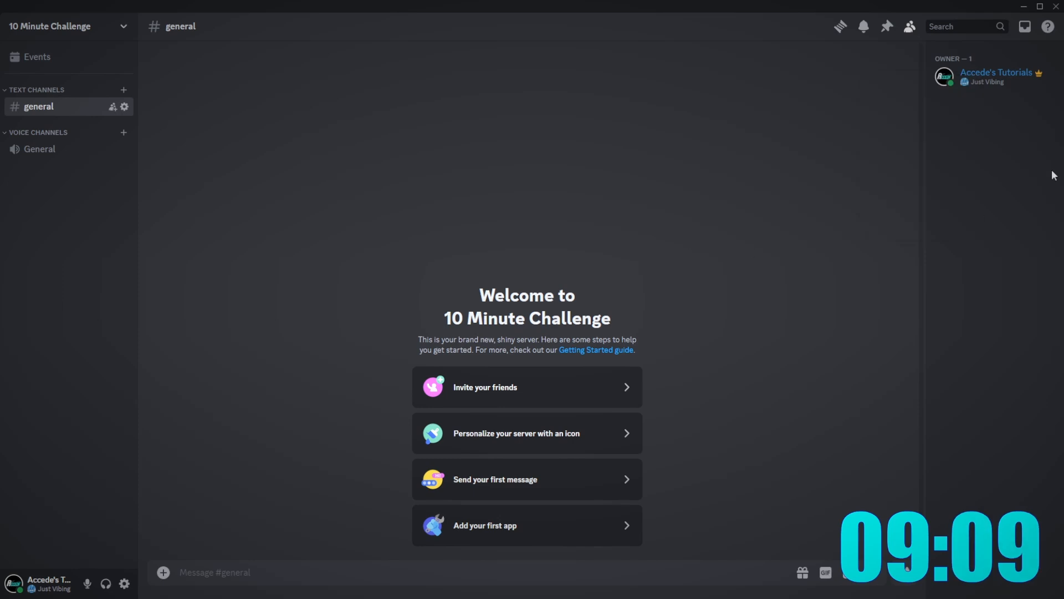
- Create the STAFF and FUN categories
right_click(82, 226)
left_click(121, 279)
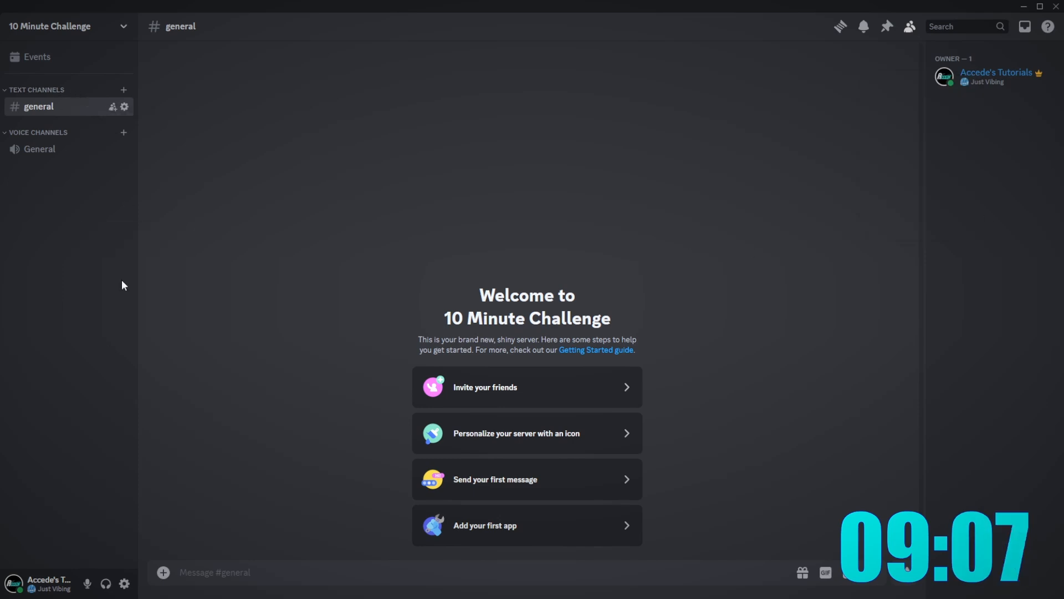
type("staff")
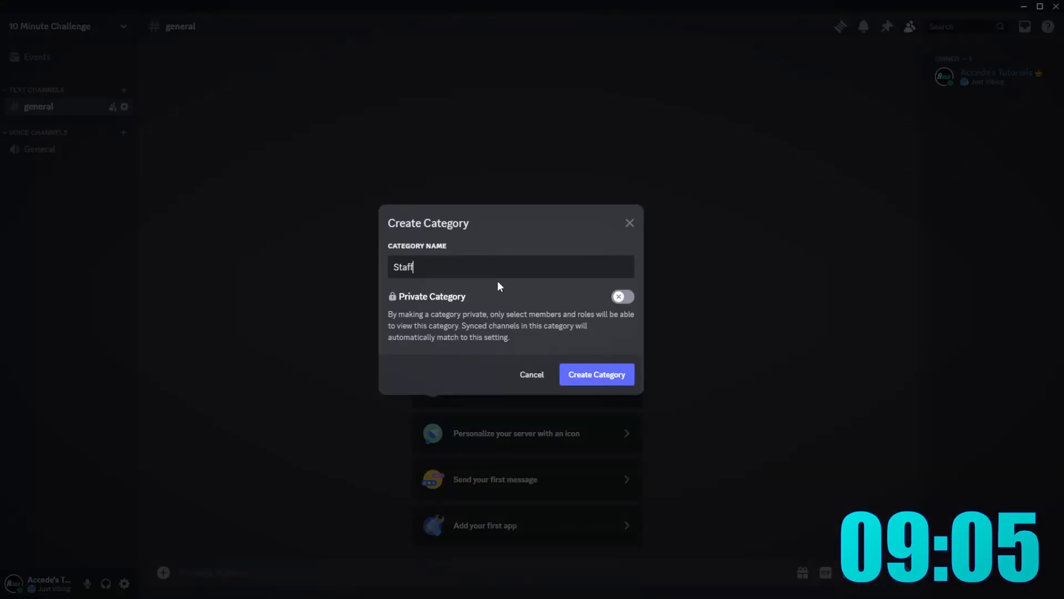
key("Return")
right_click(88, 251)
left_click(135, 306)
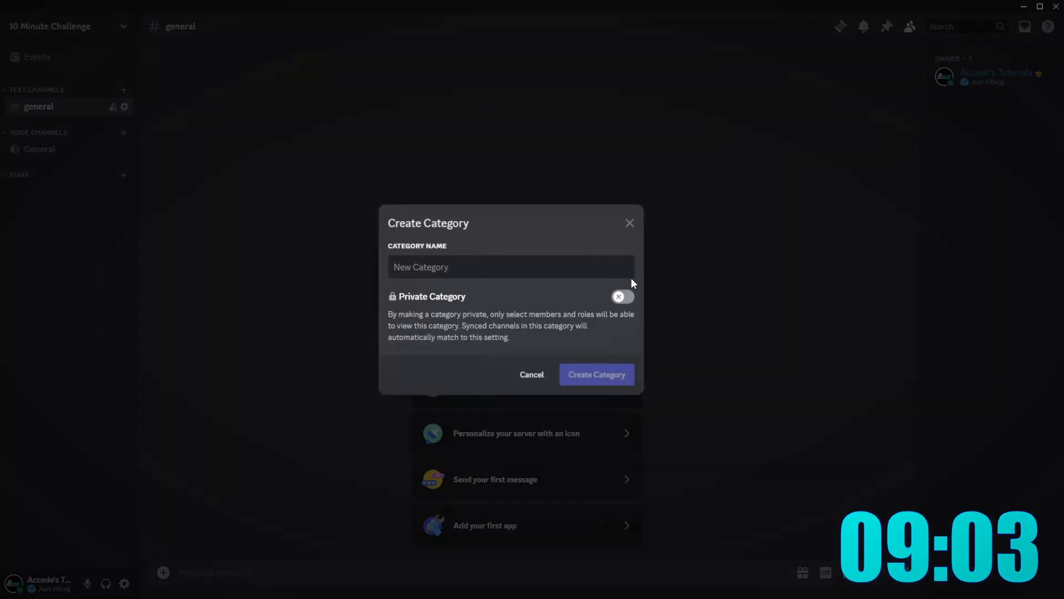
type("fun")
key("Return")
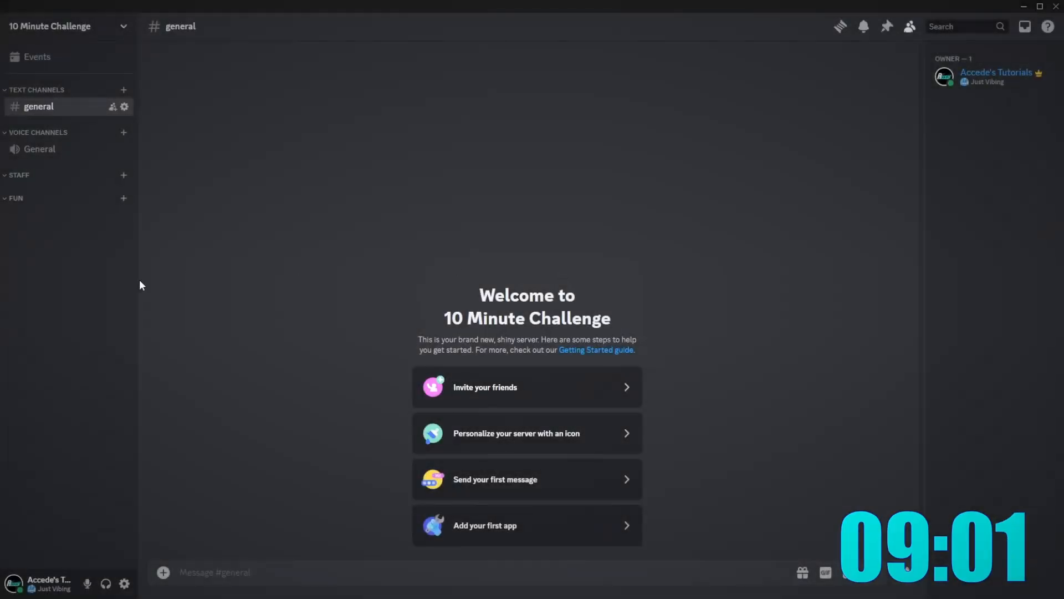
- Create the INFO category, abandoning an extra one
right_click(51, 281)
left_click(70, 339)
type("info")
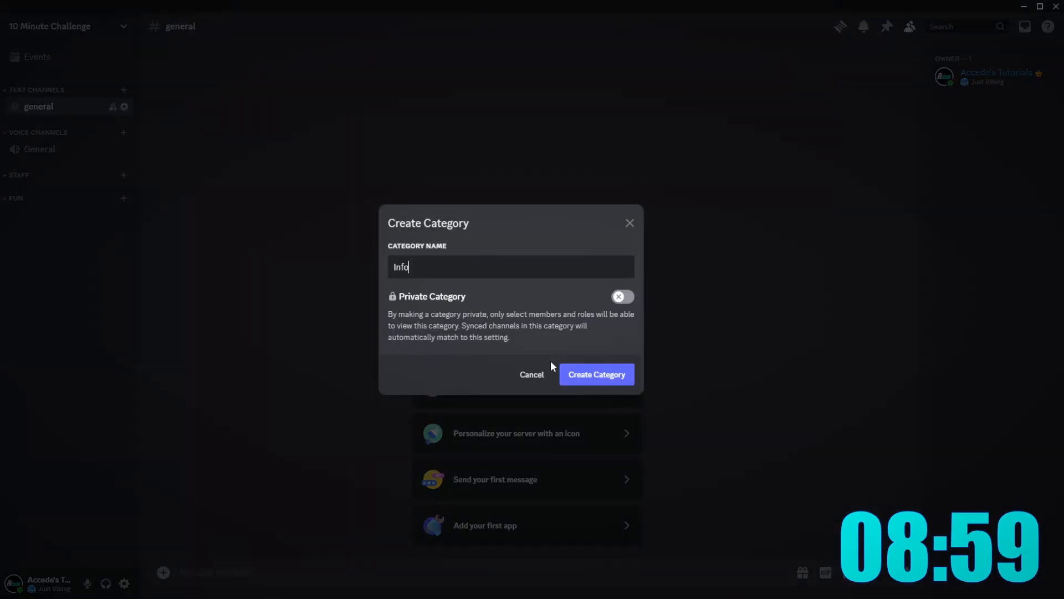
key("Return")
right_click(105, 294)
left_click(171, 350)
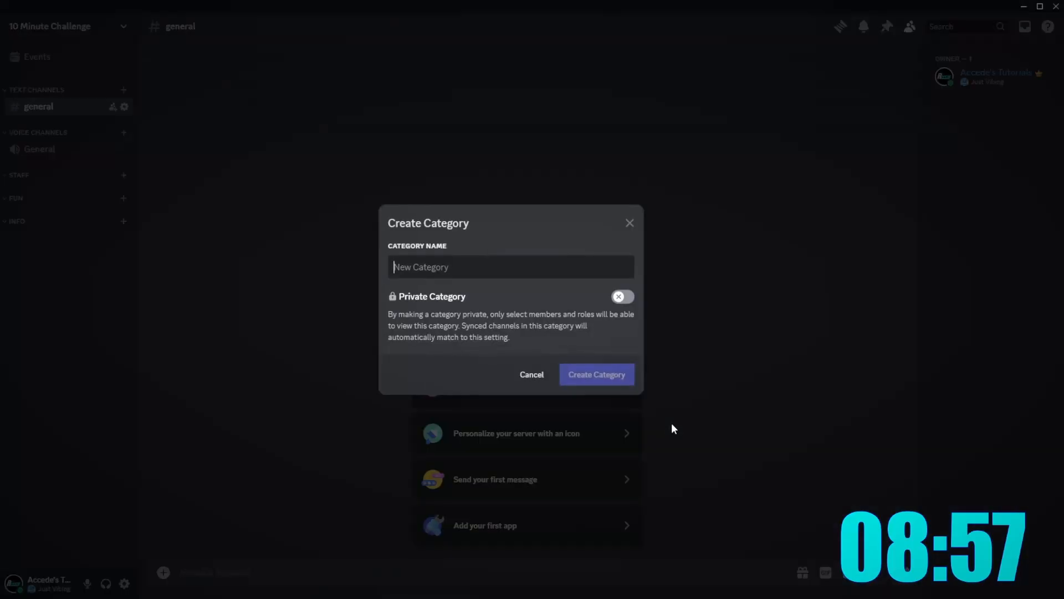
left_click(532, 374)
- Rename the text channels category to ----MAIN---- and save it
right_click(34, 90)
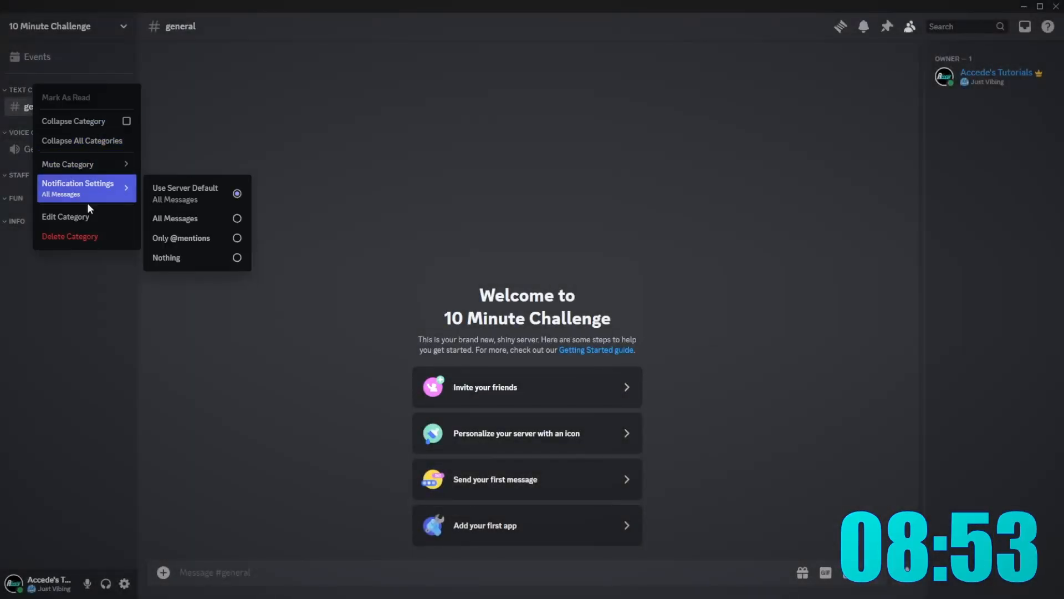
left_click(77, 218)
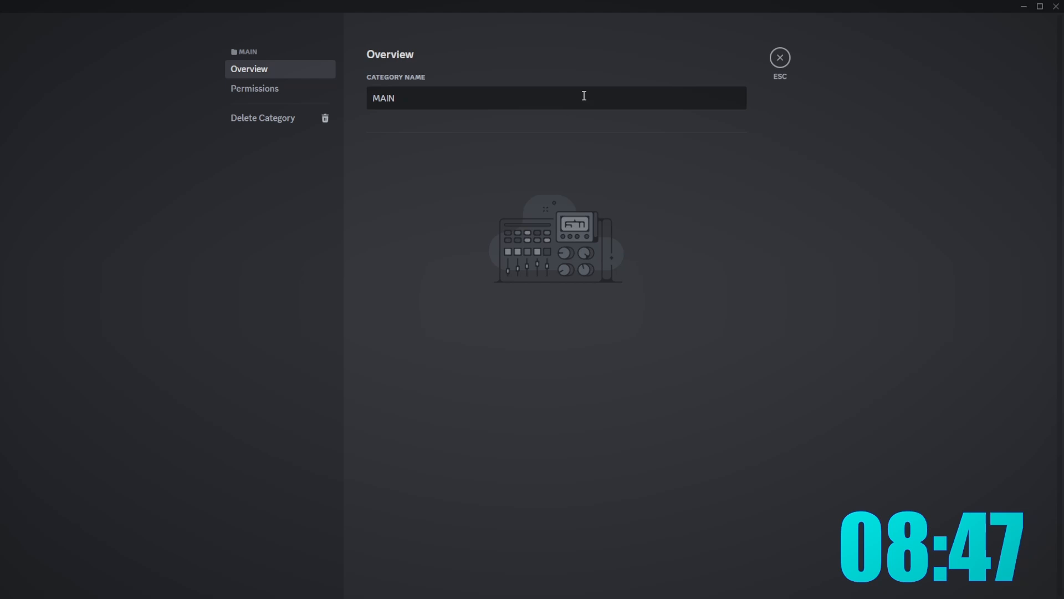
type("----")
key("Home")
type("----")
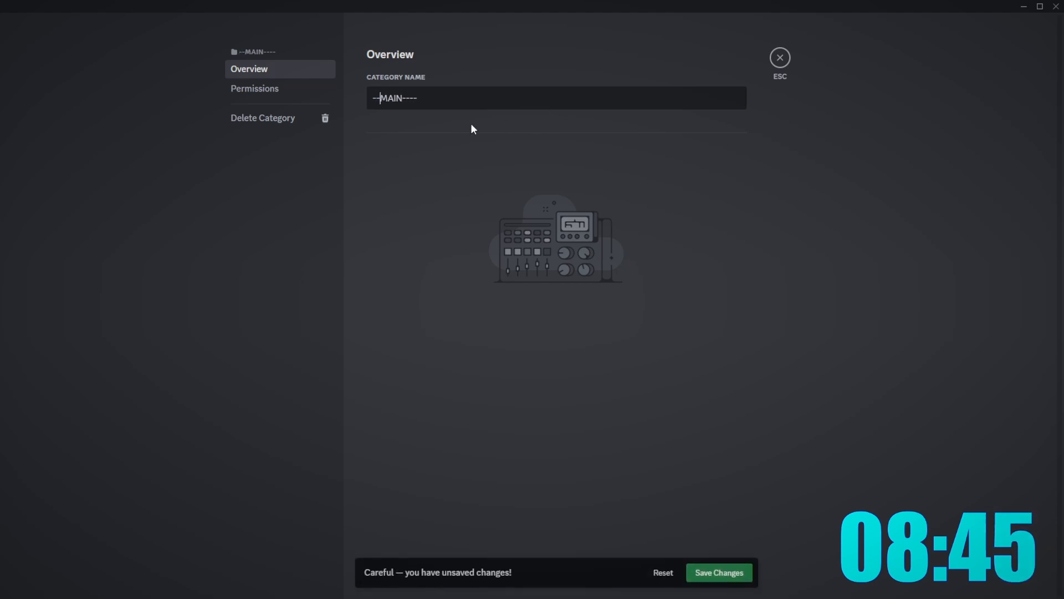
left_click(719, 572)
left_click(780, 57)
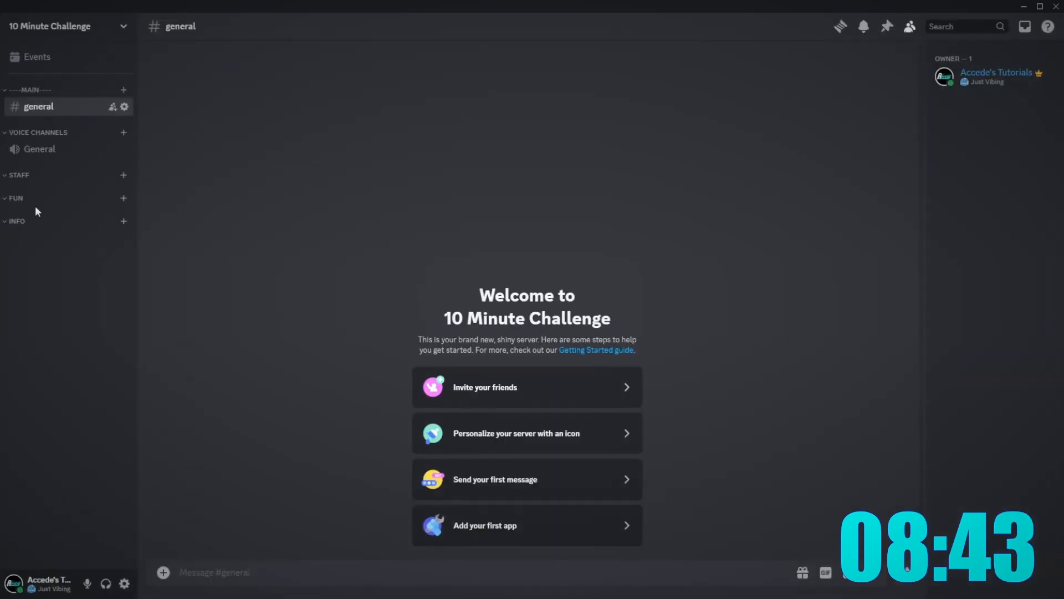
- Wrap the INFO category name in dashes as ----INFO----
right_click(32, 223)
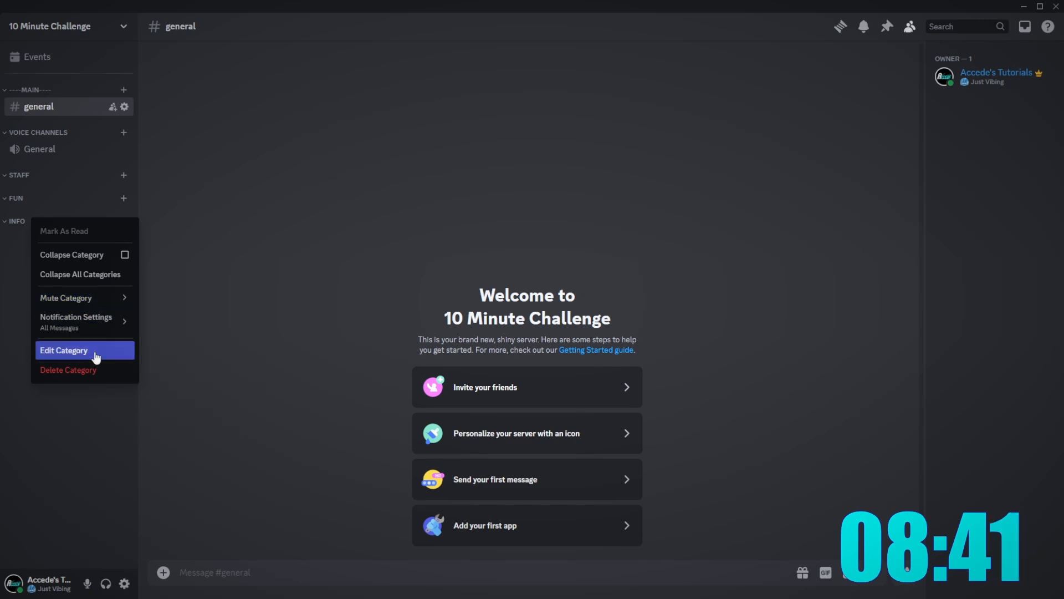
left_click(61, 349)
type("----")
key("Home")
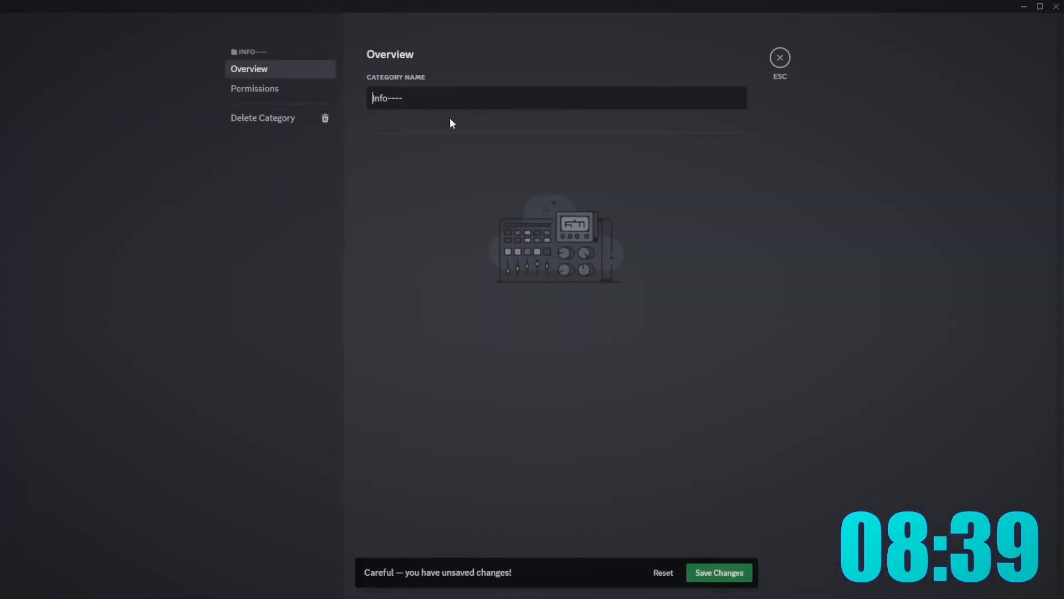
type("----")
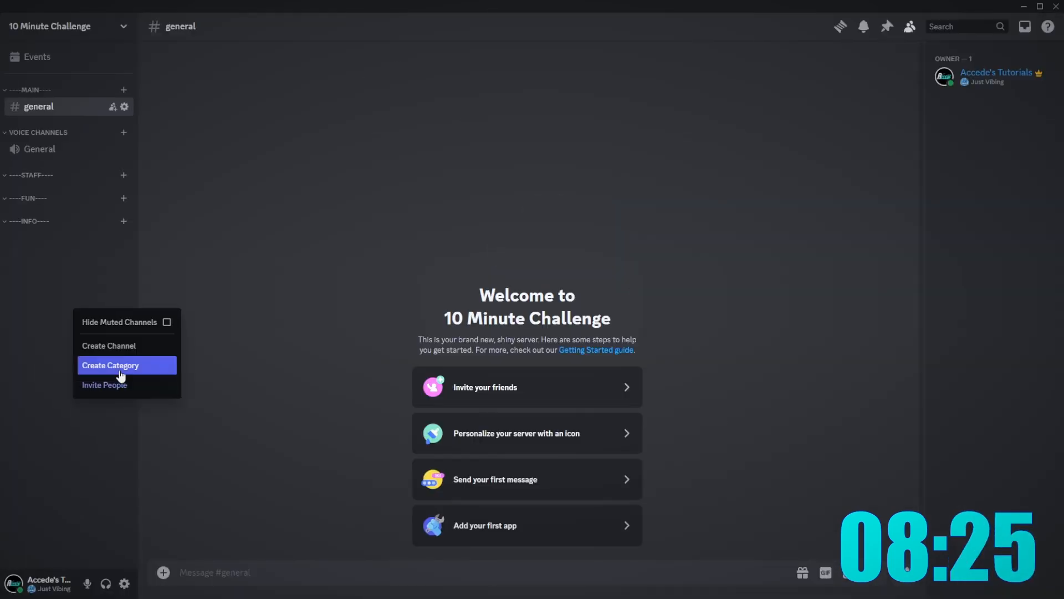
left_click(113, 345)
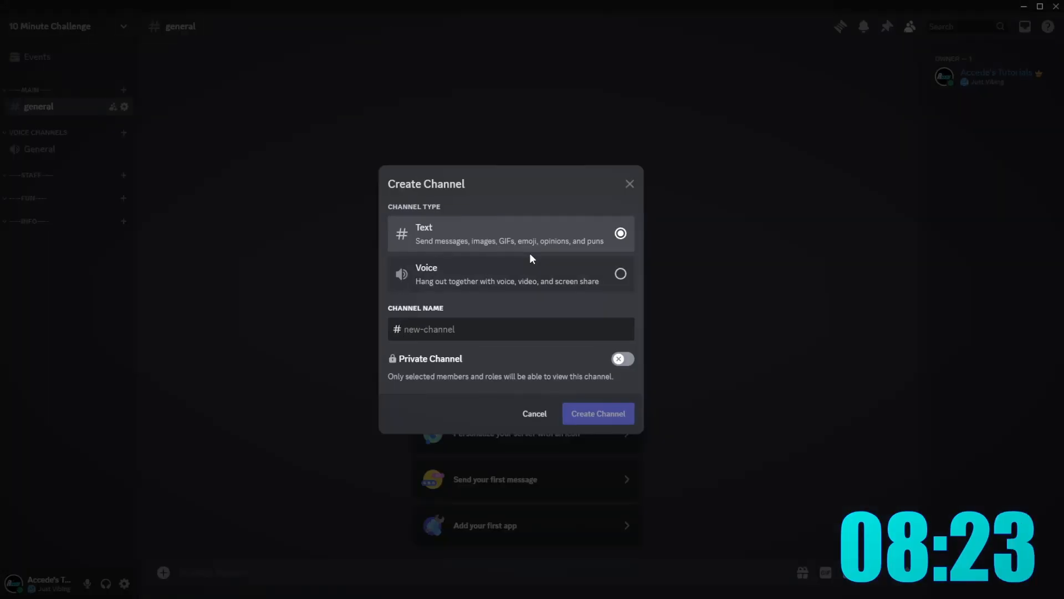
- Create the announcements and mems text channels
type("announcements")
key("Return")
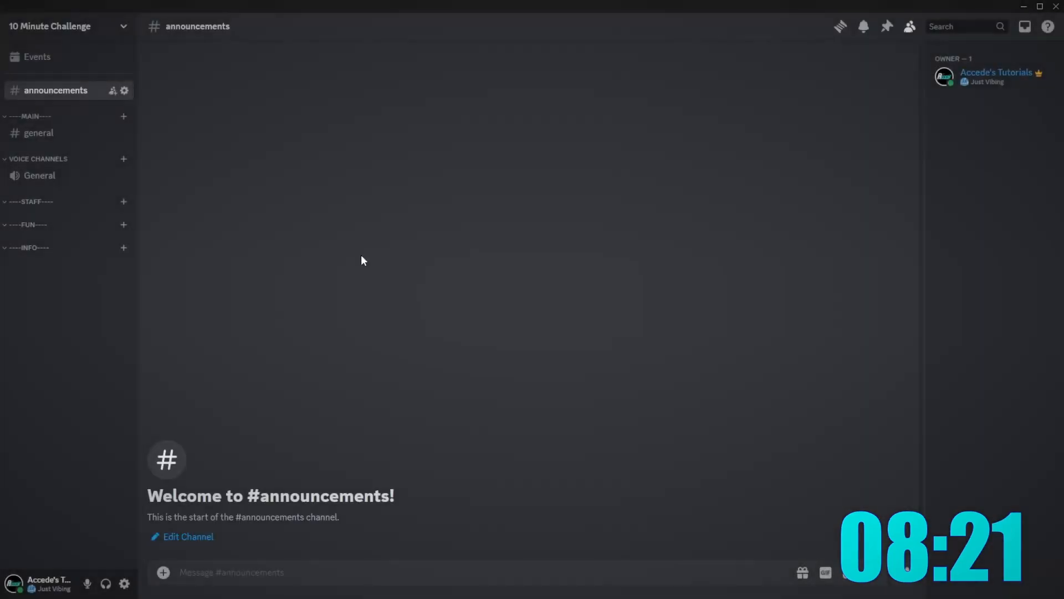
right_click(24, 307)
left_click(89, 344)
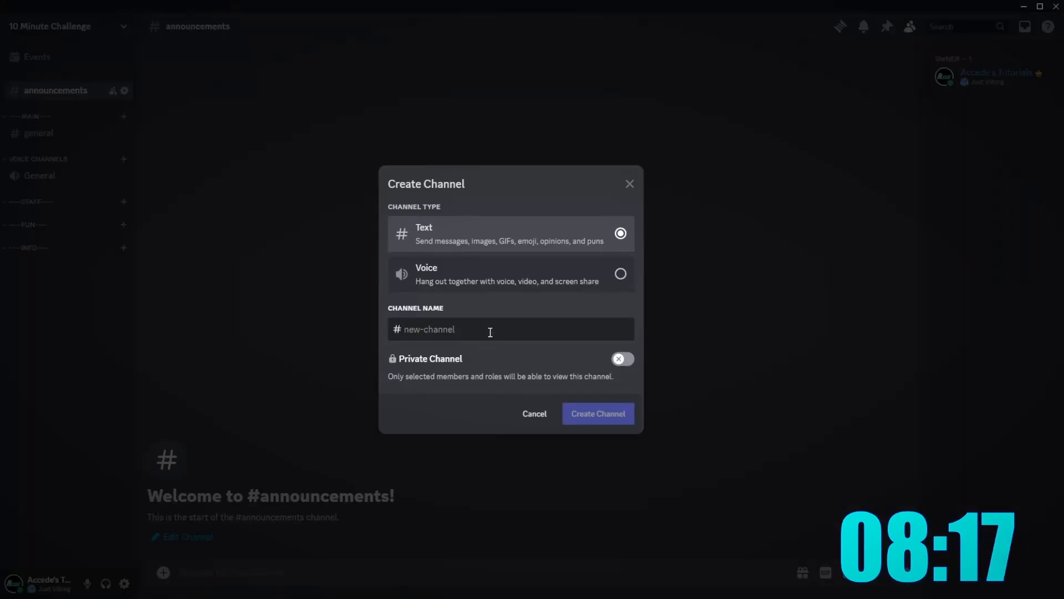
type("mems")
key("Return")
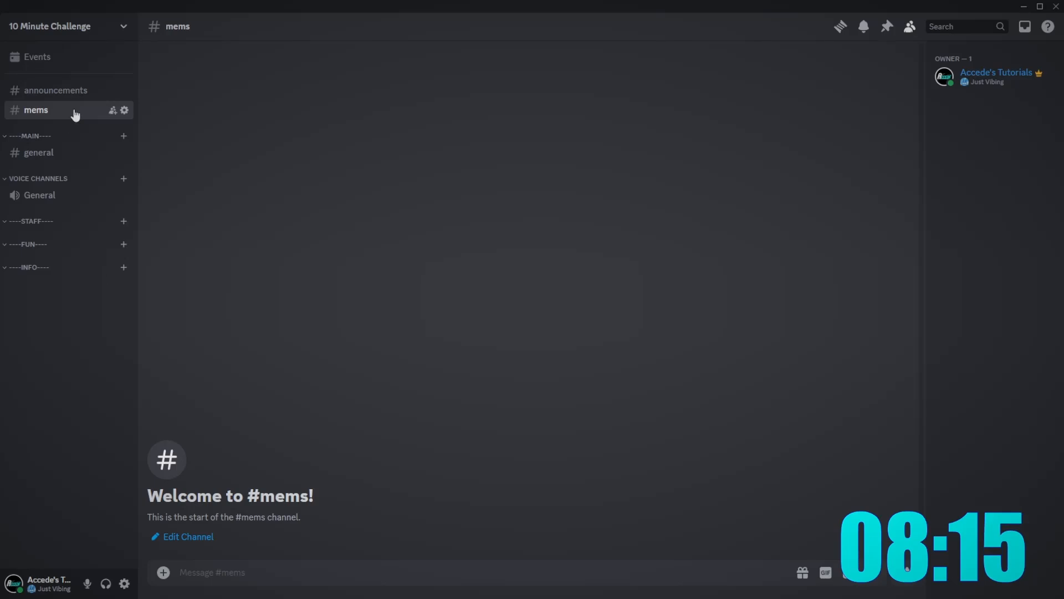
- Correct the mems channel's name to memes
right_click(75, 115)
left_click(100, 244)
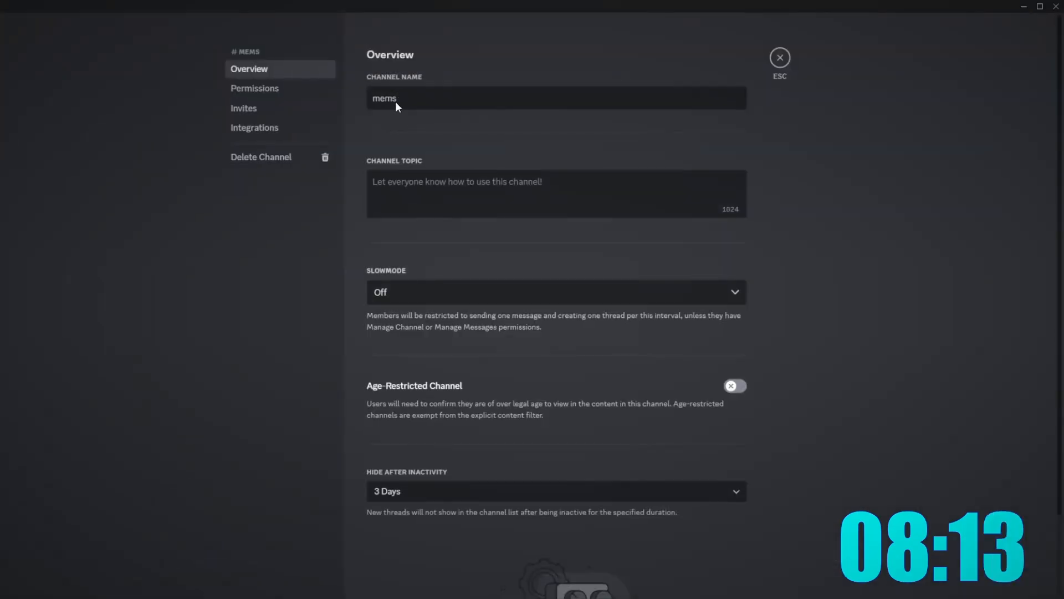
left_click(392, 100)
type("e")
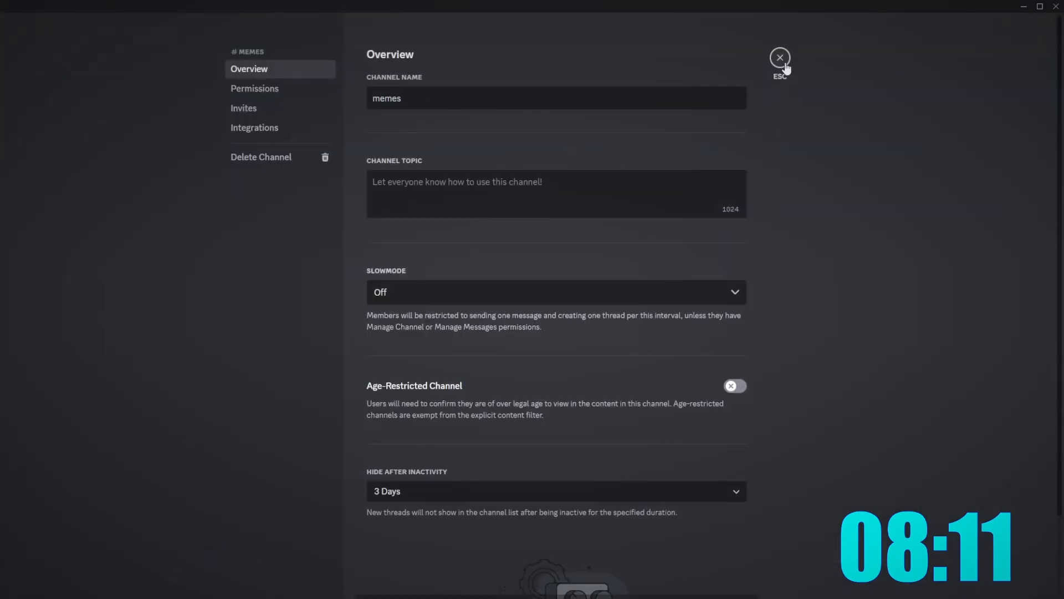
left_click(779, 59)
- Create the logs and info text channels
right_click(61, 300)
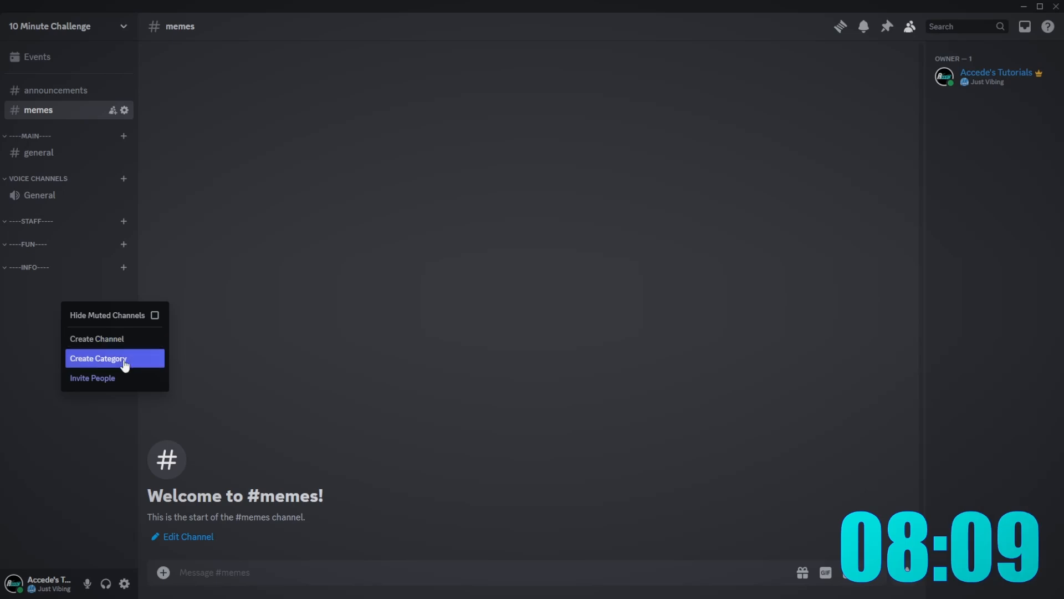
left_click(99, 338)
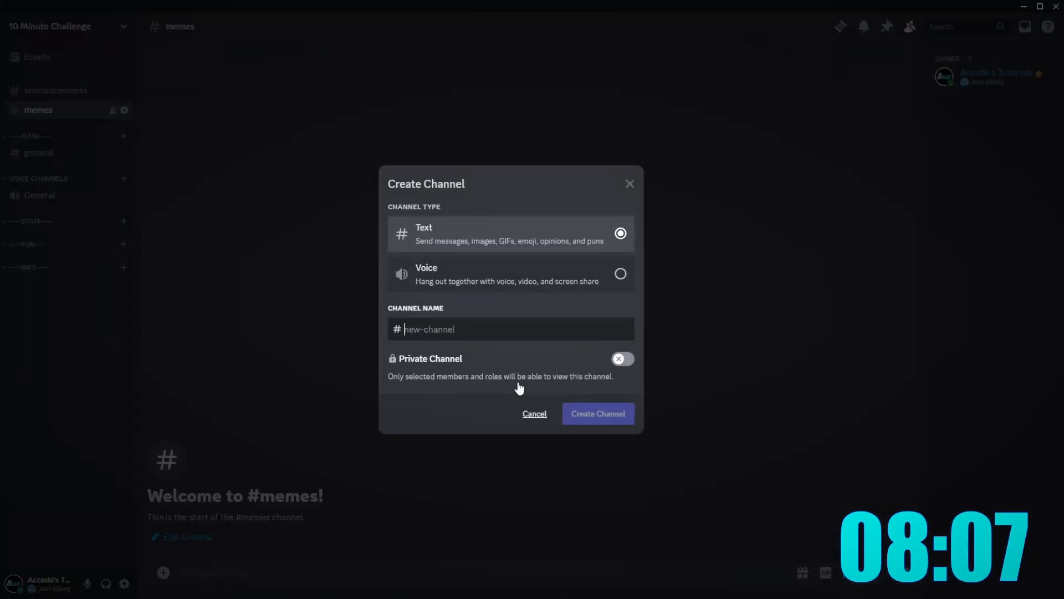
type("logs")
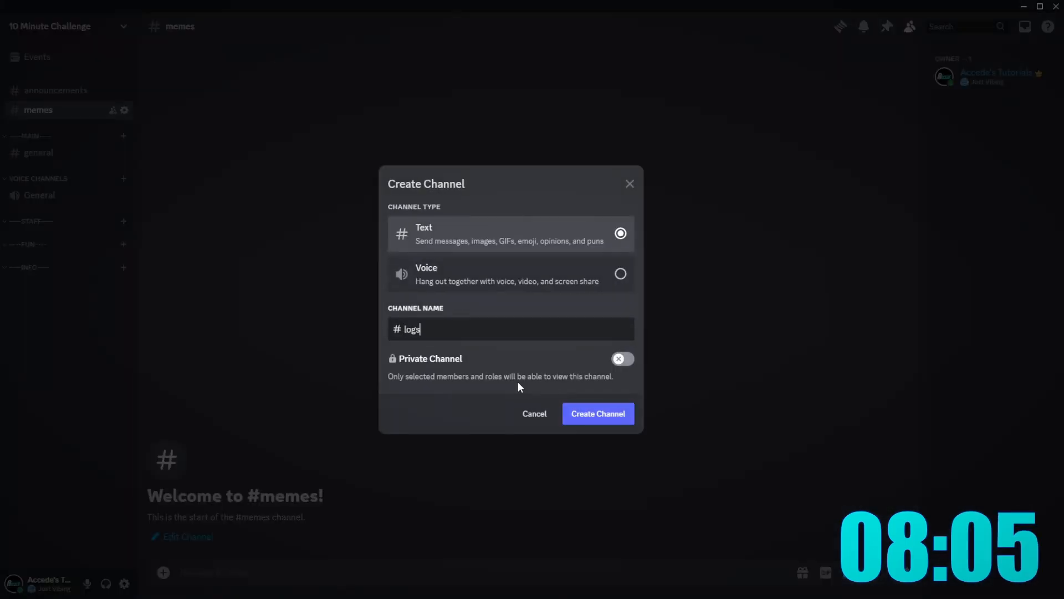
left_click(610, 413)
right_click(29, 332)
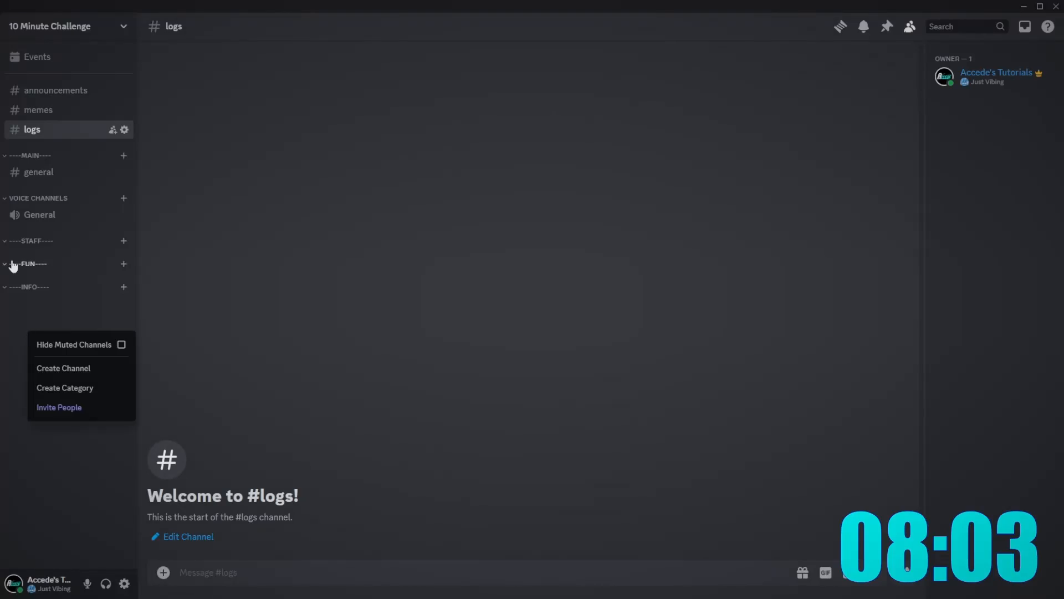
left_click(63, 368)
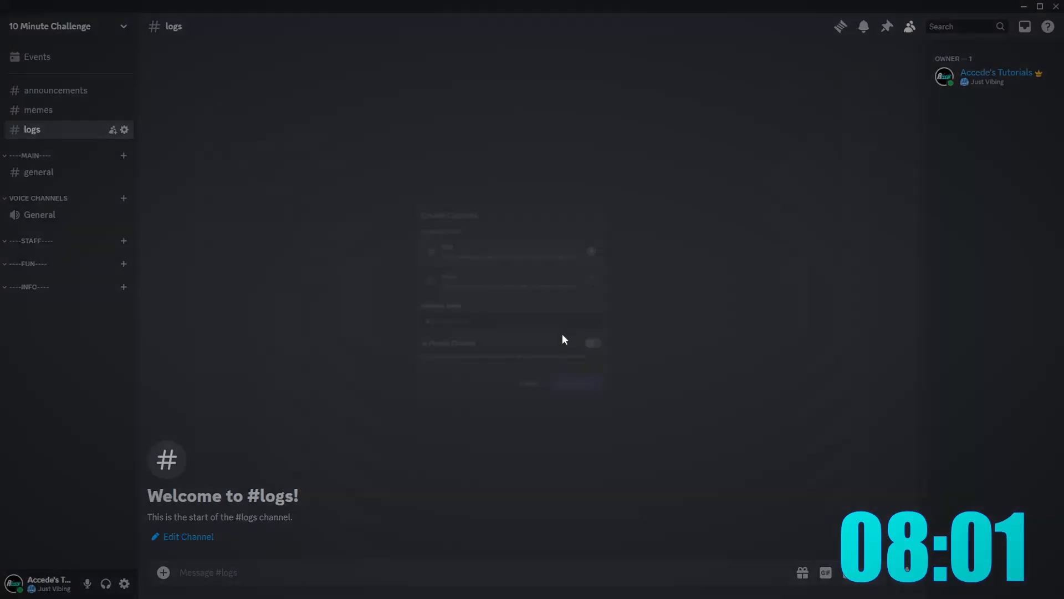
type("info")
key("Return")
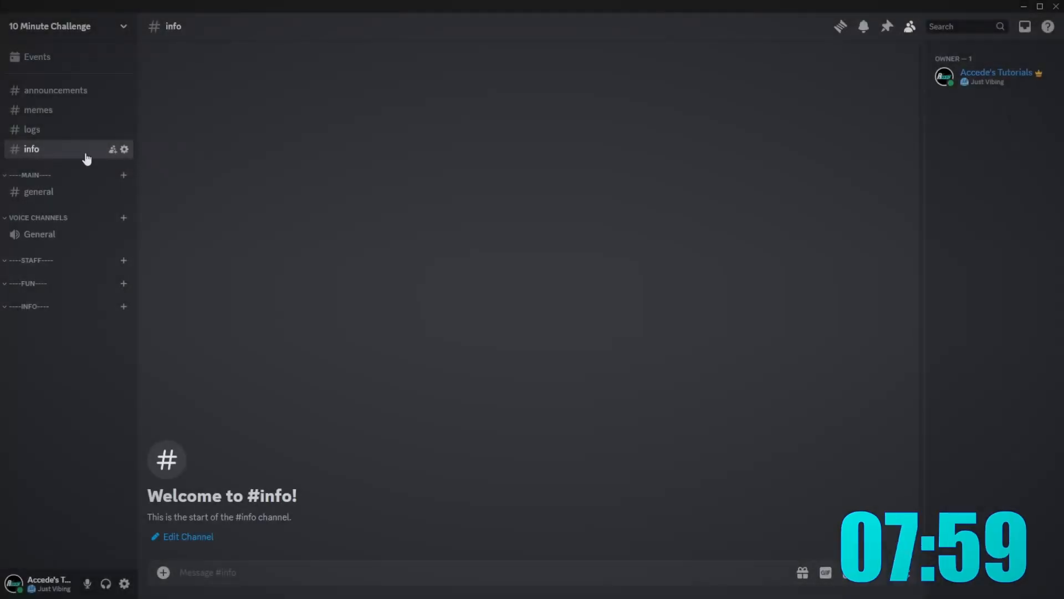
- Move announcements and info into INFO, logs into STAFF, memes into FUN, and put INFO above MAIN
left_click_drag(83, 150, 55, 157)
left_click_drag(66, 97, 52, 304)
left_click_drag(43, 128, 41, 308)
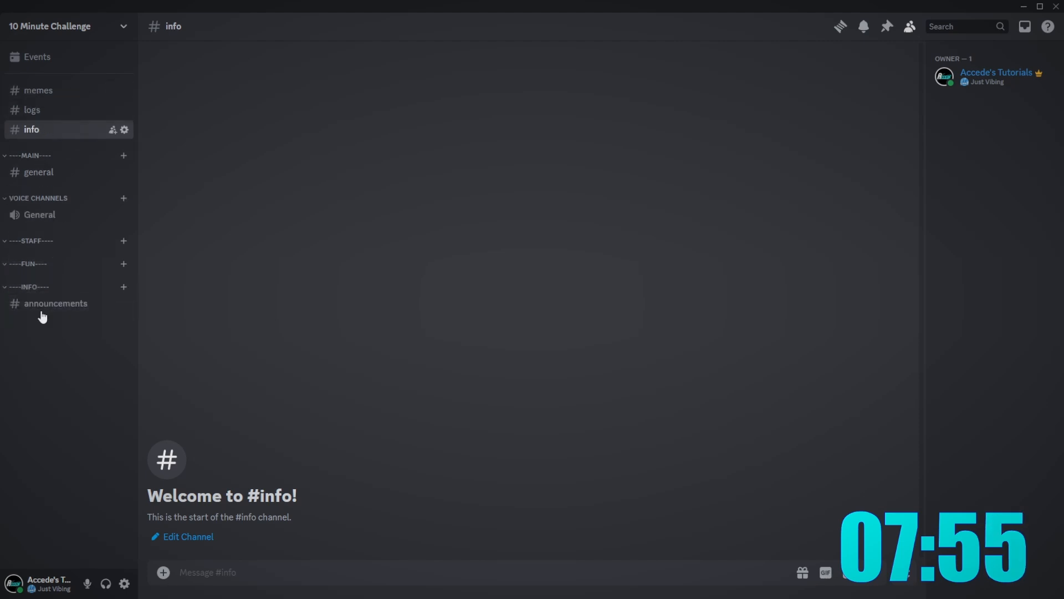
left_click_drag(45, 109, 45, 221)
left_click_drag(39, 91, 47, 136)
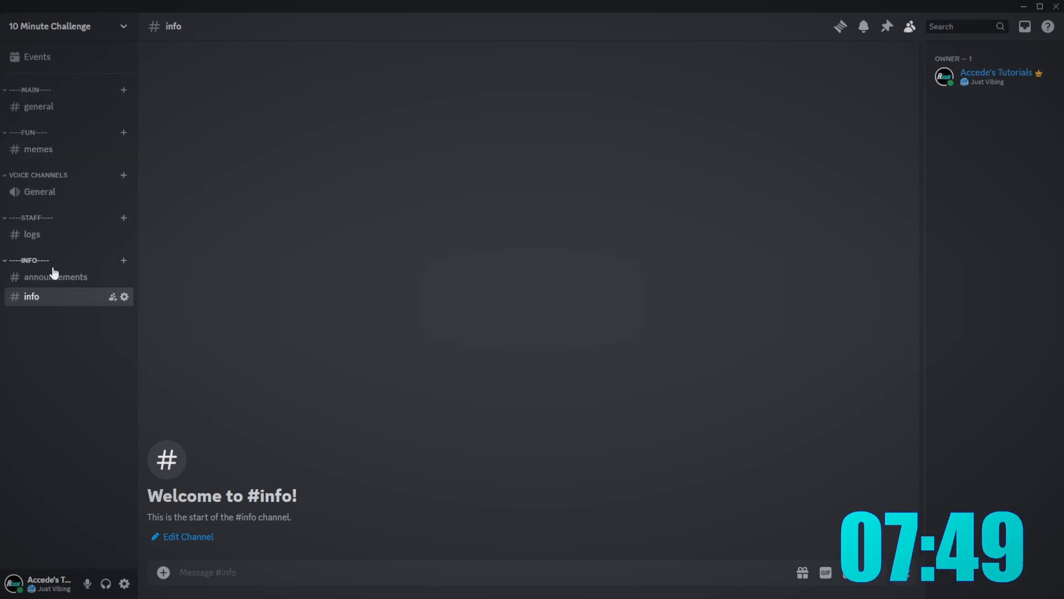
left_click_drag(52, 264, 71, 99)
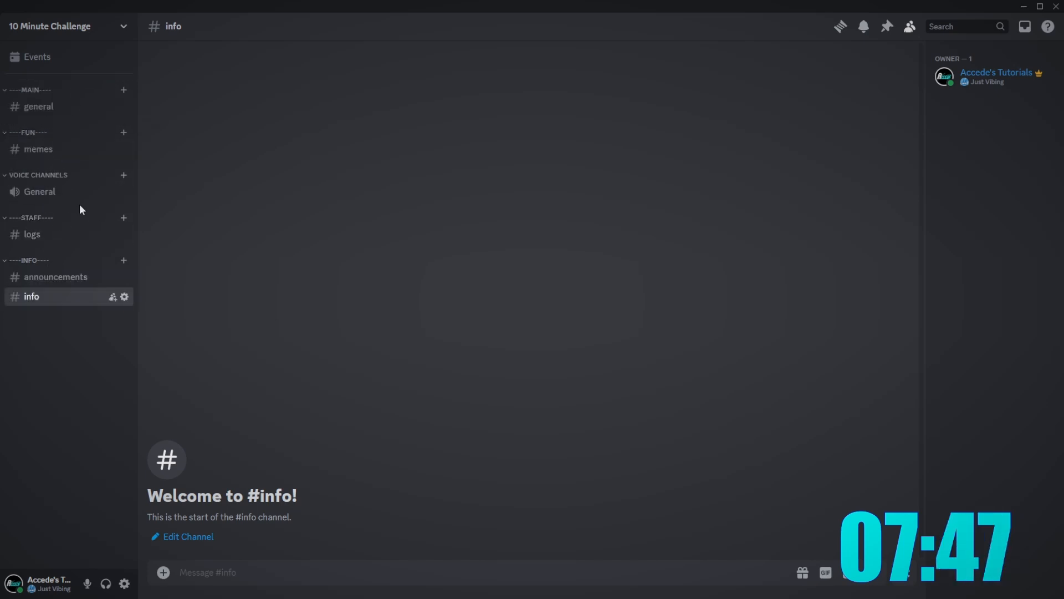
left_click_drag(31, 261, 38, 84)
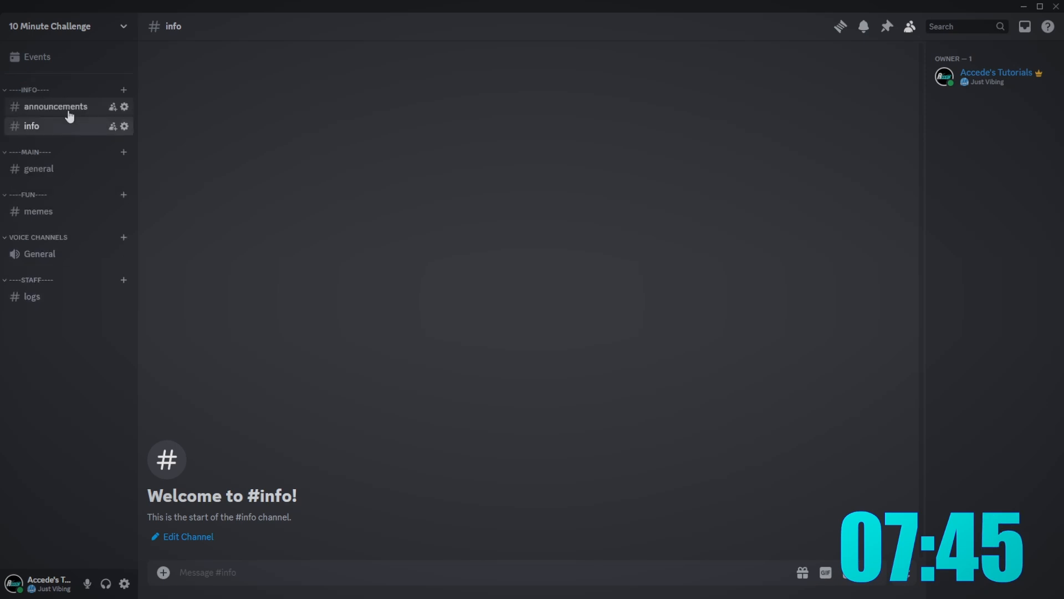
- Create a bot-commands text channel in the MAIN category
left_click(138, 157)
type("bot-commands")
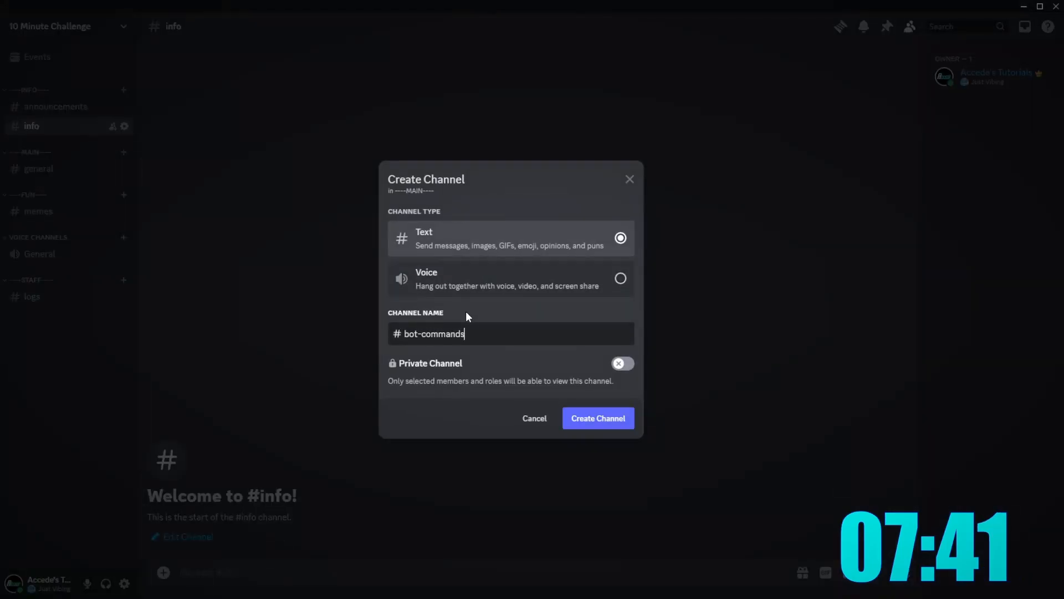
key("Return")
left_click(43, 105)
right_click(48, 106)
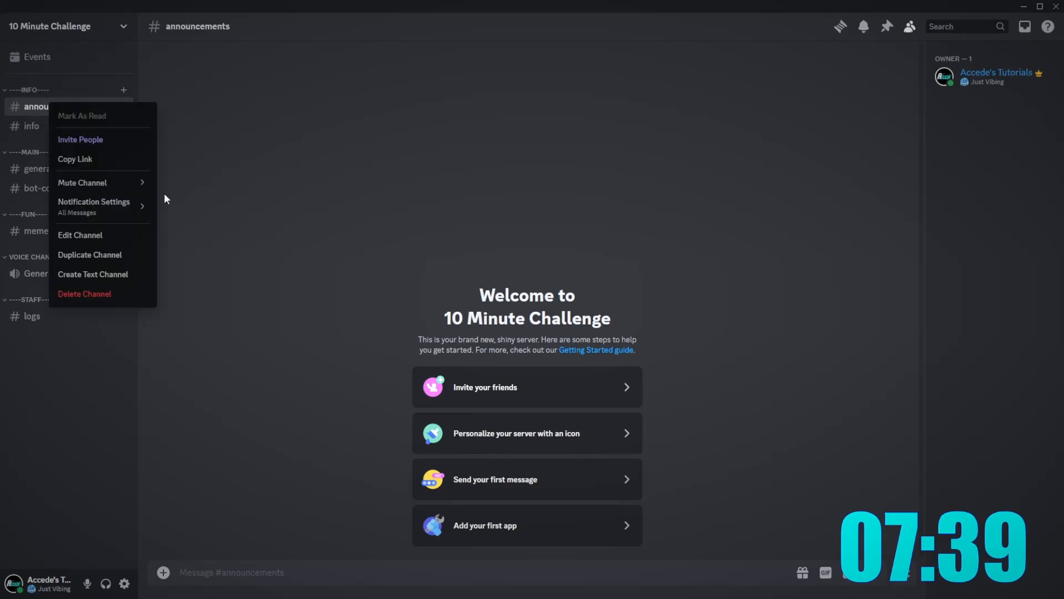
left_click(104, 256)
key("Escape")
right_click(24, 106)
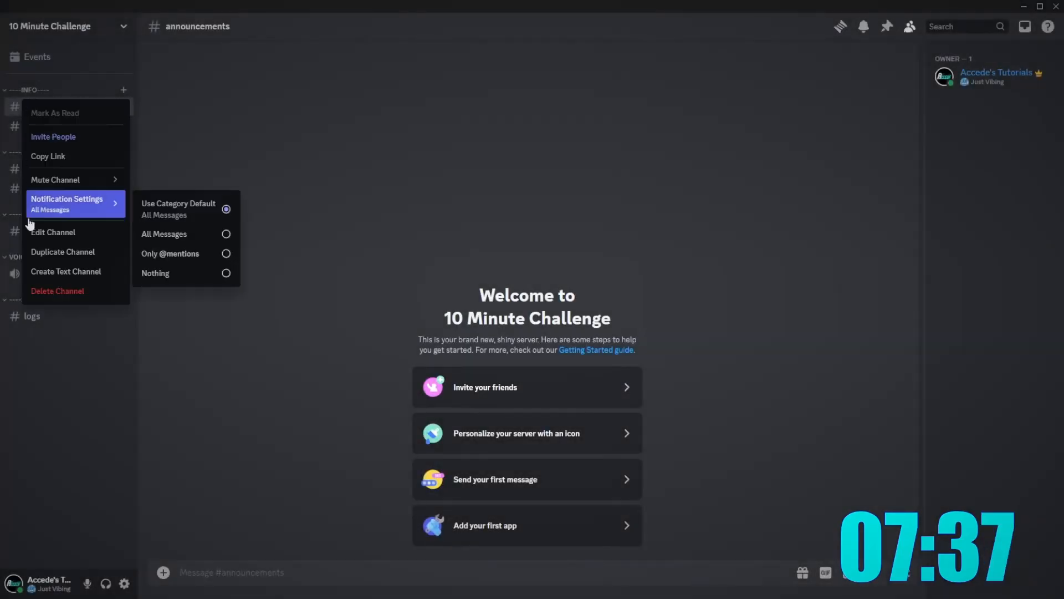
left_click(53, 240)
left_click(291, 93)
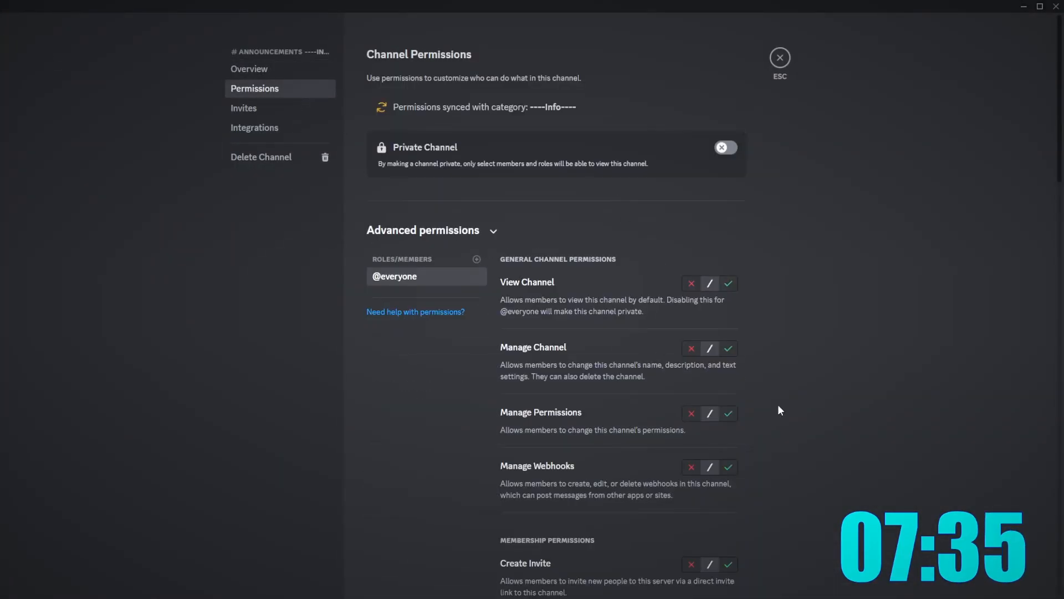
left_click(724, 284)
scroll(773, 333, "down", 4)
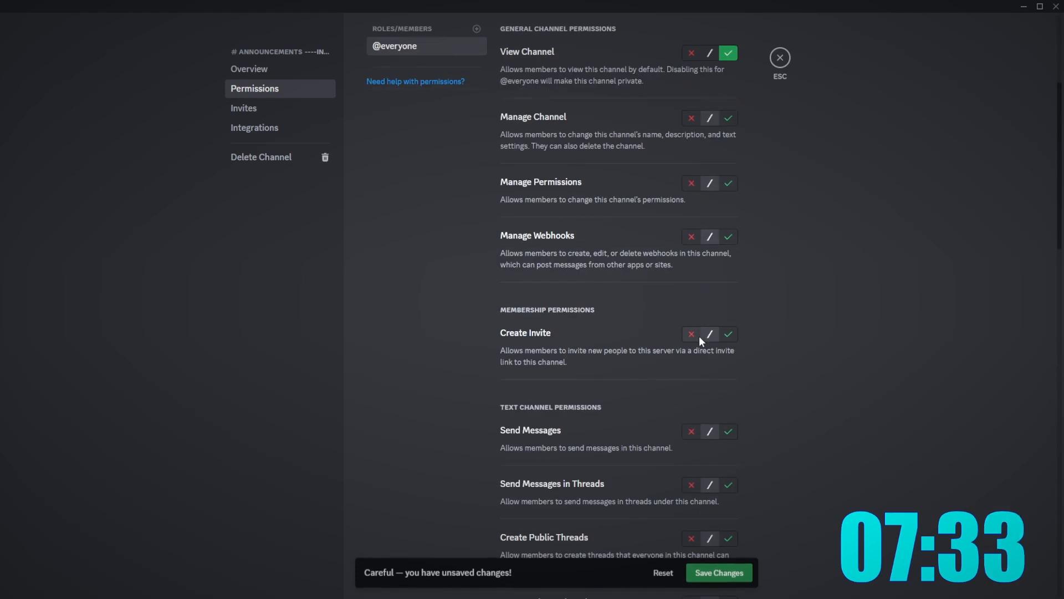
scroll(787, 424, "down", 4)
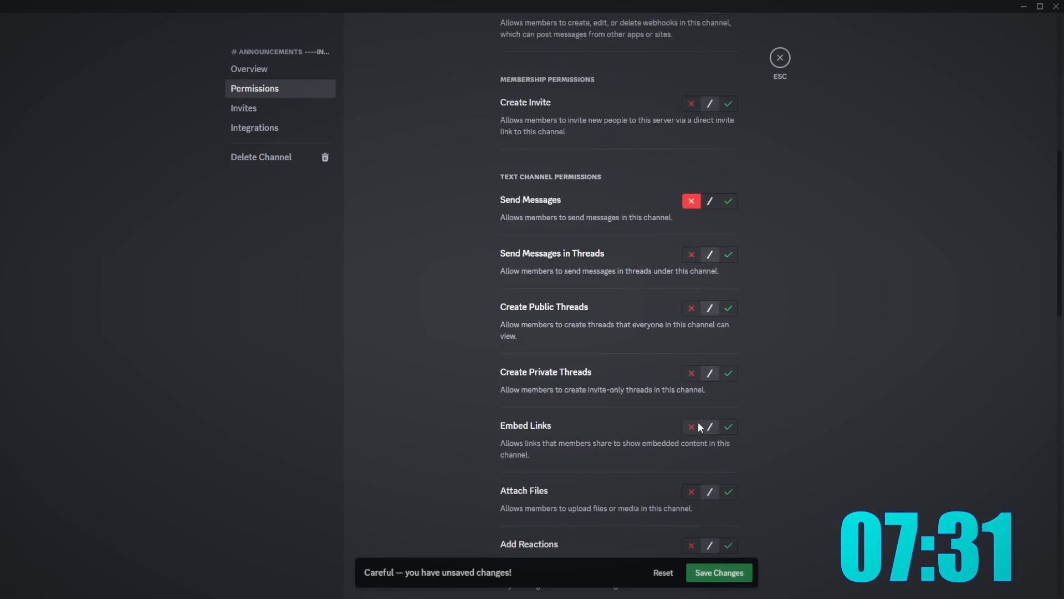
scroll(697, 480, "down", 10)
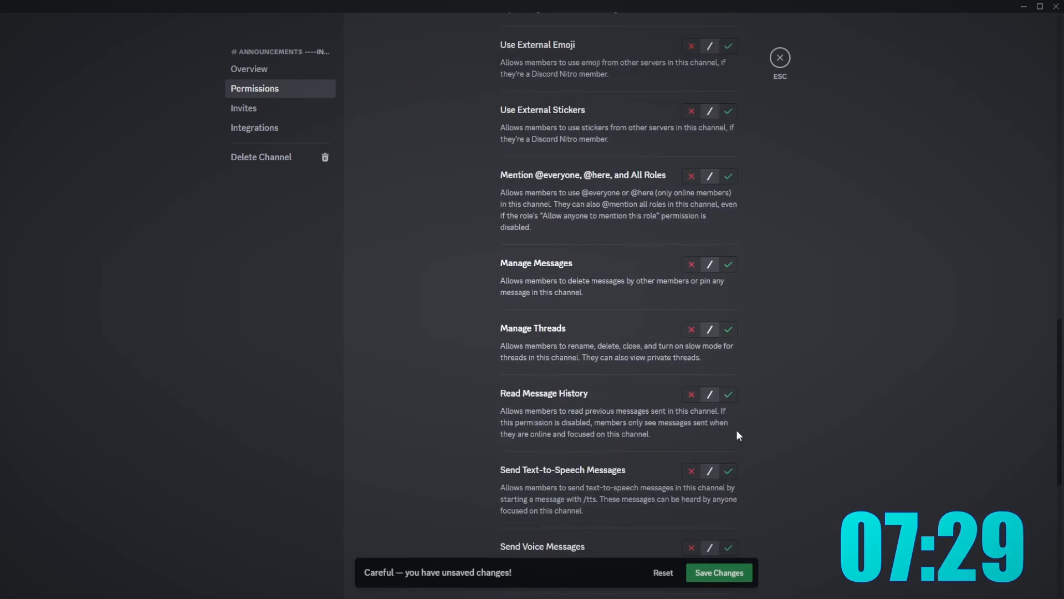
left_click(779, 60)
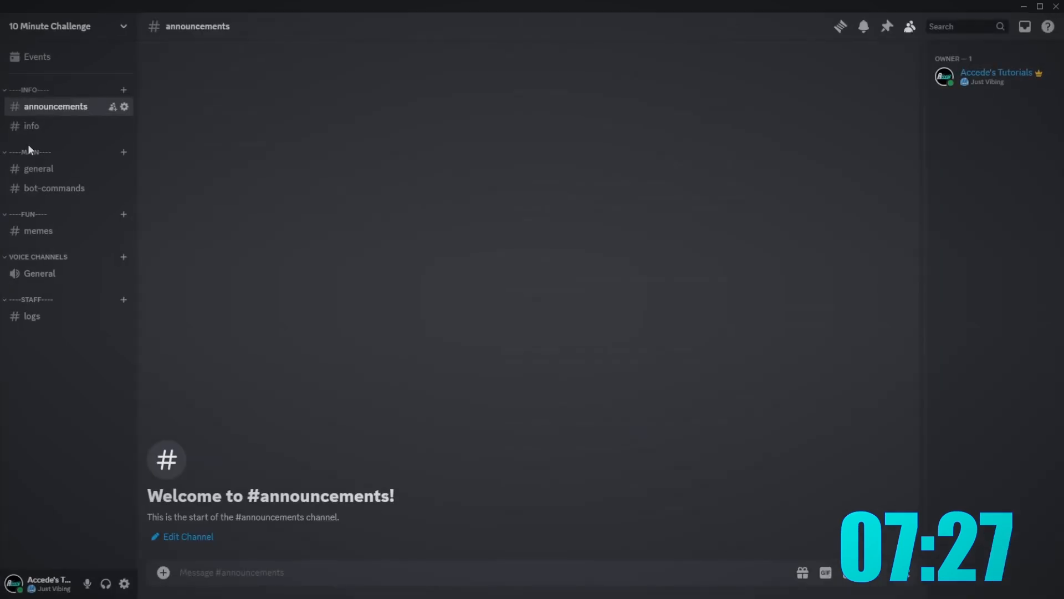
right_click(37, 123)
mouse_move(89, 232)
left_click(68, 256)
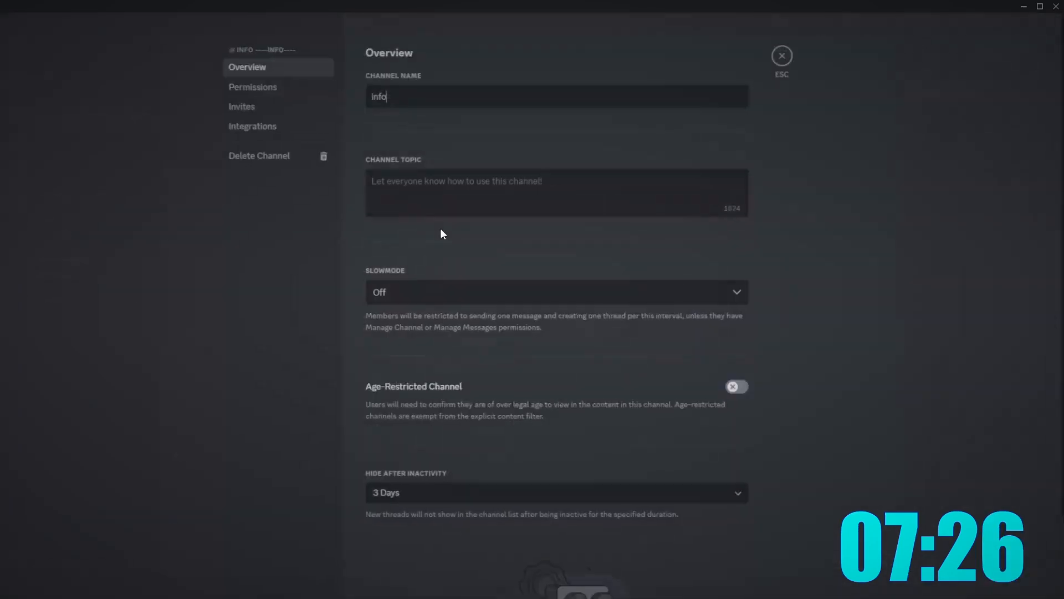
left_click(243, 89)
scroll(622, 255, "down", 5)
scroll(665, 249, "up", 4)
left_click(729, 226)
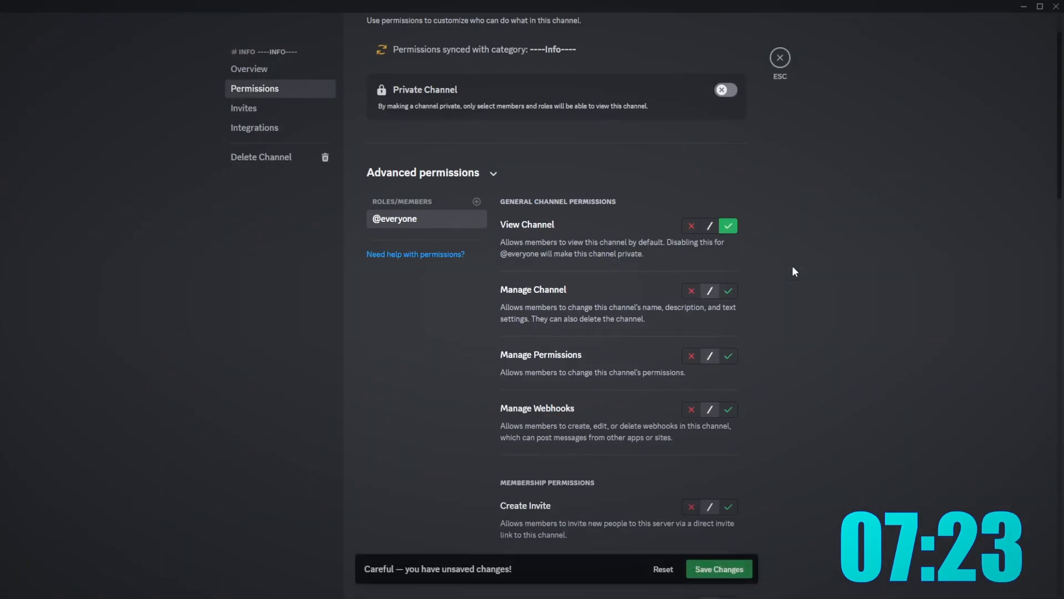
scroll(679, 361, "down", 6)
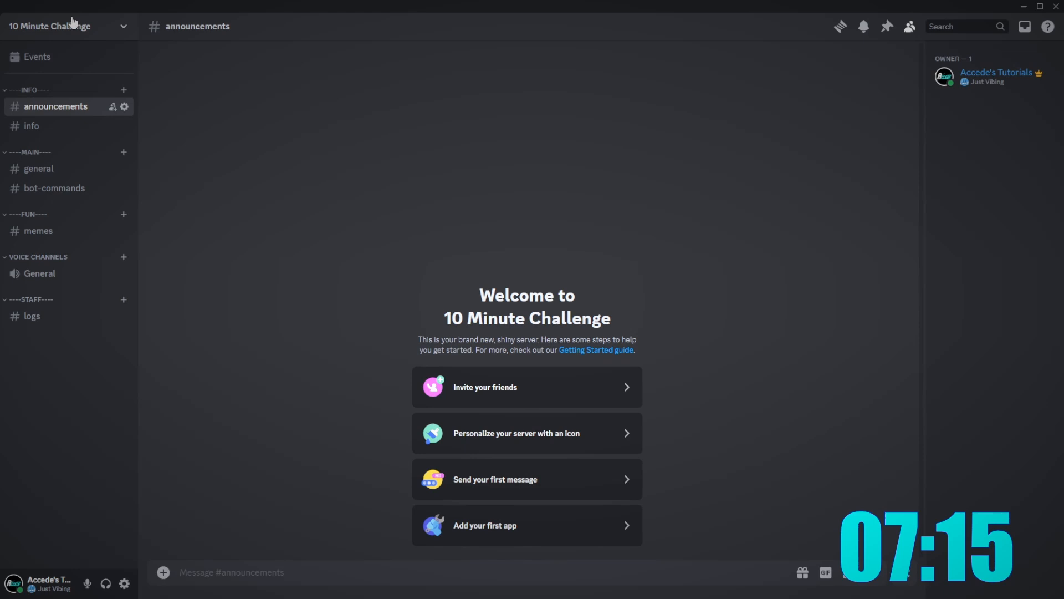
- Grant the Admin role the Administrator permission in the server's role settings
left_click(69, 20)
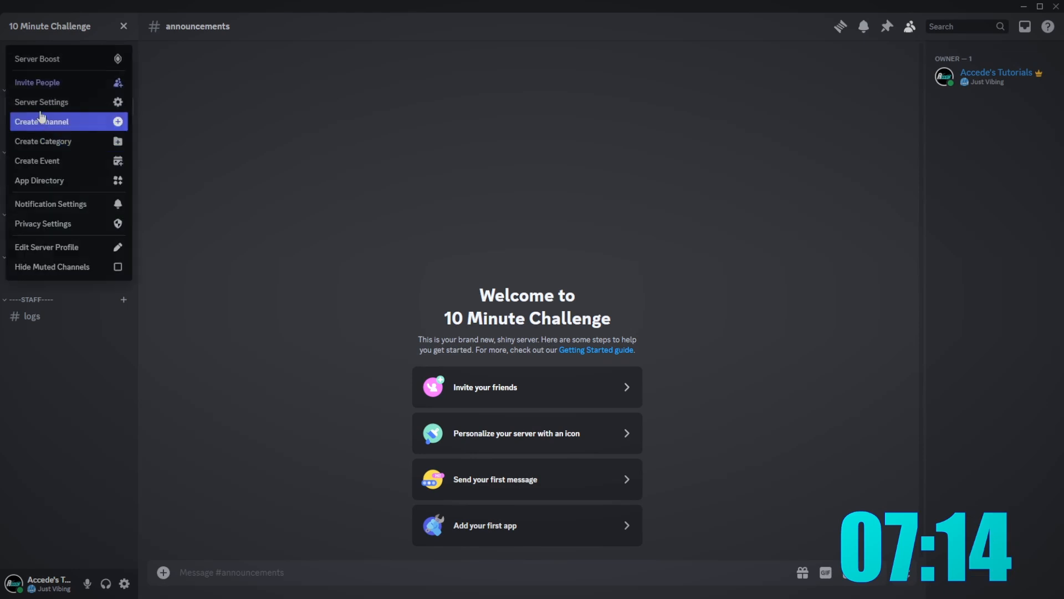
left_click(61, 100)
left_click(261, 90)
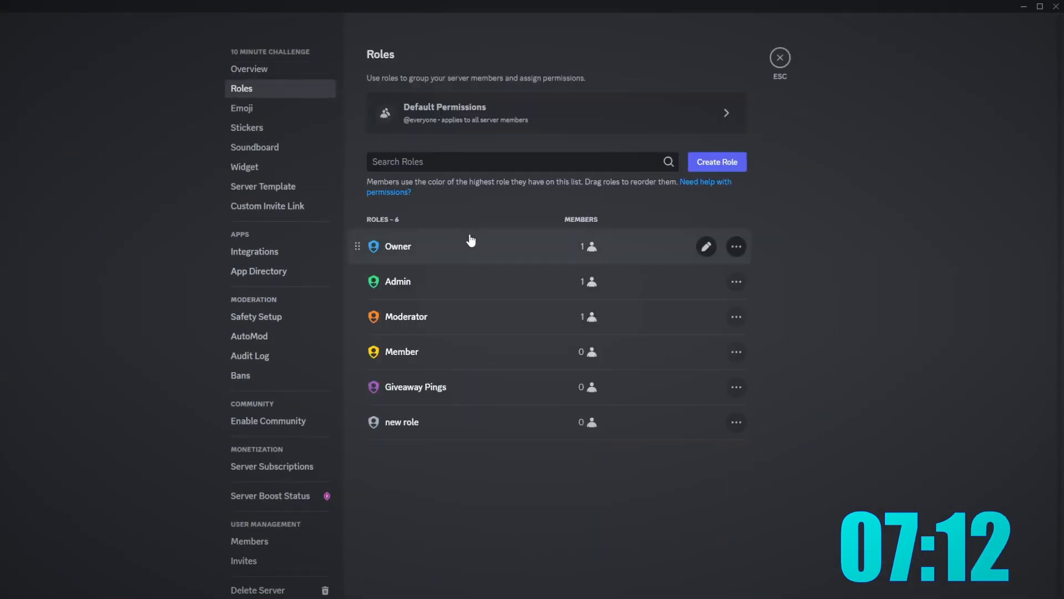
left_click(506, 248)
left_click(395, 126)
right_click(394, 126)
left_click(393, 106)
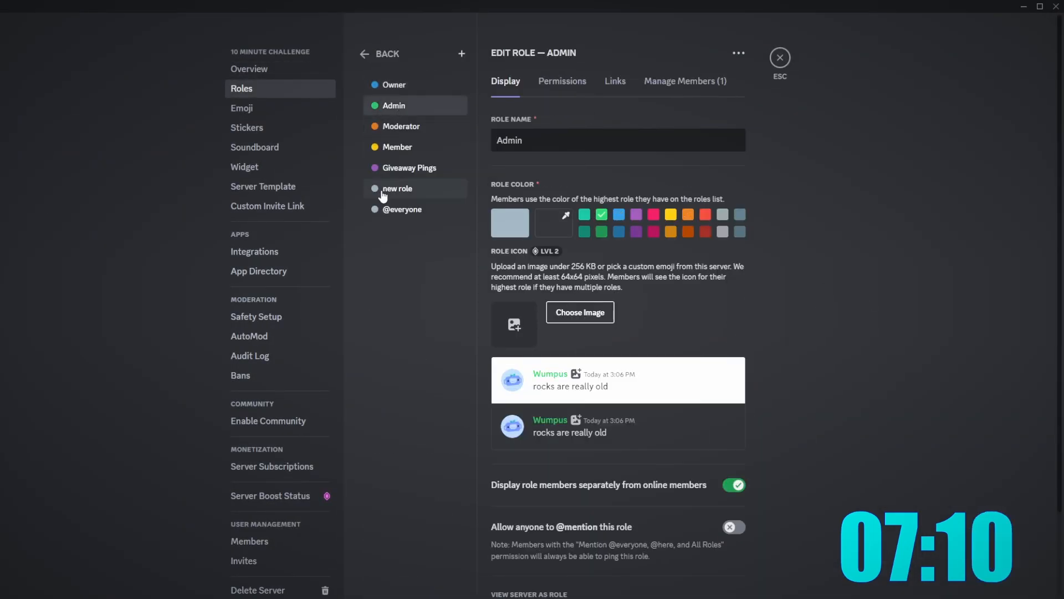
left_click(397, 147)
left_click(413, 167)
left_click(394, 105)
left_click(562, 81)
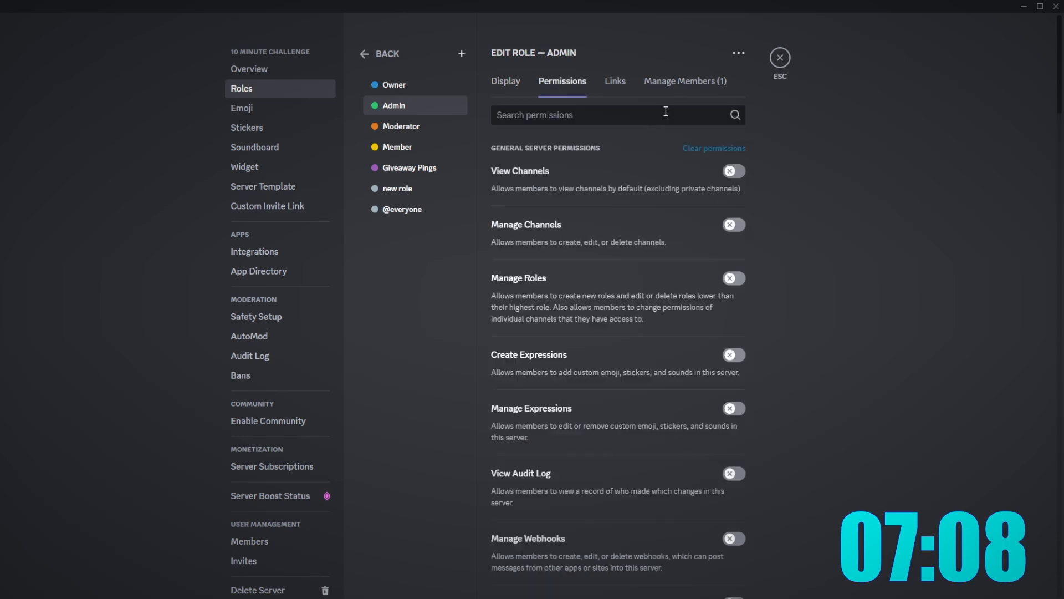
scroll(696, 266, "down", 10)
scroll(693, 316, "down", 5)
left_click(732, 483)
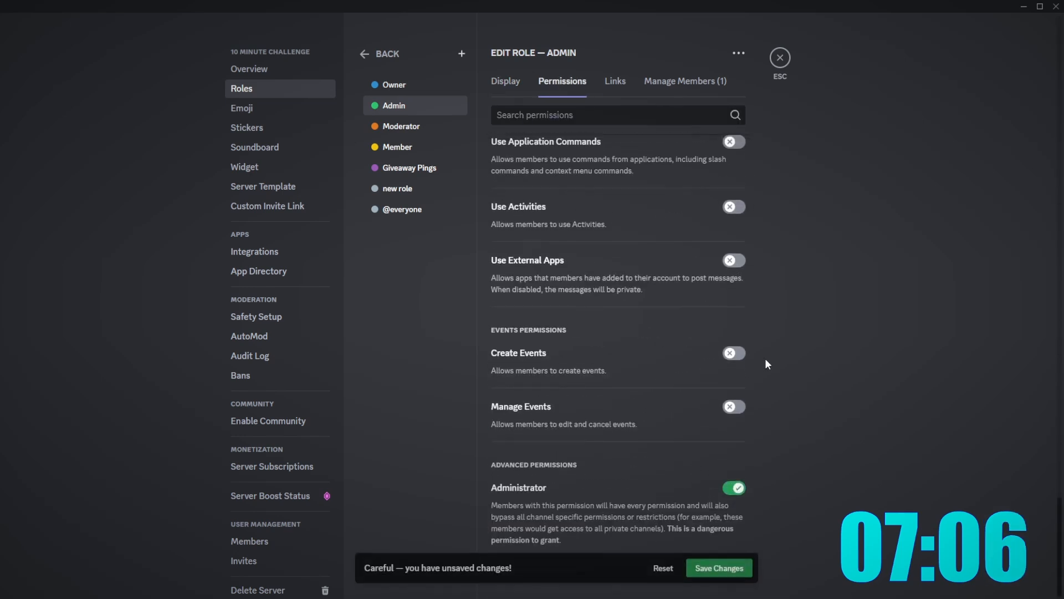
left_click(376, 127)
scroll(729, 205, "up", 10)
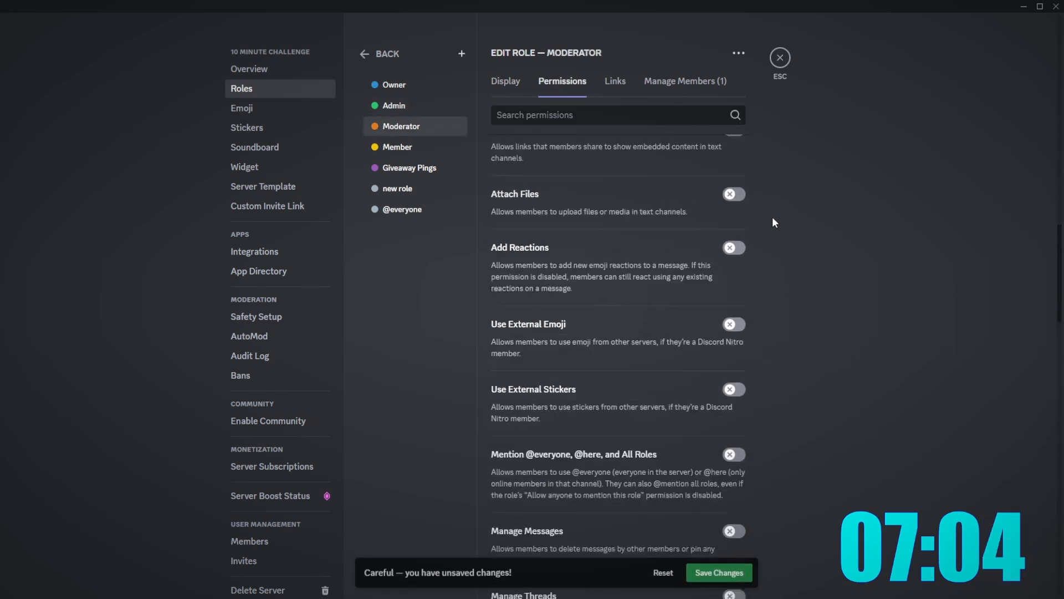
scroll(729, 387, "up", 5)
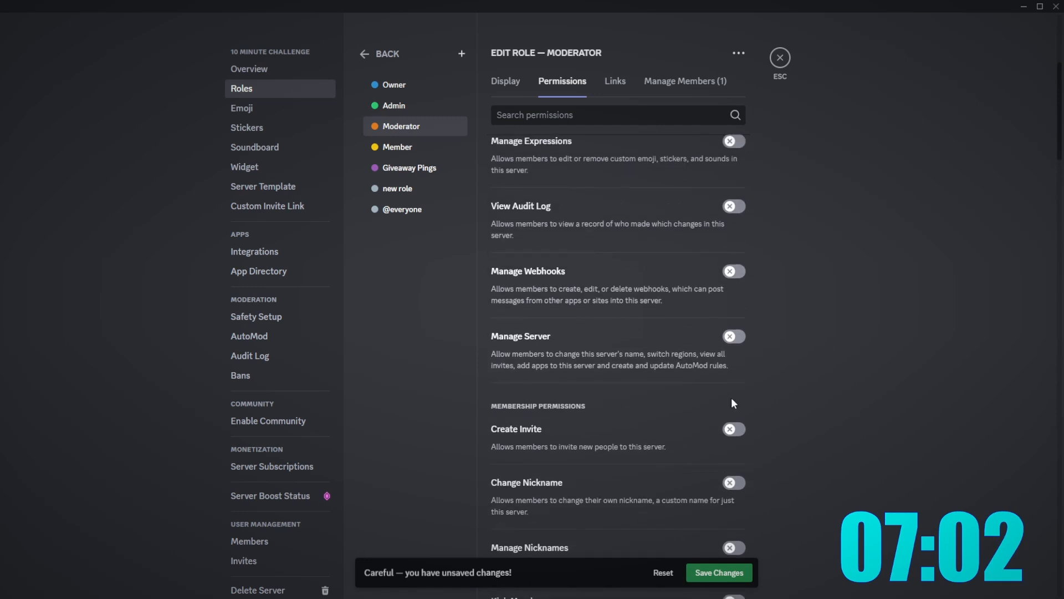
scroll(730, 399, "down", 4)
scroll(743, 377, "down", 1)
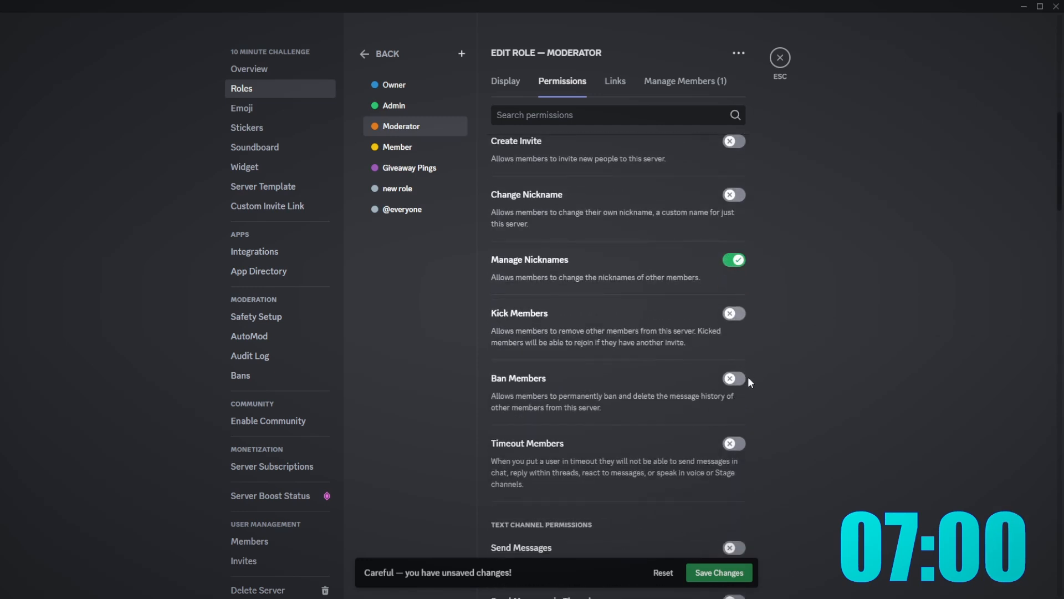
left_click(743, 379)
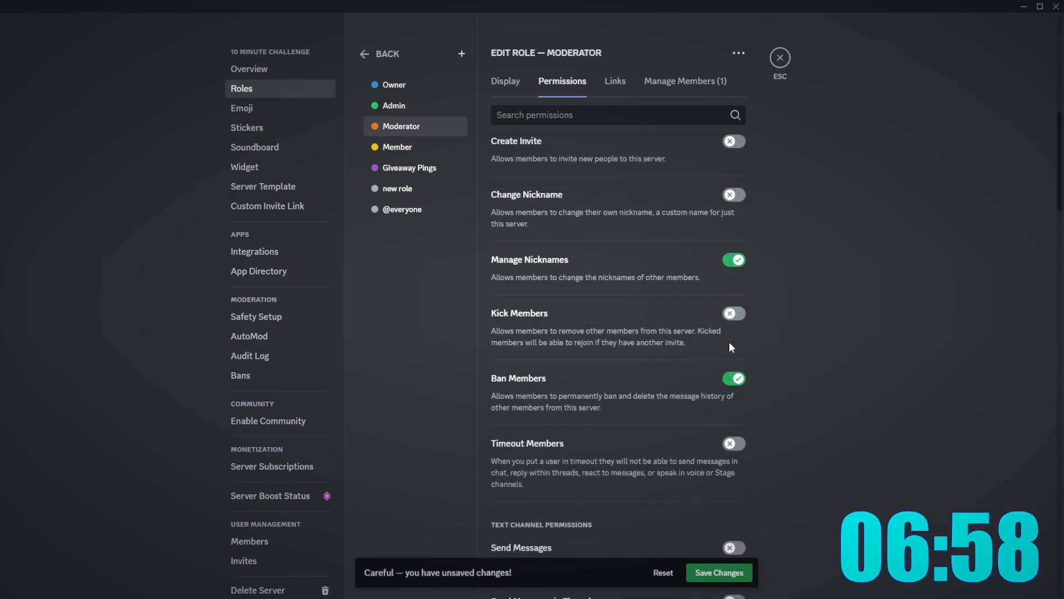
left_click(734, 314)
scroll(736, 400, "down", 11)
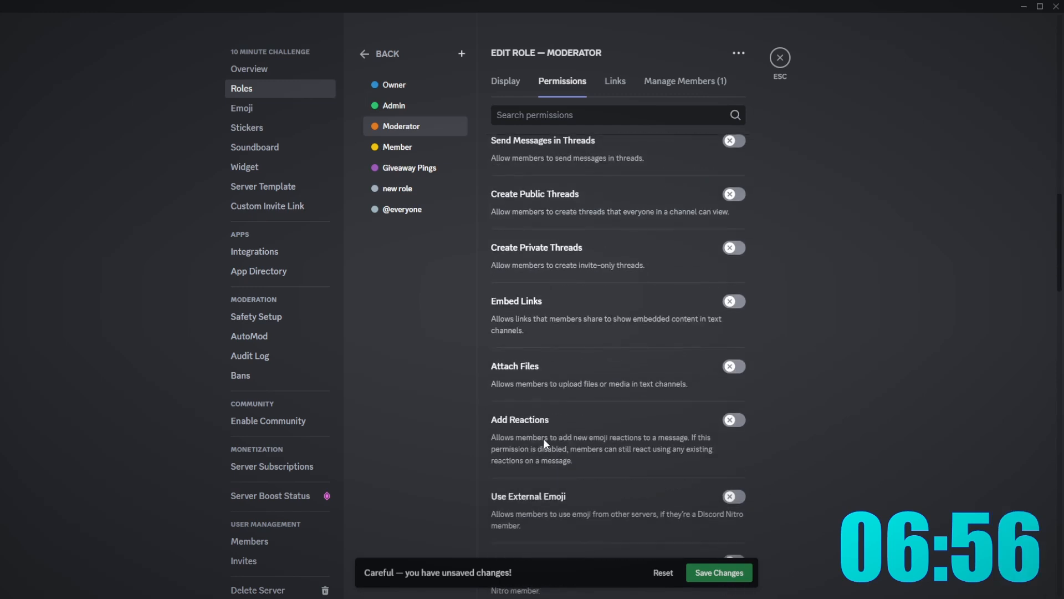
scroll(753, 351, "down", 4)
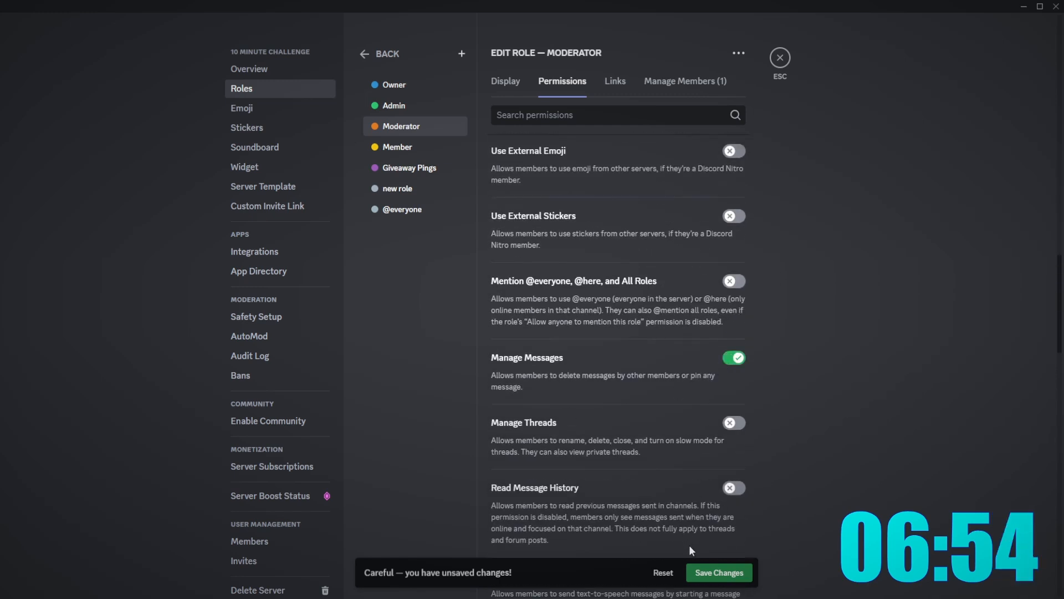
left_click(734, 281)
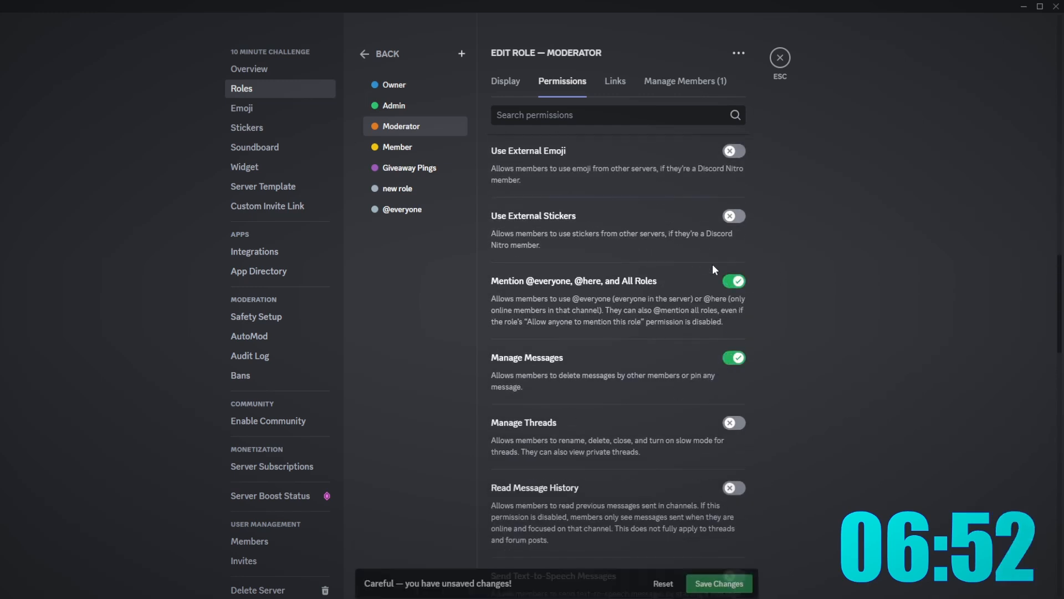
left_click(719, 572)
- Add a megaphone emoji before the announcements channel name and save it
left_click(780, 57)
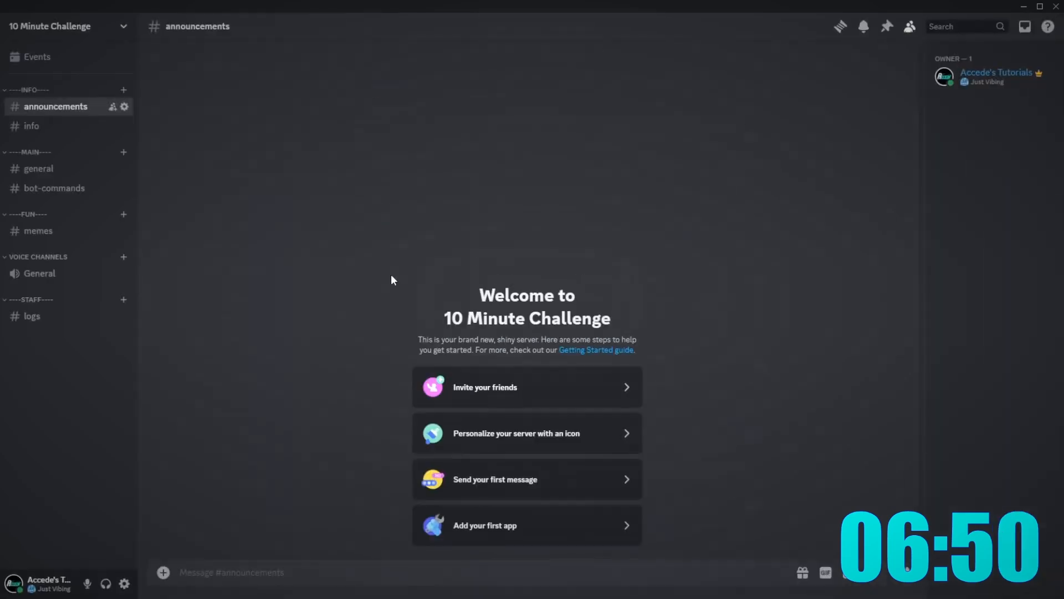
right_click(69, 107)
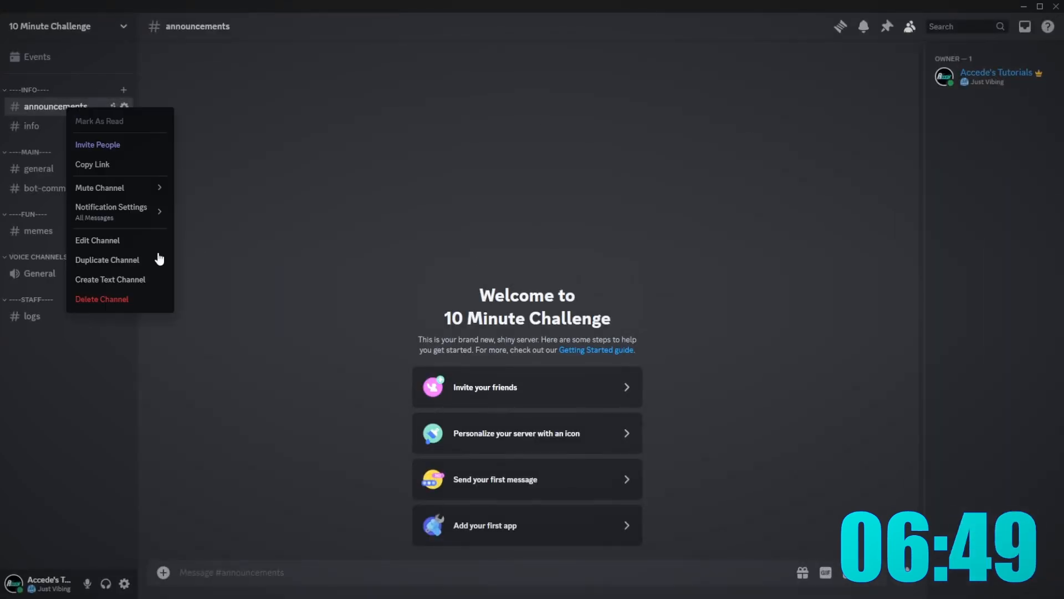
left_click(114, 240)
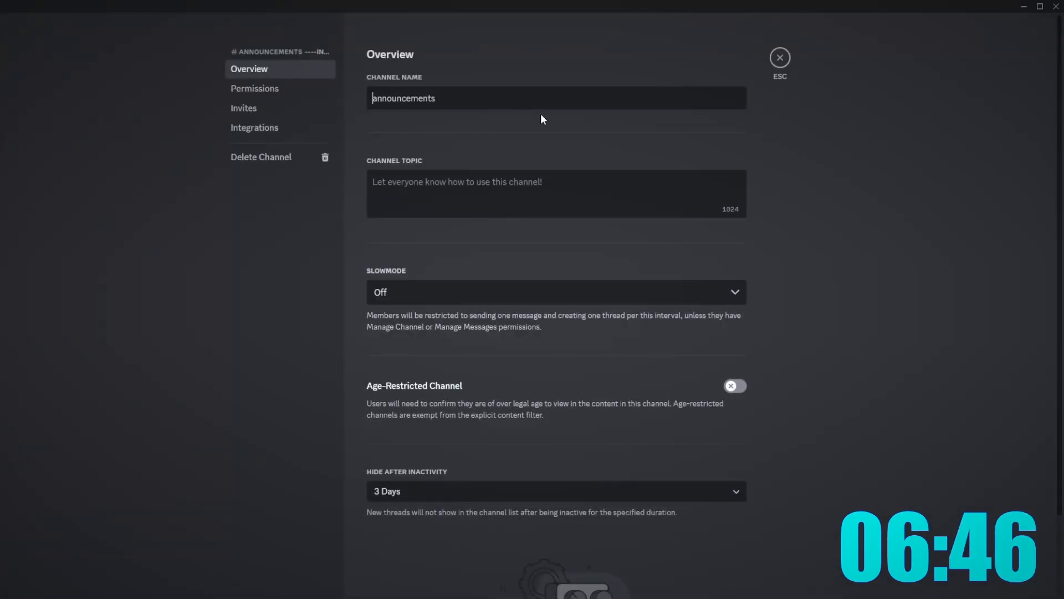
key("super+period")
type("speaker")
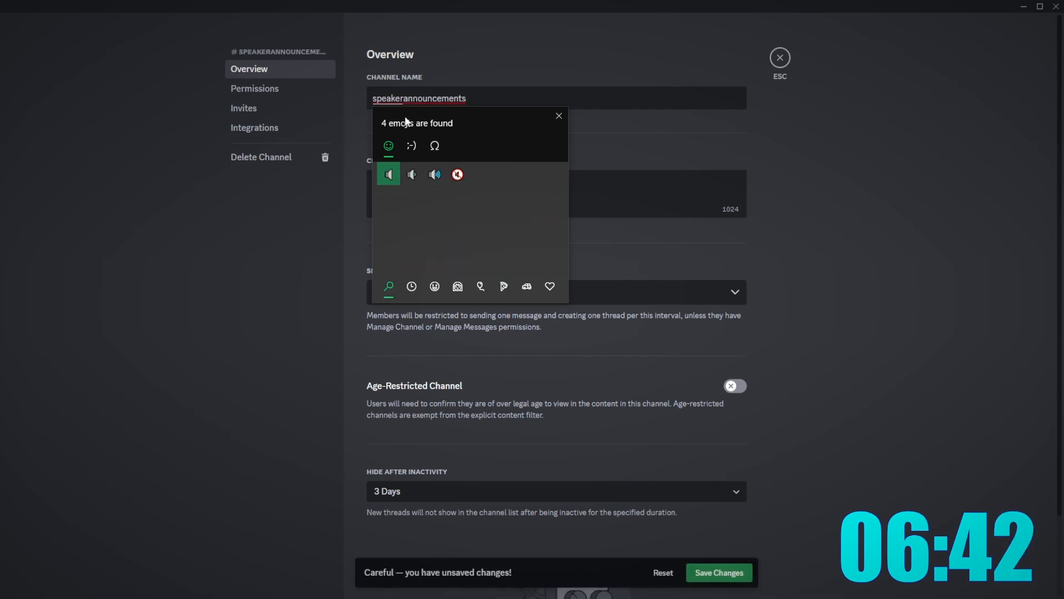
key("BackSpace")
key("BackSpace")
key("BackSpace")
key("BackSpace")
key("BackSpace")
key("BackSpace")
key("BackSpace")
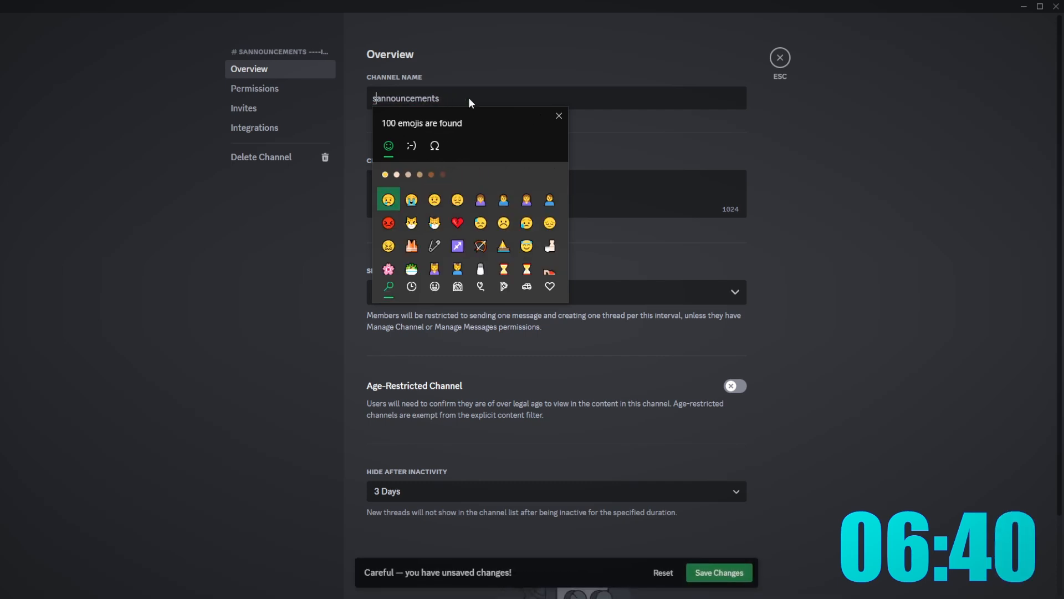
type("anno")
key("Return")
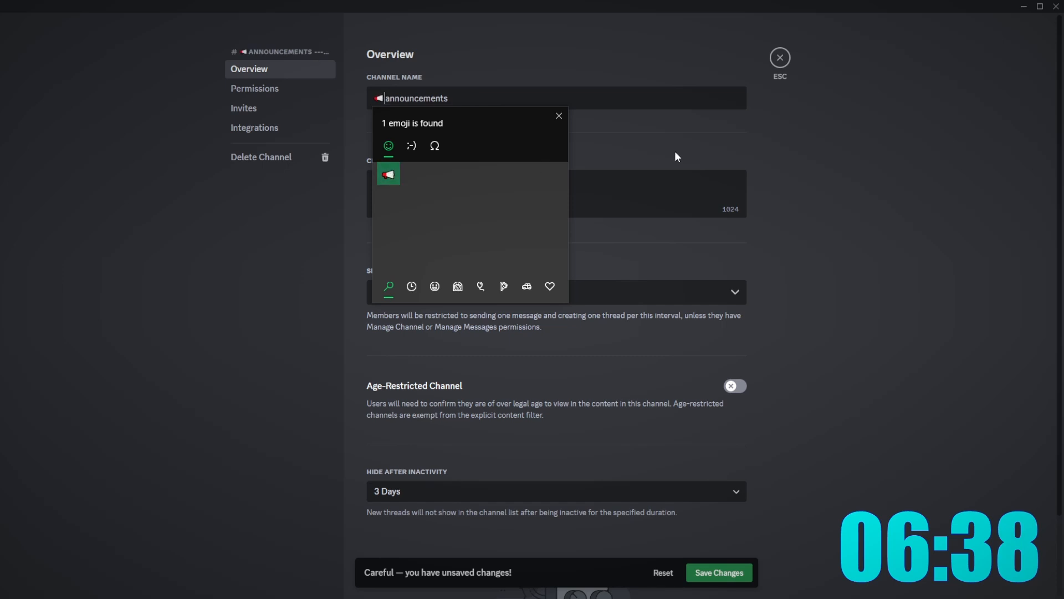
left_click(708, 567)
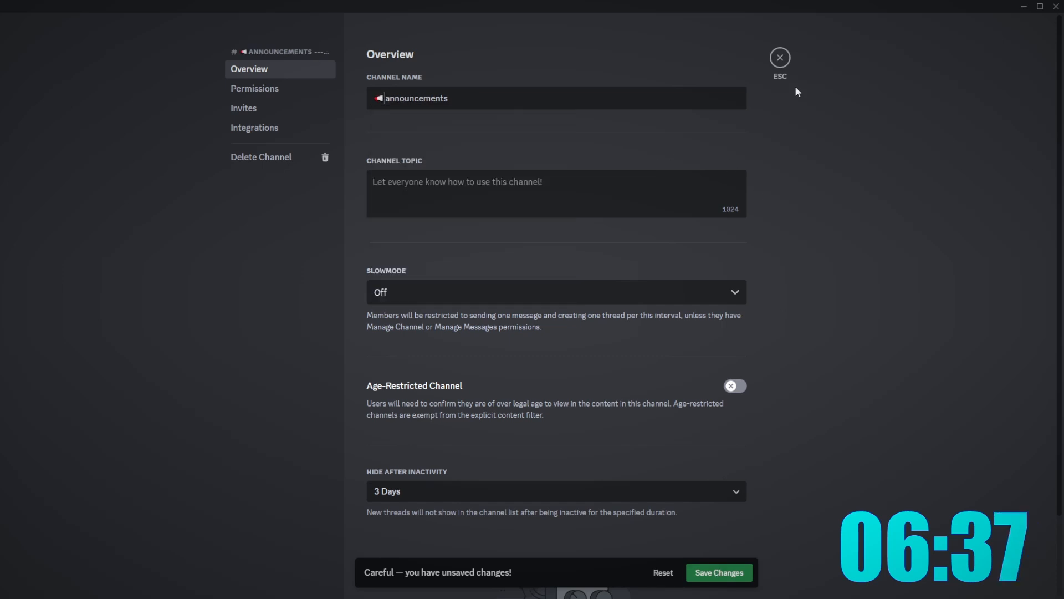
left_click(719, 572)
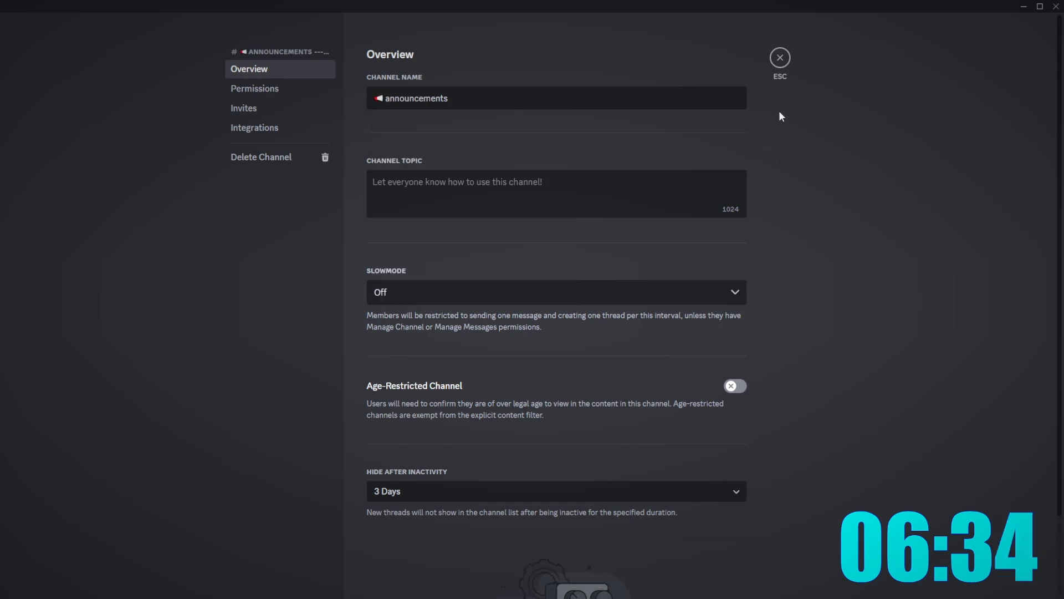
left_click(779, 58)
- Put a scroll emoji in front of the info channel name
right_click(31, 112)
right_click(22, 126)
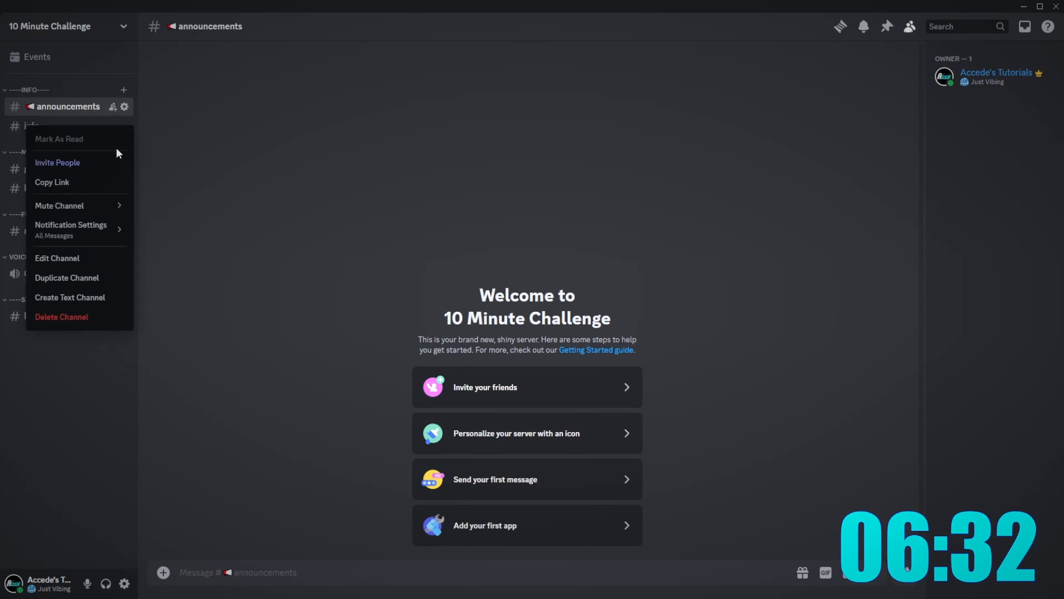
left_click(61, 257)
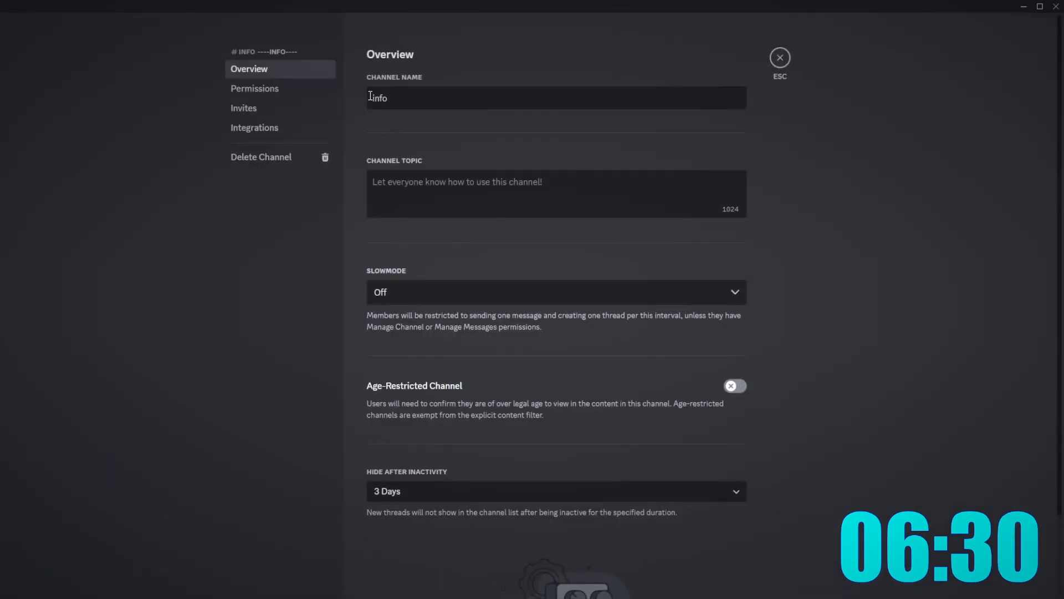
key("super")
type(".score")
key("Escape")
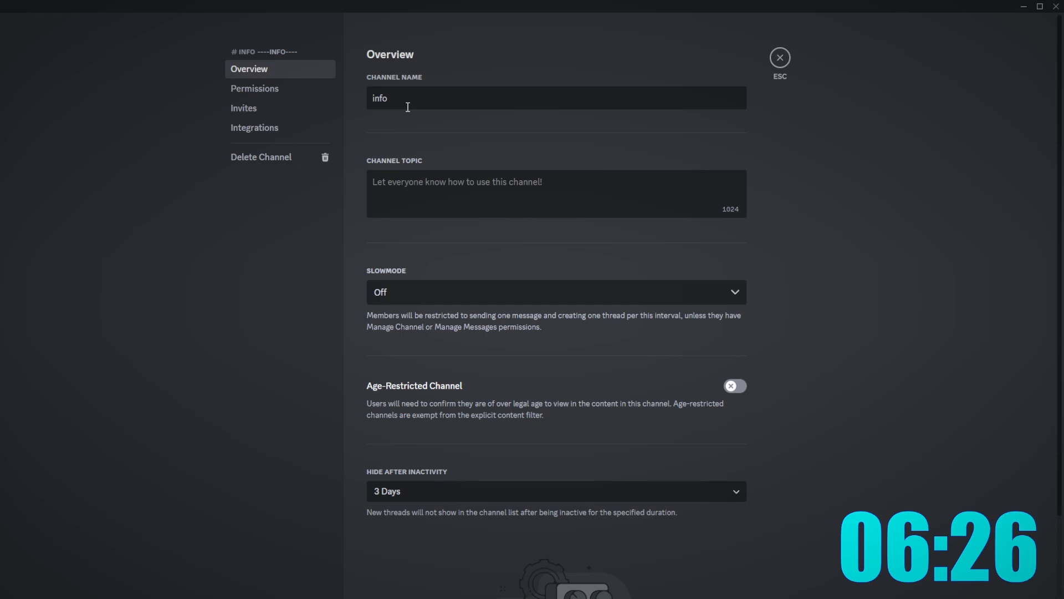
key("super+period")
type("scro")
key("Return")
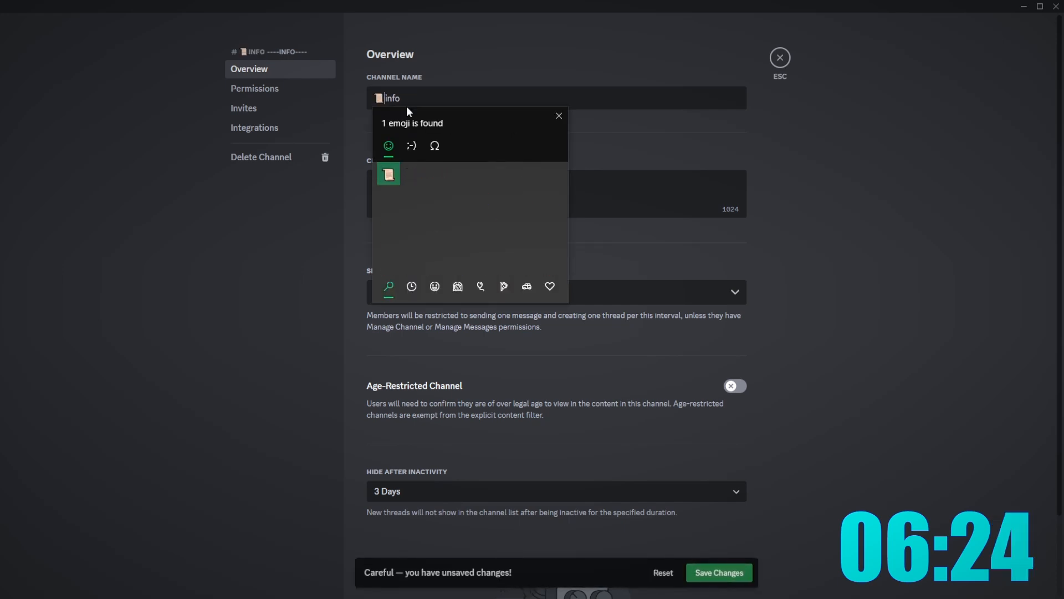
key("Escape")
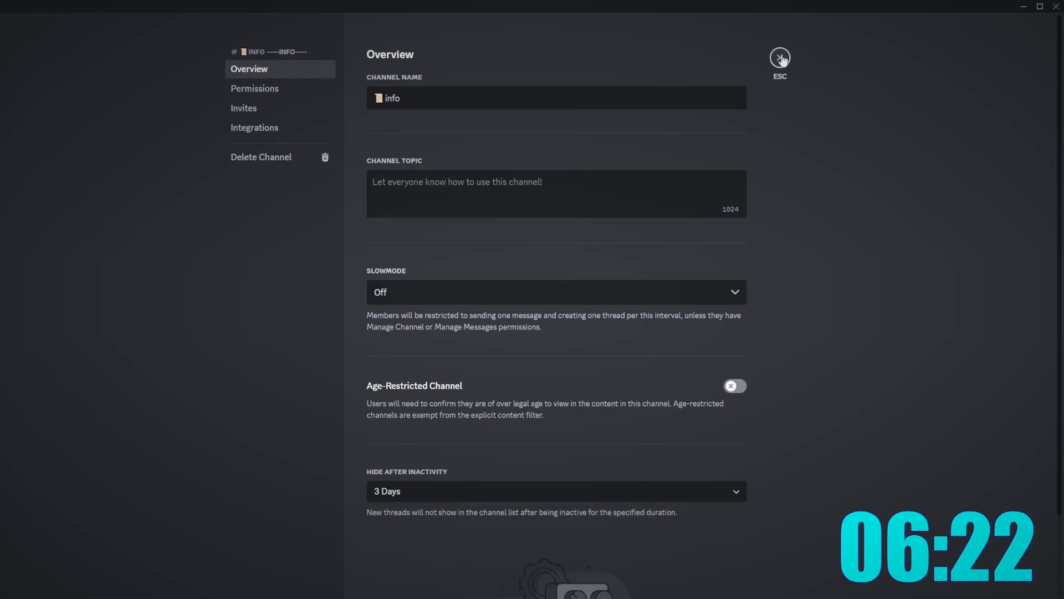
key("Escape")
- Prefix the general channel name with a speech-bubble emoji and save
right_click(38, 168)
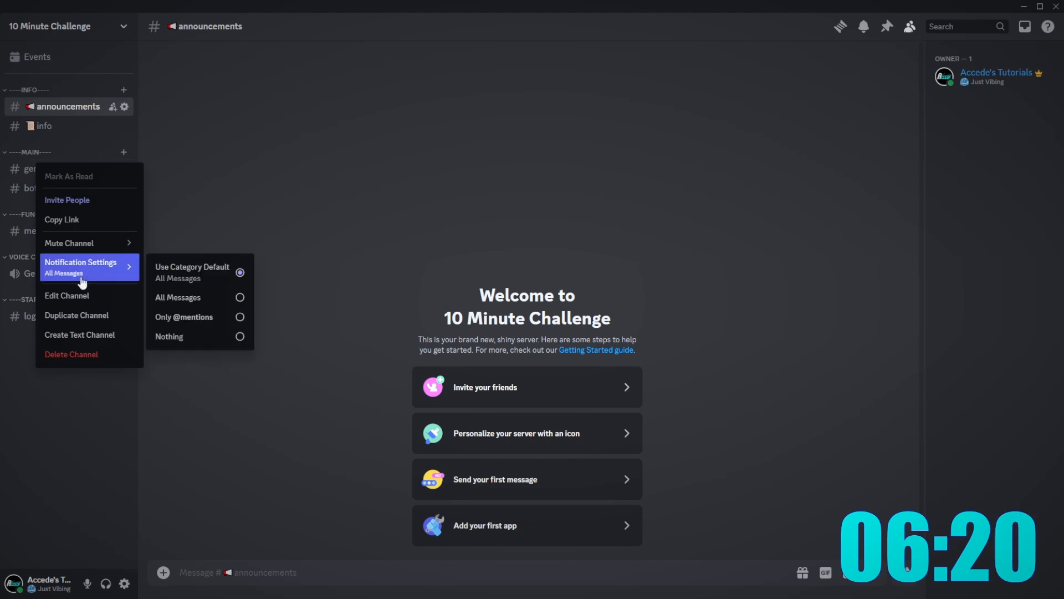
left_click(60, 292)
left_click(373, 96)
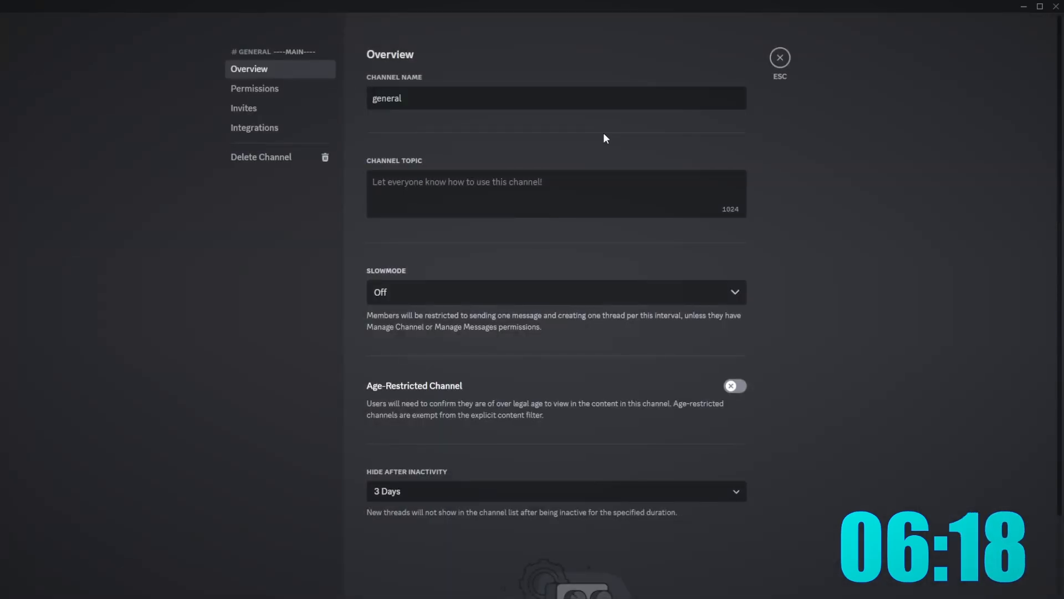
key("super+period")
type("spe")
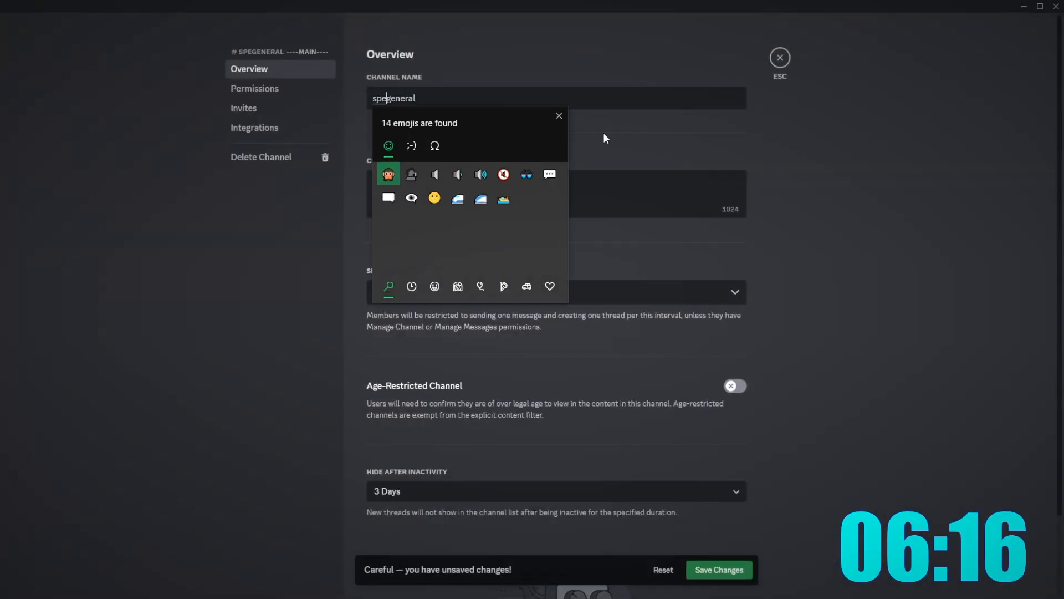
type("ec")
left_click(388, 174)
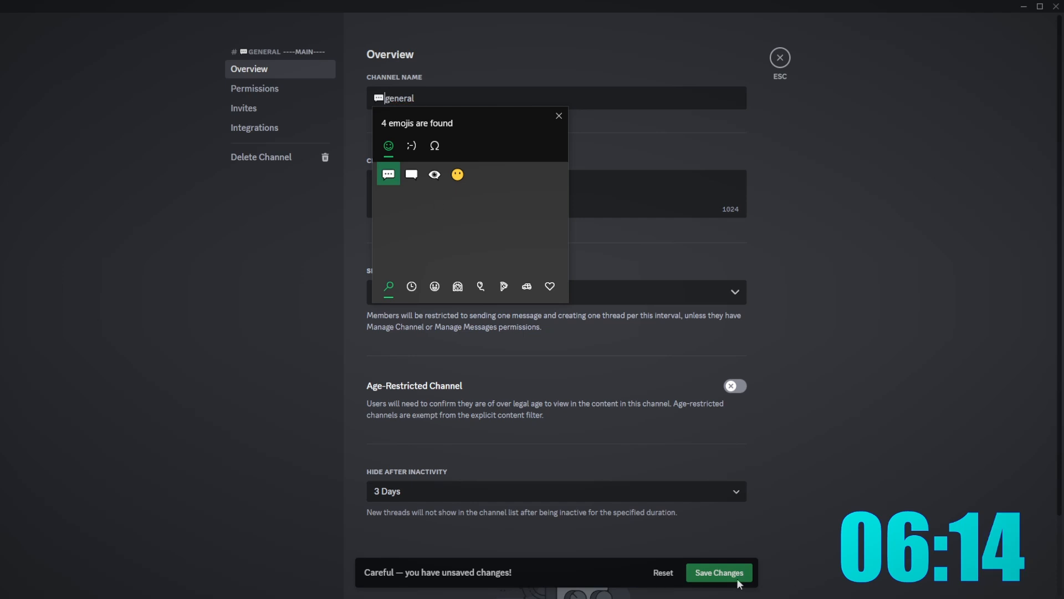
left_click(719, 572)
key("Escape")
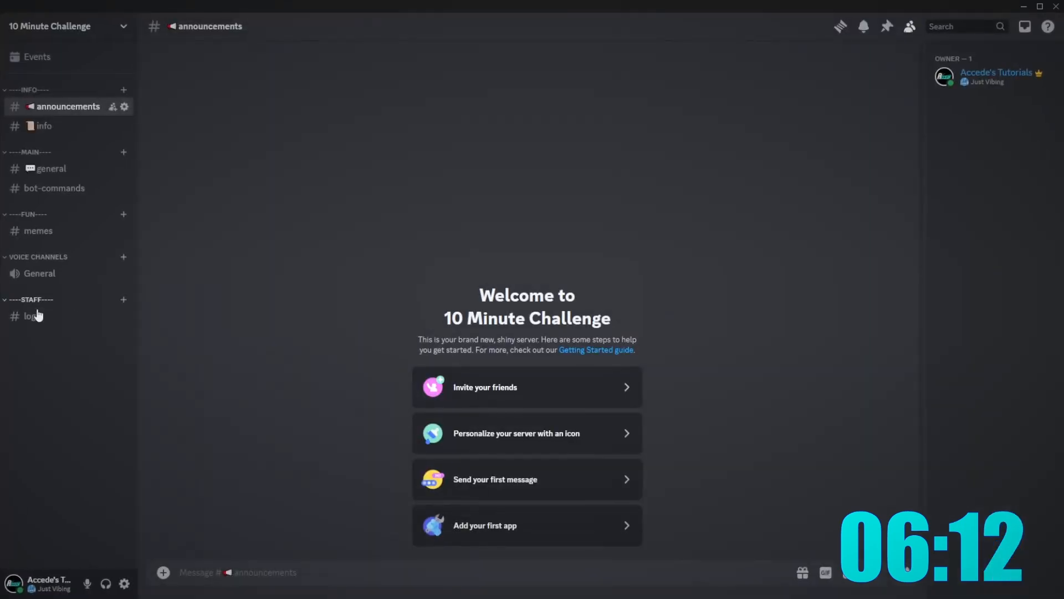
- Add a books emoji before the logs channel name and save
right_click(34, 315)
left_click(69, 446)
left_click(368, 100)
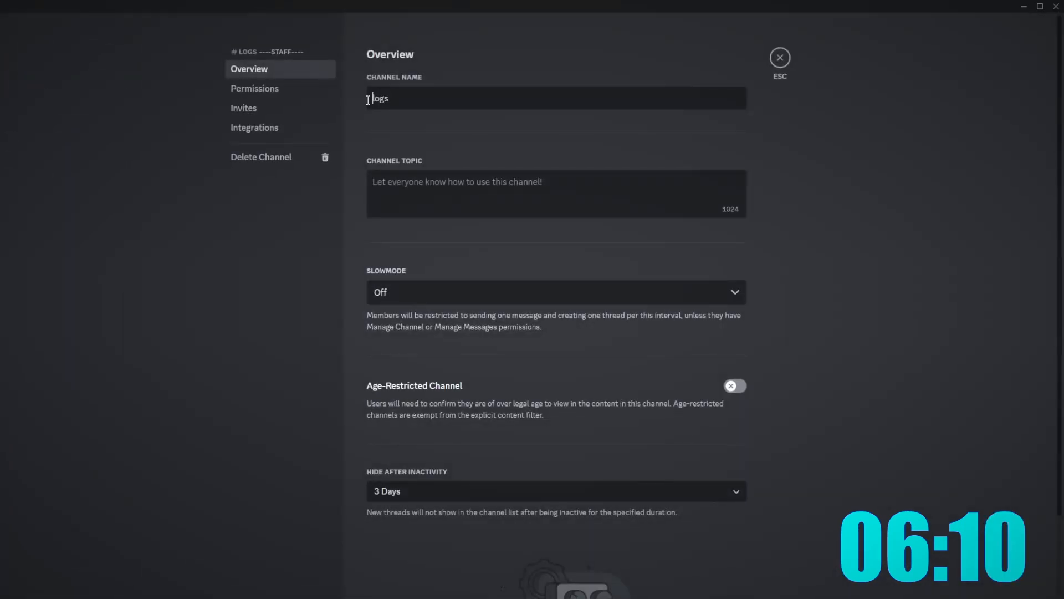
key("super+period")
type("books")
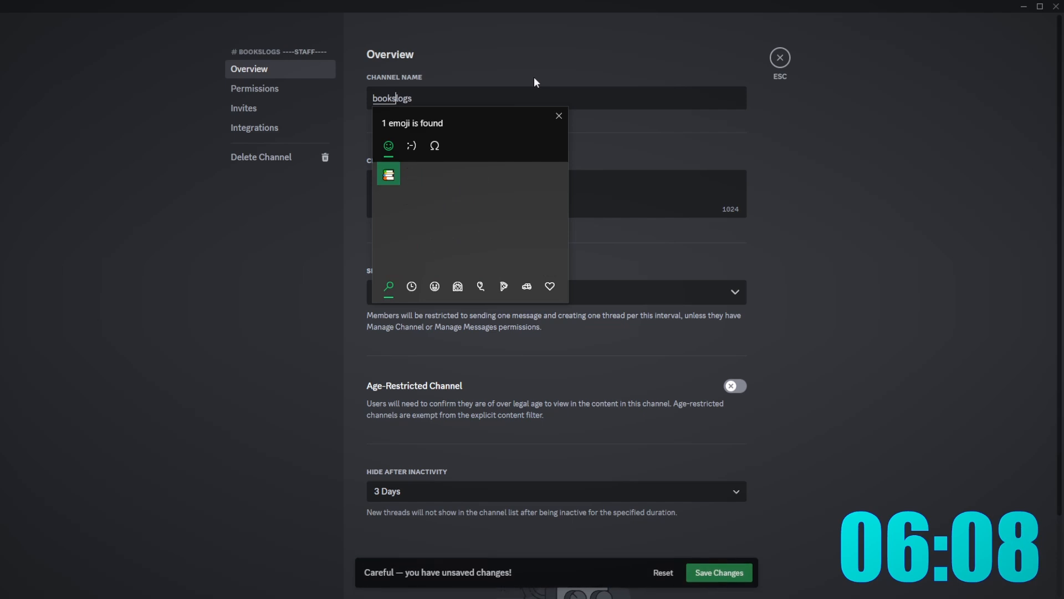
key("Return")
left_click(739, 572)
left_click(715, 567)
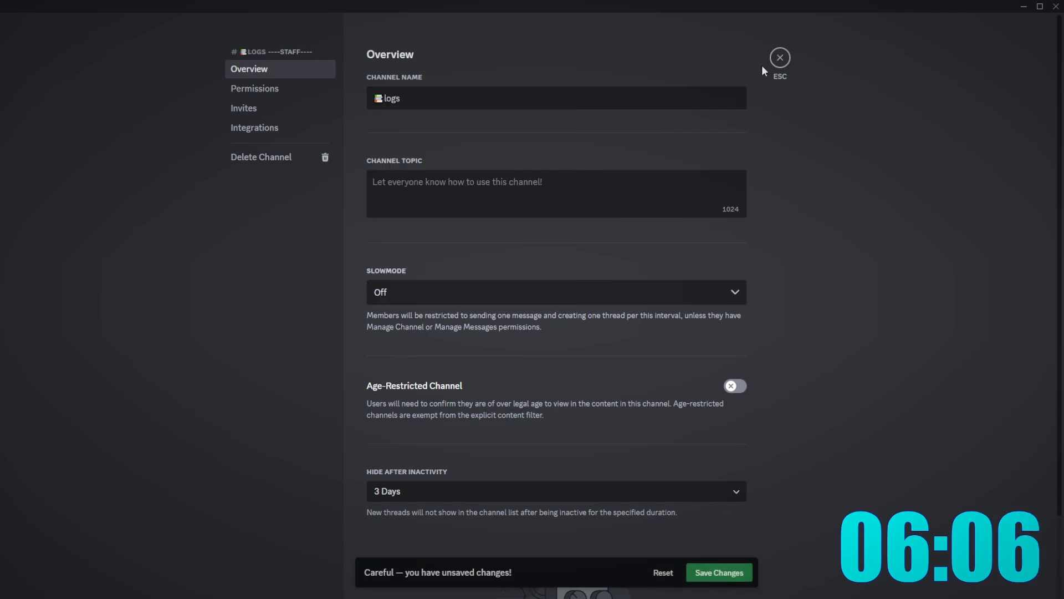
left_click(782, 65)
- Give the memes channel name a laughing emoji prefix and save
right_click(63, 227)
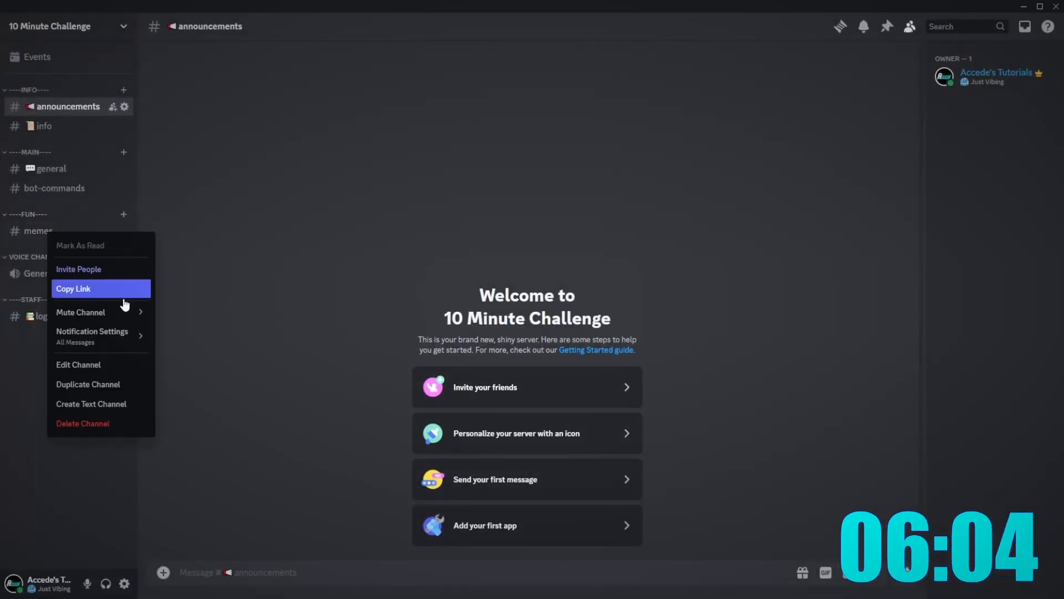
left_click(96, 364)
double_click(374, 96)
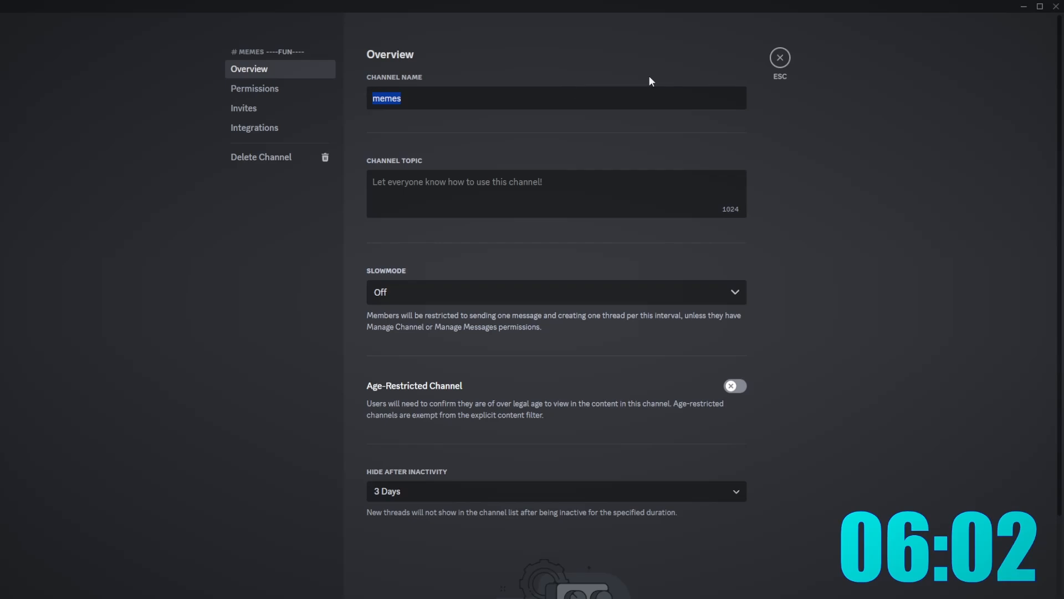
key("Home")
key("super+period")
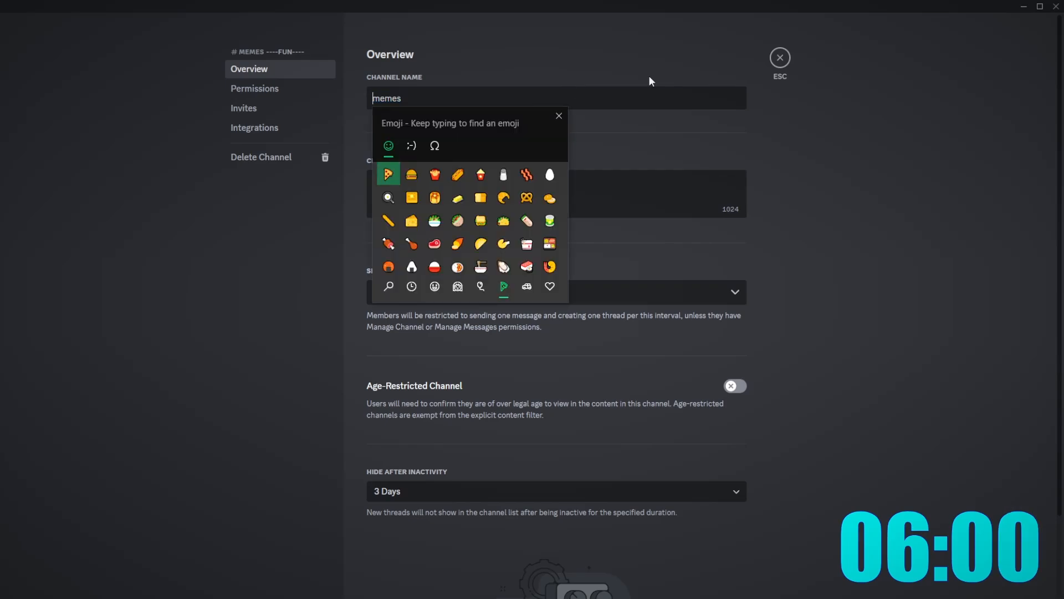
type("laugh")
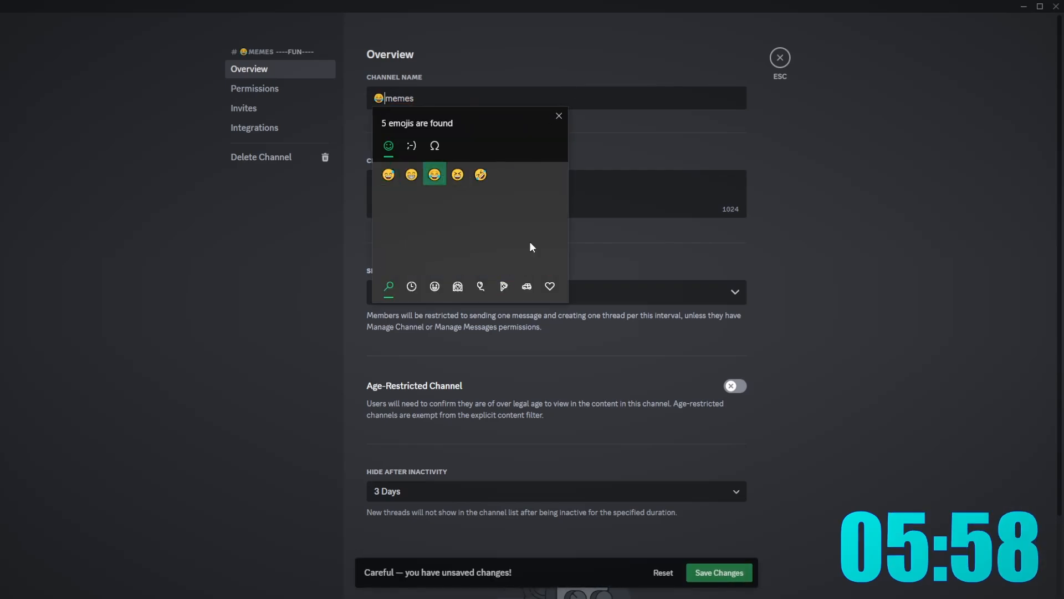
left_click(702, 575)
left_click(779, 58)
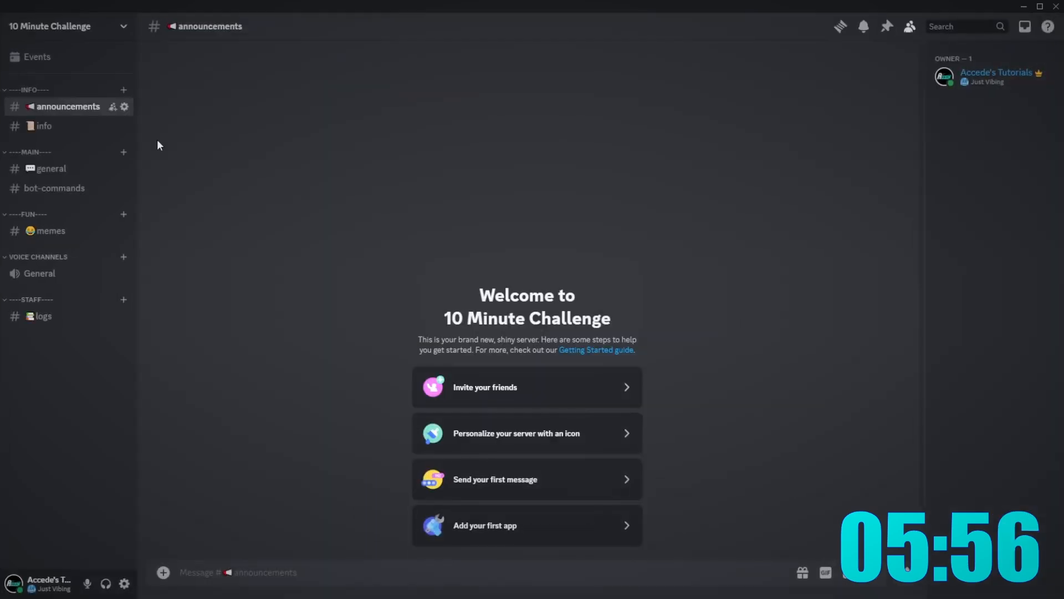
- Put a robot emoji in front of the bot-commands channel name and save
right_click(56, 194)
left_click(94, 316)
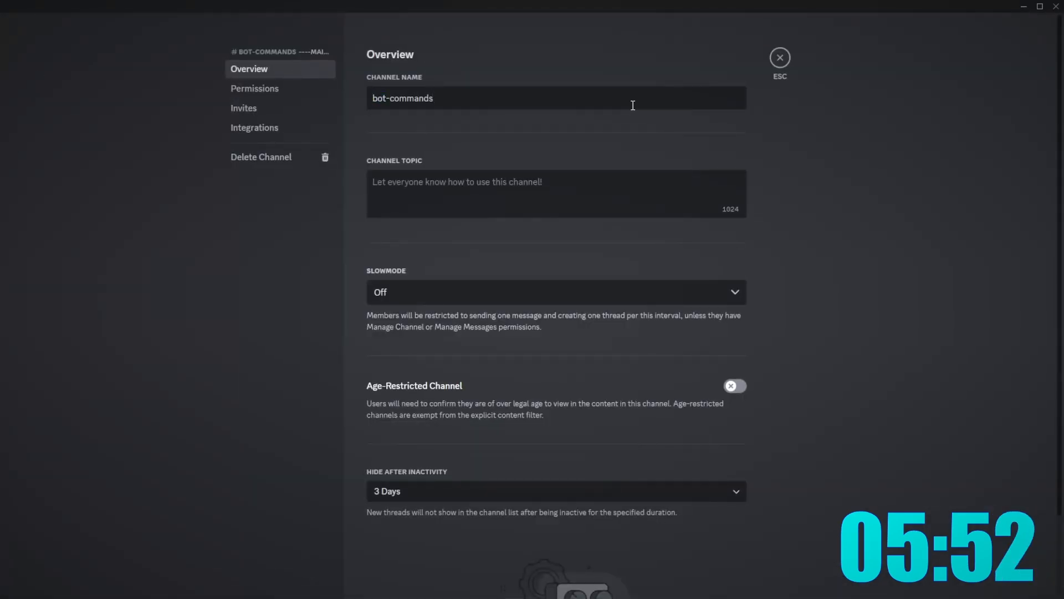
key("super+.")
type("robot")
key("Return")
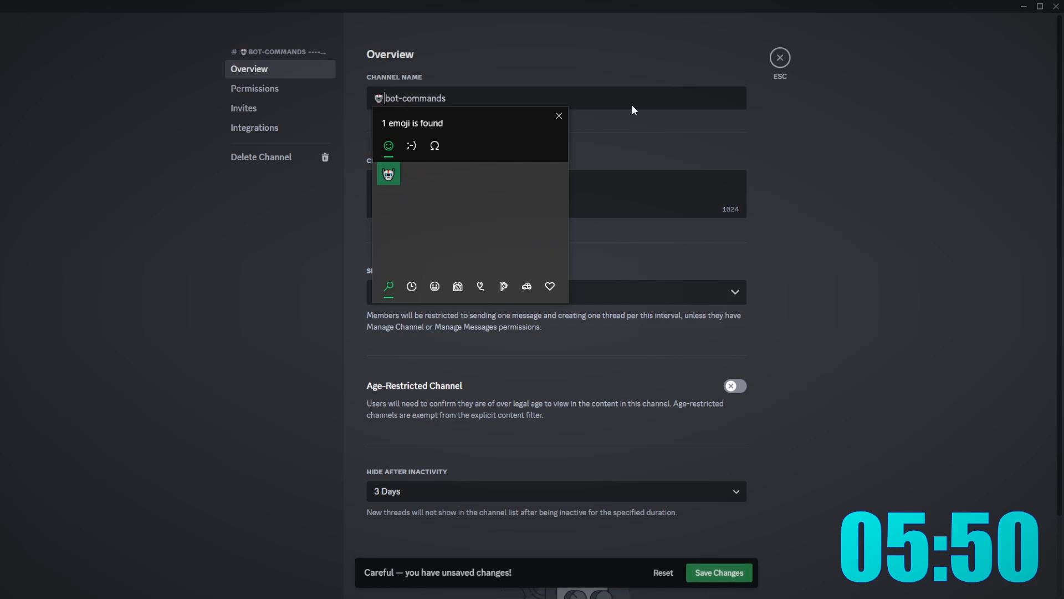
left_click(709, 568)
left_click(778, 57)
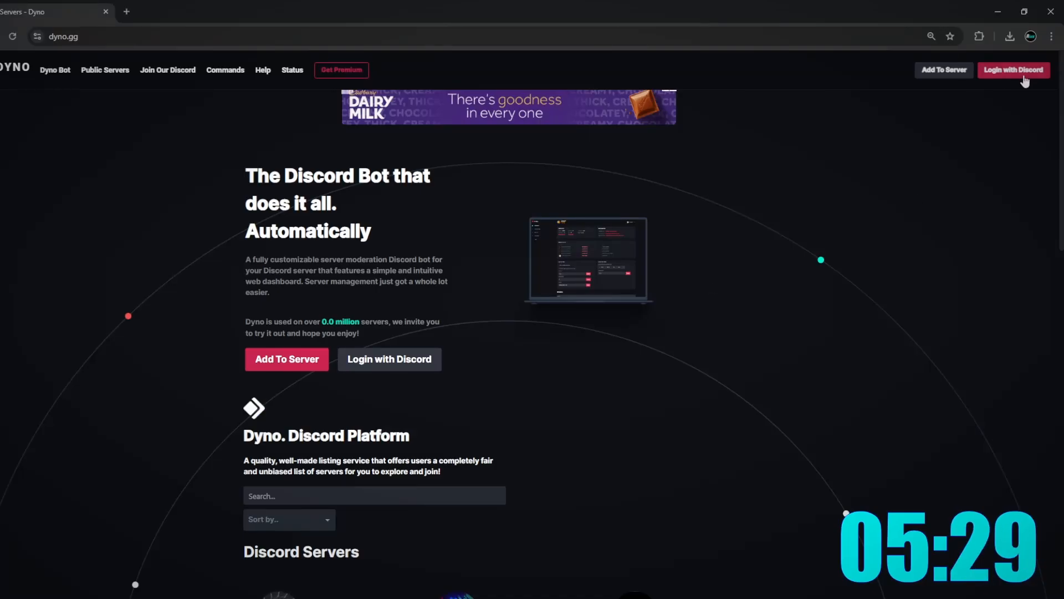
- Log in to Dyno with Discord and authorize it on 10 Minute Challenge, passing the hCaptcha
left_click(1024, 81)
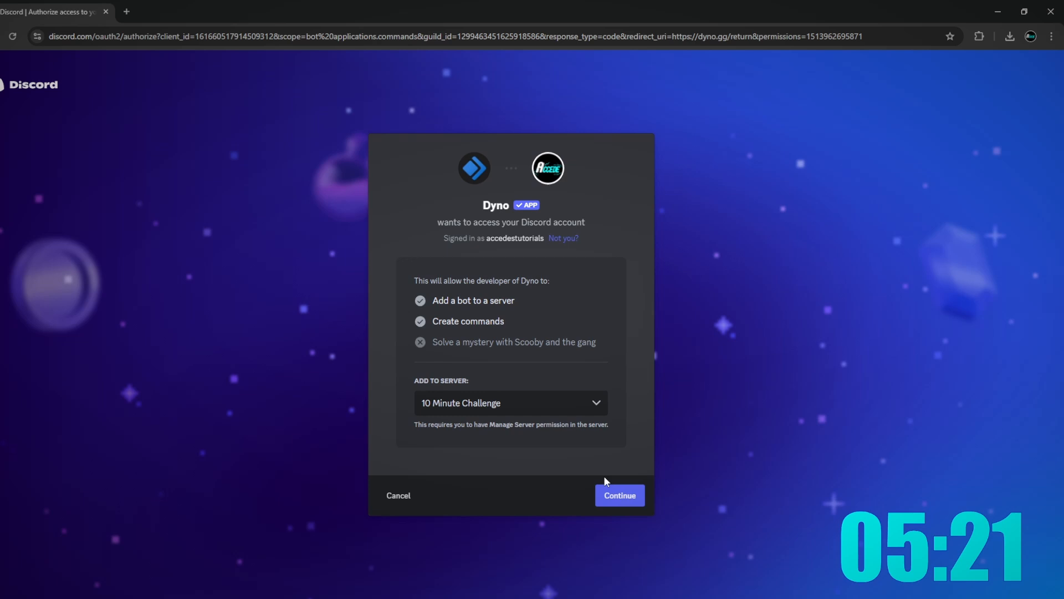
left_click(617, 495)
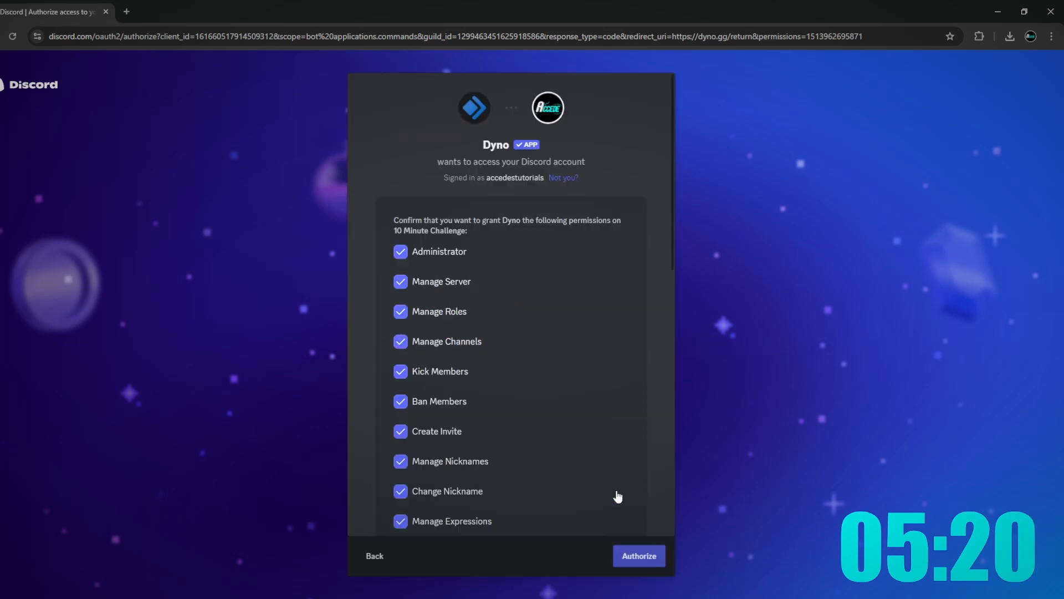
left_click(630, 546)
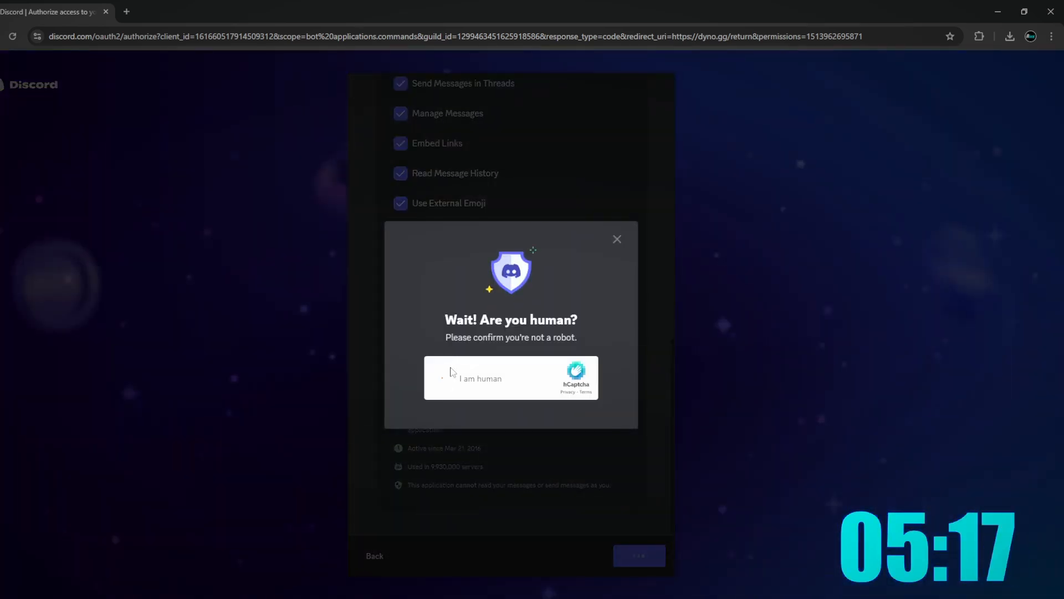
left_click(451, 372)
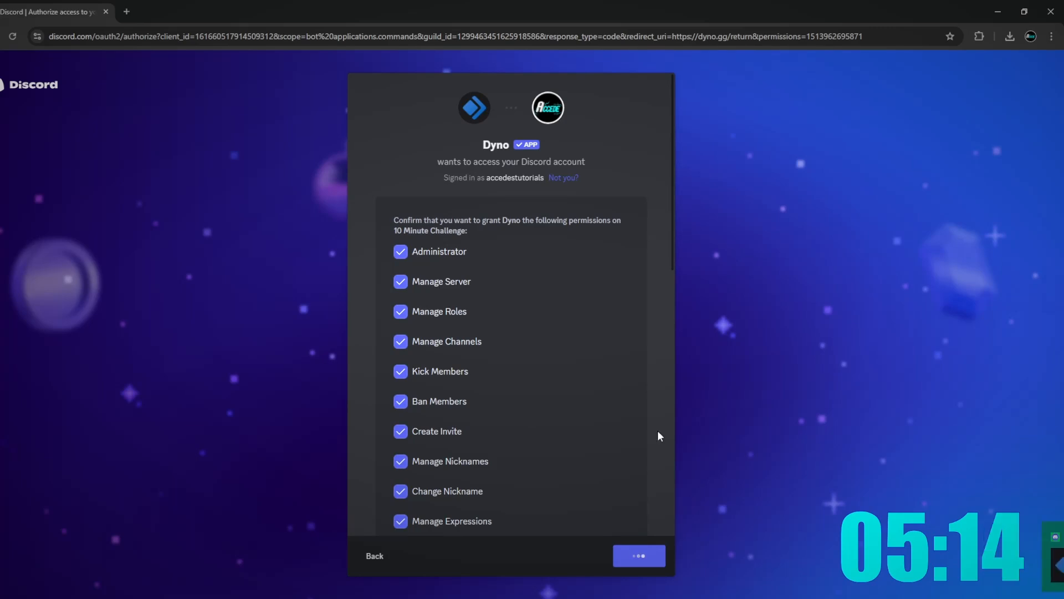
left_click(923, 556)
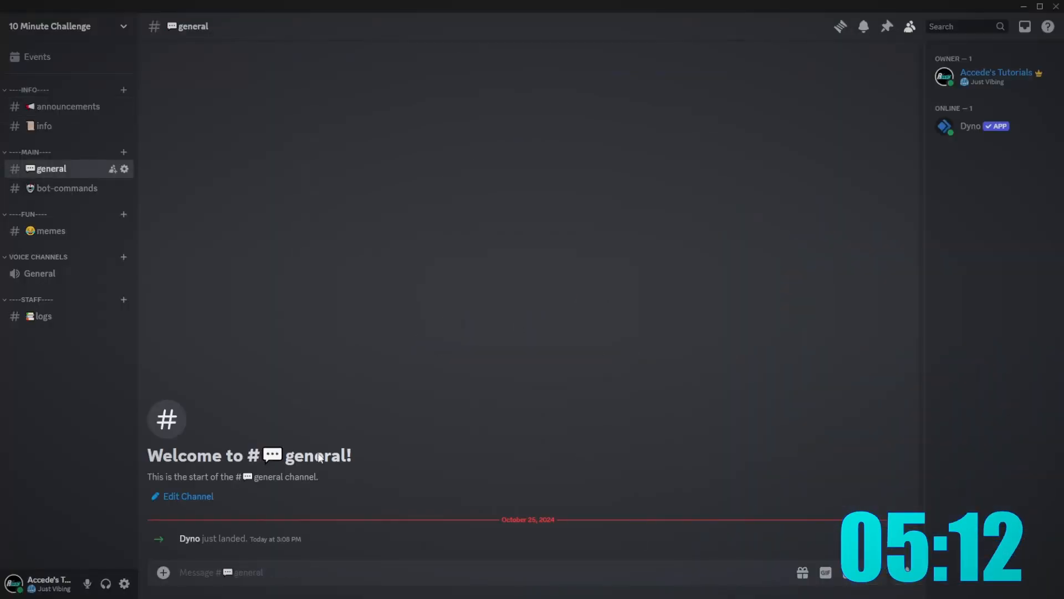
- Complete Dyno's setup wizard, choosing #logs as the updates channel
key("alt+Tab")
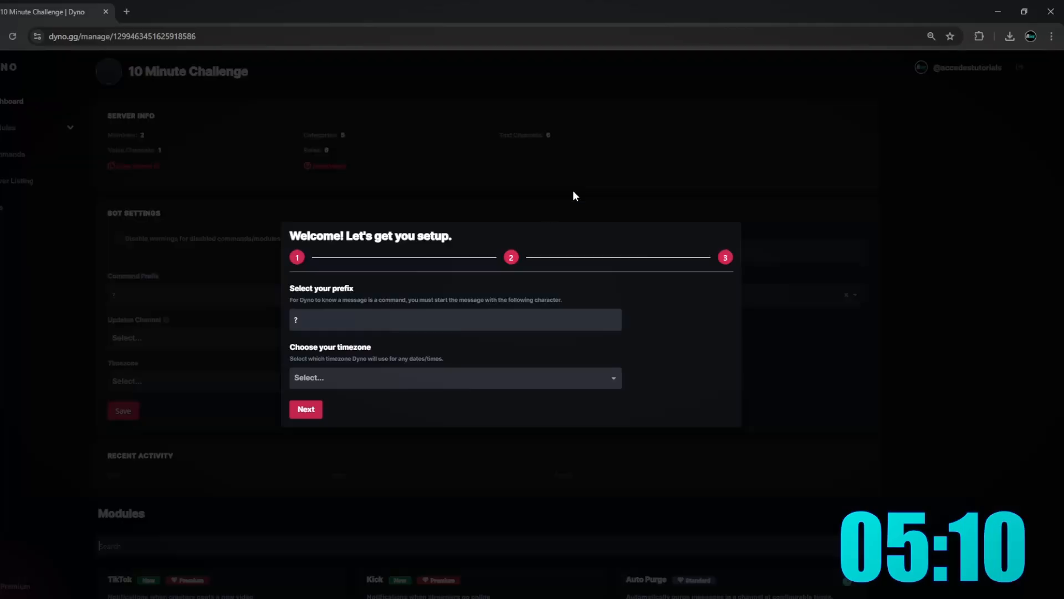
left_click(306, 410)
left_click(369, 355)
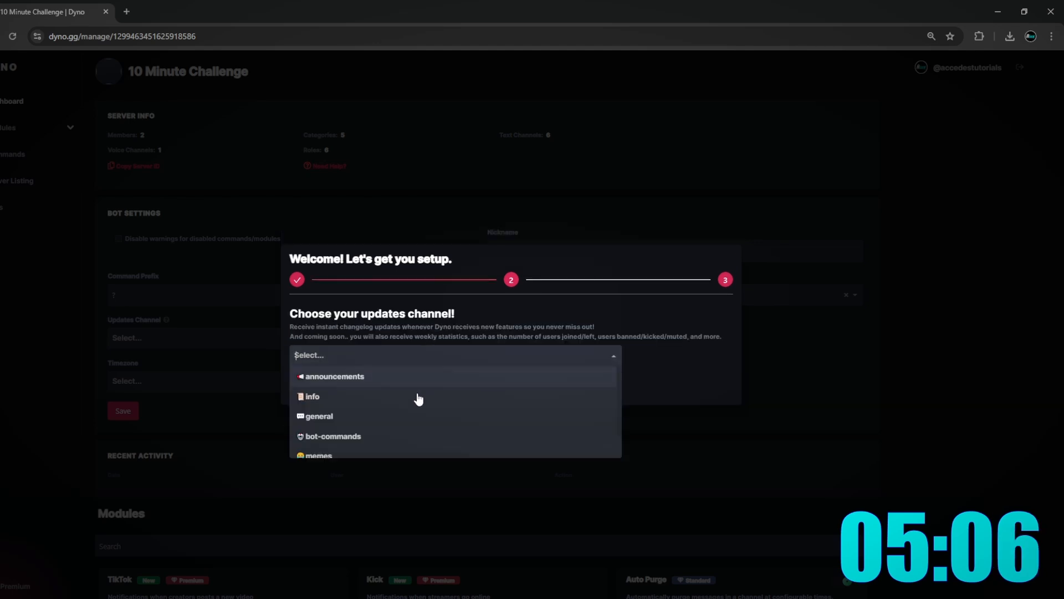
scroll(355, 421, "down", 1)
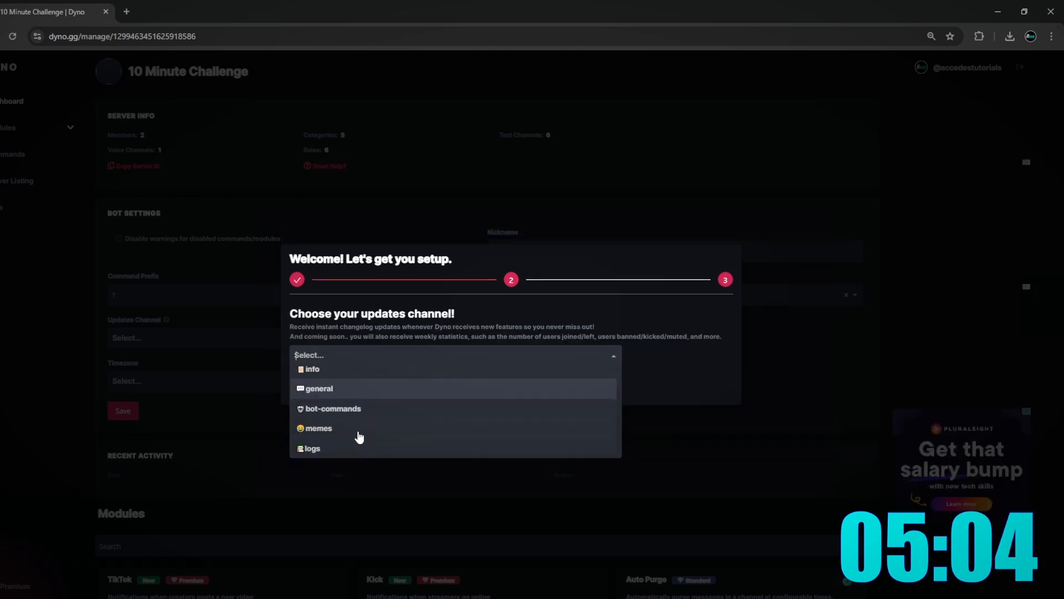
left_click(337, 452)
left_click(358, 385)
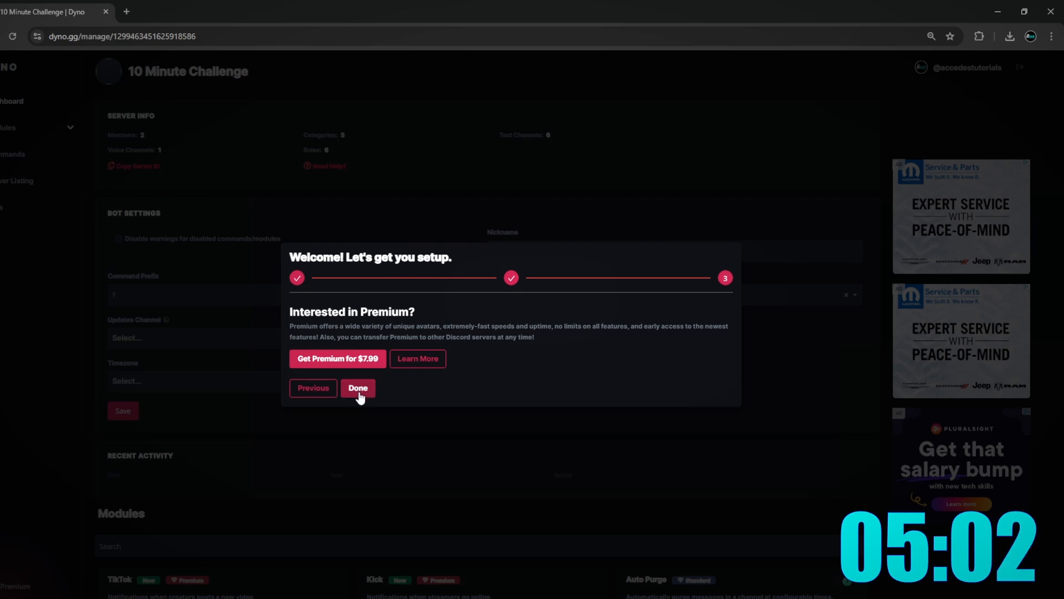
left_click(358, 388)
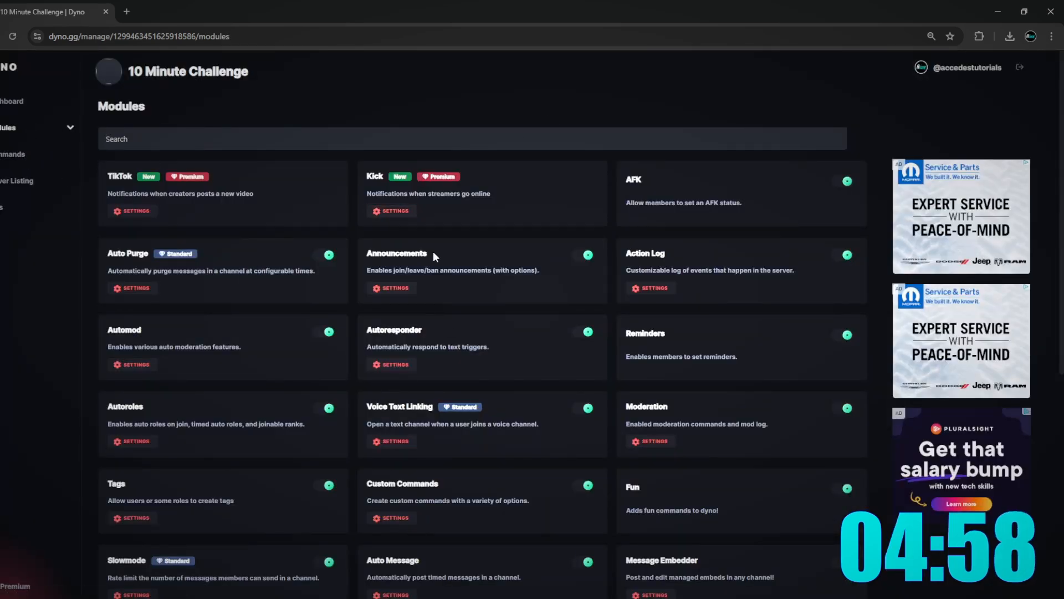
- Disable the Auto Purge, AFK, Fun, Custom Commands, Auto Message and Reddit modules
left_click(327, 255)
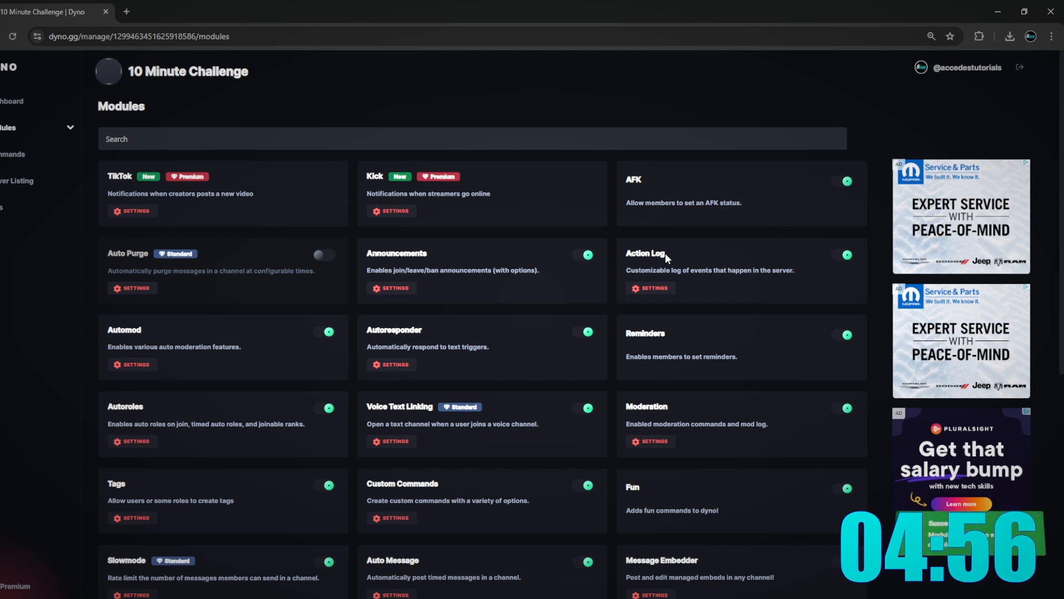
left_click(845, 181)
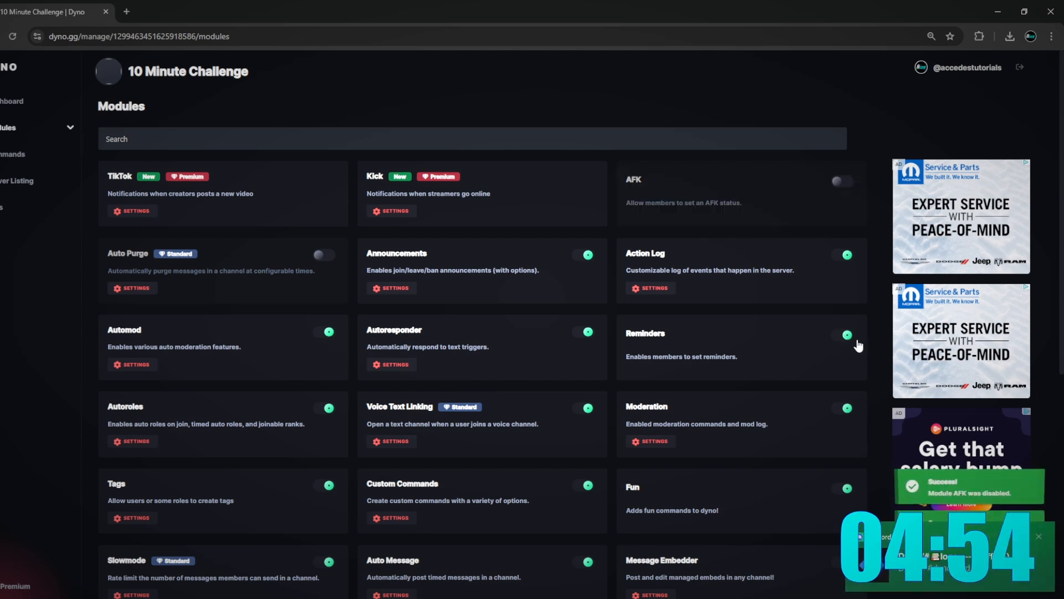
scroll(729, 367, "down", 2)
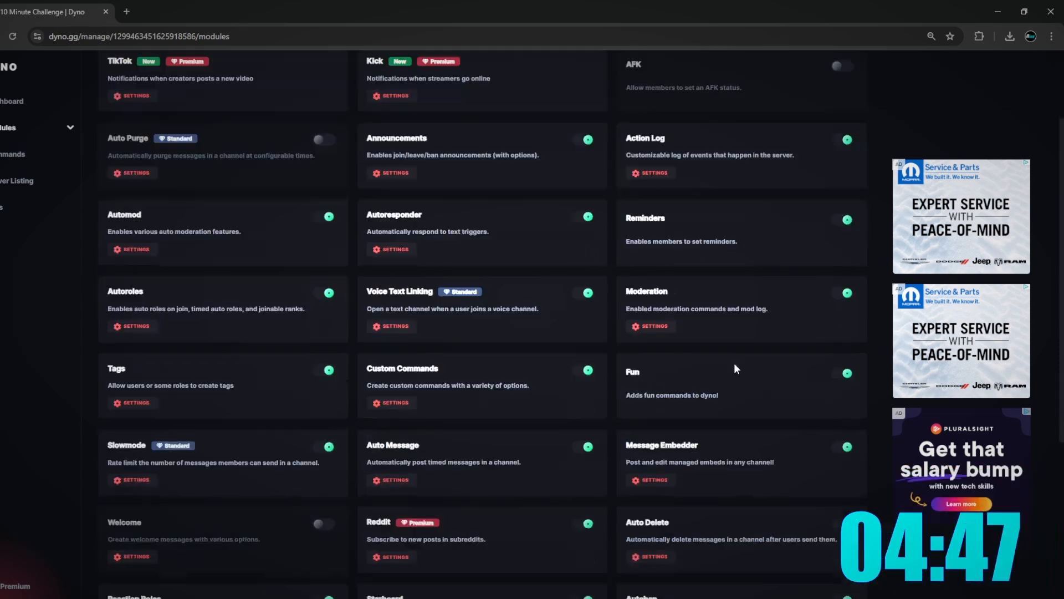
left_click(843, 381)
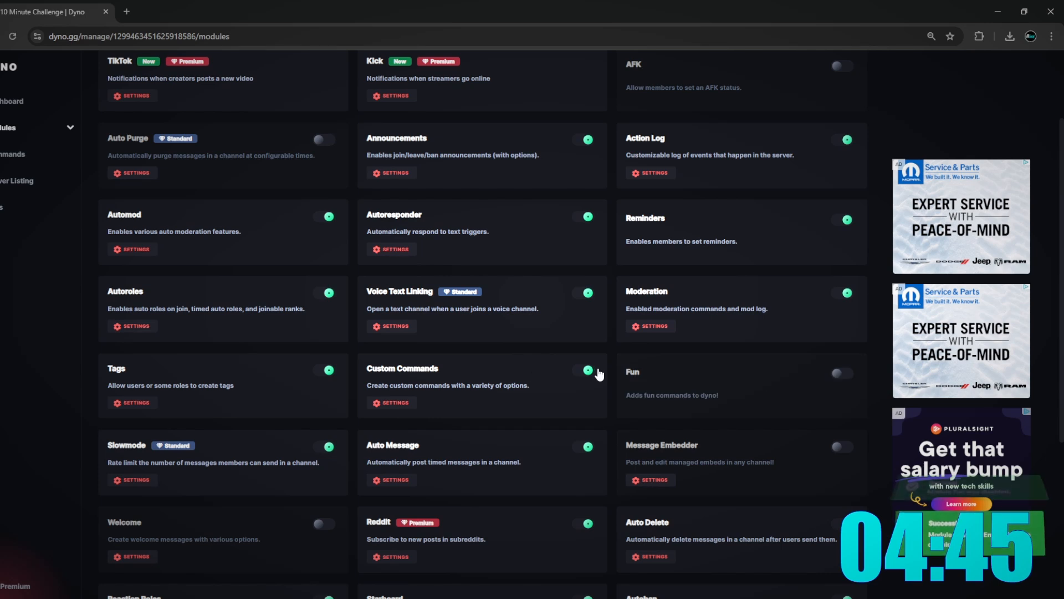
left_click(588, 370)
left_click(586, 447)
left_click(586, 523)
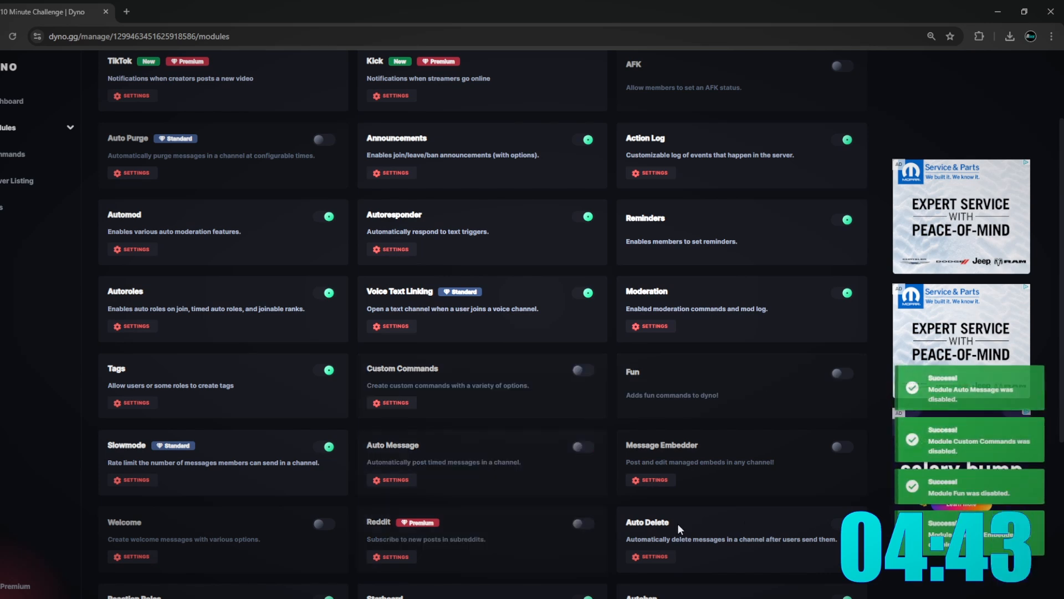
- Disable Auto Delete, Forms, Starboard, Autoban, Highlights, Slowmode, Tags and Voice Text Linking
scroll(756, 480, "down", 5)
left_click(846, 263)
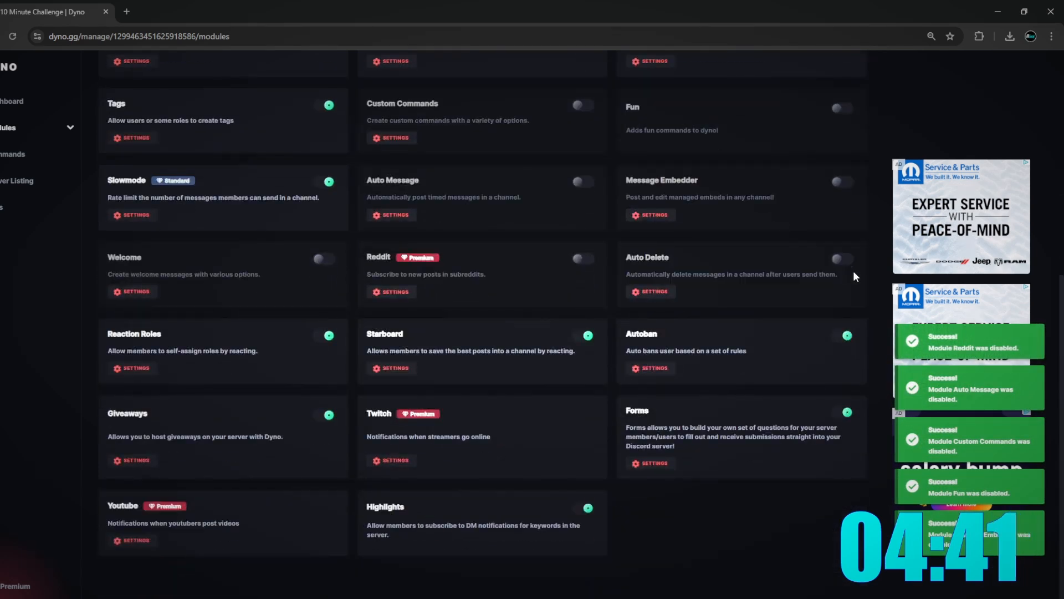
left_click(843, 411)
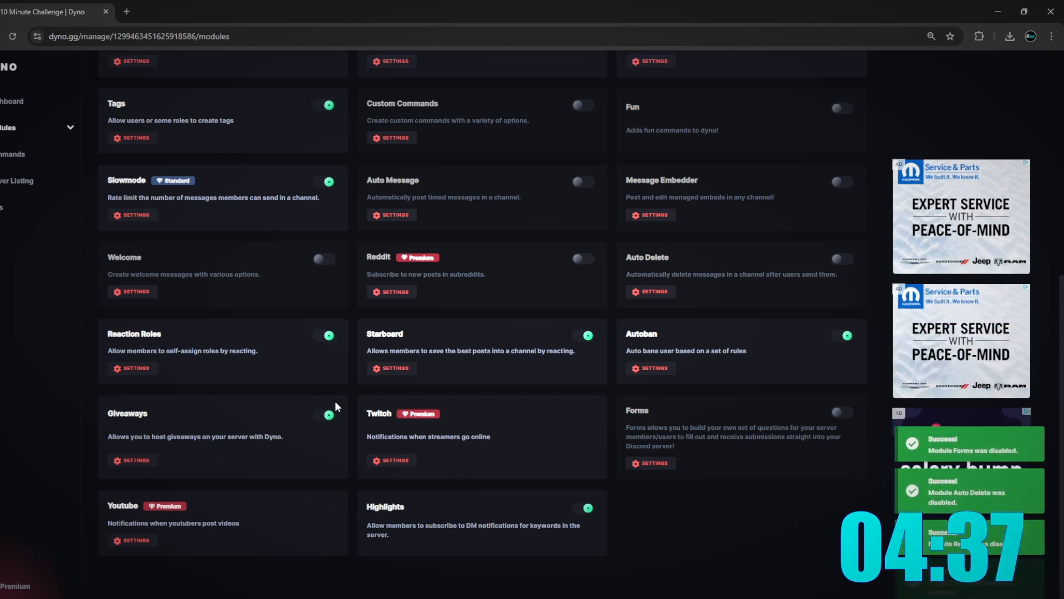
left_click(570, 335)
left_click(846, 335)
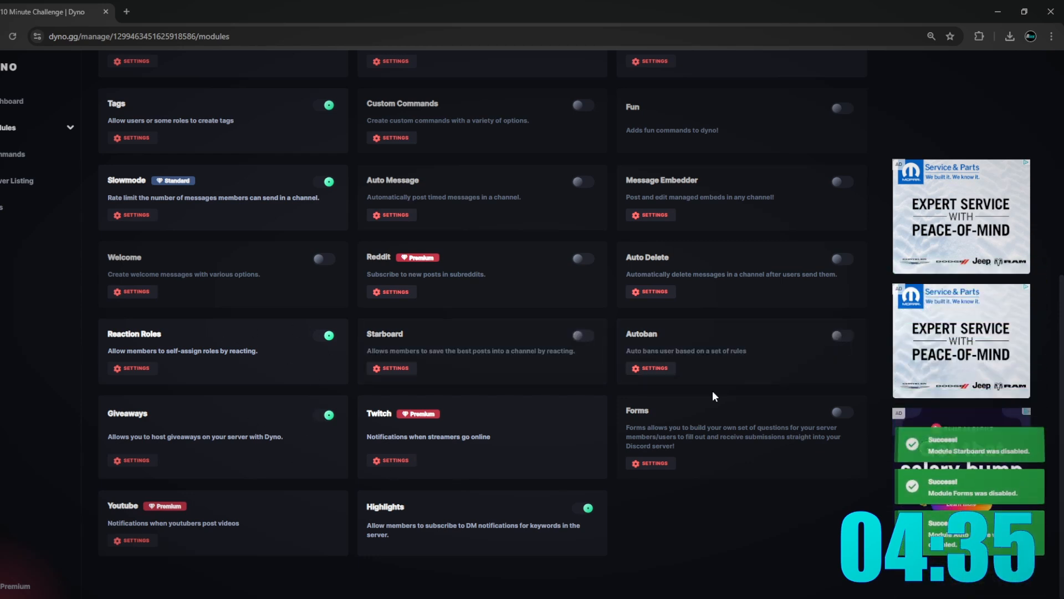
left_click(586, 508)
scroll(401, 381, "up", 4)
left_click(328, 412)
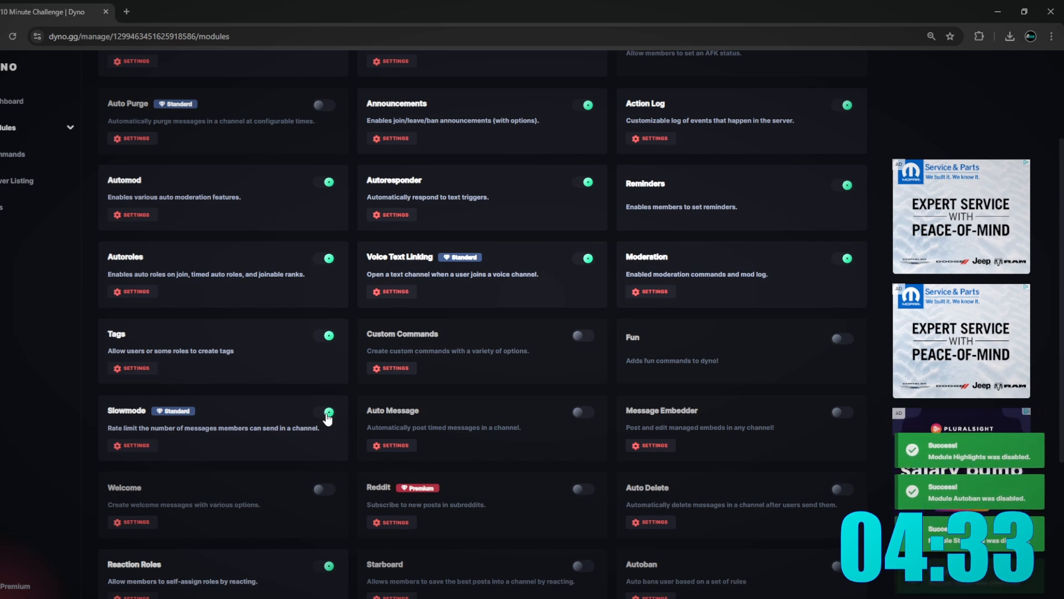
left_click(329, 335)
scroll(334, 273, "up", 3)
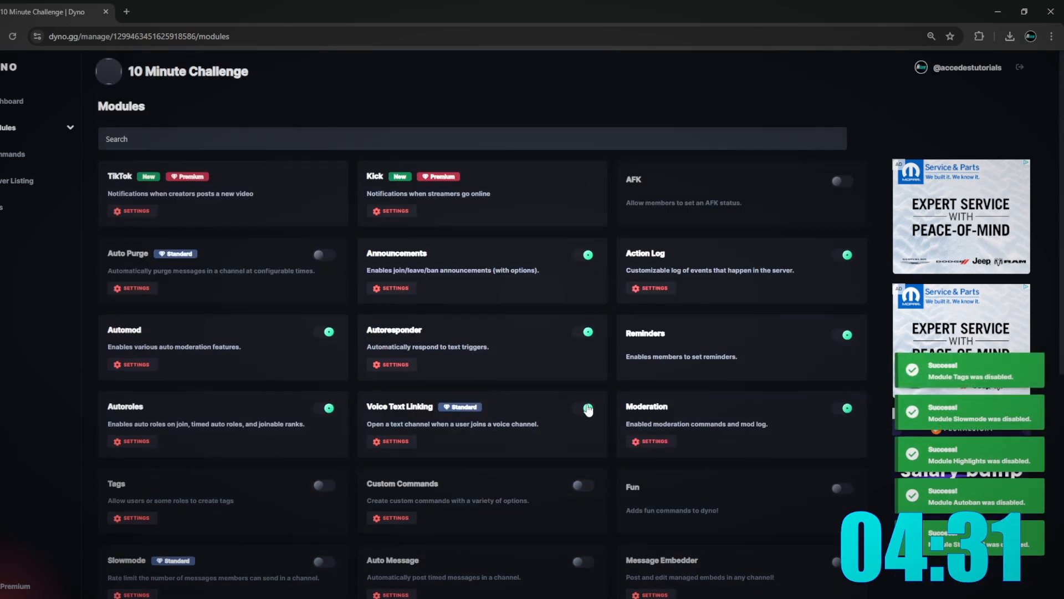
left_click(588, 409)
left_click(338, 597)
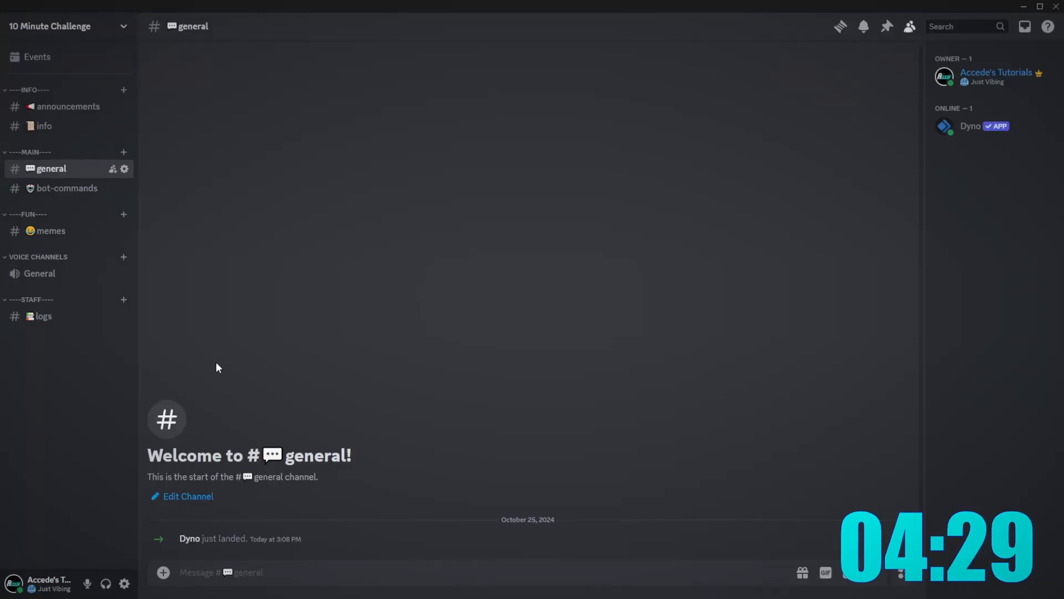
- Open the Action Log module and set #logs as its log channel
left_click(332, 597)
left_click(3, 153)
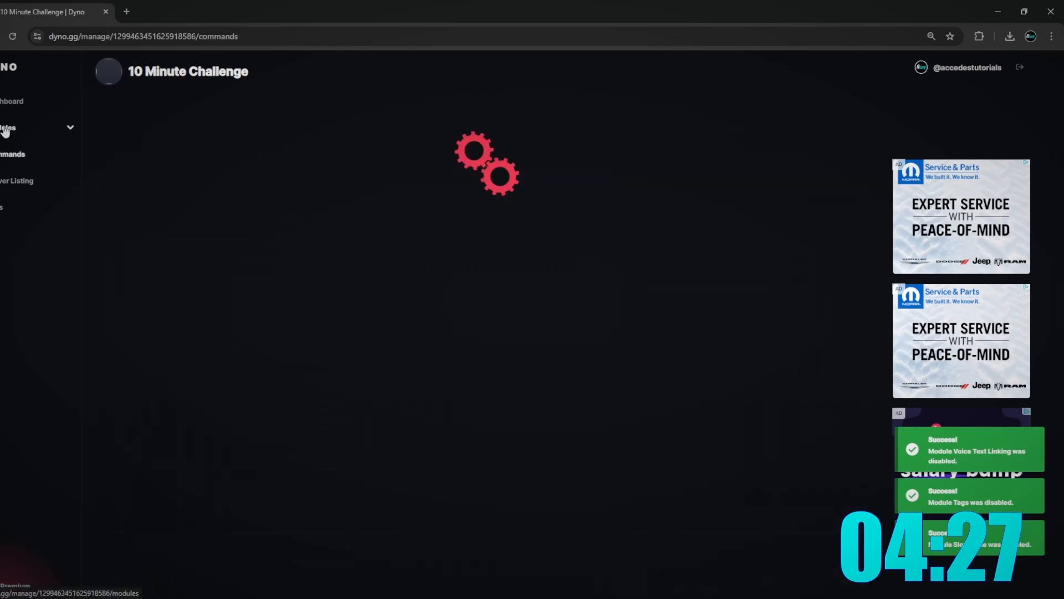
left_click(5, 131)
left_click(65, 128)
double_click(66, 127)
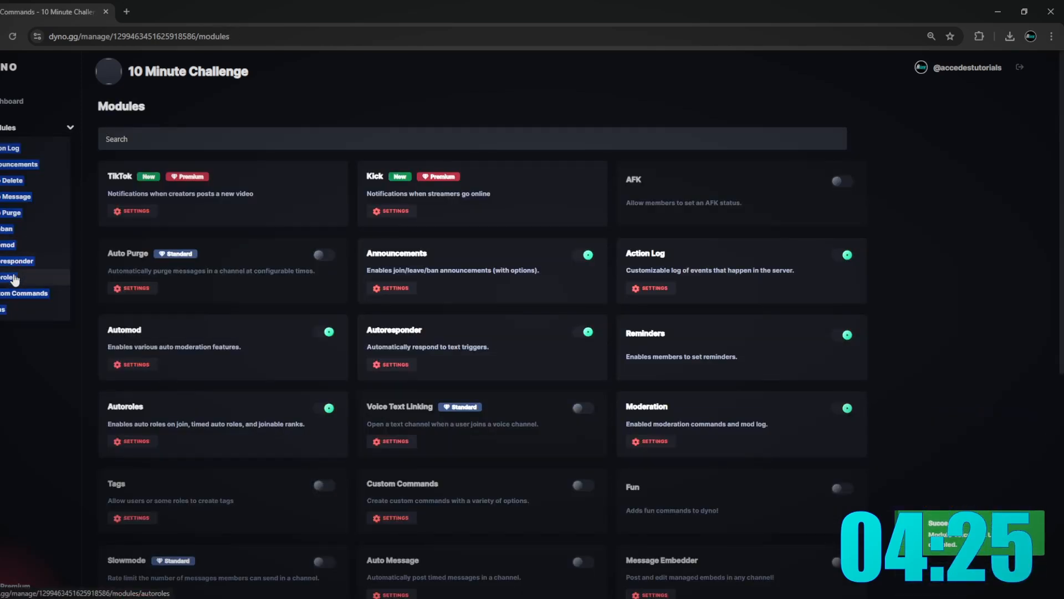
left_click(10, 148)
left_click(249, 284)
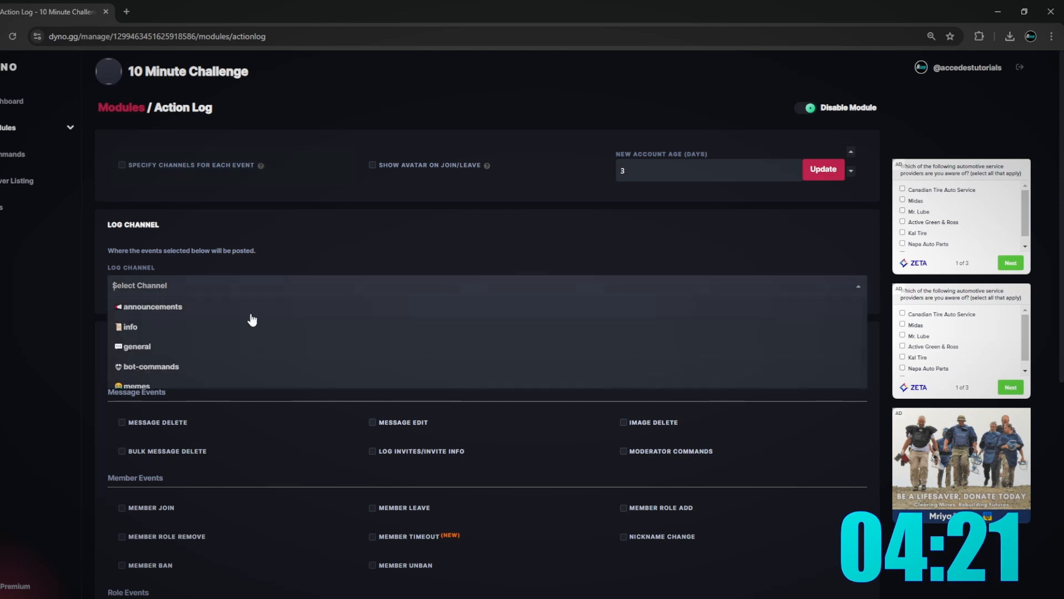
scroll(164, 355, "down", 1)
left_click(141, 383)
- Enable logging of bulk message deletions, message edits, invites and image deletions
scroll(166, 359, "down", 3)
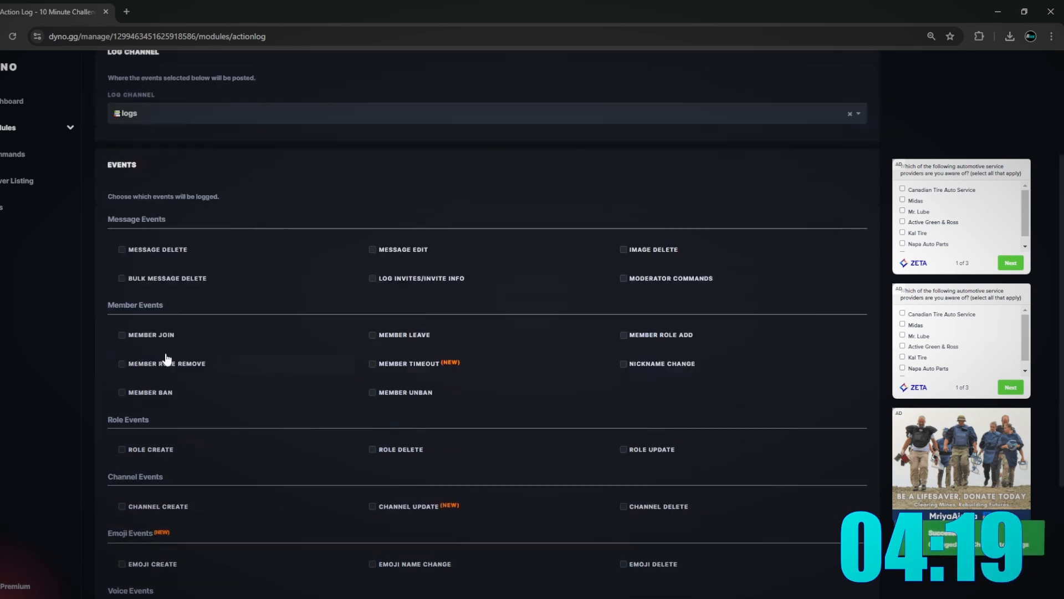
left_click(142, 280)
left_click(396, 250)
left_click(396, 278)
left_click(648, 250)
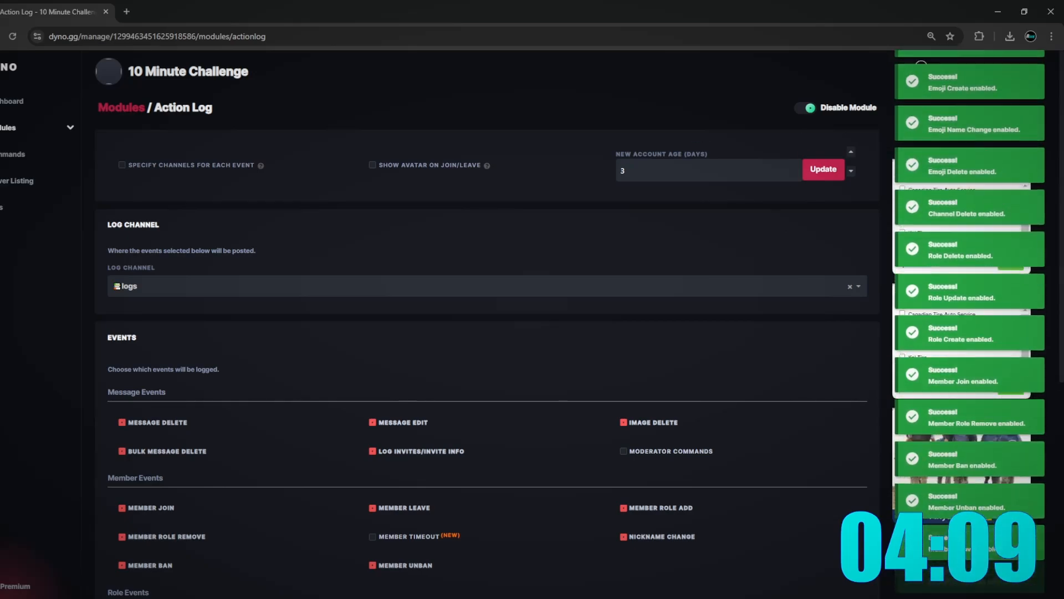
key("alt+Tab")
right_click(90, 325)
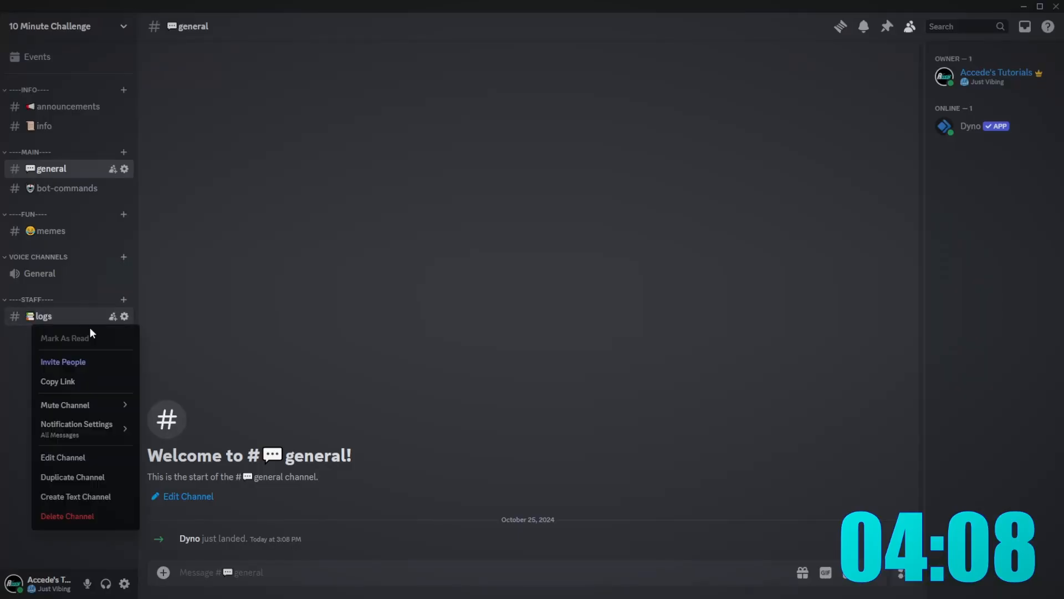
- Add the Dyno role to the logs channel's permissions
left_click(74, 457)
left_click(286, 88)
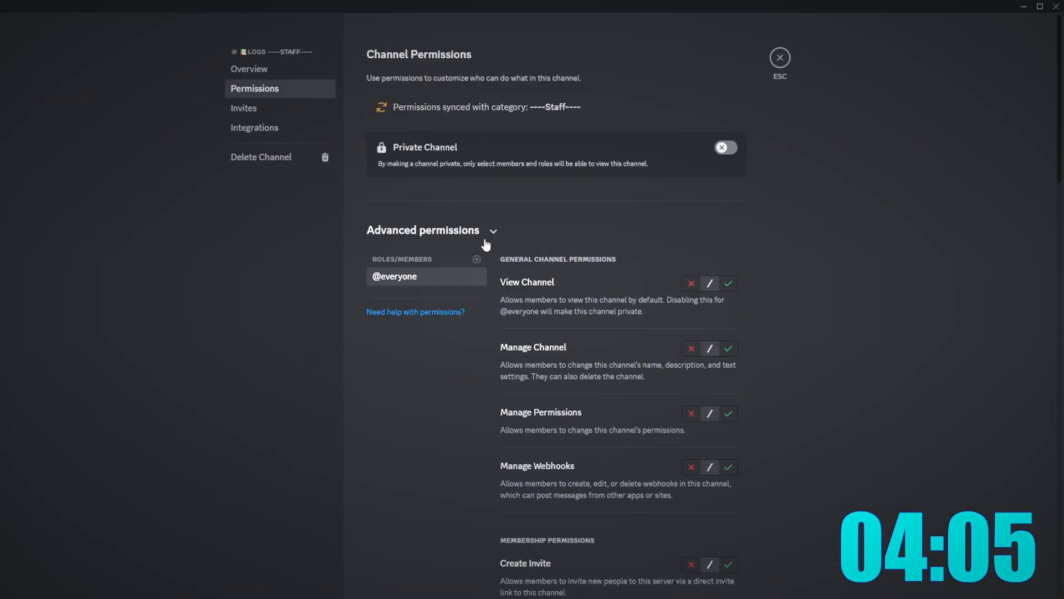
left_click(477, 259)
type("dyno")
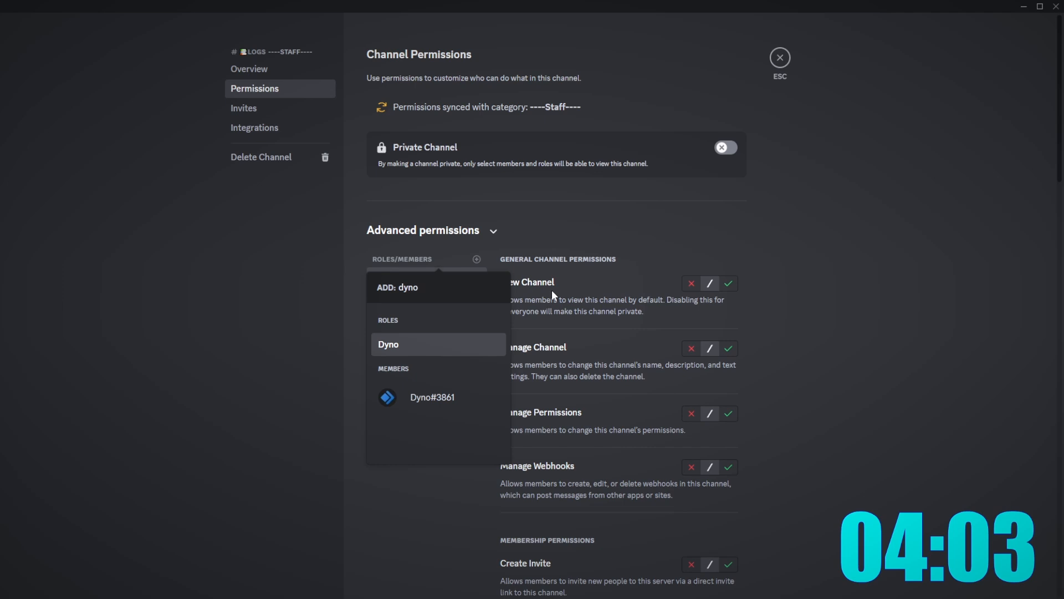
key("Return")
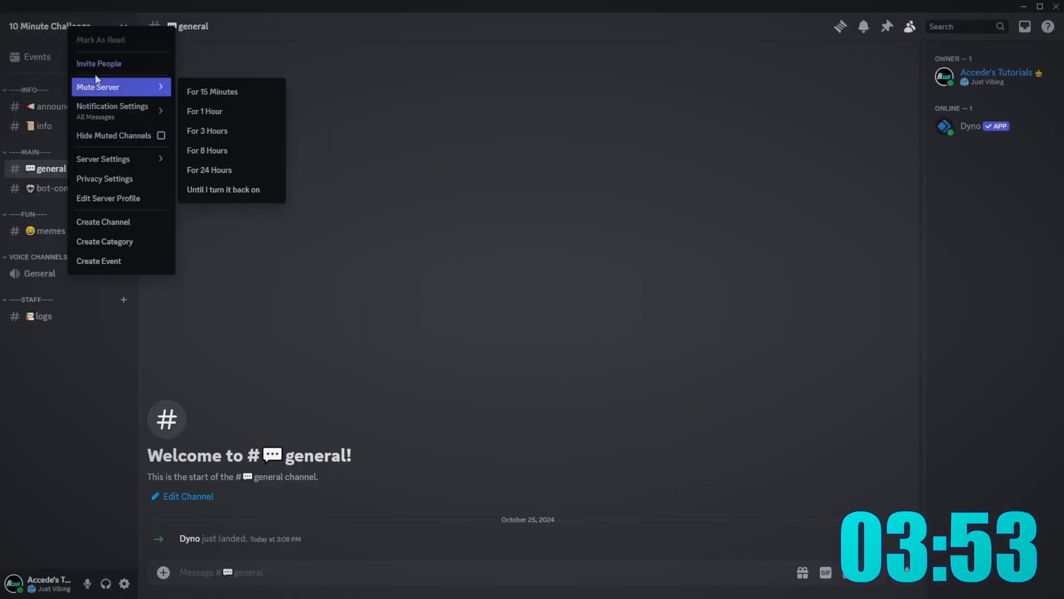
- Review the server's Roles settings, then check #logs and return to #general
left_click(547, 142)
left_click(55, 22)
left_click(15, 22)
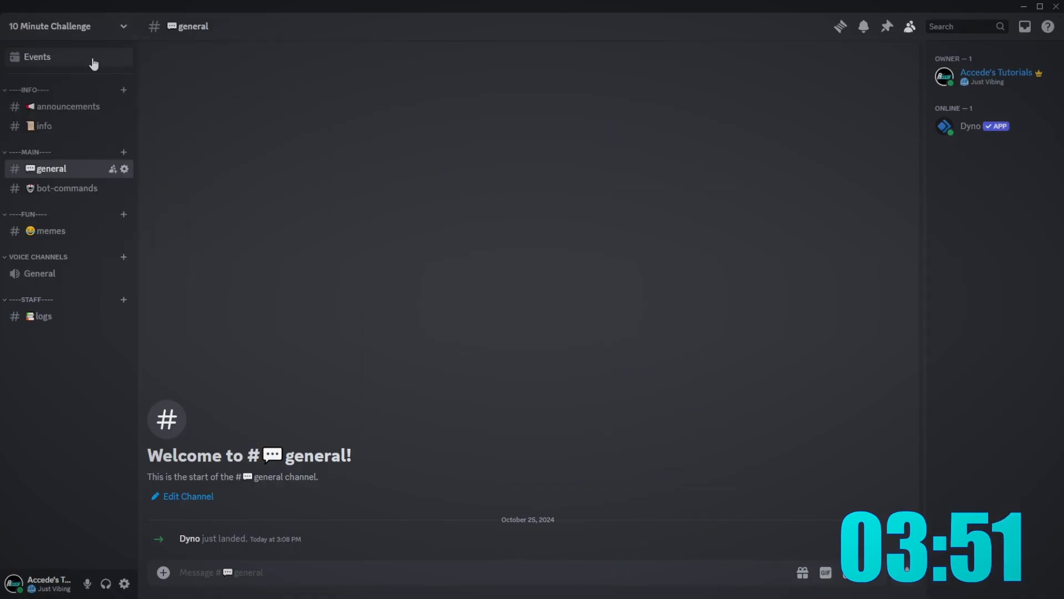
right_click(39, 28)
left_click(74, 161)
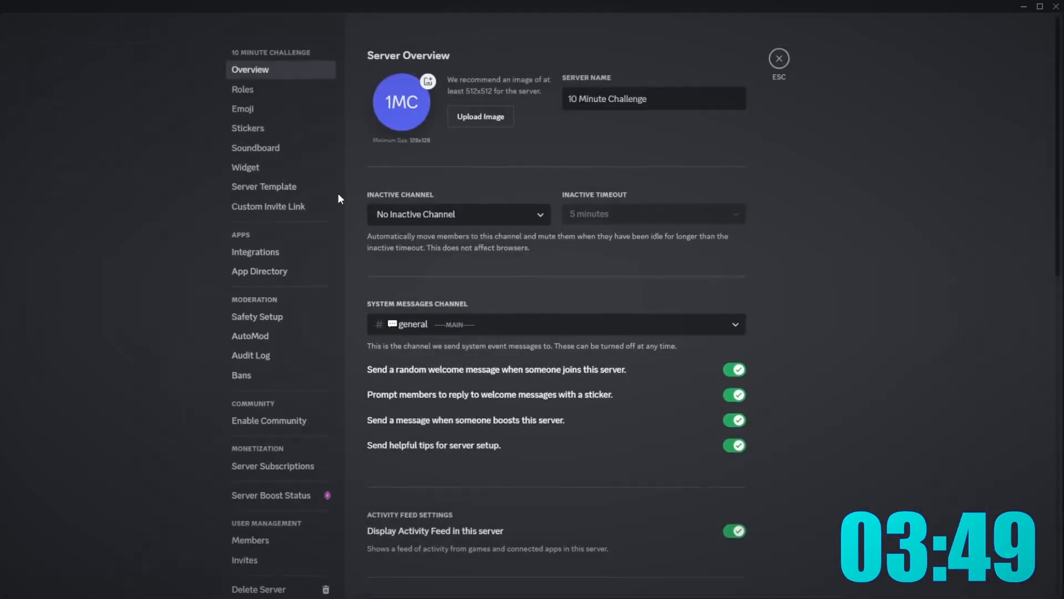
left_click(288, 89)
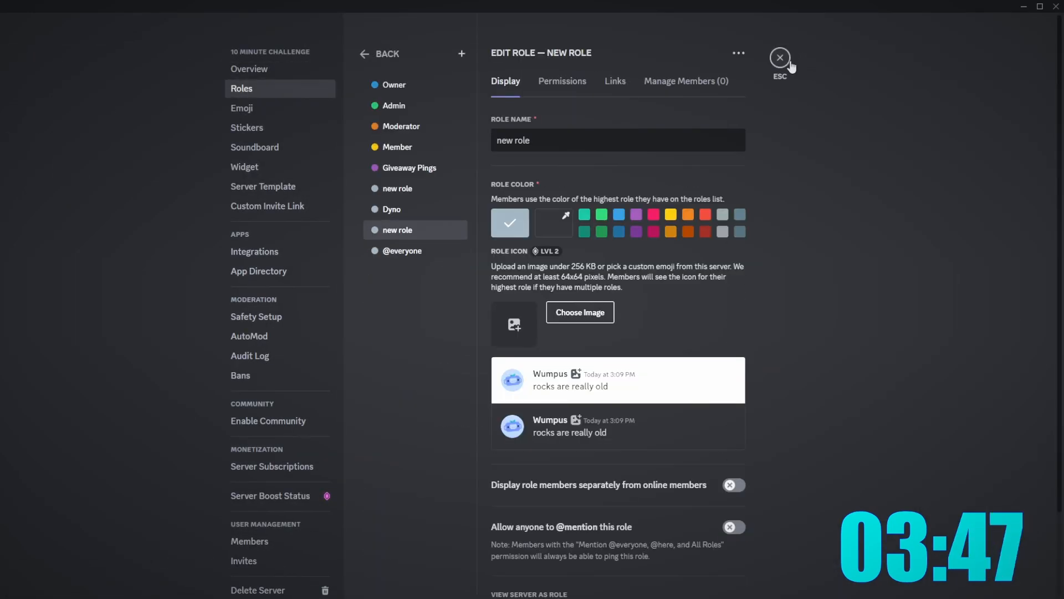
left_click(778, 58)
left_click(62, 315)
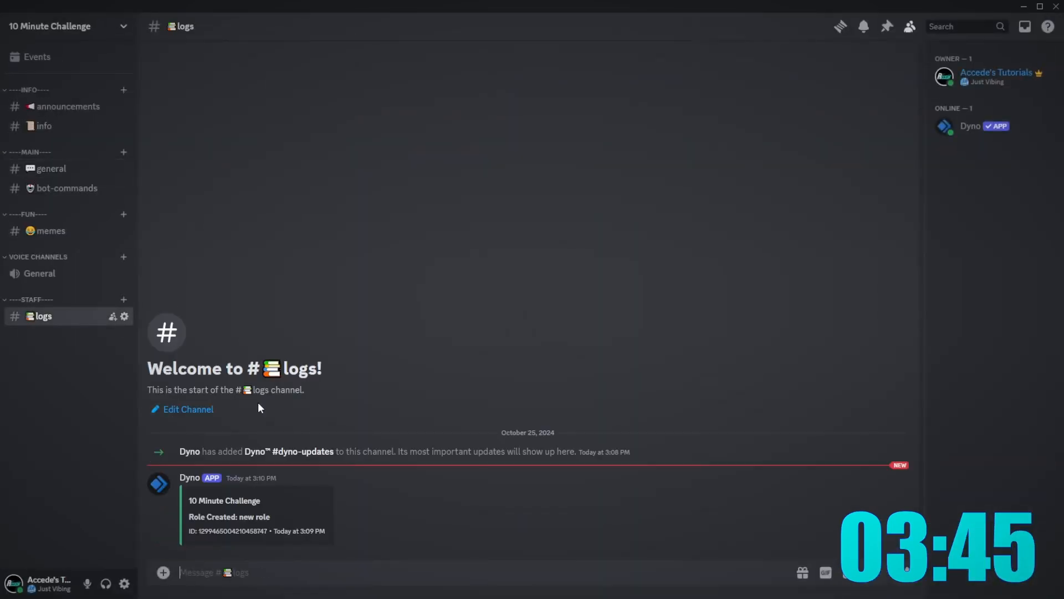
left_click(65, 175)
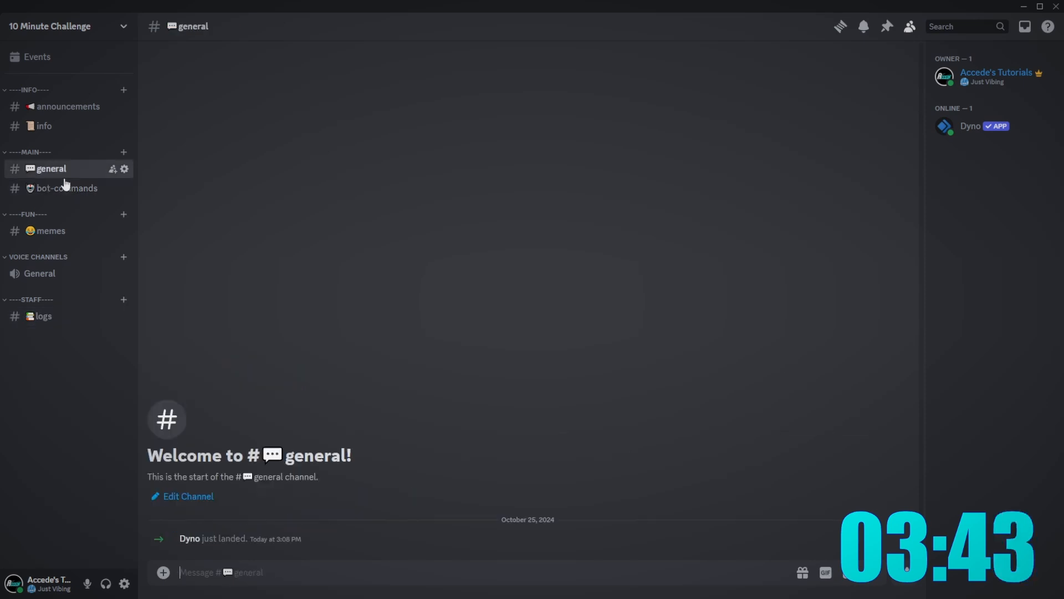
- Open Dyno's Automod module and start a new rule named Spam
key("alt+Tab")
left_click(33, 129)
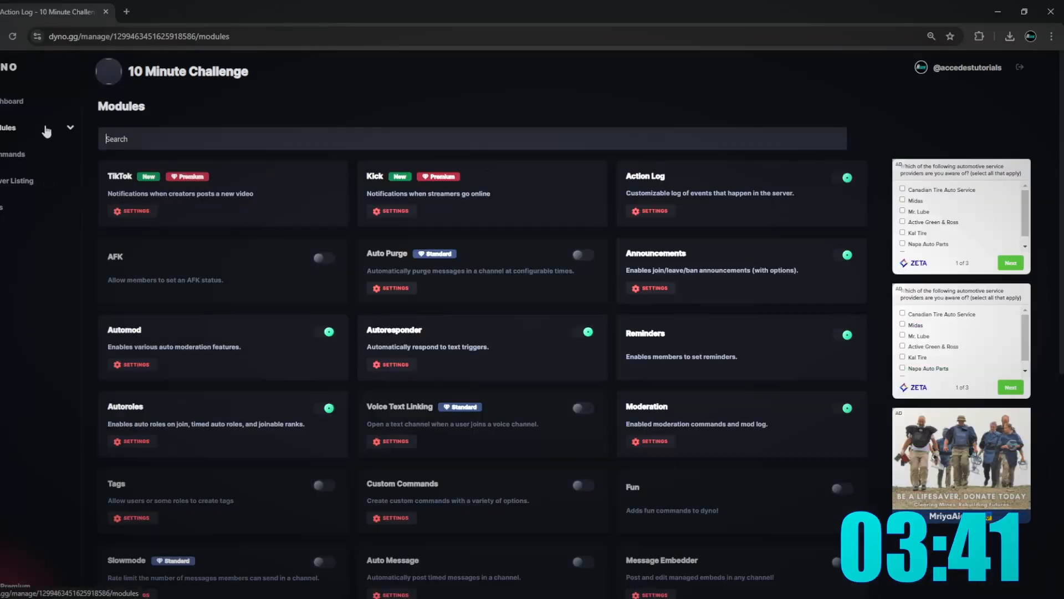
left_click(62, 123)
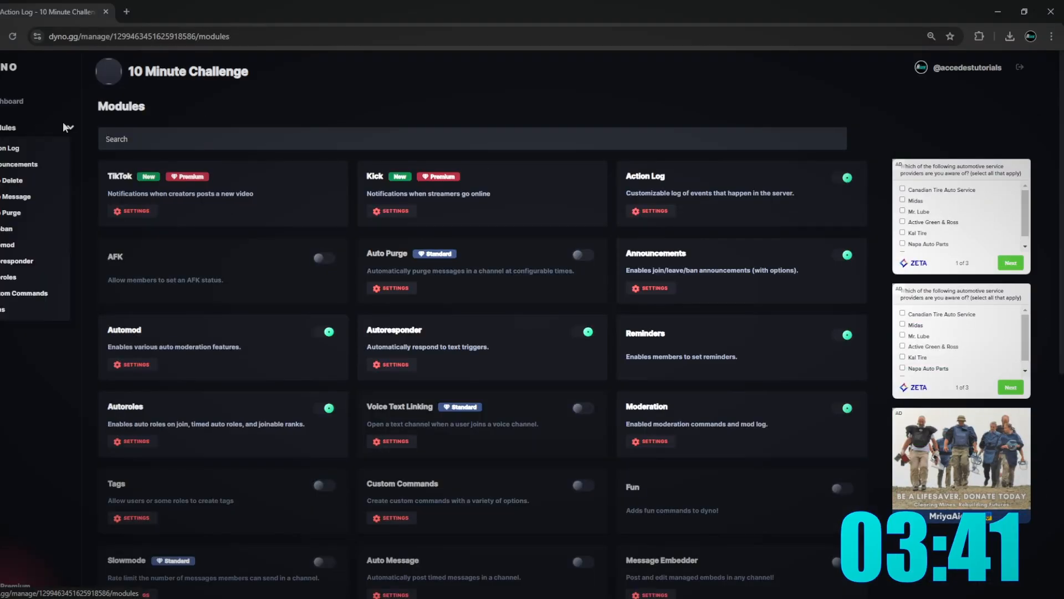
left_click(12, 245)
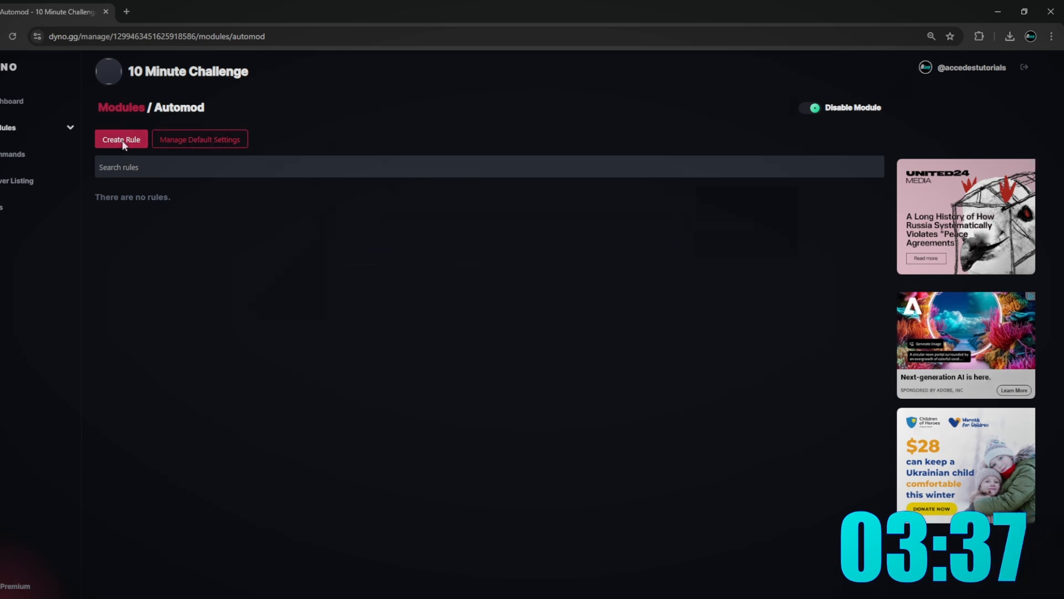
left_click(121, 139)
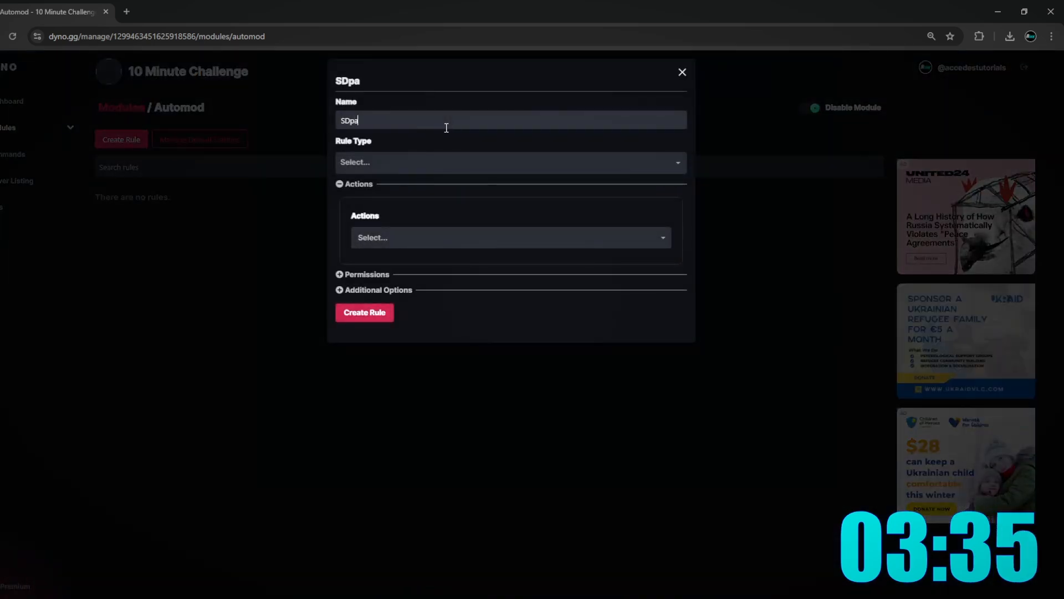
type("SDpam")
key("BackSpace")
key("BackSpace")
key("BackSpace")
key("BackSpace")
type("pam")
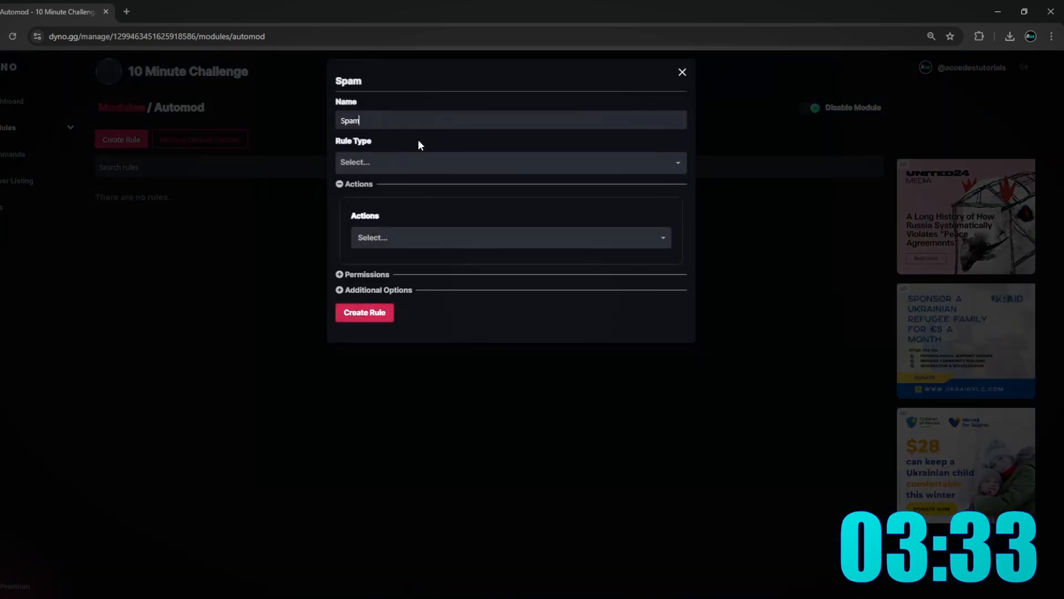
- Set the rule's action to Delete and its type to Fast Message Spam
left_click(493, 237)
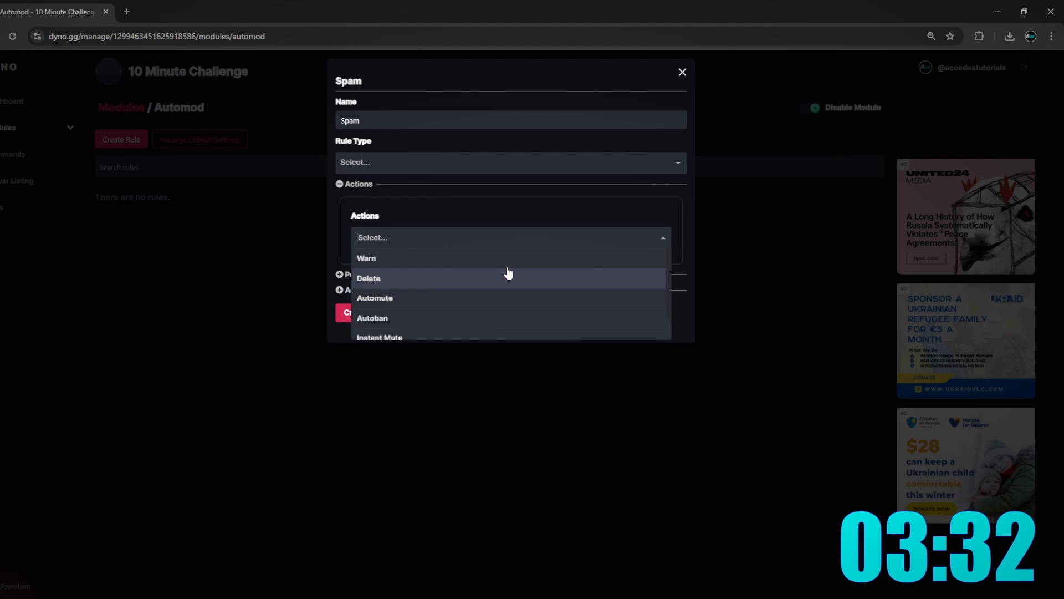
left_click(421, 280)
left_click(427, 164)
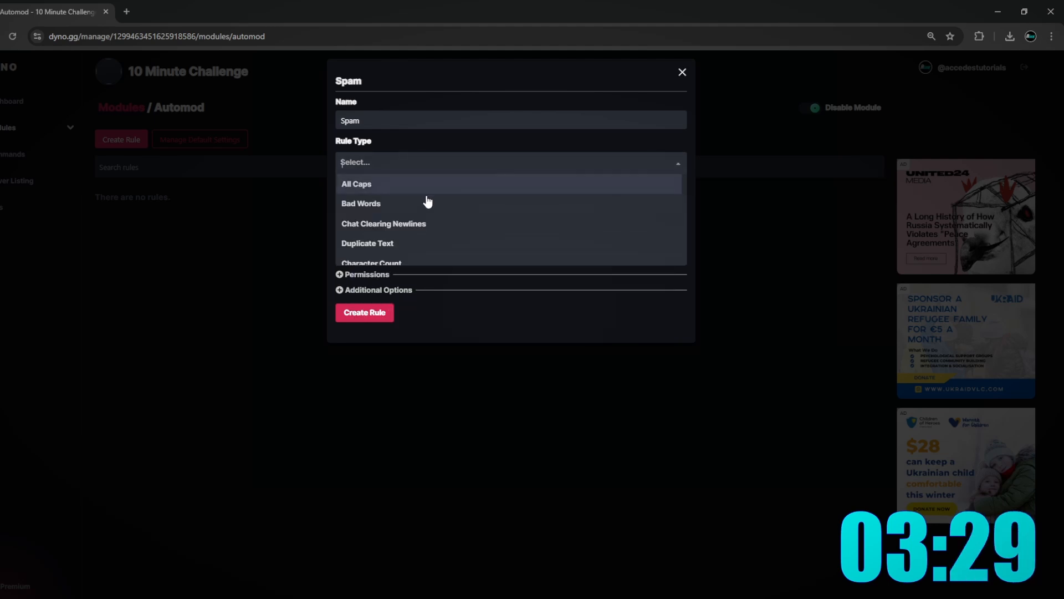
scroll(421, 206, "down", 3)
scroll(382, 233, "up", 3)
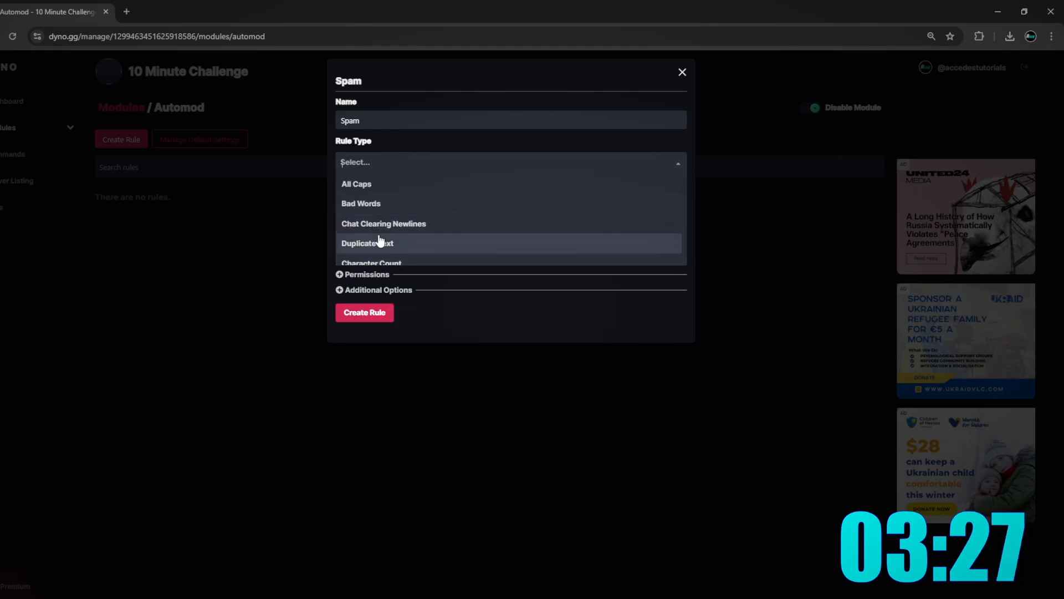
left_click(388, 243)
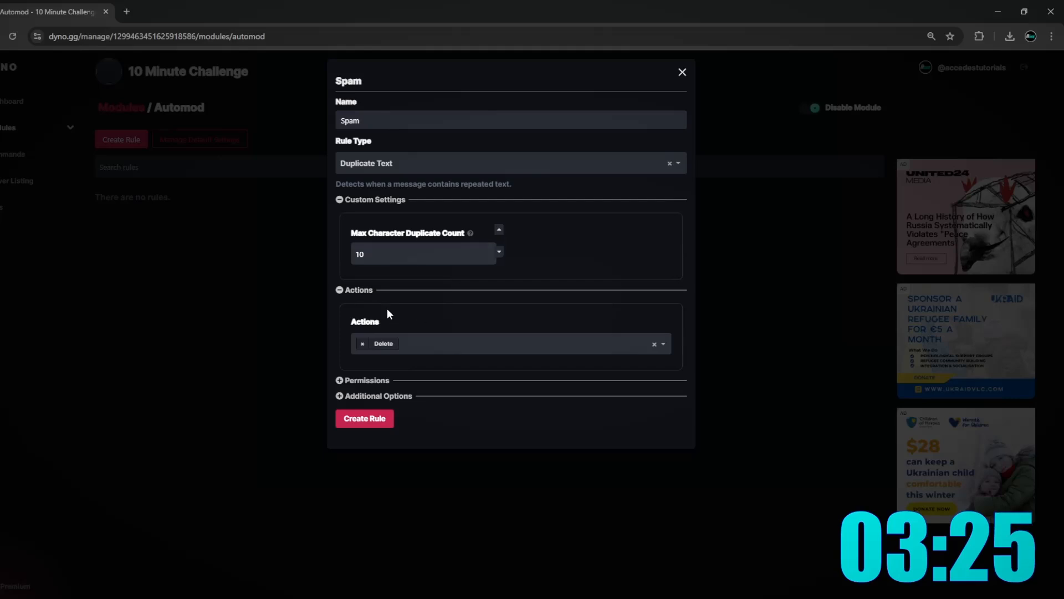
left_click(446, 167)
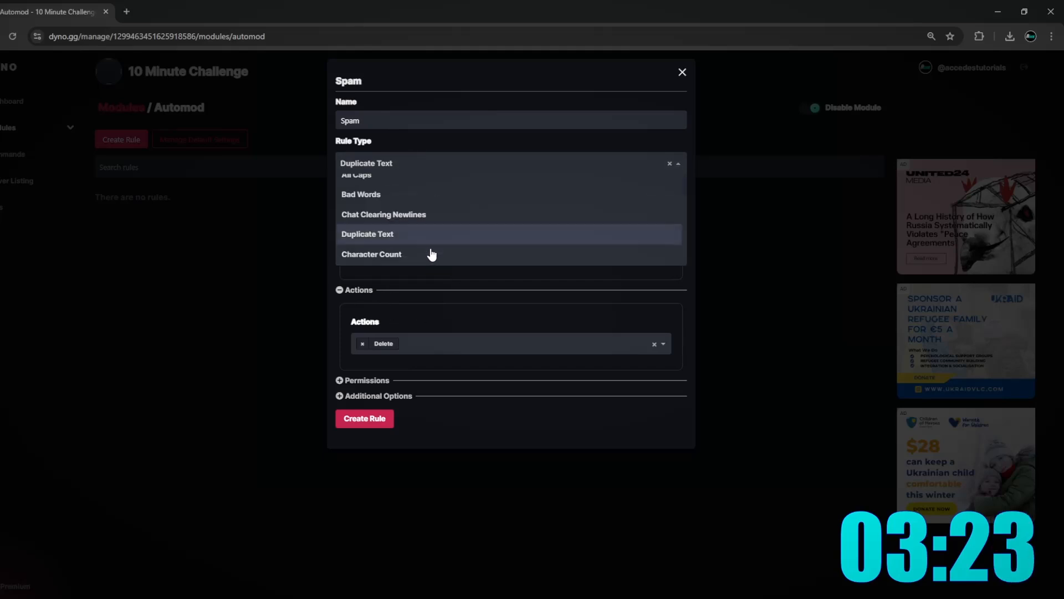
scroll(410, 239, "down", 3)
left_click(380, 208)
left_click(415, 164)
scroll(377, 233, "up", 3)
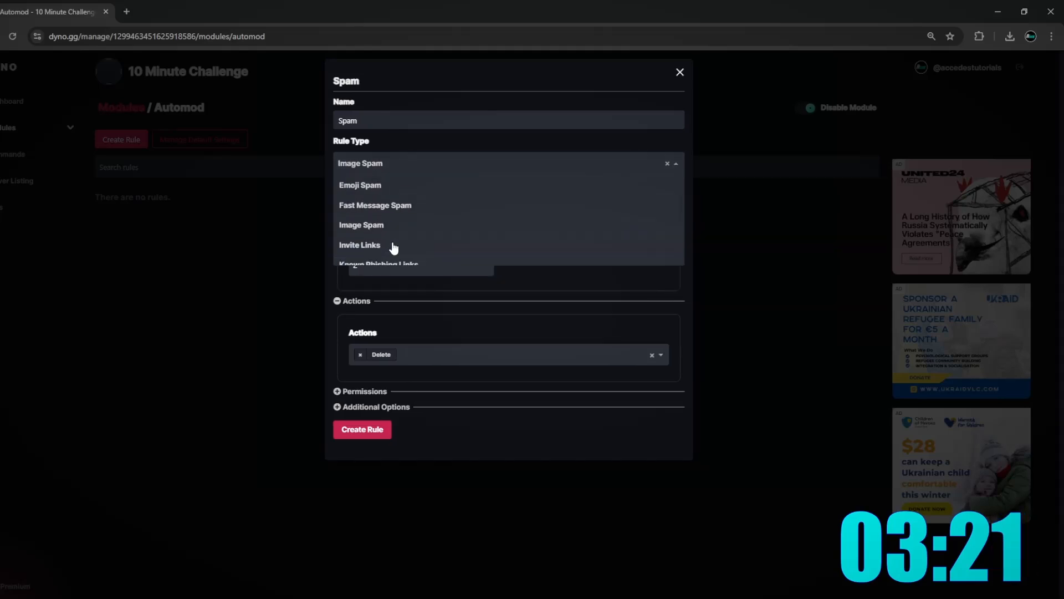
scroll(388, 233, "down", 1)
left_click(388, 223)
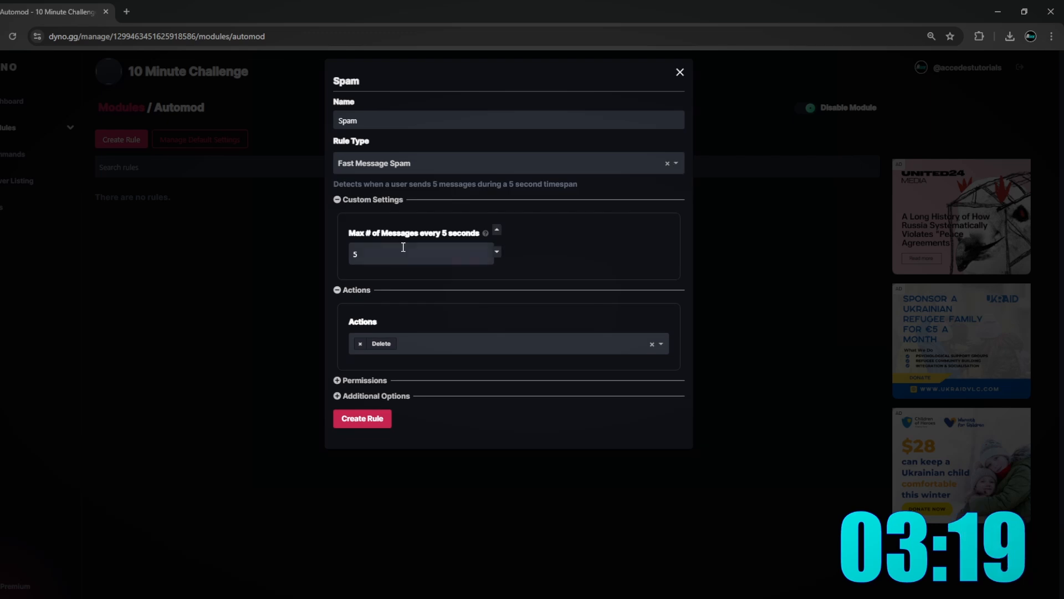
- Save the Spam rule and return to the Modules list
left_click(362, 418)
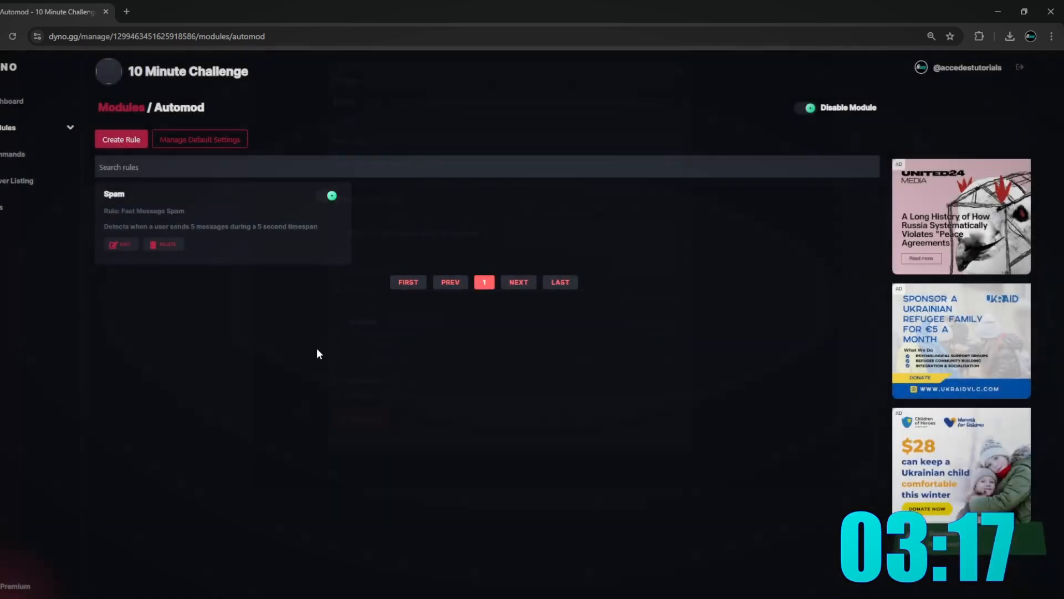
left_click(11, 100)
left_click(11, 129)
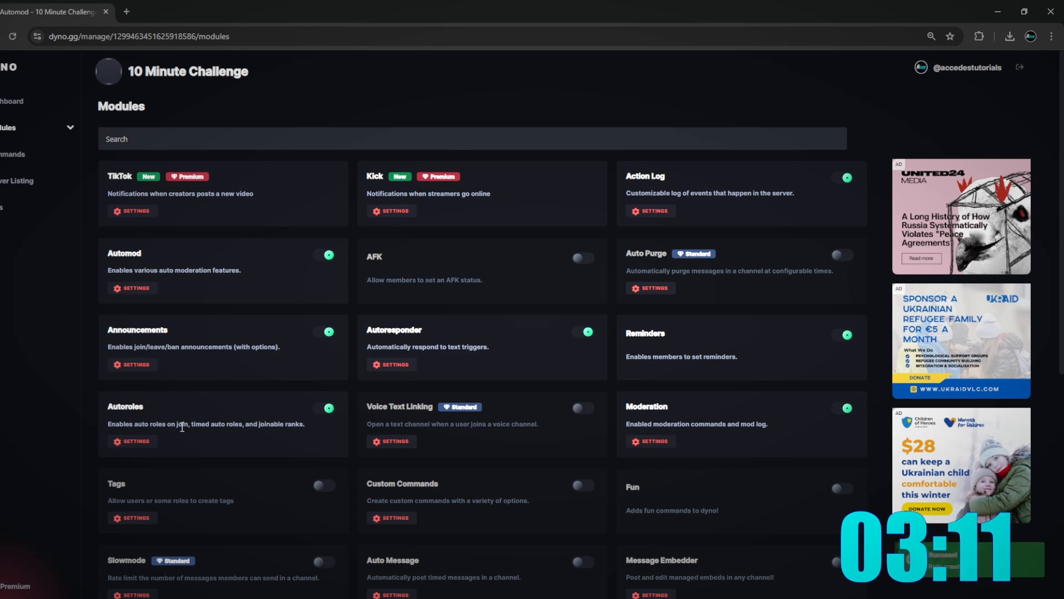
- Add Member as a Dyno autorole with 0 delay so every new joiner receives it
left_click(133, 441)
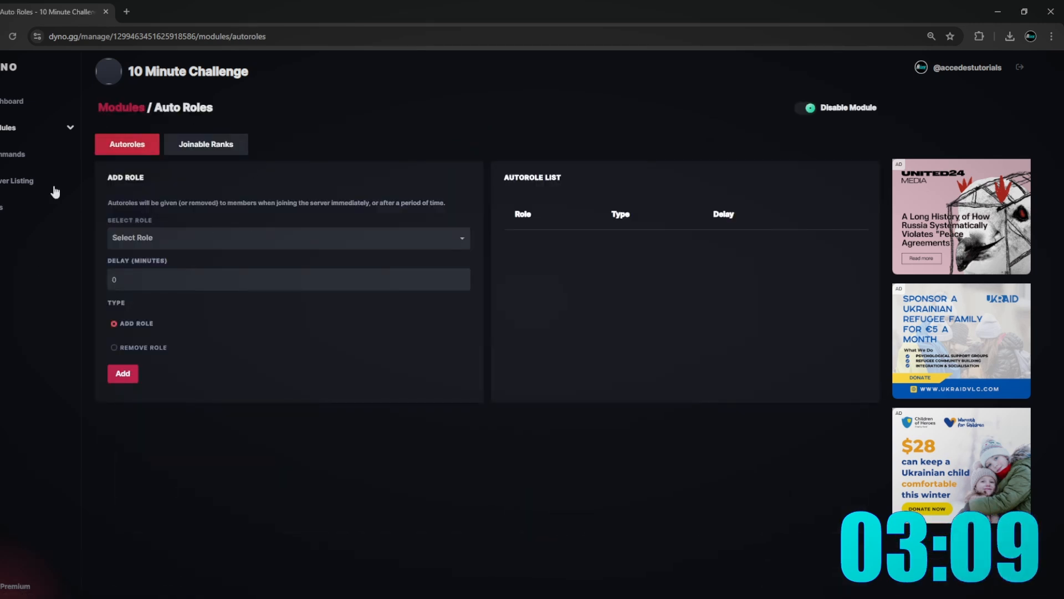
left_click(280, 239)
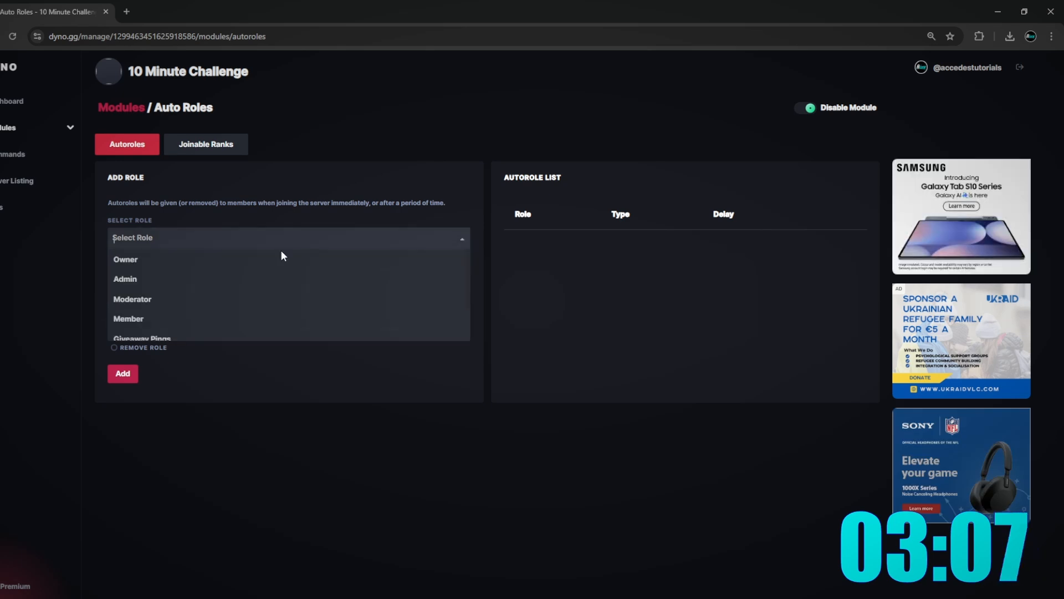
left_click(144, 318)
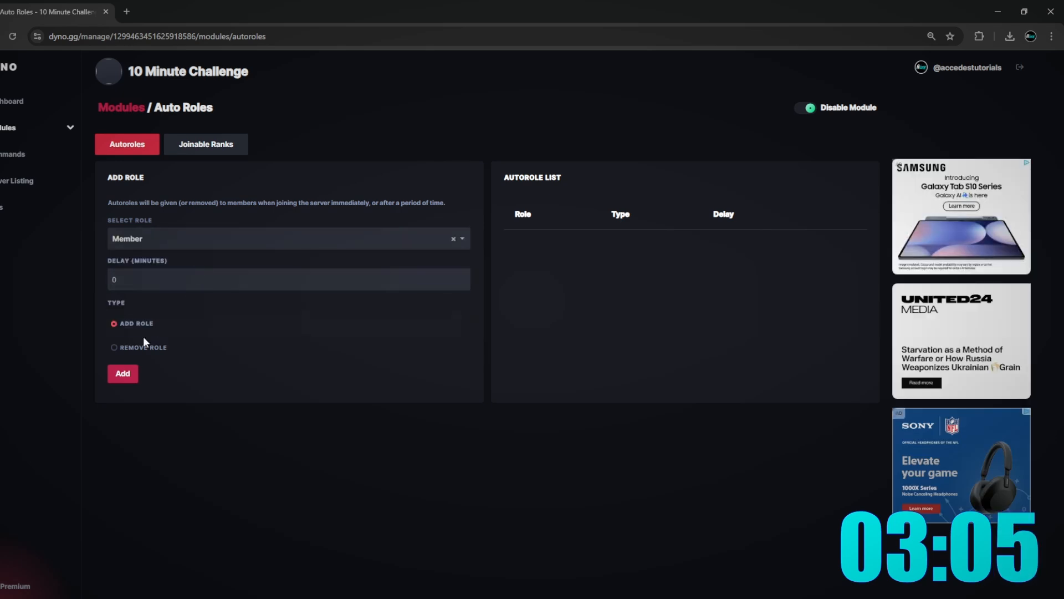
left_click(123, 373)
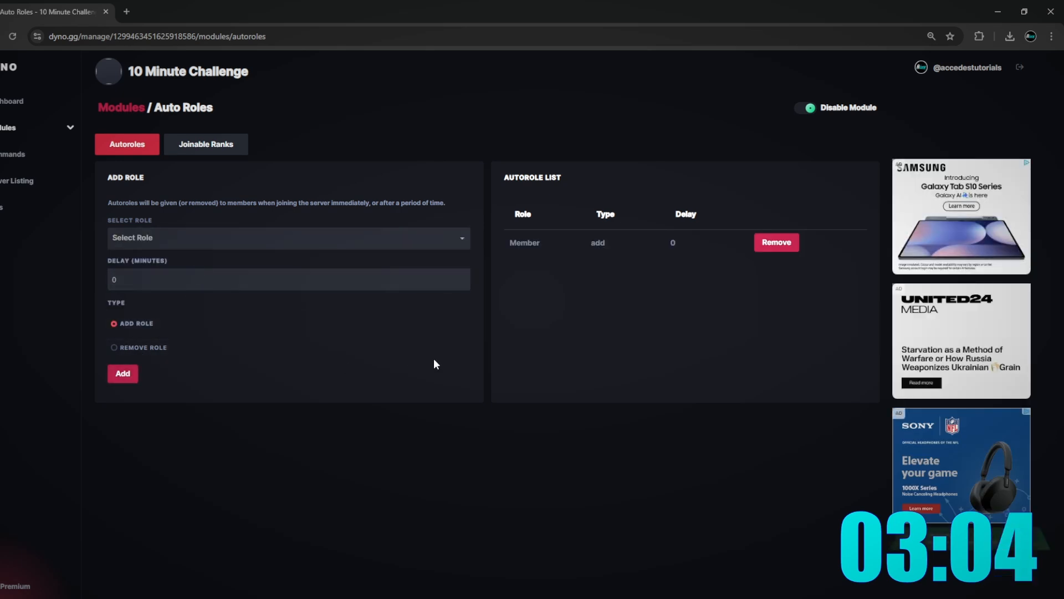
left_click(22, 123)
scroll(261, 349, "down", 6)
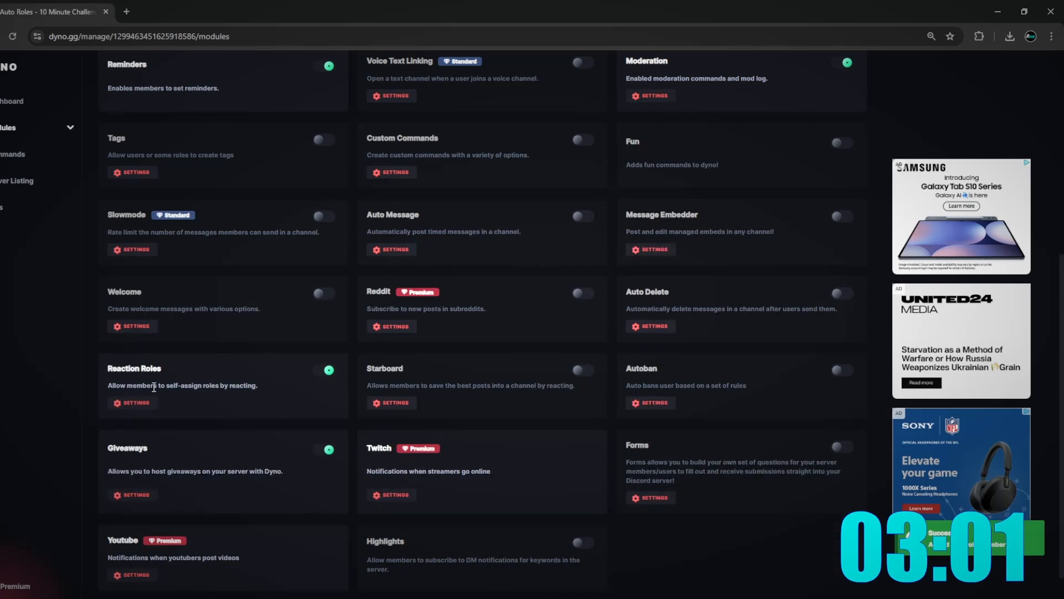
key("alt+Tab")
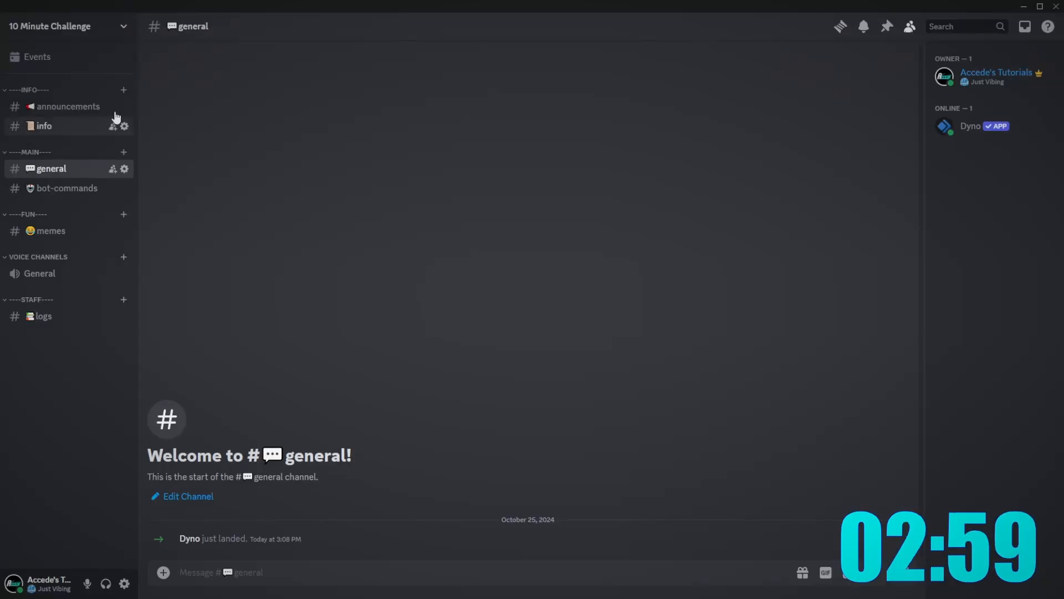
- Create a giveaways text channel in the Info category
left_click(124, 91)
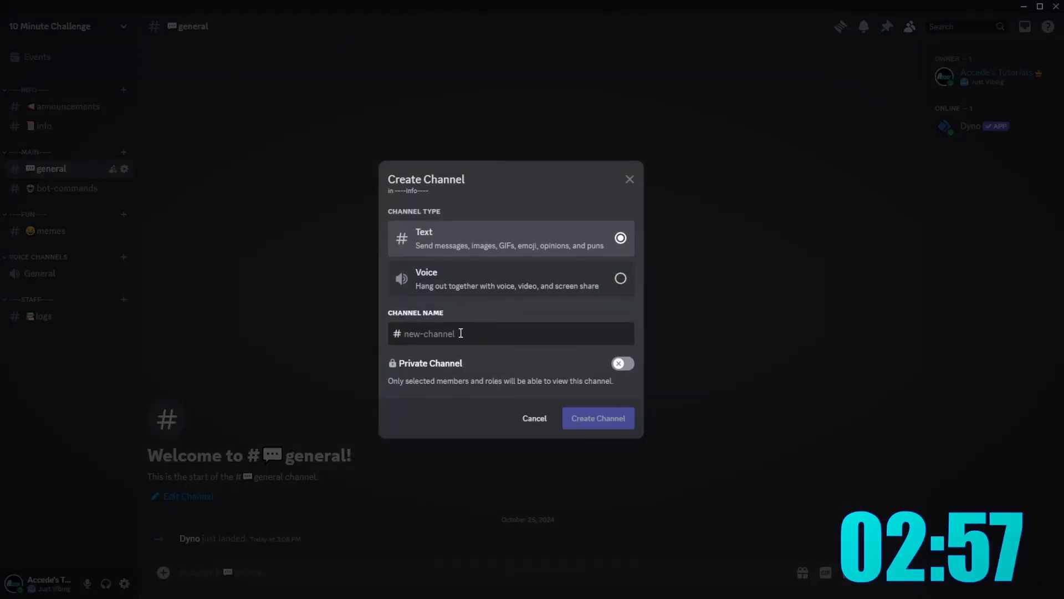
type("givwe")
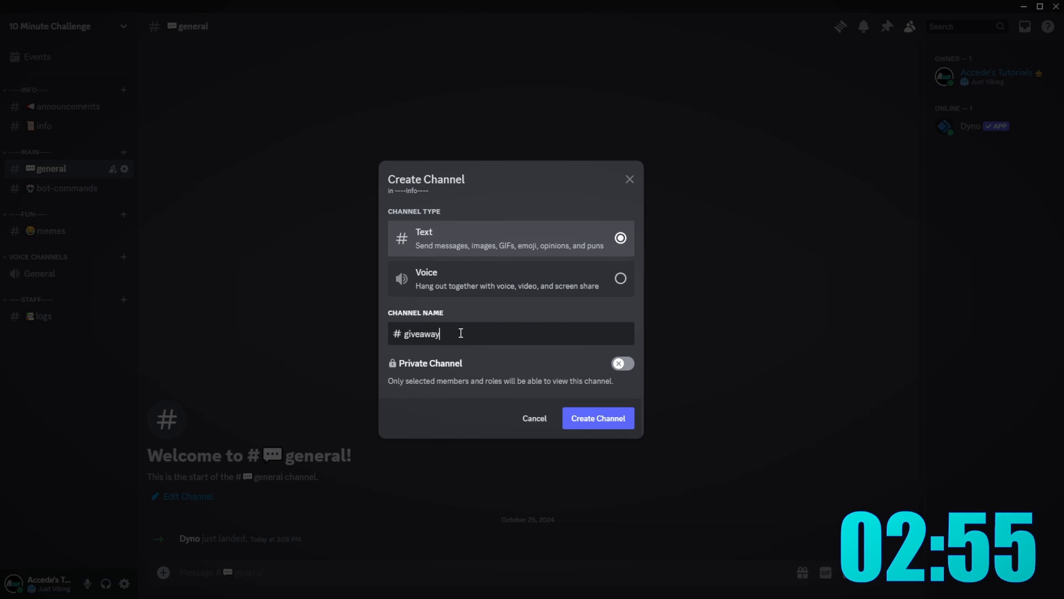
type("s")
key("Return")
- Put the 🎉 party emoji at the front of the giveaways channel name and save
right_click(55, 146)
left_click(104, 275)
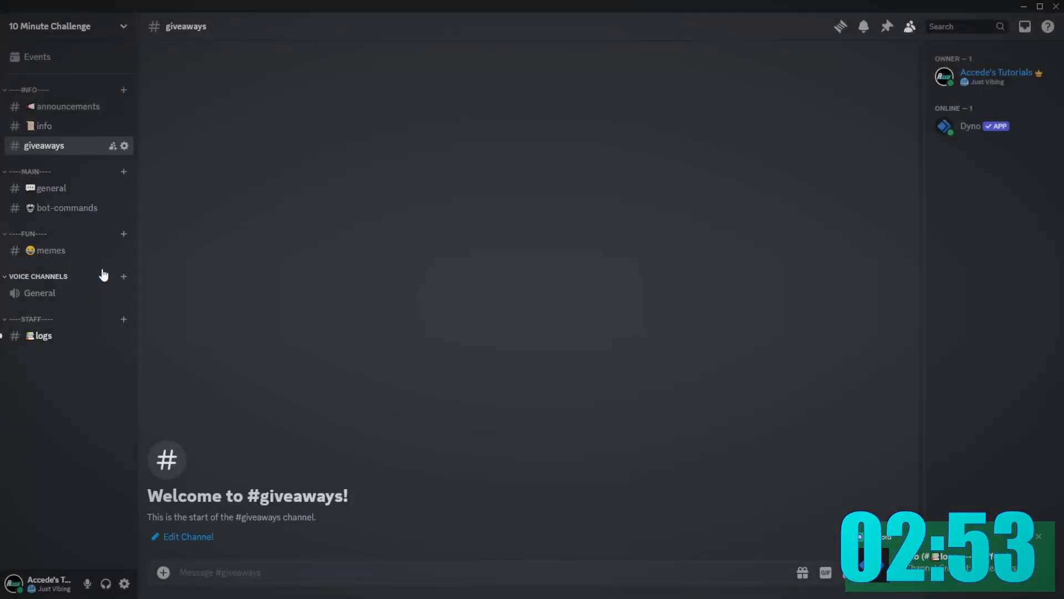
left_click(368, 98)
key("super+period")
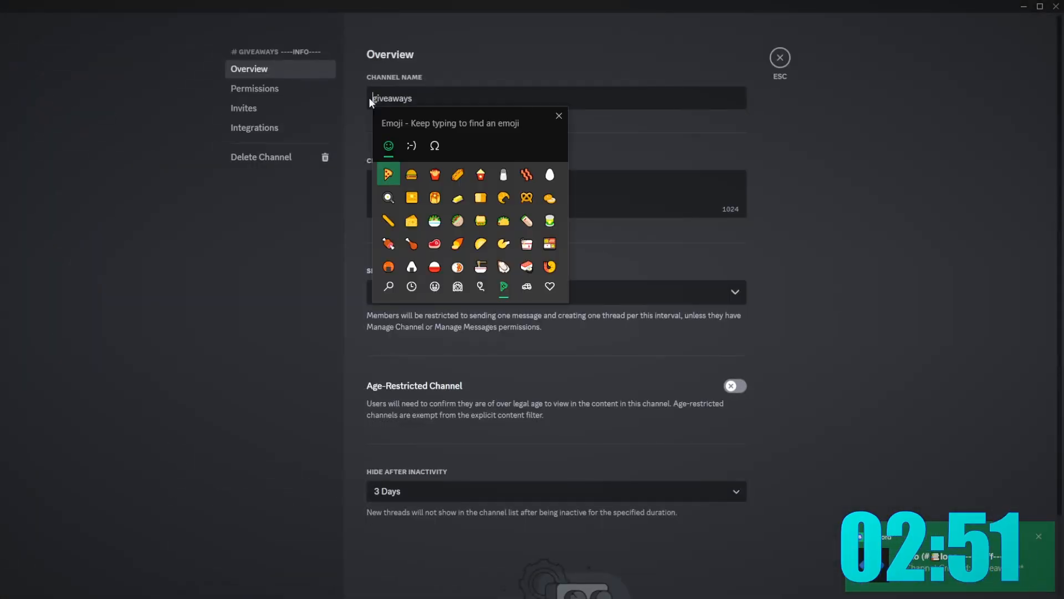
type("tada")
key("Return")
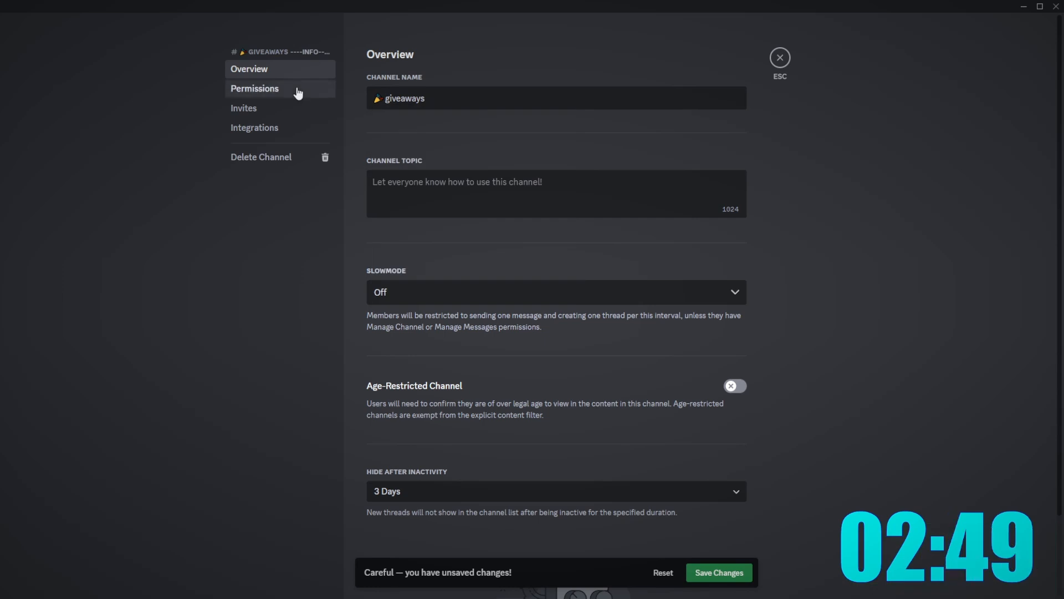
left_click(298, 92)
left_click(715, 572)
left_click(297, 90)
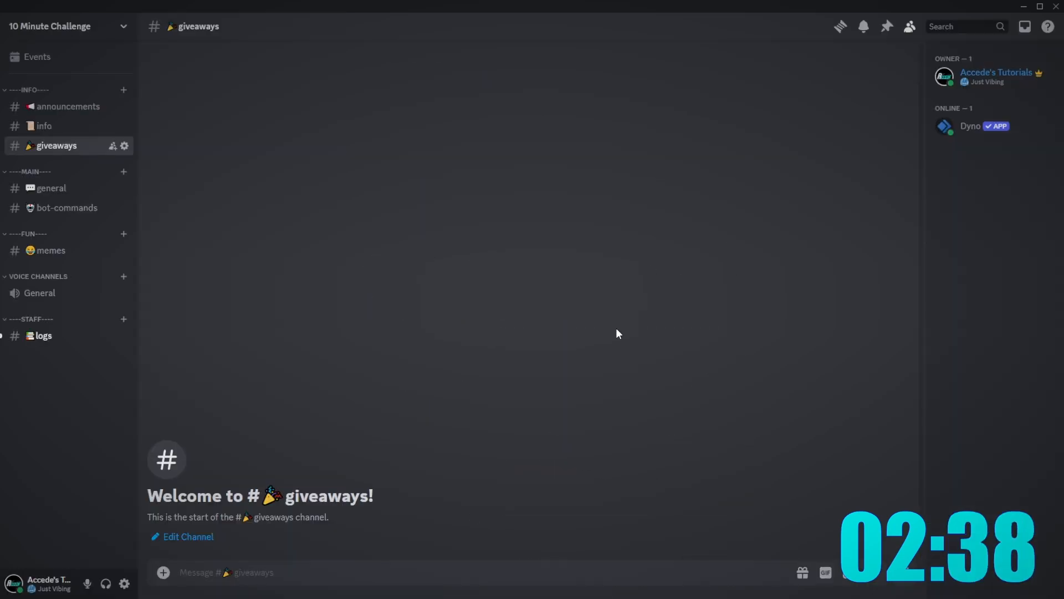
type("Welcome to the gi")
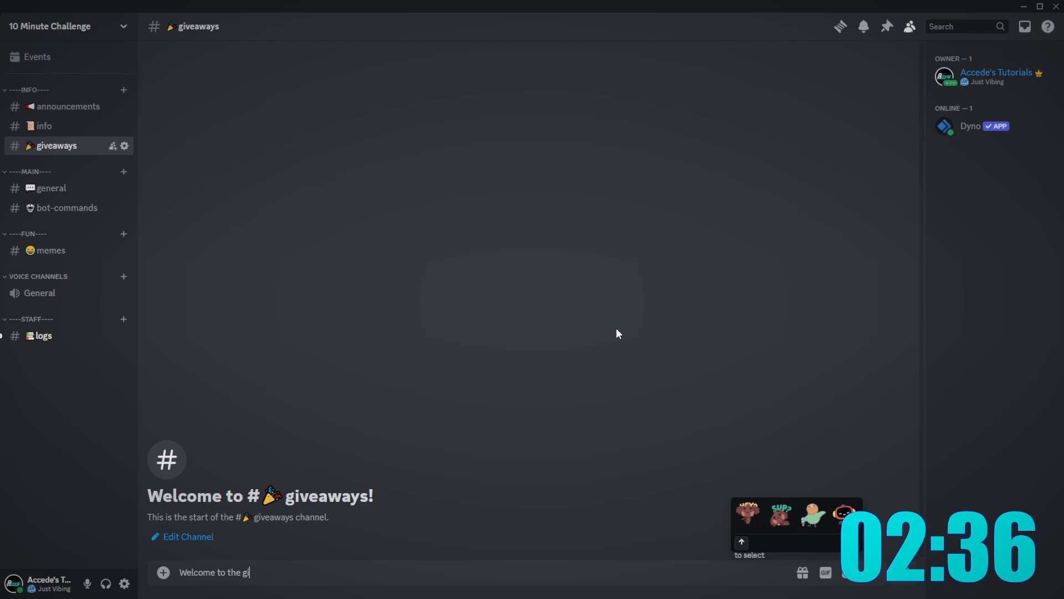
type("veaway chann")
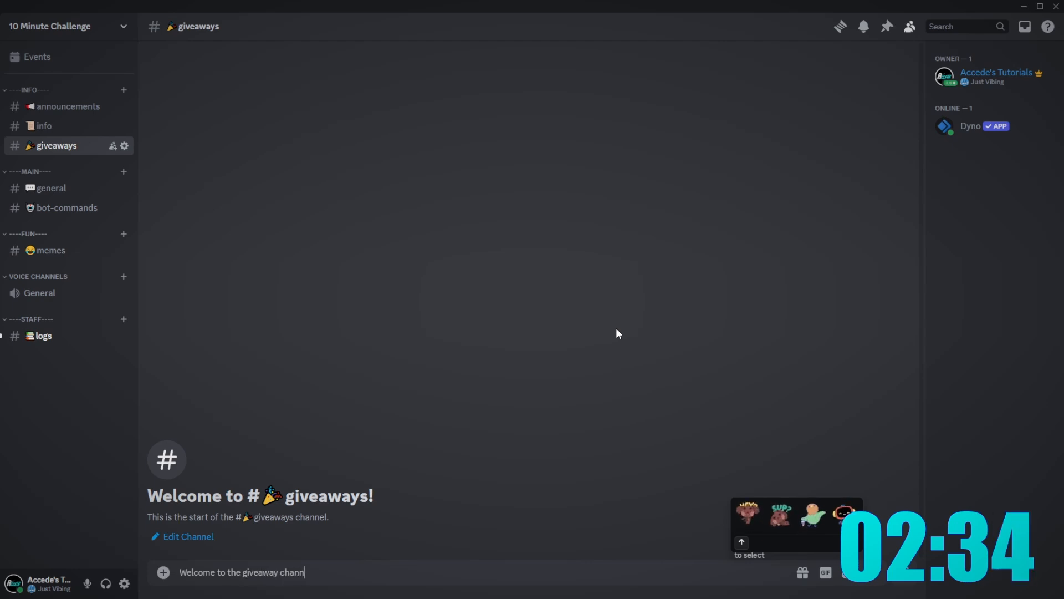
type("el")
key("Return")
left_click(67, 106)
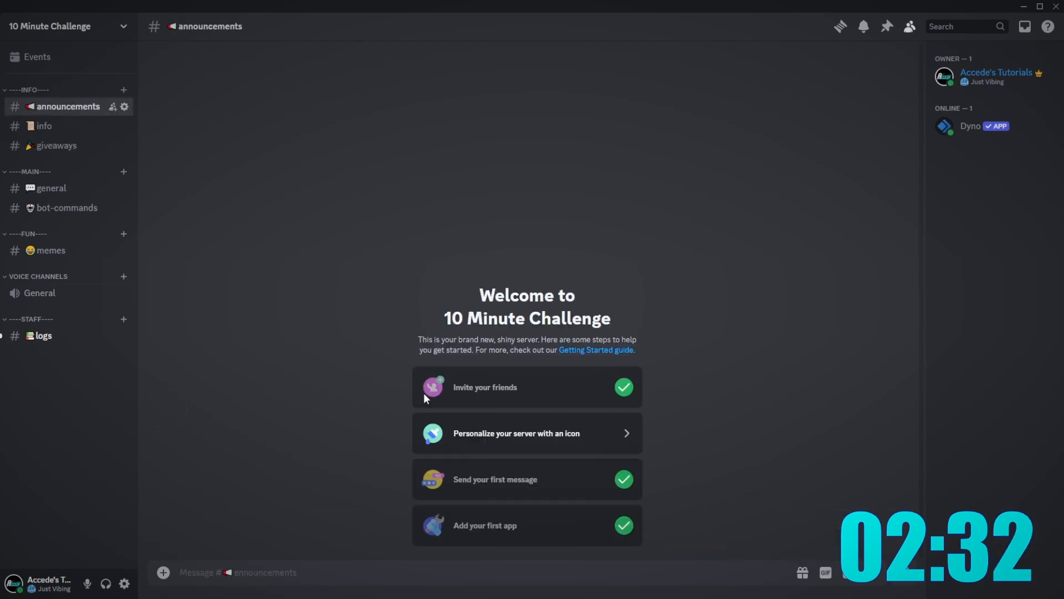
type("@everyone")
key("shift+Return")
key("shift+Return")
type("*")
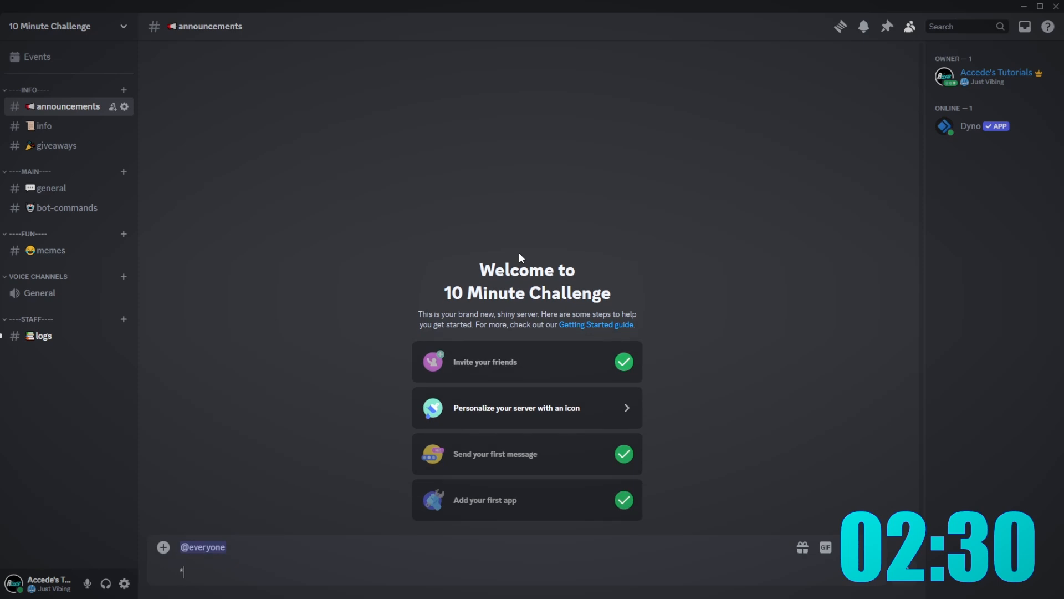
type("*Welcome to the s")
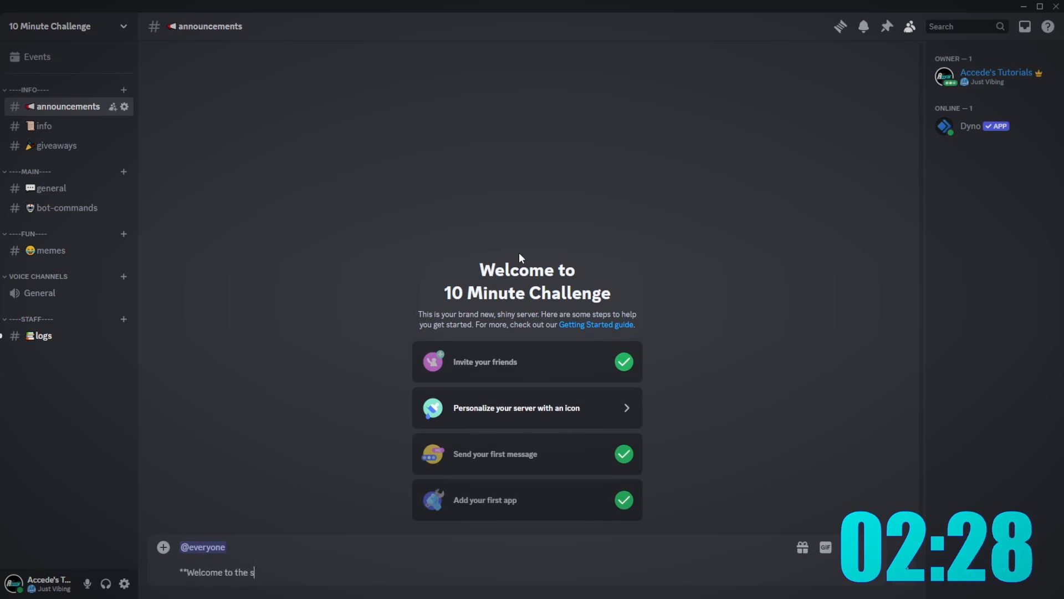
type("erver!**")
- Add 'Hope you like what we have to offer!' plus an italic thanks, send, and react 👍 and 🔥
key("shift+Return")
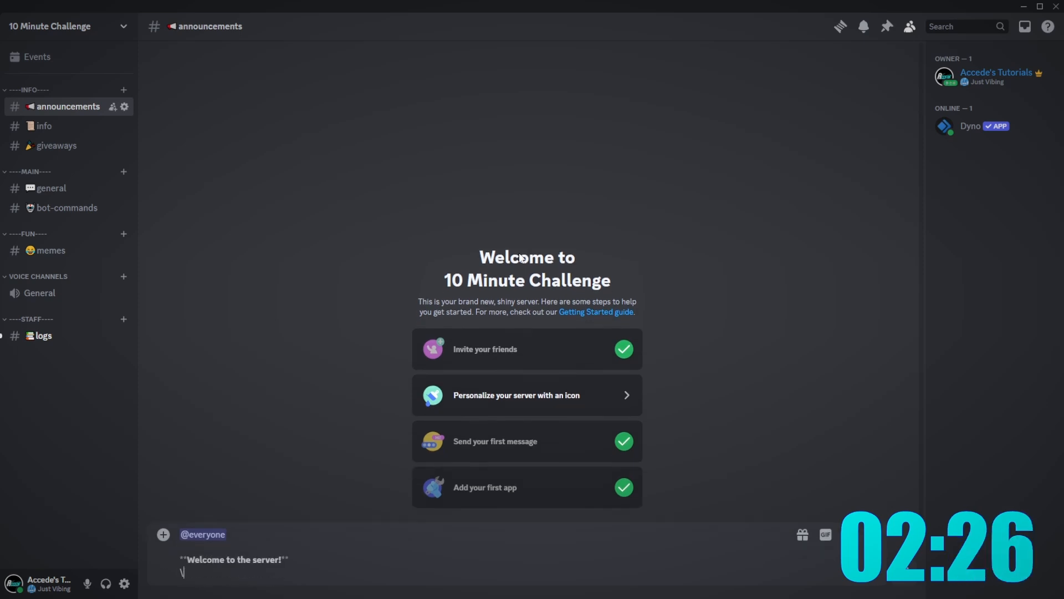
key("shift+Return")
type("Hope you ")
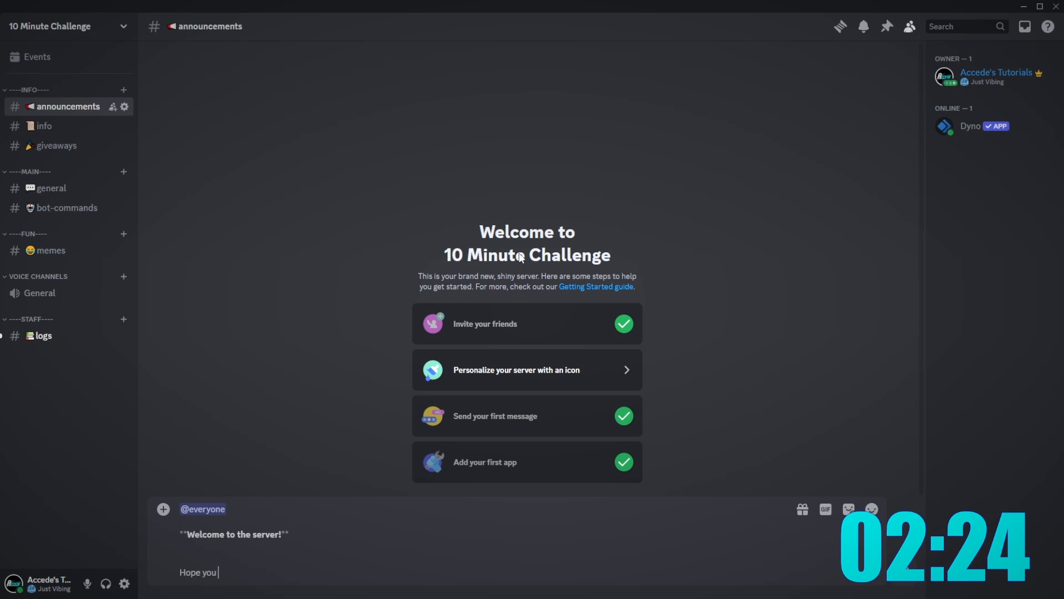
type("like what we have t")
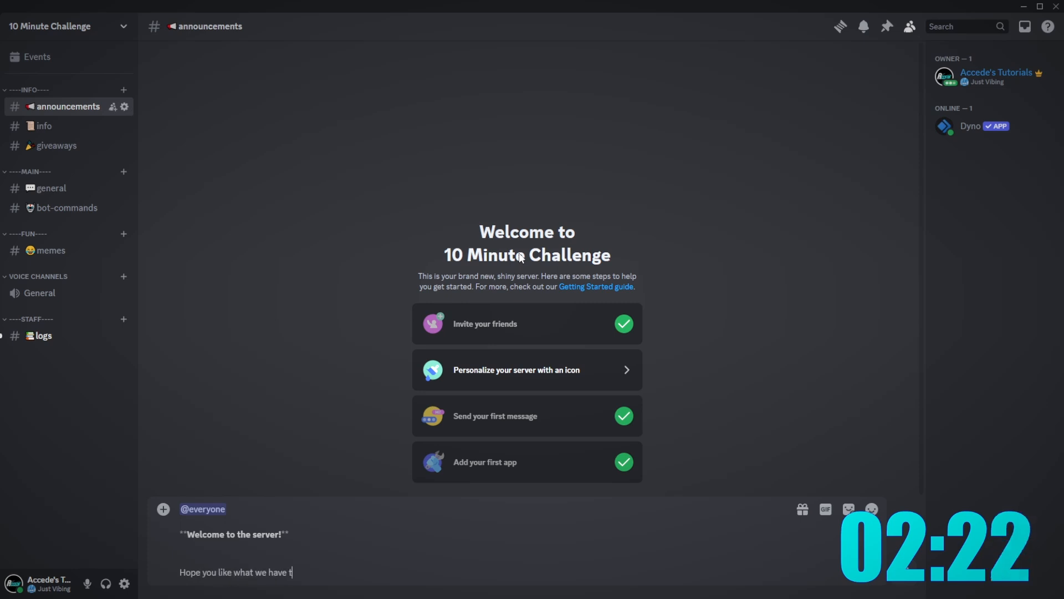
type("o offer!")
key("shift+Return")
type("*")
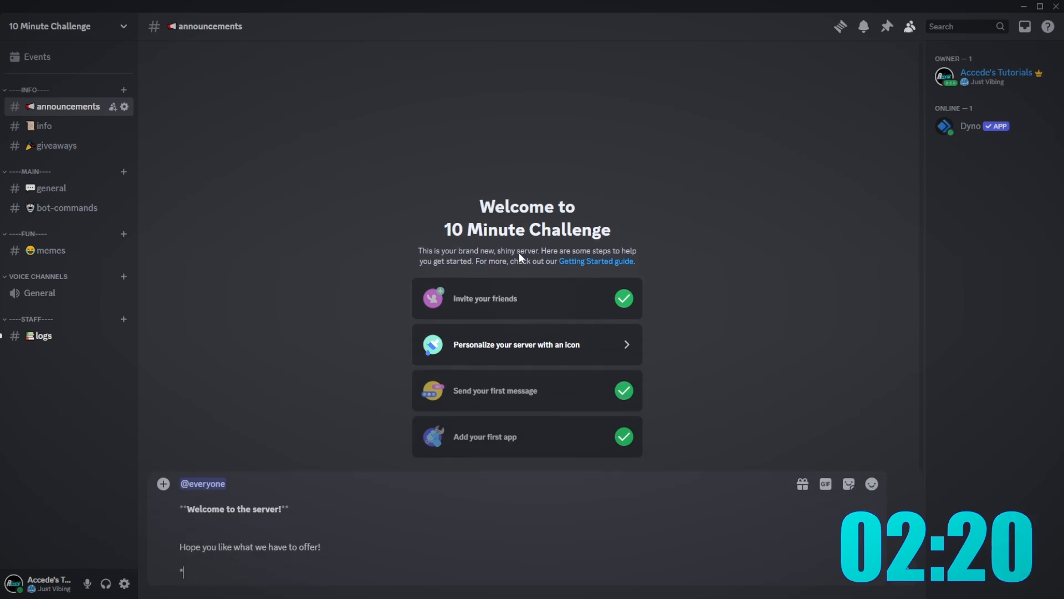
type("Thnak")
type("*")
key("Return")
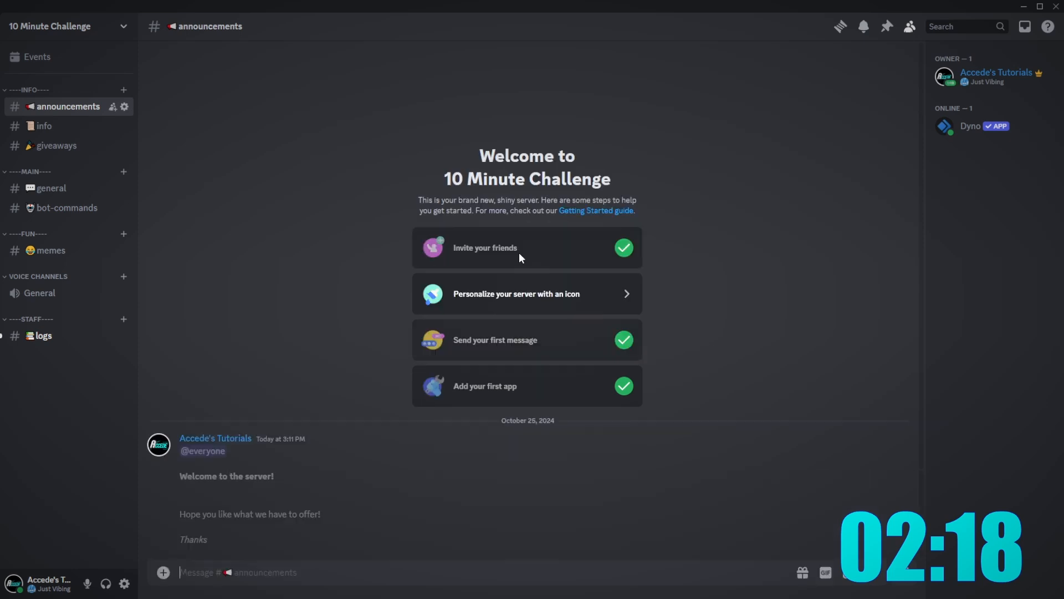
left_click(812, 432)
left_click(797, 414)
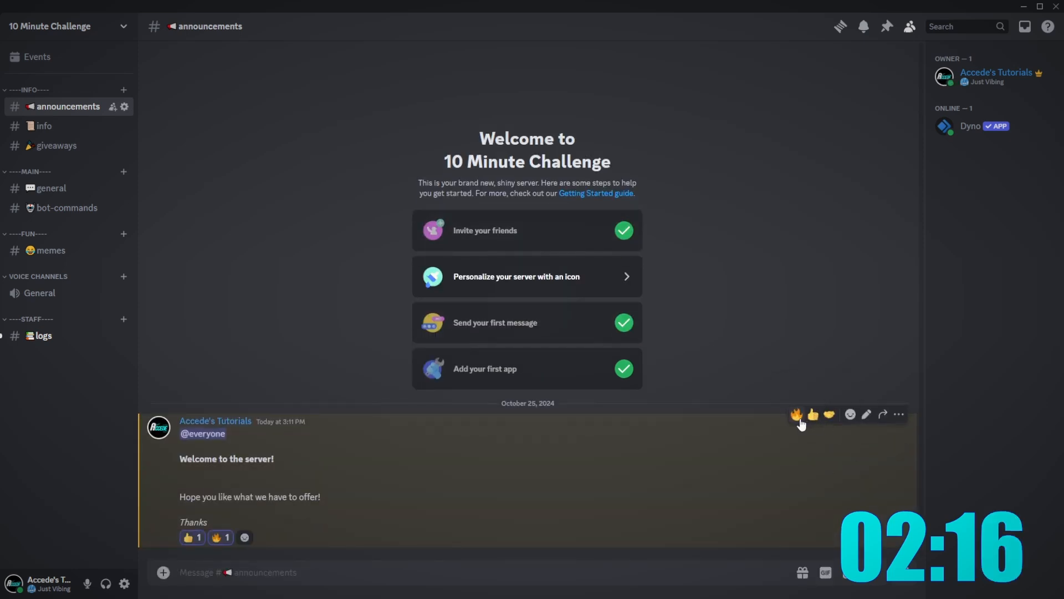
- In #info, start a message with a bold 'Info Channel:' heading and a 'Roles:' line
left_click(44, 335)
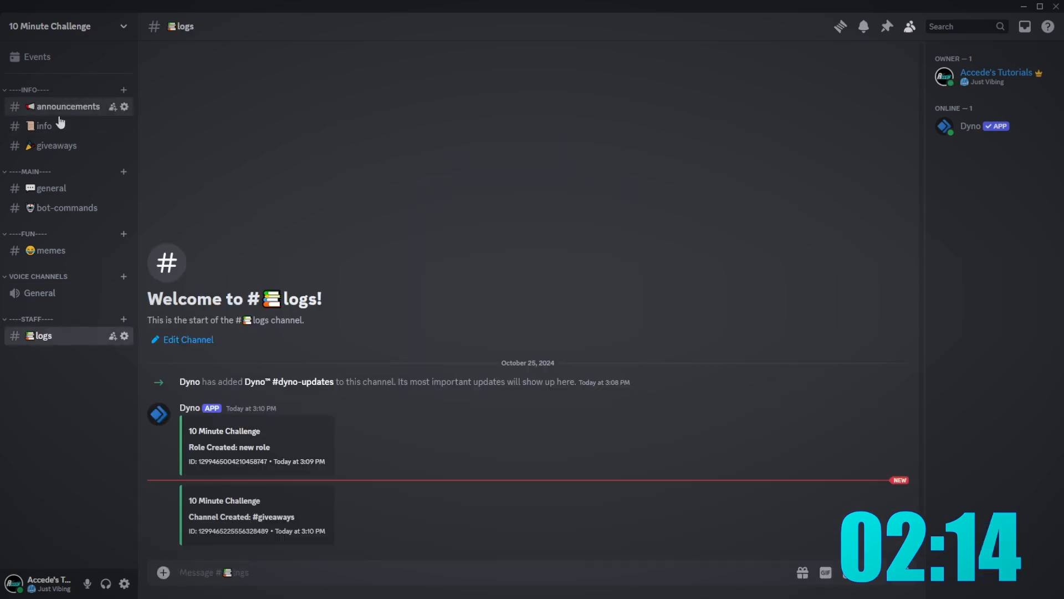
left_click(50, 126)
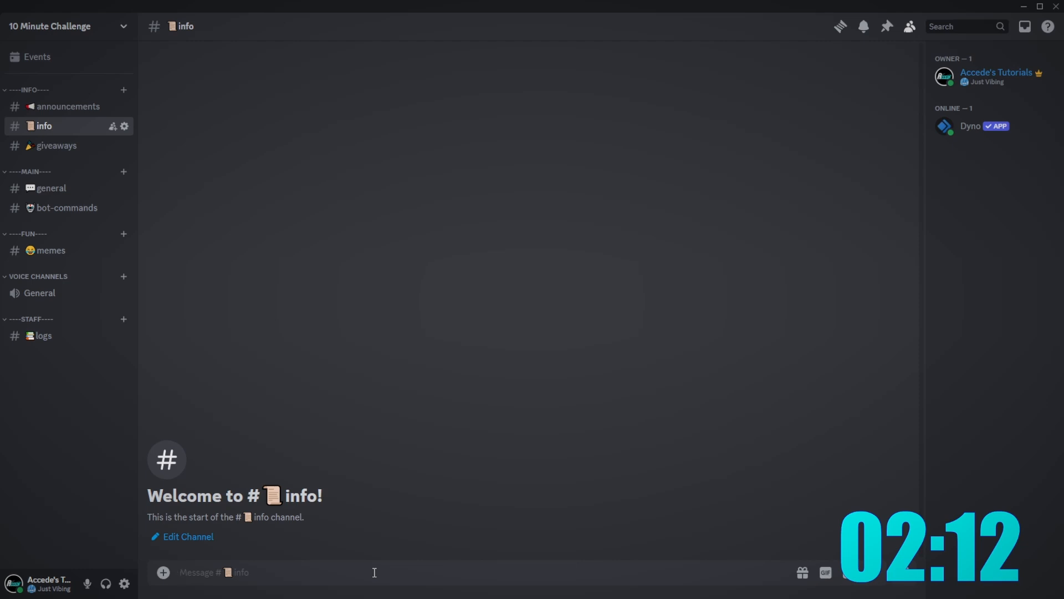
type("**Info Ch")
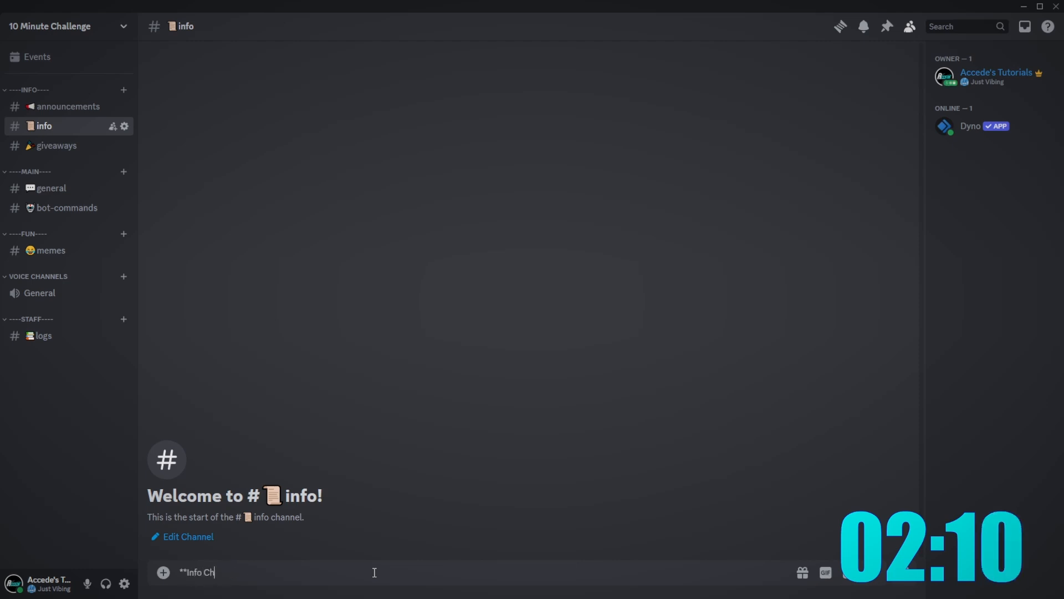
type("annel")
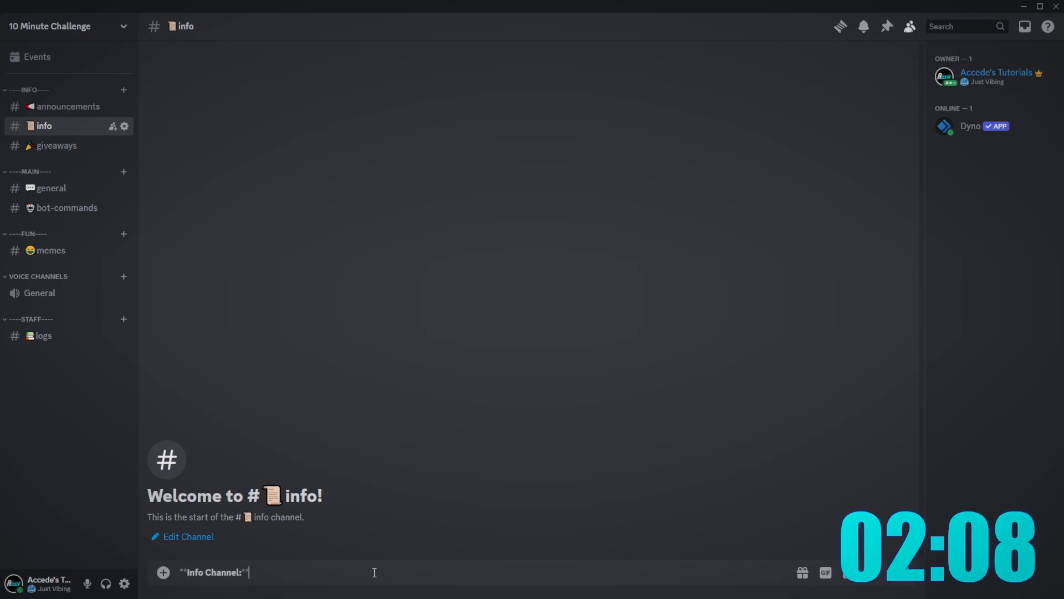
type(":**")
key("shift+Return")
type("ROles:")
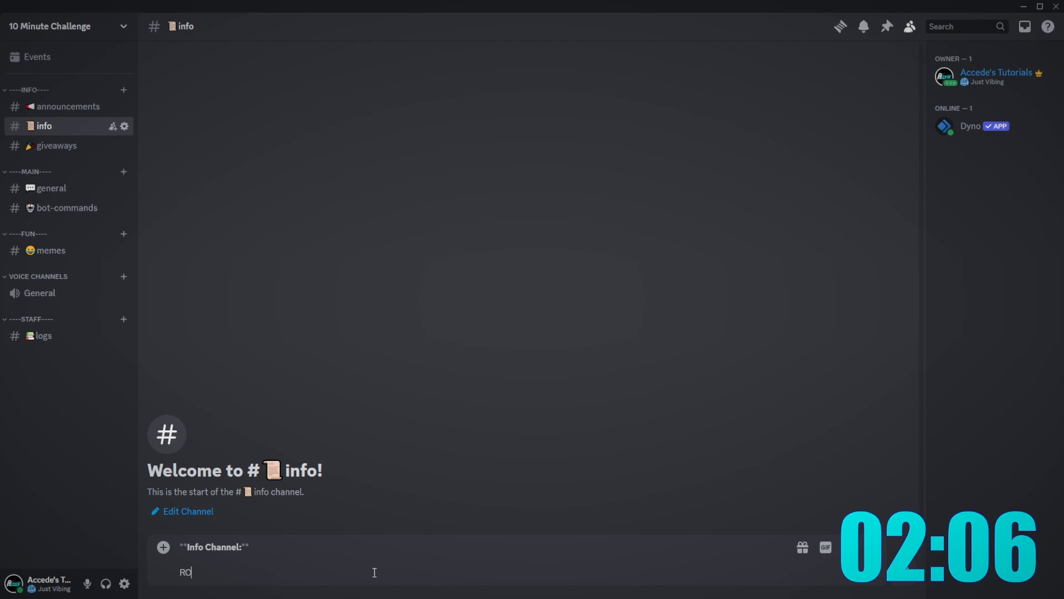
key("shift+Return")
- Mention the Admin, Moderator, Member and Giveaway Pings roles and post the info message
type("@ad")
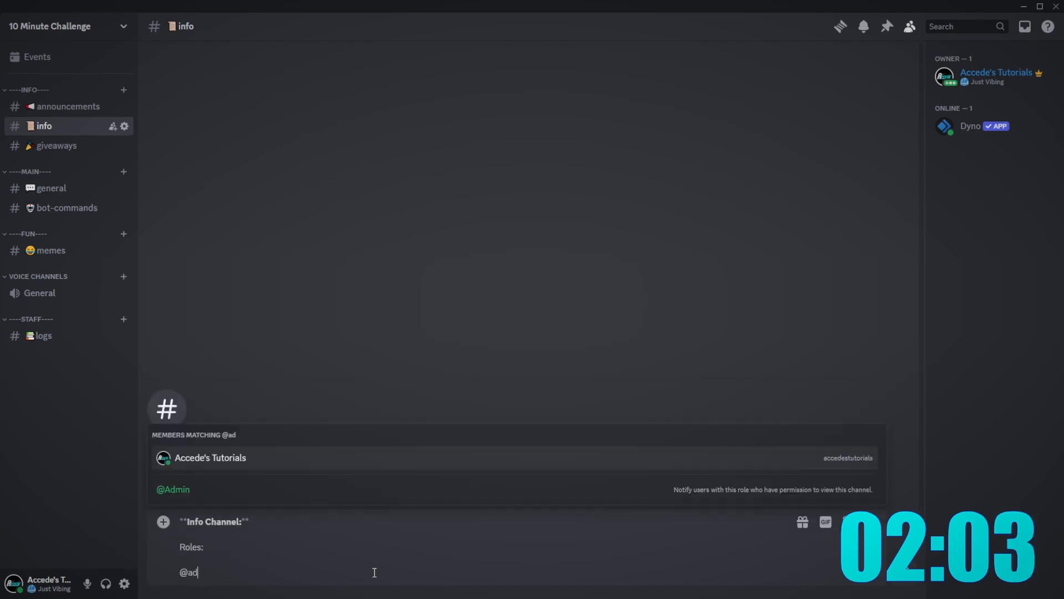
key("Down")
key("Return")
type("@moder")
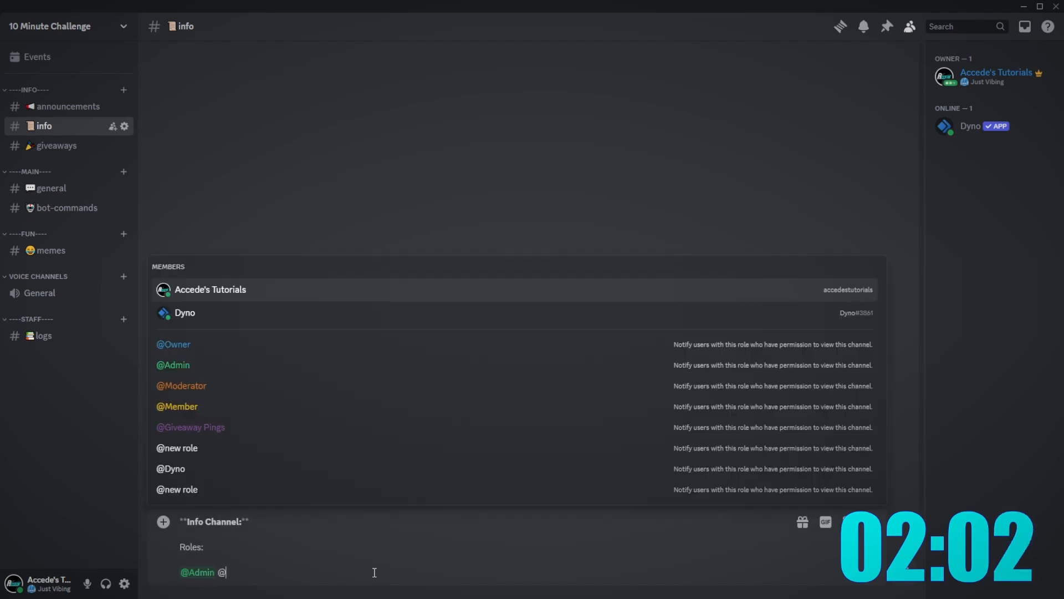
key("Return")
type("@m")
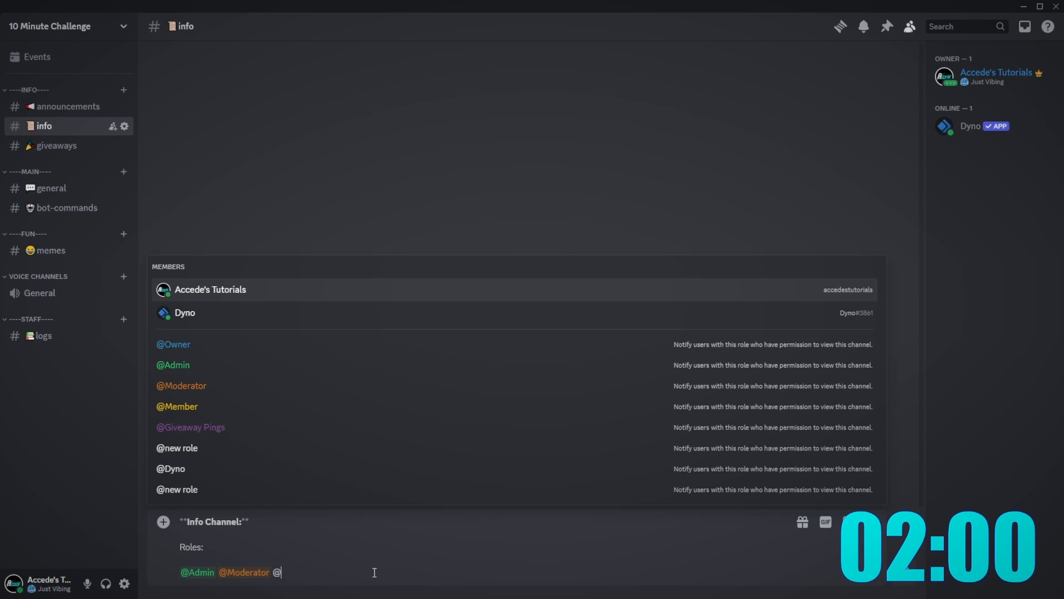
type("ember")
key("Return")
type("@")
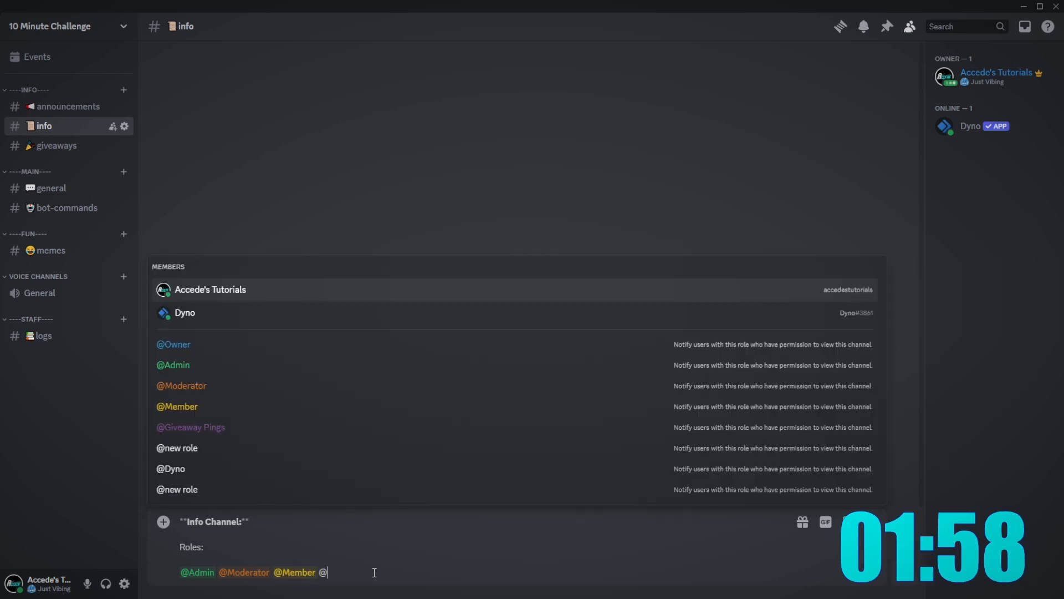
type("bots")
key("Return")
key("BackSpace")
key("BackSpace")
key("BackSpace")
key("BackSpace")
type("givea")
key("Return")
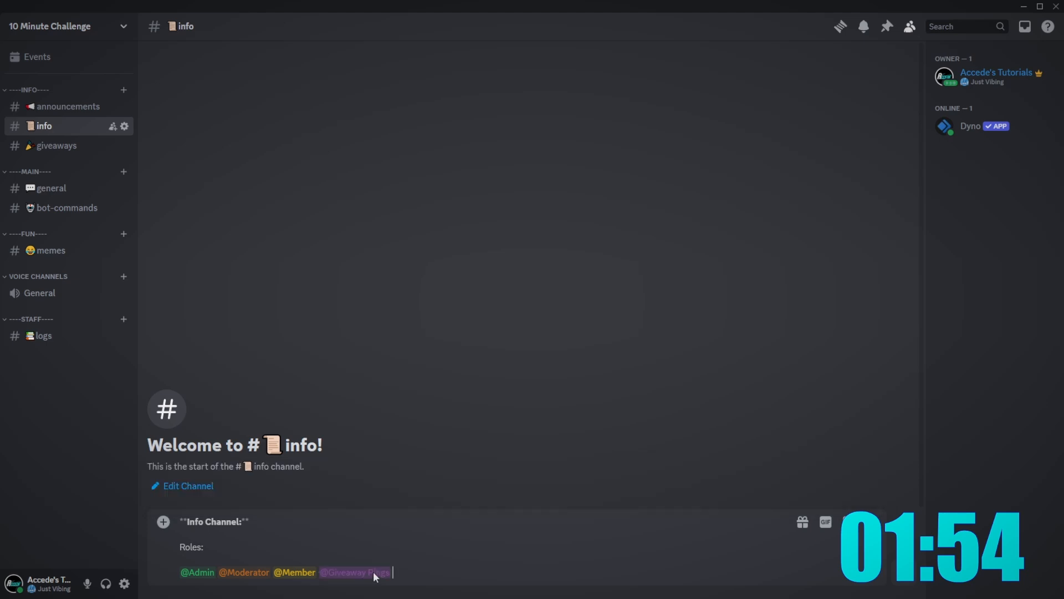
key("Return")
left_click(61, 27)
- Make the unnamed new role Bots, coloured #ff0000, ranked above Giveaway Pings, and save
left_click(88, 104)
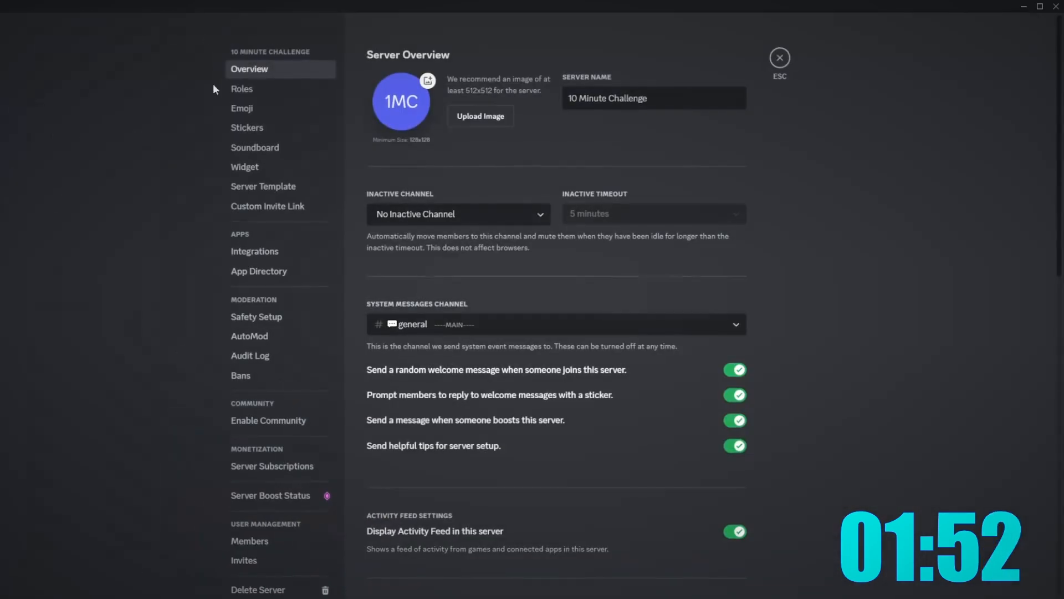
left_click(278, 87)
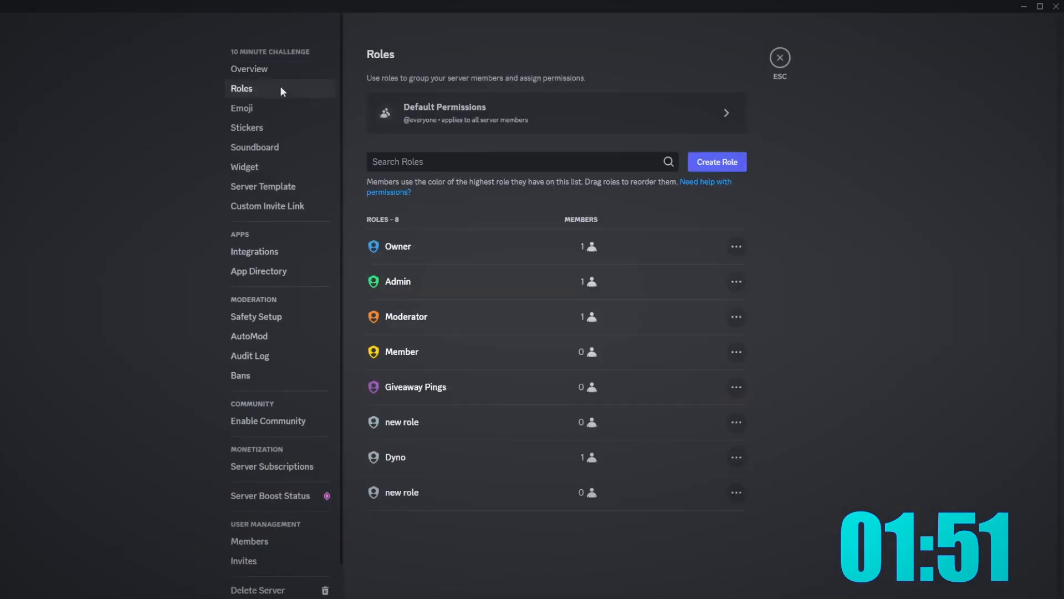
left_click(482, 420)
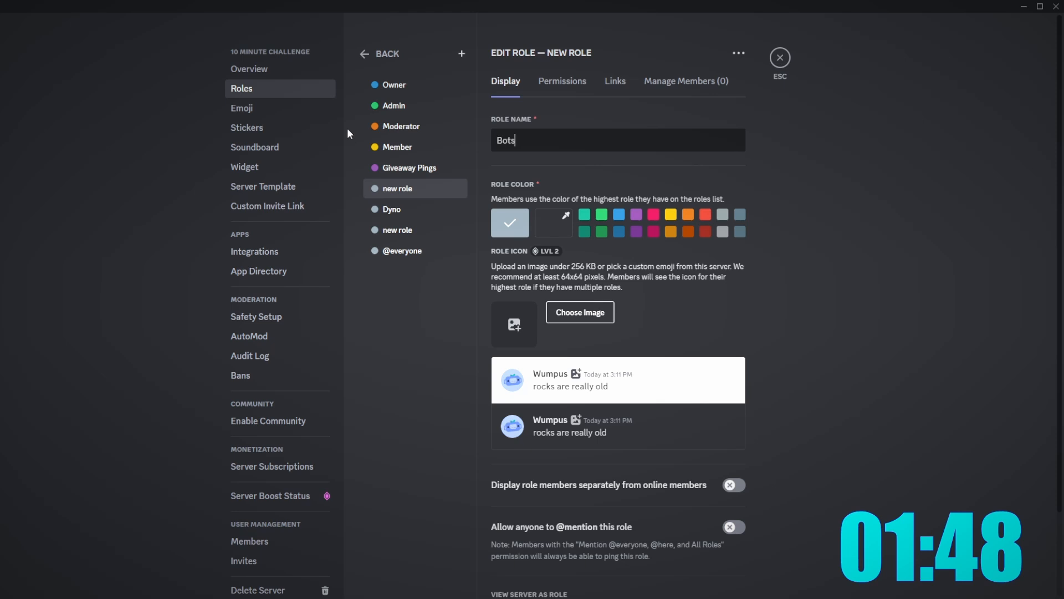
left_click(546, 231)
left_click_drag(639, 268, 716, 216)
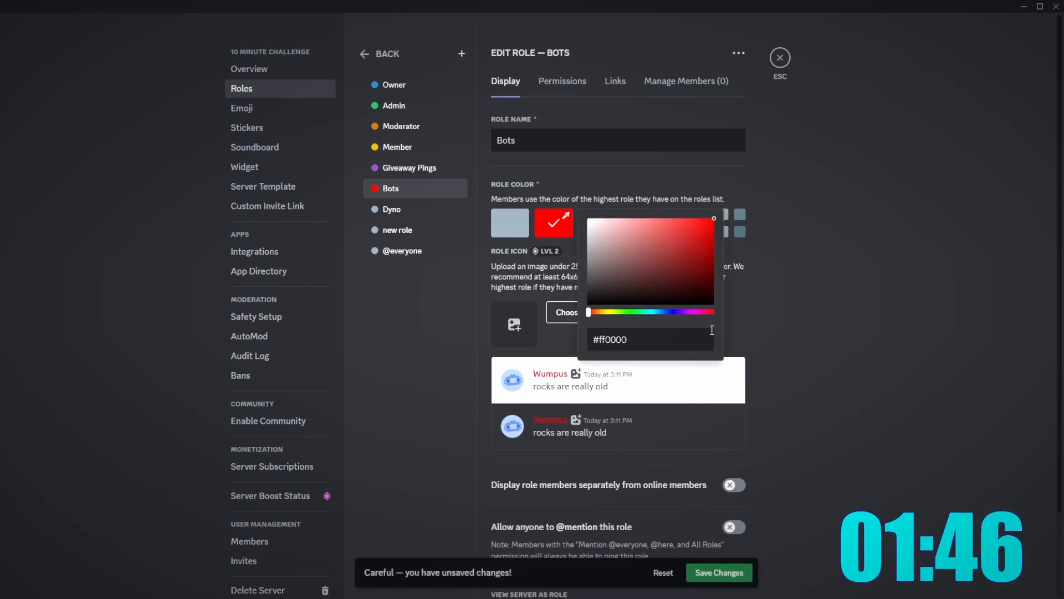
left_click(726, 411)
left_click_drag(465, 190, 416, 167)
left_click(718, 571)
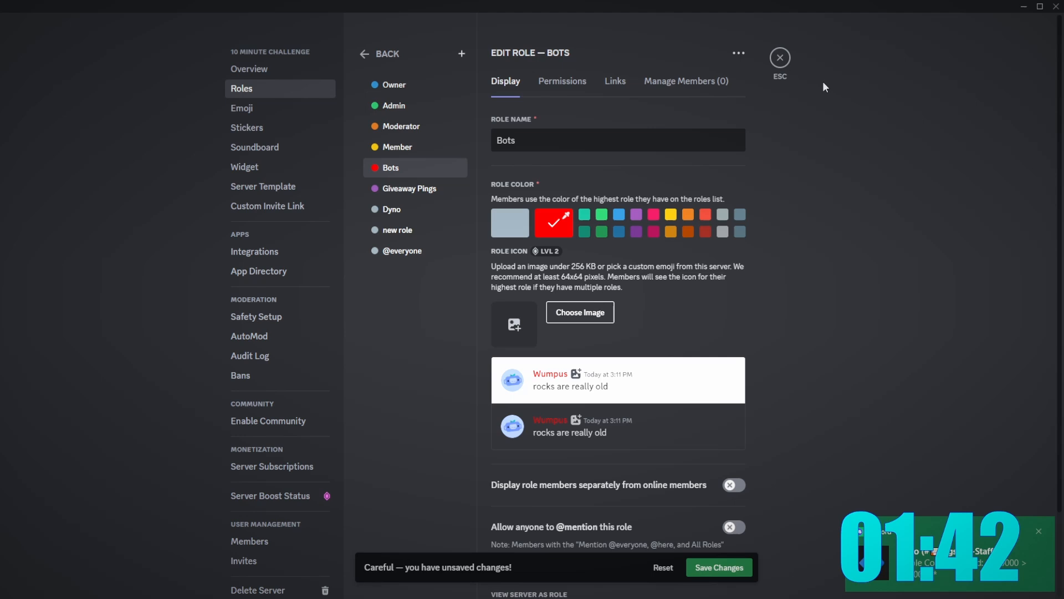
left_click(780, 57)
- Assign the Bots role to the Dyno bot
right_click(975, 143)
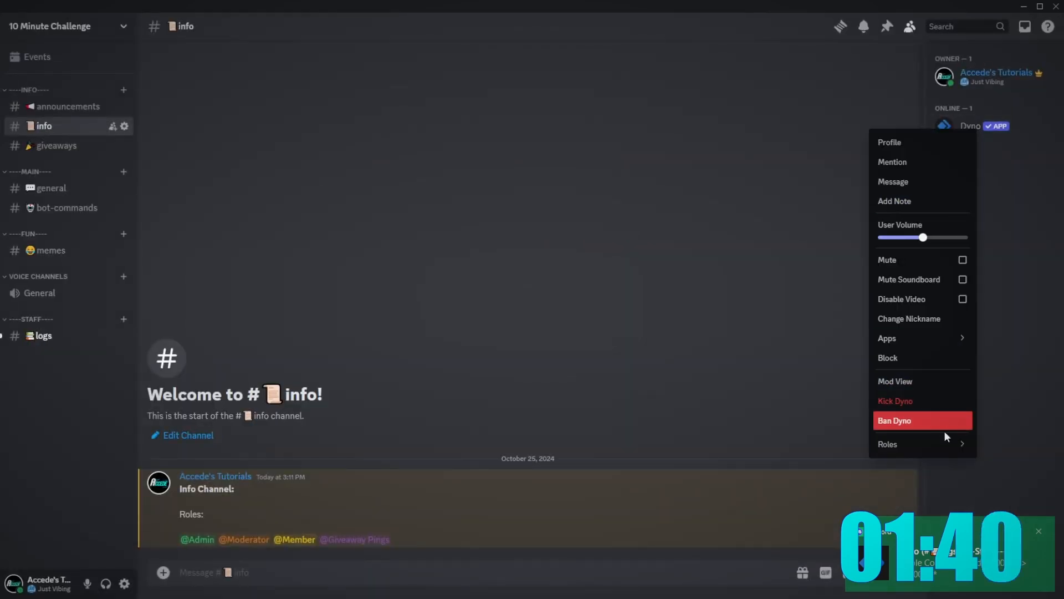
mouse_move(881, 443)
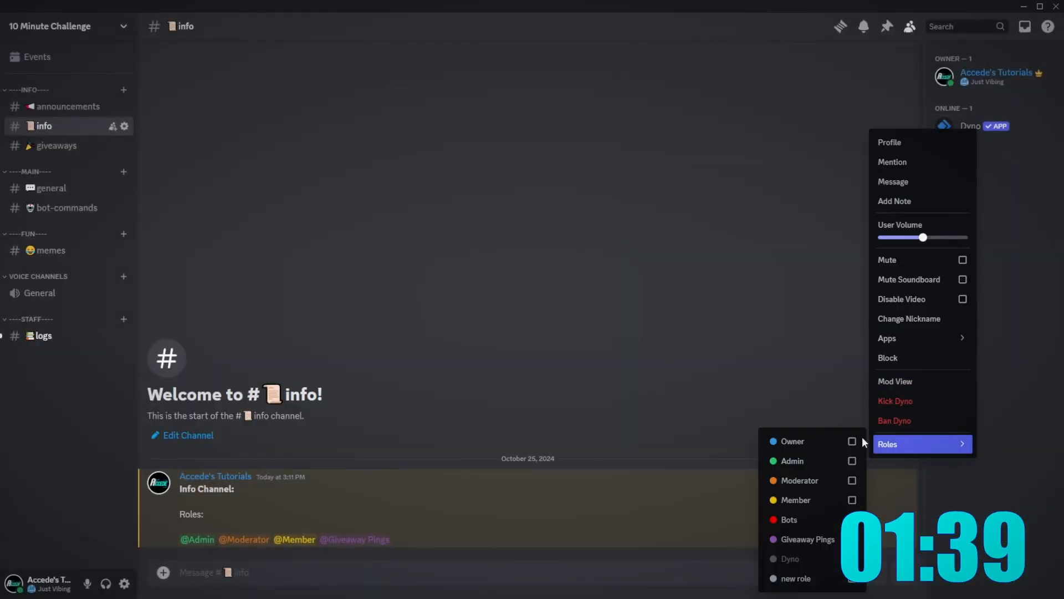
left_click(791, 518)
left_click(44, 335)
left_click(44, 125)
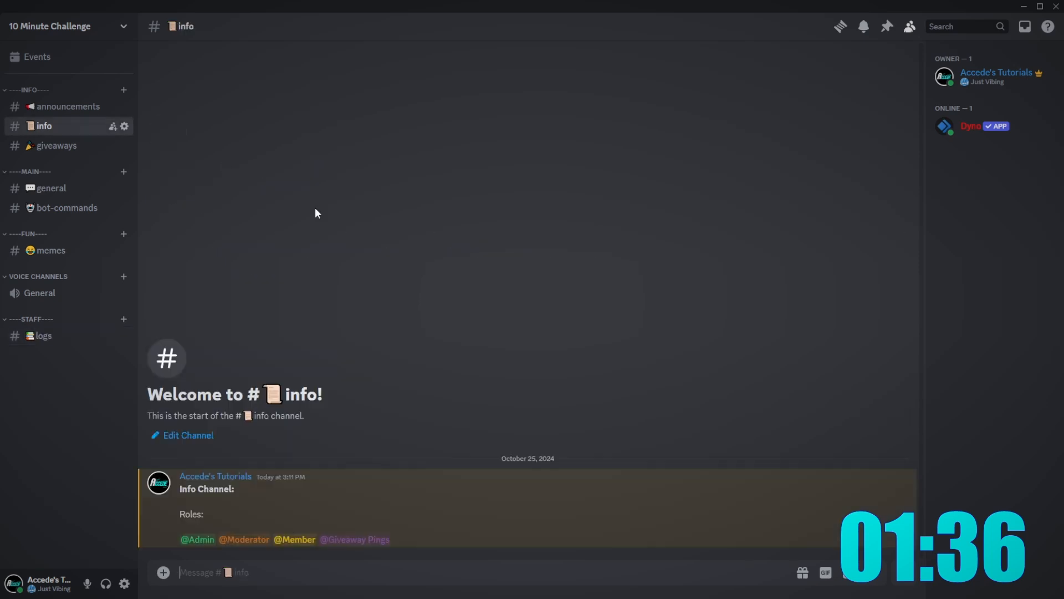
left_click(100, 26)
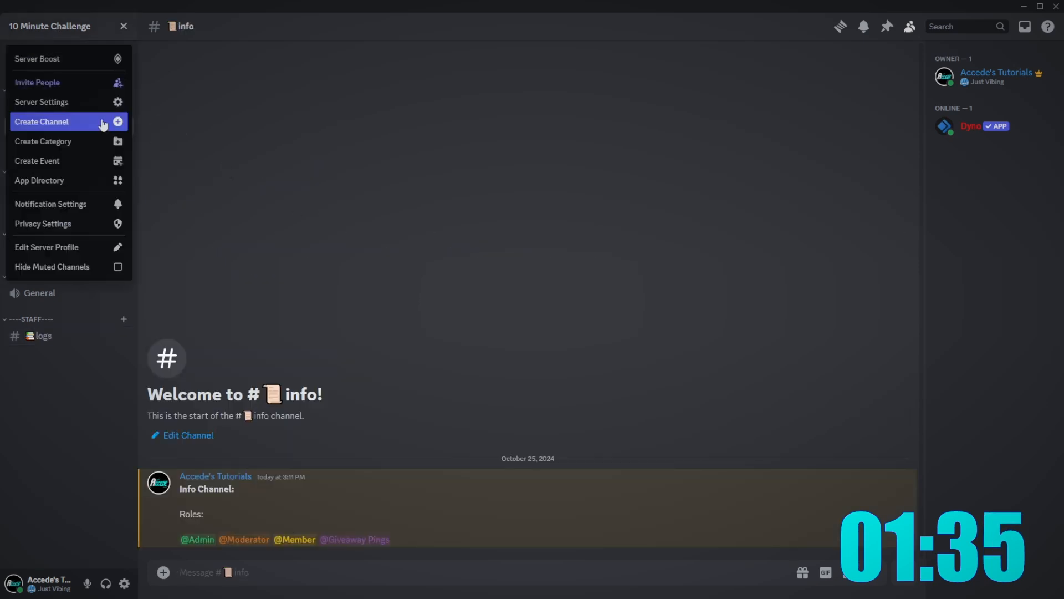
- Create a gaming-voice channel under Voice Channels, then delete it
left_click(381, 198)
left_click(124, 276)
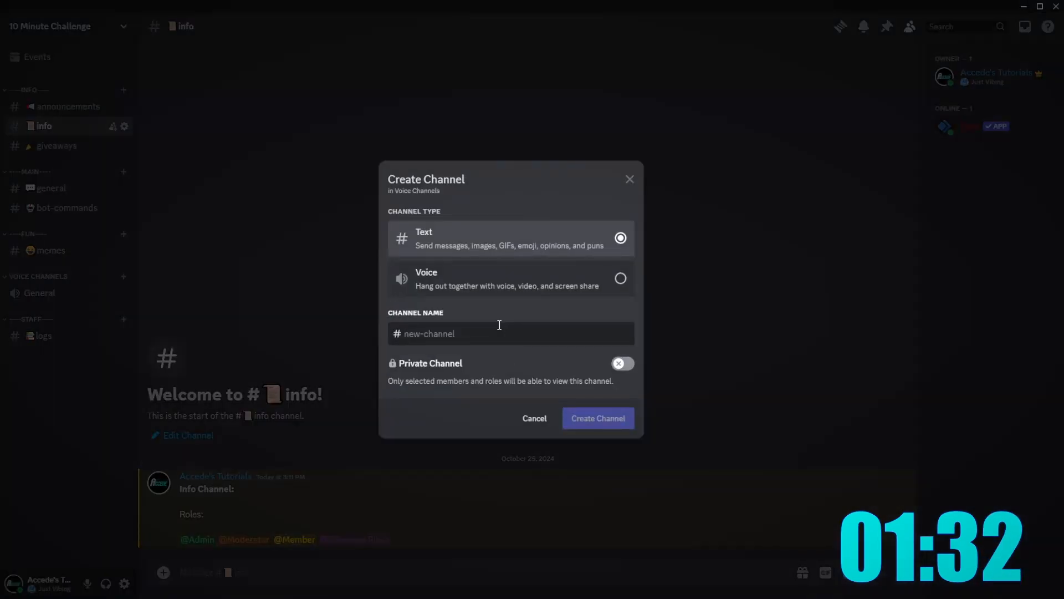
type("gaming-voice")
key("Return")
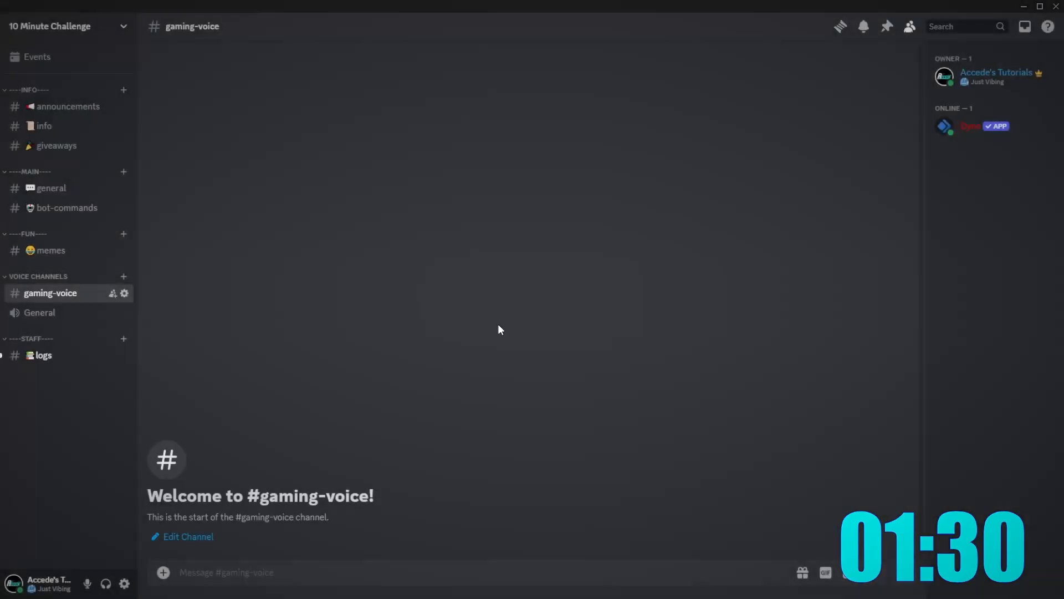
left_click_drag(88, 294, 56, 312)
right_click(56, 292)
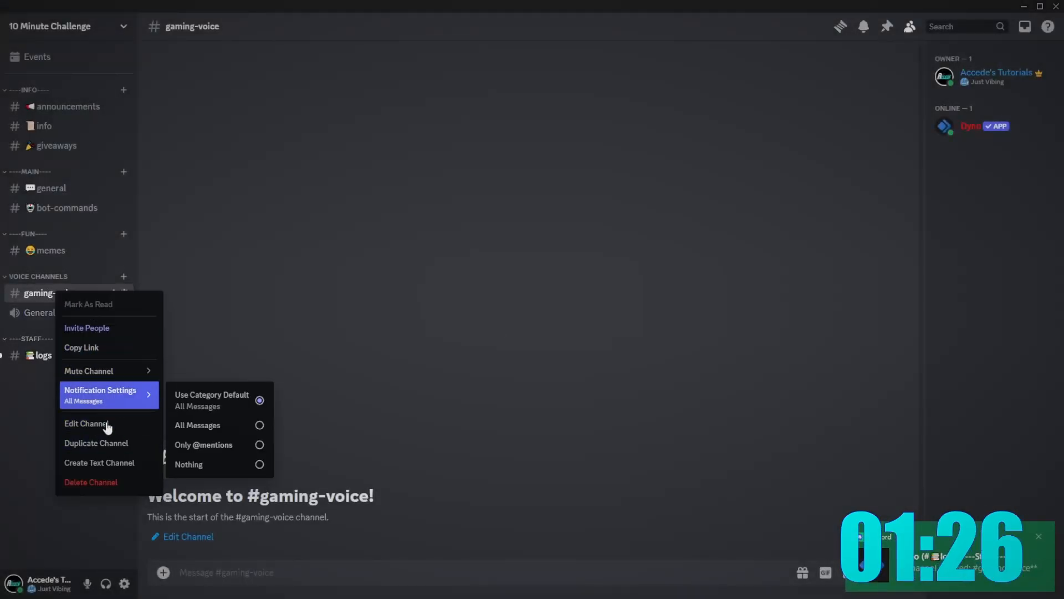
left_click(111, 481)
left_click(601, 335)
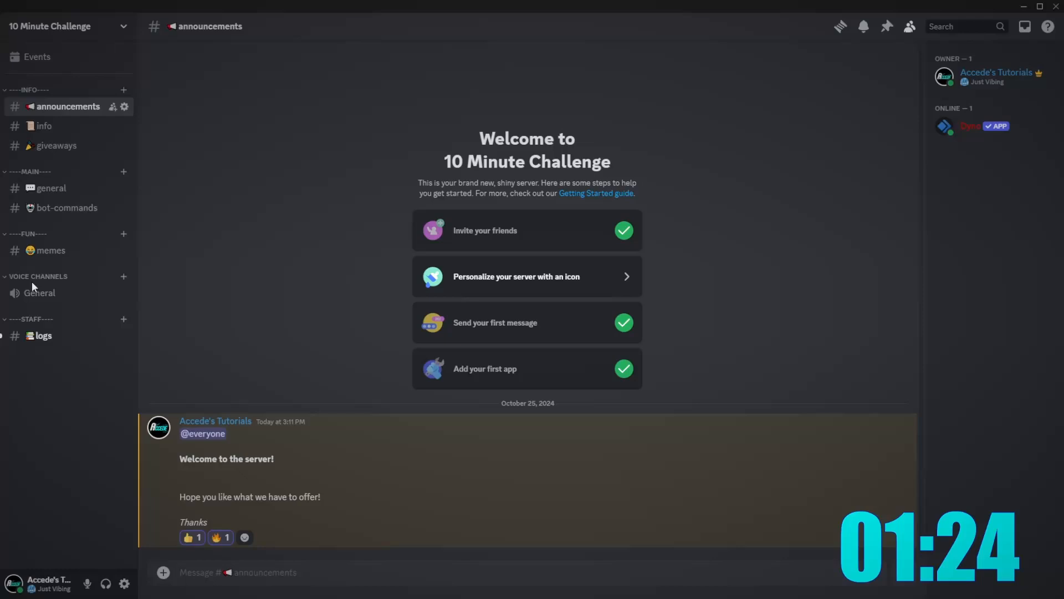
- Create a voice channel named Gaming Voice
left_click(123, 276)
left_click(537, 295)
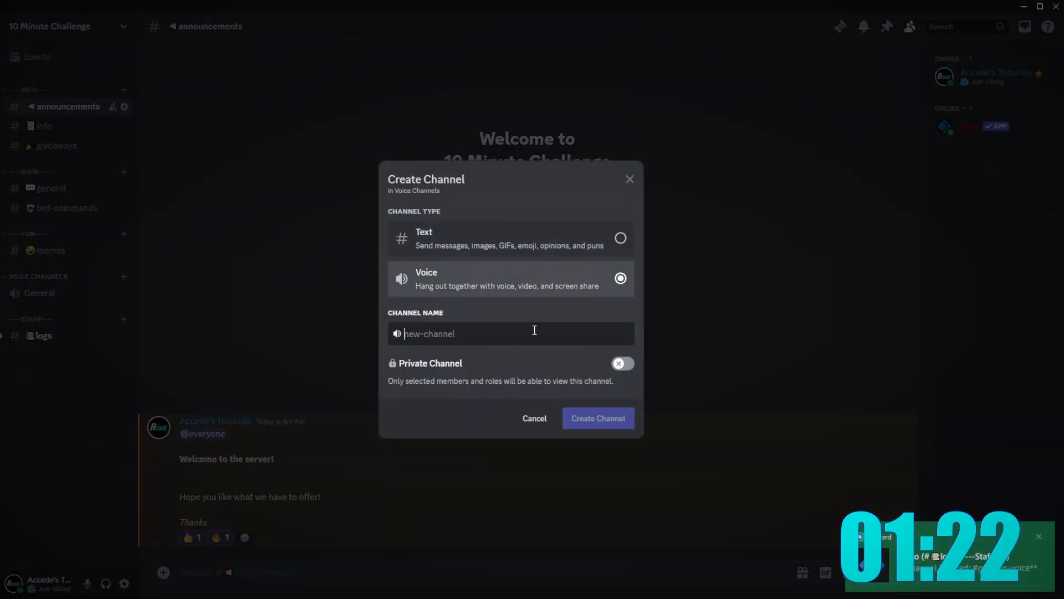
type("Gaming ")
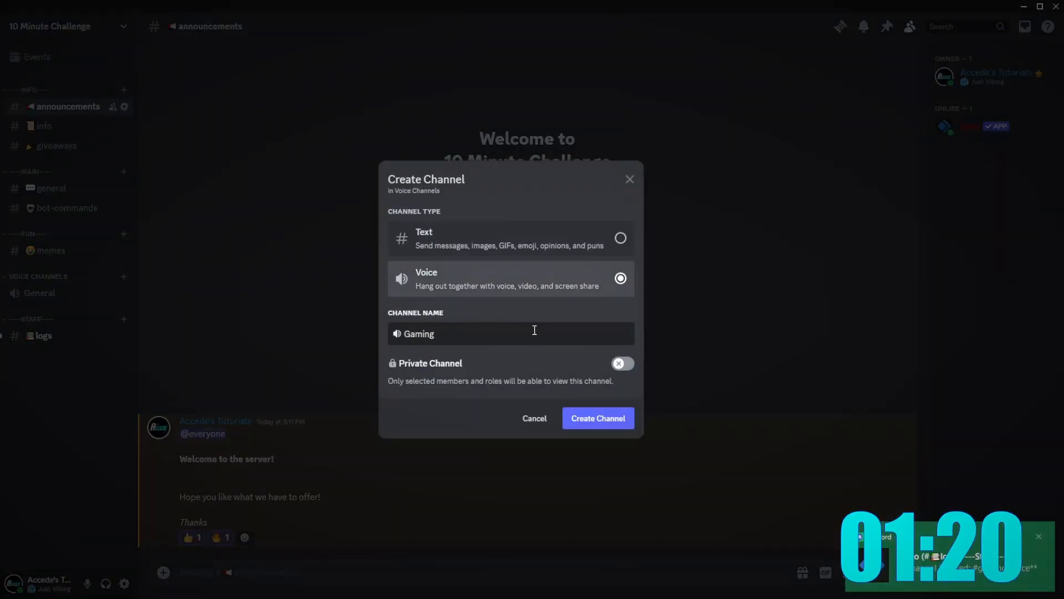
type("Voice")
key("Return")
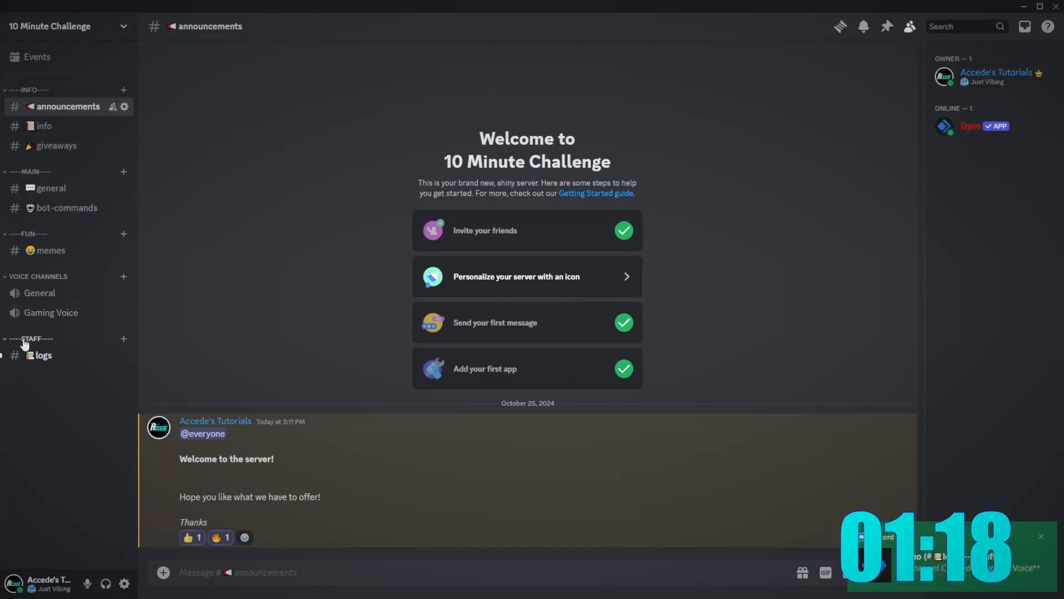
left_click(34, 355)
left_click(45, 126)
left_click(33, 106)
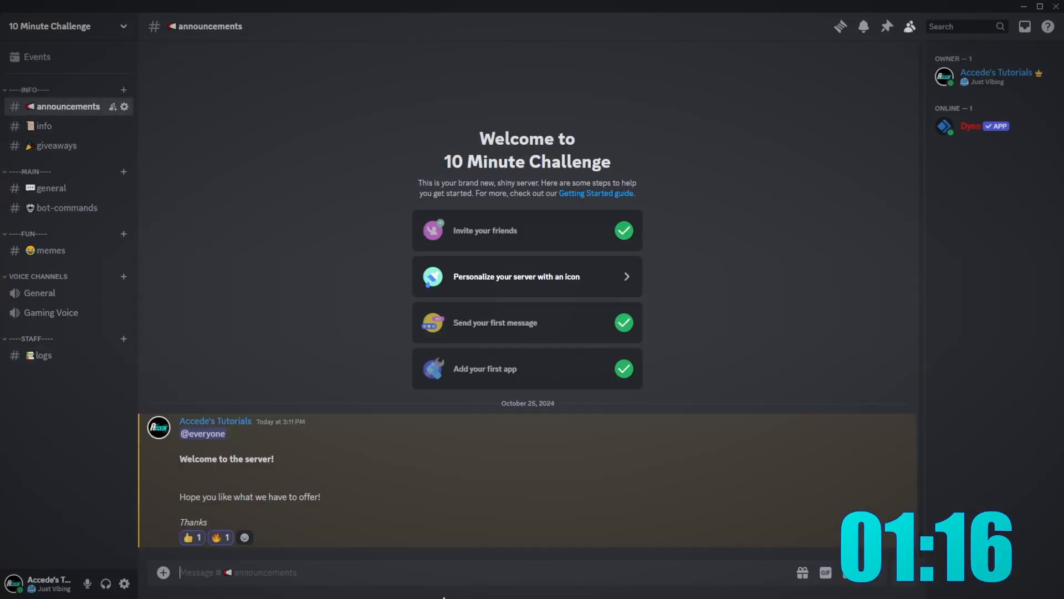
- Switch off Dyno's Reminders module in the dashboard
key("alt+Tab")
scroll(367, 372, "up", 5)
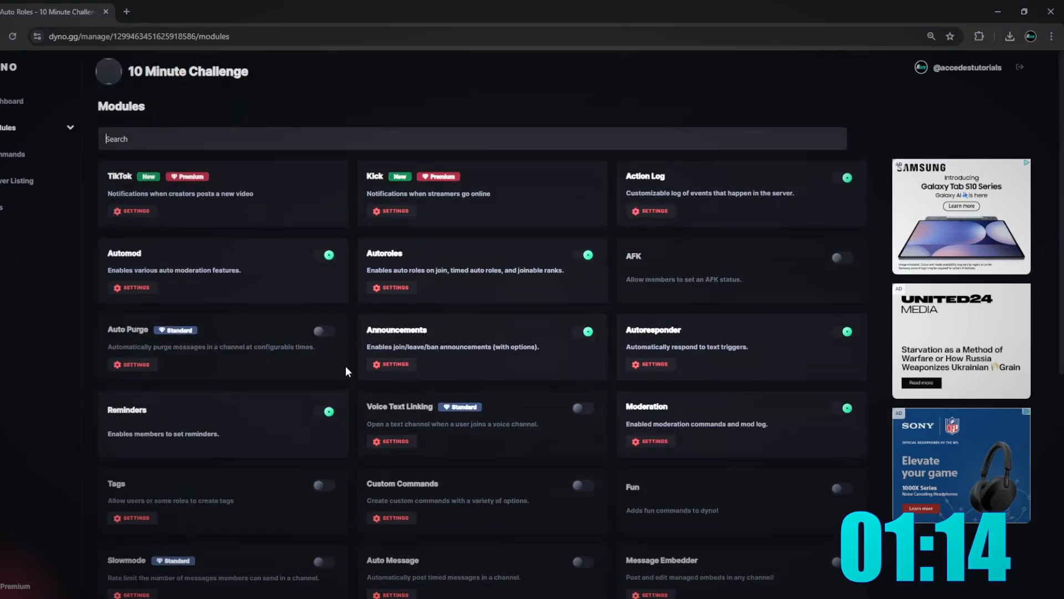
left_click(326, 411)
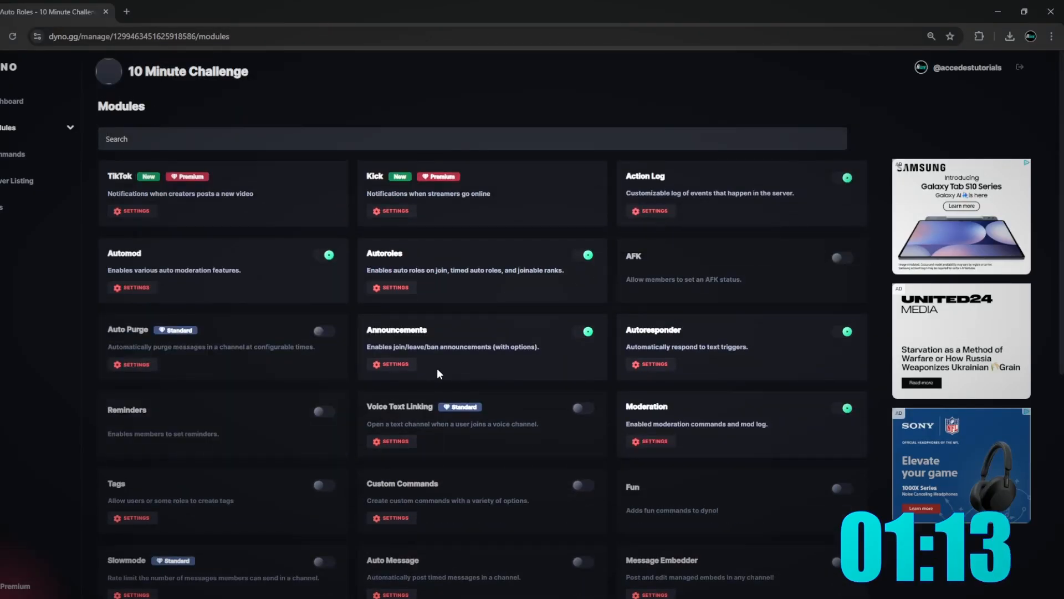
left_click(409, 363)
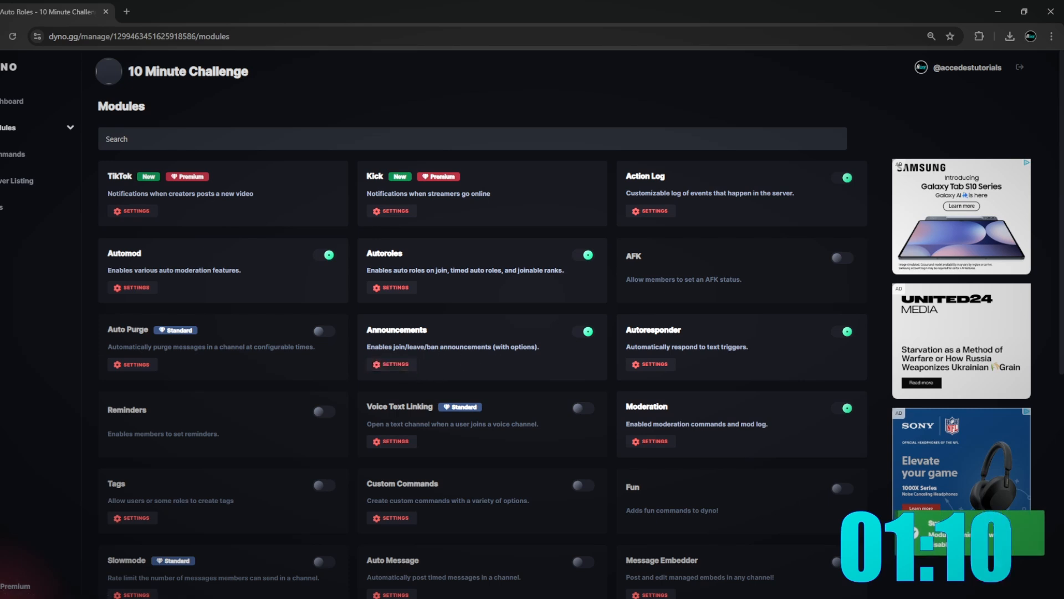
- Create a #welcome text channel in Discord
key("alt+Tab")
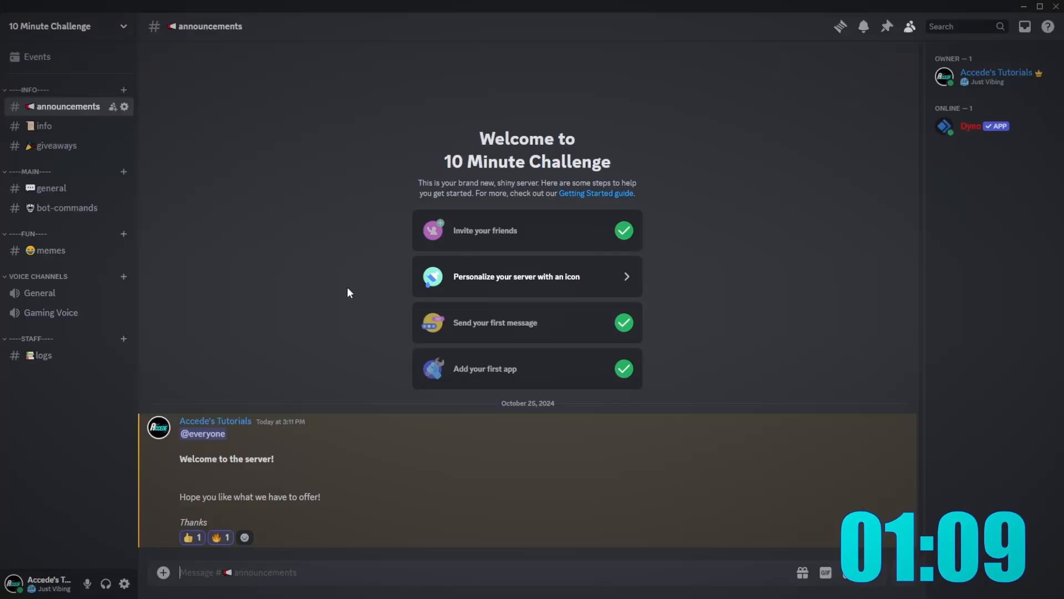
right_click(56, 394)
left_click(88, 428)
type("welc")
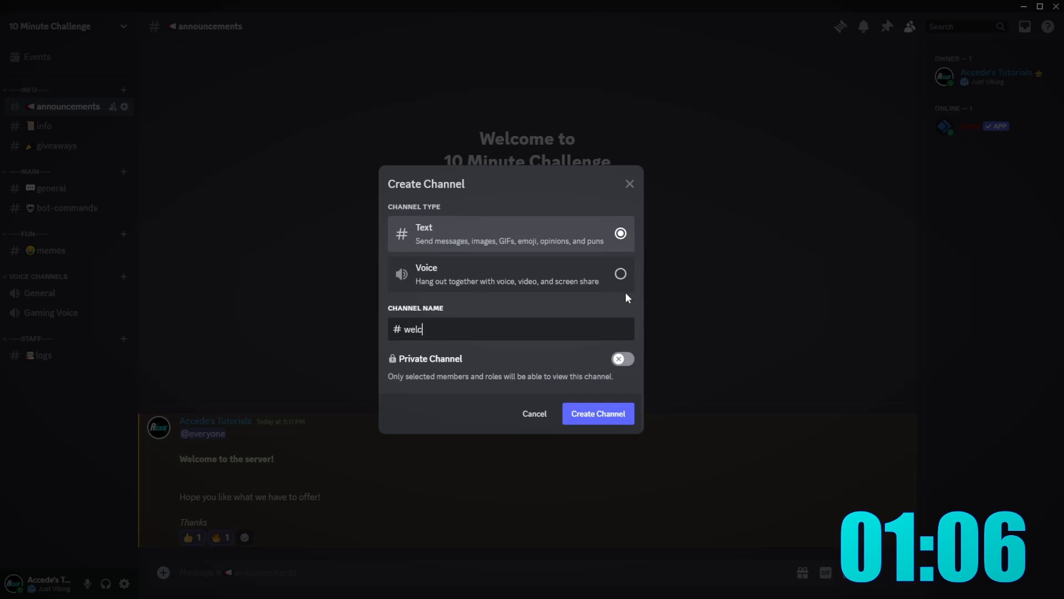
type("ome")
key("Return")
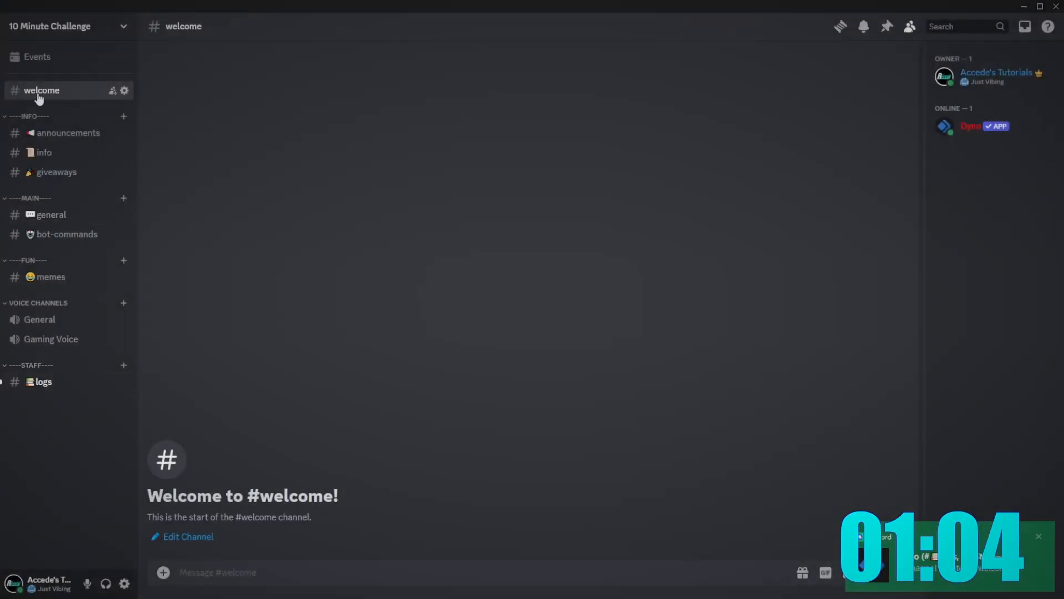
right_click(42, 91)
left_click(304, 587)
left_click(324, 597)
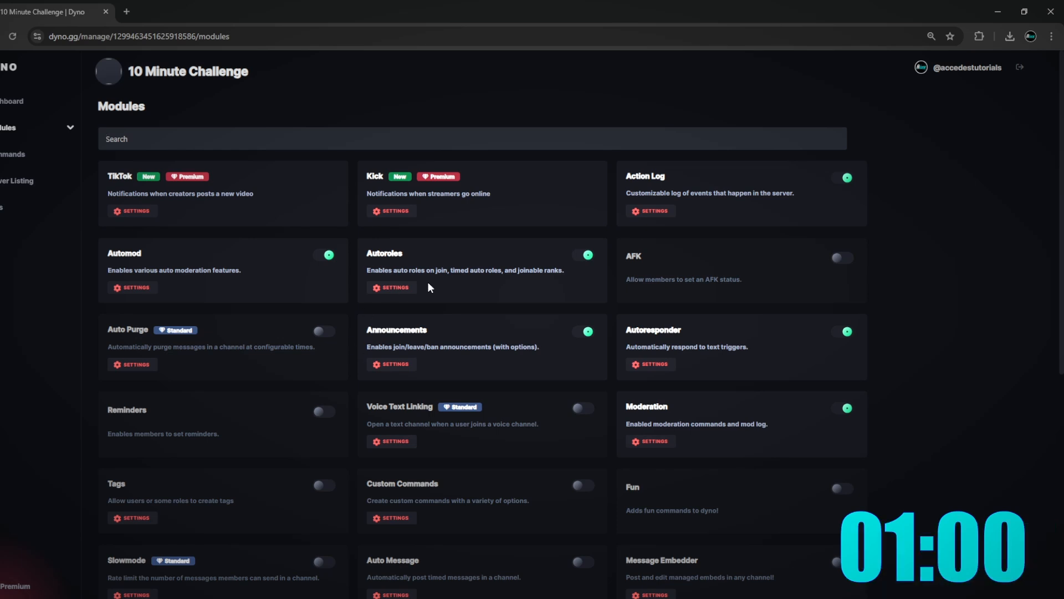
- Set Dyno Announcements to #welcome with join and leave messages enabled
left_click(393, 365)
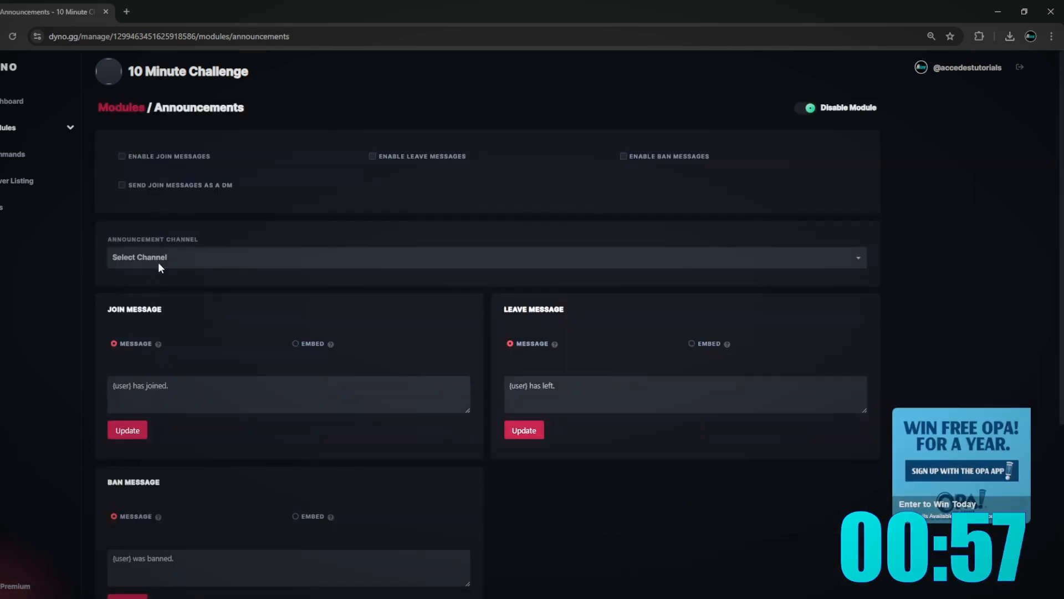
left_click(158, 262)
scroll(186, 332, "down", 5)
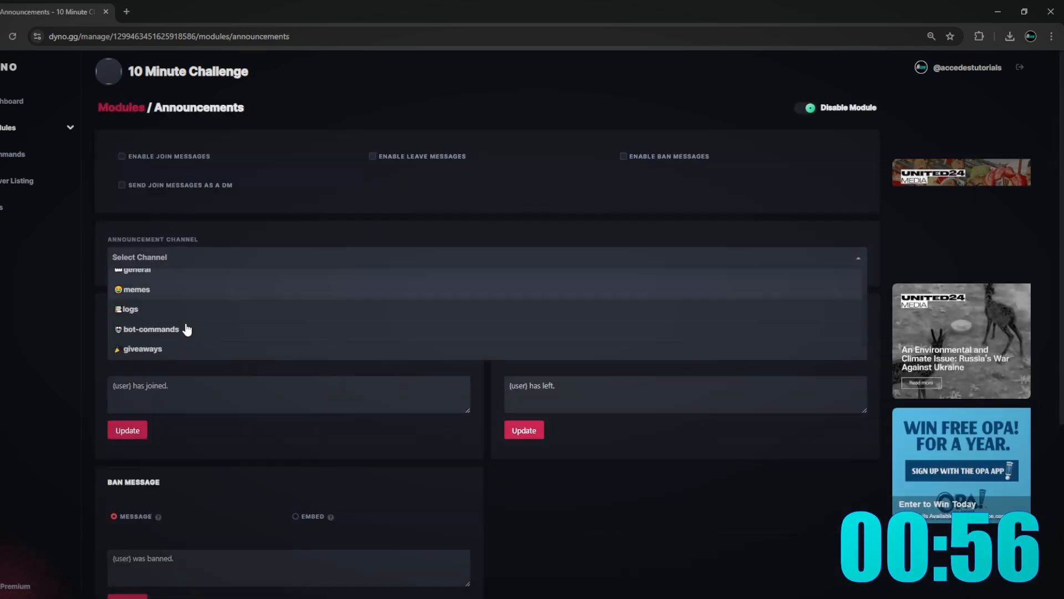
left_click(183, 294)
scroll(278, 277, "up", 1)
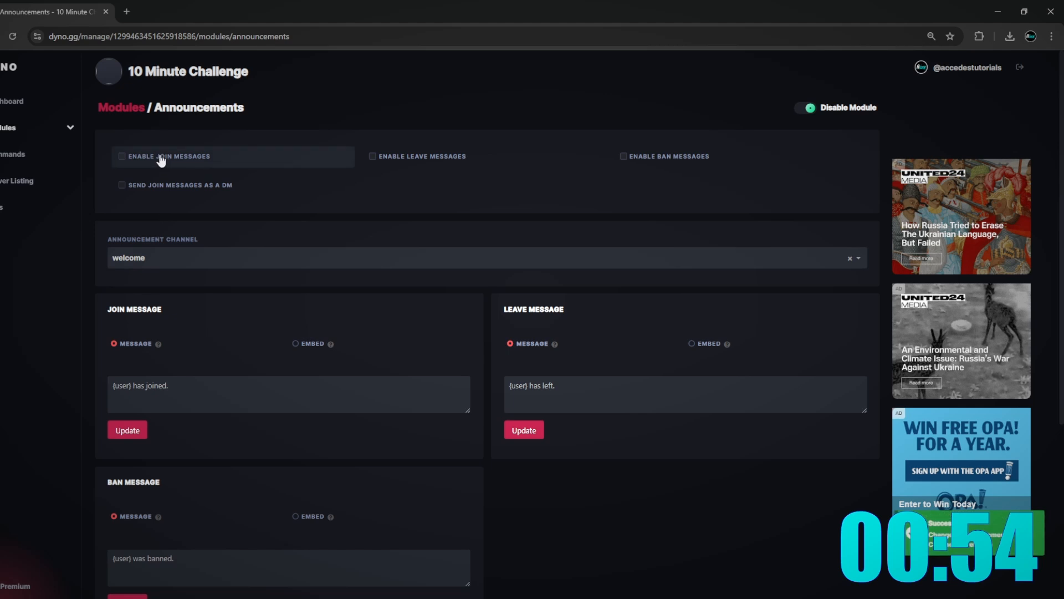
left_click(161, 156)
left_click(427, 157)
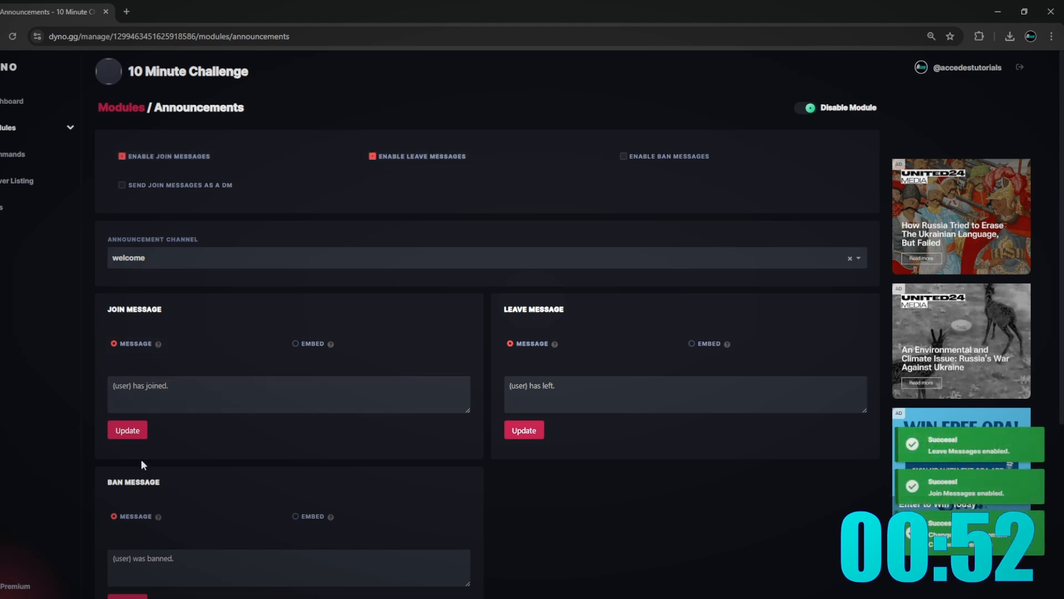
scroll(532, 399, "down", 5)
scroll(594, 428, "up", 5)
left_click(35, 104)
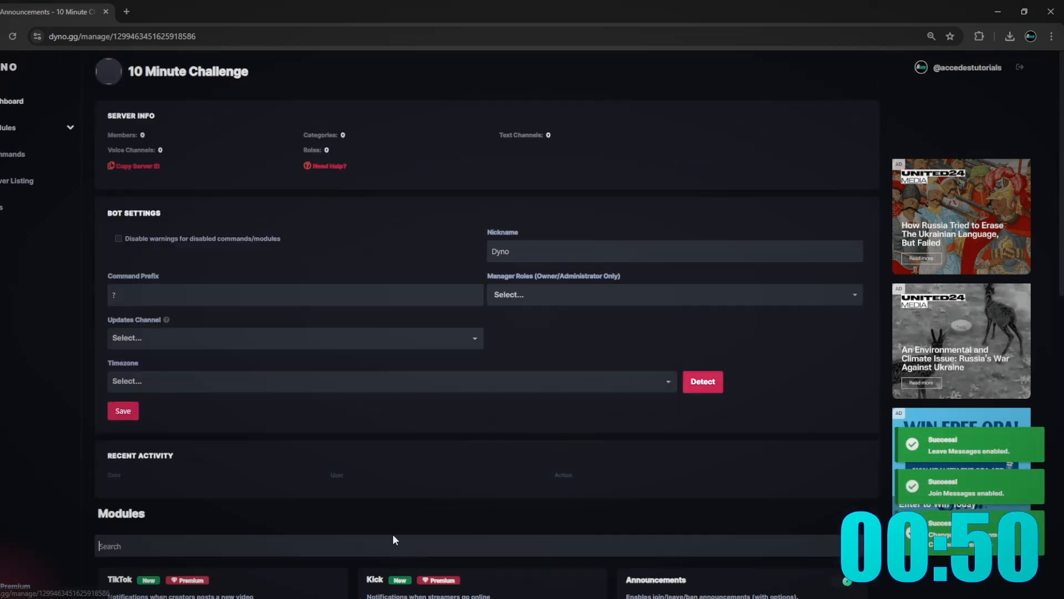
key("alt+Tab")
right_click(74, 96)
- Rename the welcome channel to 👋-welcome and save
left_click(111, 221)
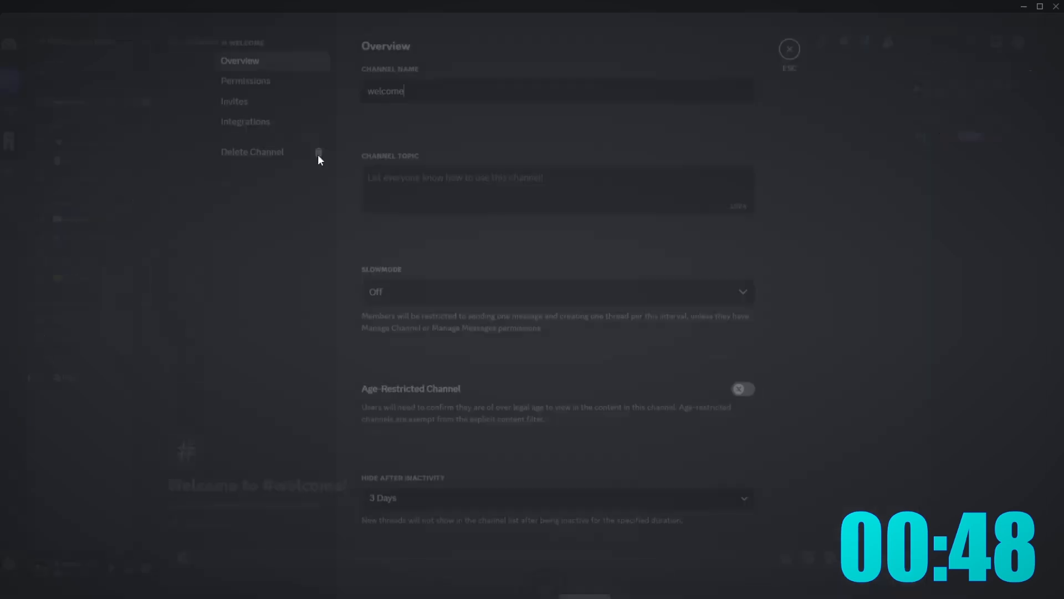
left_click(374, 105)
key("super+period")
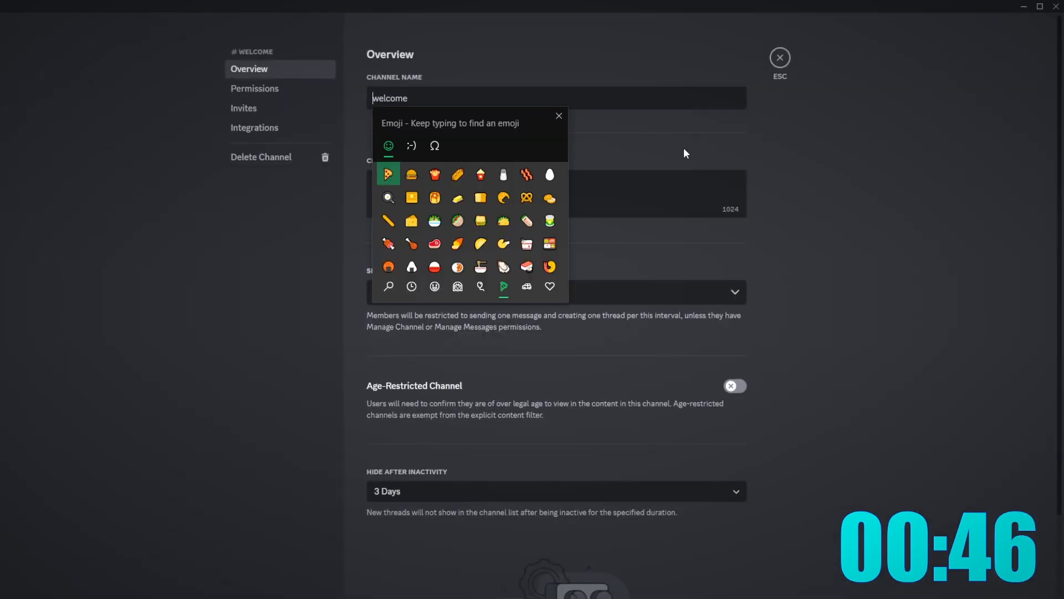
type("wave")
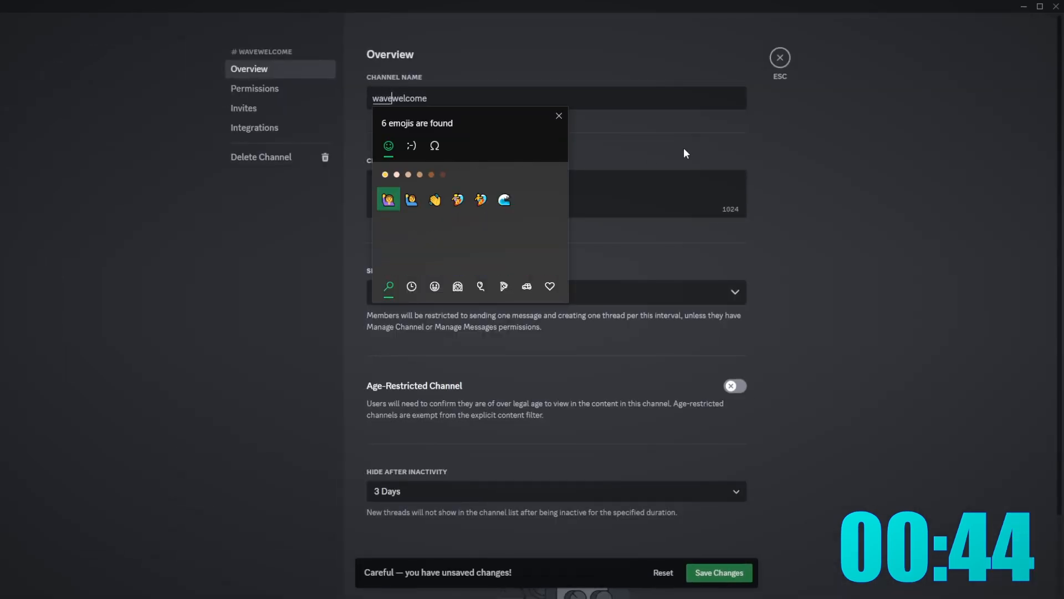
left_click(435, 200)
key("Escape")
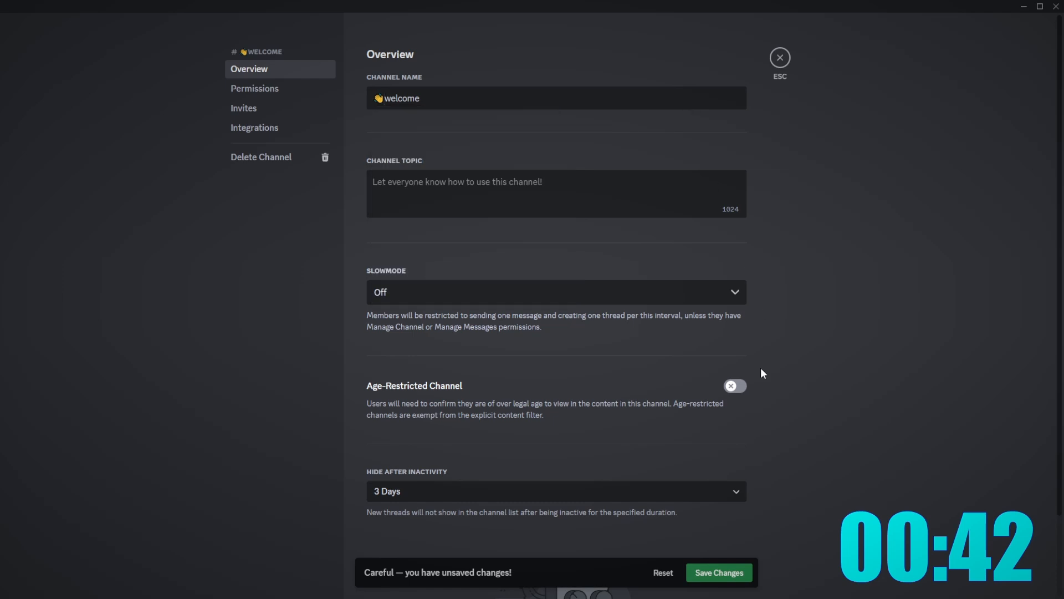
type("-")
left_click(720, 574)
- Give the channel the topic 'Welcome channel' and save
left_click(604, 185)
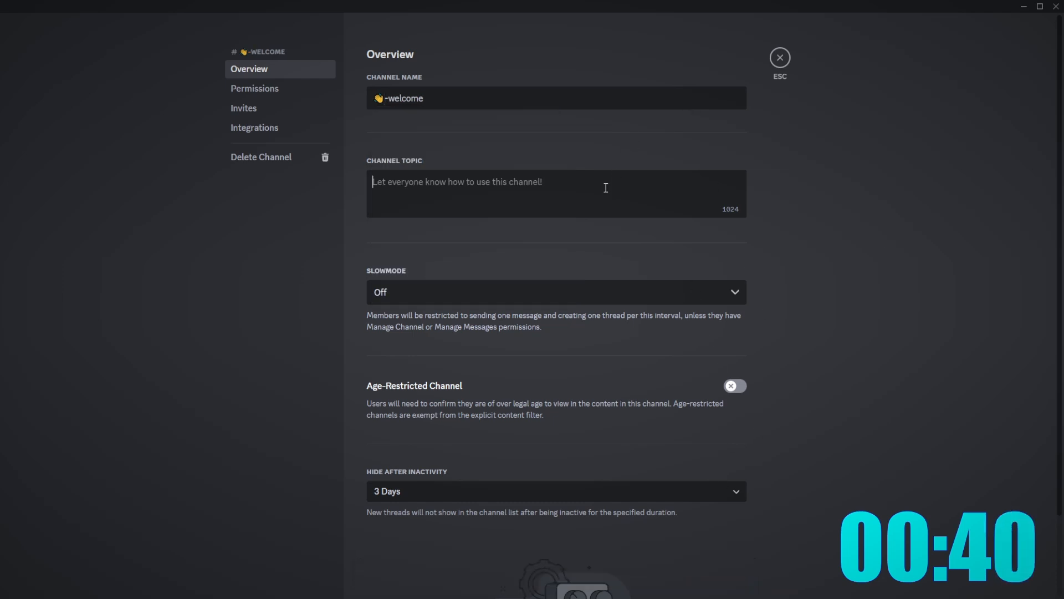
type("Welcome channel")
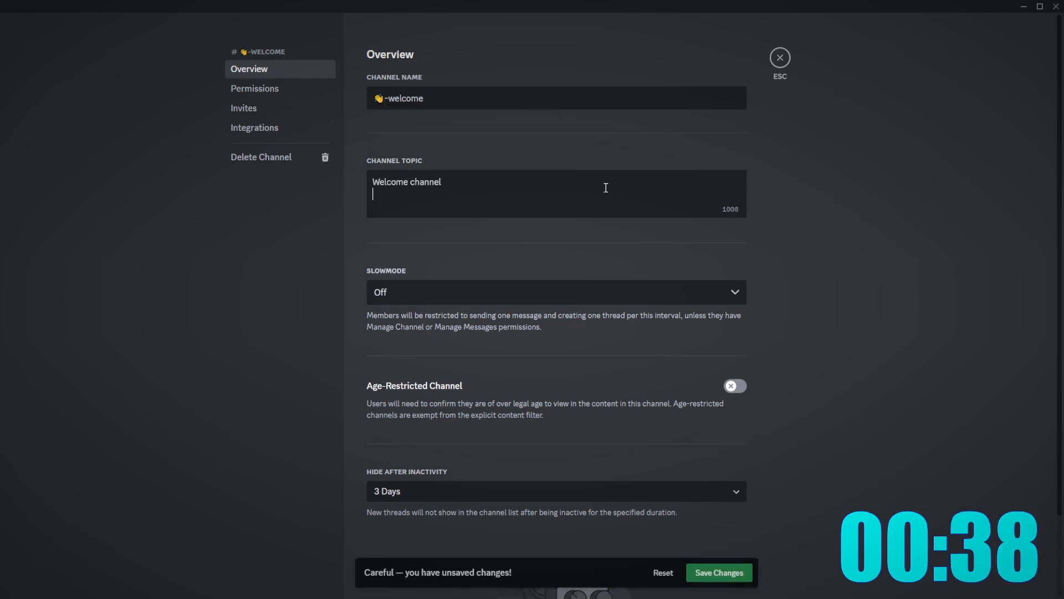
left_click(719, 572)
left_click(779, 58)
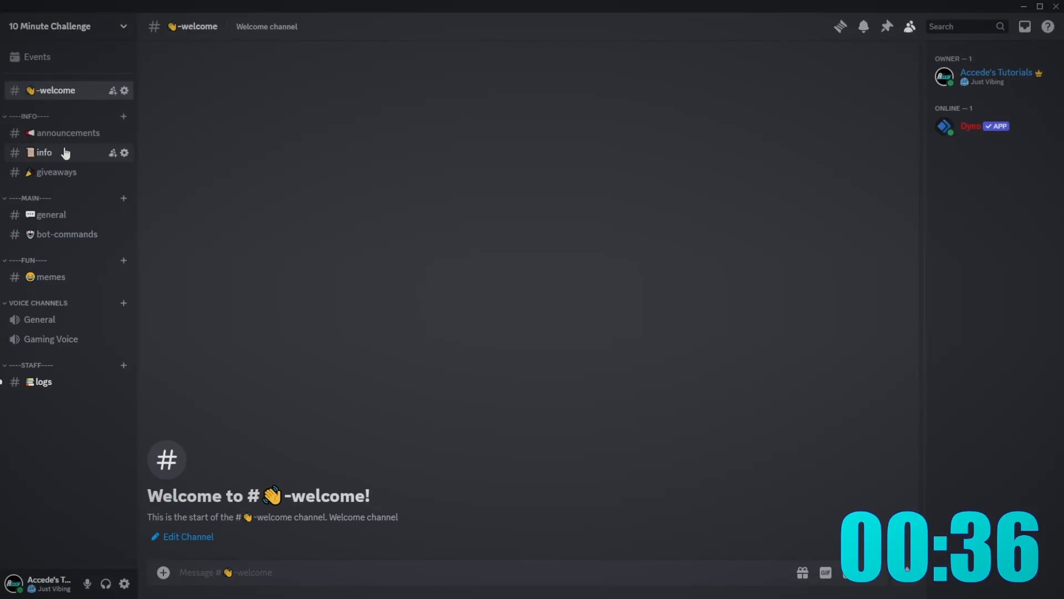
- Create a voice channel named Afk
left_click(105, 26)
left_click(85, 102)
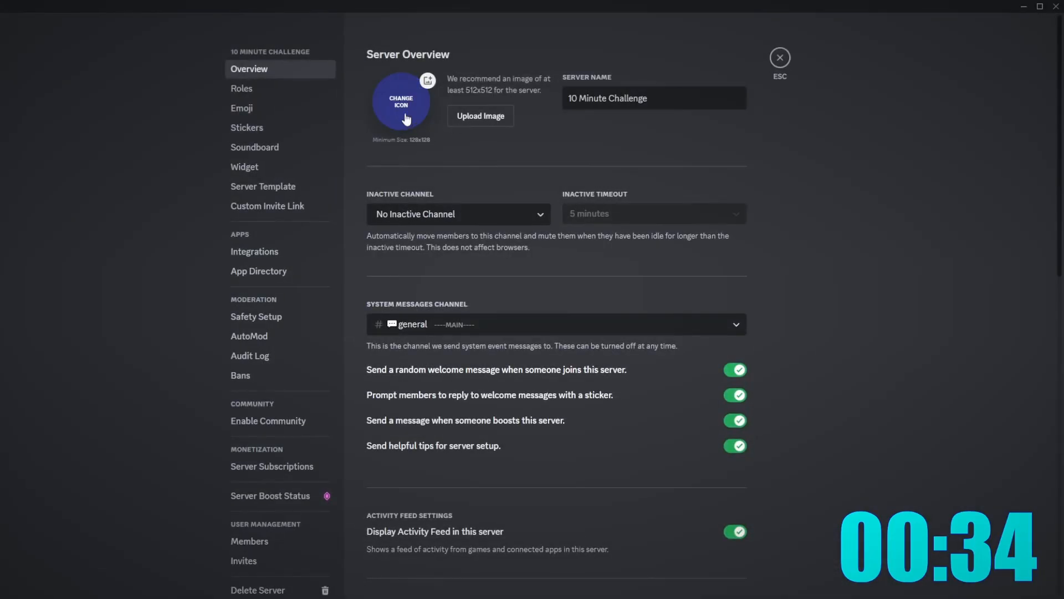
left_click(521, 216)
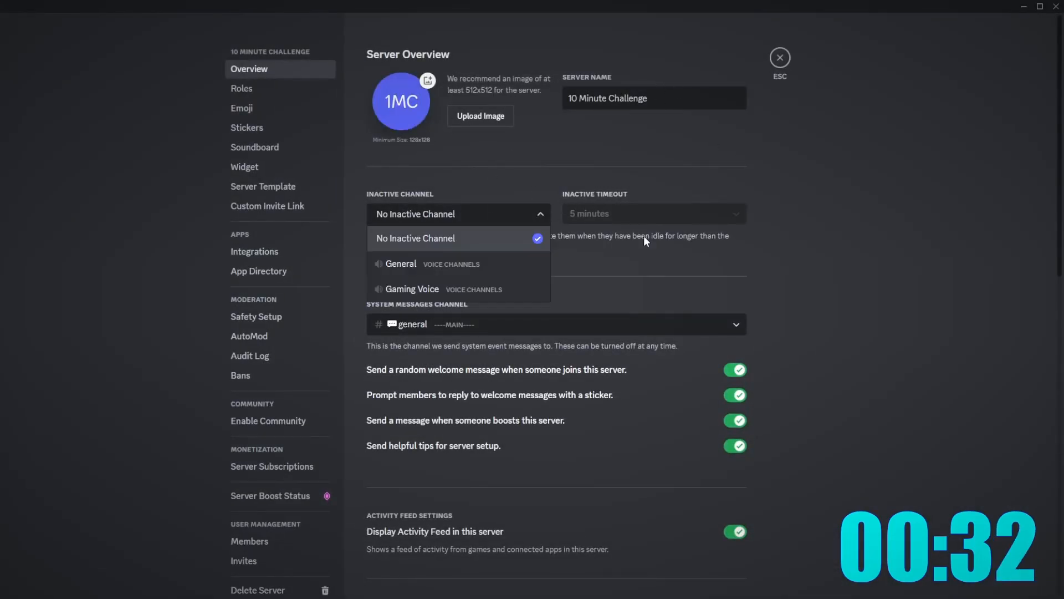
left_click(780, 57)
left_click(123, 302)
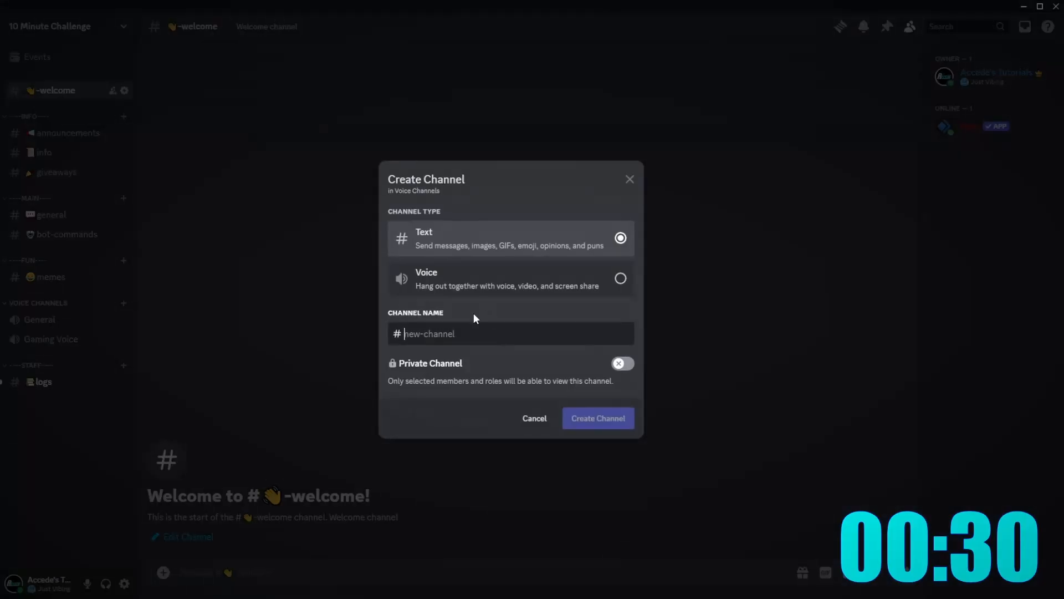
left_click(468, 298)
left_click(464, 333)
type("Afk")
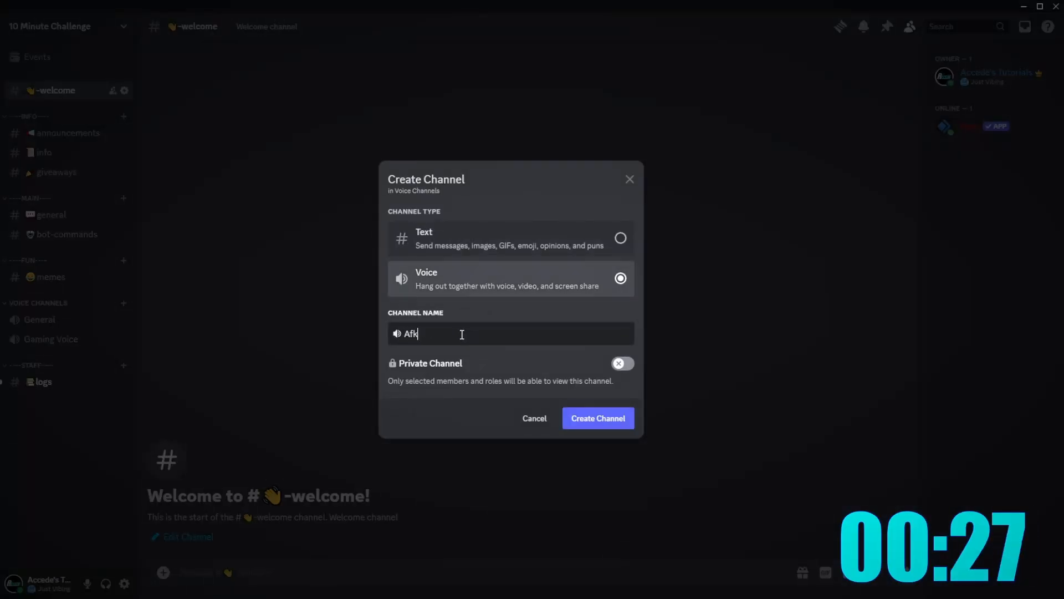
key("Return")
- Set Afk as the inactive channel with a 5-minute timeout, save, and open Integrations
left_click(73, 29)
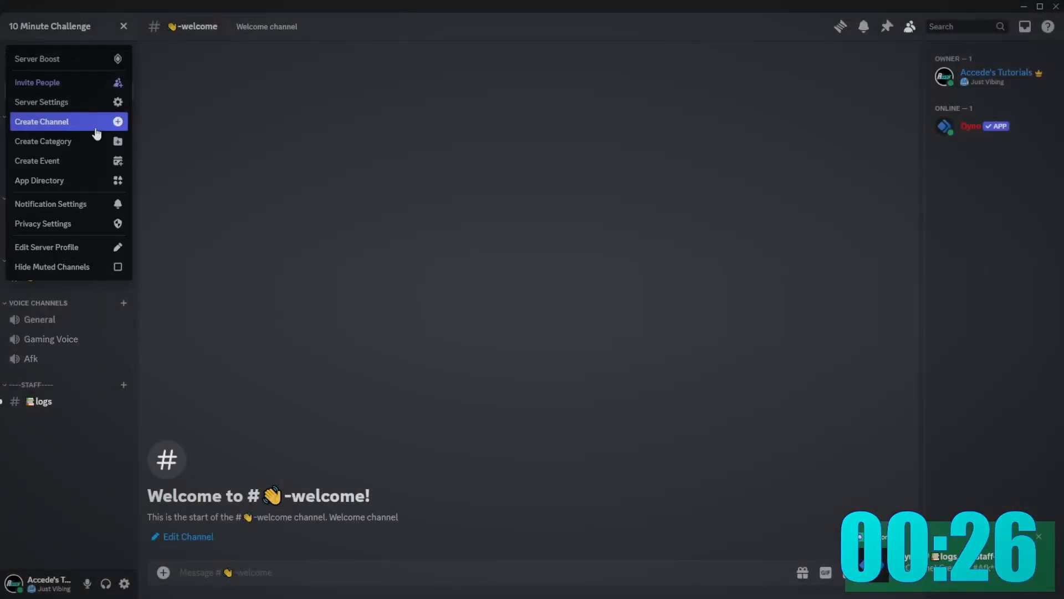
left_click(83, 100)
left_click(459, 214)
left_click(391, 311)
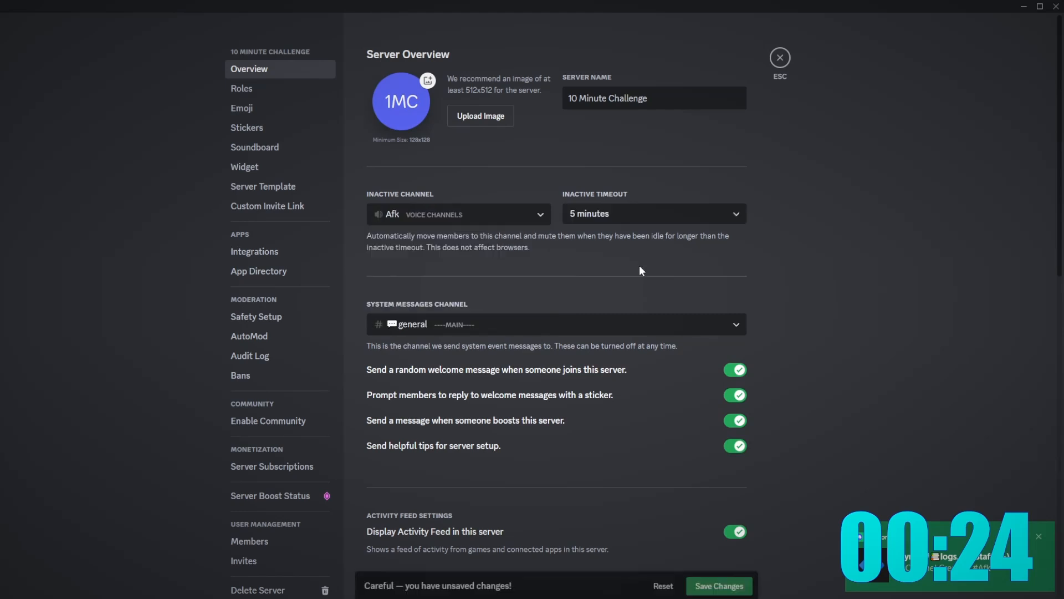
left_click(738, 579)
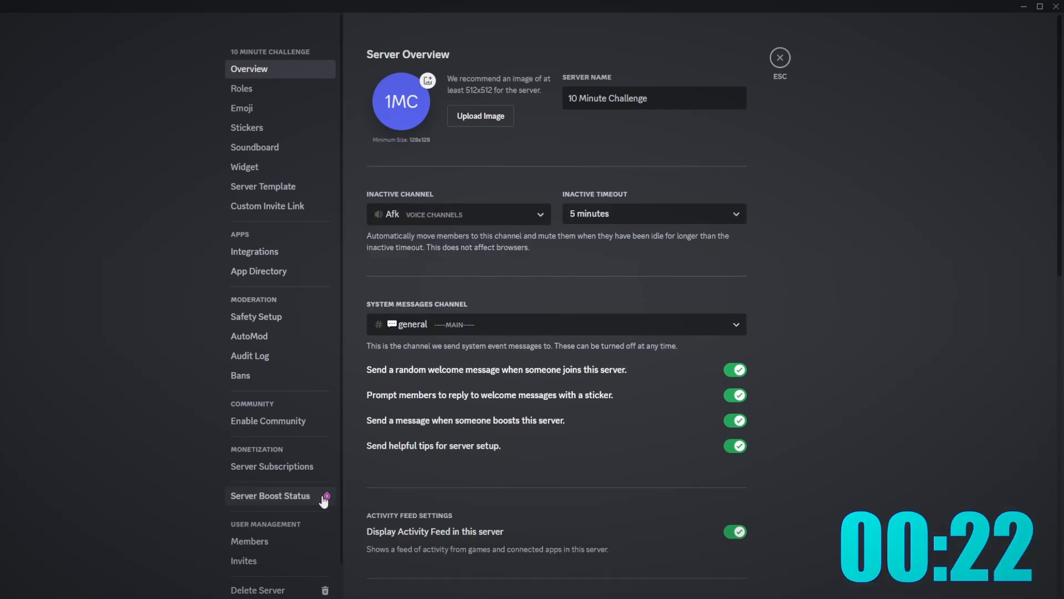
left_click(263, 495)
left_click(274, 254)
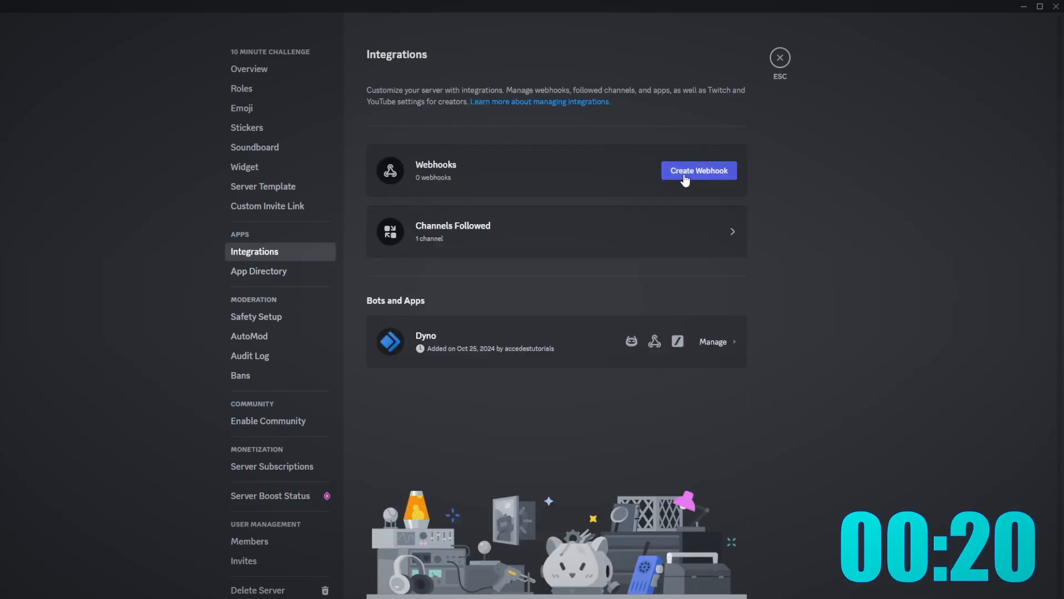
- Create a new webhook, rename it 'Rules', and save the change
left_click(686, 173)
left_click(676, 233)
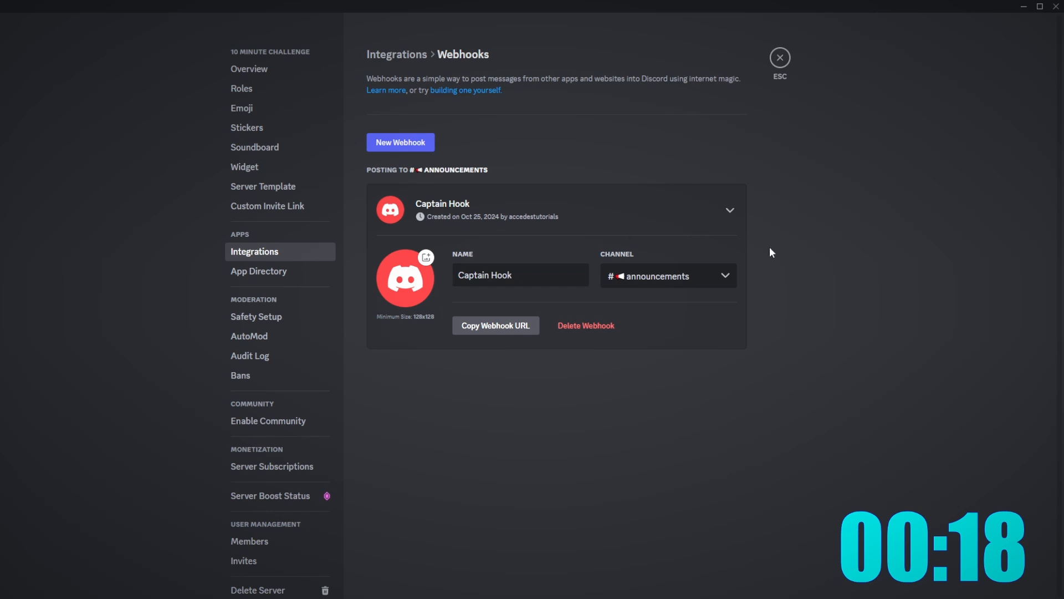
left_click(535, 267)
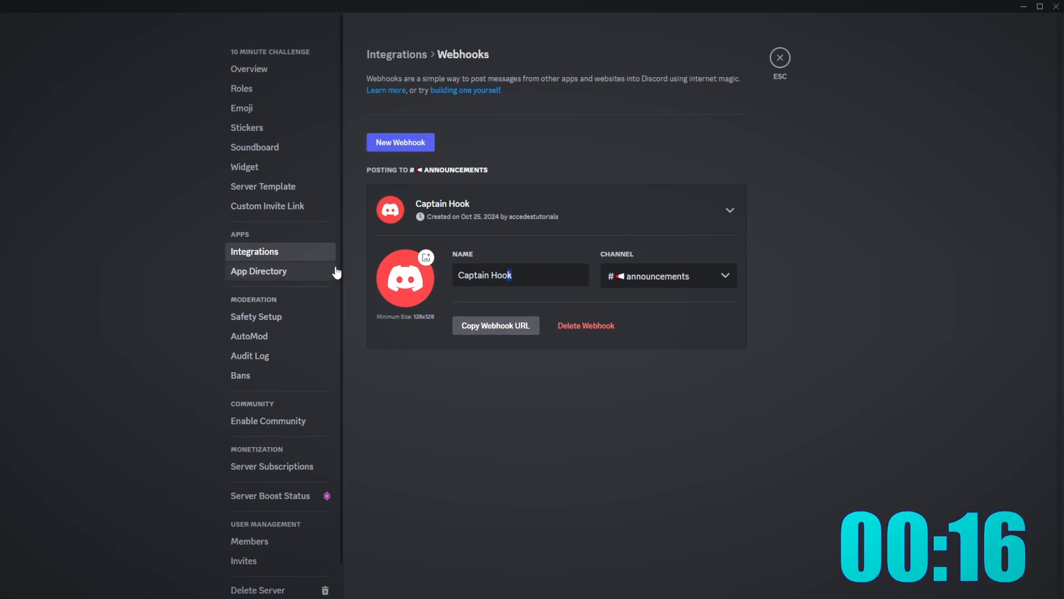
left_click_drag(493, 277, 426, 300)
type("Rules")
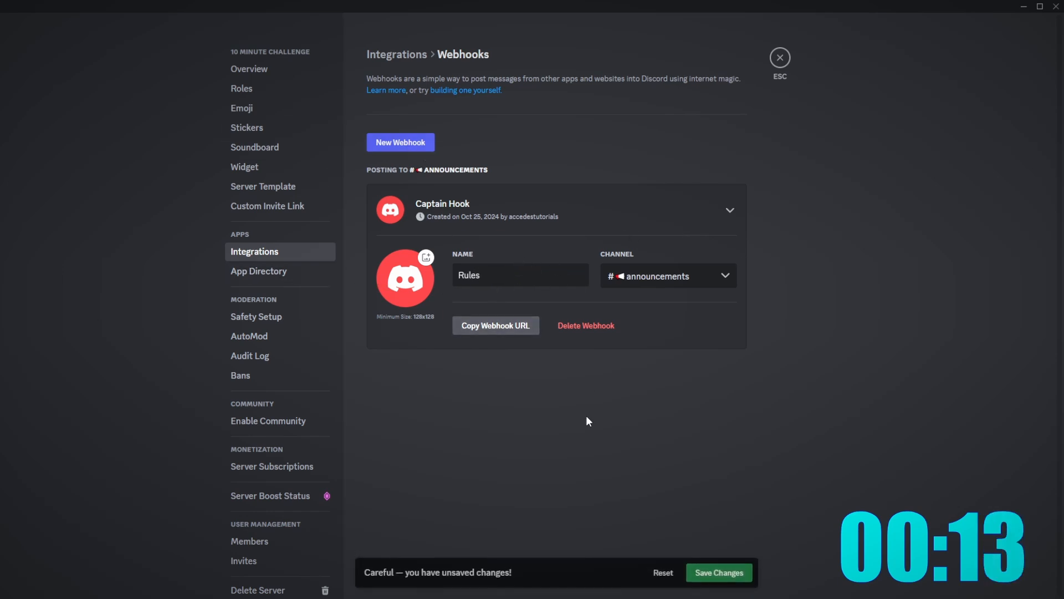
left_click(718, 572)
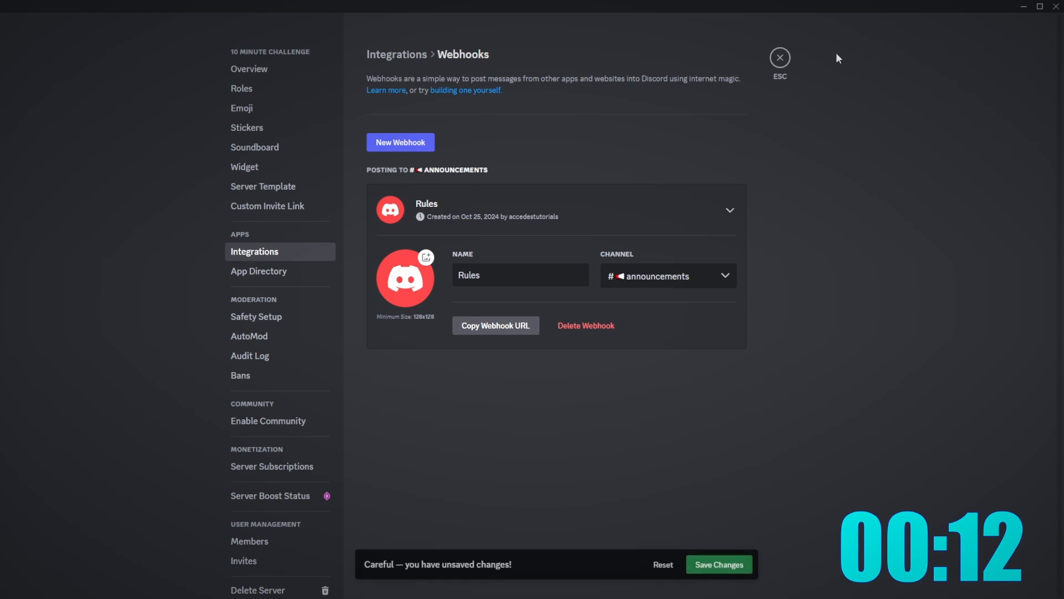
key("Escape")
- Create a 'rules' text channel and move it to the top of the INFO category
right_click(40, 525)
left_click(78, 539)
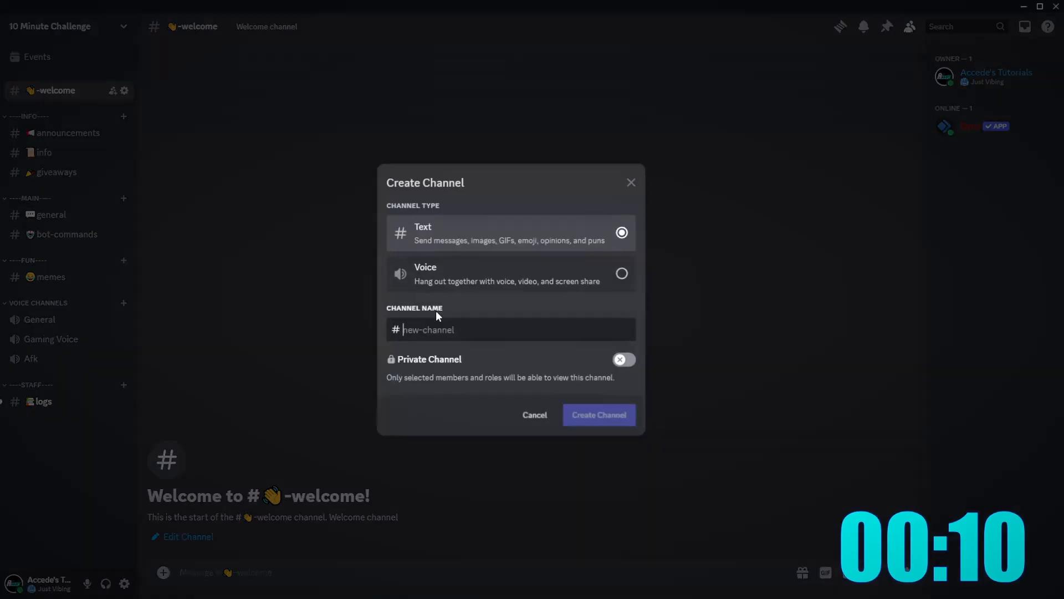
type("rules")
key("Return")
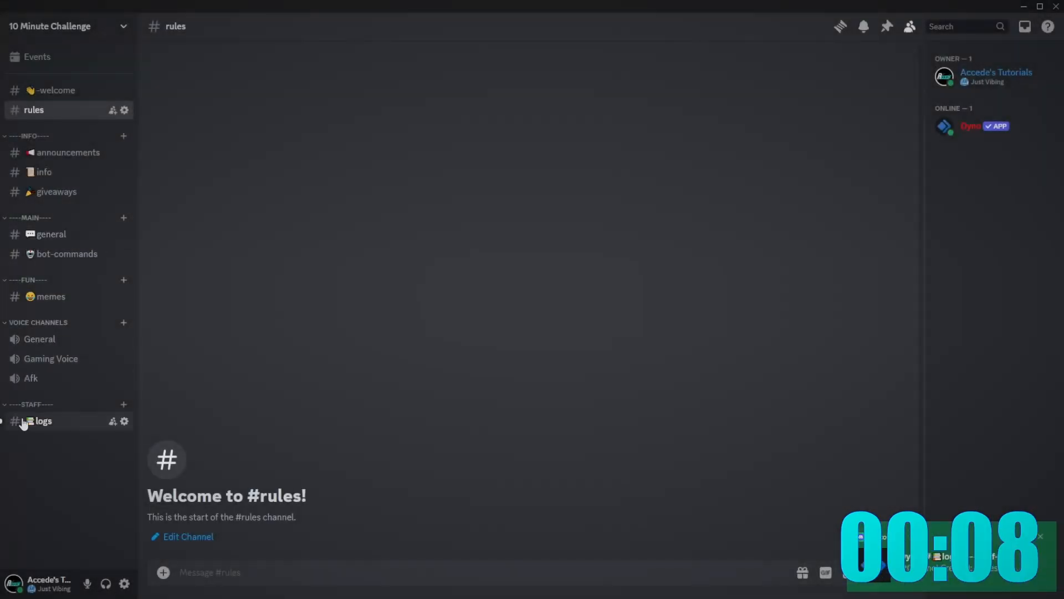
left_click_drag(71, 162, 63, 183)
left_click_drag(41, 105, 47, 135)
- Open the rules channel's settings to check its name, then close them
right_click(48, 136)
left_click(83, 260)
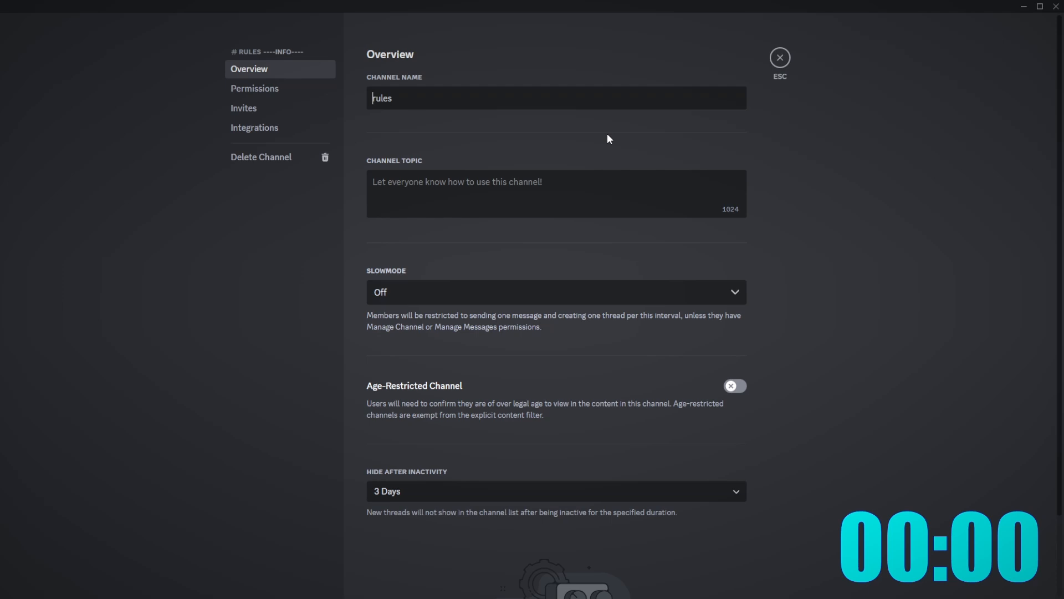
key("End")
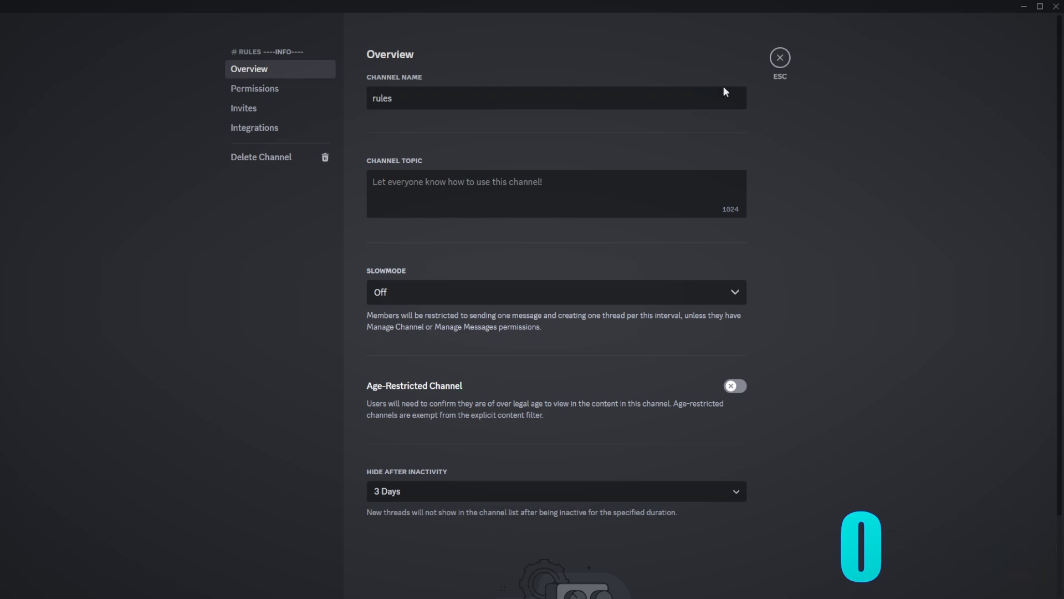
left_click(789, 62)
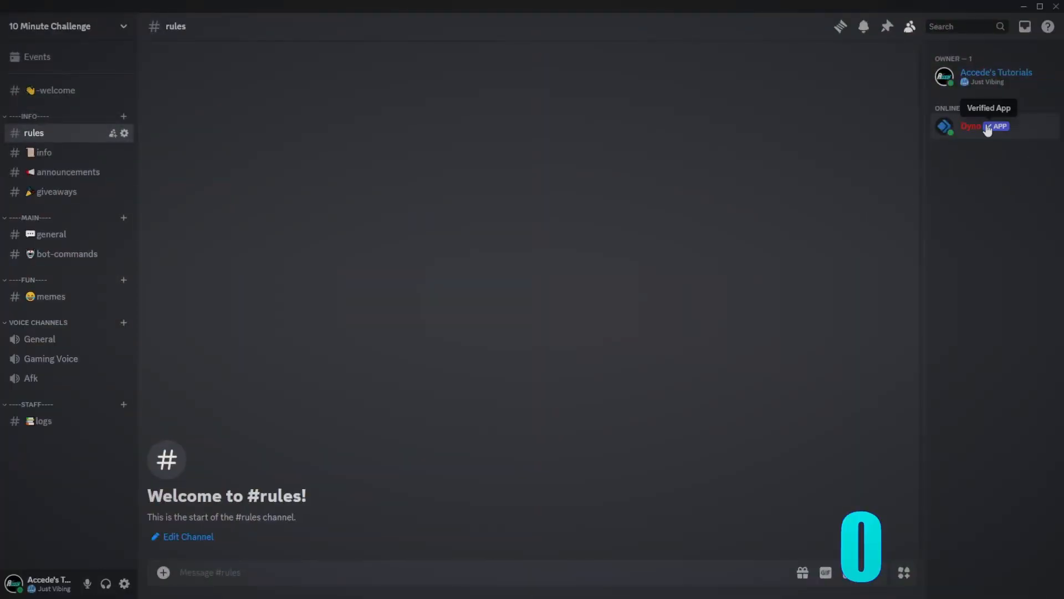
left_click(986, 128)
left_click(988, 163)
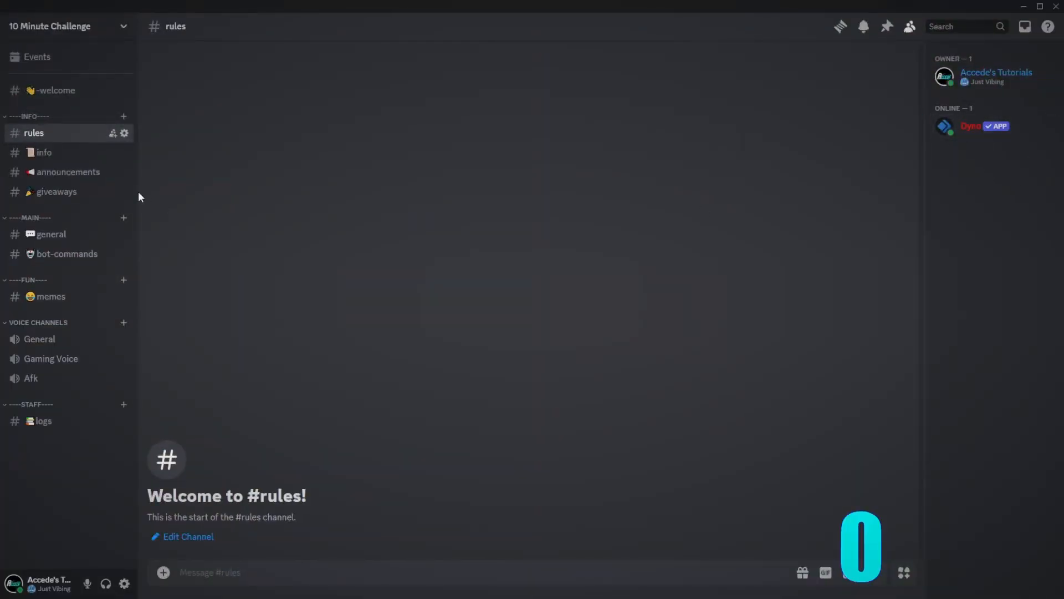
left_click(53, 235)
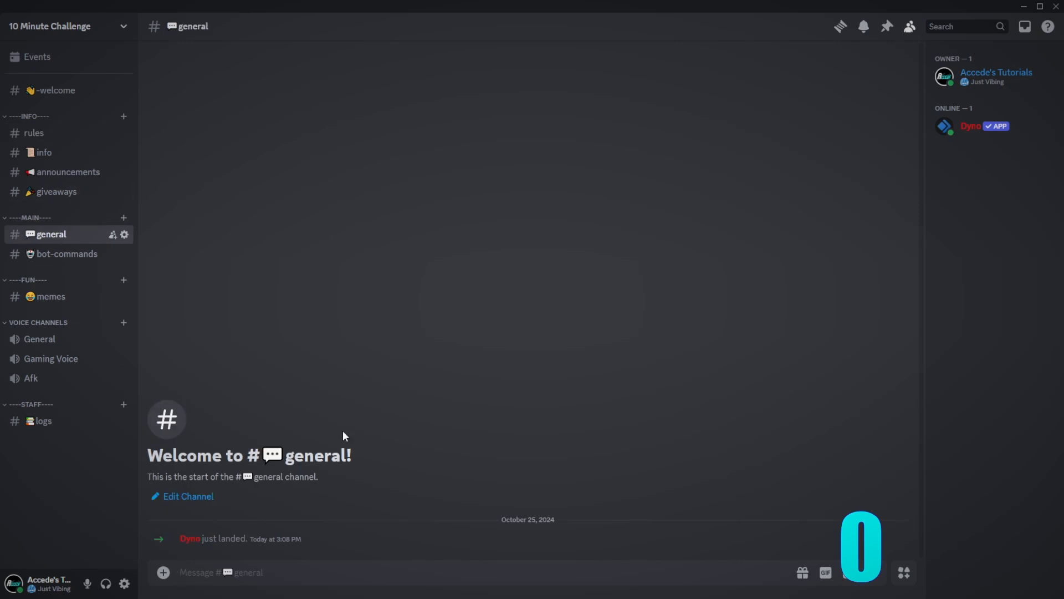
left_click(78, 191)
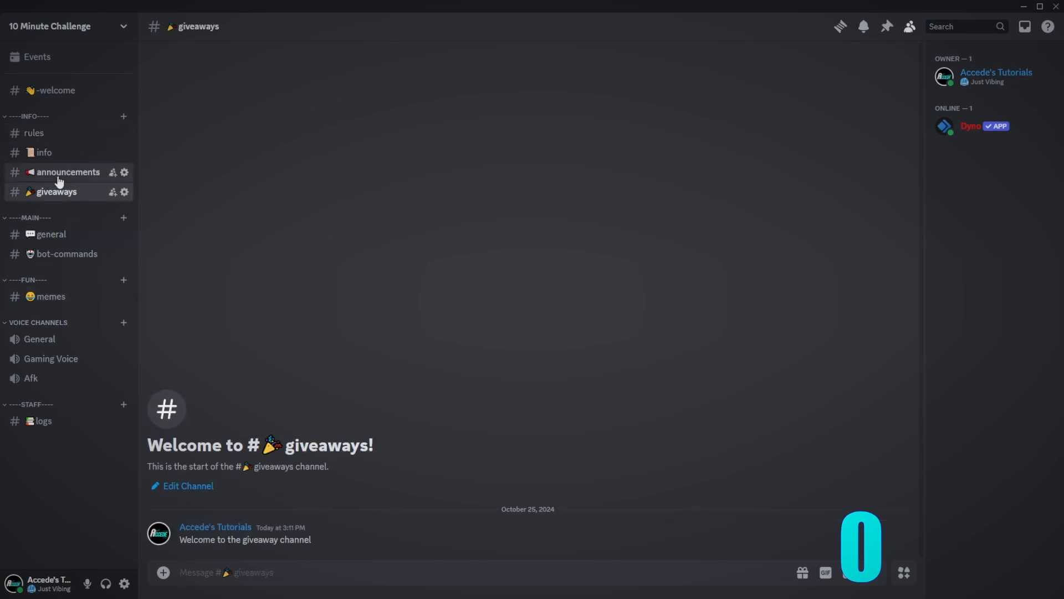
left_click(59, 173)
right_click(59, 174)
left_click(50, 303)
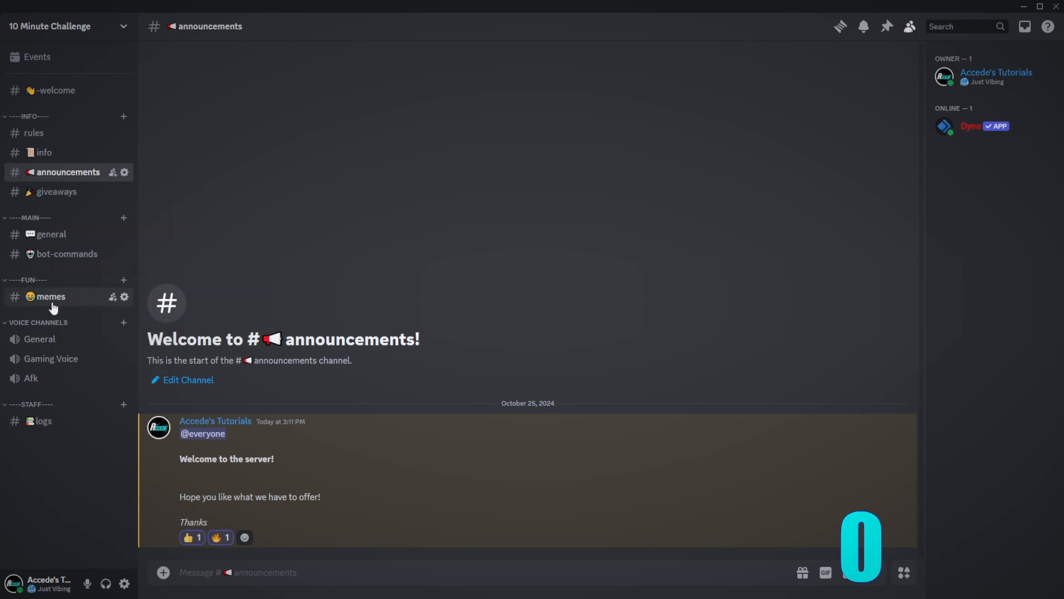
left_click(70, 240)
- Preview the server as a role, checking info, announcements, rules and welcome, then exit the preview
left_click(42, 27)
left_click(65, 103)
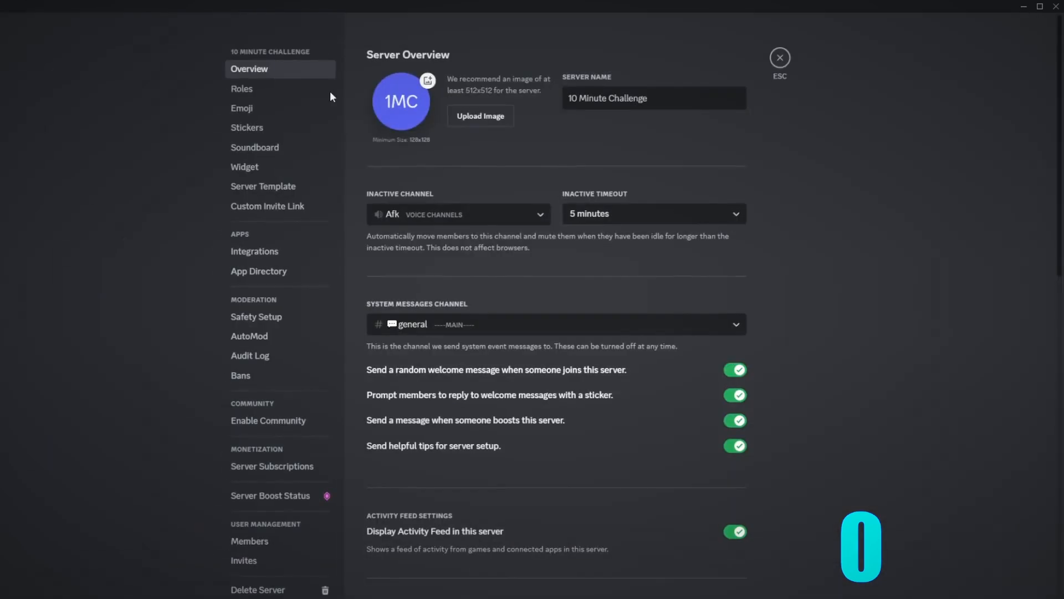
left_click(242, 88)
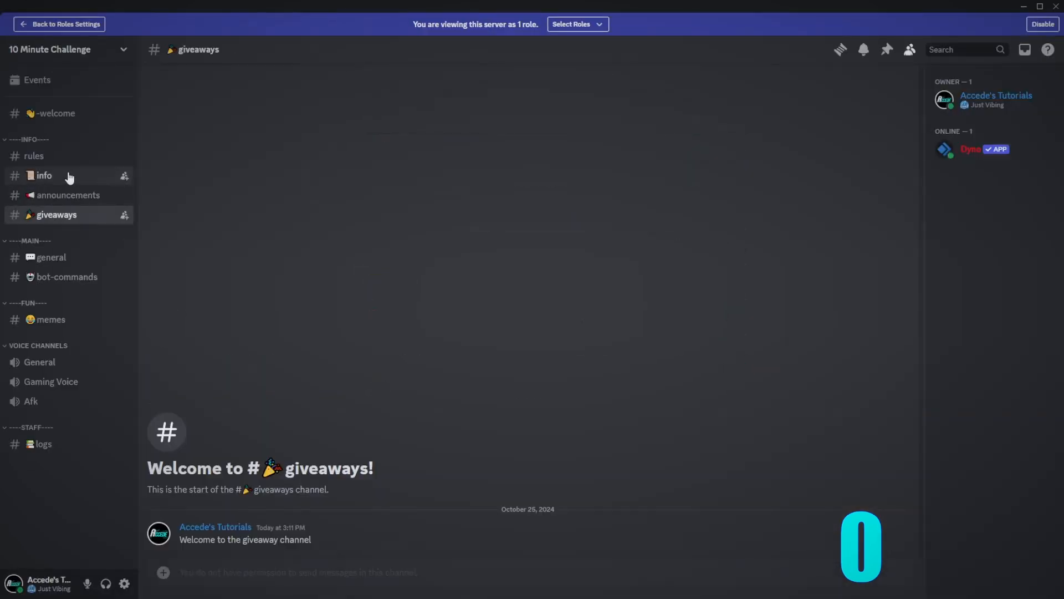
left_click(67, 175)
left_click(71, 206)
left_click(83, 178)
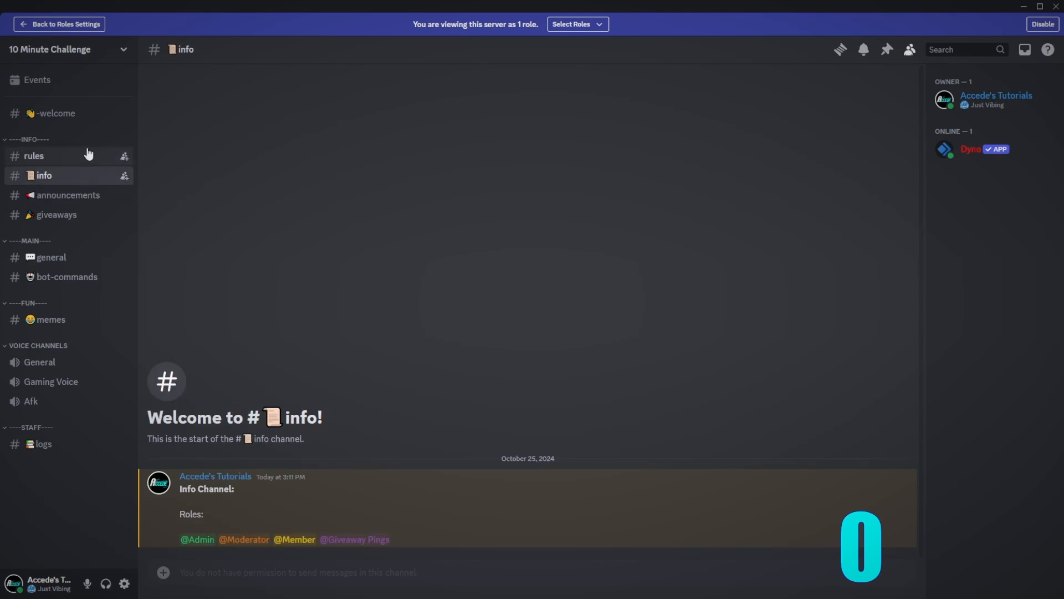
left_click(80, 157)
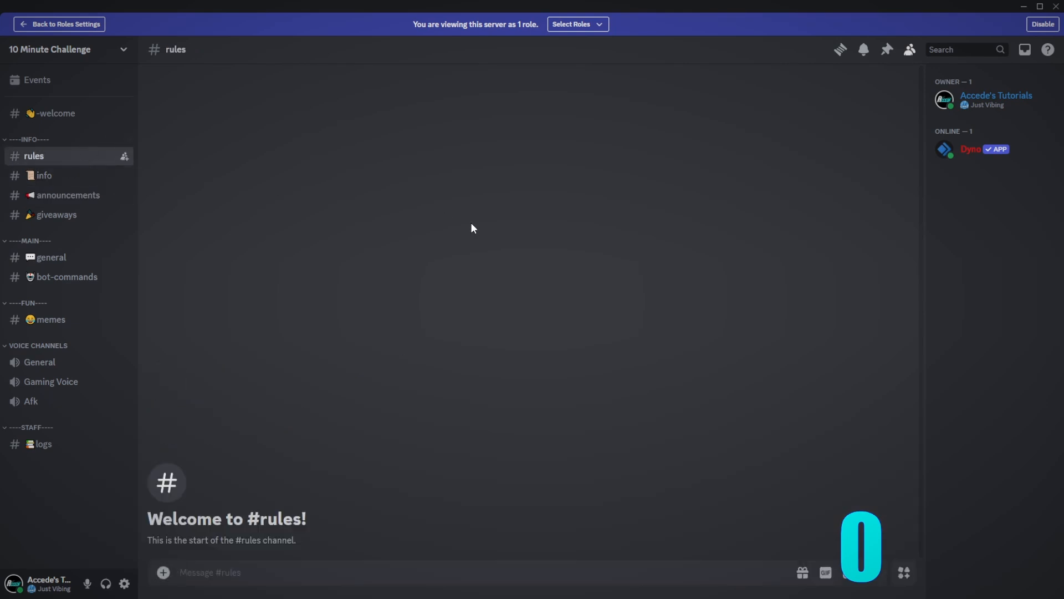
left_click(77, 114)
left_click(77, 156)
left_click(83, 116)
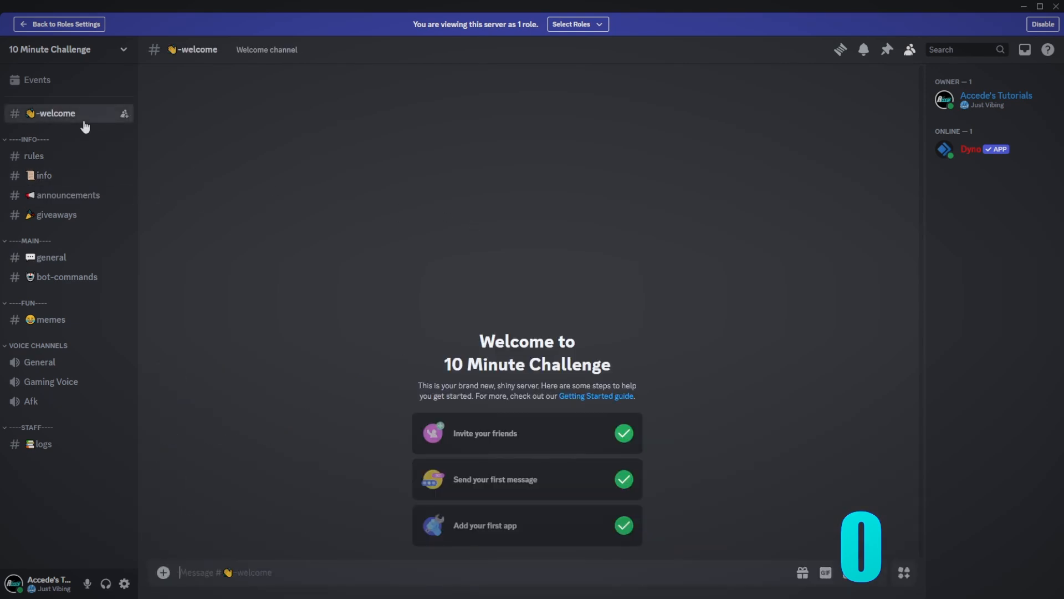
left_click(1042, 25)
left_click(970, 126)
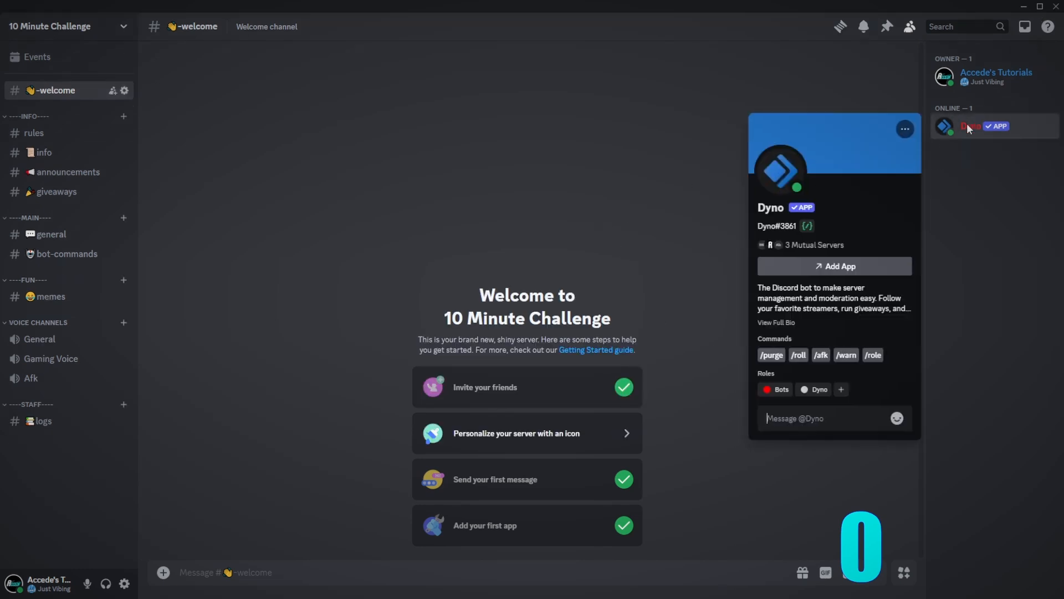
left_click(970, 126)
left_click(37, 422)
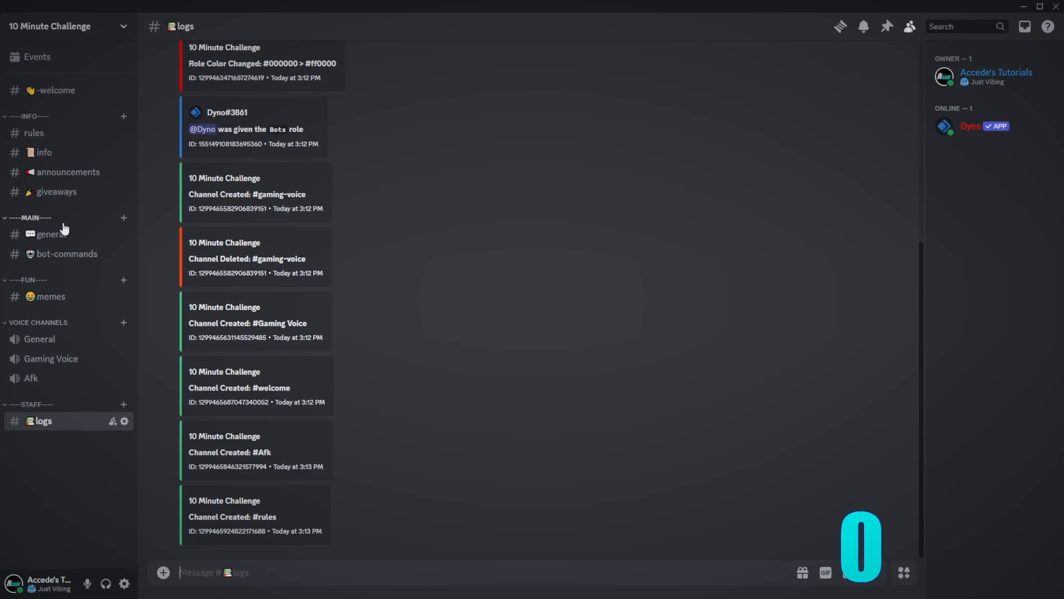
left_click(64, 172)
left_click(64, 91)
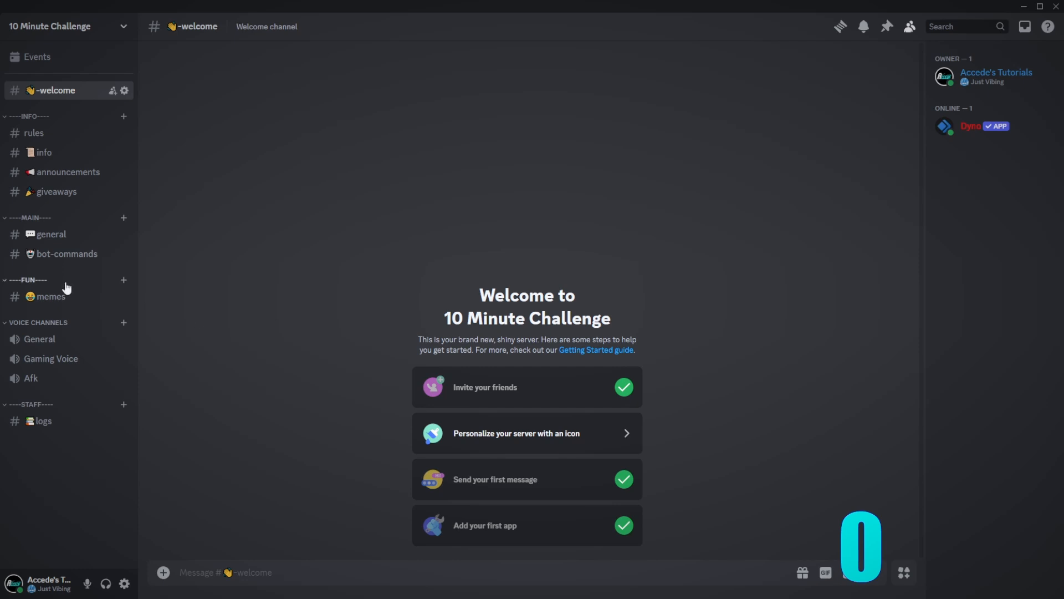
left_click(73, 236)
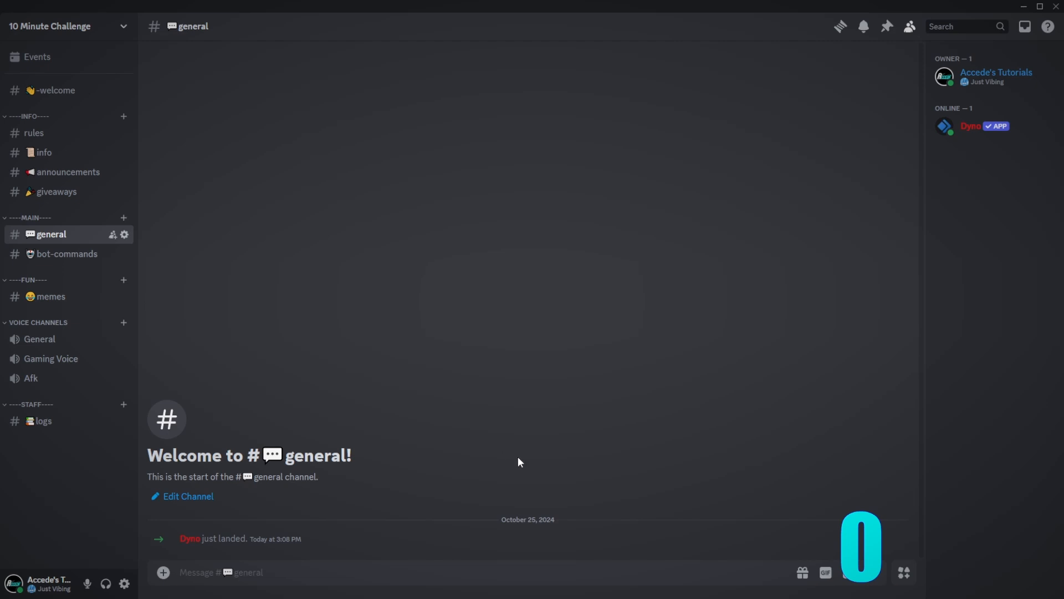
- Browse the memes, general, bot-commands and logs channels, ending back in #general
left_click(79, 294)
left_click(80, 236)
left_click(78, 256)
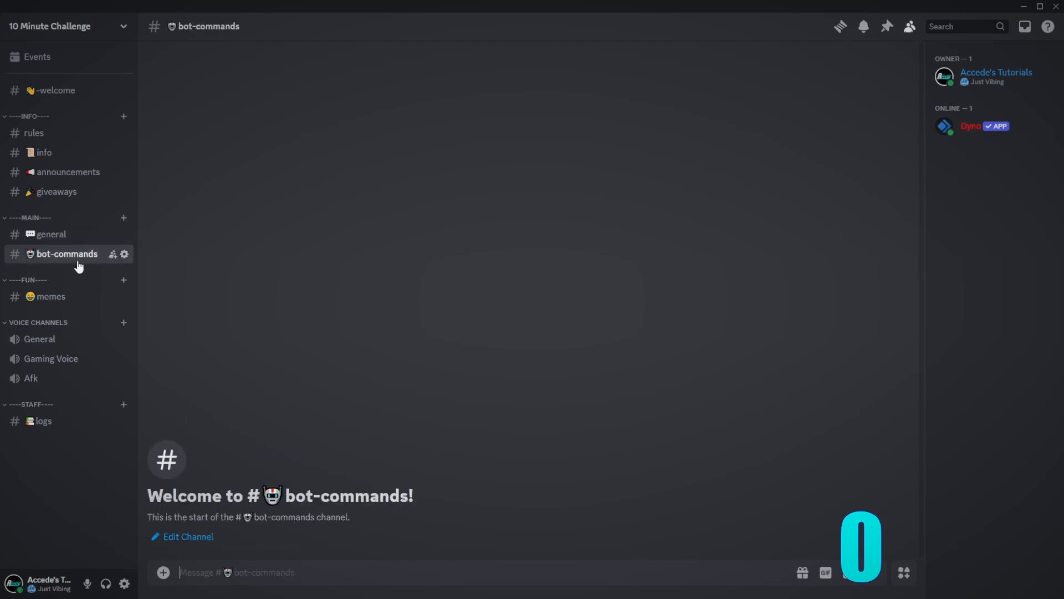
left_click(75, 423)
left_click(66, 236)
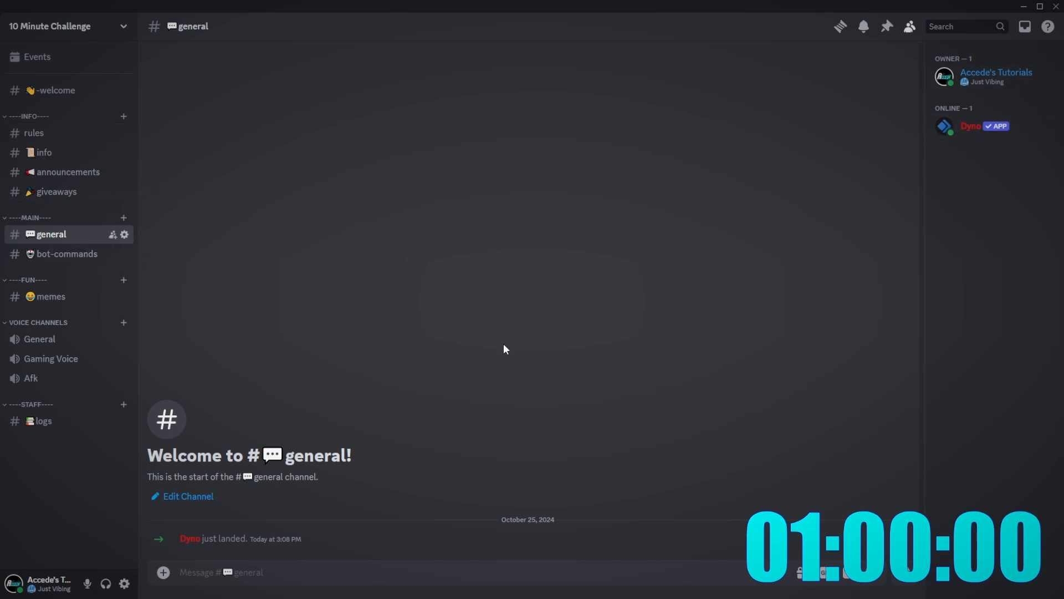
- Create a server from scratch named '1 Hour Challenge', skipping the audience question
left_click(2, 195)
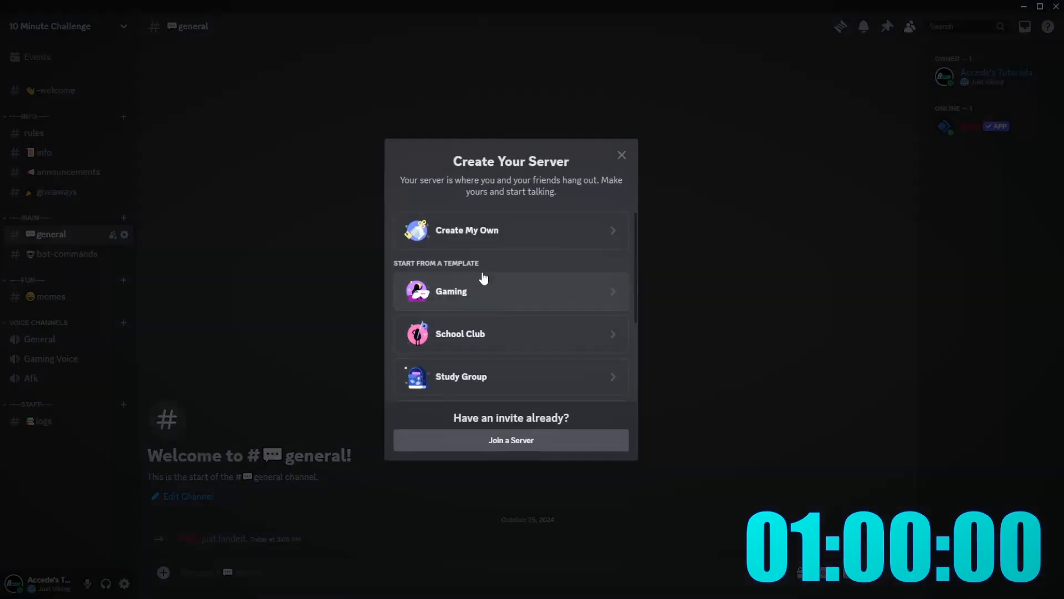
left_click(482, 238)
left_click(490, 308)
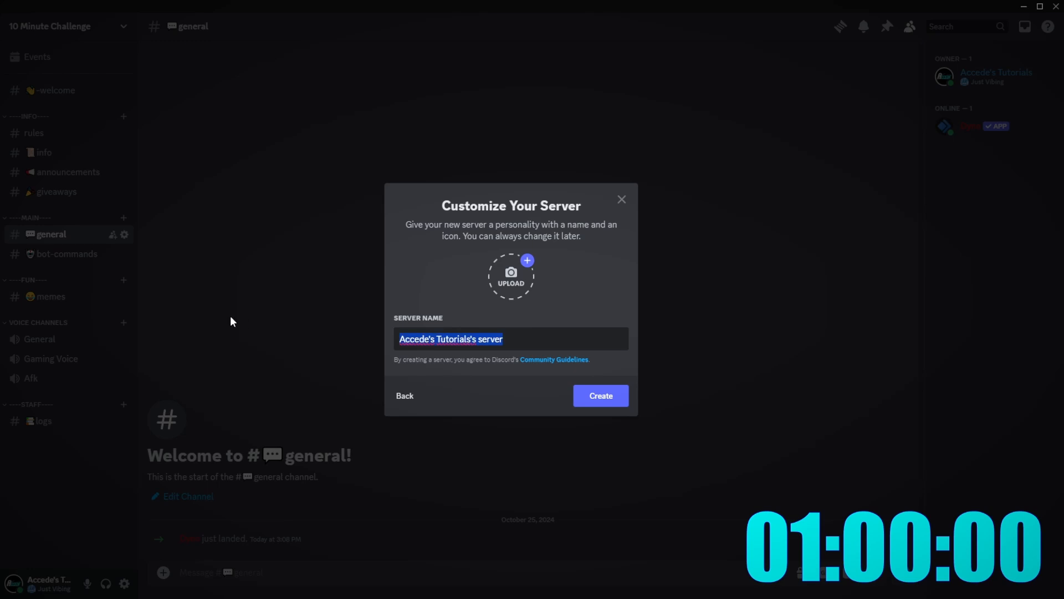
type("1 Hour Challenge")
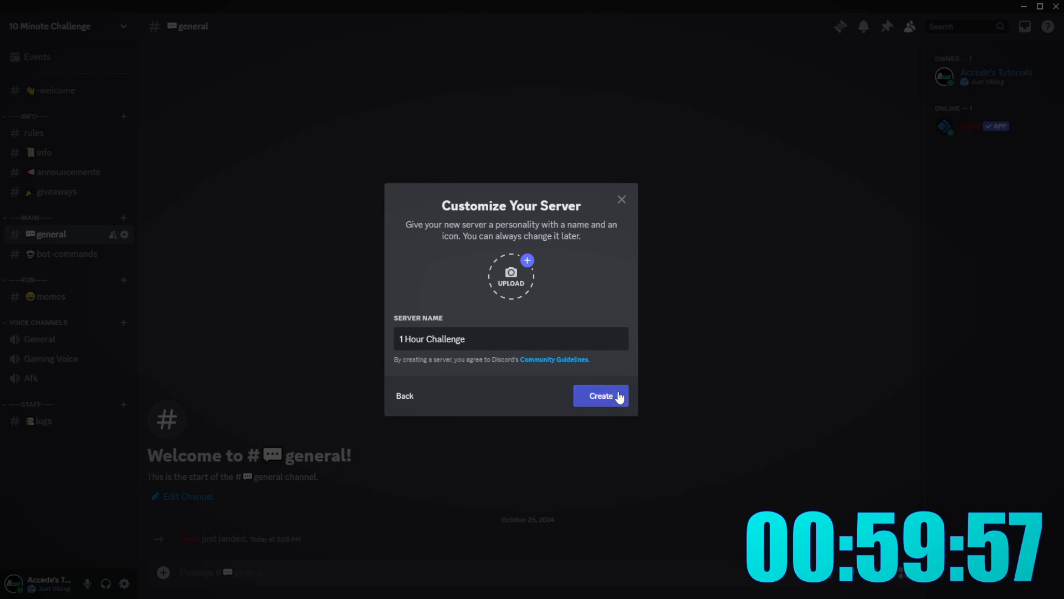
left_click(619, 397)
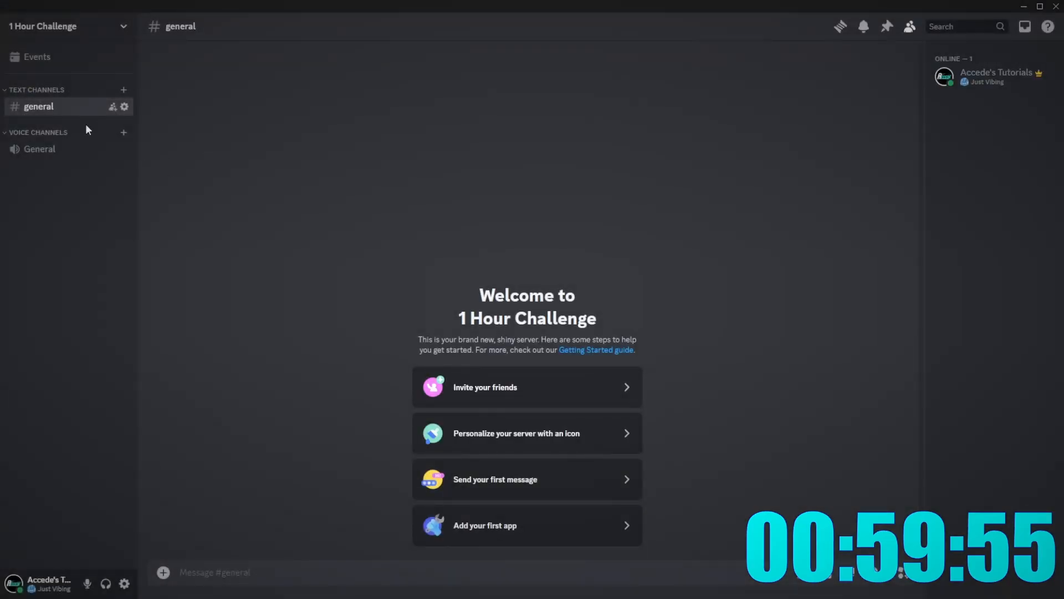
- Create an announcements text channel prefixed with the megaphone emoji
right_click(95, 208)
left_click(145, 241)
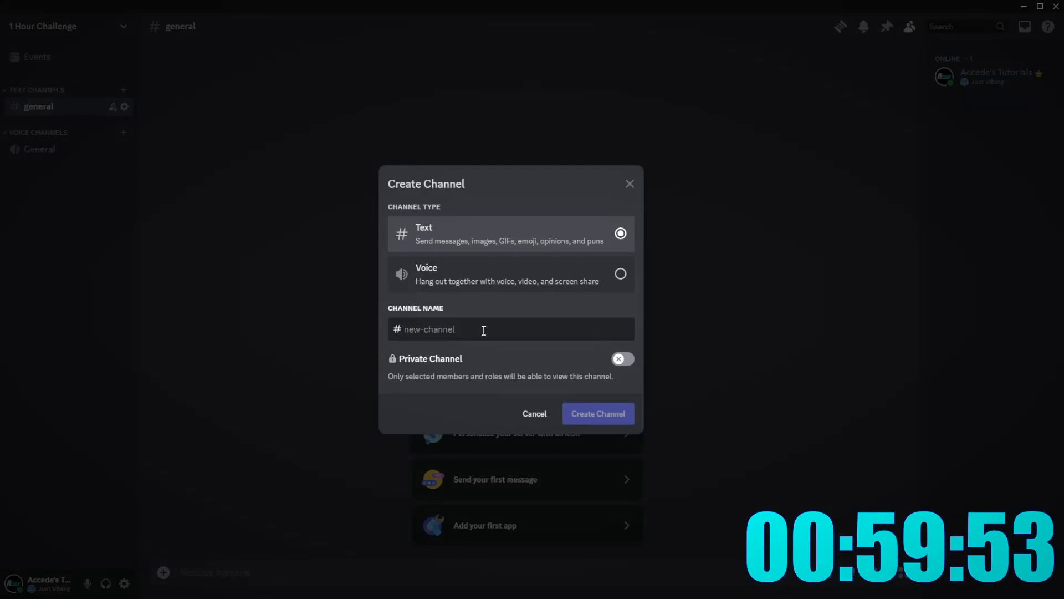
key("super+period")
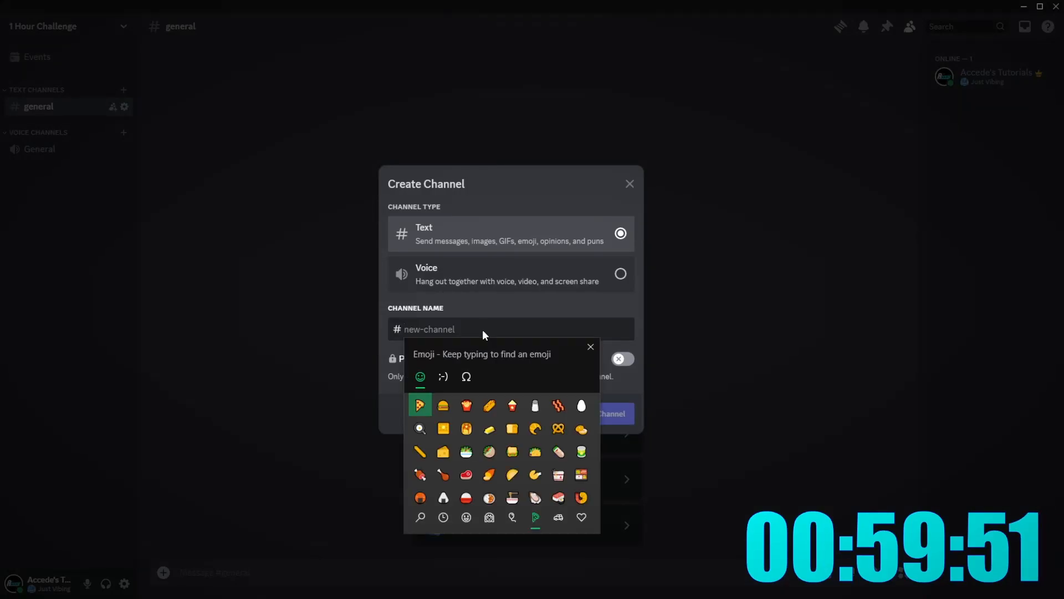
type("announce")
key("Return")
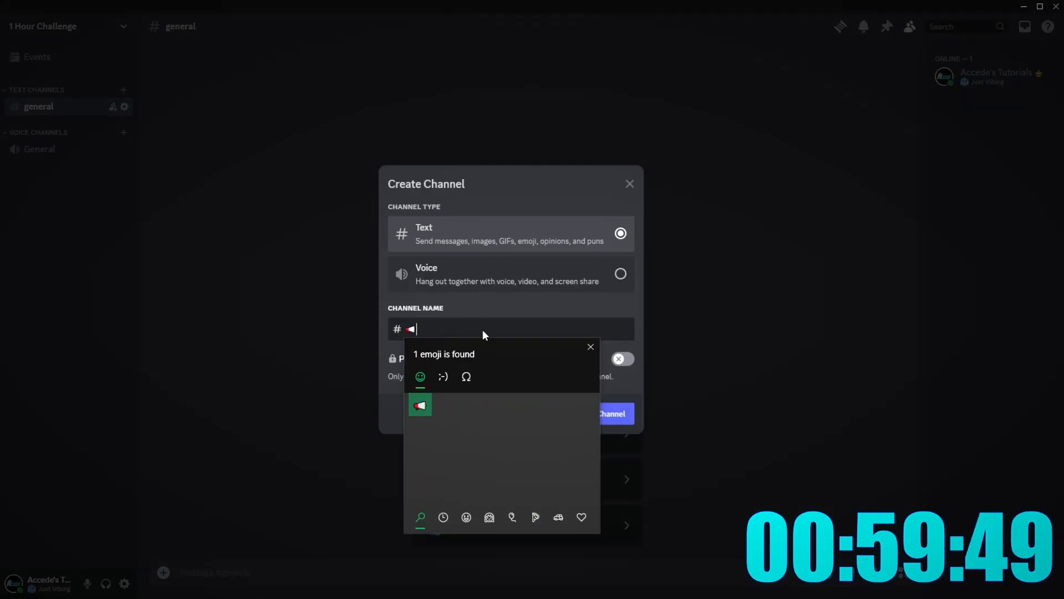
type("anou")
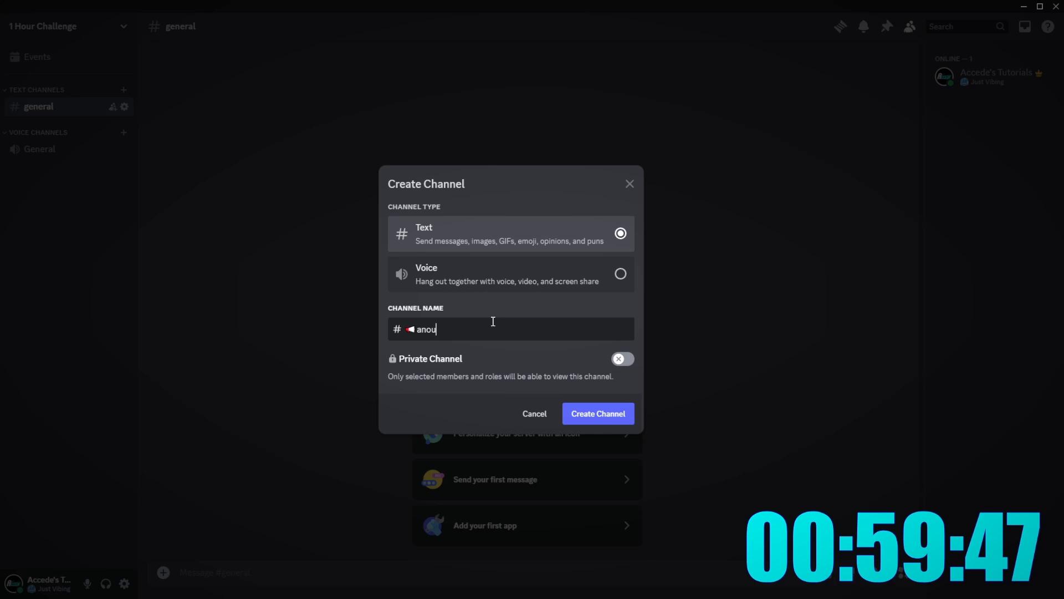
key("BackSpace")
key("BackSpace")
key("BackSpace")
key("BackSpace")
type("ncemen")
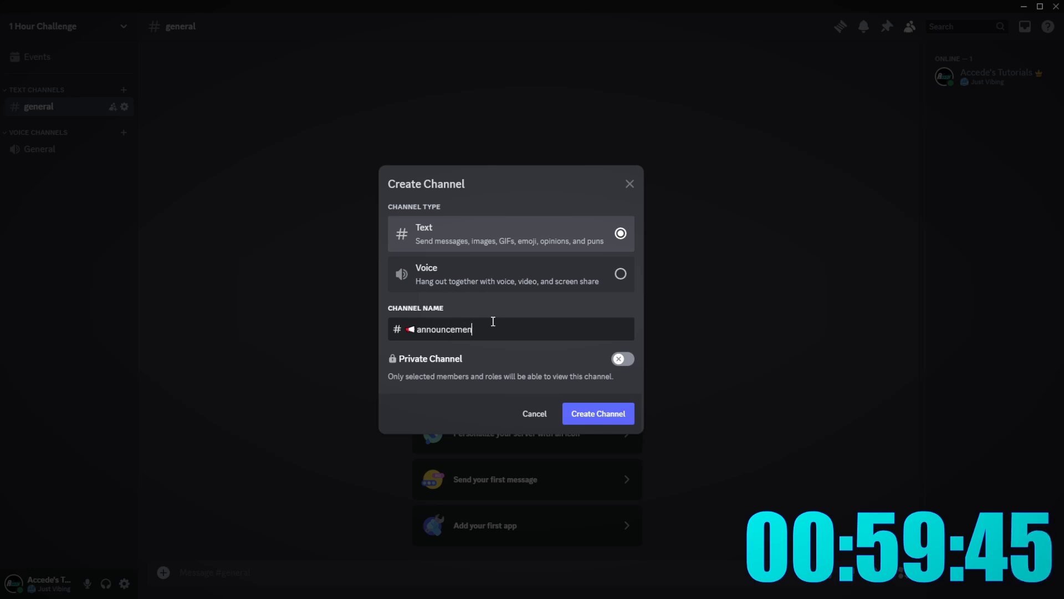
type("ts")
left_click(585, 412)
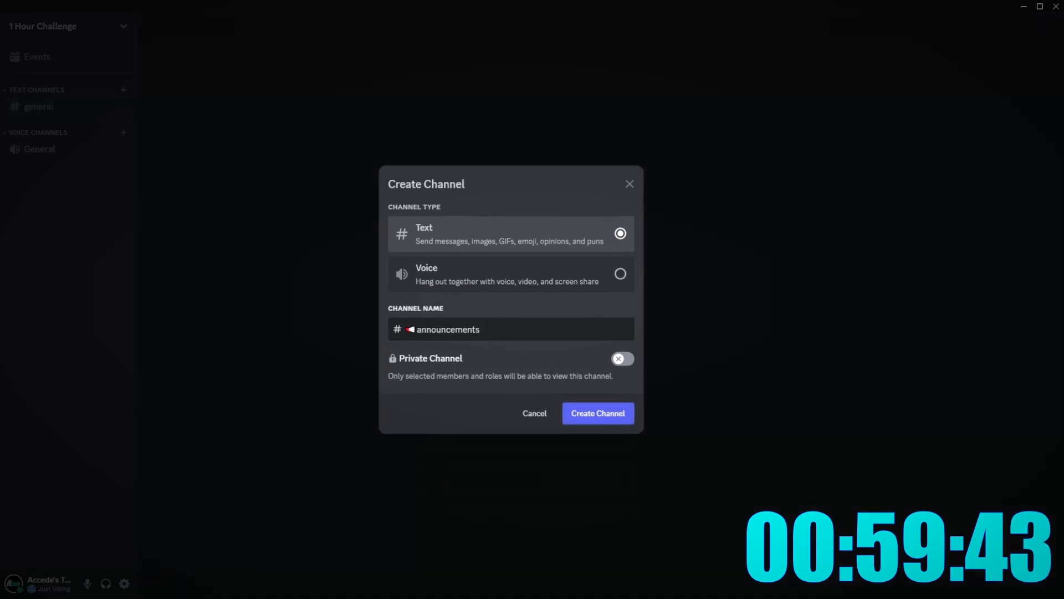
- Add empty STAFF and INFO categories to the channel list
right_click(38, 244)
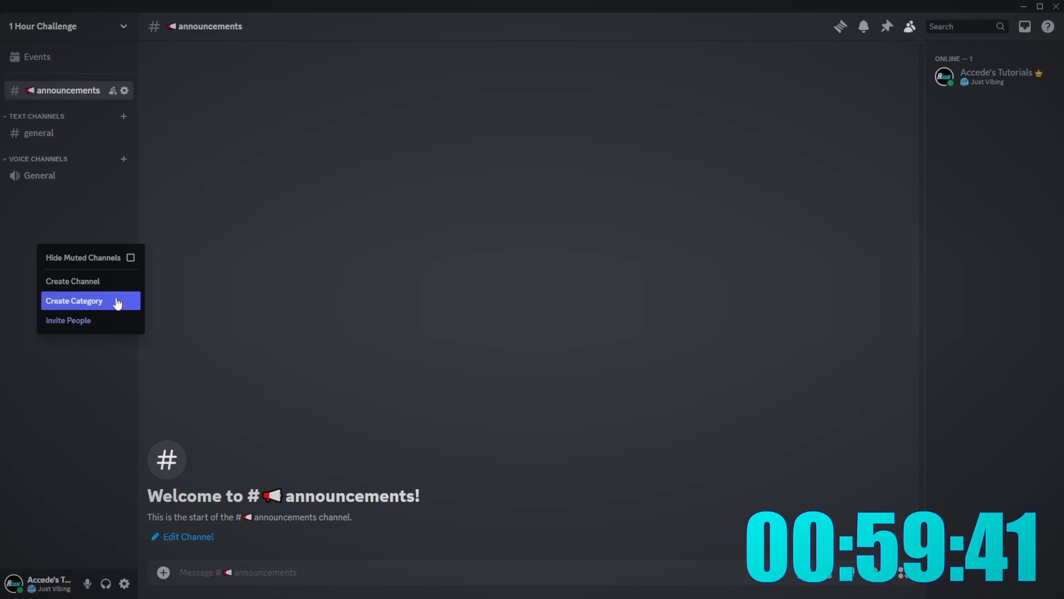
left_click(118, 303)
type("staff")
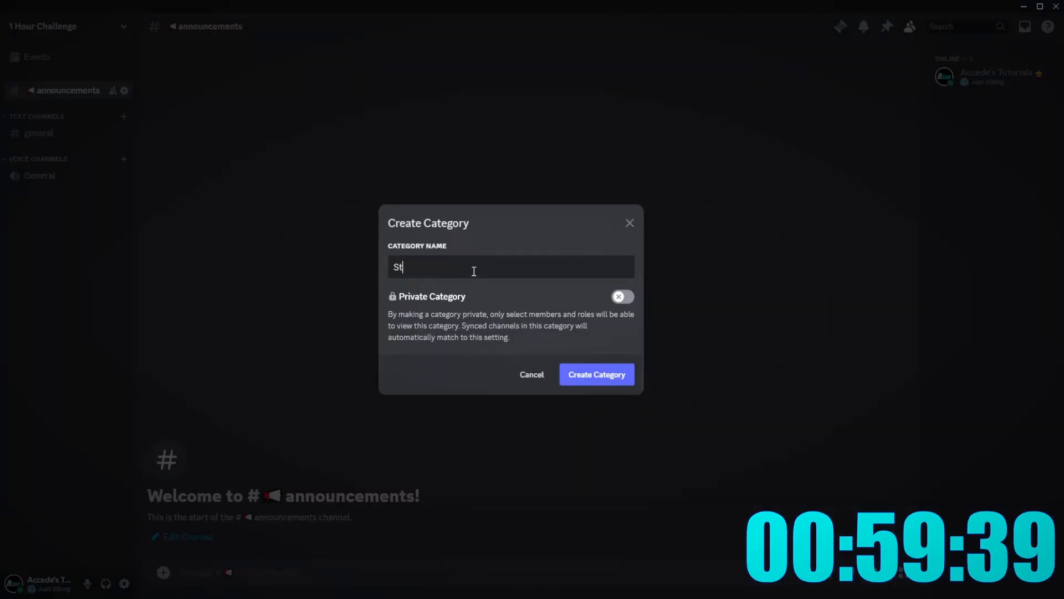
key("Return")
right_click(86, 238)
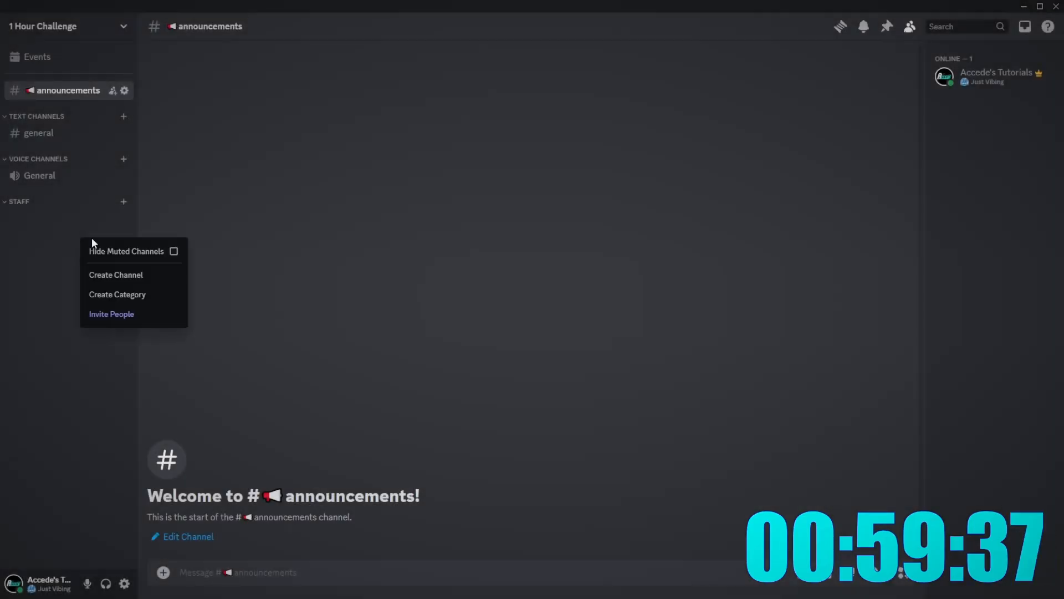
left_click(108, 295)
type("info")
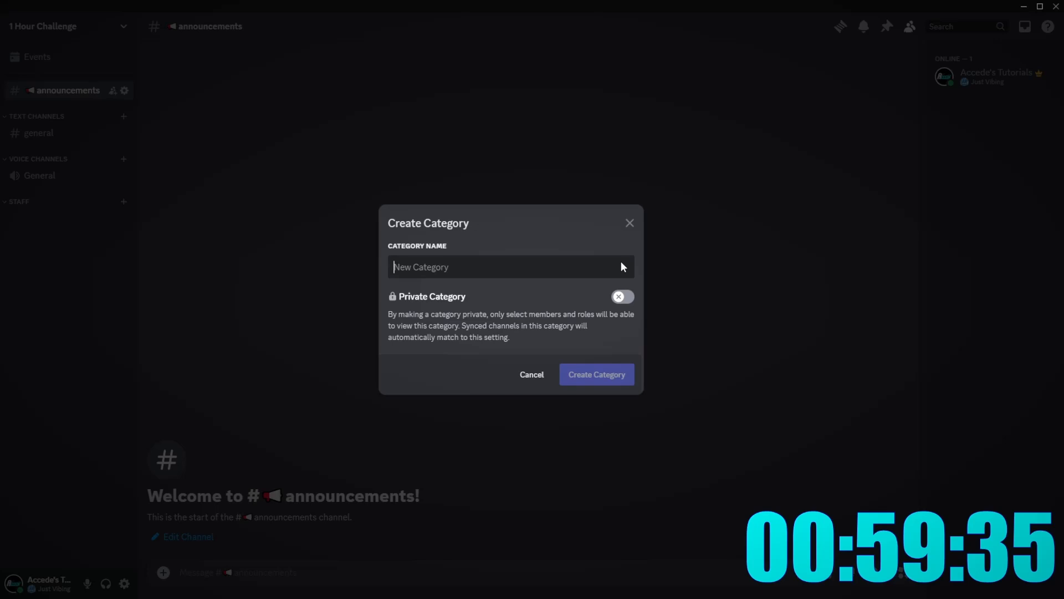
key("Return")
right_click(130, 306)
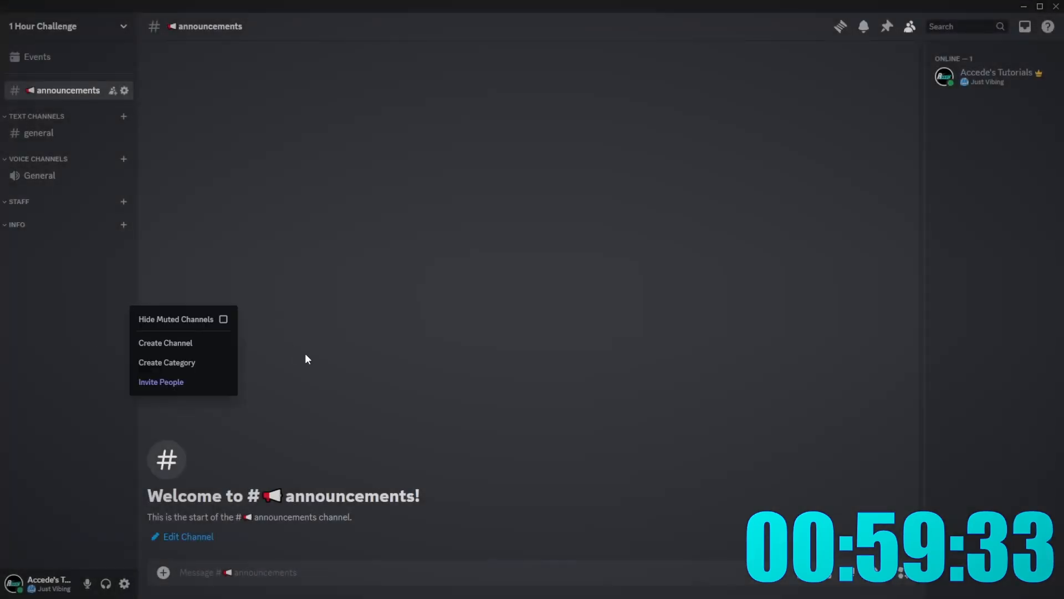
left_click(200, 357)
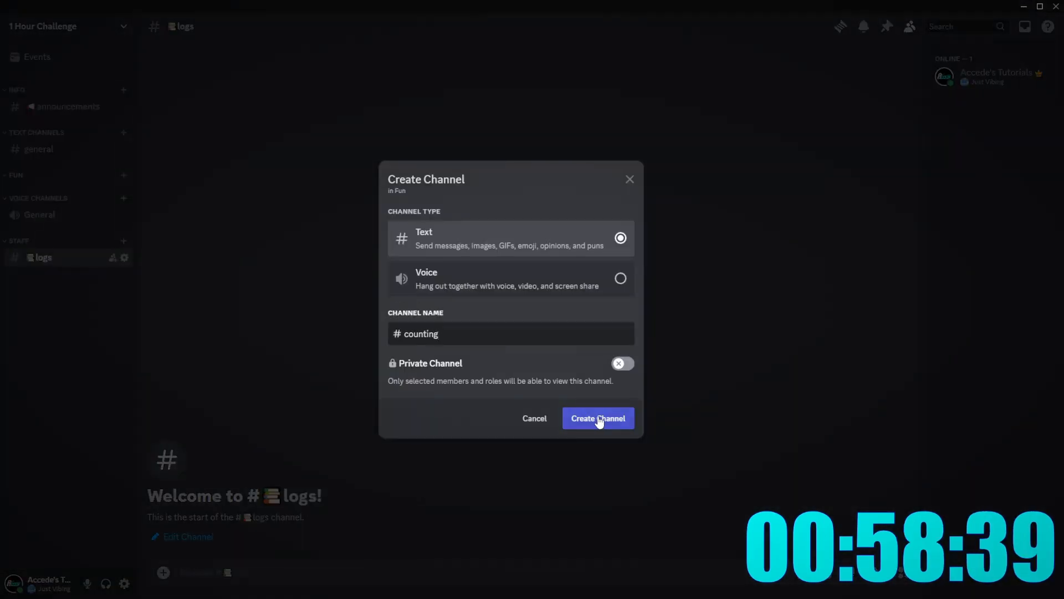
- Create #counting and #memes under FUN and #bot-commands under Text Channels
left_click(600, 419)
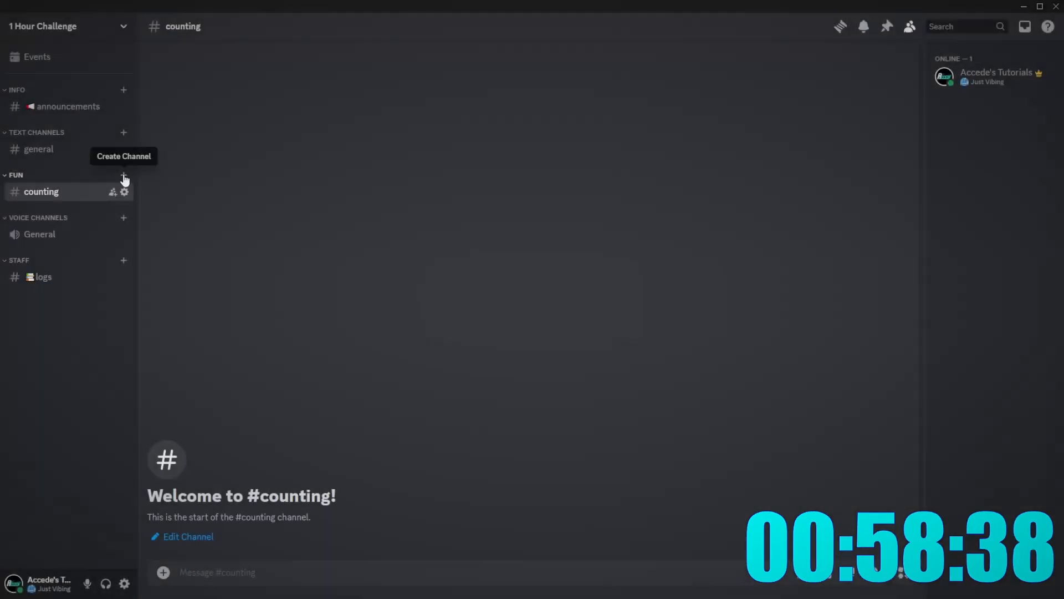
left_click(124, 175)
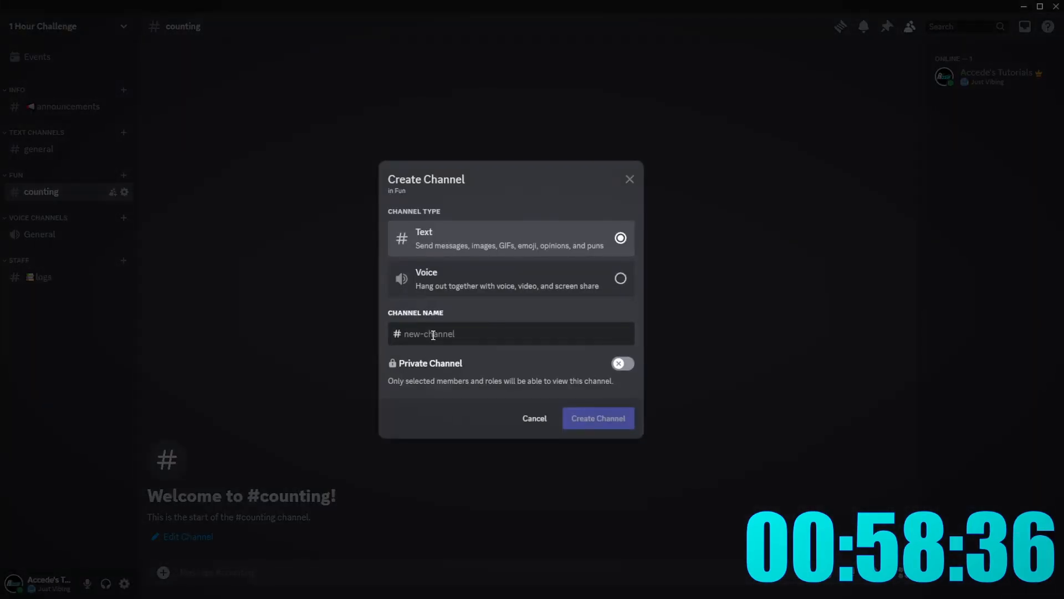
type("memes")
key("Return")
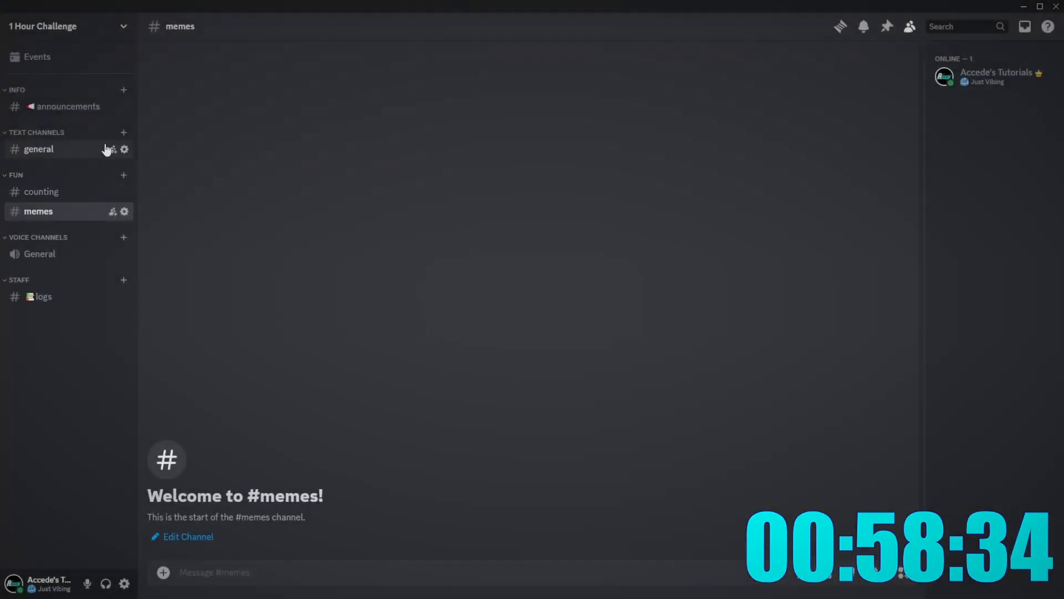
left_click(129, 132)
left_click(124, 132)
type("bot-commands")
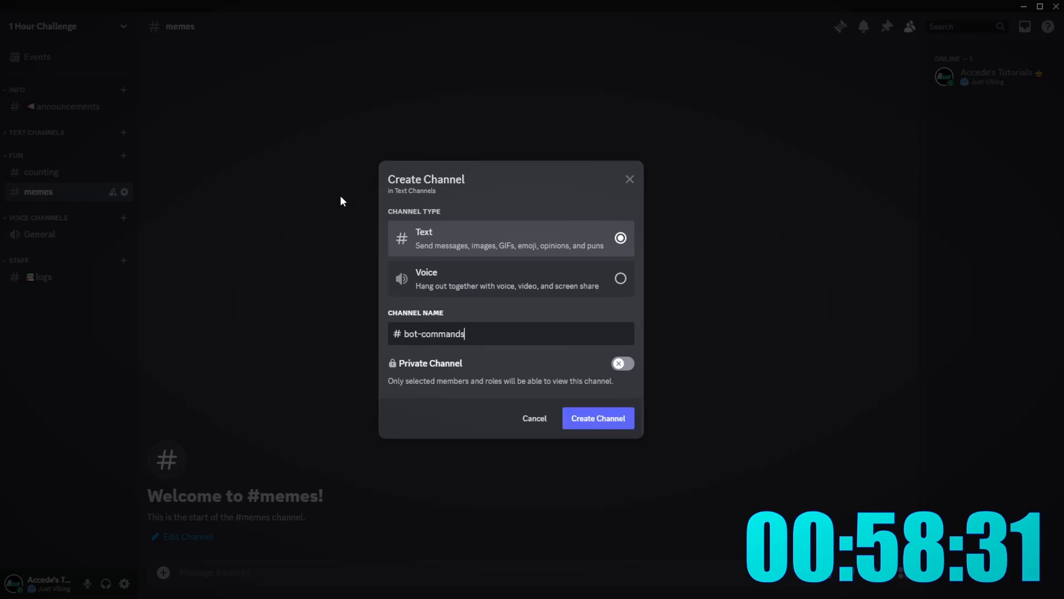
key("Return")
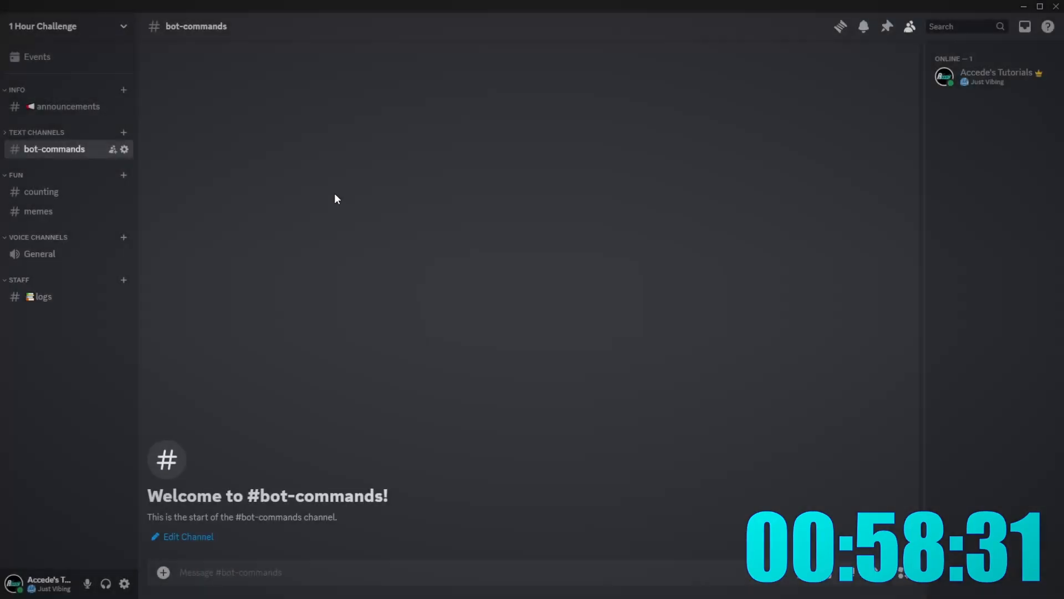
- Check the new channels and open the counting channel's settings
left_click(69, 132)
left_click(51, 211)
left_click(45, 233)
left_click(56, 169)
left_click(58, 151)
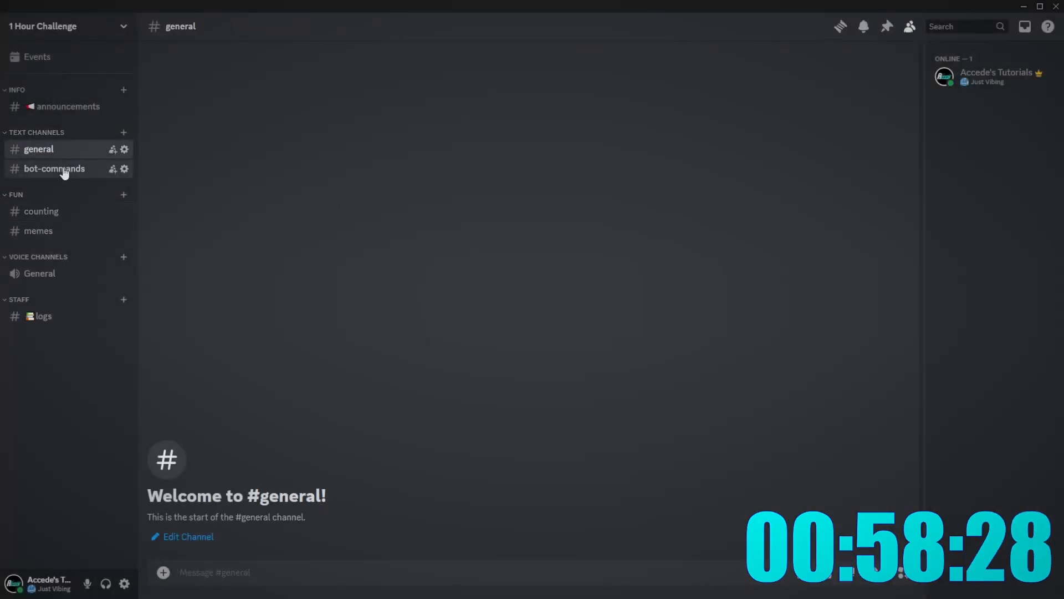
left_click(51, 229)
left_click(61, 211)
right_click(61, 211)
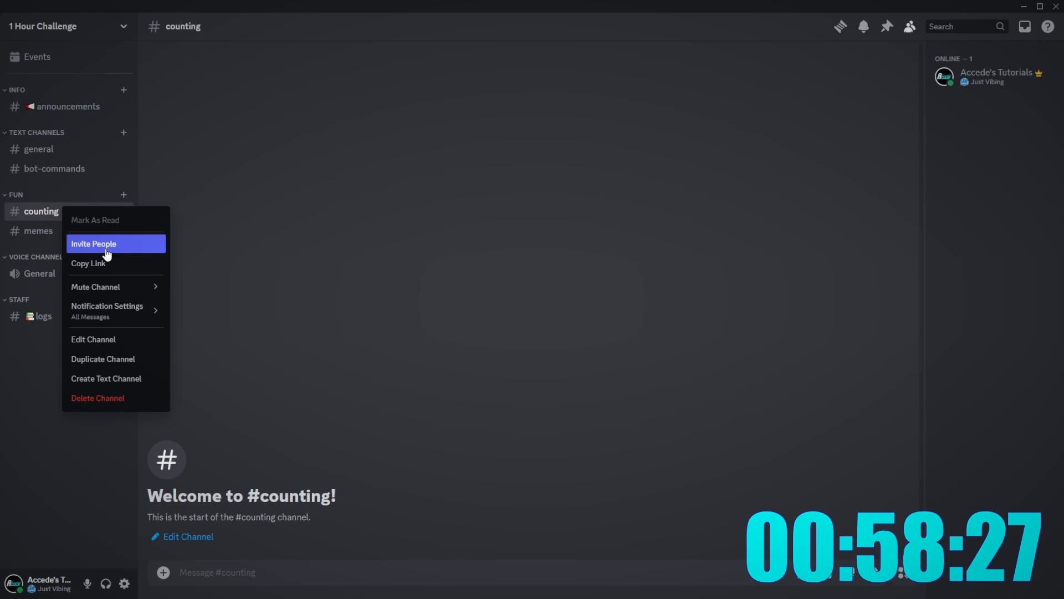
left_click(113, 339)
key("super+period")
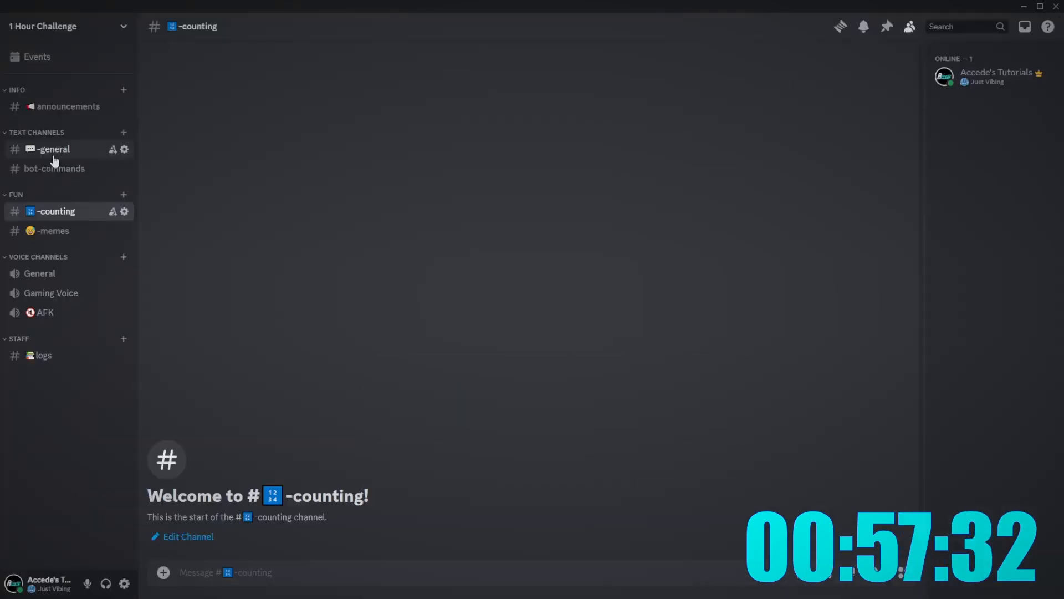
- Prefix the bot-commands channel name with a robot emoji and '-', then save
right_click(42, 167)
left_click(87, 300)
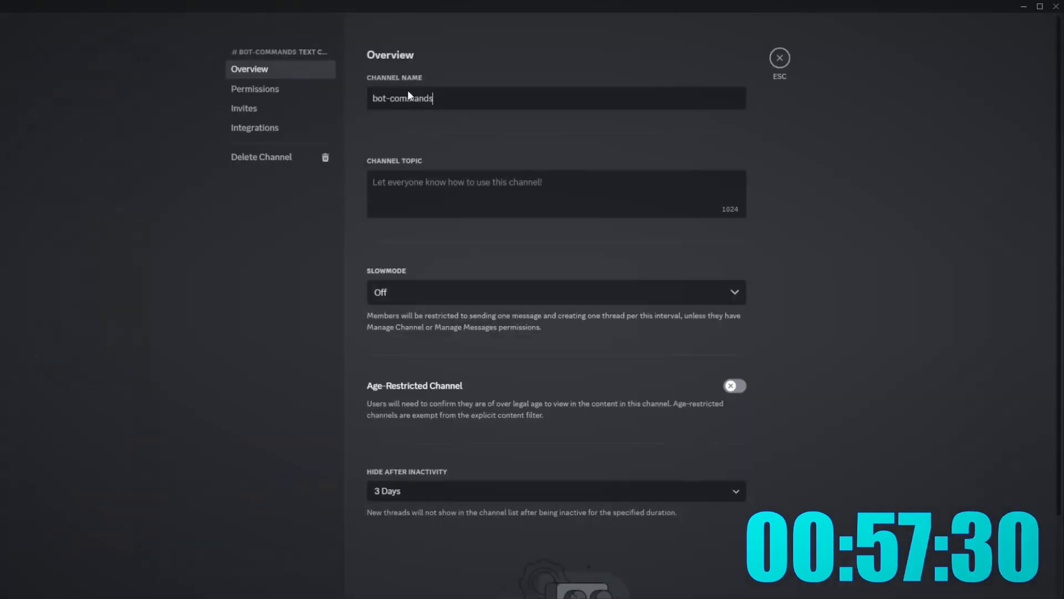
key("super+period")
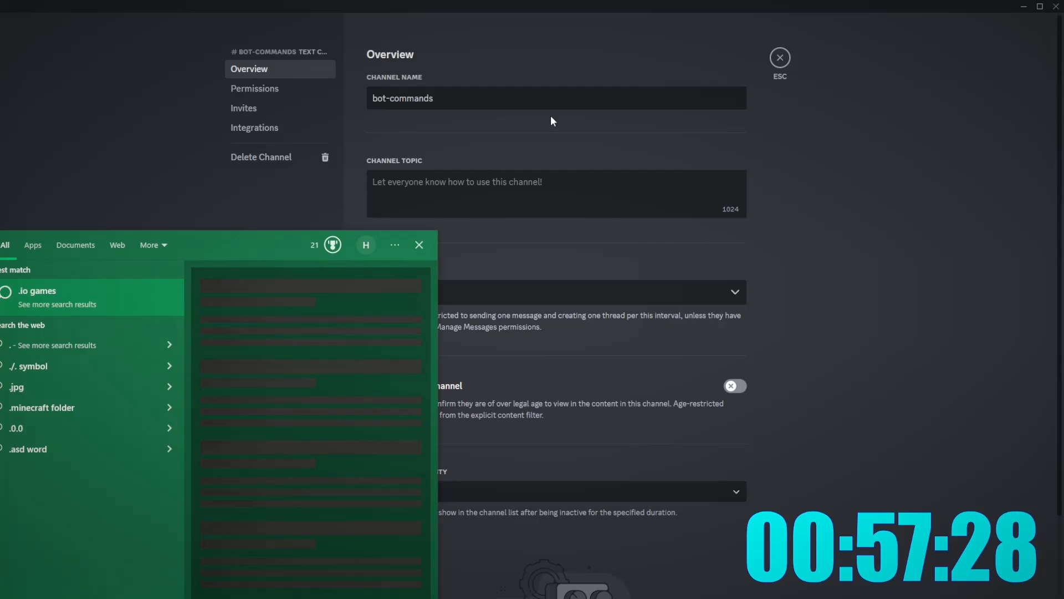
left_click(551, 116)
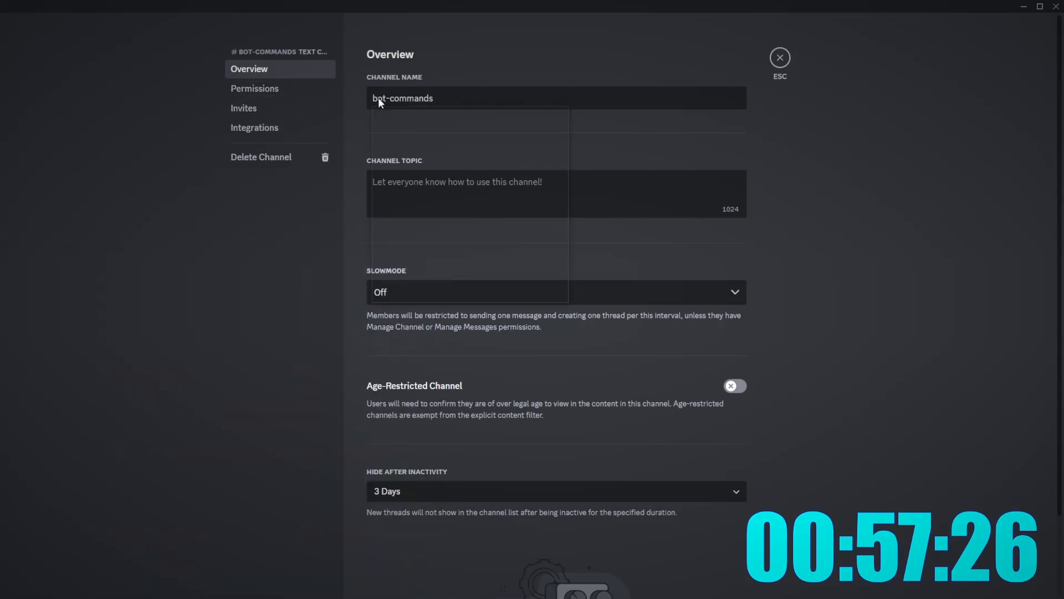
key("super+period")
type("robot")
key("Return")
key("Escape")
type("-")
left_click(719, 572)
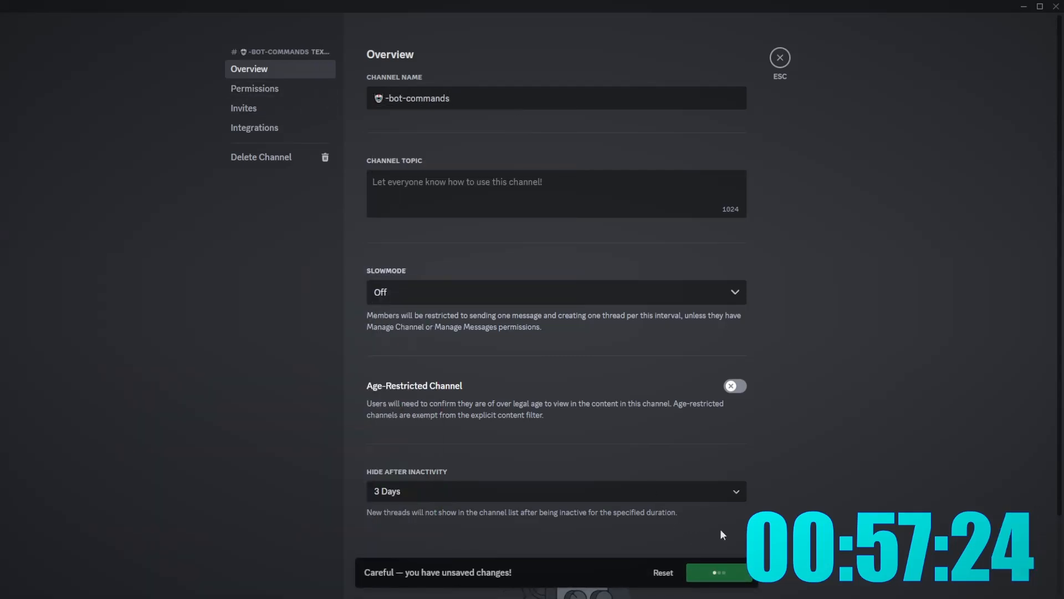
left_click(780, 58)
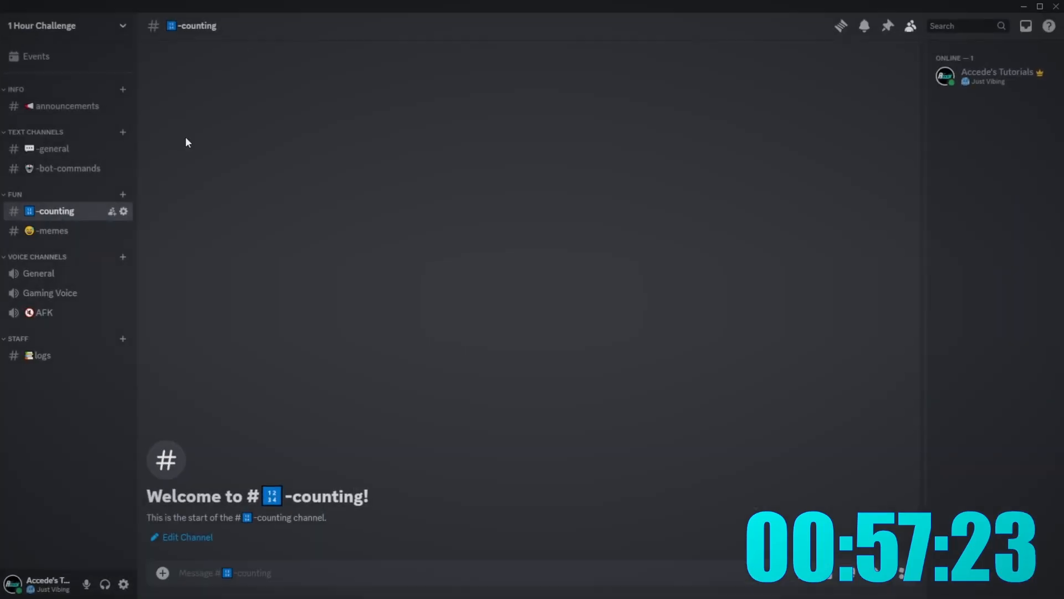
- Create a rules channel in INFO and move announcements below it
left_click(124, 90)
type("rules")
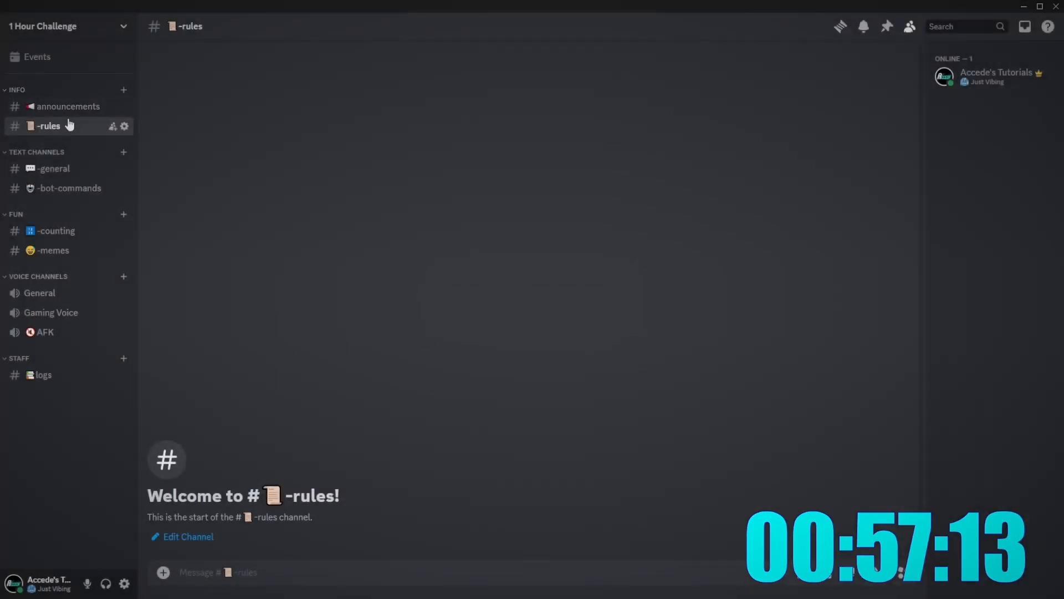
left_click(67, 106)
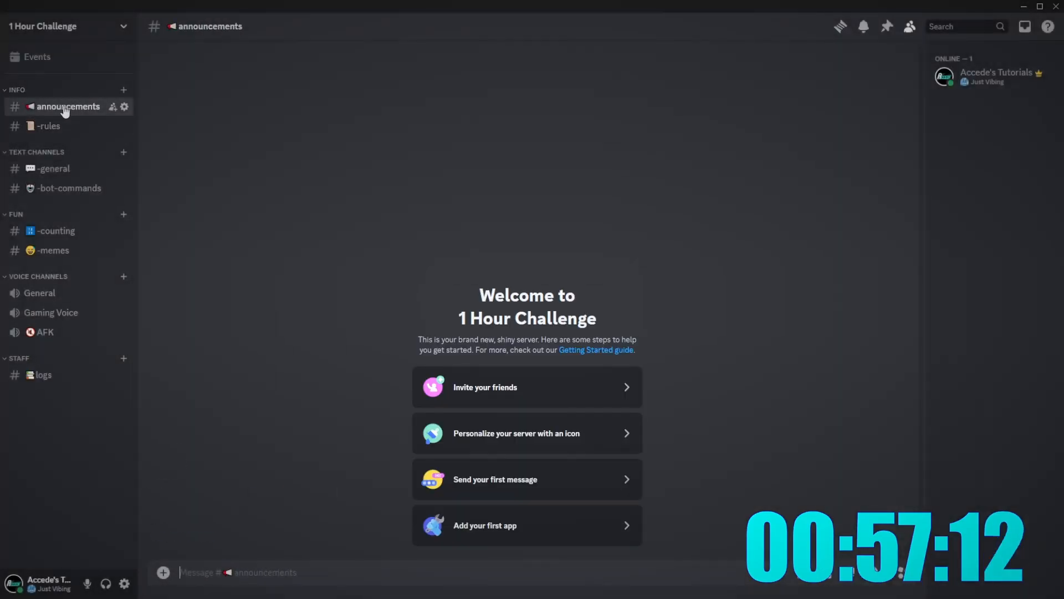
left_click_drag(67, 106, 70, 126)
- Create a page-emoji '-info' channel and place it above announcements
left_click(124, 90)
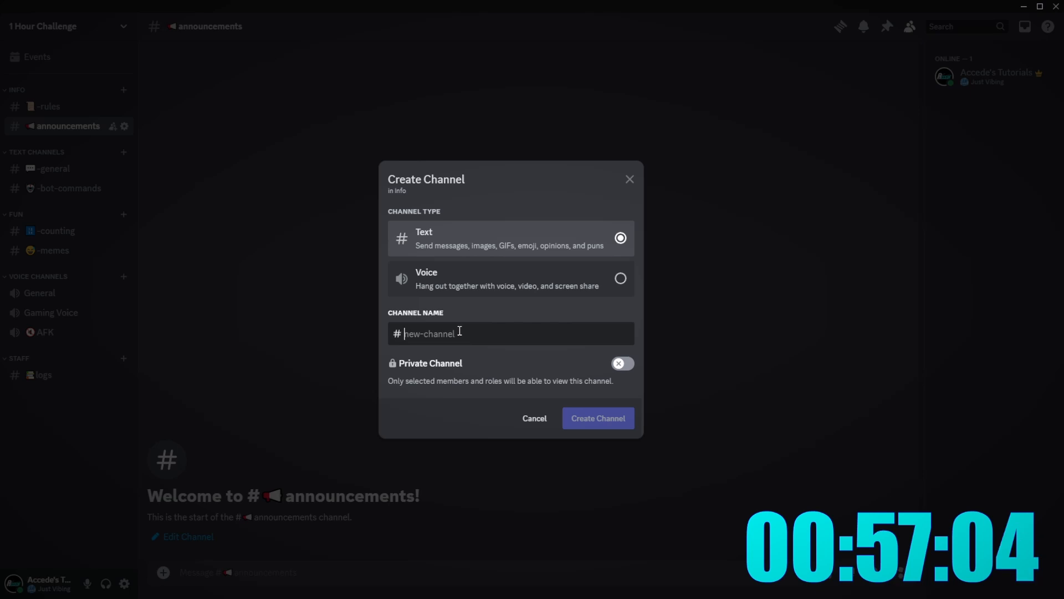
type("info")
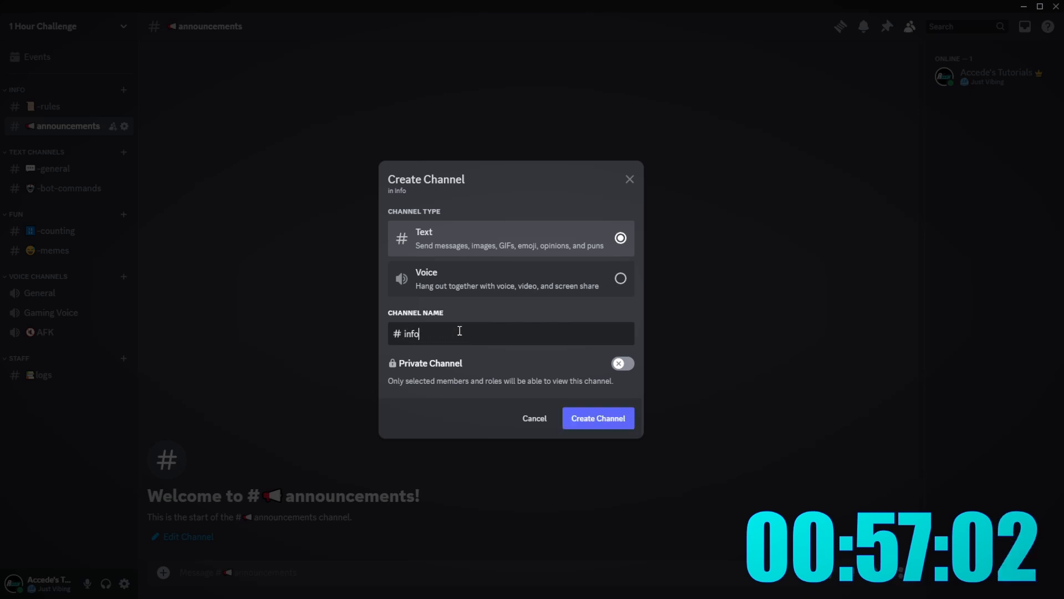
key("super+period")
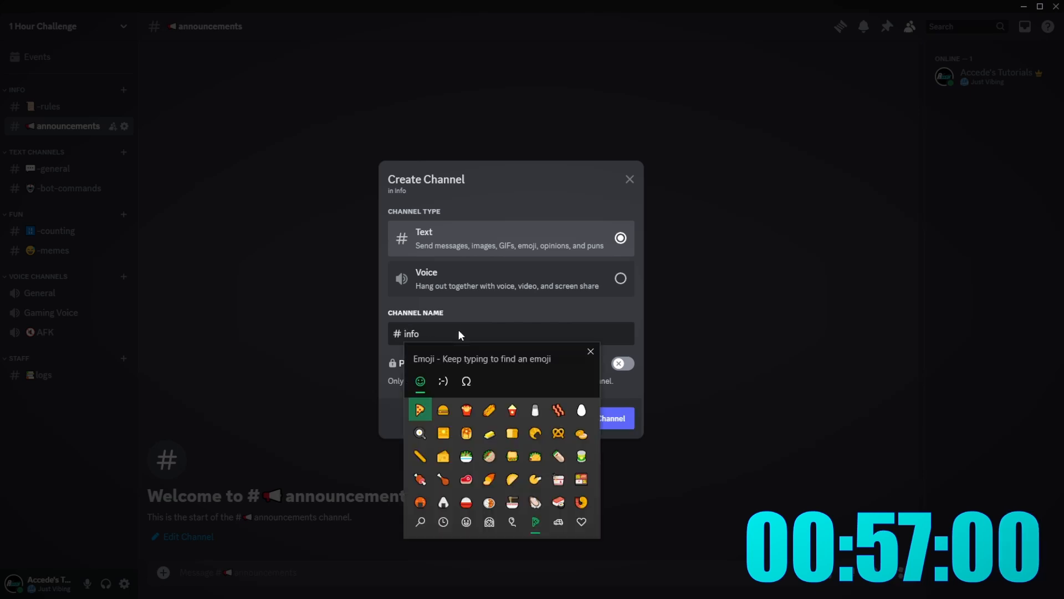
type("cs")
key("BackSpace")
key("BackSpace")
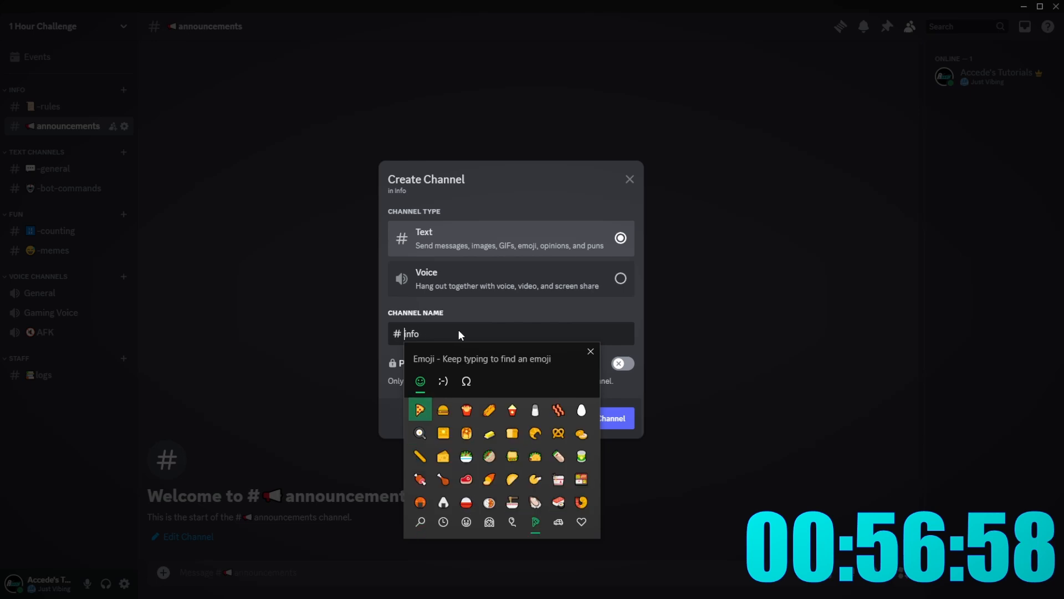
type("page")
key("Return")
type("-")
left_click(492, 332)
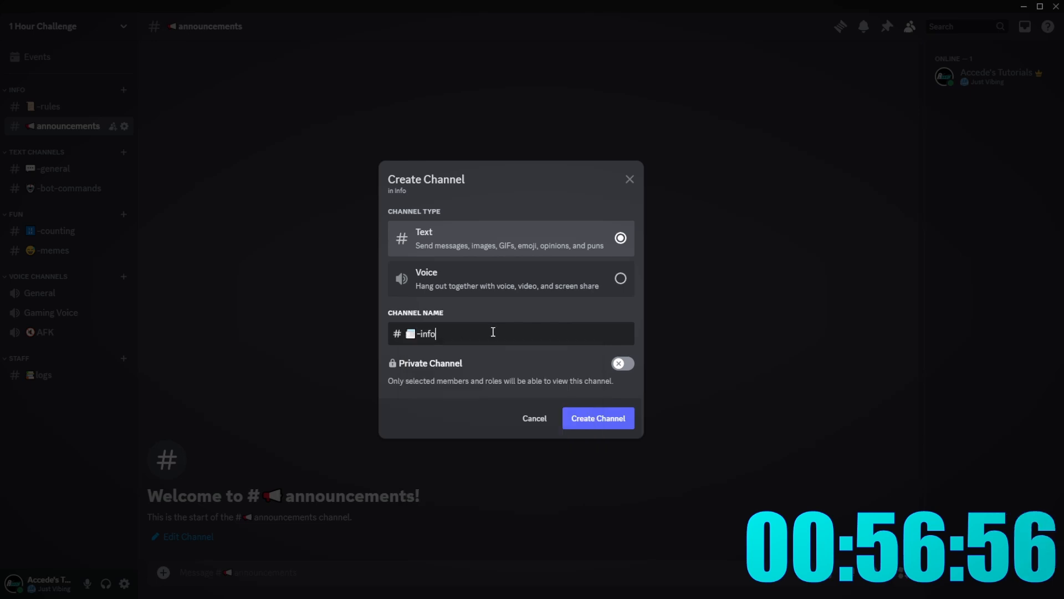
left_click(589, 414)
left_click_drag(46, 144, 46, 122)
- Create a giveaways channel with a party popper emoji prefix in INFO
left_click(123, 89)
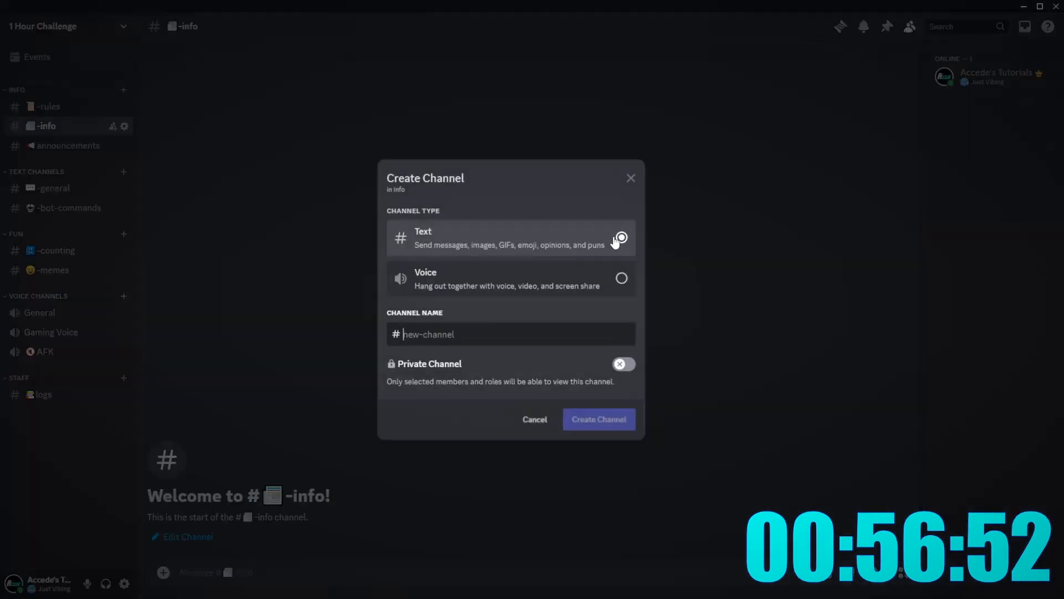
type("giveaw")
type("ays")
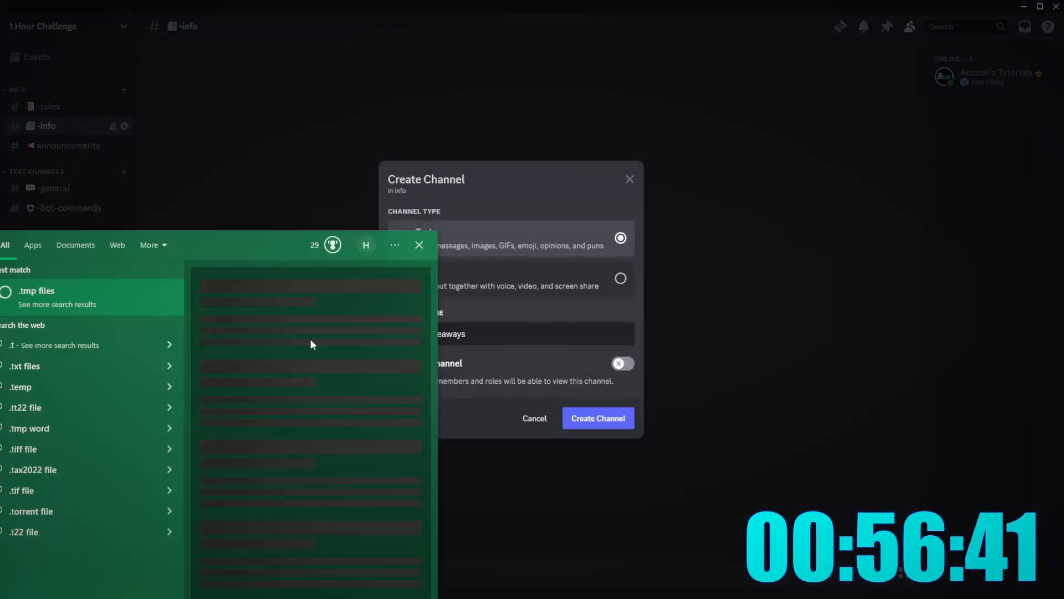
left_click_drag(426, 334, 370, 335)
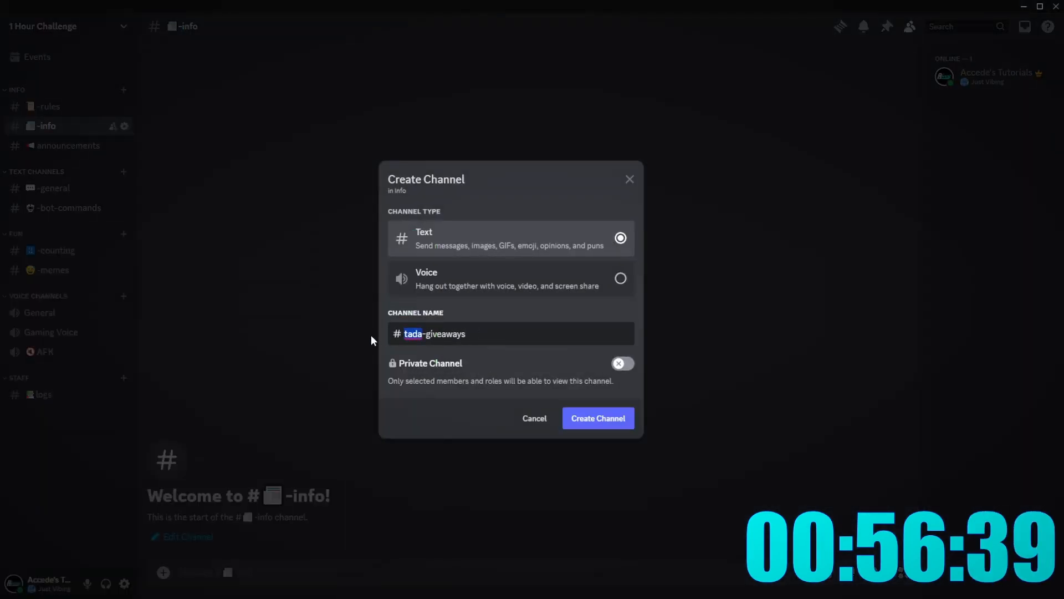
type(":t")
type("ada")
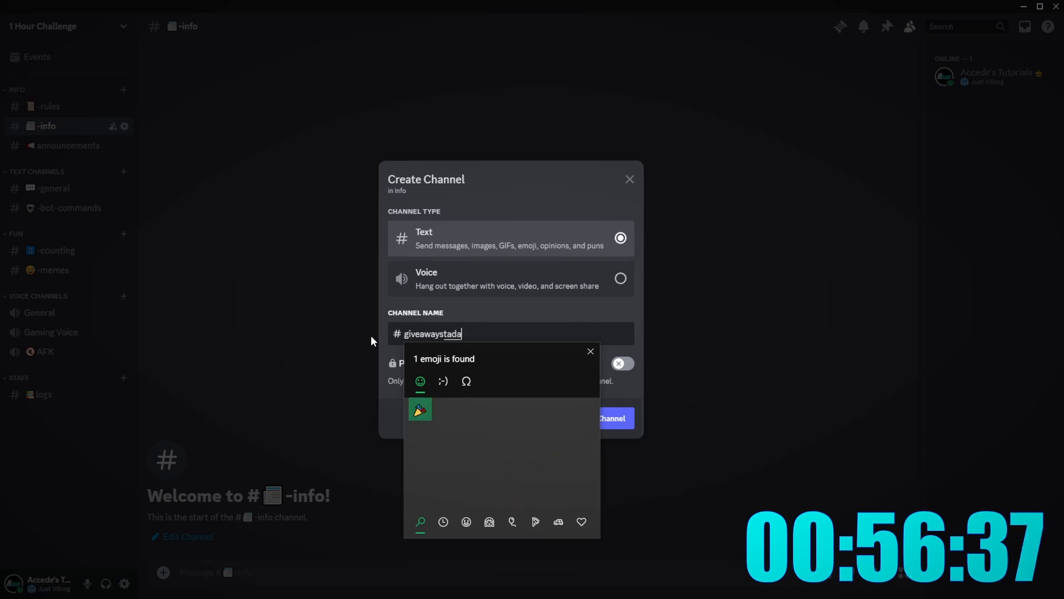
key("Return")
double_click(446, 334)
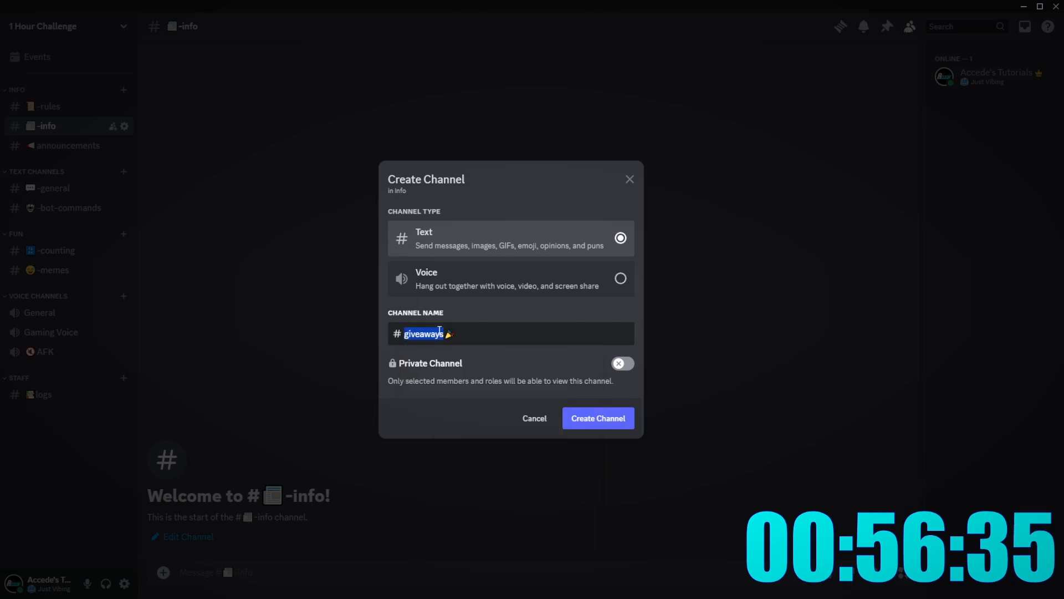
key("ctrl+x")
left_click(503, 335)
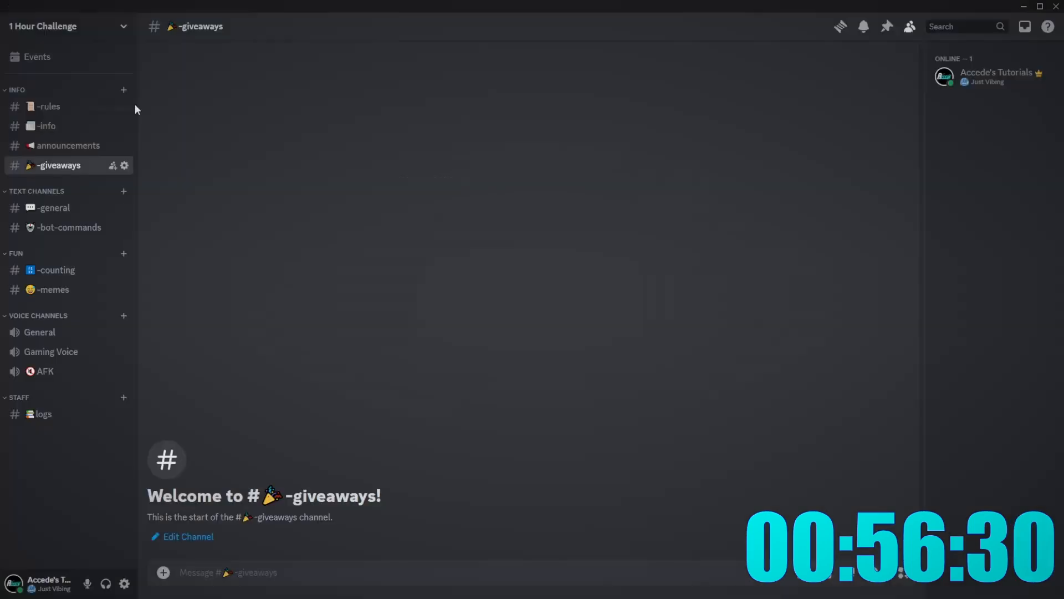
- Add a self-roles channel to INFO and open Server Settings
left_click(123, 89)
type("self-ro")
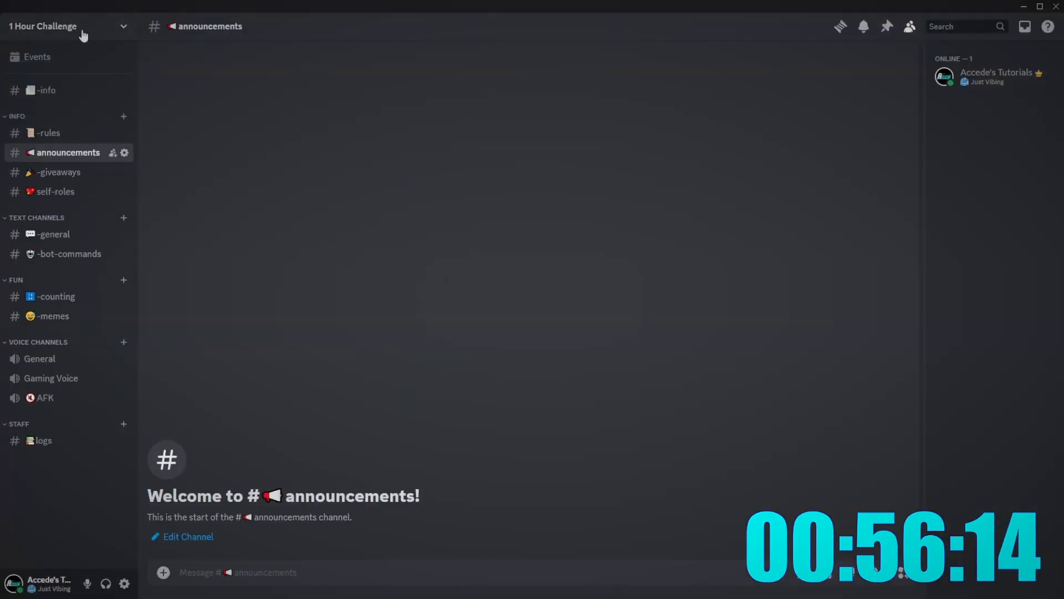
left_click(83, 26)
left_click(72, 103)
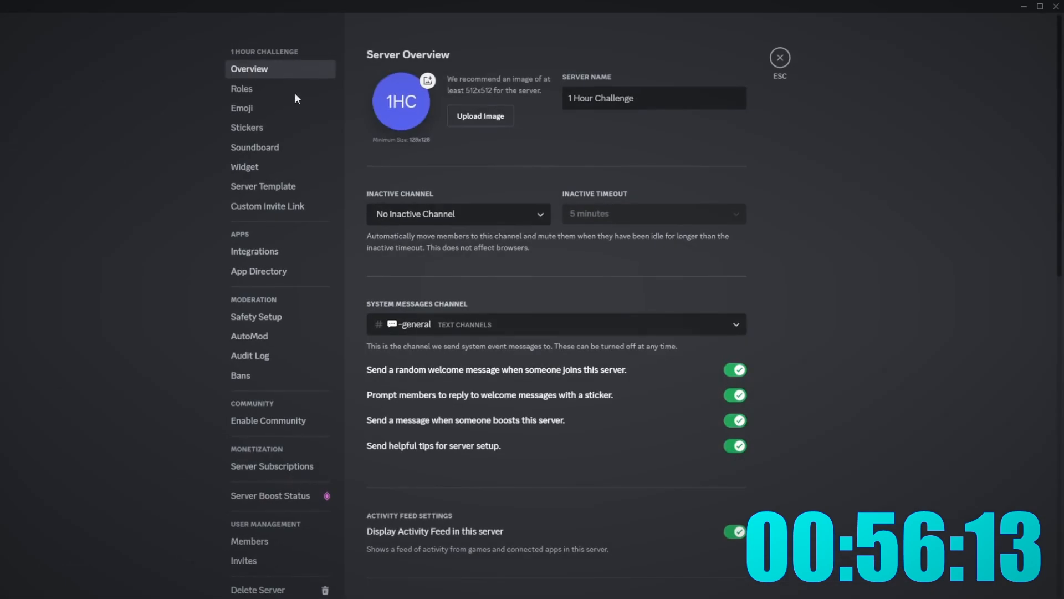
- Add several new roles, name the first Owner, and start renaming the next
left_click(294, 89)
left_click(557, 288)
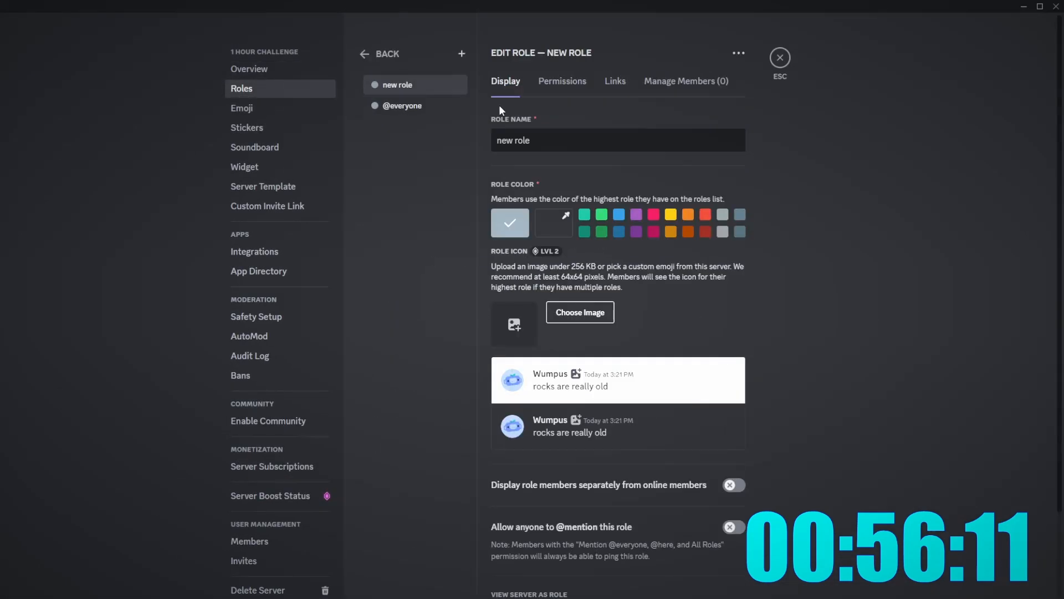
left_click(460, 53)
left_click(460, 53)
left_click(460, 53)
left_click(460, 53)
left_click(460, 53)
left_click(460, 53)
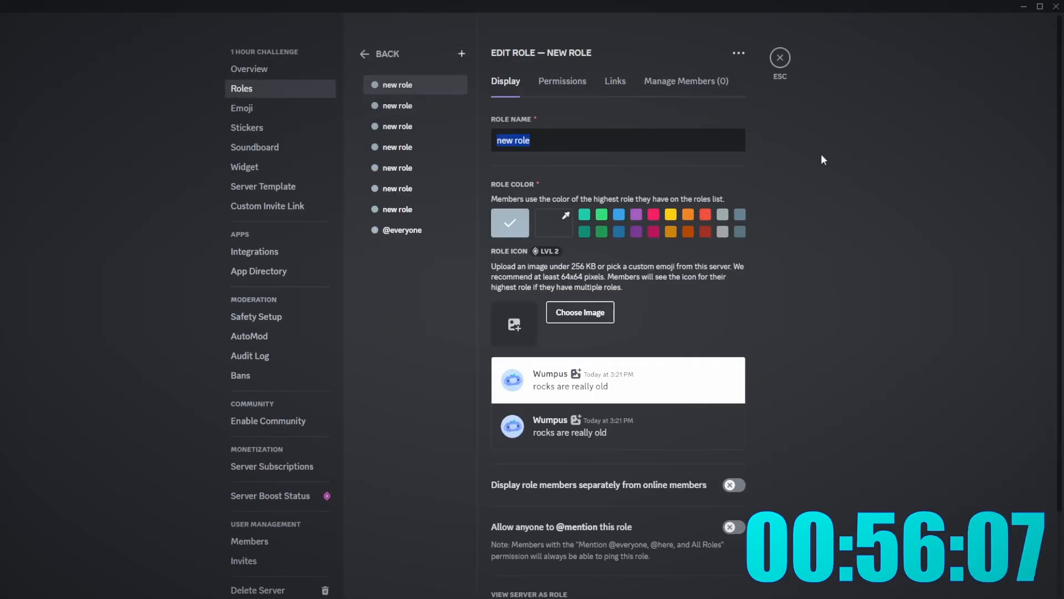
type("Owner")
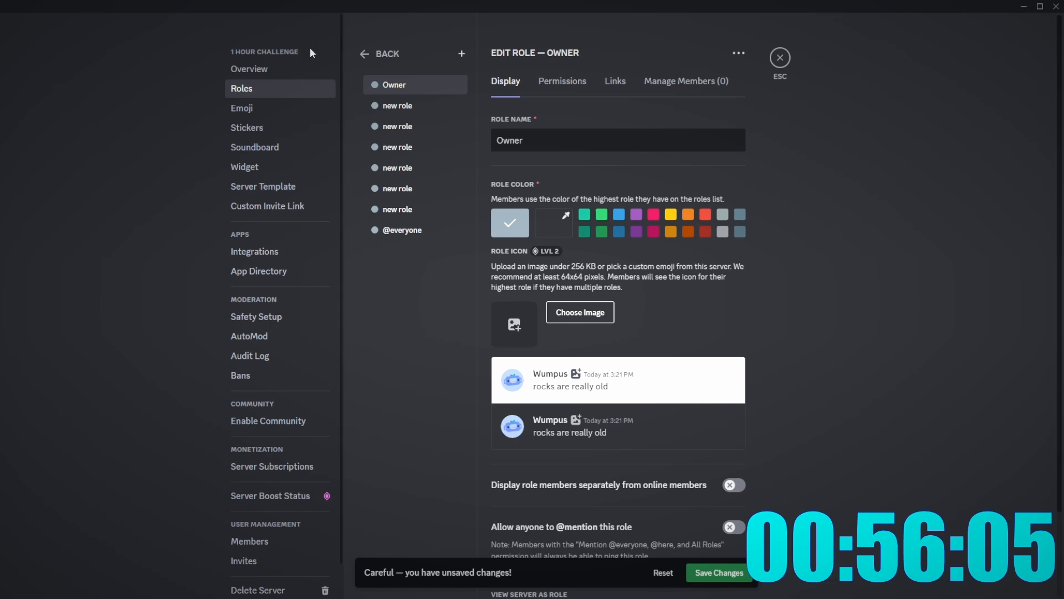
left_click(404, 107)
key("ctrl+a")
type("A")
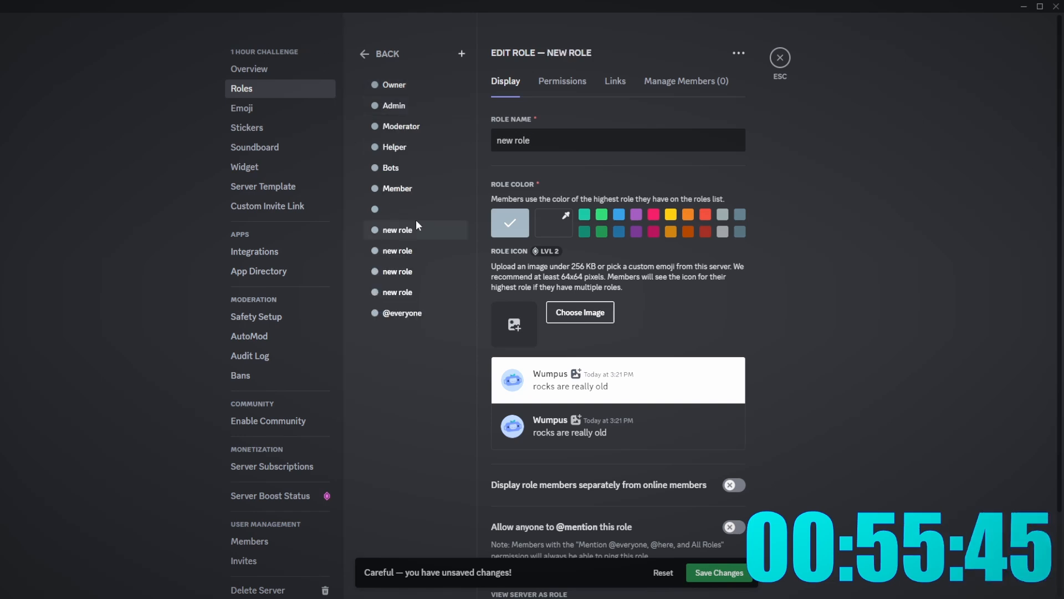
key("ctrl+a")
key("BackSpace")
type("K")
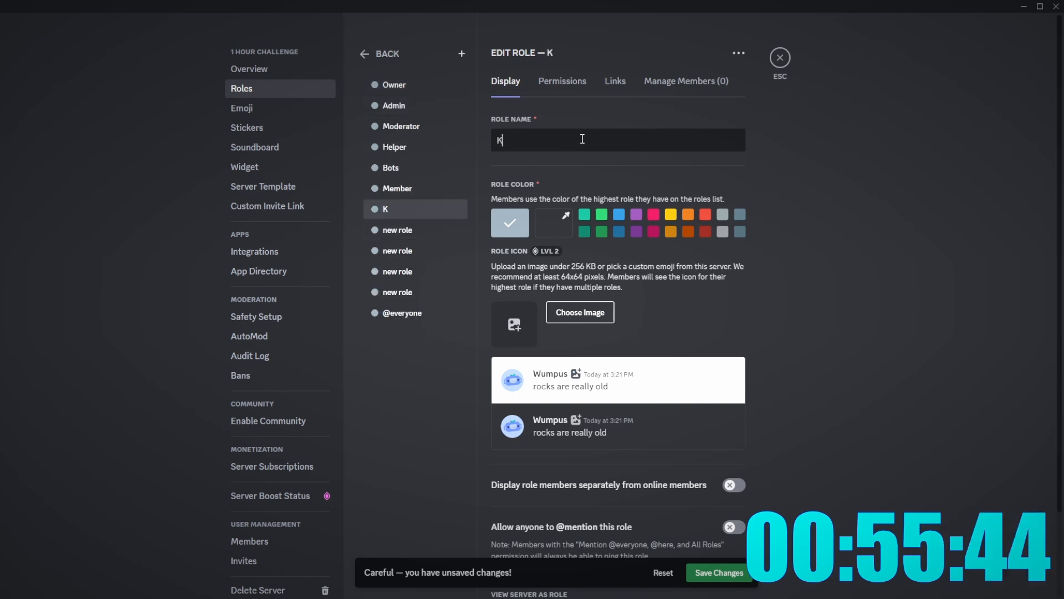
key("BackSpace")
type("Level 1")
- Rename the next new roles Level 5, Level 15 and Level 25
left_click(422, 229)
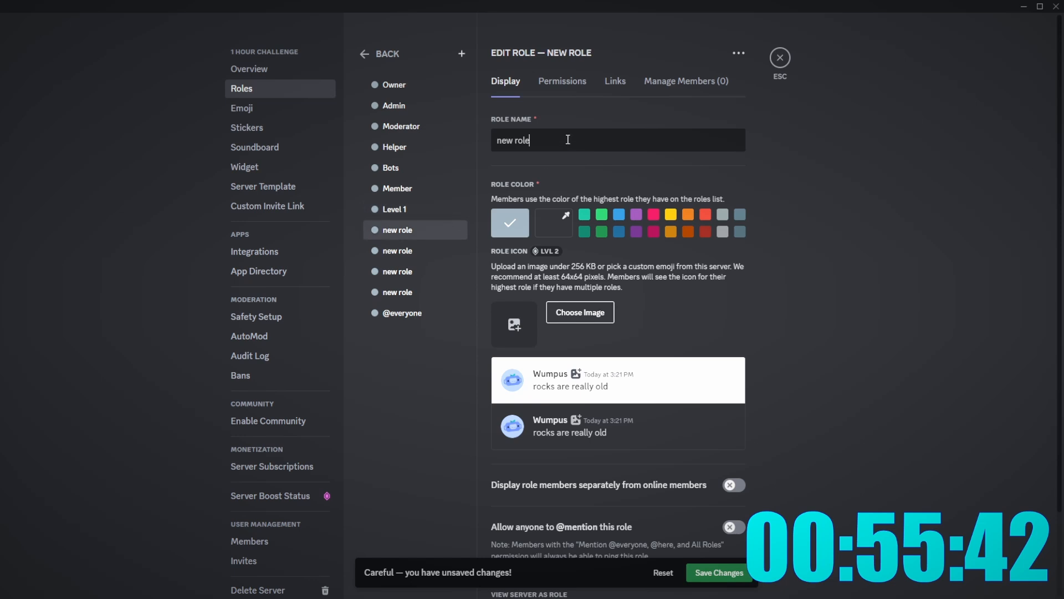
key("ctrl+a")
type("Lewvel 5")
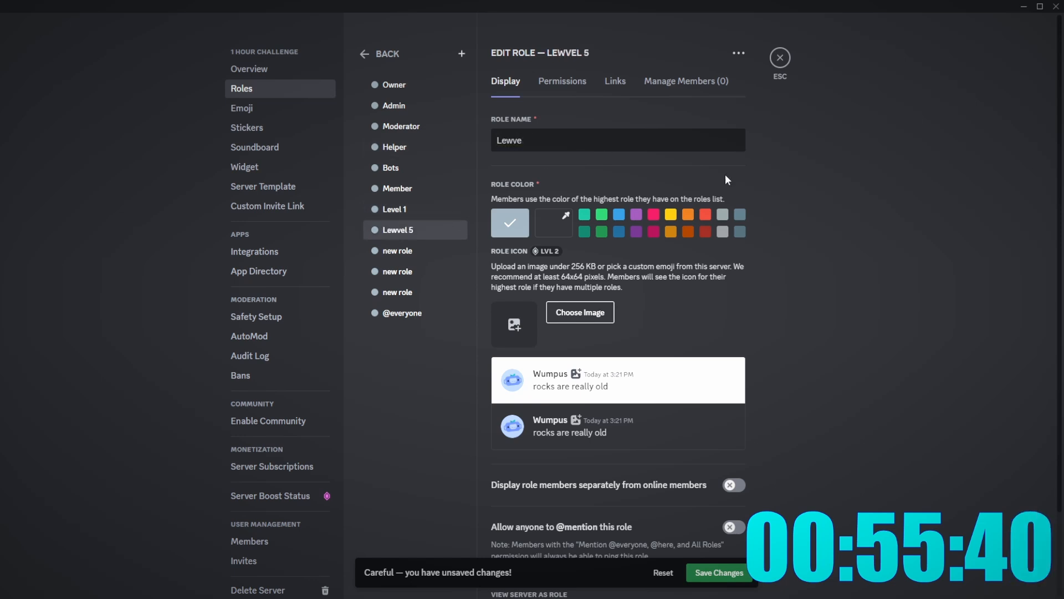
key("BackSpace")
key("BackSpace")
type("vel 5")
left_click(410, 251)
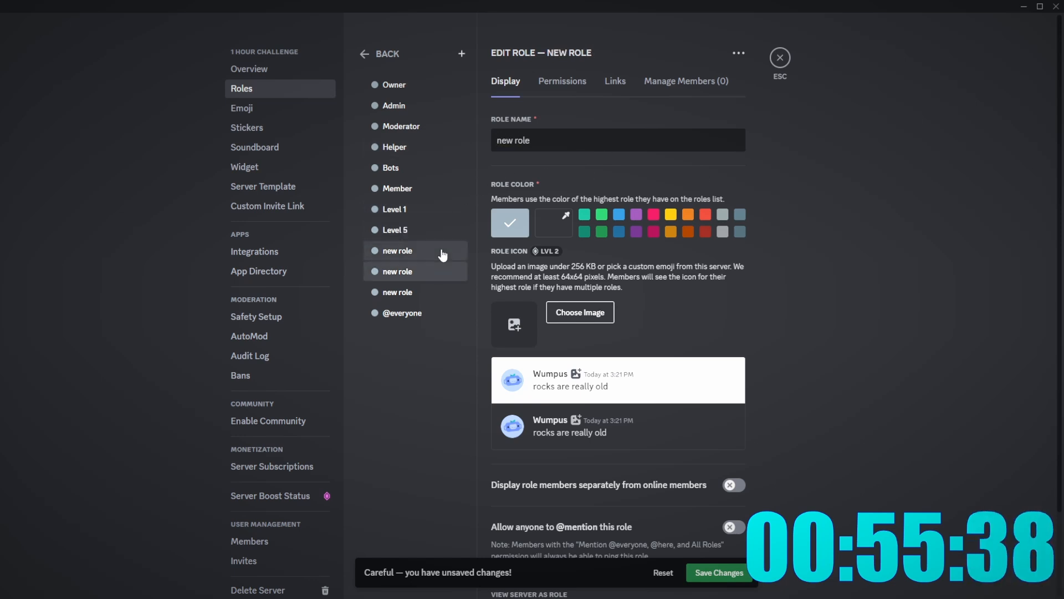
key("ctrl+a")
type("Level ")
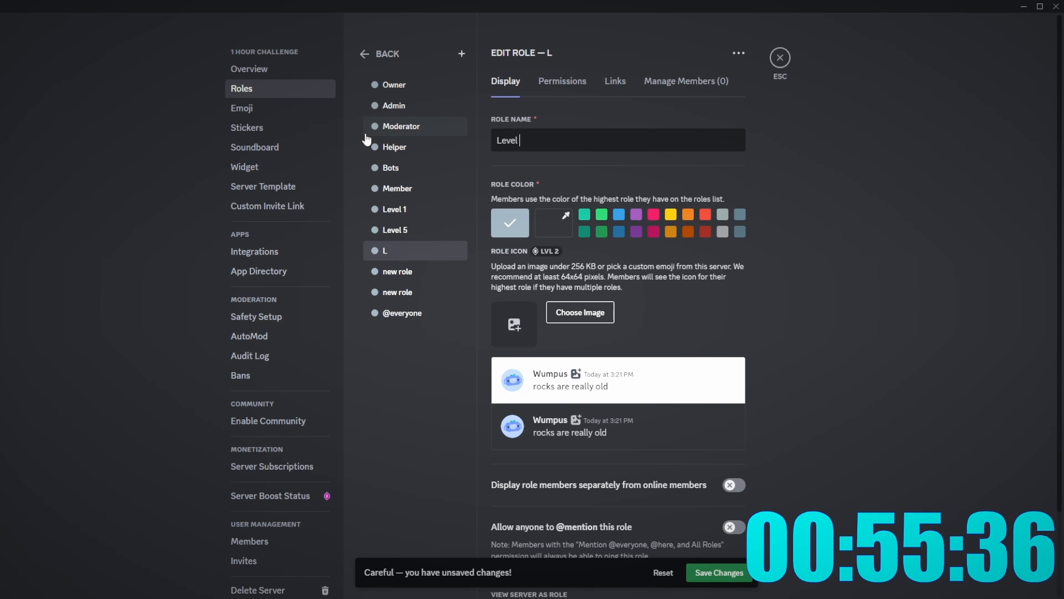
type("15")
left_click(388, 271)
key("ctrl+a")
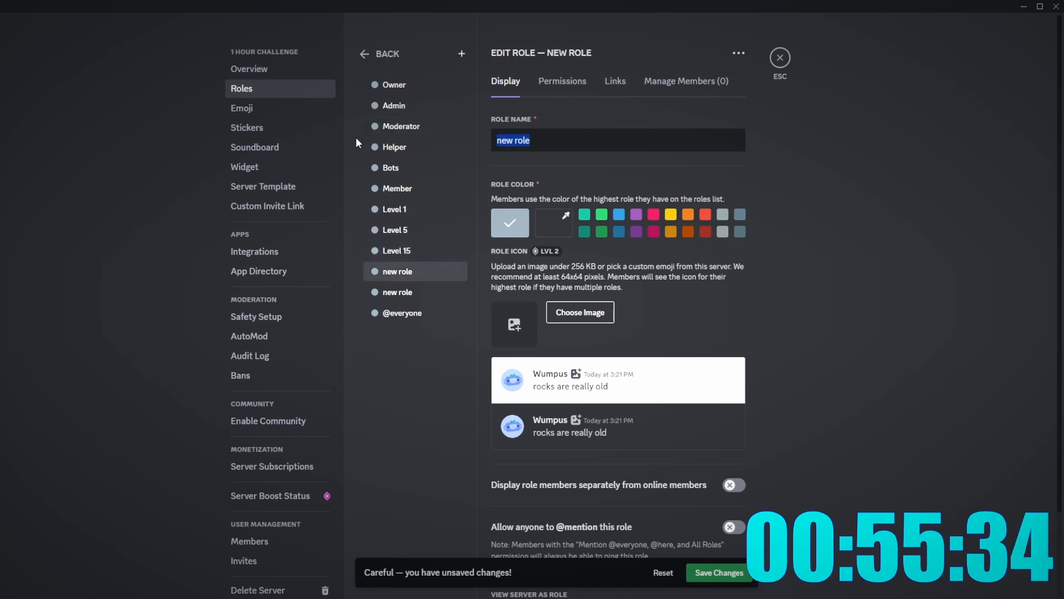
type("Level")
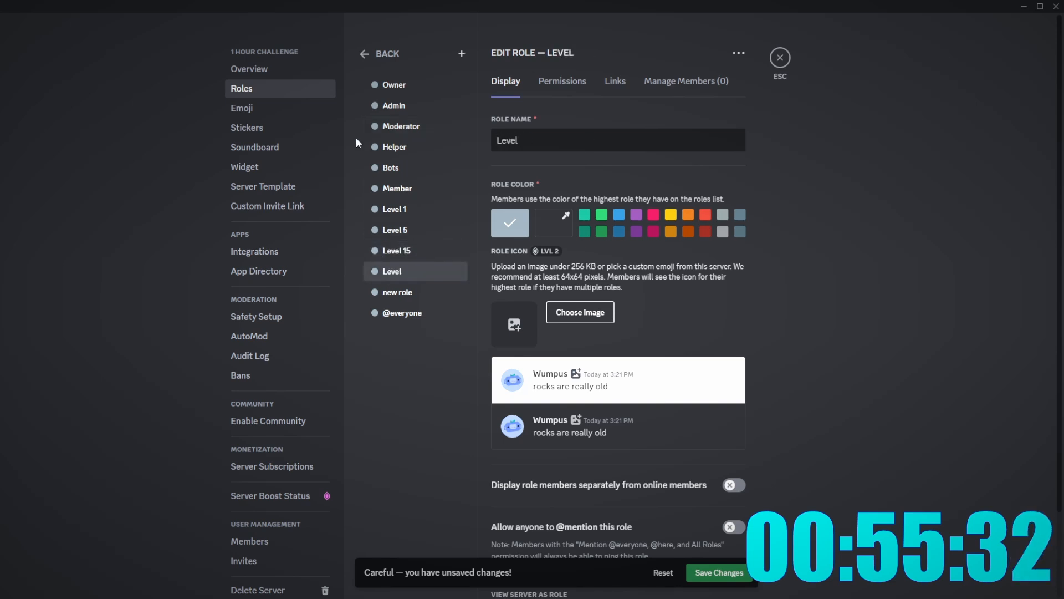
type(" 25")
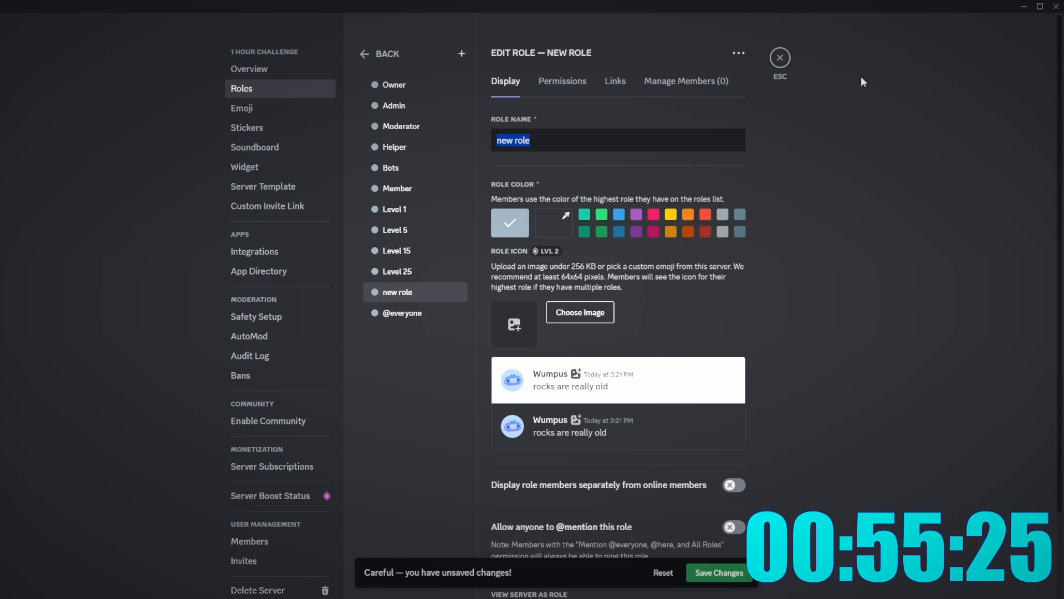
- Add Desktop and Mobile platform roles
type("D")
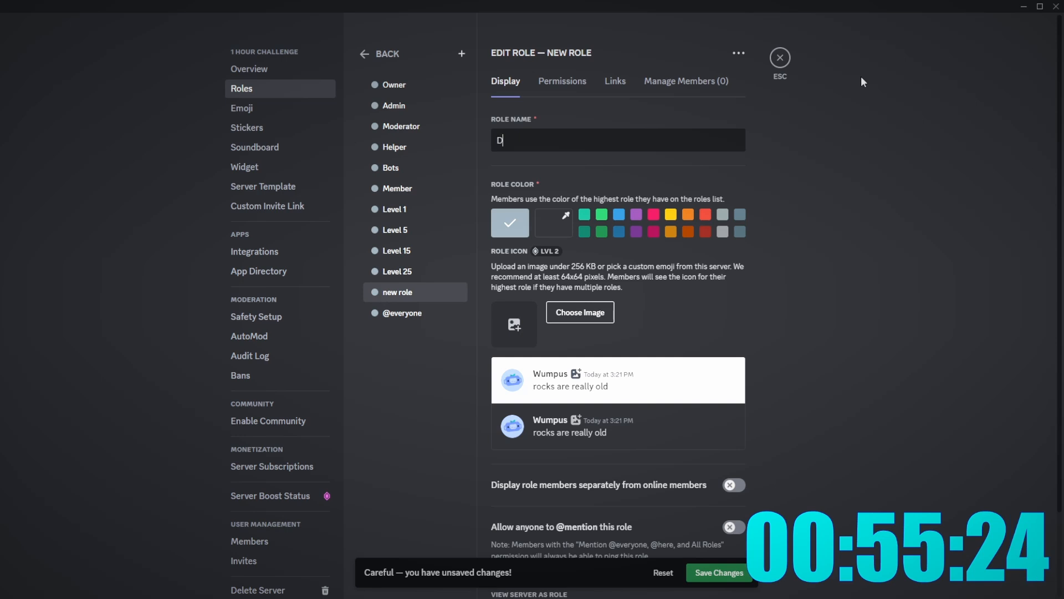
type("esktop")
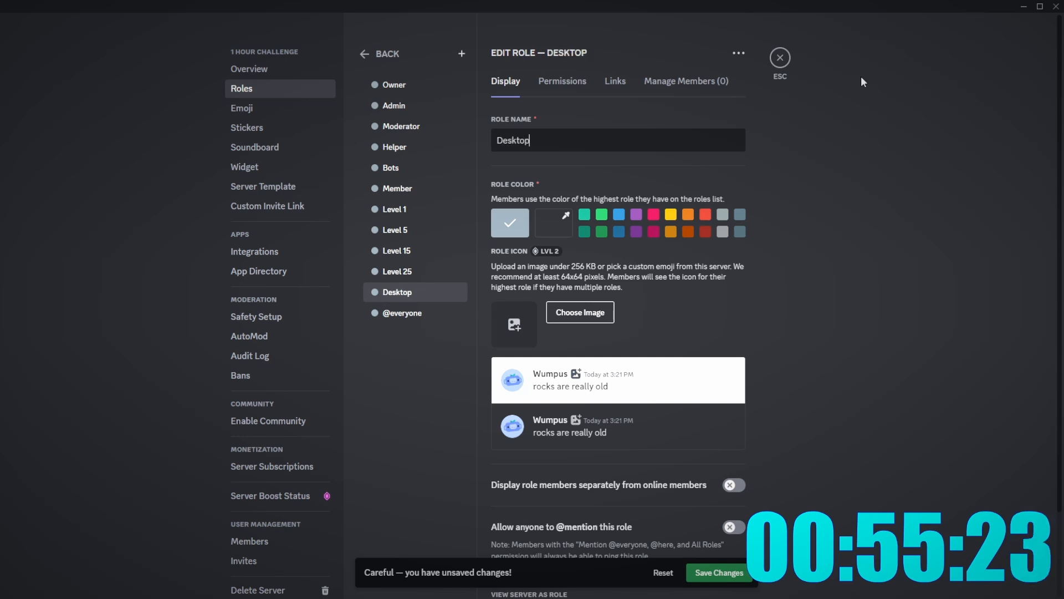
left_click(459, 54)
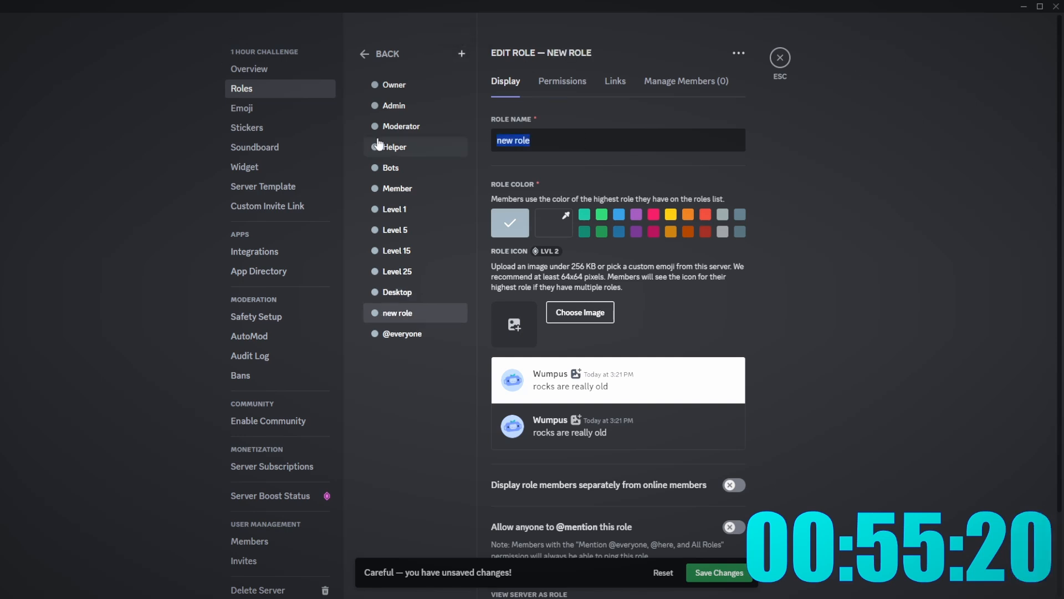
type("Mobile")
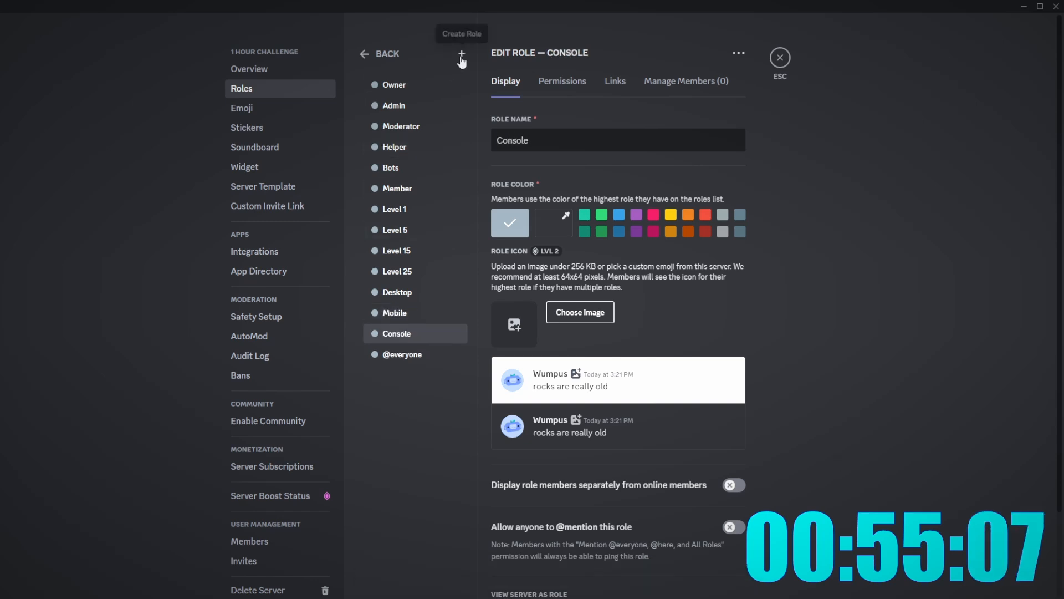
left_click(461, 55)
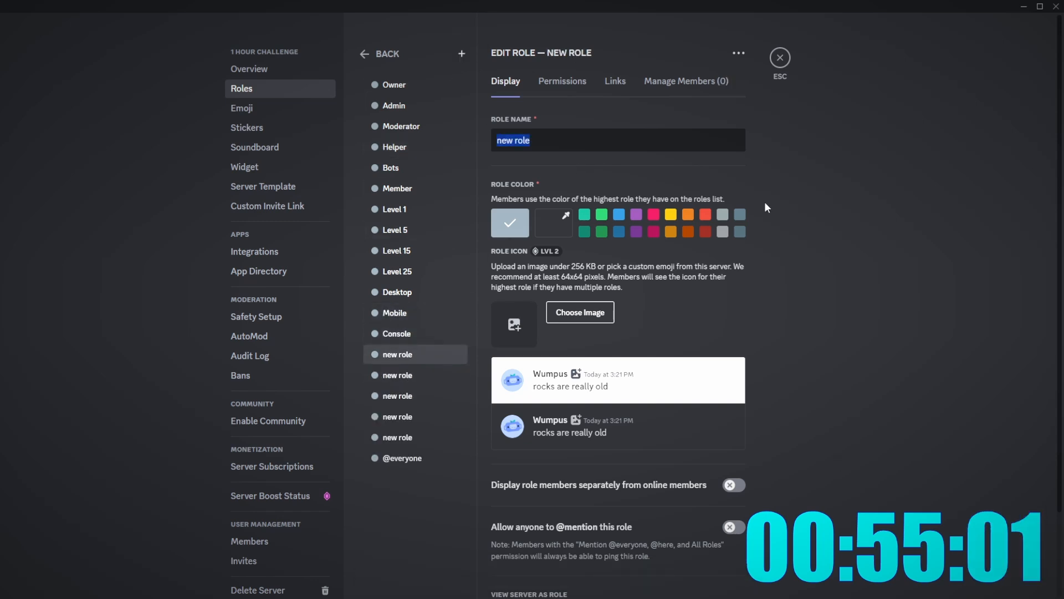
- Name the colour roles Yellow, Green and Orange
type("Yellow")
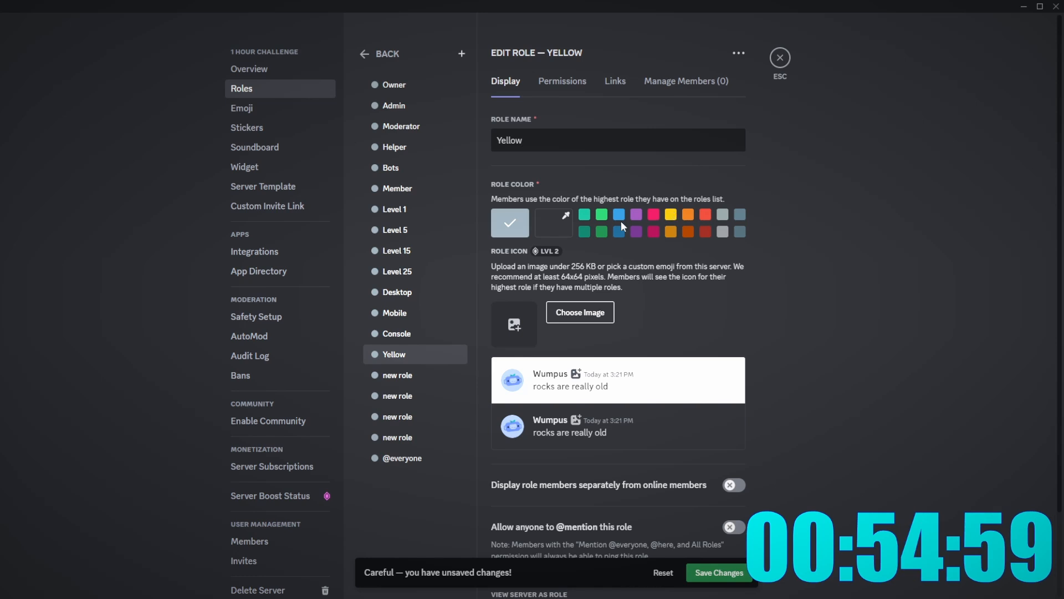
left_click(397, 375)
type("Green")
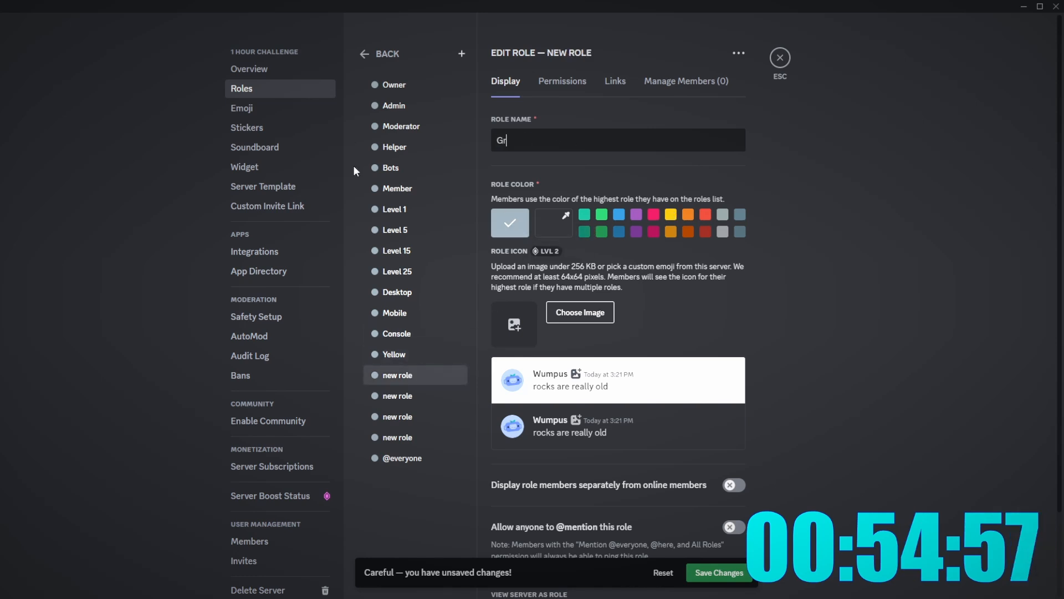
left_click(397, 395)
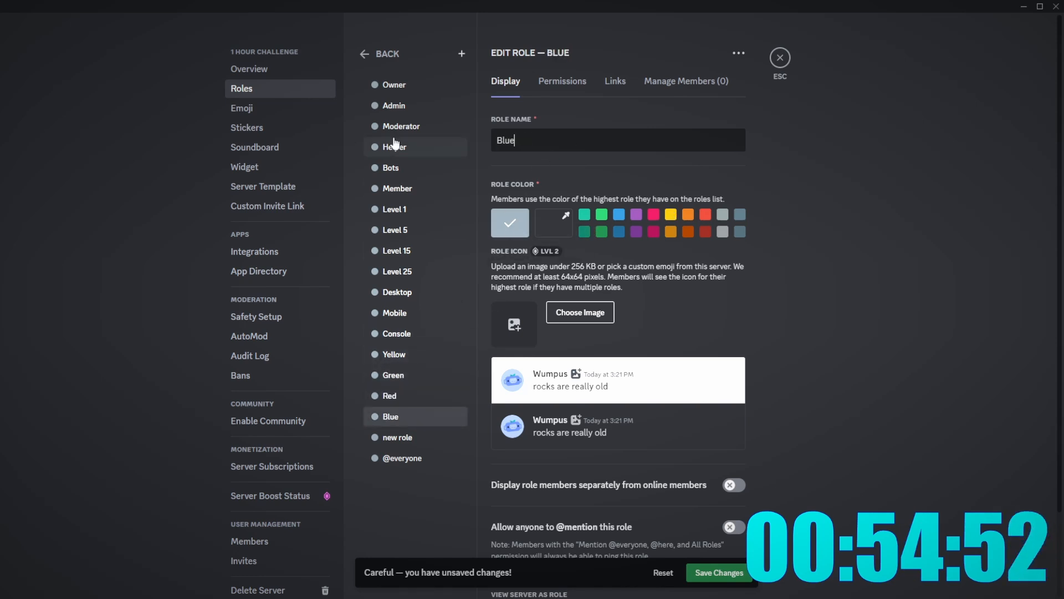
left_click(397, 437)
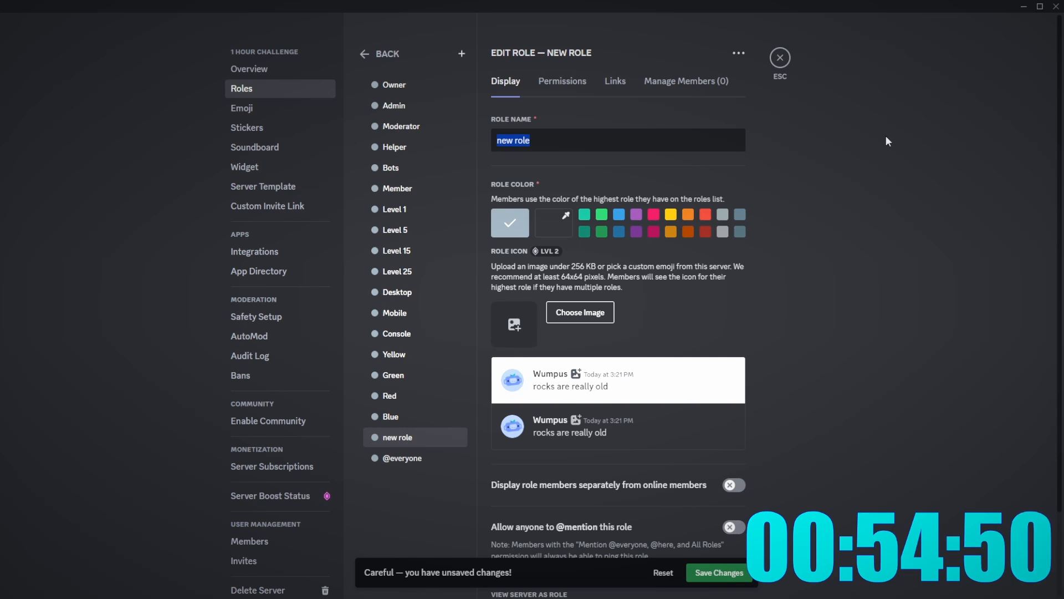
type("Orange")
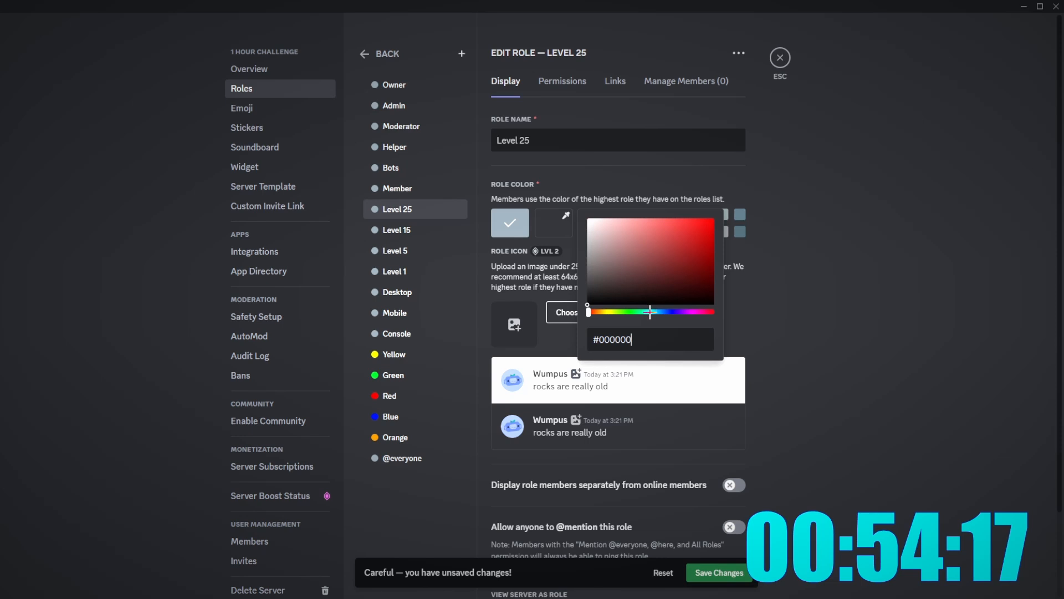
- Give the Level 25 and Level 15 roles custom cyan colours
left_click(649, 312)
left_click_drag(654, 297, 765, 173)
left_click(311, 299)
left_click(408, 230)
left_click(553, 224)
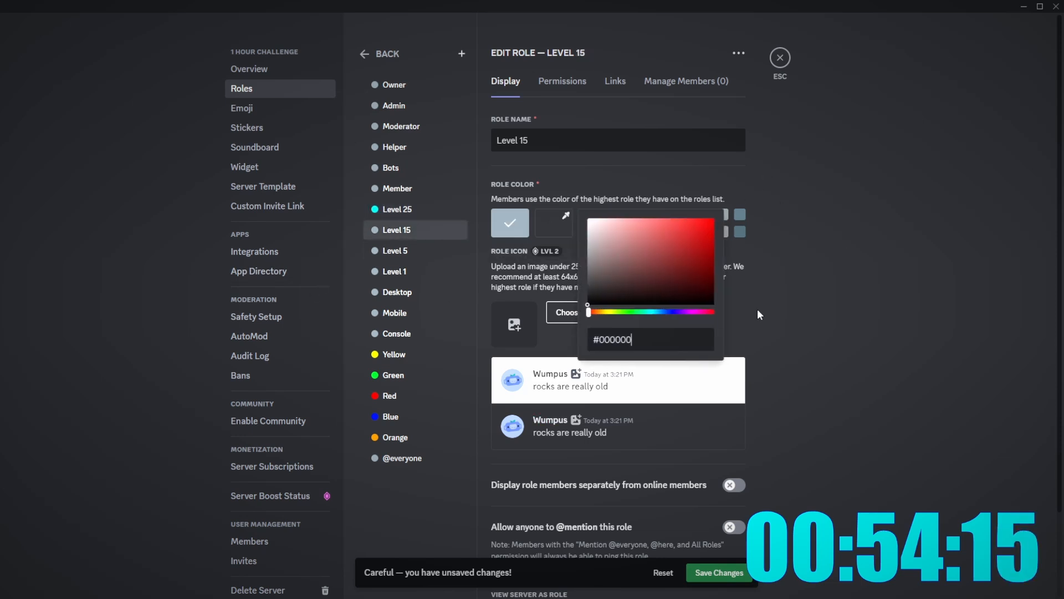
left_click_drag(589, 311, 658, 312)
left_click(696, 249)
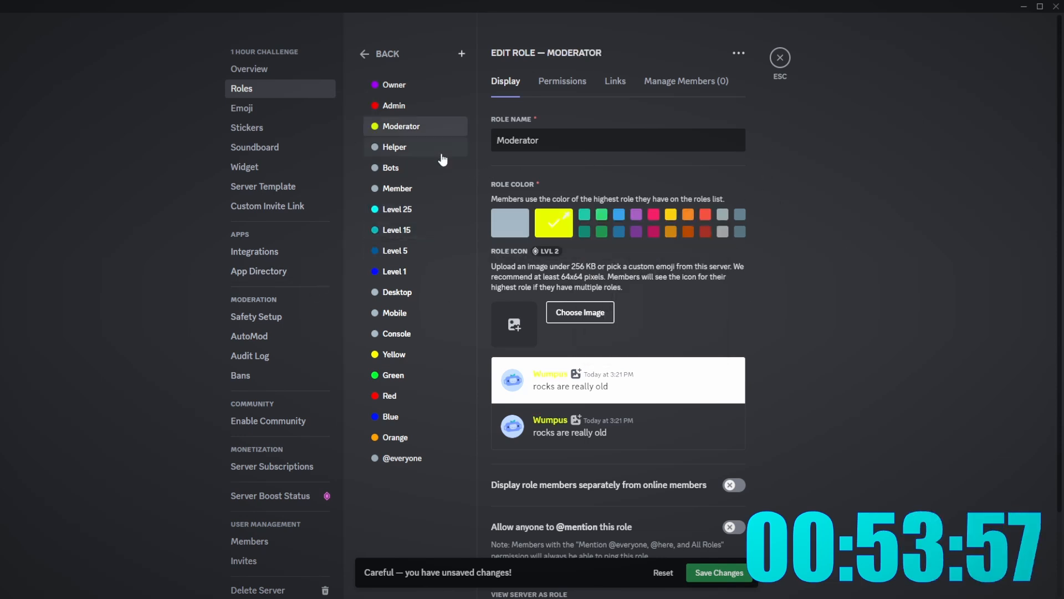
- Make the Helper role bright green and the Bots role bright pink
left_click(442, 156)
left_click(555, 223)
left_click(624, 311)
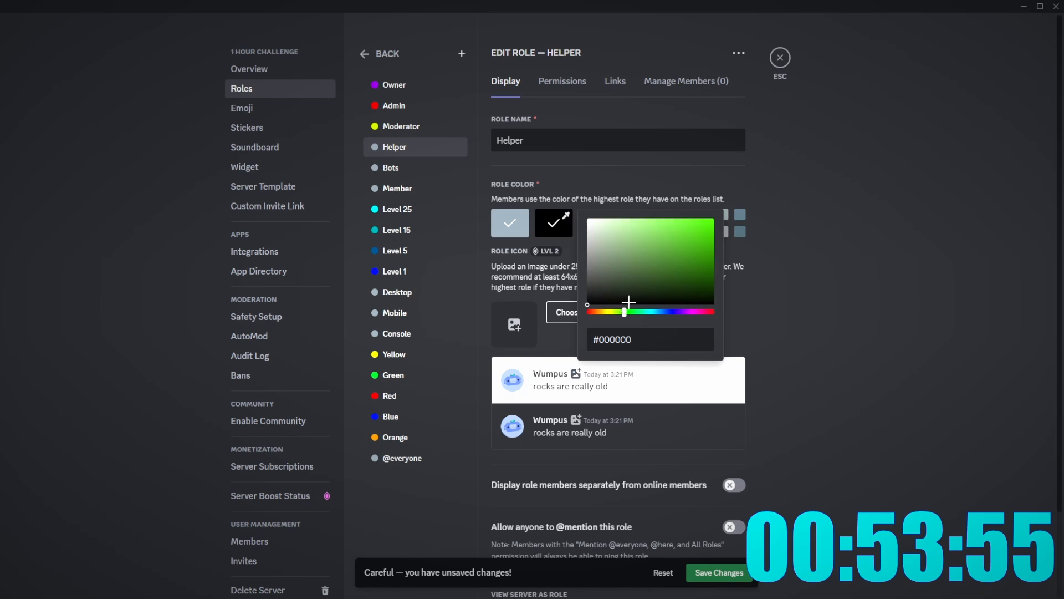
left_click_drag(628, 302, 712, 220)
left_click(391, 167)
left_click(554, 223)
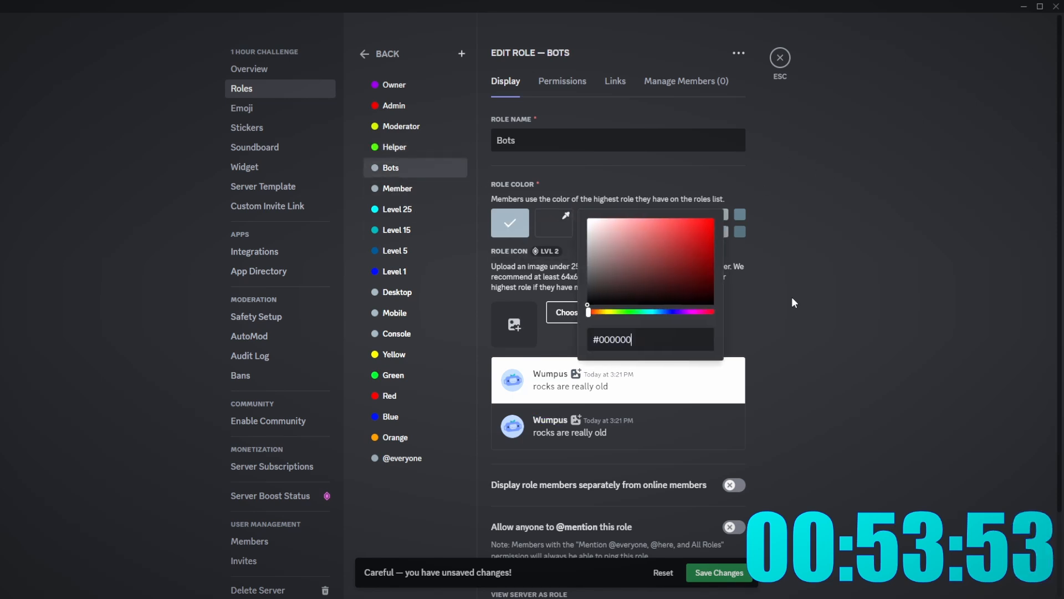
left_click(699, 311)
left_click_drag(696, 293, 725, 215)
- Set the Member role to green and save all the new role colours
left_click(455, 190)
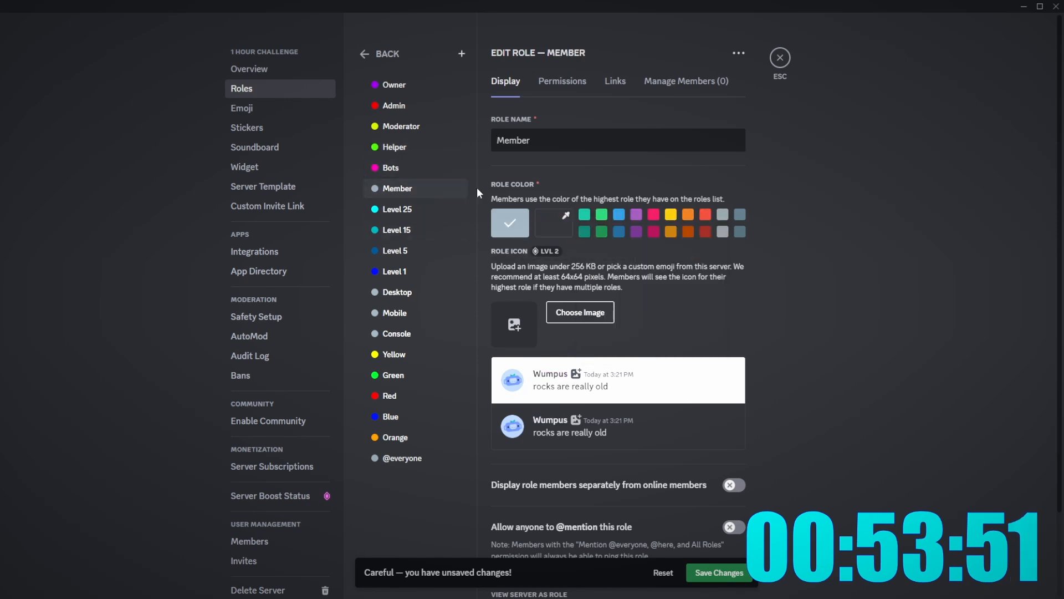
left_click(554, 223)
left_click_drag(672, 310, 873, 189)
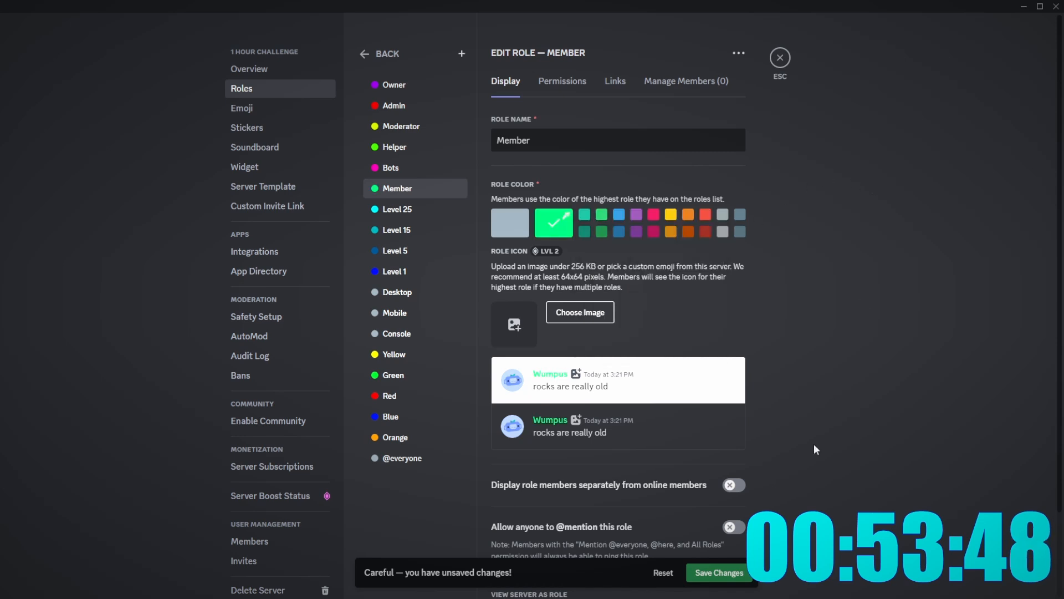
left_click(738, 567)
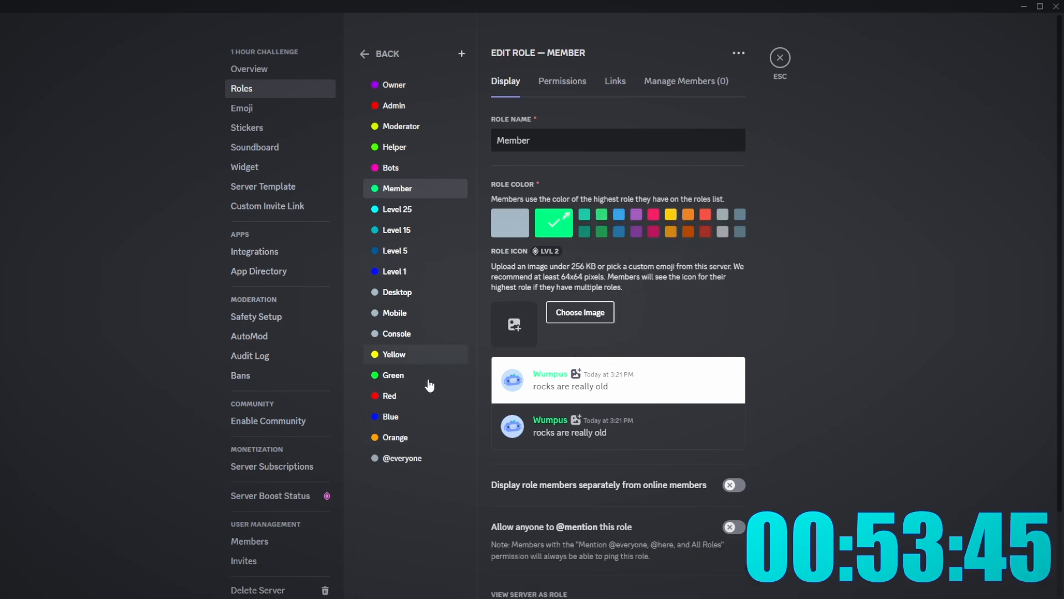
left_click(424, 272)
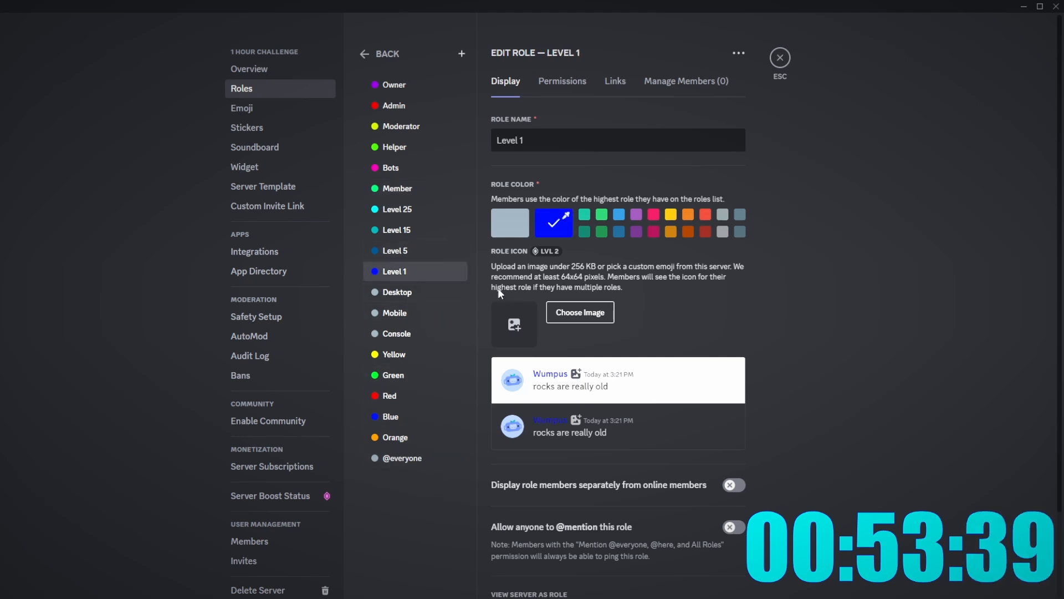
- Show Level 1 and Bots members separately from online members
left_click(735, 485)
left_click(394, 251)
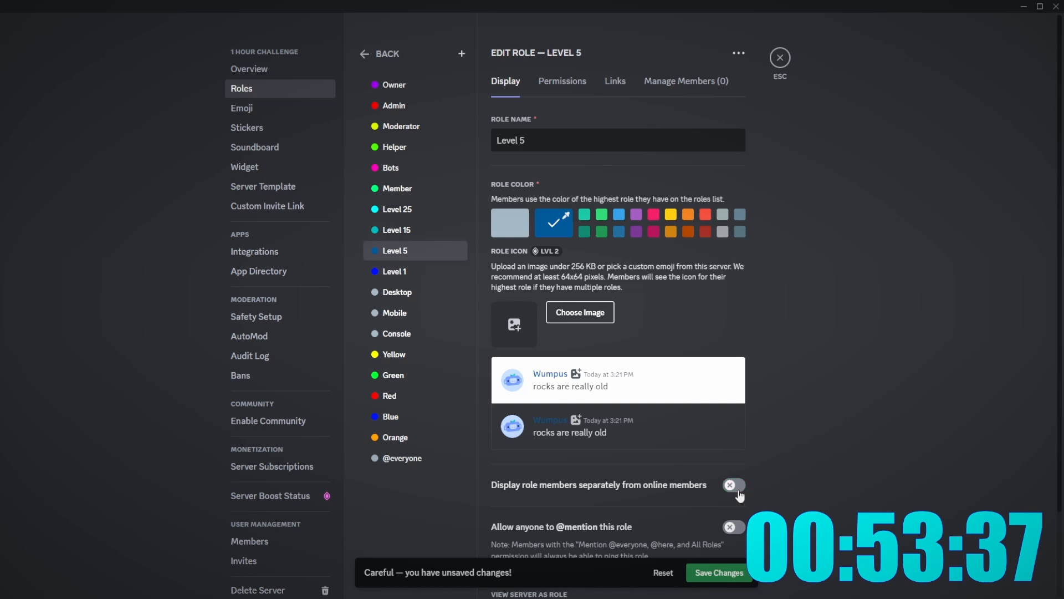
left_click(408, 229)
left_click(418, 188)
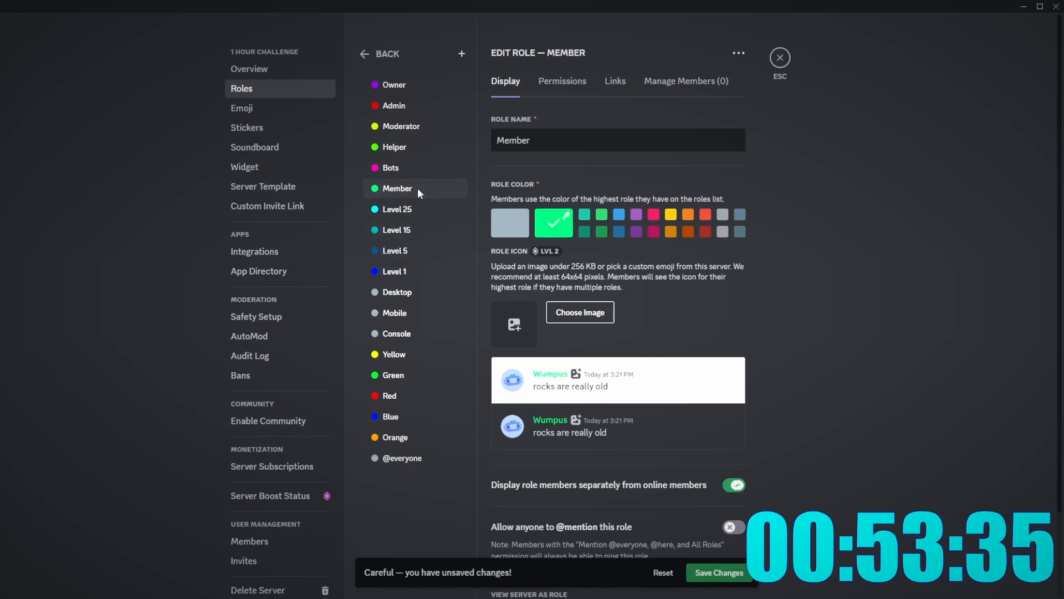
left_click(411, 210)
left_click(442, 194)
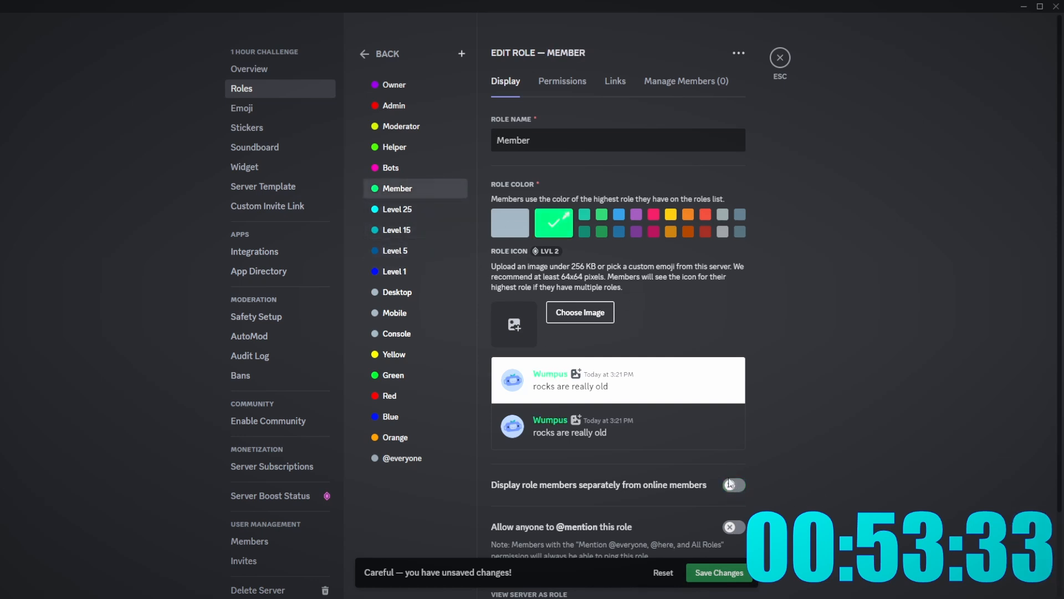
left_click(437, 167)
left_click(730, 486)
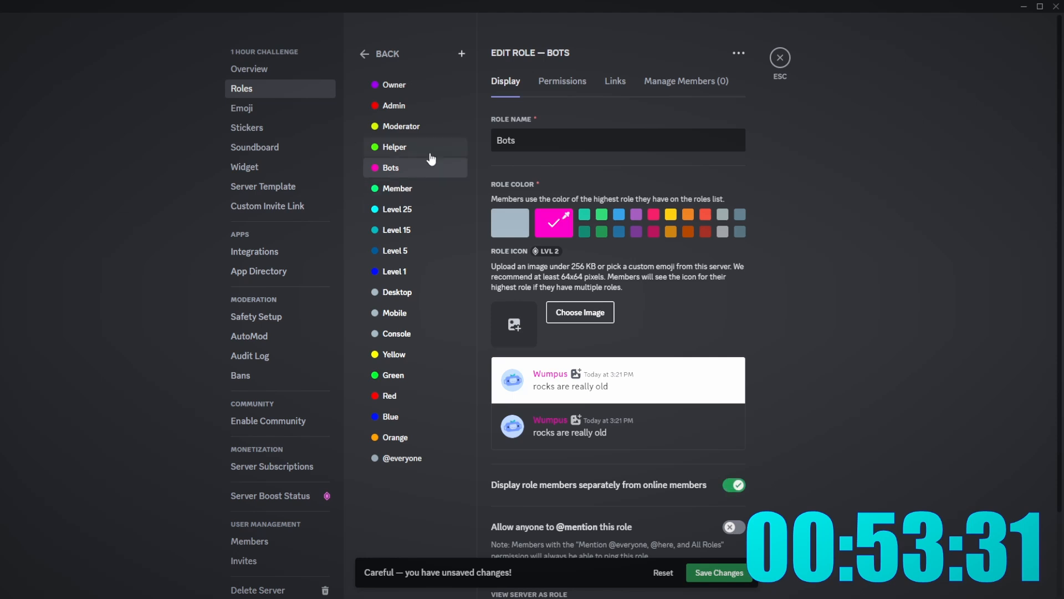
- Display Moderator and Admin members separately, then move the Orange role under Level 1
left_click(431, 159)
left_click(417, 131)
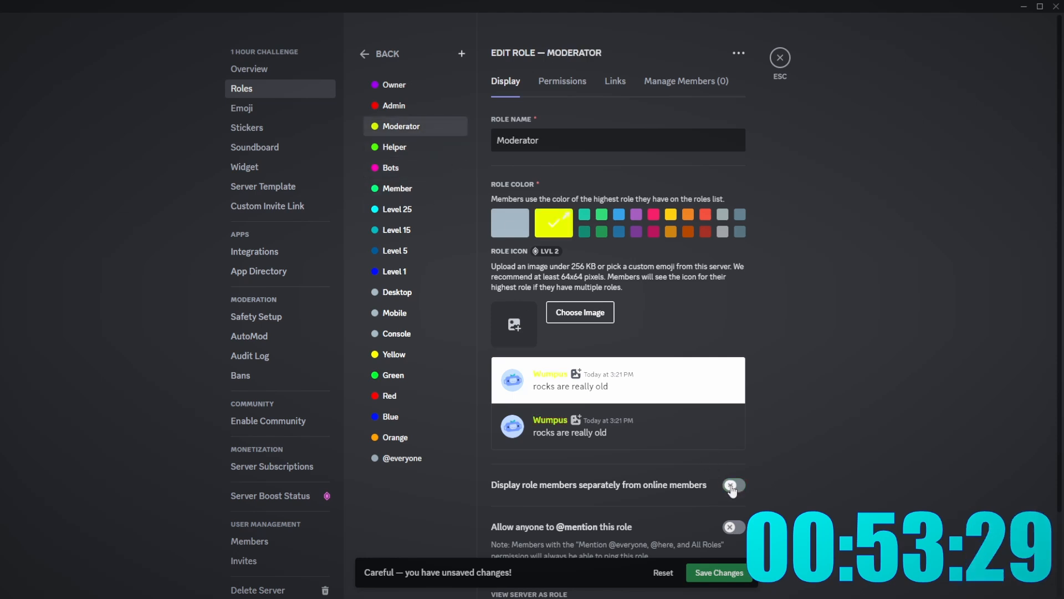
left_click(730, 485)
left_click(436, 112)
left_click(731, 485)
left_click(394, 84)
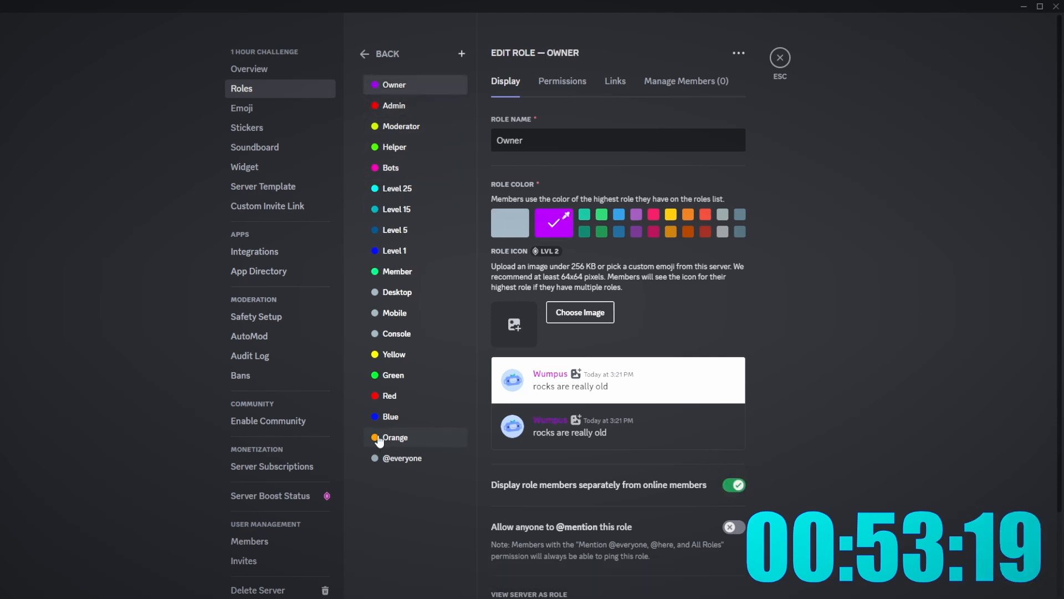
left_click_drag(383, 435, 404, 273)
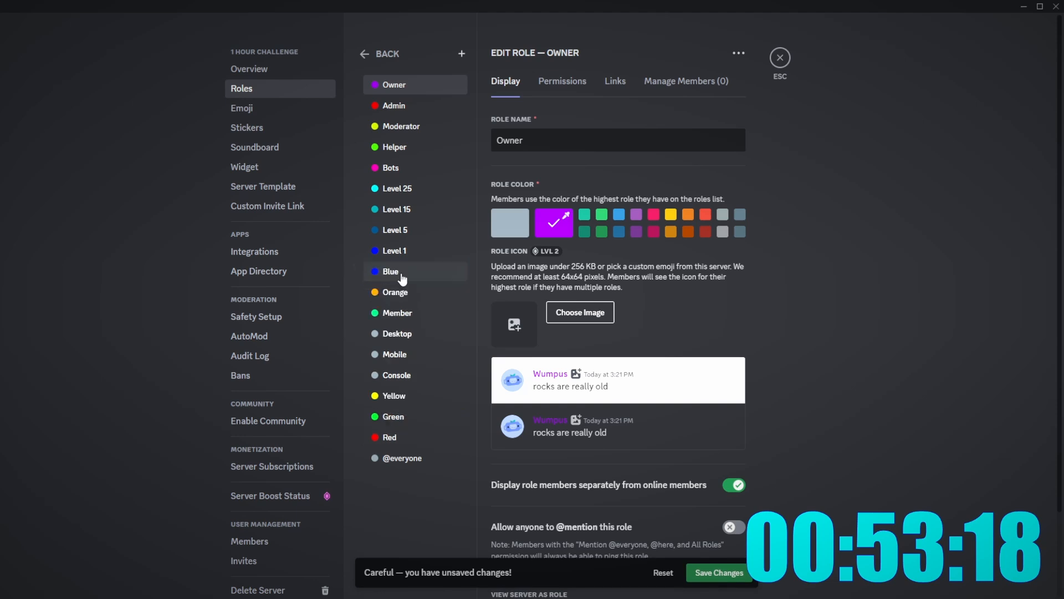
- Move Blue, Red, Green and Yellow up under Level 1 and save the new role order
left_click_drag(391, 437, 401, 274)
left_click_drag(418, 436, 409, 300)
left_click(719, 572)
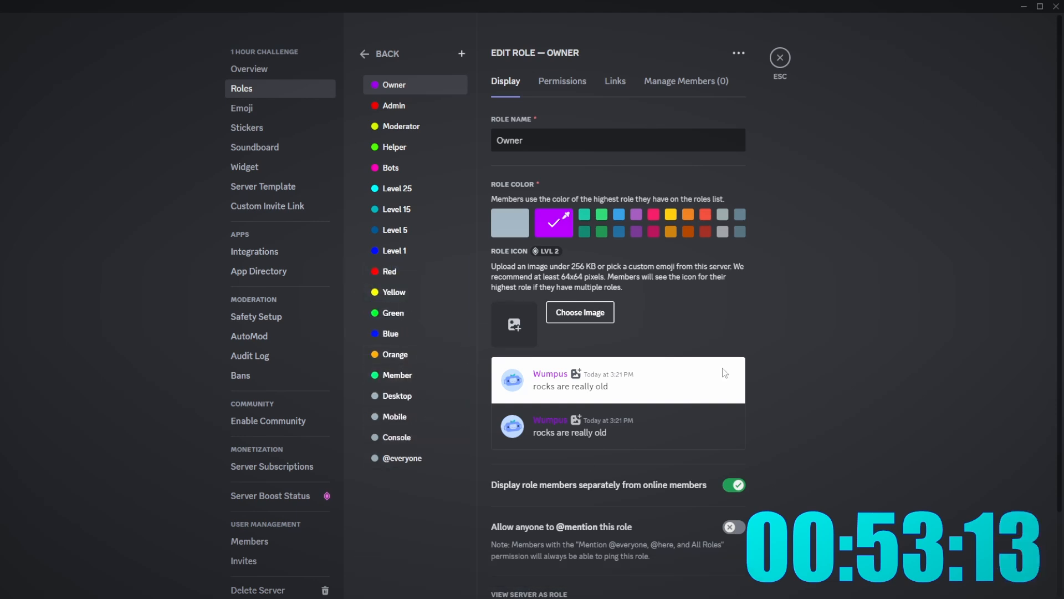
left_click(409, 289)
left_click(408, 275)
left_click(411, 292)
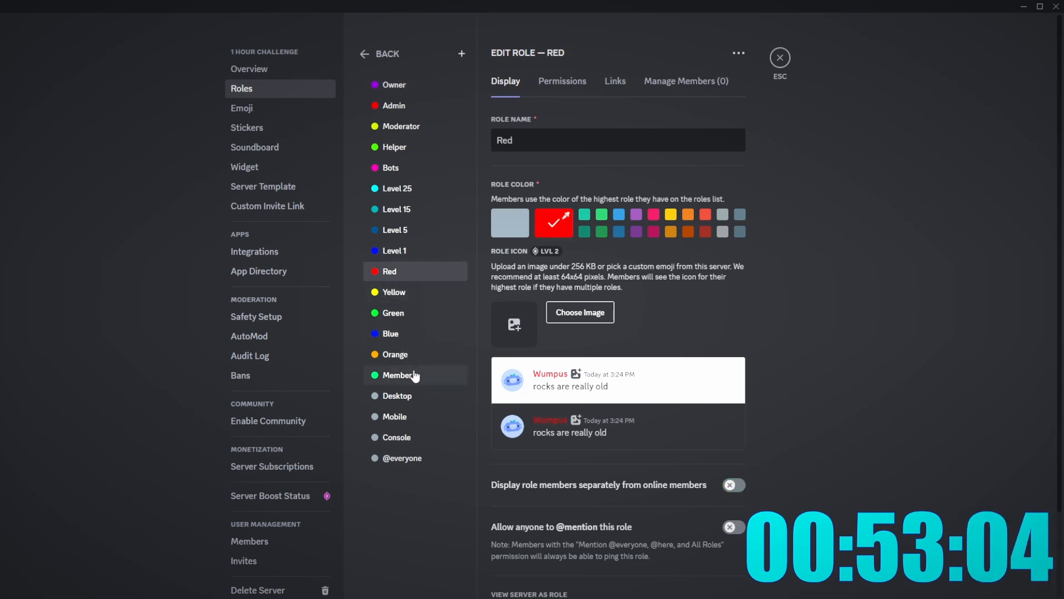
- Review the Admin role's permissions, enabling Kick Members and Ban Members
left_click(396, 168)
left_click(428, 106)
left_click(562, 81)
scroll(750, 251, "down", 10)
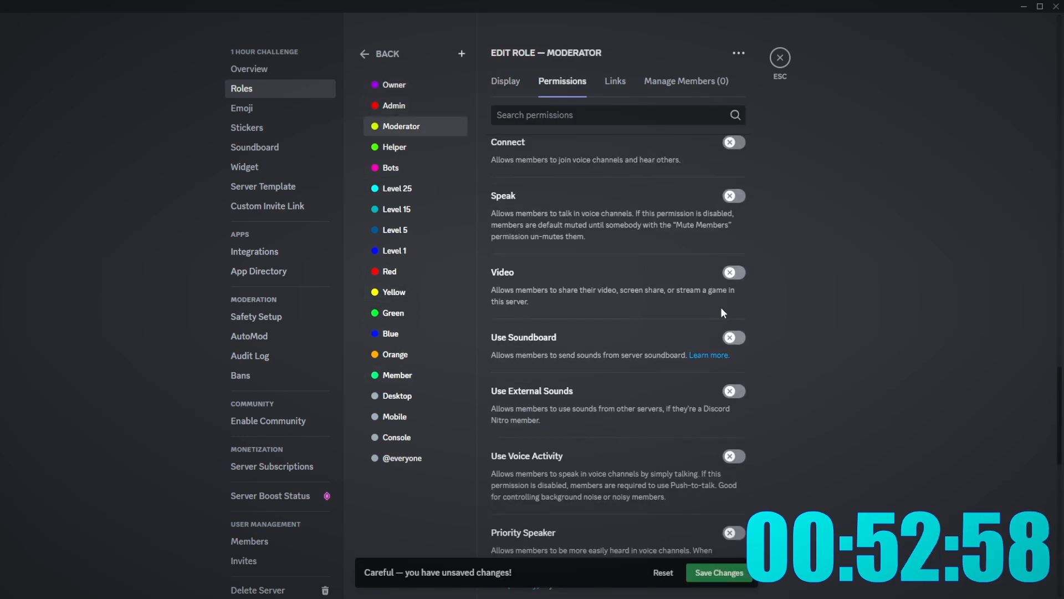
scroll(722, 312, "up", 10)
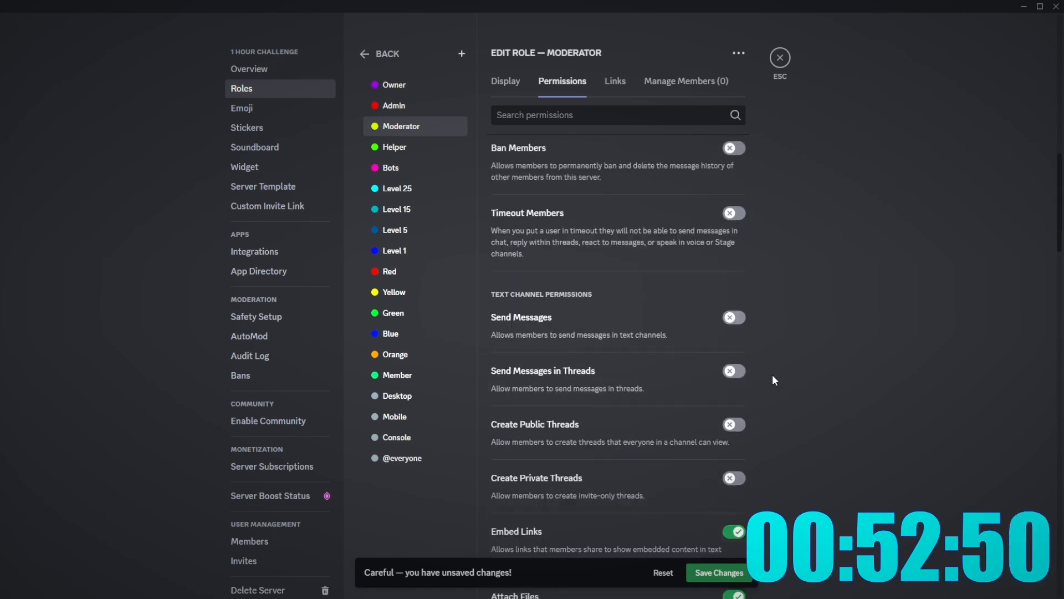
scroll(753, 385, "up", 5)
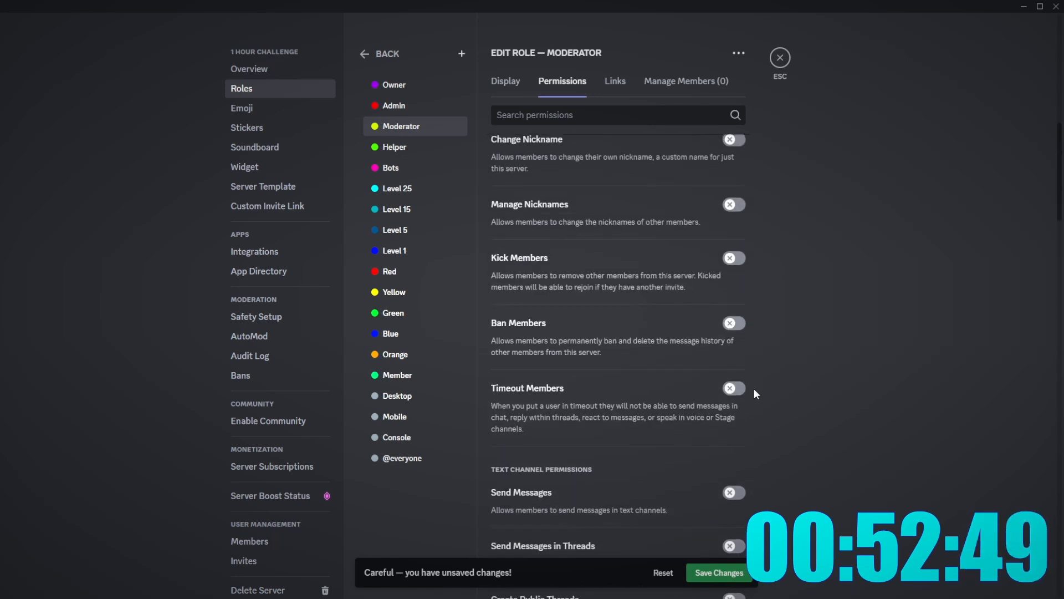
left_click(739, 380)
left_click(737, 314)
scroll(801, 350, "up", 2)
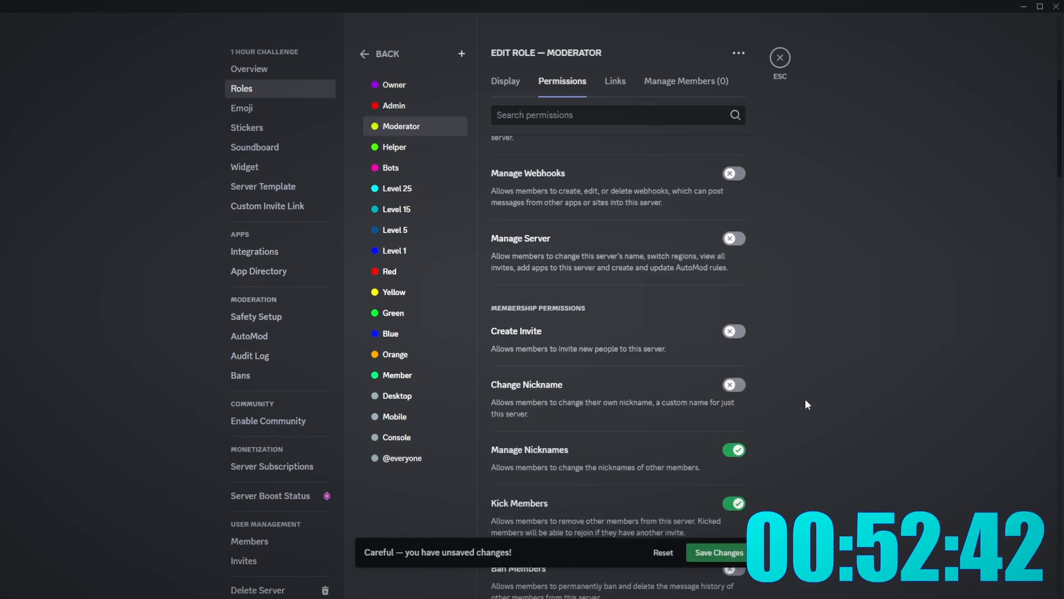
scroll(805, 398, "up", 5)
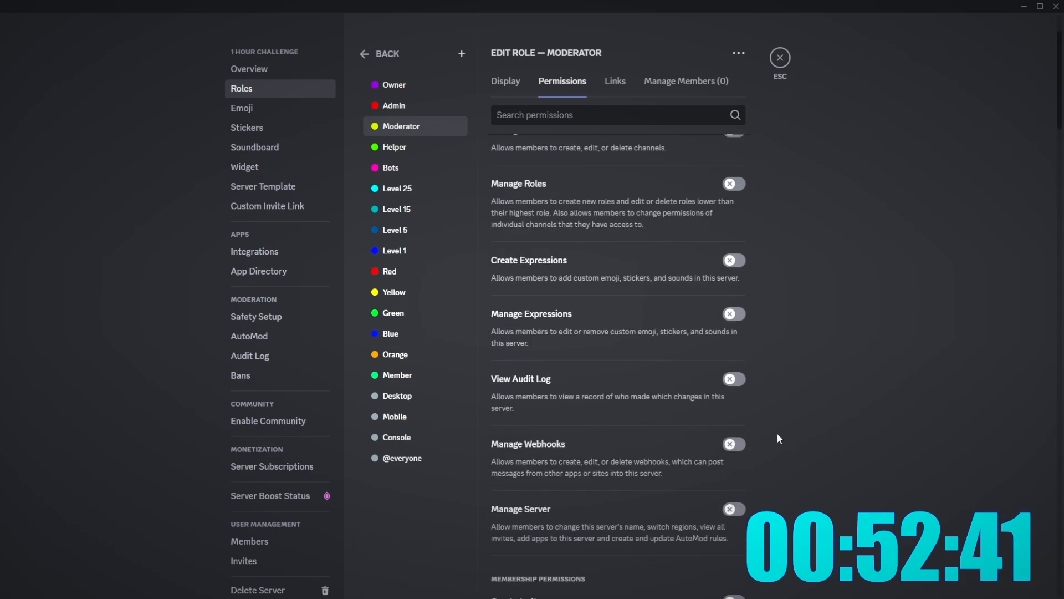
scroll(752, 294, "up", 2)
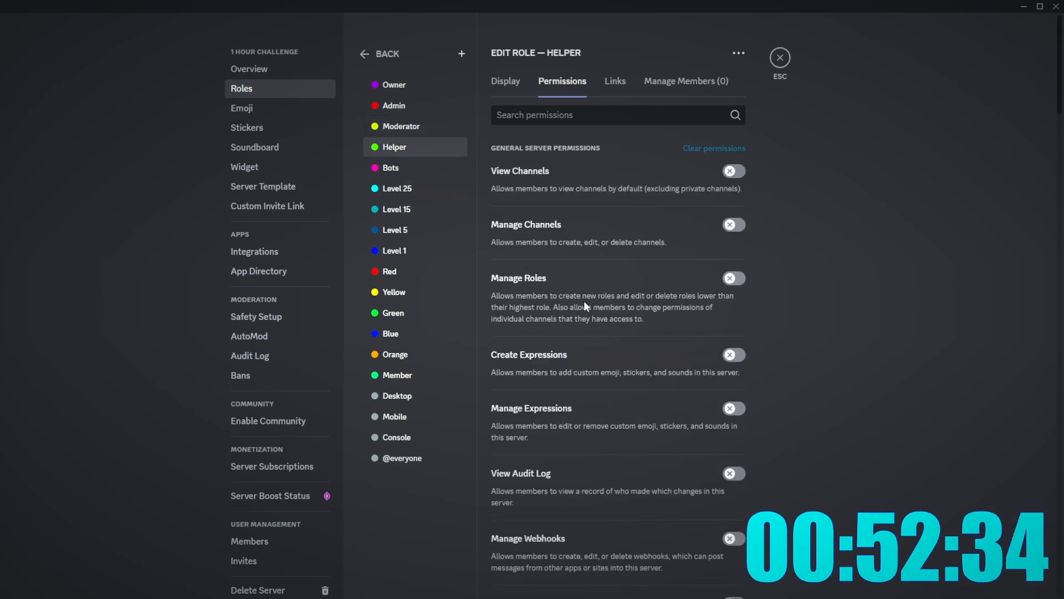
scroll(583, 301, "down", 15)
scroll(649, 380, "down", 10)
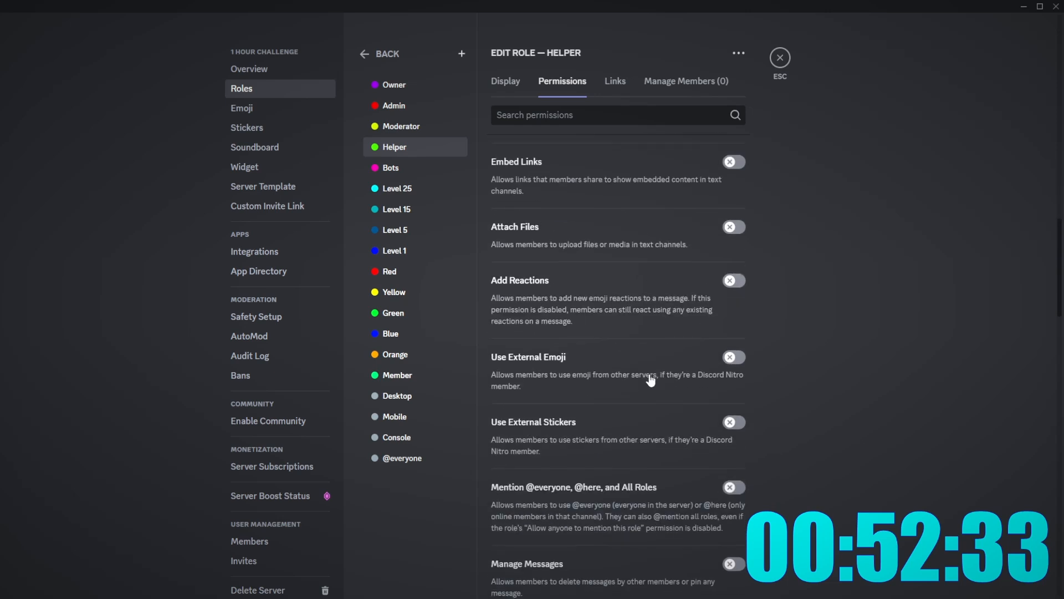
- Check the Bots display settings and the Owner role, then close server settings
left_click(390, 168)
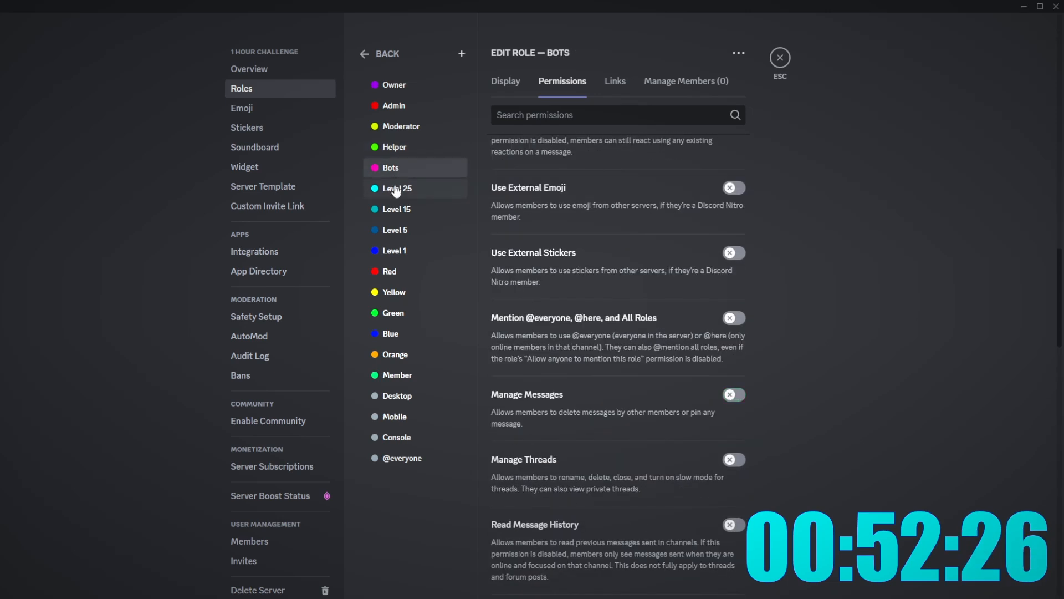
left_click(396, 191)
left_click(395, 208)
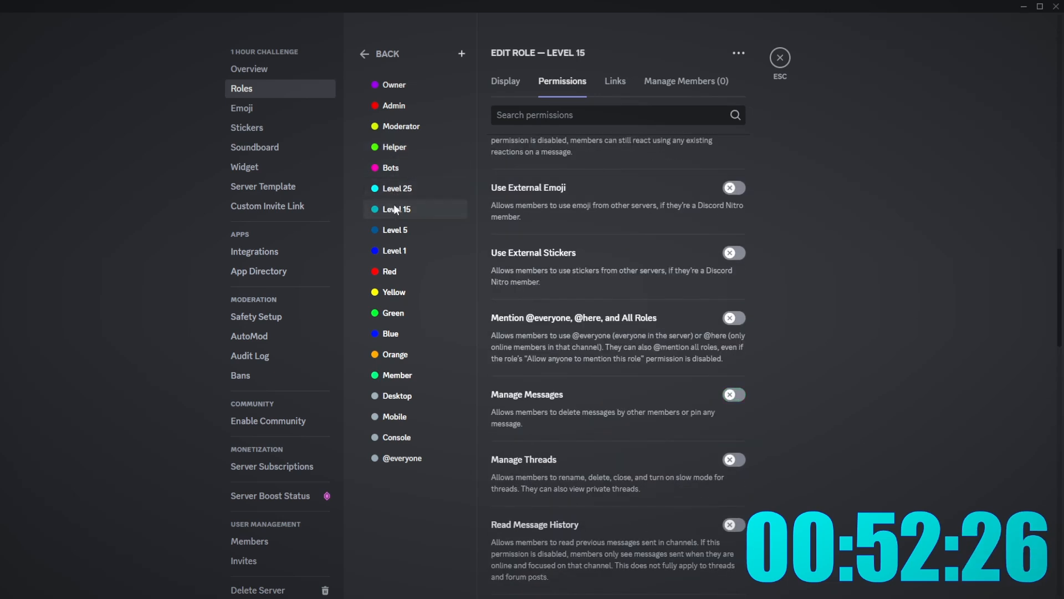
left_click(392, 168)
left_click(513, 87)
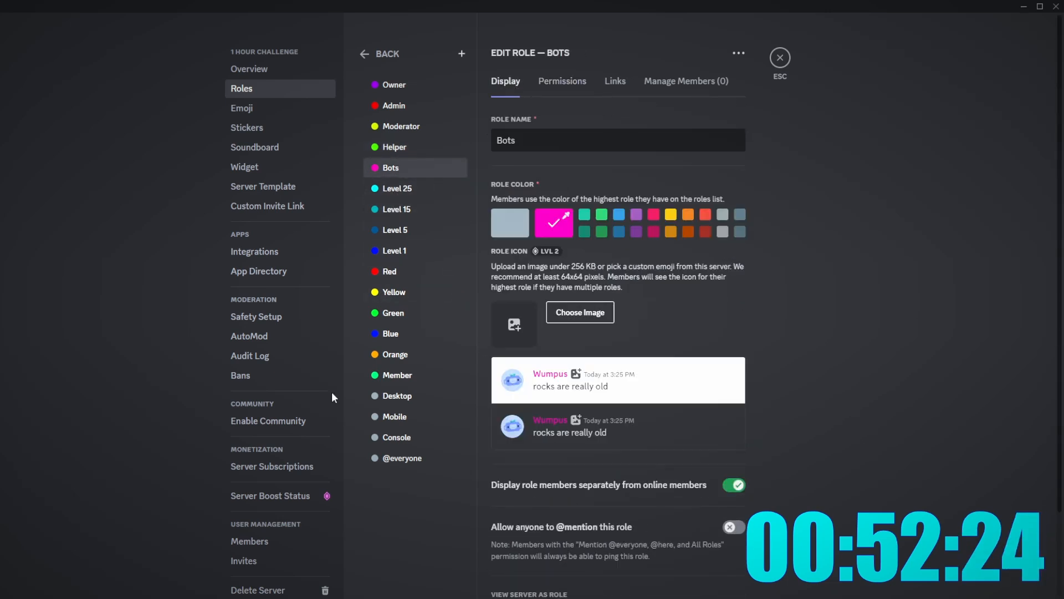
left_click(397, 374)
left_click(397, 437)
left_click(563, 81)
left_click(407, 148)
left_click(410, 85)
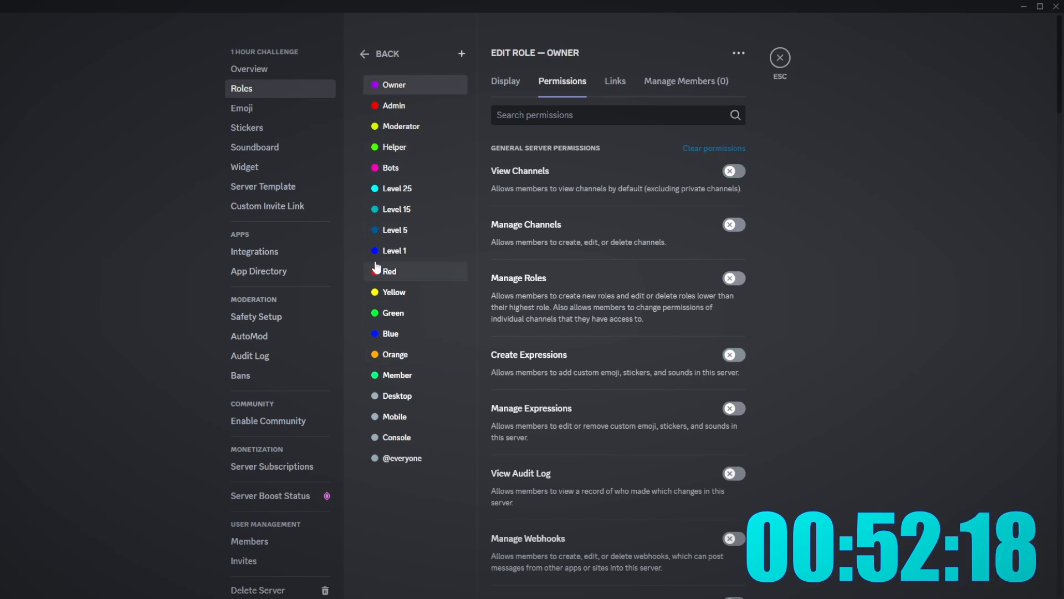
left_click(785, 60)
- Give your own member the Admin and Helper roles
right_click(975, 80)
mouse_move(920, 228)
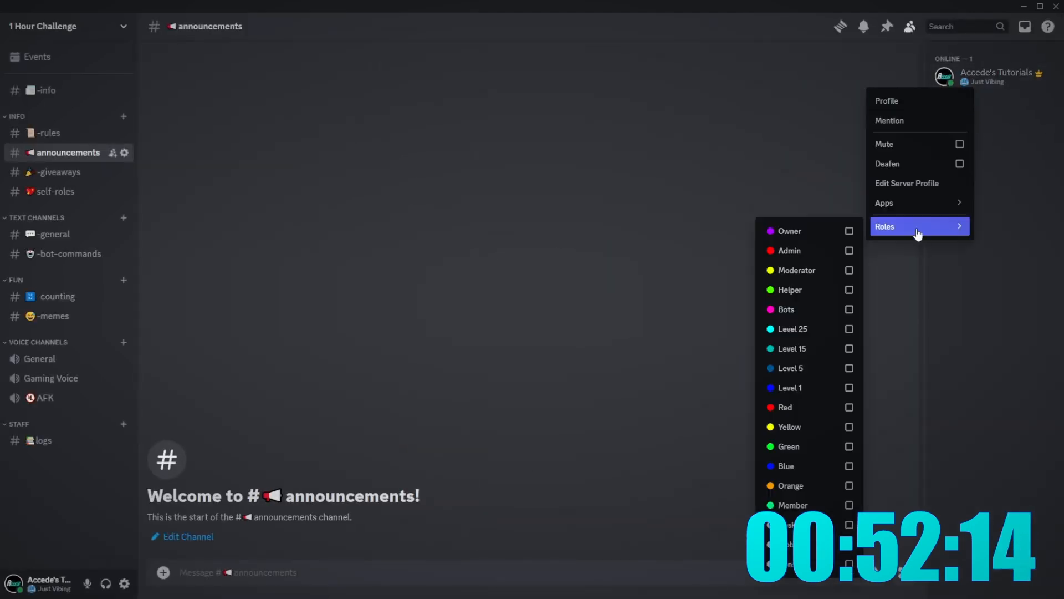
left_click(830, 254)
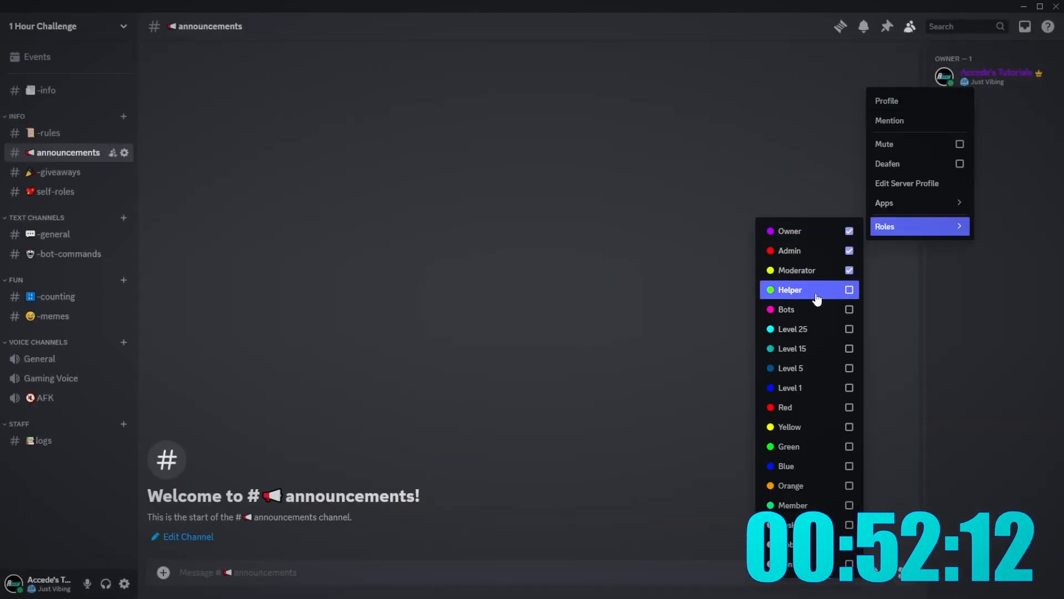
left_click(817, 299)
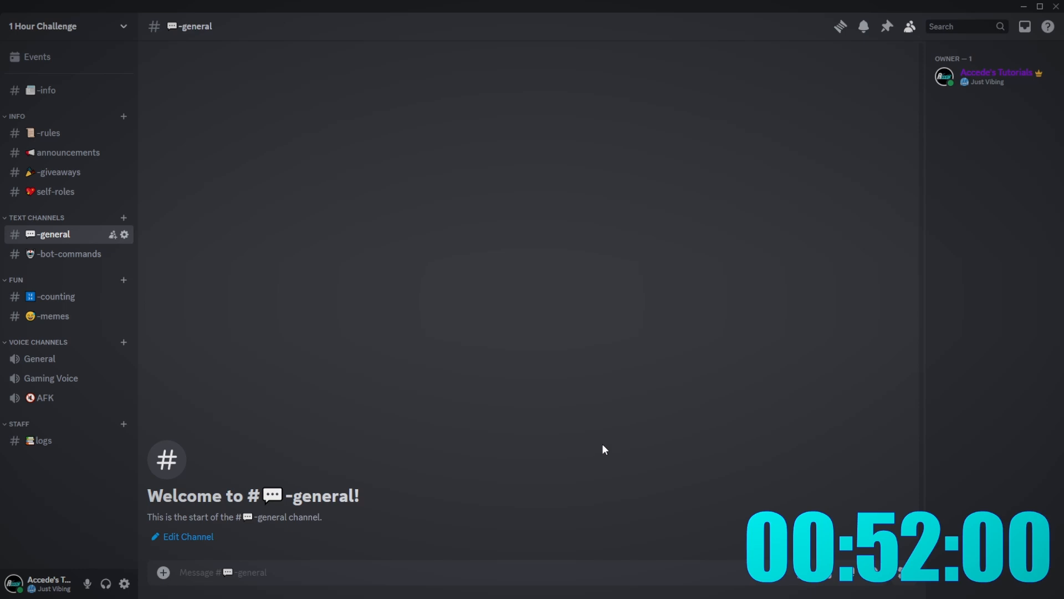
- Browse the giveaways, announcements and self-roles channels, ending in #general
left_click(52, 172)
left_click(61, 152)
left_click(47, 192)
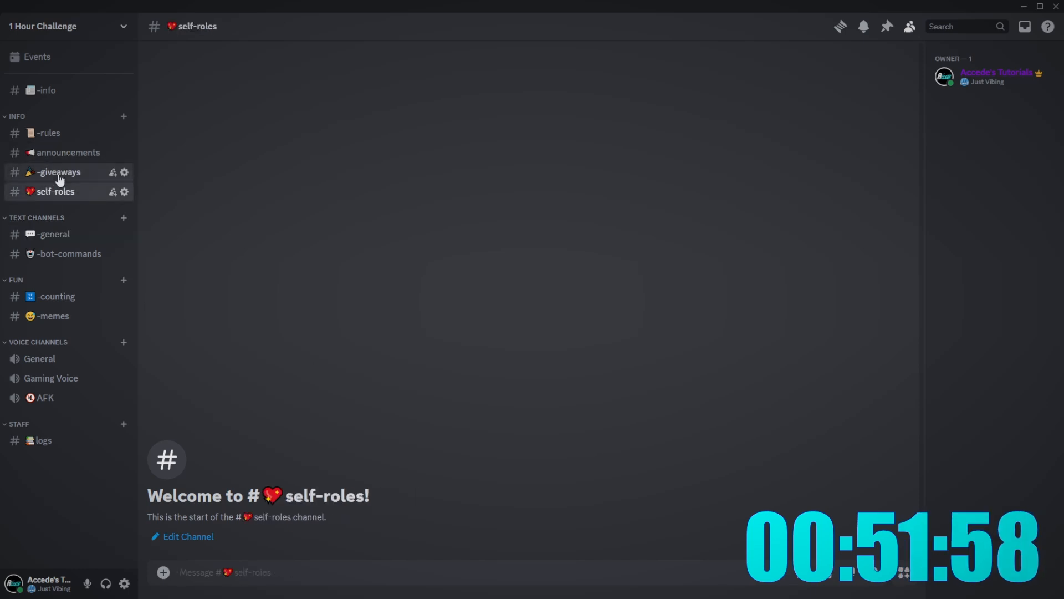
left_click(65, 152)
left_click(61, 172)
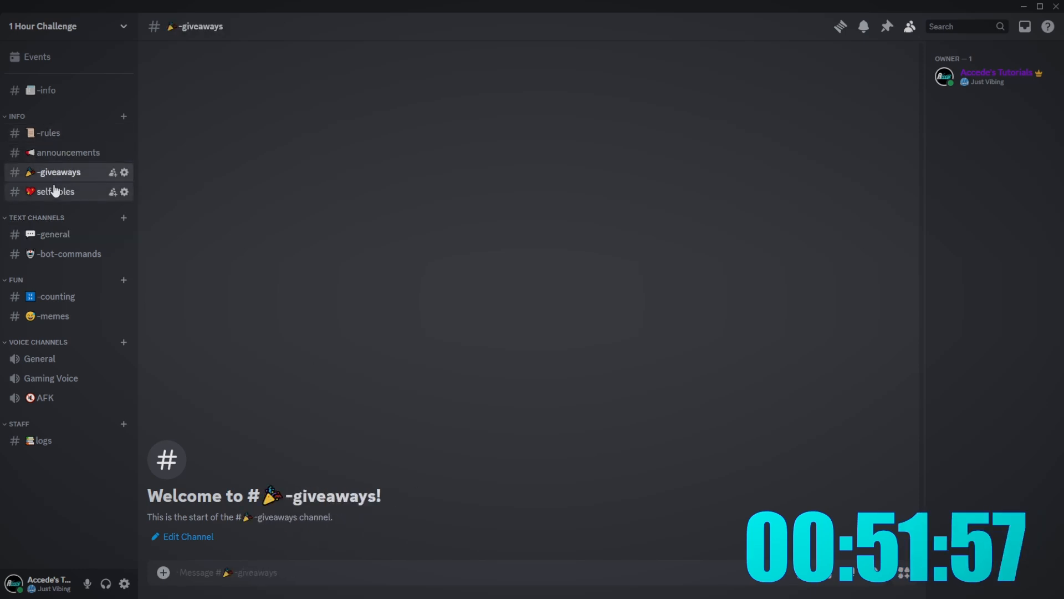
left_click(62, 152)
left_click(65, 235)
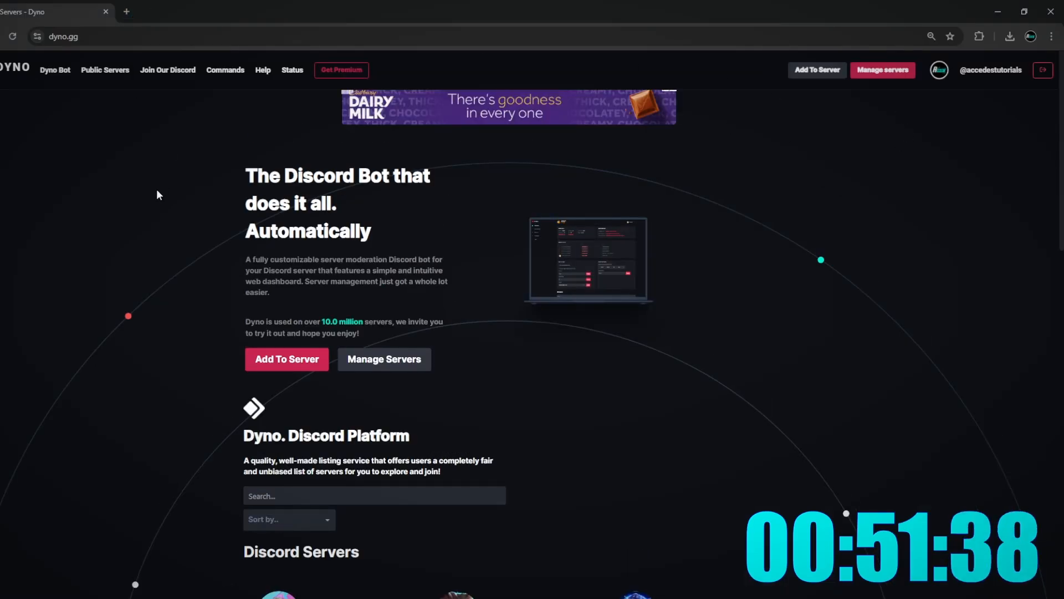
- Authorize Sapphire for the 1 Hour Challenge server, then select the Dyno page headline
left_click_drag(158, 194, 286, 193)
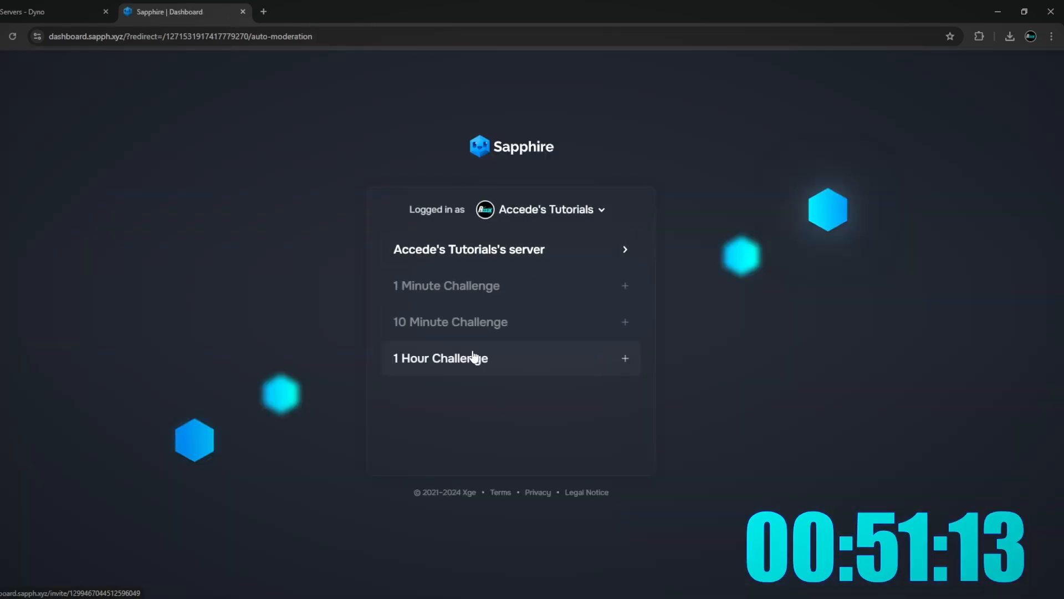
left_click(587, 358)
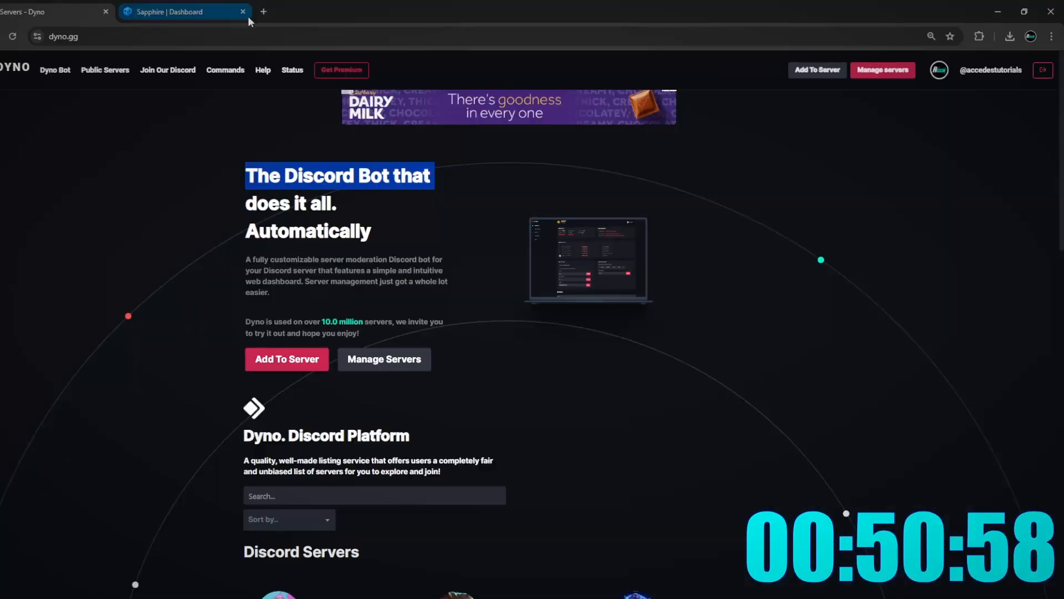
left_click(444, 185)
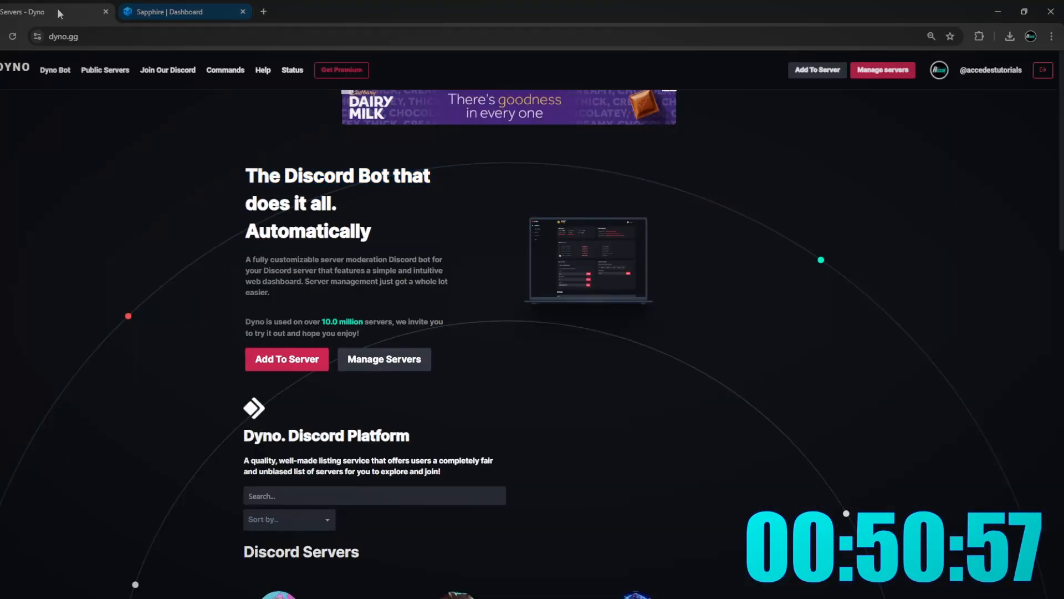
left_click_drag(373, 235, 245, 172)
left_click(311, 197)
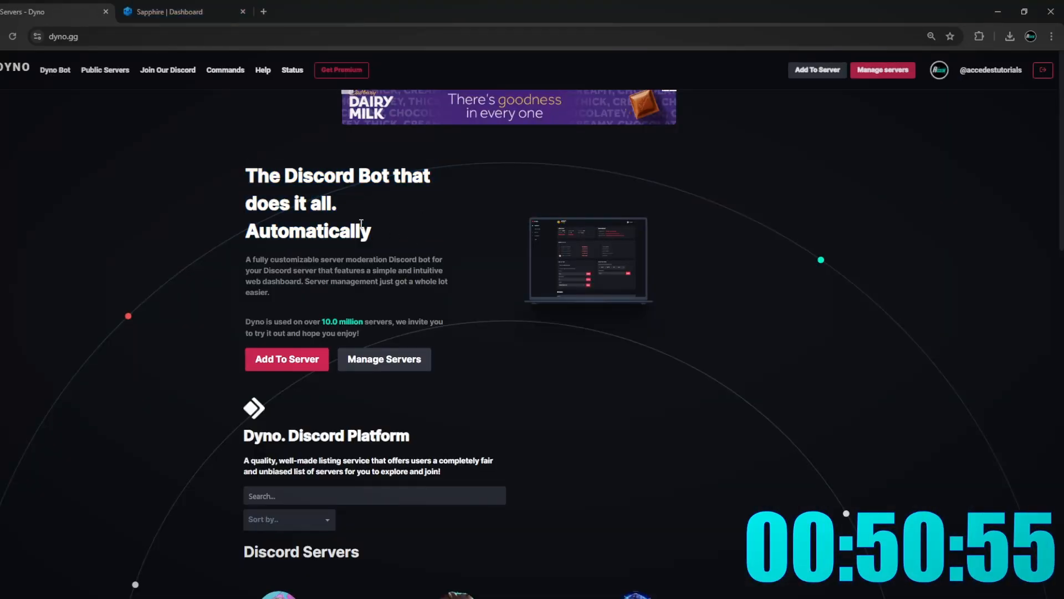
left_click_drag(362, 224, 245, 172)
left_click(292, 191)
left_click(264, 201)
left_click_drag(385, 240, 246, 173)
- Browse Sapphire's Logging, Commands and General Settings pages and close the Dyno tab
left_click(259, 183)
key("ctrl+Tab")
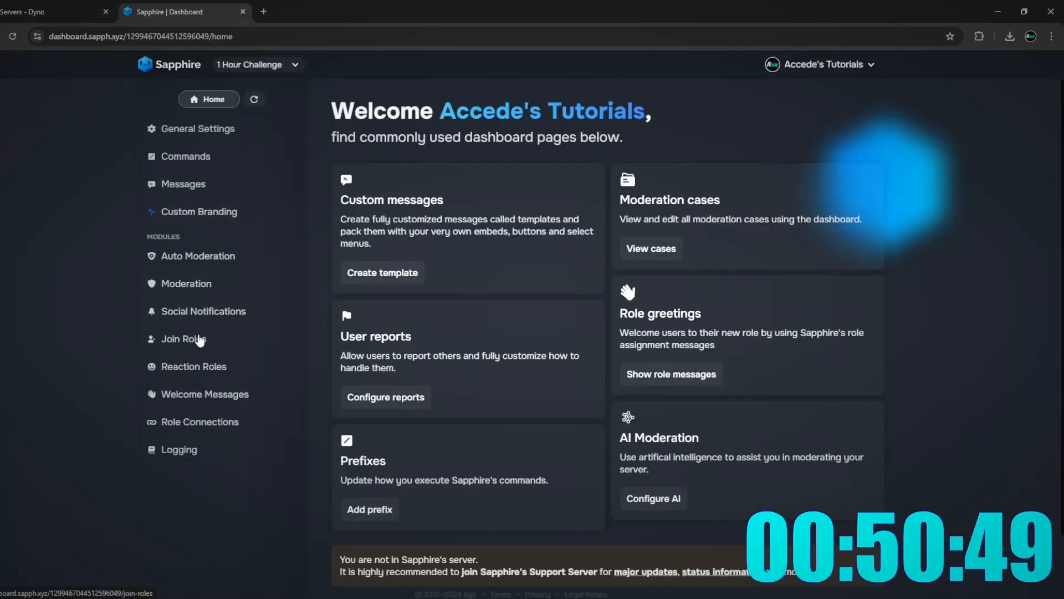
left_click(194, 450)
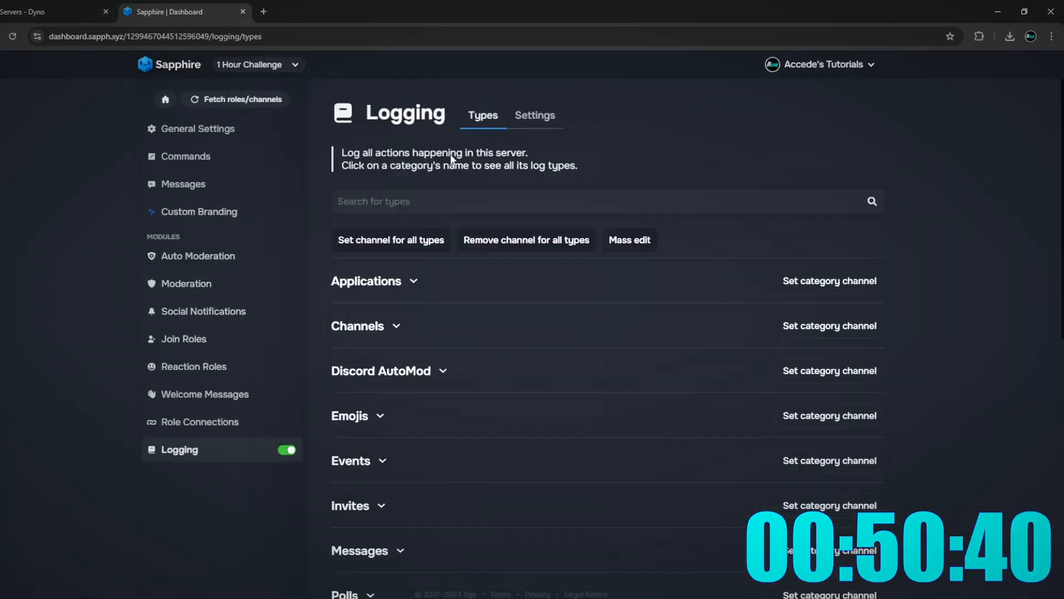
left_click(242, 157)
left_click(246, 129)
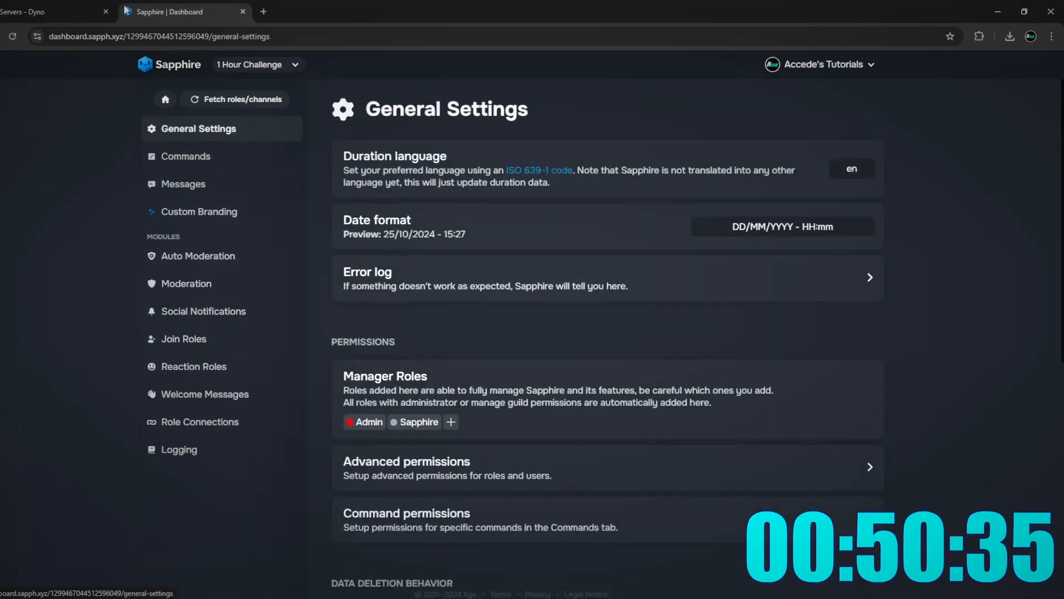
left_click(110, 15)
left_click(105, 11)
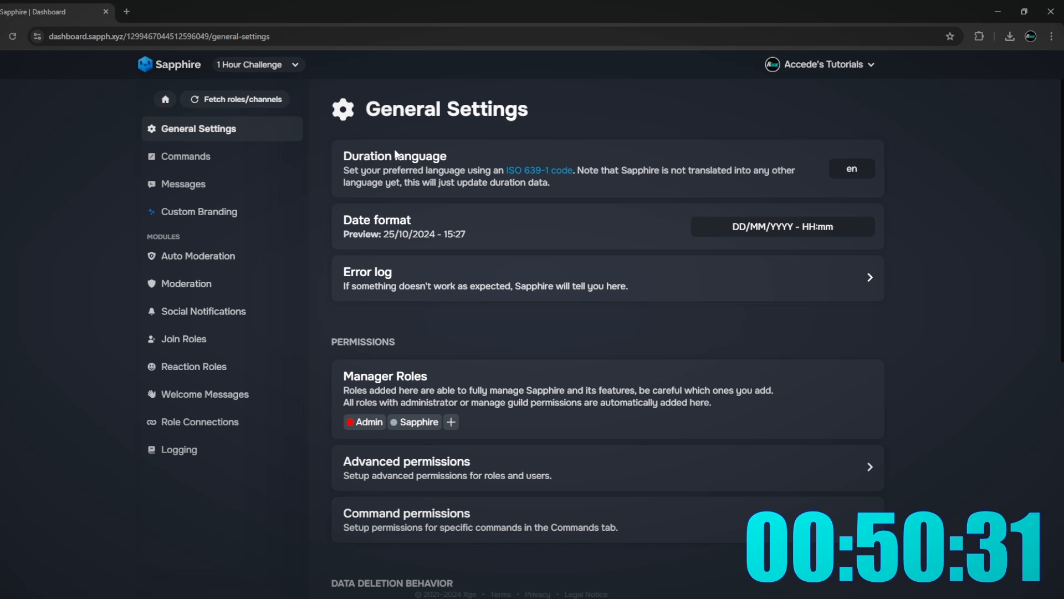
- Look through Sapphire's Reaction Roles, Moderation, Social Notifications and Join Roles settings, then reload the dashboard
left_click(242, 377)
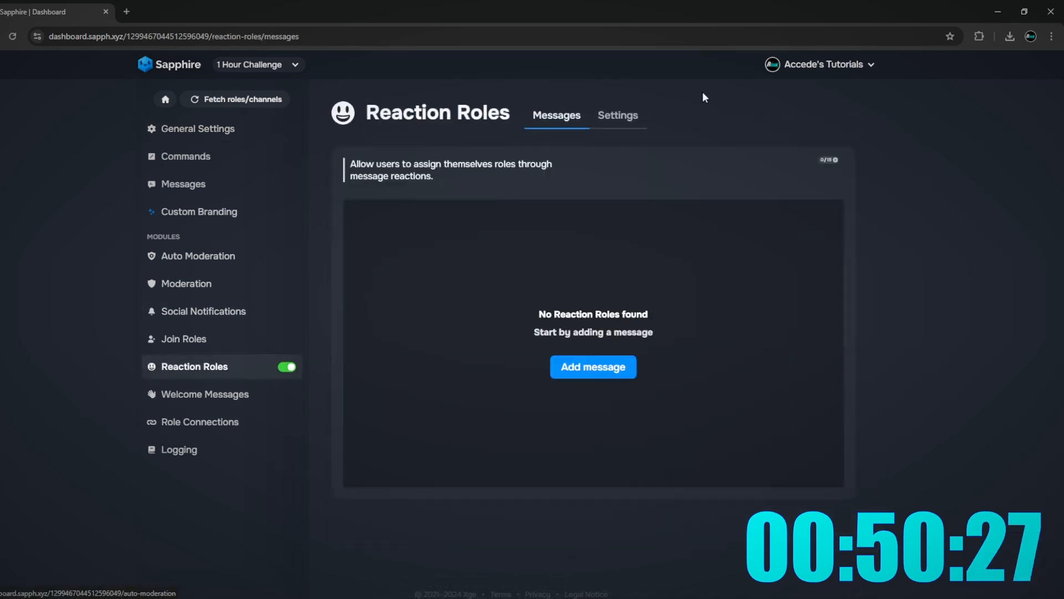
left_click(199, 255)
left_click(185, 284)
left_click(192, 314)
left_click(192, 331)
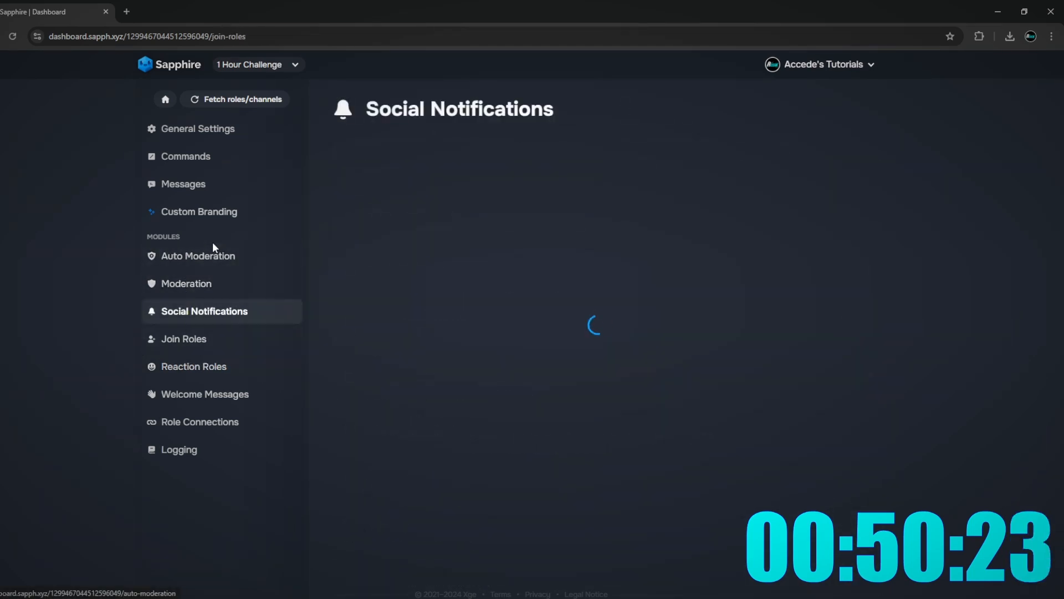
left_click(216, 132)
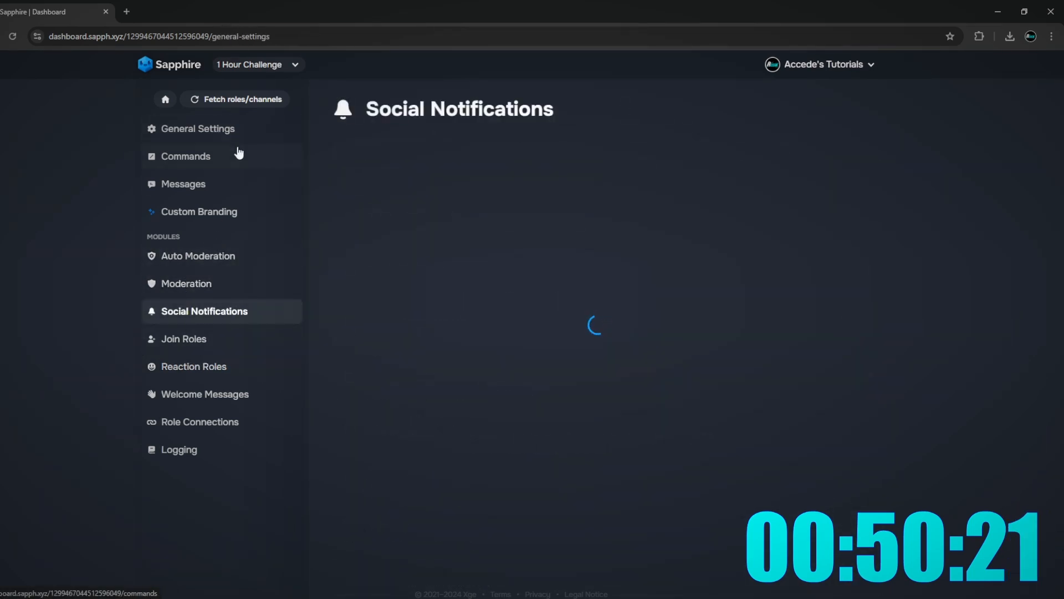
left_click(192, 258)
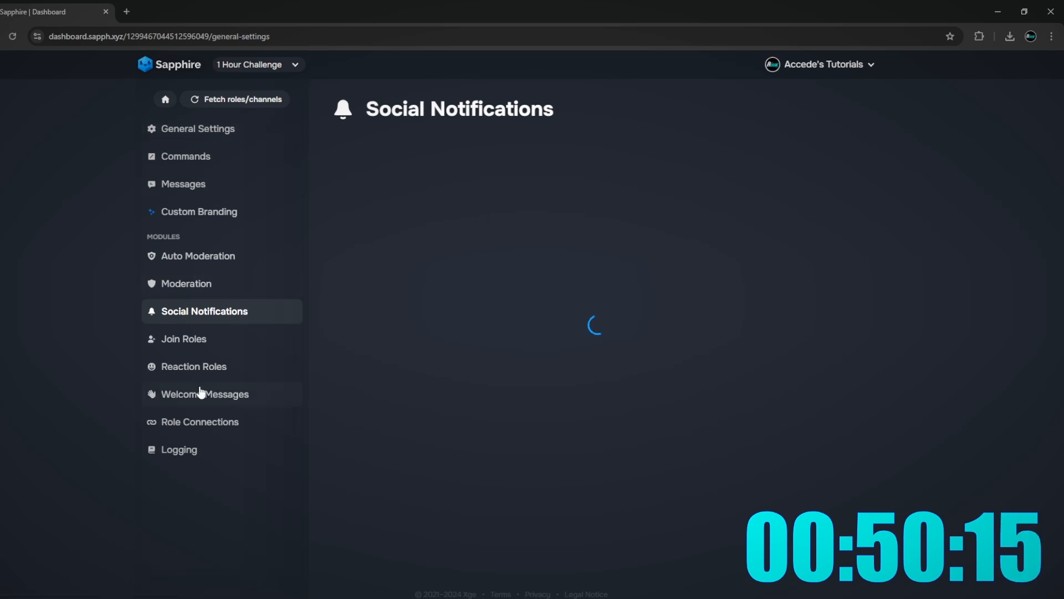
left_click(20, 34)
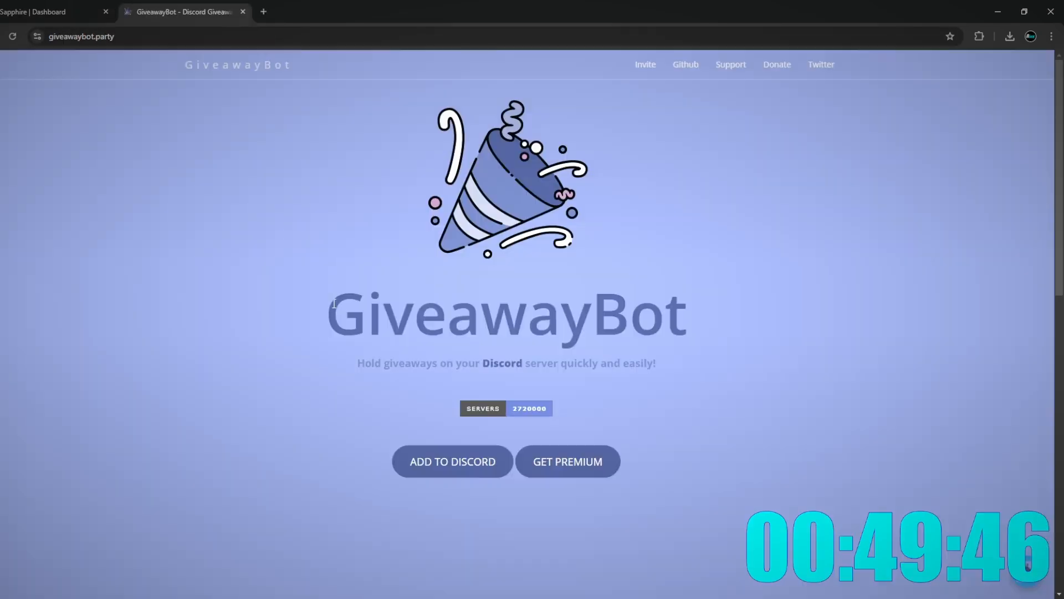
- Add GiveawayBot to the server and authorize it
left_click(467, 465)
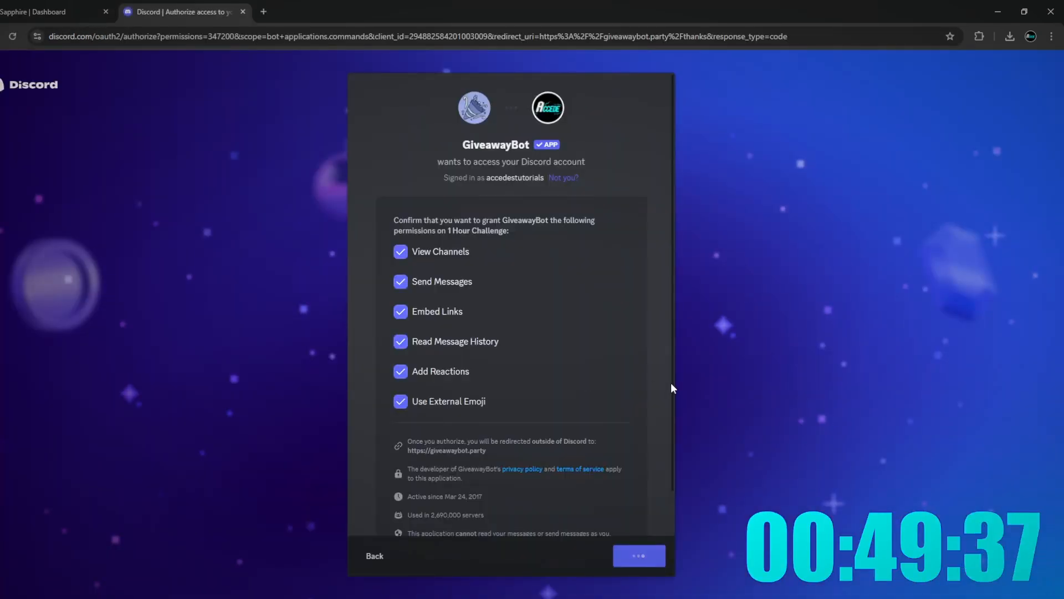
scroll(670, 384, "down", 1)
left_click(803, 595)
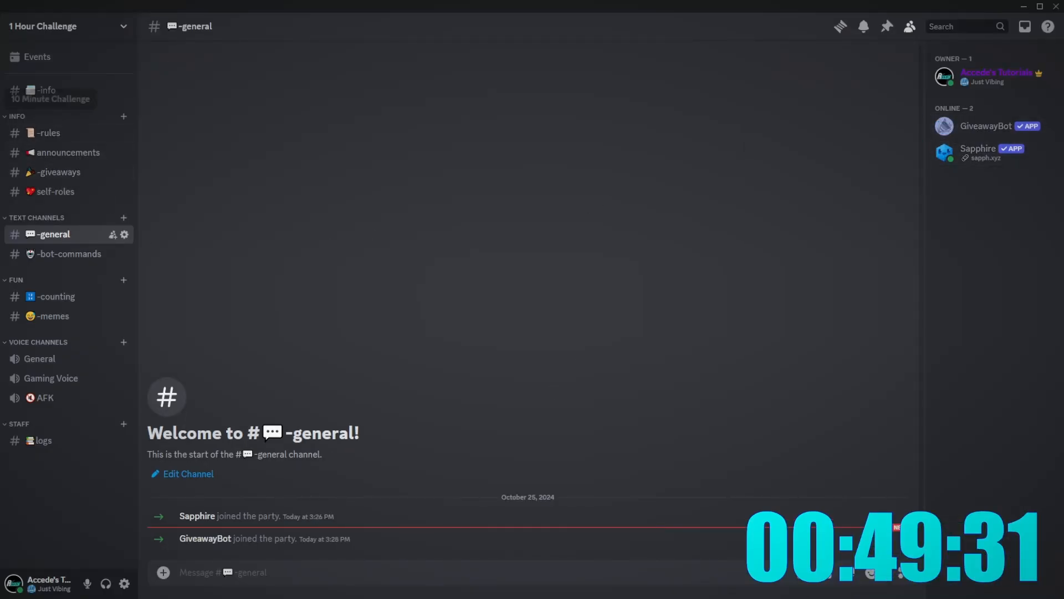
left_click(0, 100)
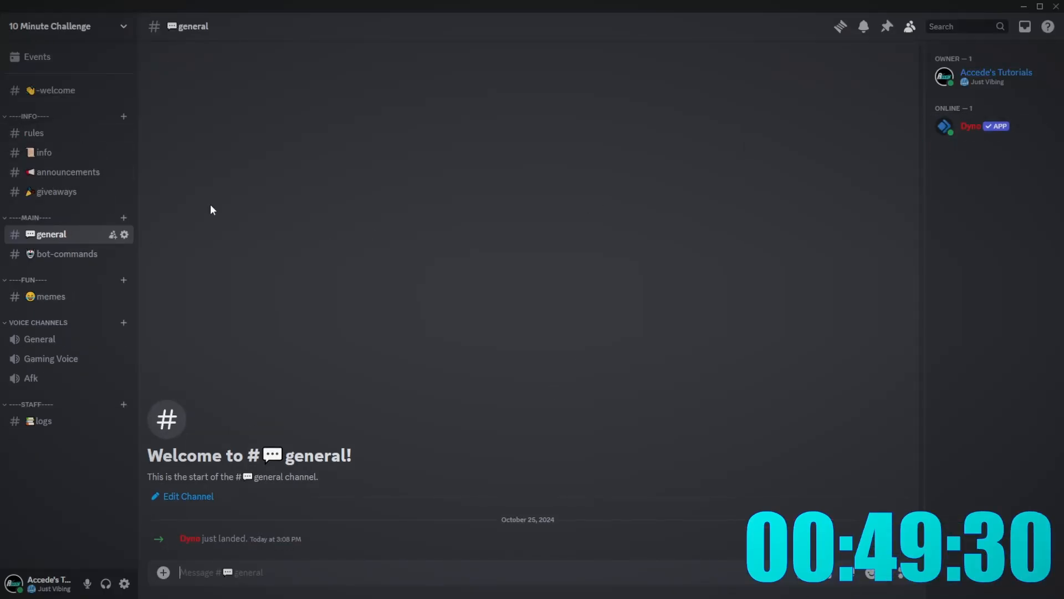
left_click(1017, 129)
left_click(1003, 70)
left_click(1019, 125)
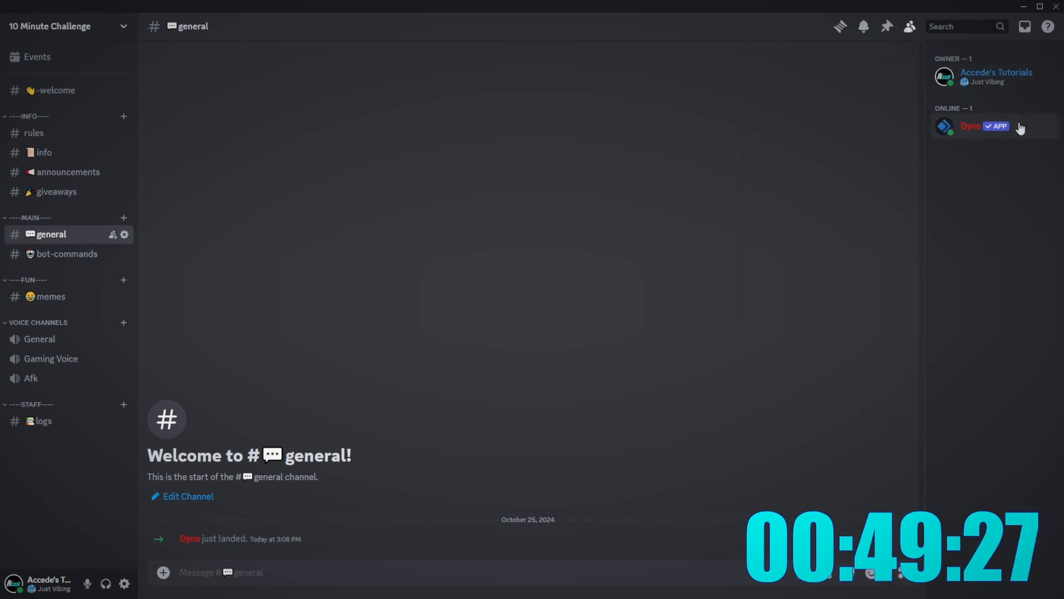
left_click(1019, 122)
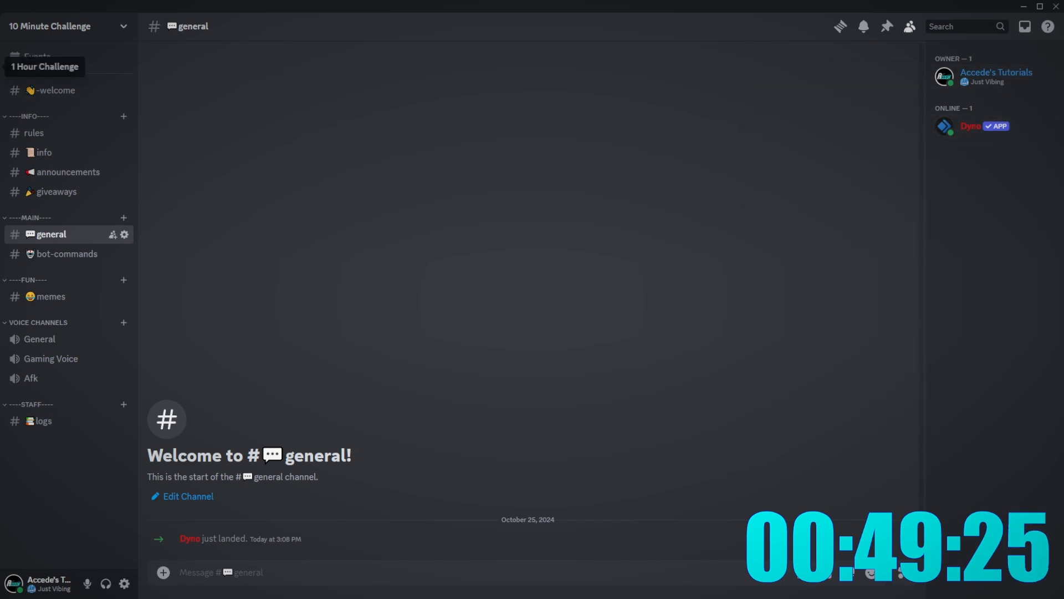
left_click(0, 67)
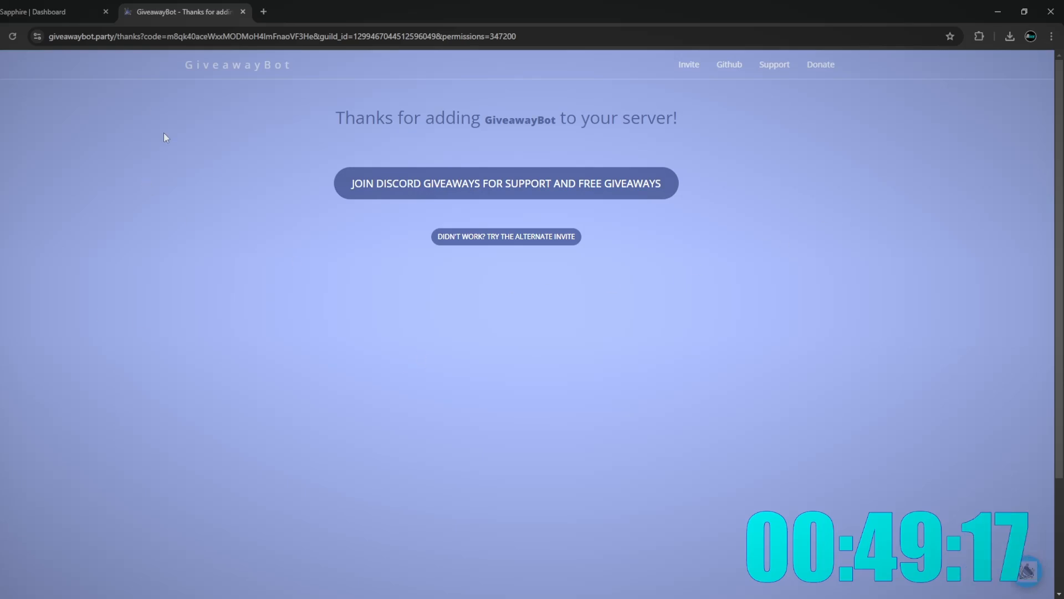
- Start adding Countr to a server from a new browser page
left_click(263, 12)
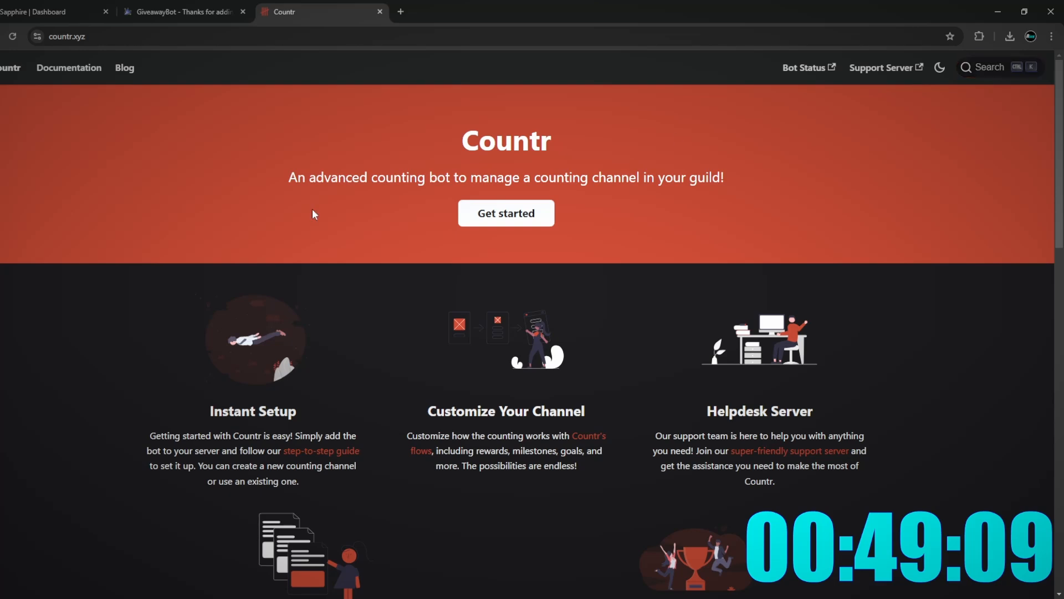
left_click(506, 213)
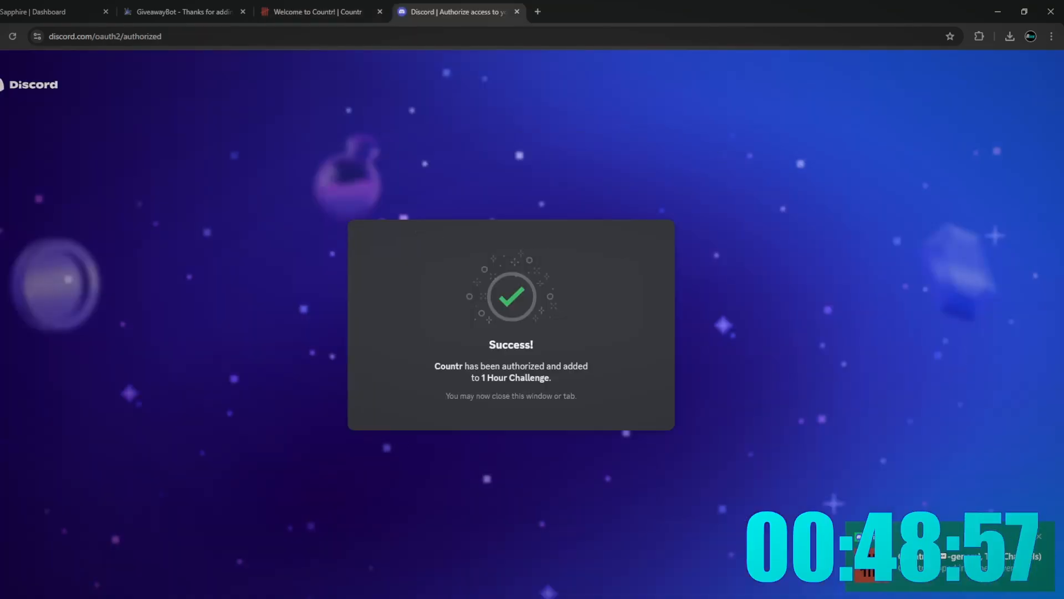
key("alt+Tab")
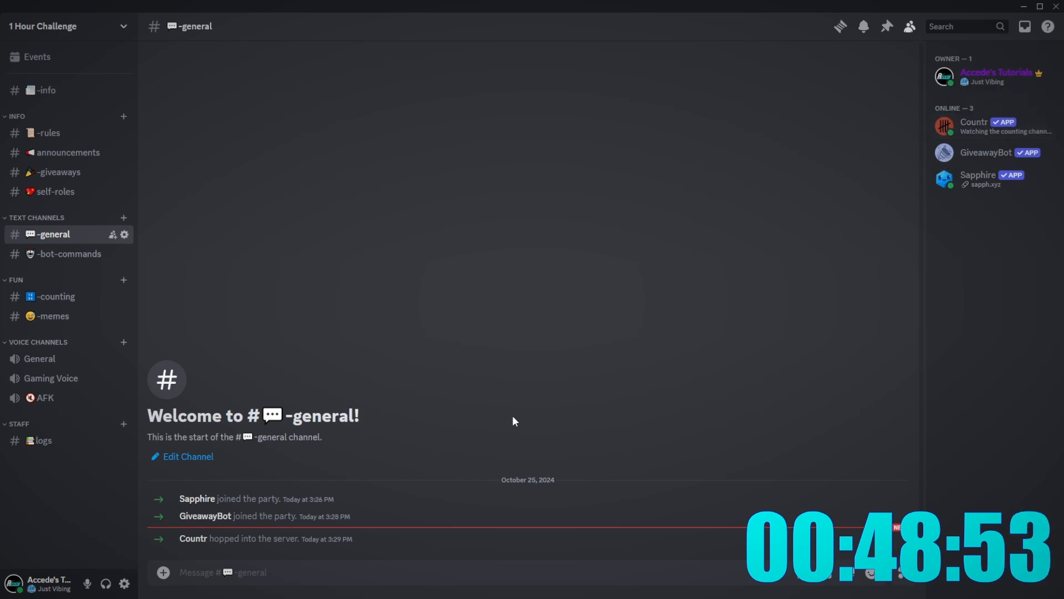
key("alt+Tab")
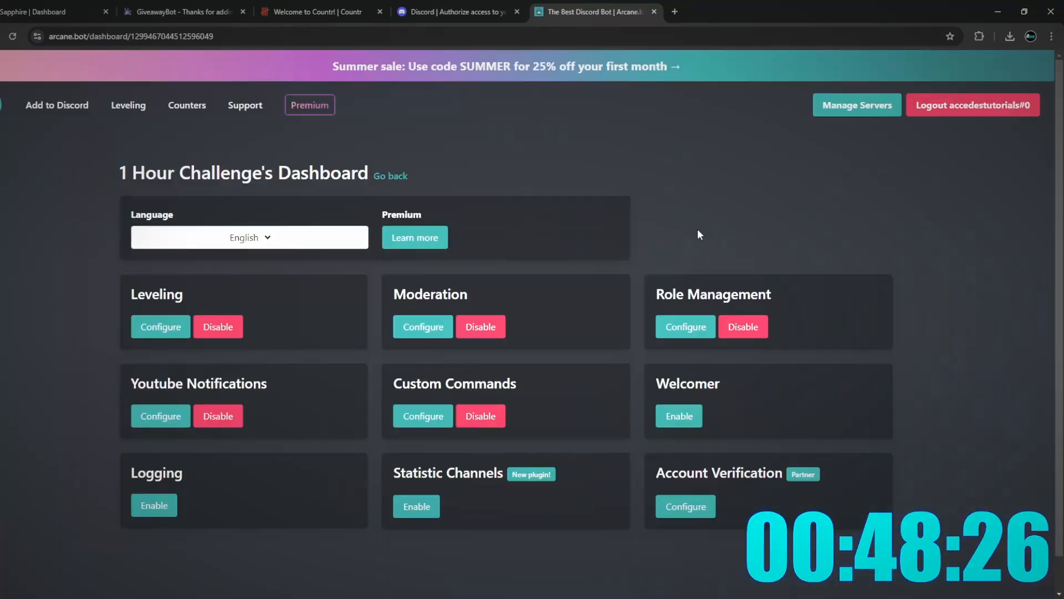
- Assign the Bots role to the bot members and verify Arcane's roles
key("alt+Tab")
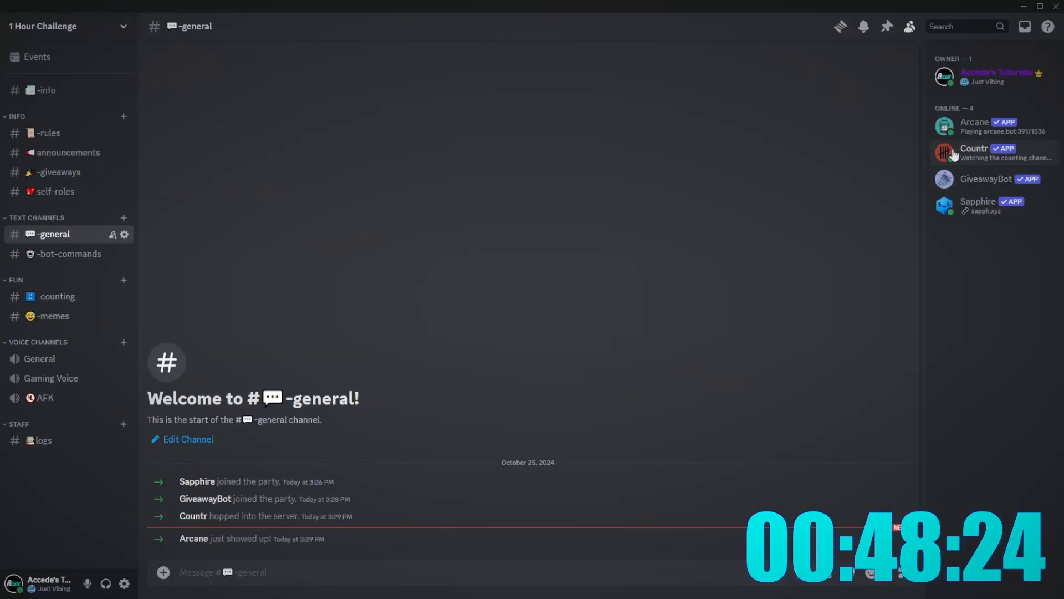
right_click(969, 128)
mouse_move(889, 451)
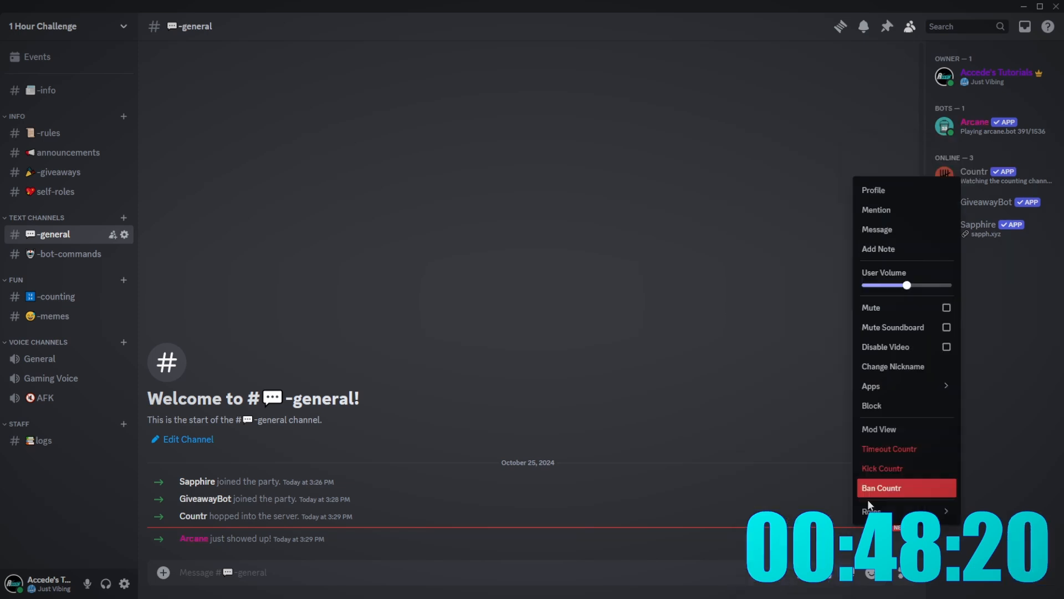
mouse_move(874, 508)
left_click(822, 315)
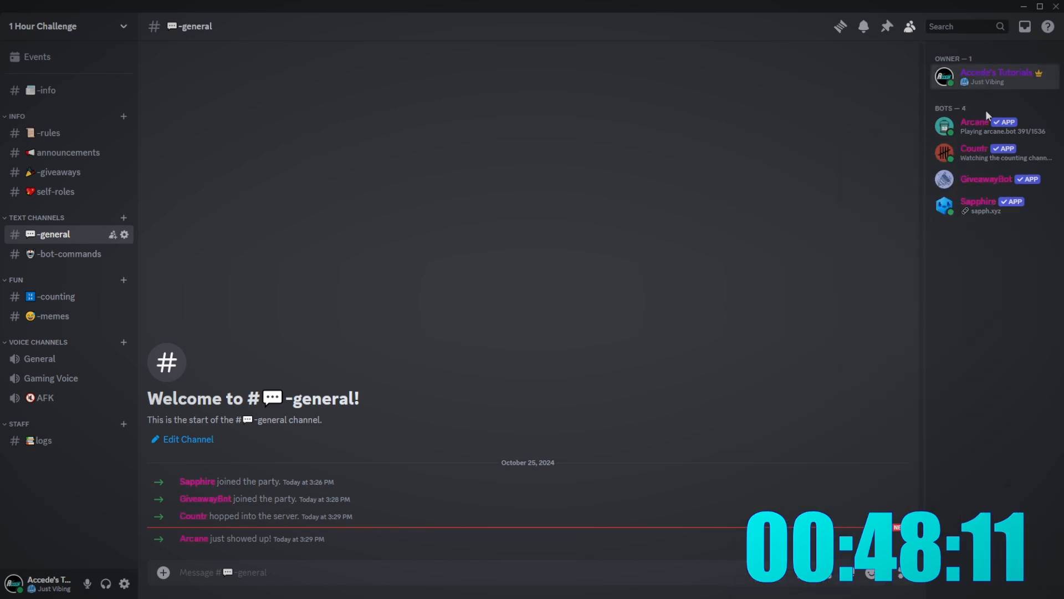
left_click(978, 131)
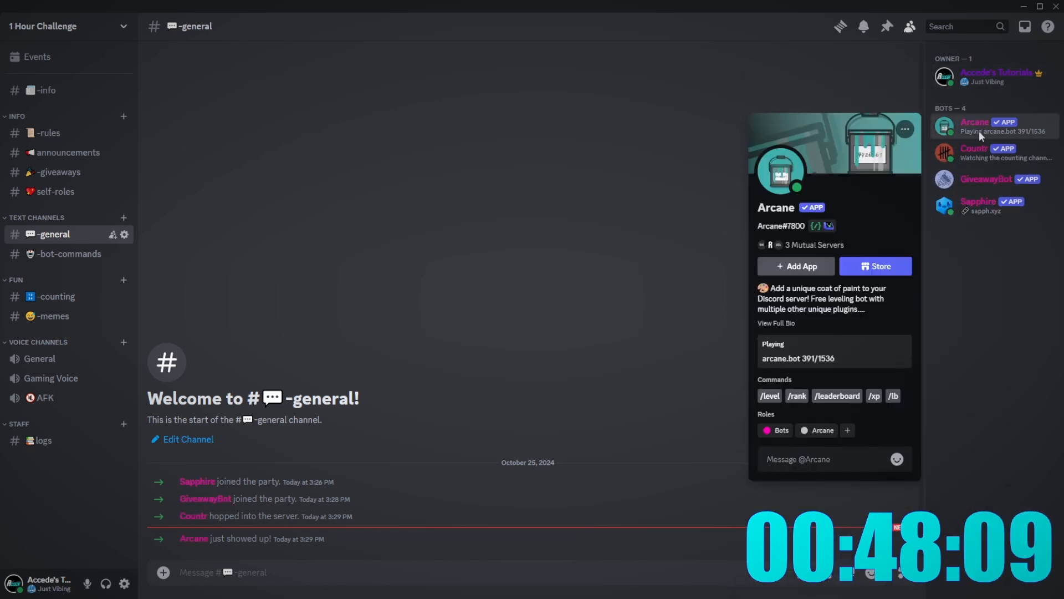
left_click(980, 135)
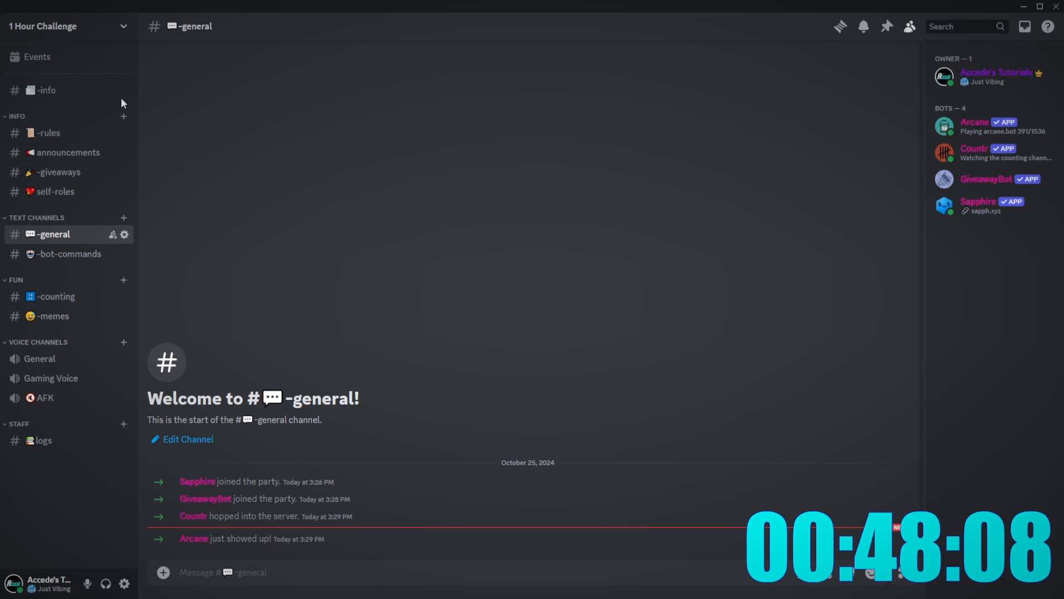
- Drag Arcane to the top of the role list and Console higher, then close settings
left_click(100, 27)
left_click(55, 105)
left_click(272, 90)
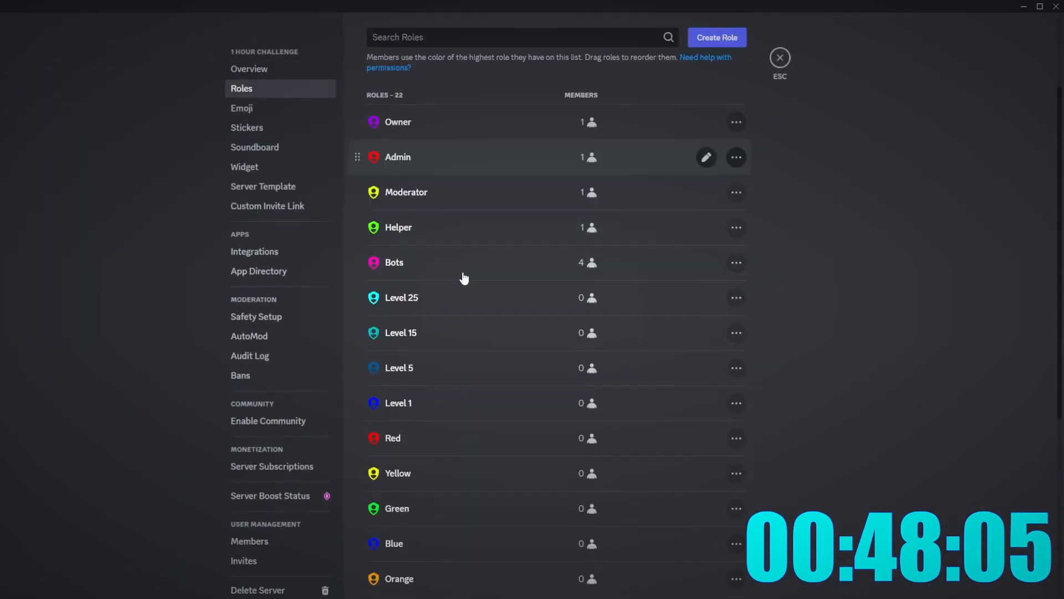
scroll(463, 277, "down", 5)
left_click(463, 271)
scroll(410, 527, "up", 1)
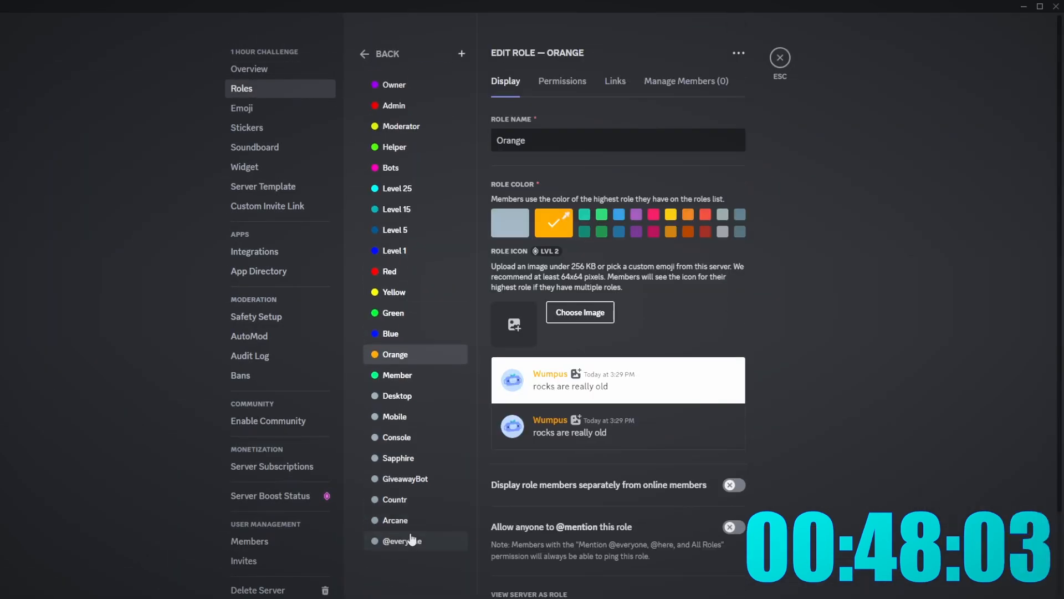
left_click_drag(411, 523, 396, 85)
left_click_drag(408, 455, 409, 125)
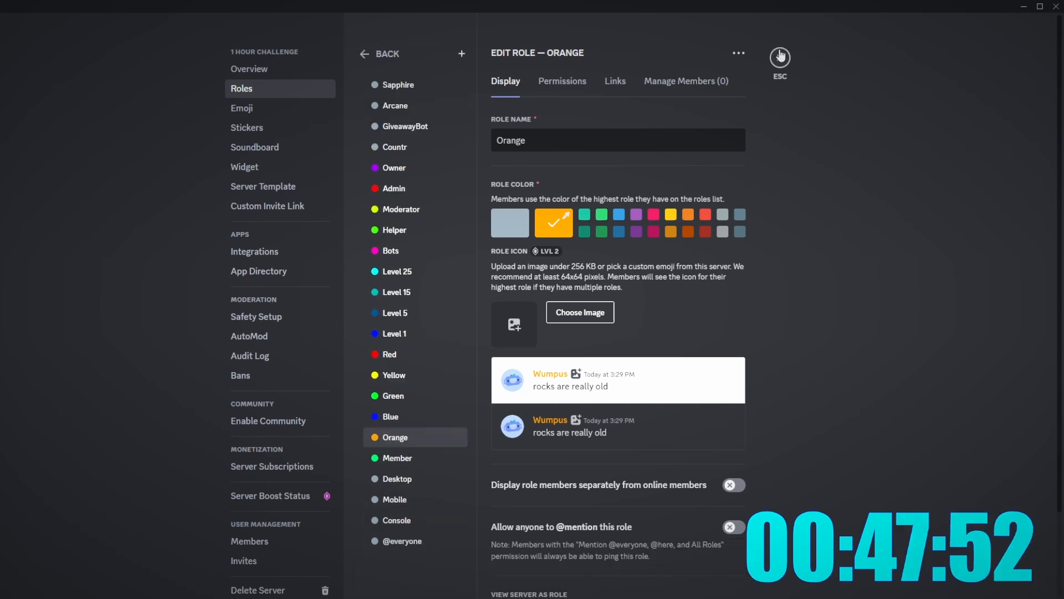
left_click(779, 56)
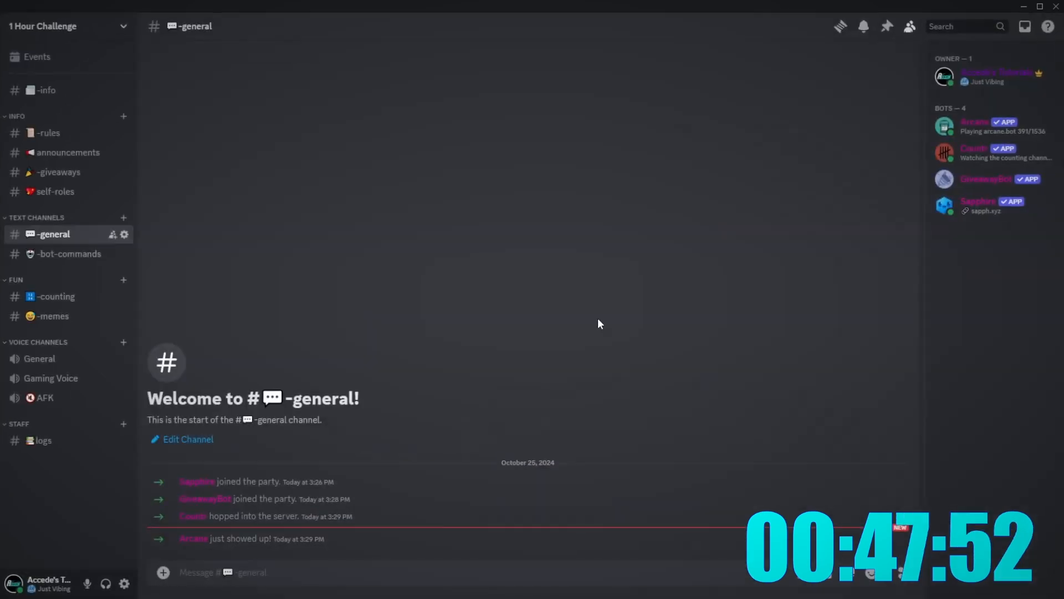
- Disable Arcane's Youtube Notifications, Custom Commands, Moderation and Role Management plugins
key("alt+Tab")
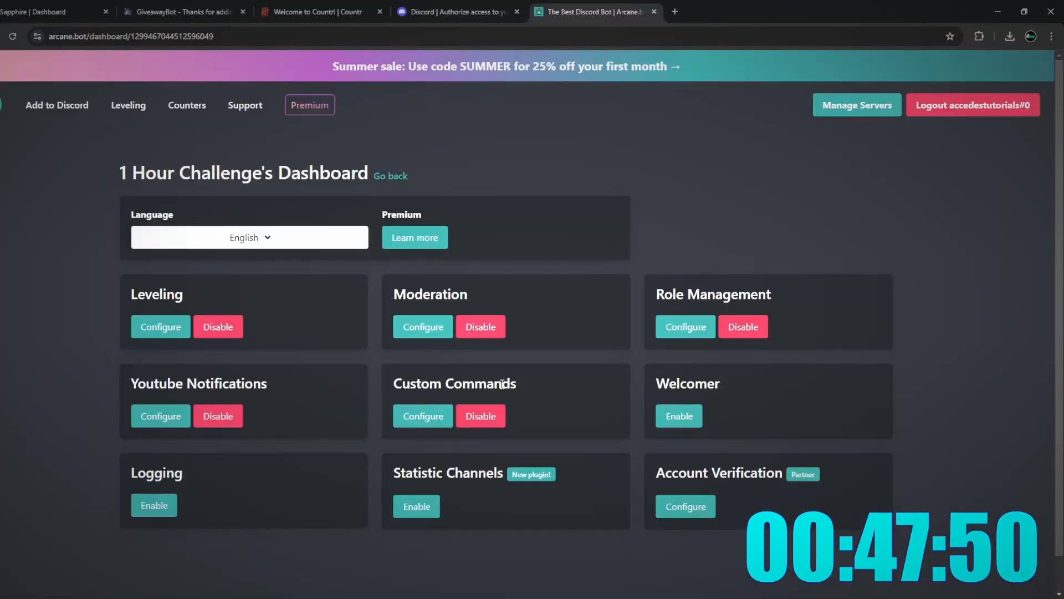
left_click(215, 418)
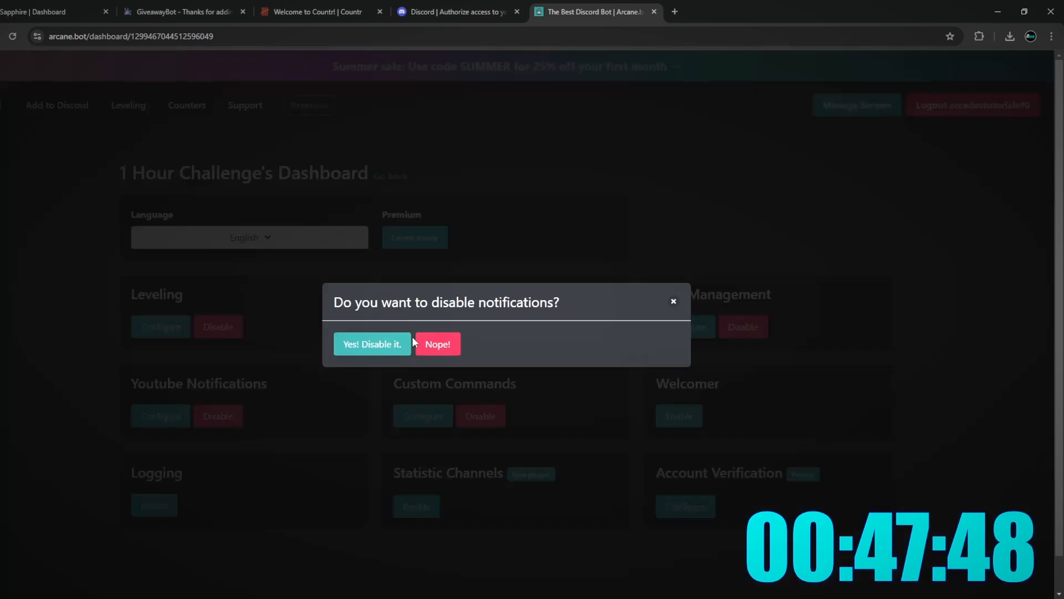
left_click(407, 343)
left_click(480, 416)
left_click(396, 344)
left_click(480, 327)
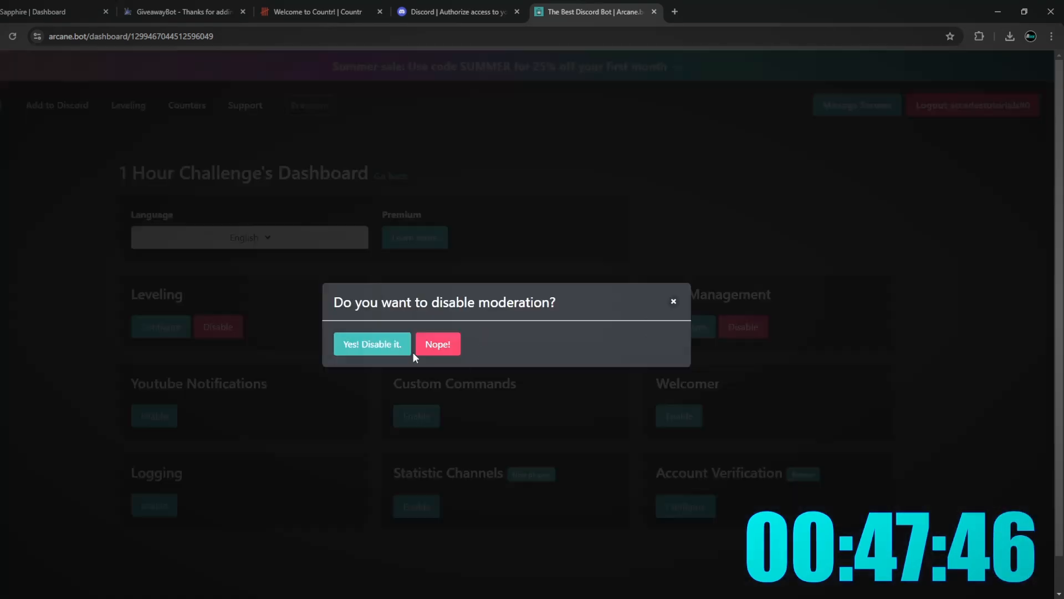
left_click(409, 348)
left_click(757, 331)
left_click(397, 345)
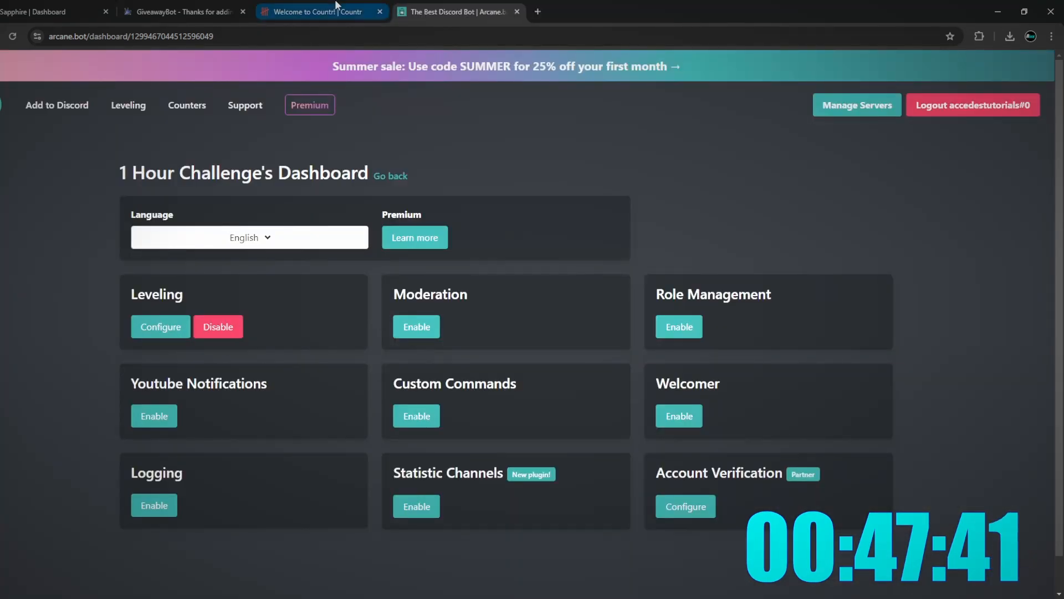
- Close the leftover Discord, Countr and GiveawayBot browser tabs and return to Discord
key("ctrl+shift+Tab")
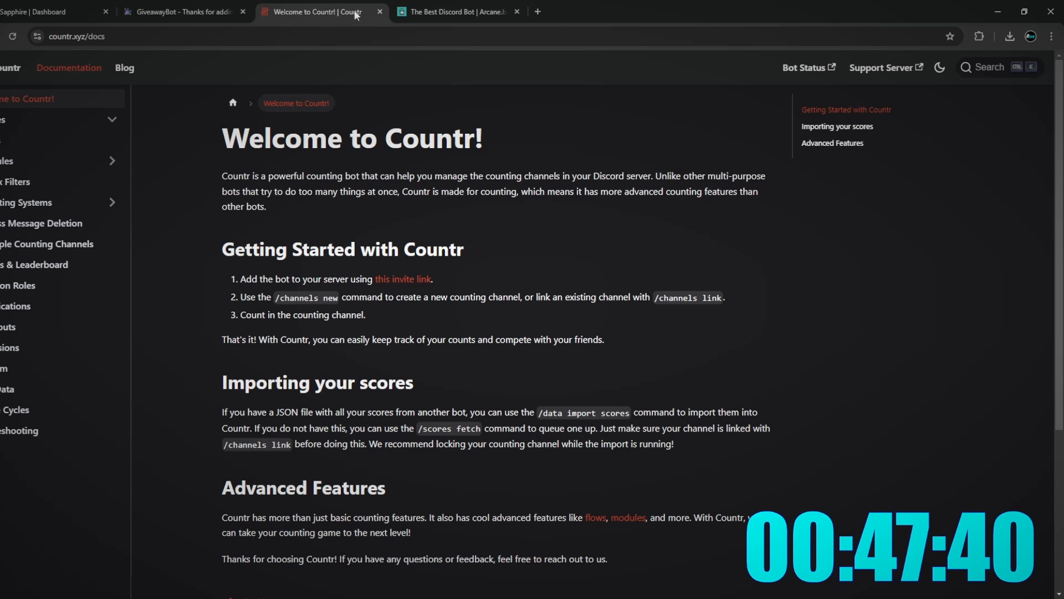
left_click(379, 12)
left_click(238, 13)
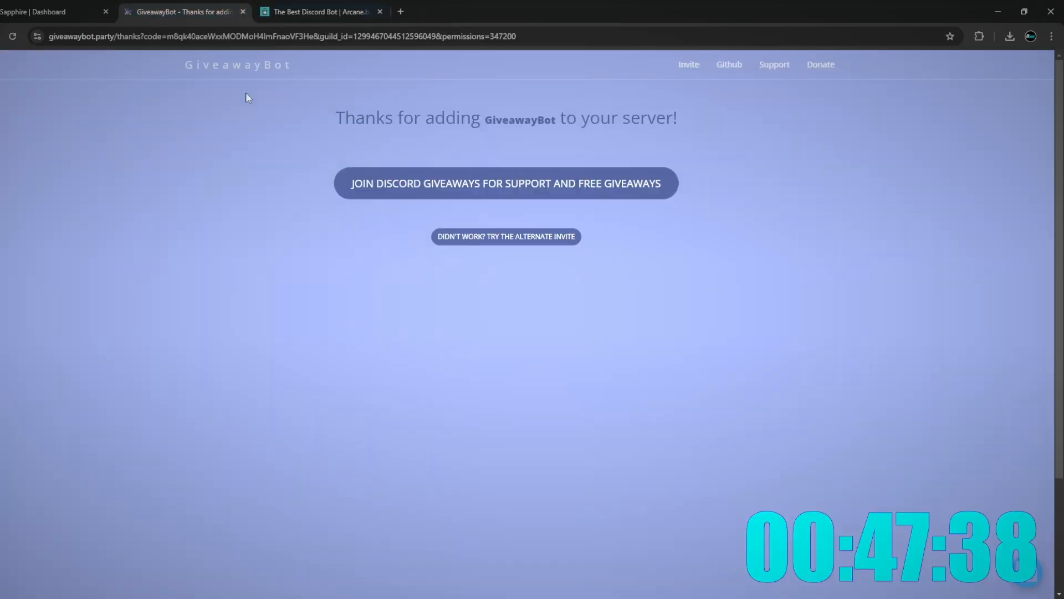
left_click(243, 12)
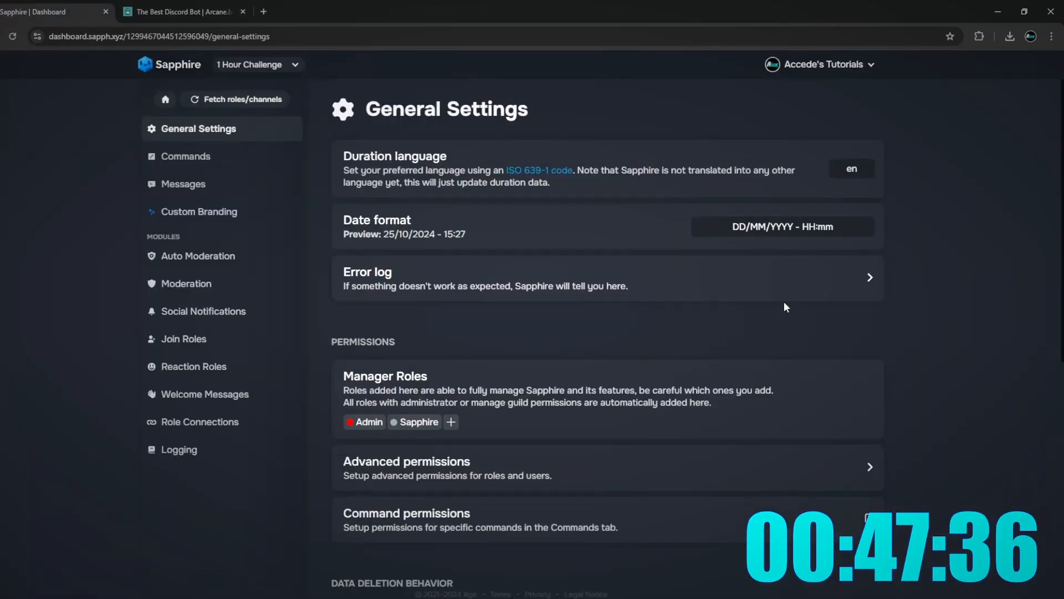
key("alt+Tab")
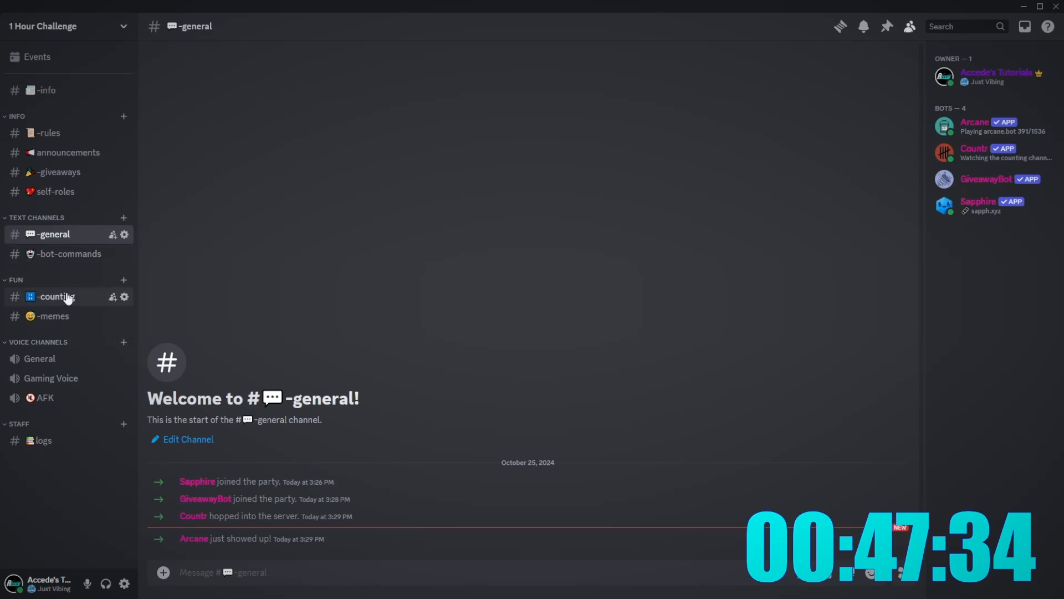
- Run Countr's /channels new command to create a new emoji-named counting channel
left_click(68, 298)
left_click(94, 237)
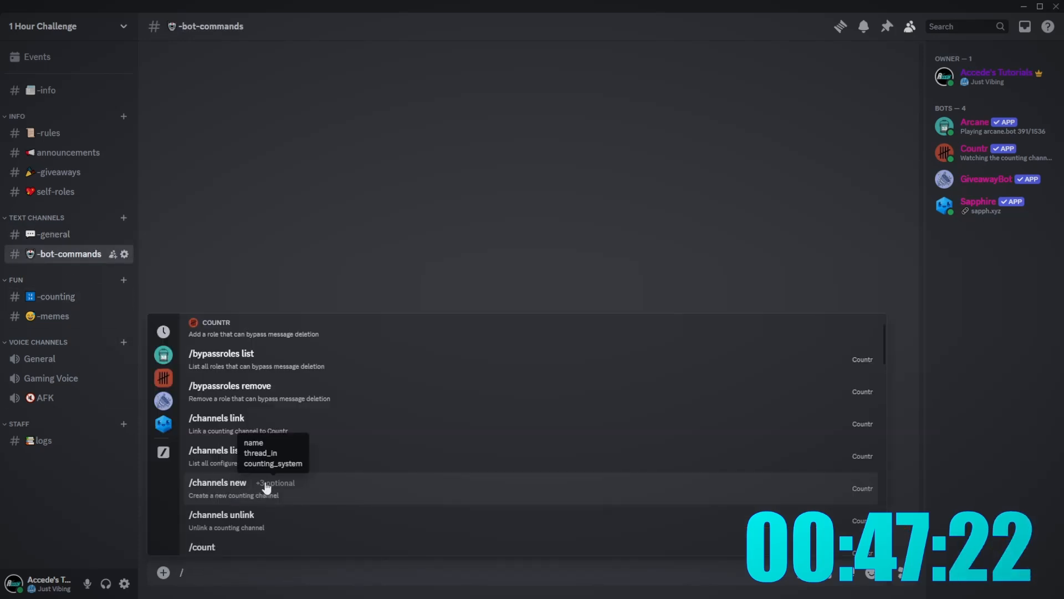
left_click(267, 488)
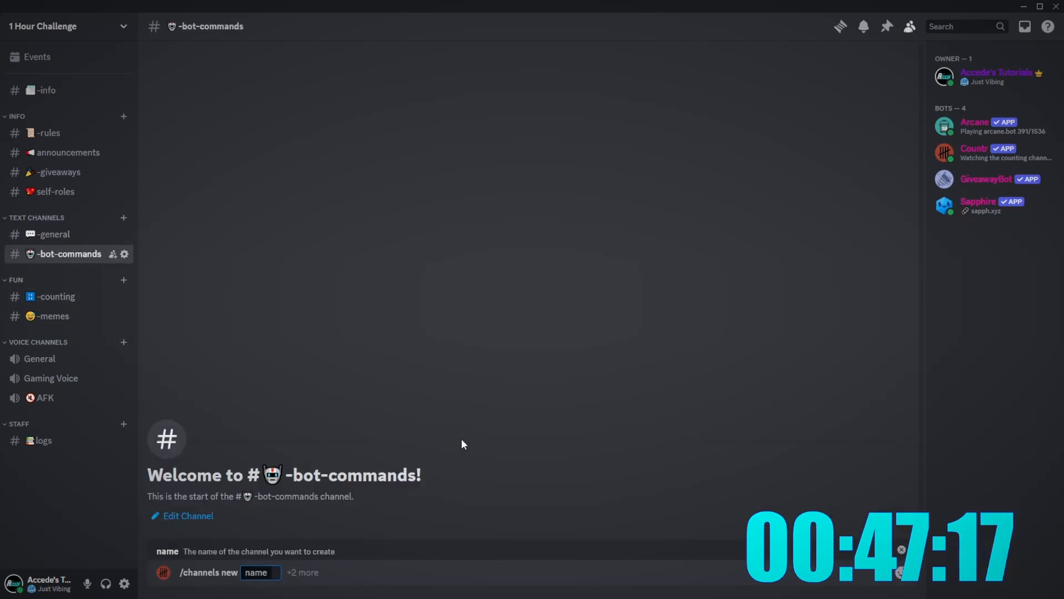
key("super+period")
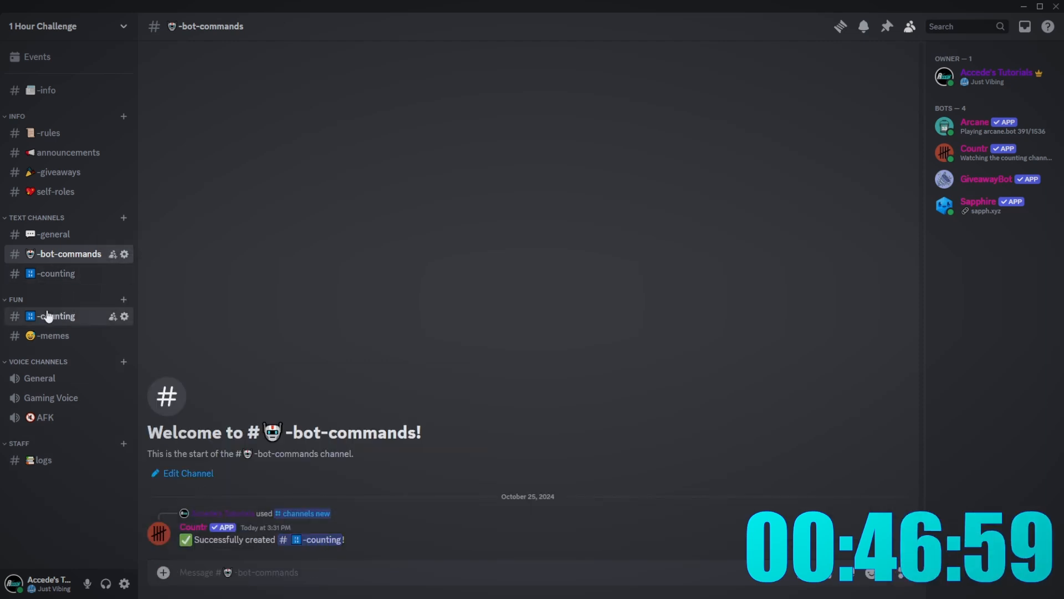
- Delete the old -counting channel and move the new one into the FUN category
right_click(48, 316)
left_click(83, 498)
left_click(593, 336)
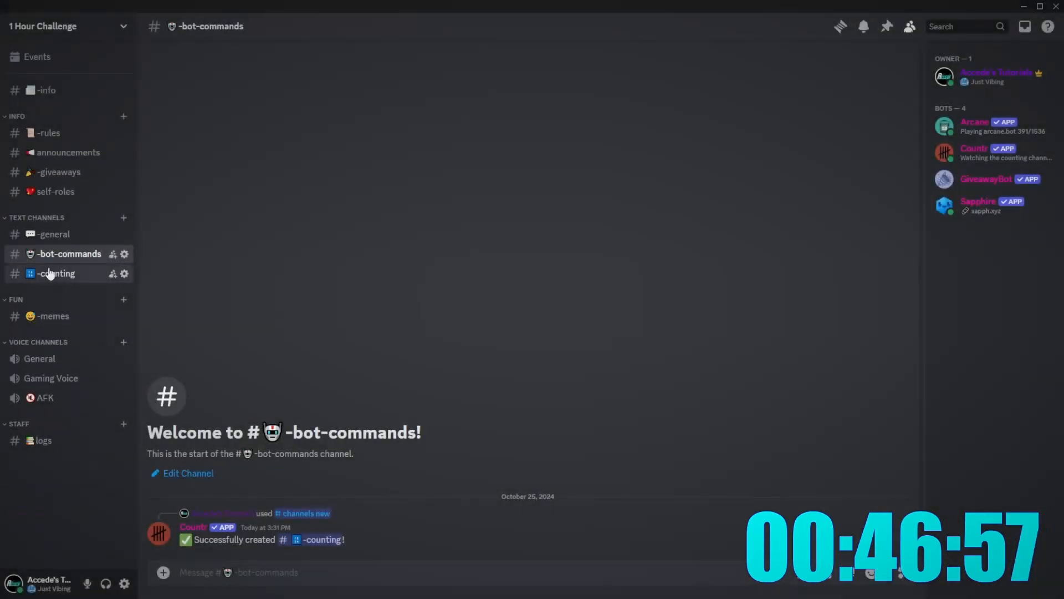
left_click_drag(50, 274, 46, 317)
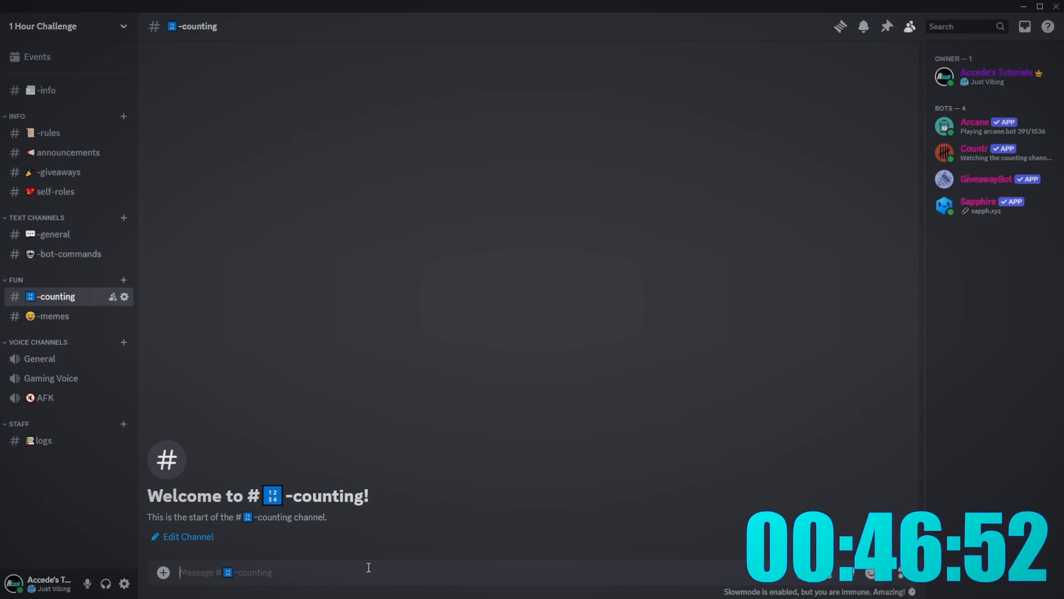
- Post the first count, 1, in the new -counting channel, then return to general
key("Return")
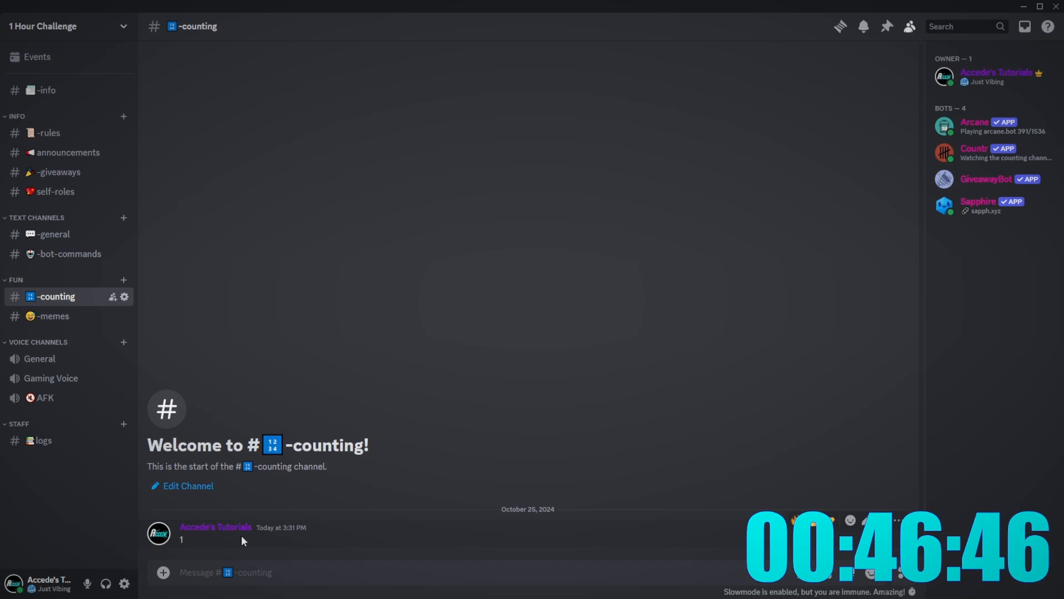
left_click(215, 536)
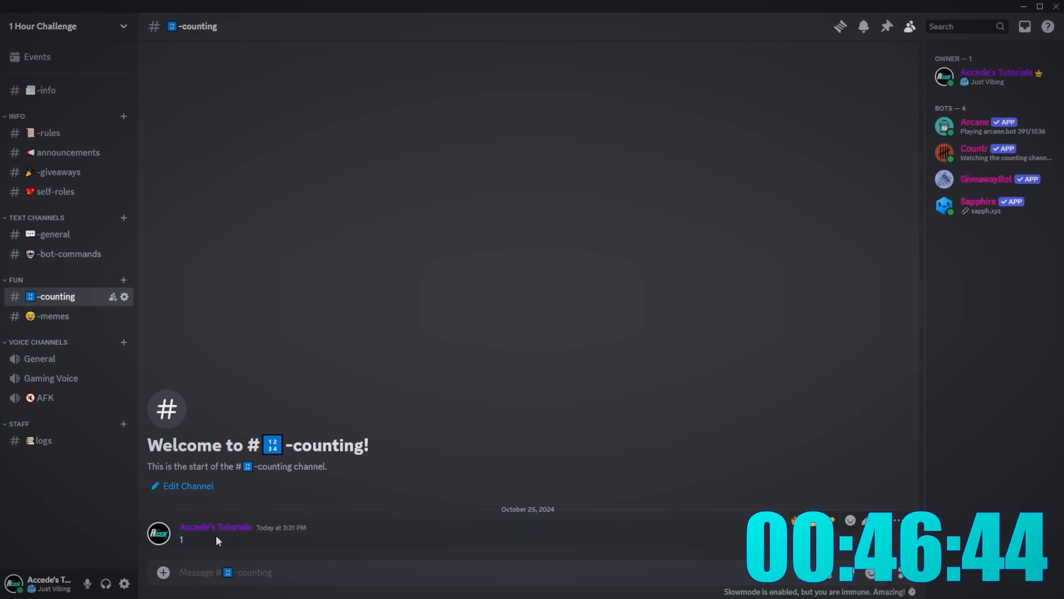
left_click_drag(213, 538, 178, 515)
left_click(204, 535)
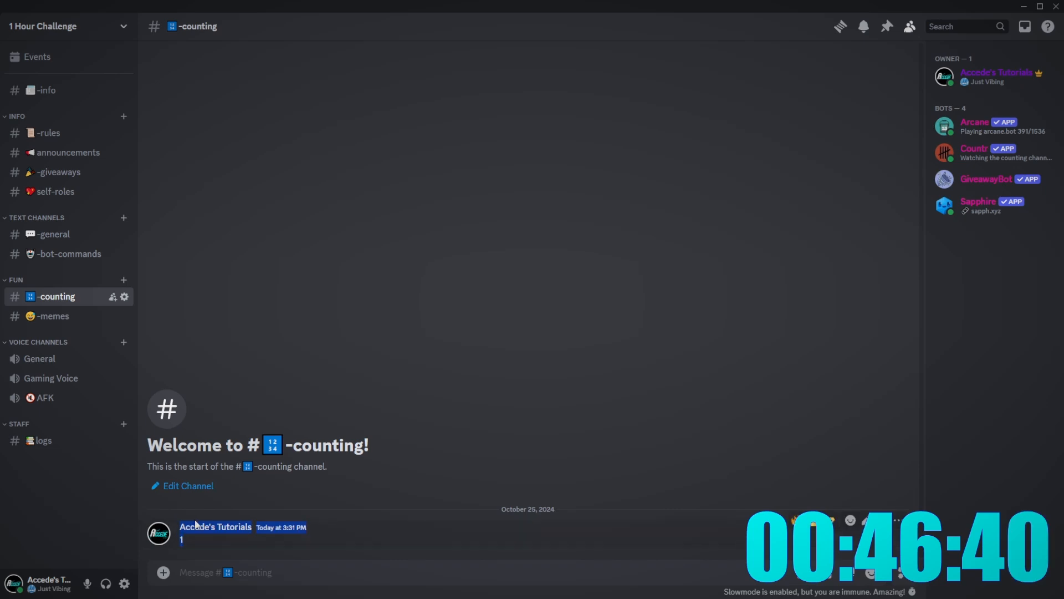
left_click(45, 440)
left_click(56, 302)
left_click(55, 233)
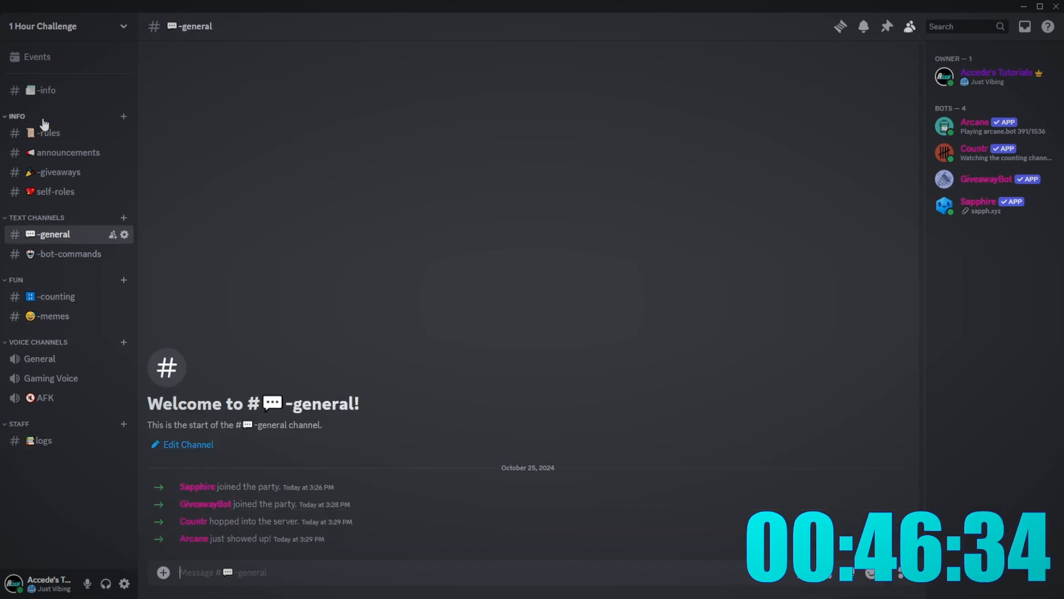
- Start a new channel and explicitly allow everyone to view it
right_click(42, 489)
left_click(88, 525)
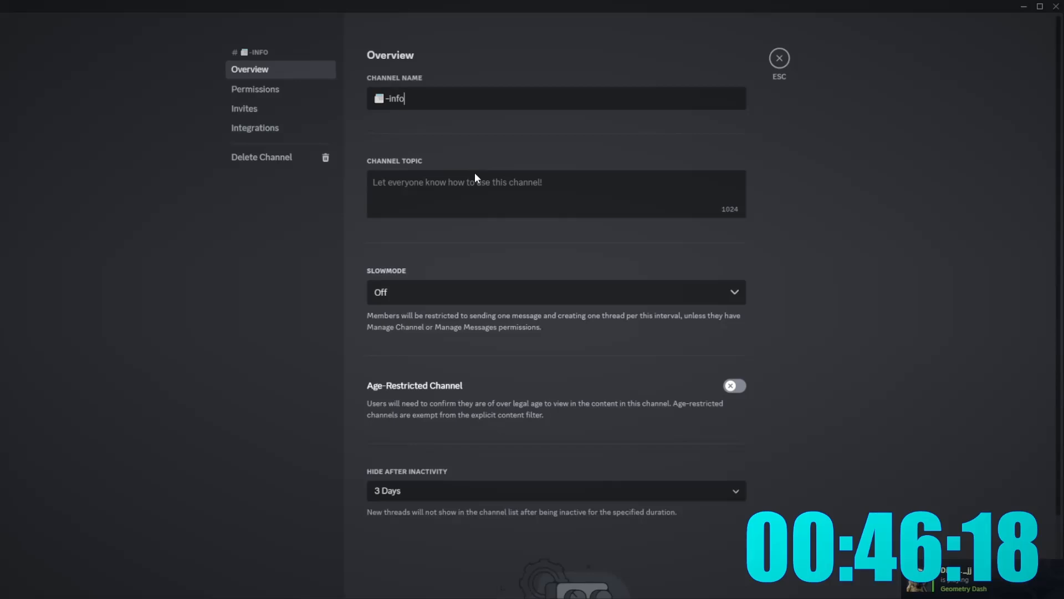
left_click(260, 88)
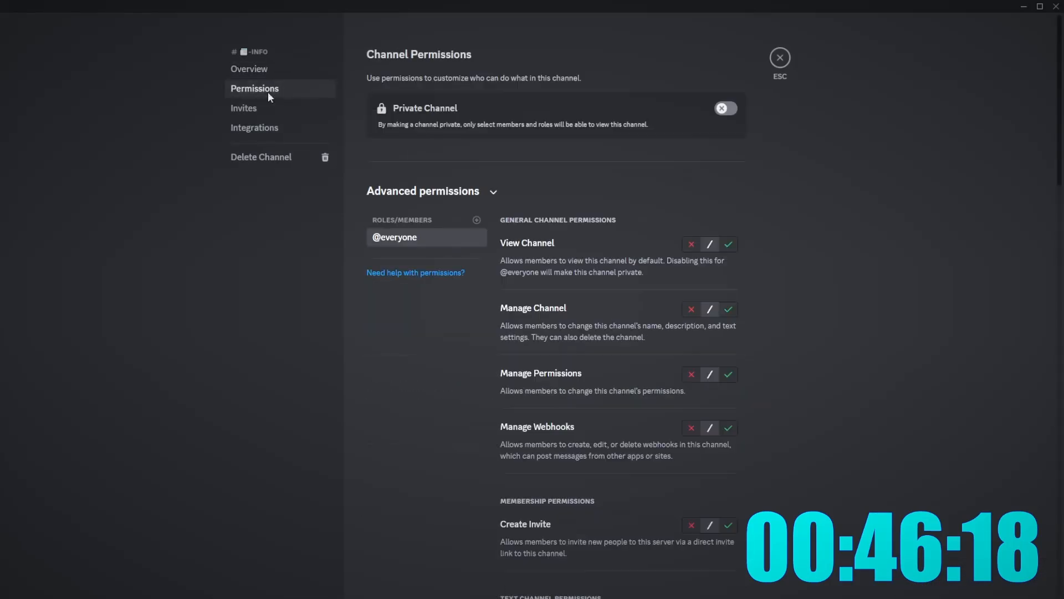
scroll(685, 255, "down", 6)
scroll(684, 247, "up", 5)
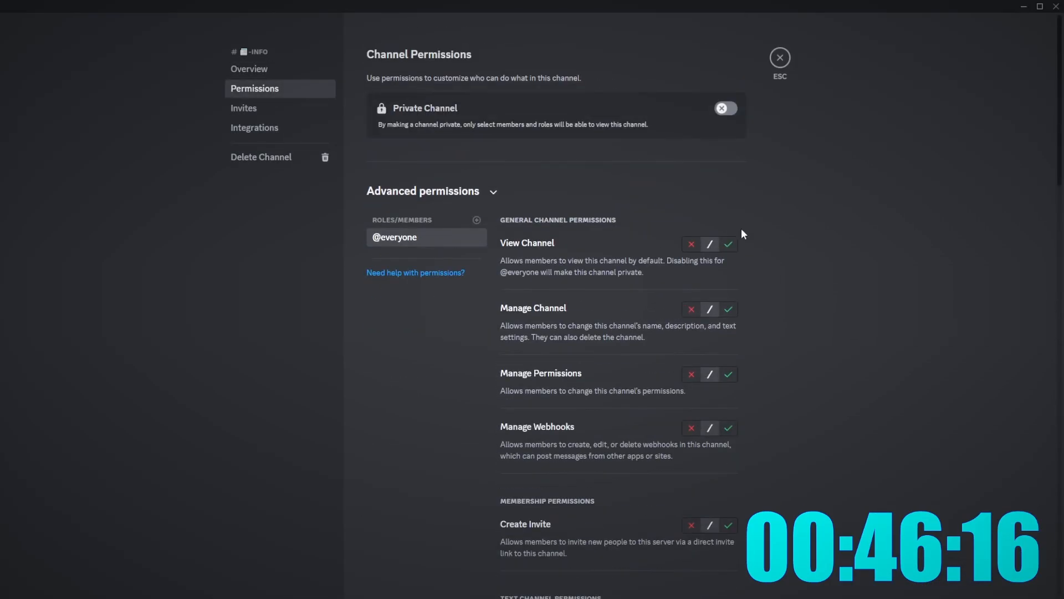
left_click(729, 233)
scroll(720, 316, "down", 7)
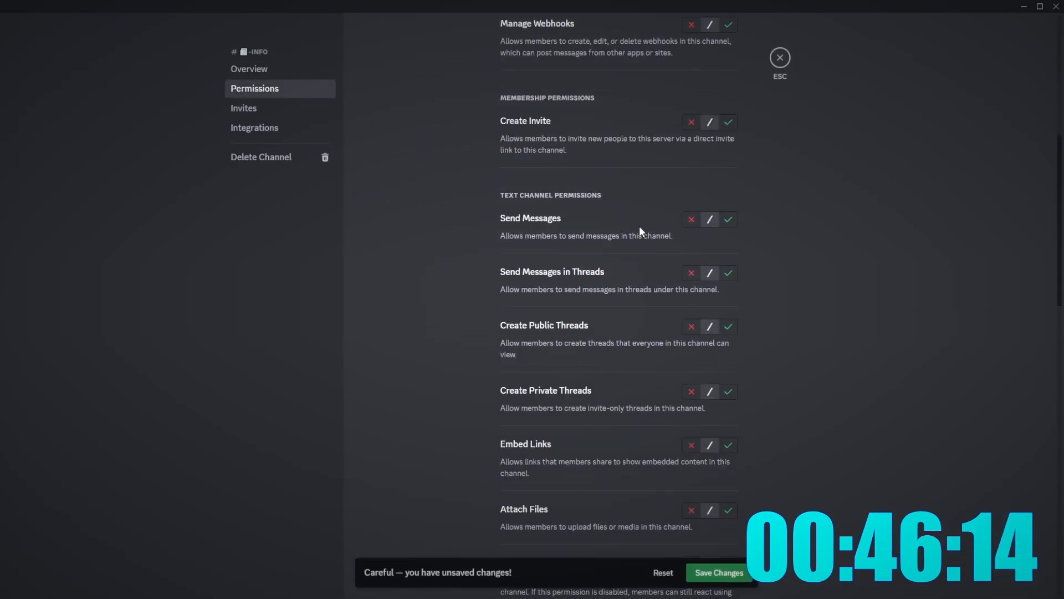
scroll(621, 311, "down", 6)
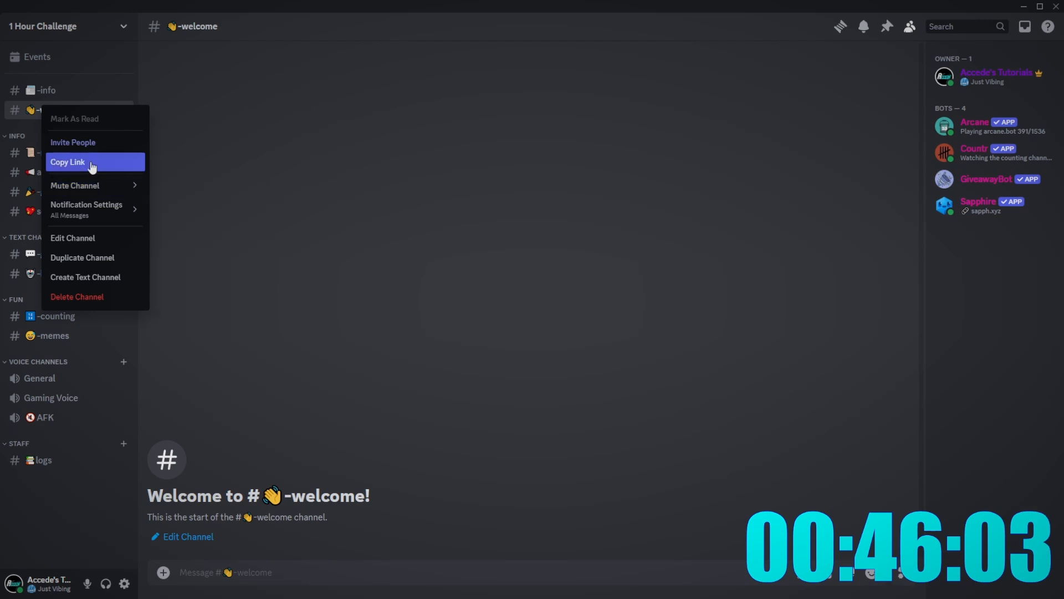
- Let everyone view -welcome but deny Send Messages and Send Messages in Threads
left_click(124, 235)
left_click(291, 88)
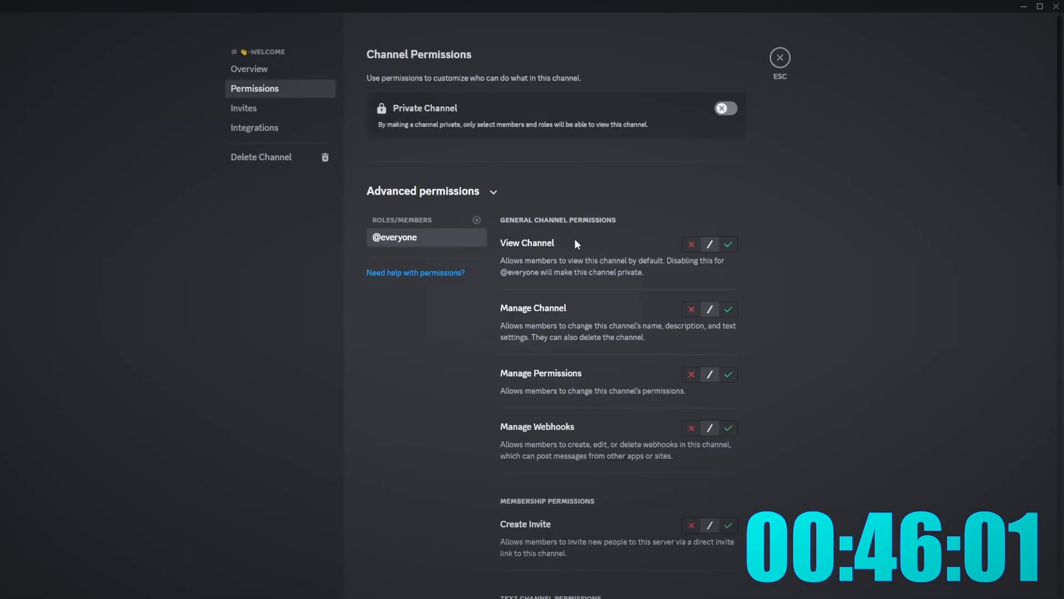
left_click(727, 244)
scroll(703, 364, "down", 5)
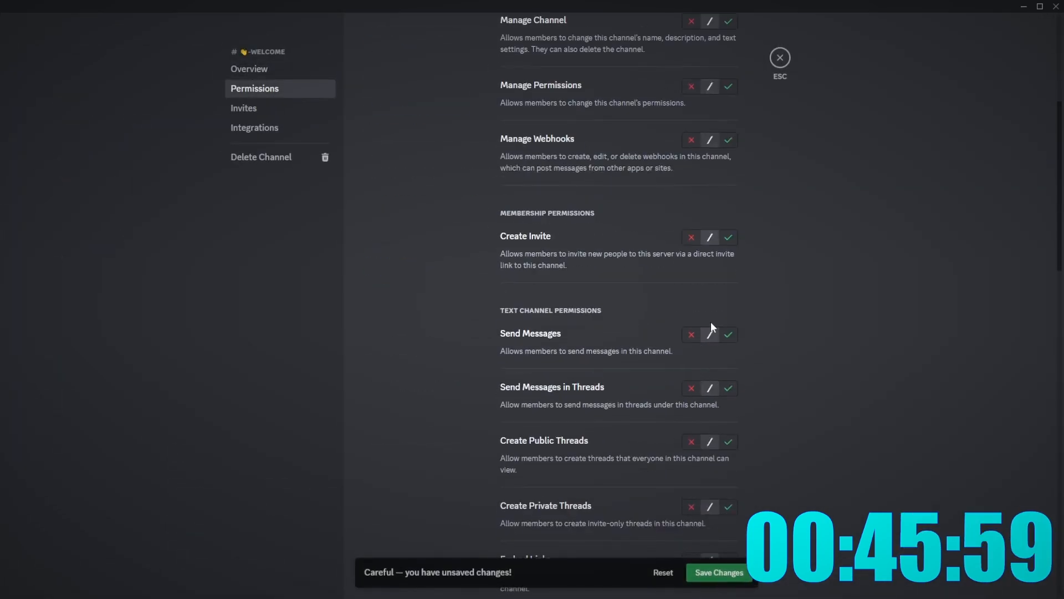
left_click(689, 334)
left_click(691, 388)
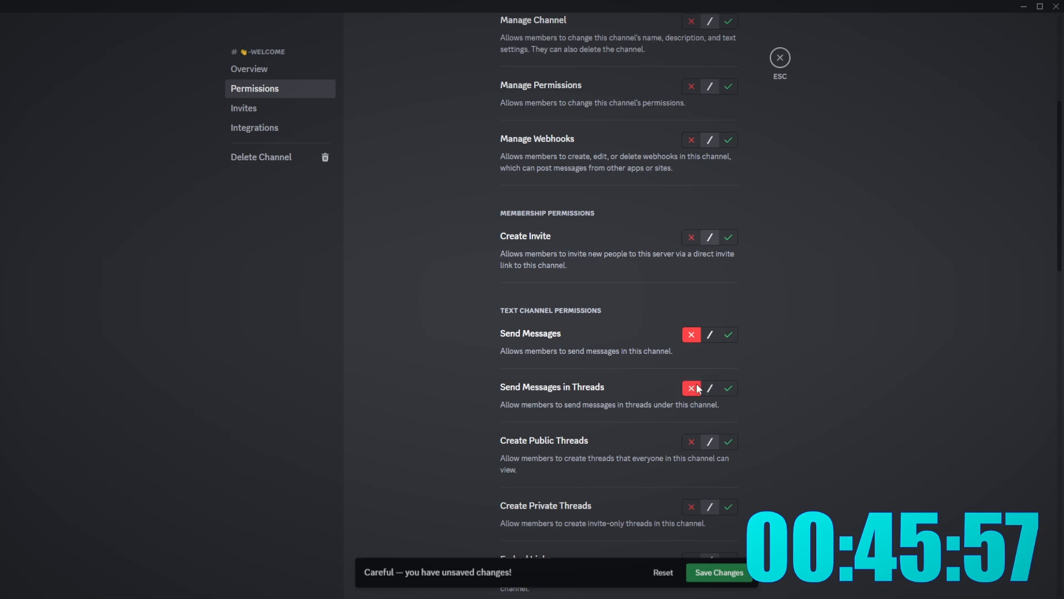
scroll(755, 388, "down", 3)
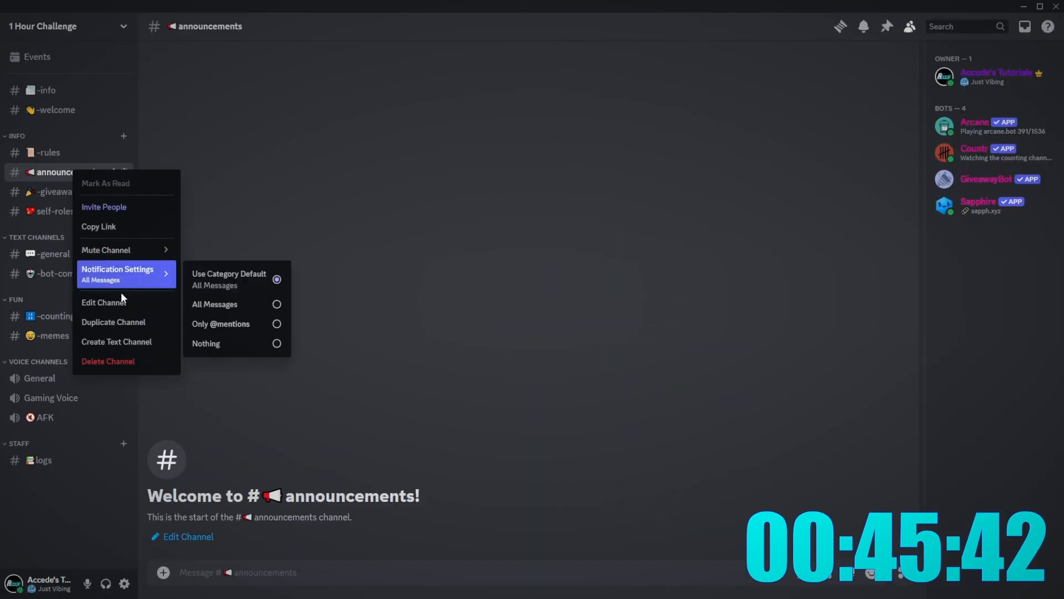
- Allow everyone to view the announcements channel in its permissions
left_click(120, 296)
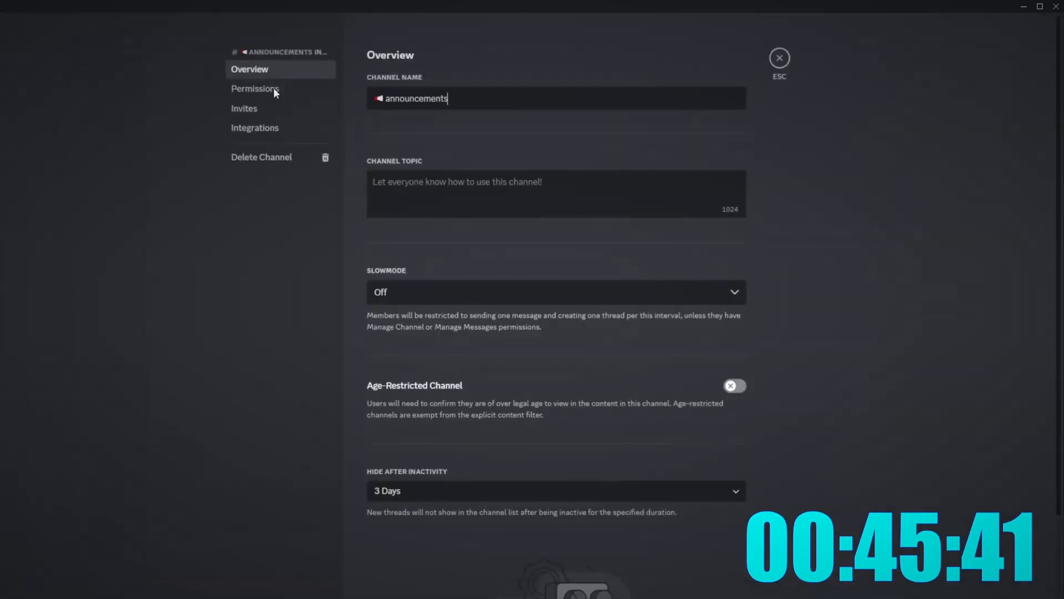
left_click(272, 90)
left_click(728, 281)
scroll(653, 413, "down", 5)
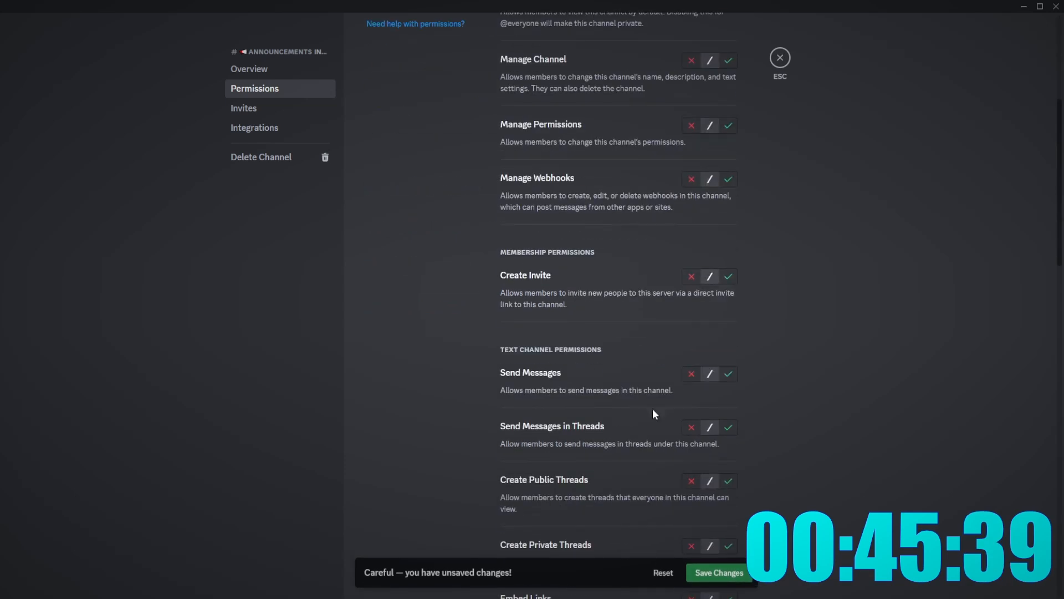
scroll(792, 420, "down", 4)
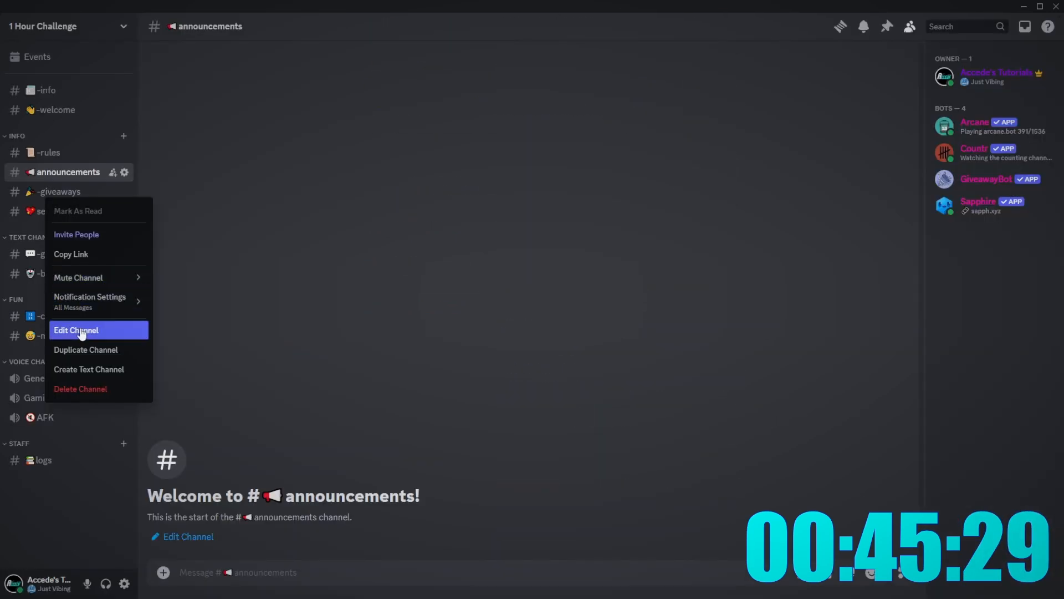
- Let everyone view giveaways but deny Send Messages and Send Messages in Threads
left_click(107, 327)
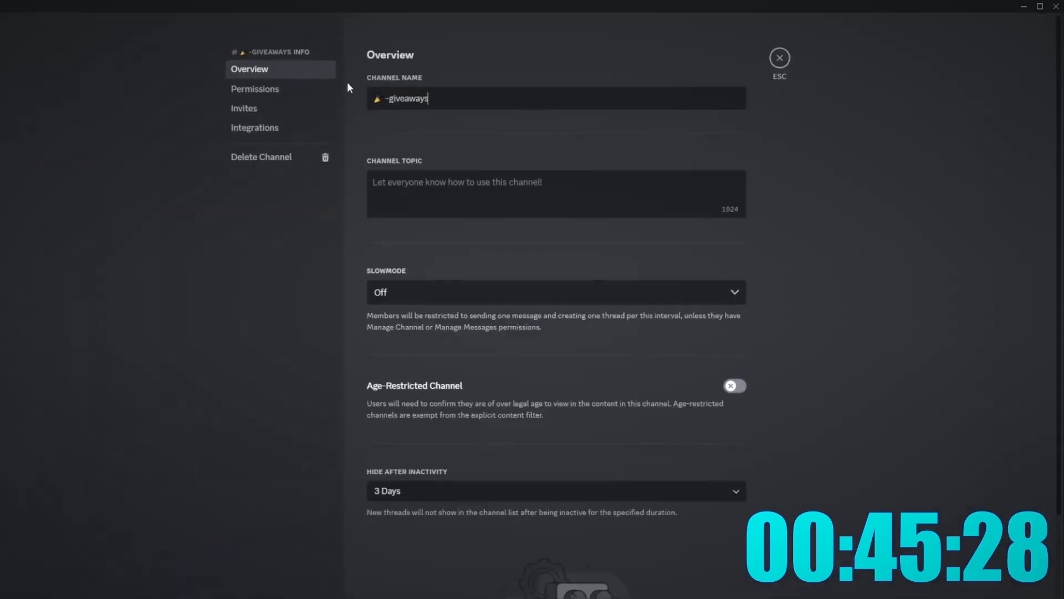
left_click(266, 89)
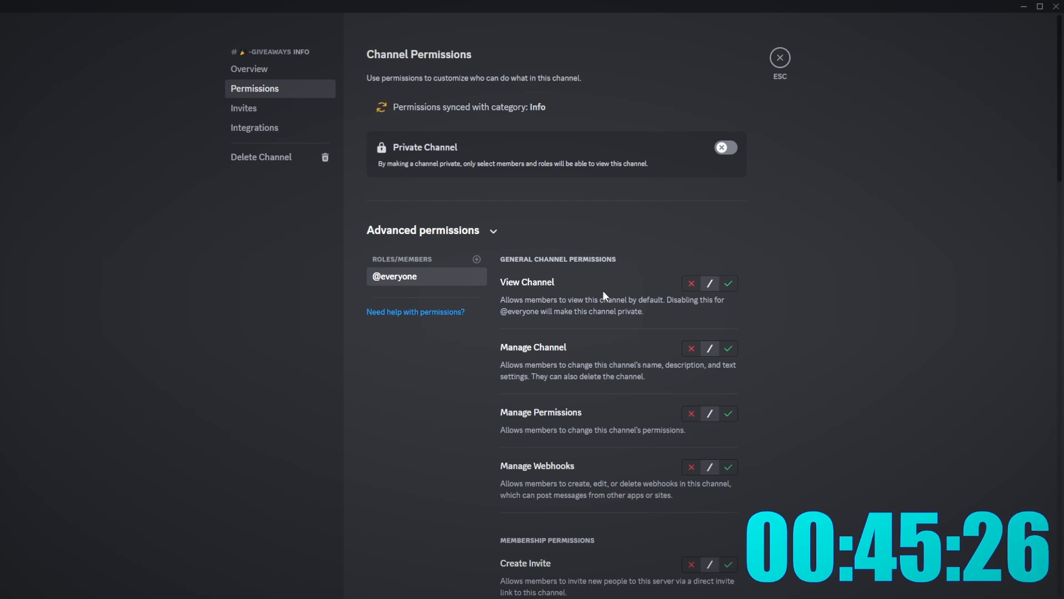
left_click(728, 283)
scroll(720, 333, "down", 6)
left_click(691, 316)
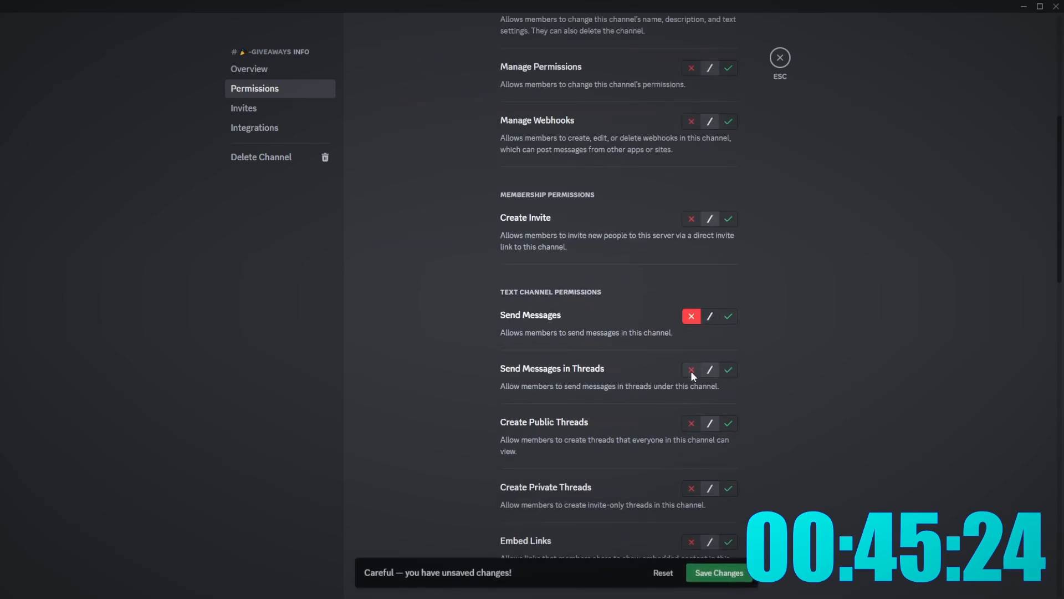
left_click(691, 369)
scroll(743, 388, "down", 7)
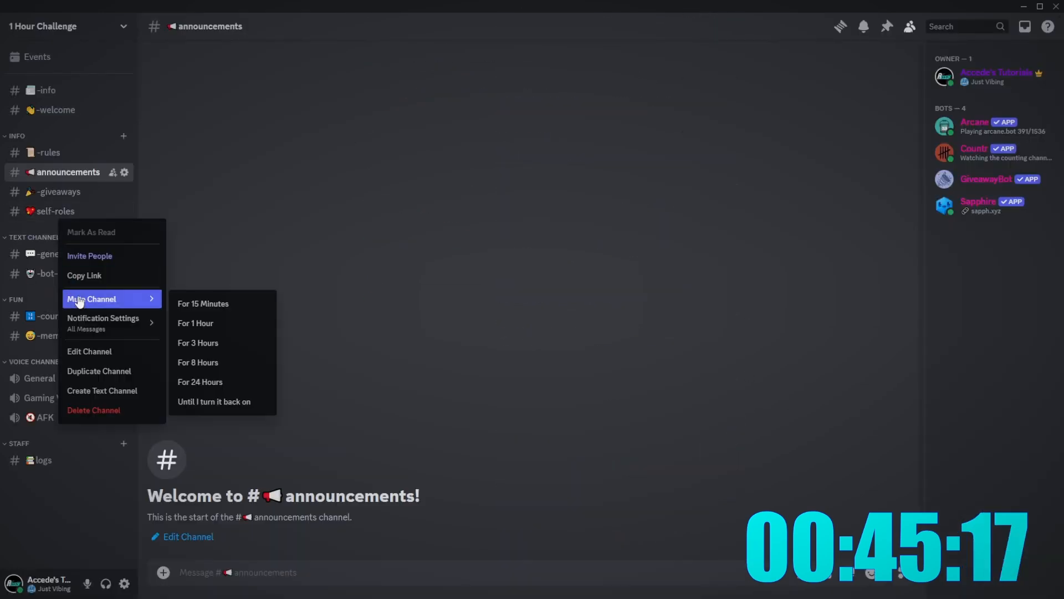
- Open the rules channel's permissions and the counting channel's settings
left_click(105, 348)
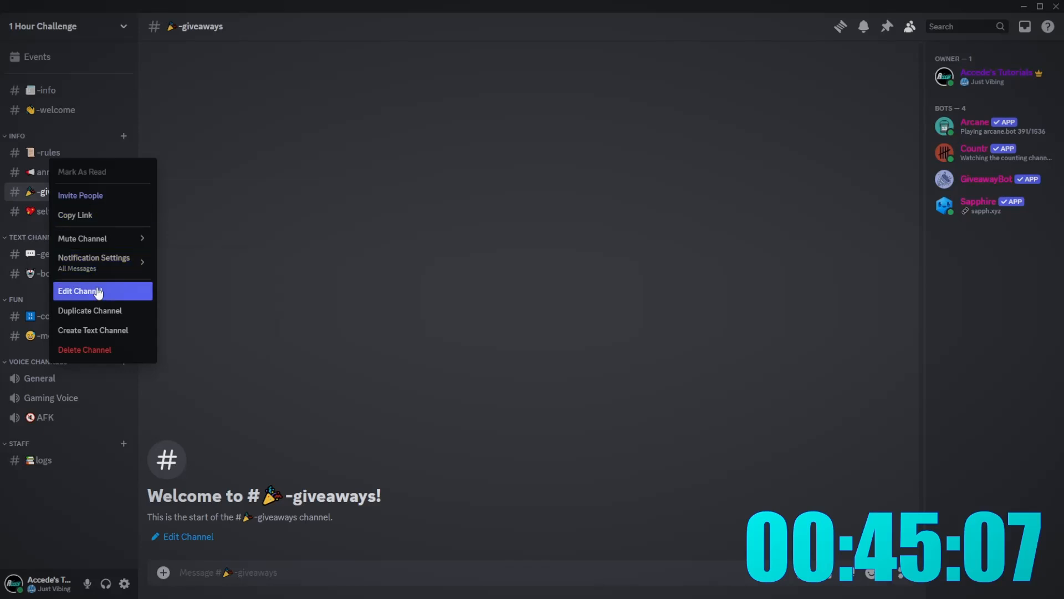
left_click(86, 291)
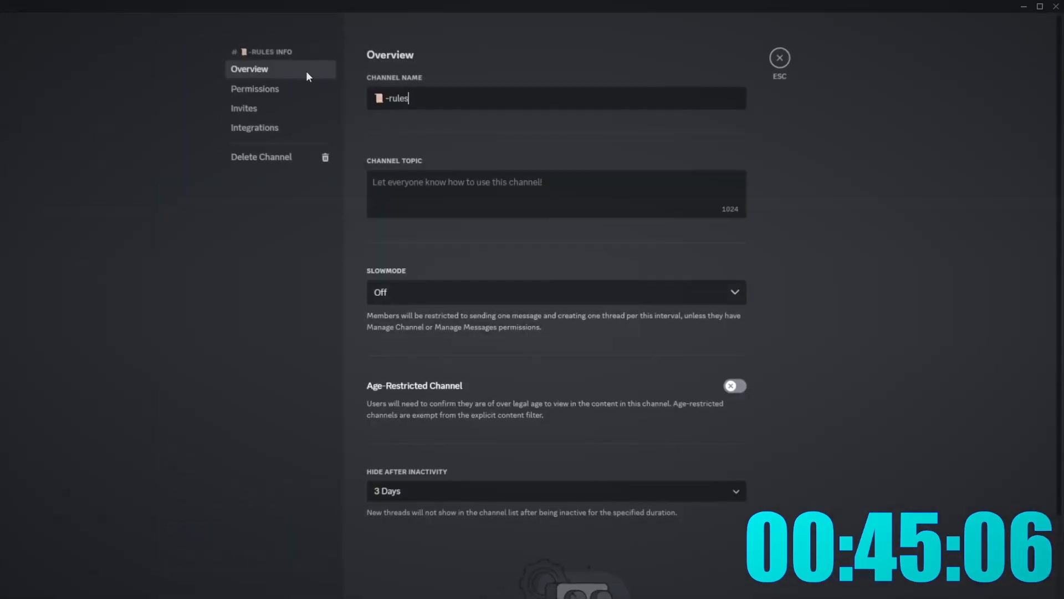
left_click(280, 90)
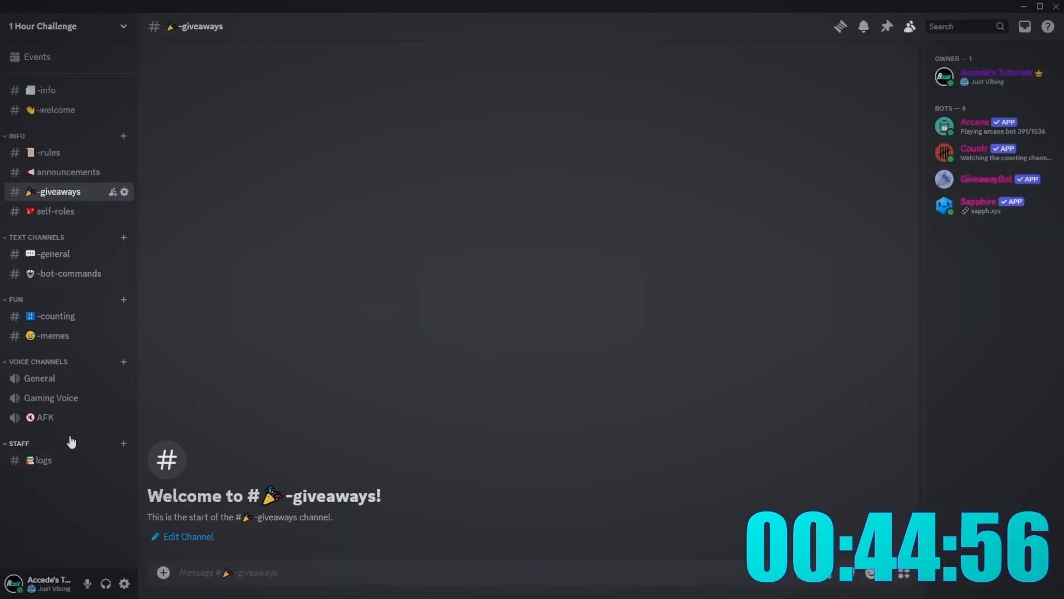
right_click(75, 321)
left_click(98, 451)
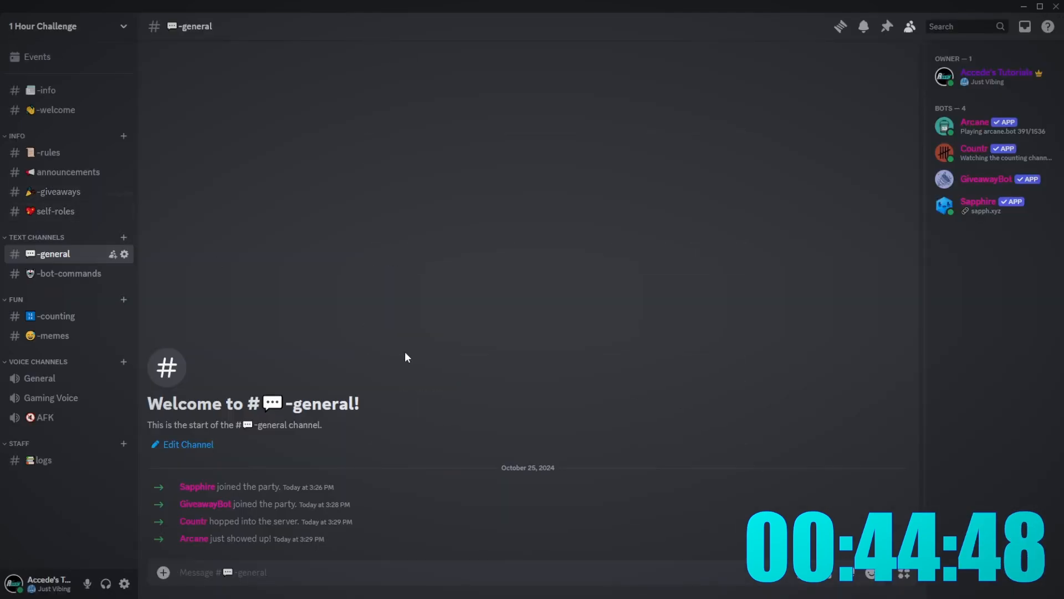
left_click(337, 598)
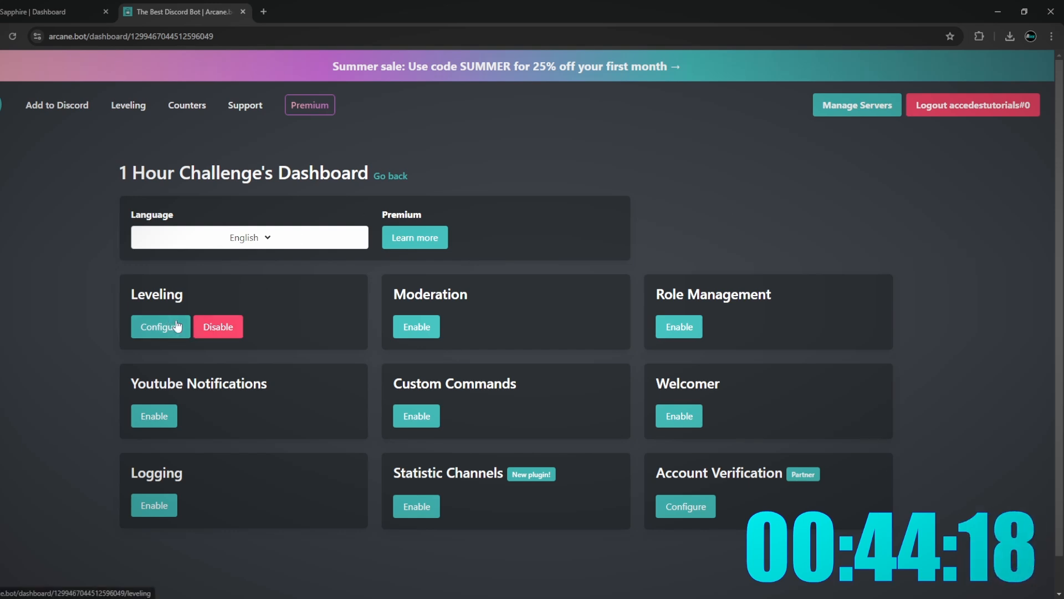
- Open Arcane's Leveling settings and create a 🔢 -level-up text channel in Discord
left_click(177, 326)
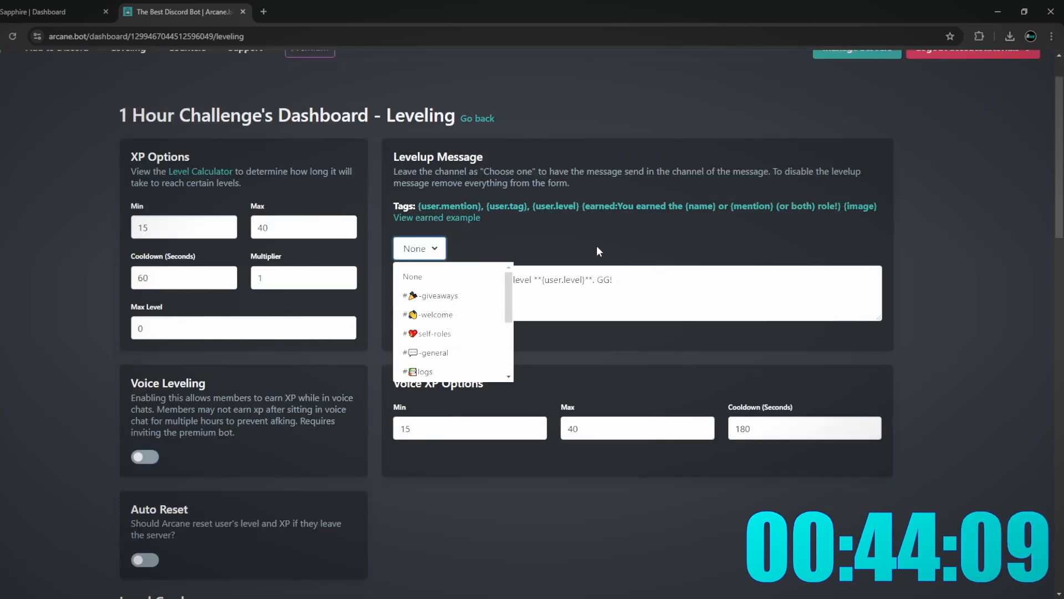
left_click(631, 236)
key("alt+Tab")
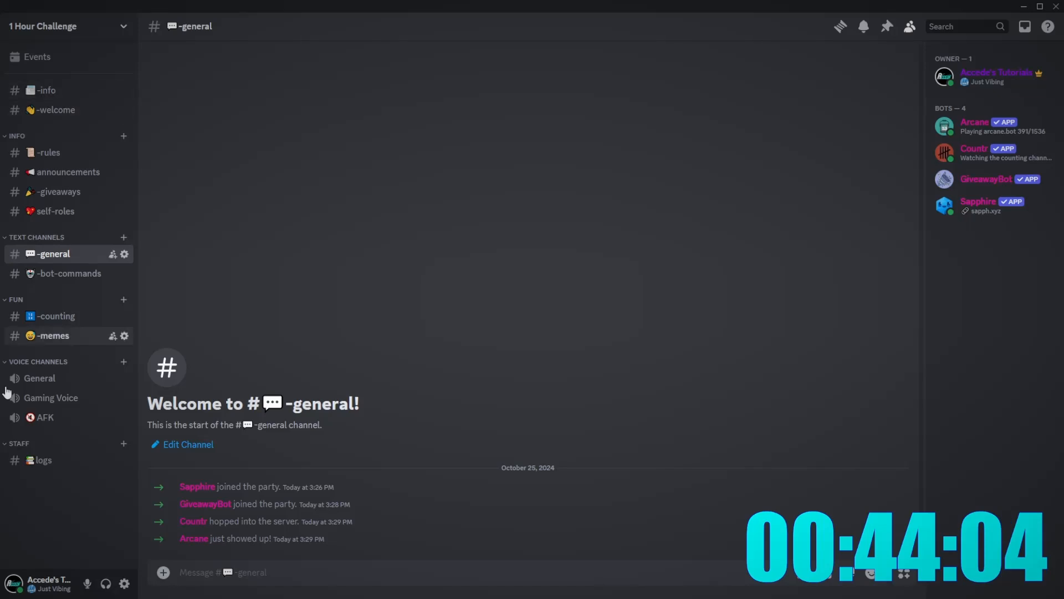
right_click(31, 497)
left_click(55, 534)
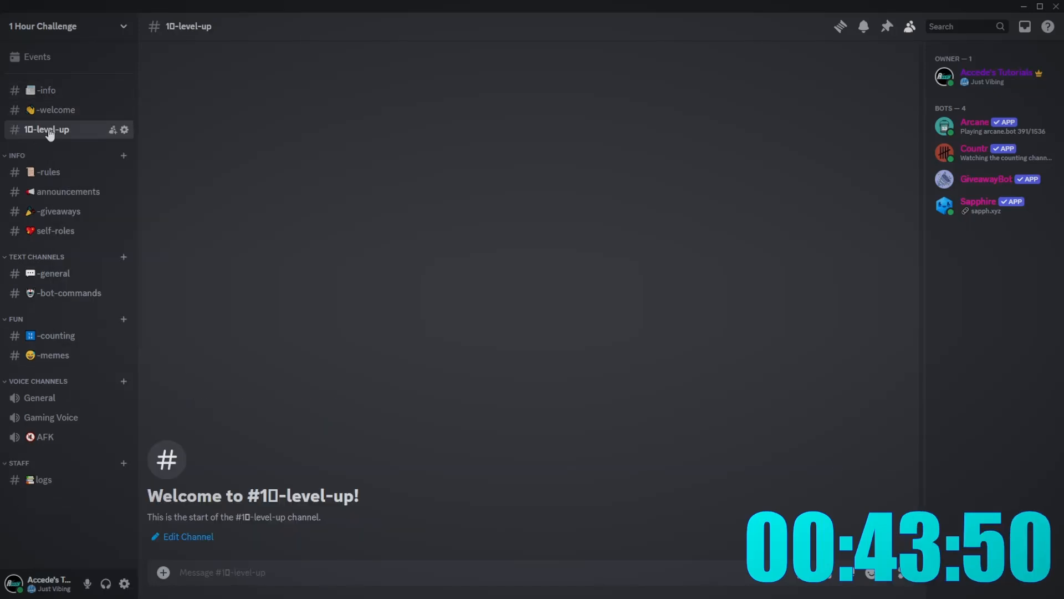
right_click(50, 133)
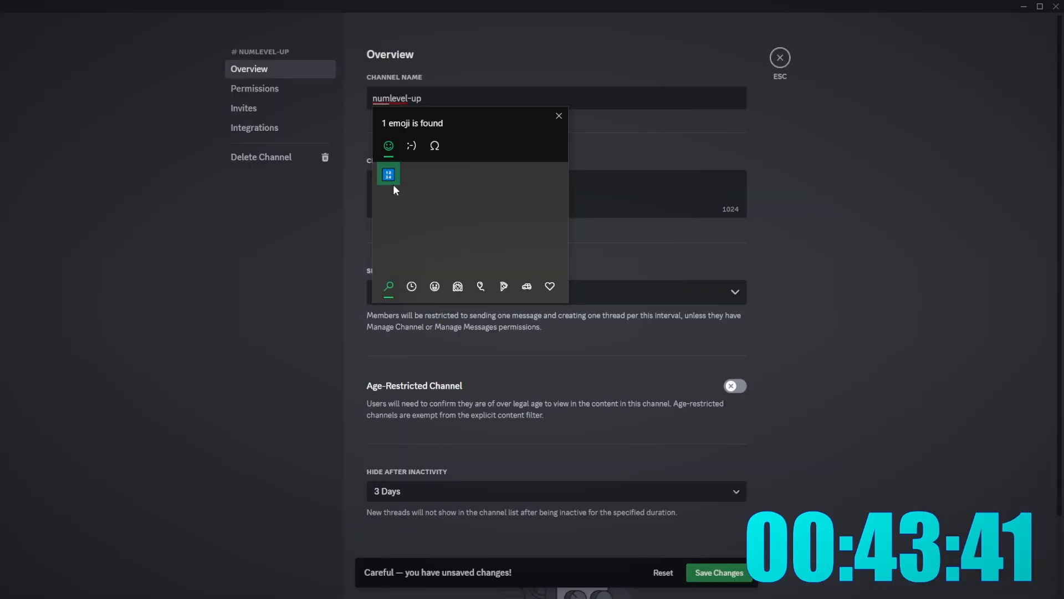
left_click(390, 176)
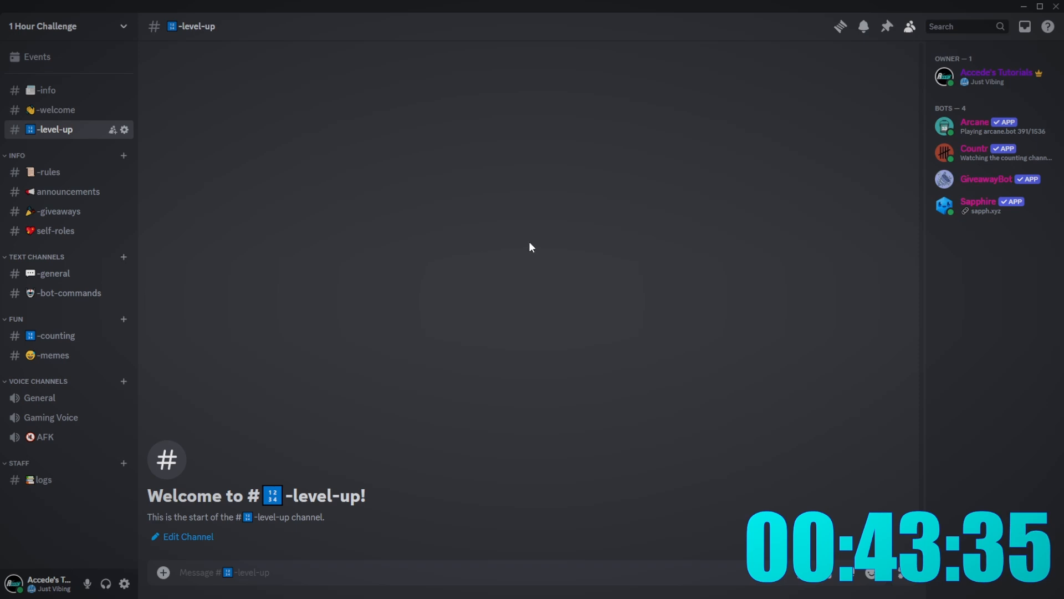
- Send Arcane's level-up messages to the -level-up channel
left_click(420, 190)
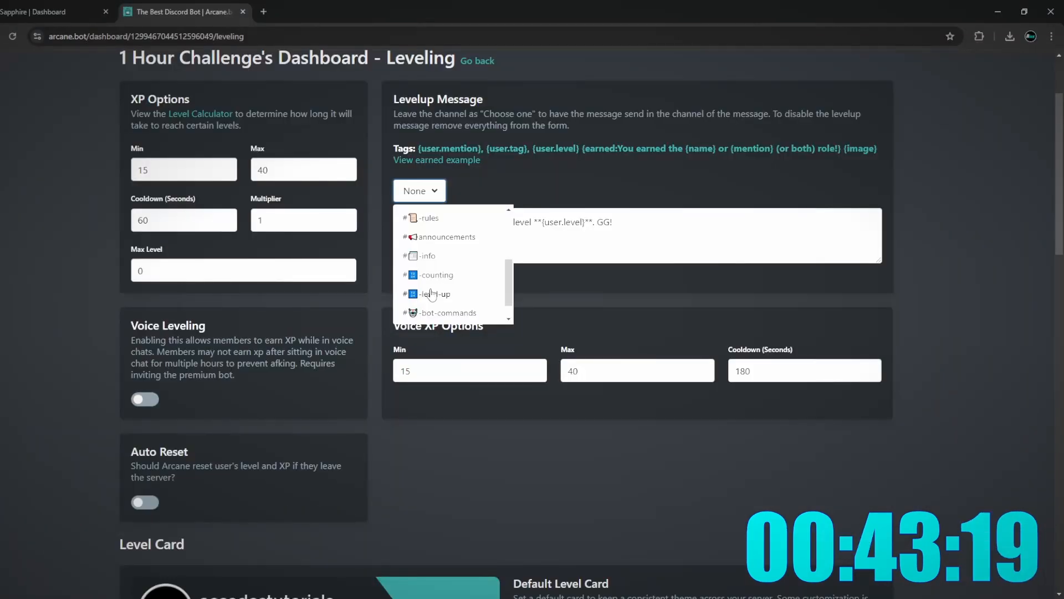
left_click(436, 292)
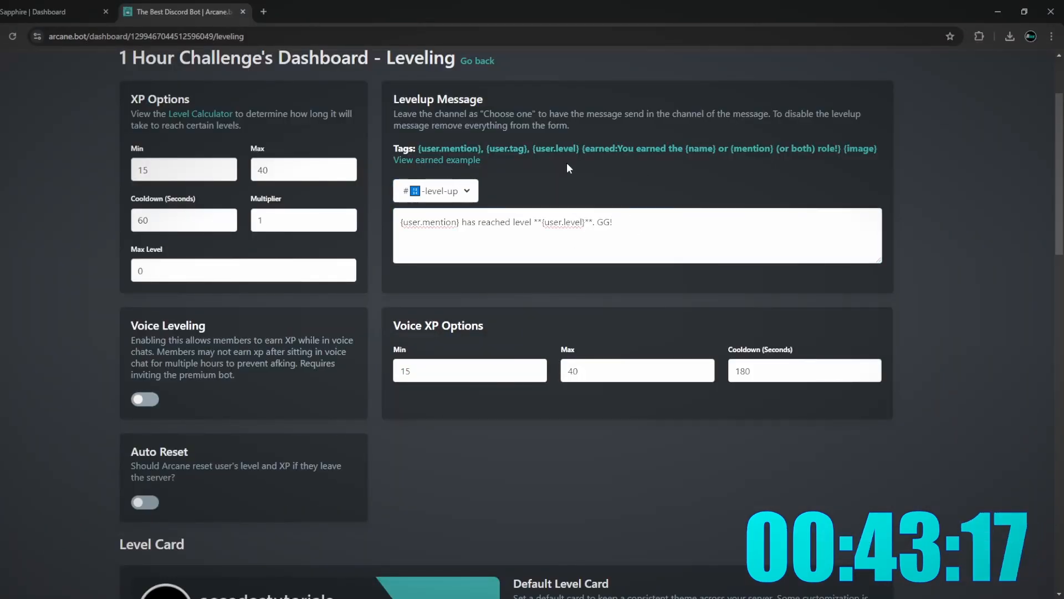
scroll(570, 311, "down", 1)
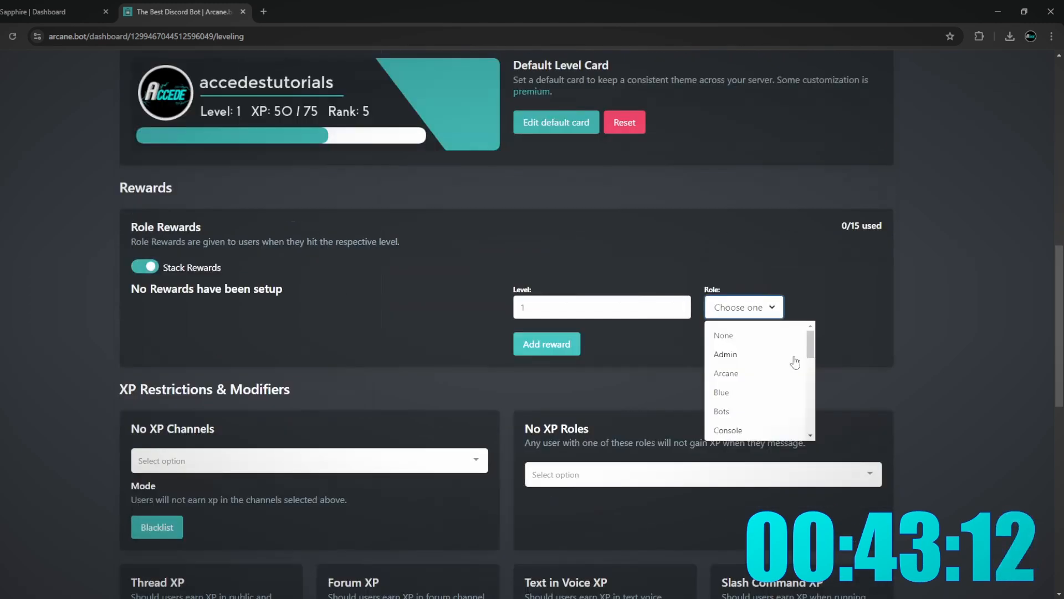
scroll(774, 388, "down", 3)
scroll(765, 382, "up", 3)
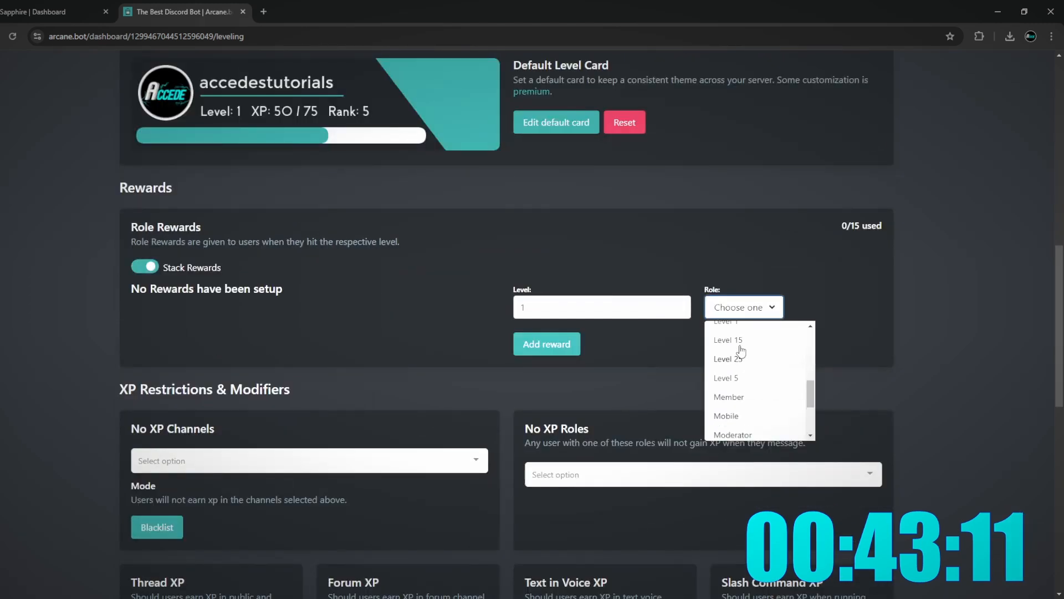
- Add role rewards: Level 1 role at level 1 and Level 5 role at level 5
left_click(737, 371)
left_click(547, 343)
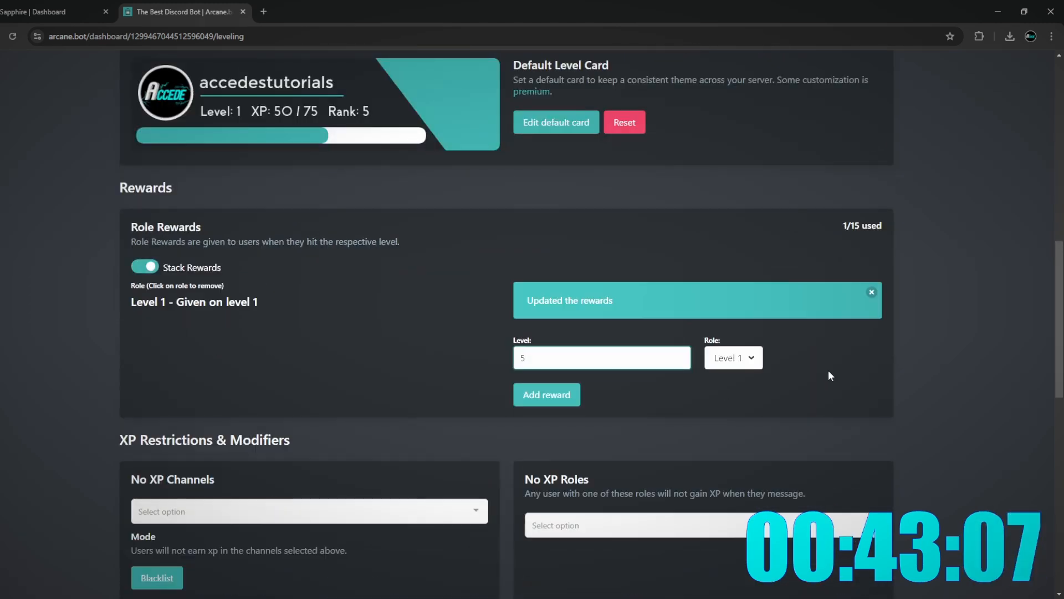
left_click(737, 357)
left_click(732, 478)
left_click(574, 397)
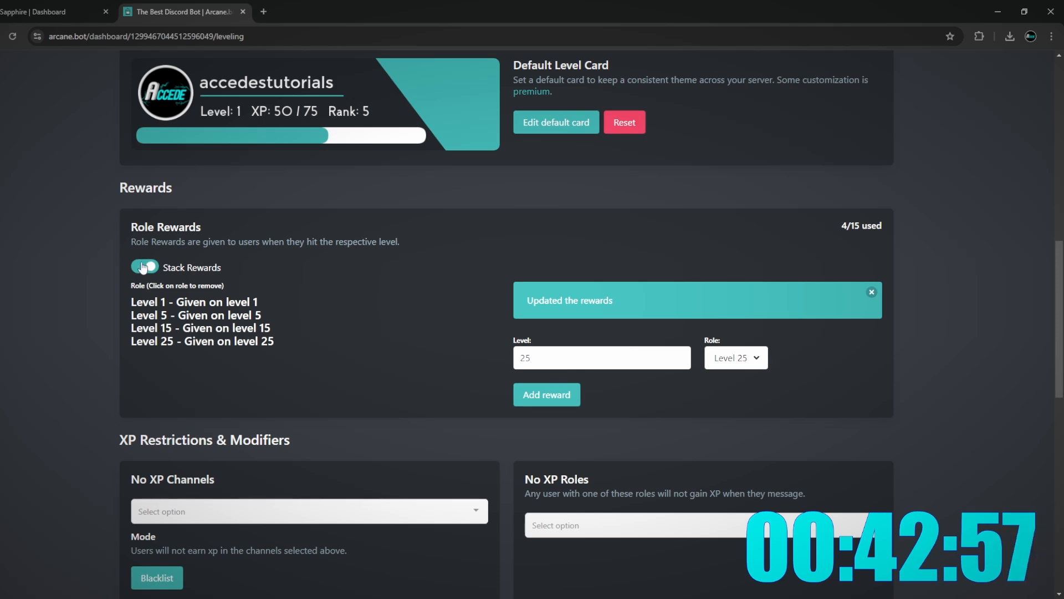
scroll(355, 438, "down", 4)
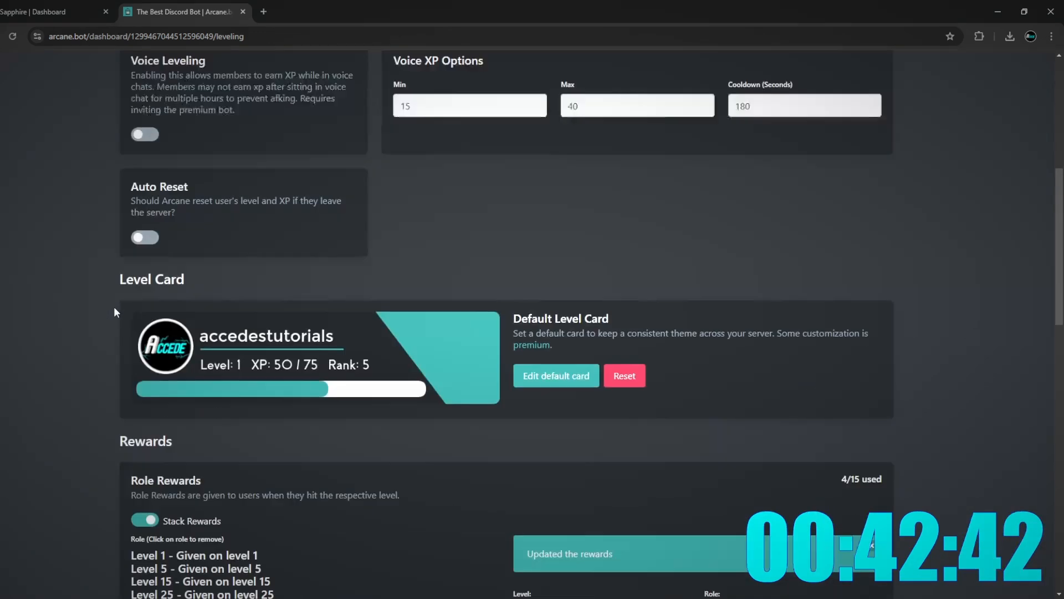
scroll(119, 305, "up", 5)
scroll(131, 297, "down", 8)
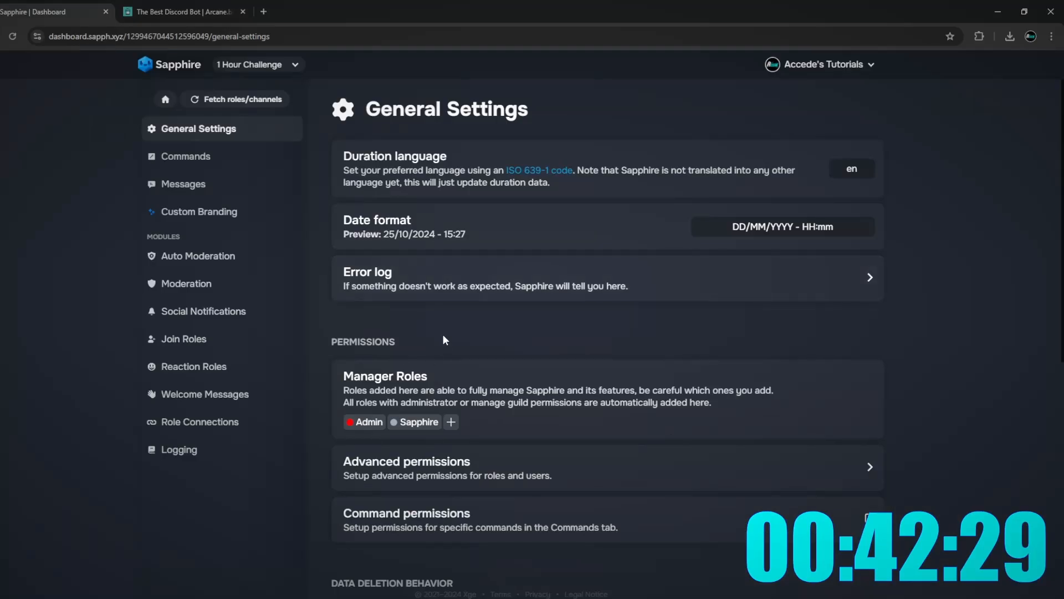
- In Auto Moderation, make the too-many-attachments rule delete messages and add a capitalization condition
left_click(169, 339)
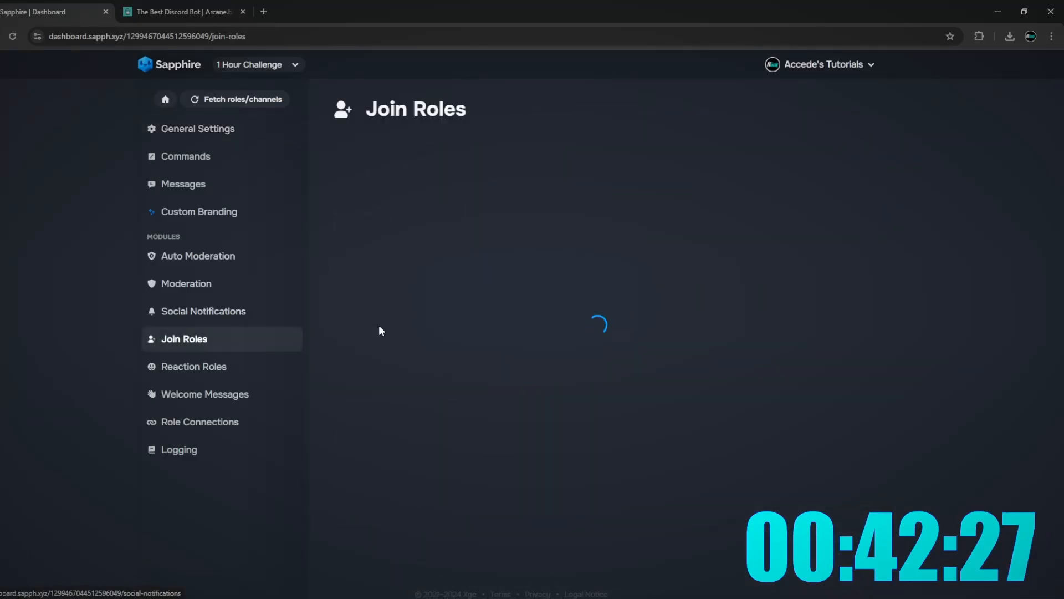
left_click(230, 258)
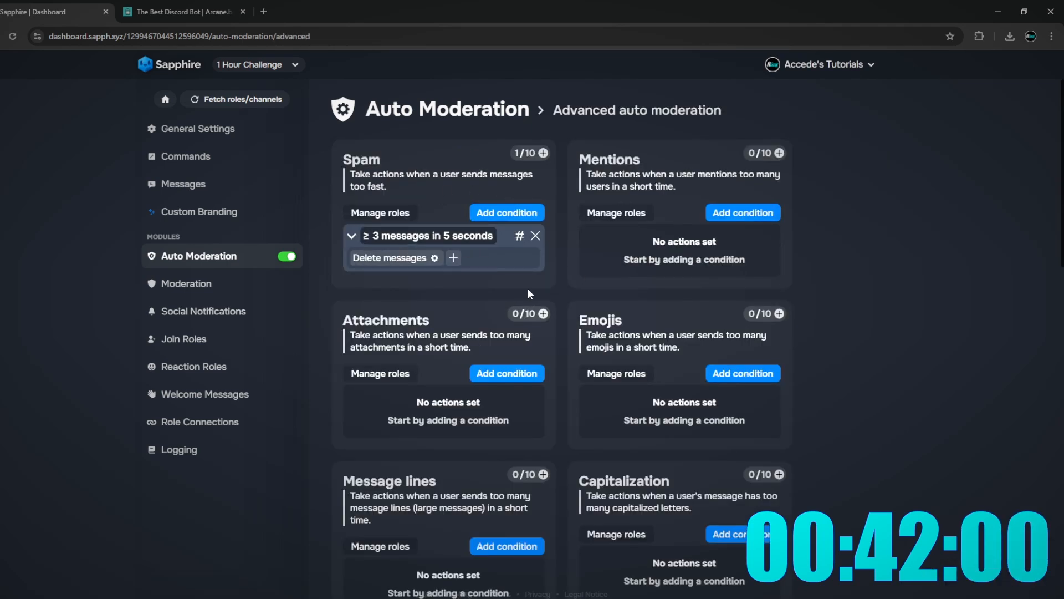
scroll(397, 300, "down", 2)
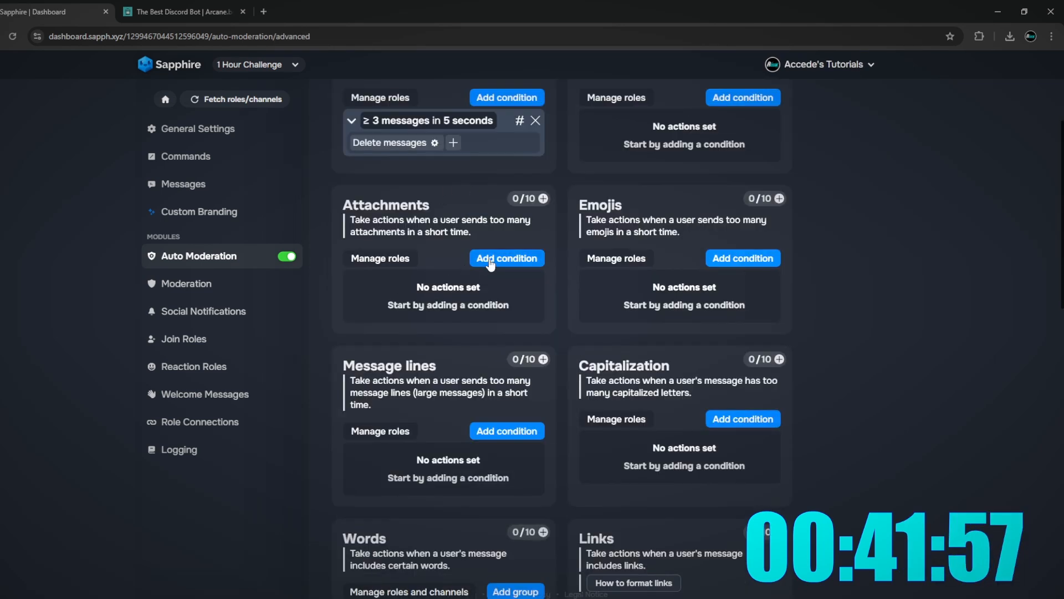
left_click(490, 260)
left_click(352, 304)
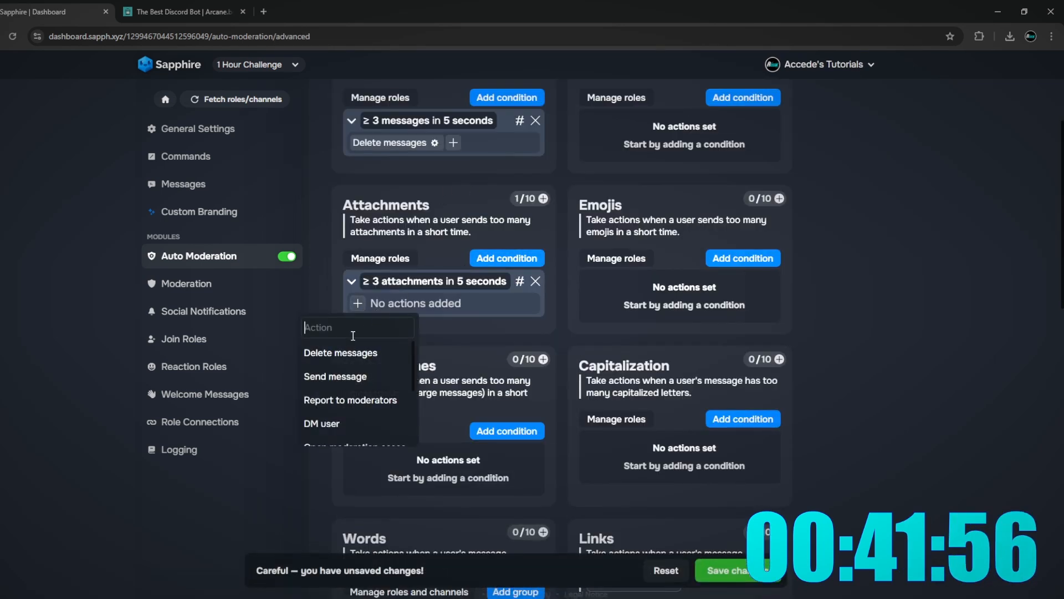
left_click(344, 352)
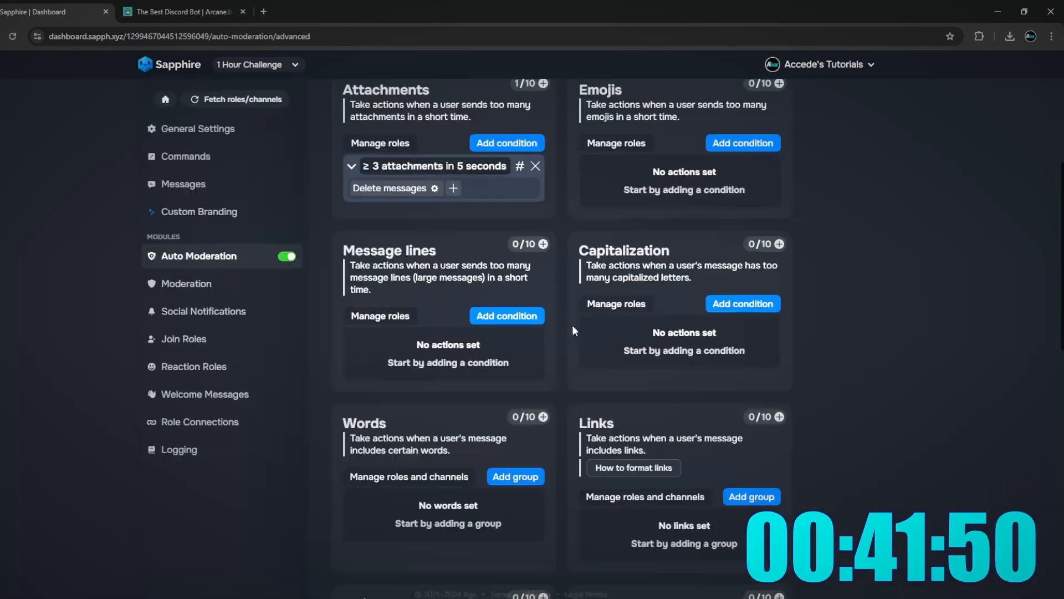
left_click(609, 310)
left_click(717, 315)
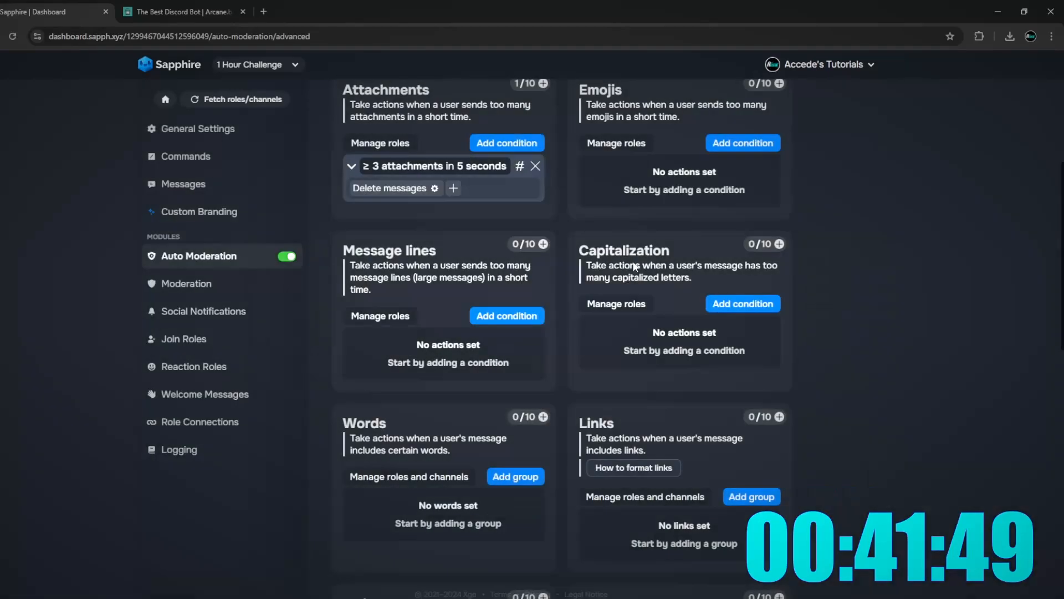
left_click(743, 304)
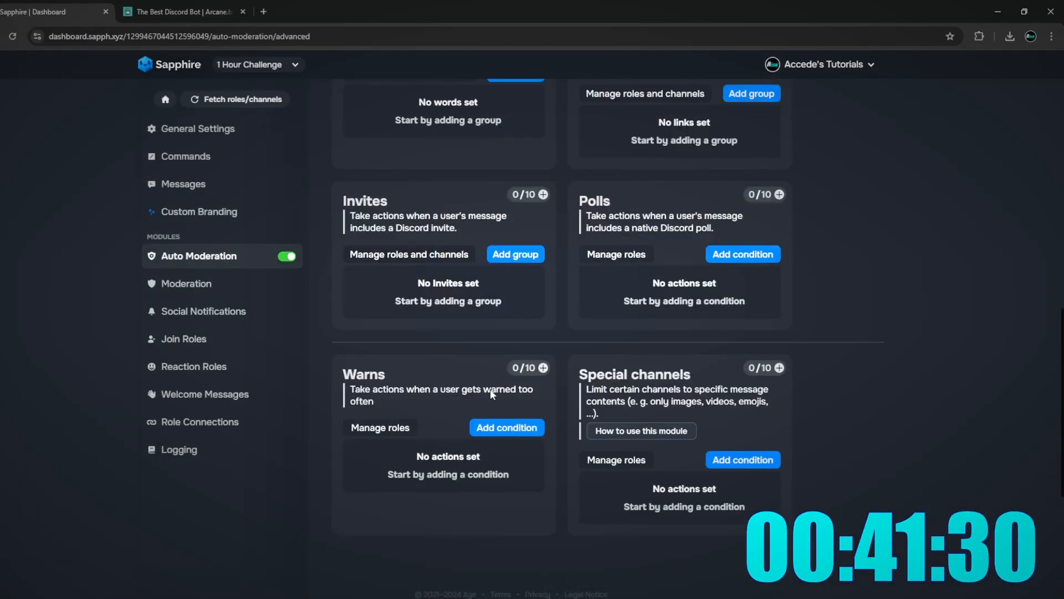
scroll(586, 272, "up", 10)
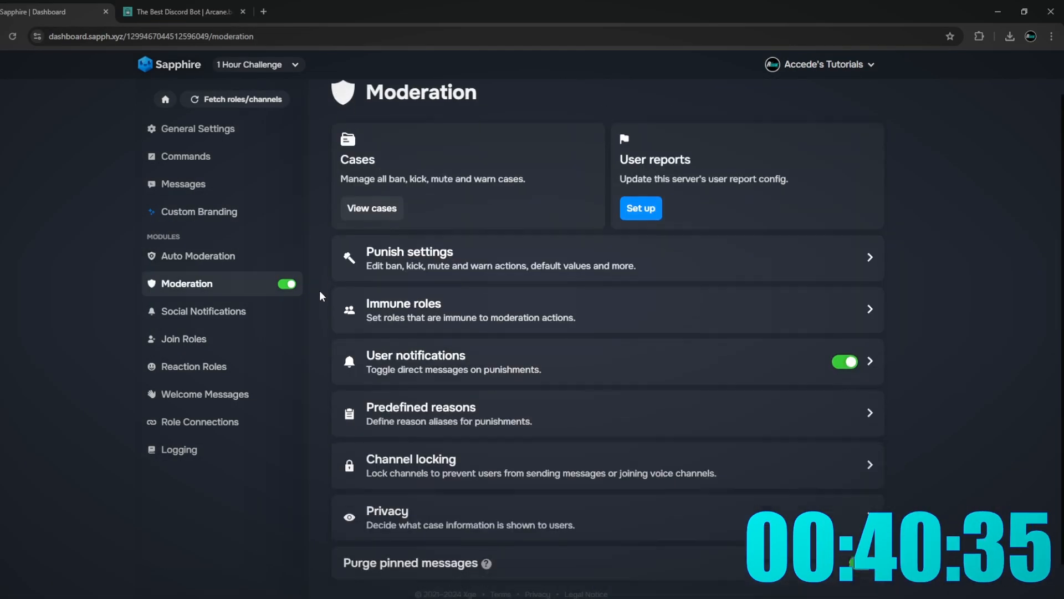
scroll(328, 337, "down", 1)
- Make !lockall lock -general and -bot-commands, turn off social notifications, and save
left_click(494, 427)
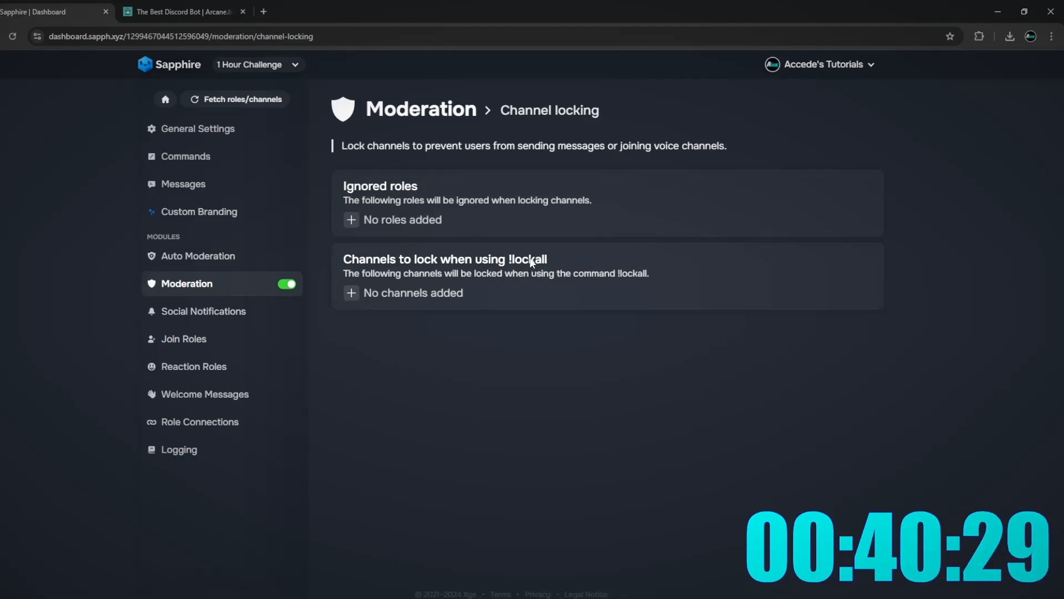
left_click(352, 294)
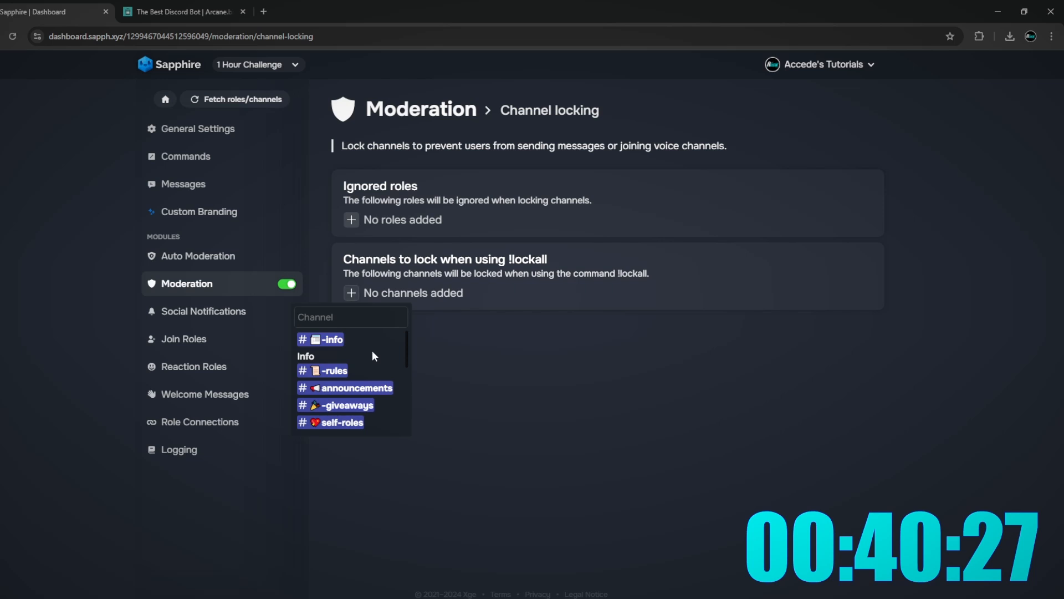
scroll(372, 351, "down", 3)
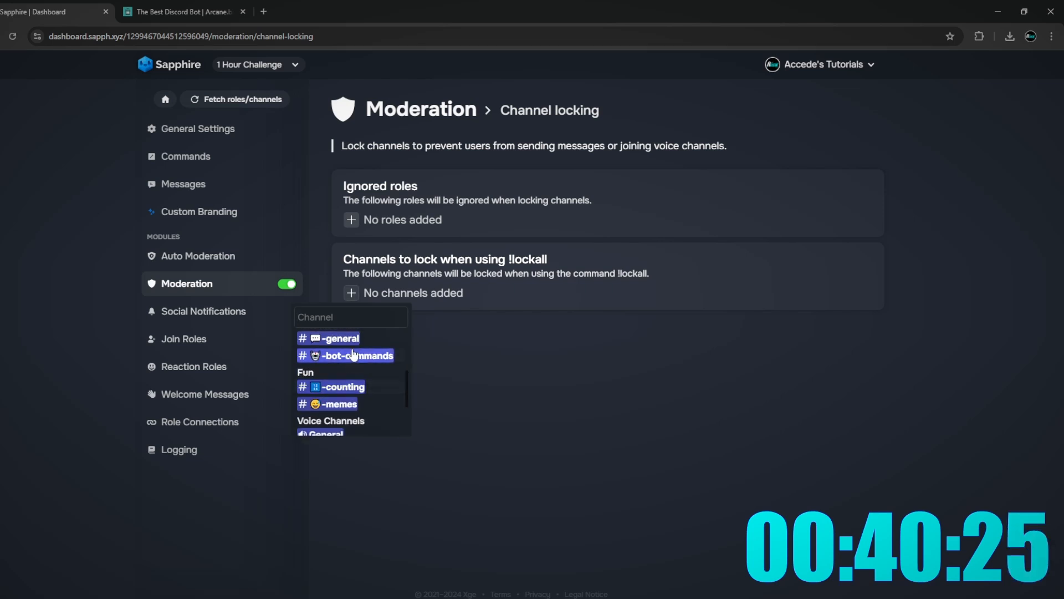
left_click(345, 350)
left_click(422, 293)
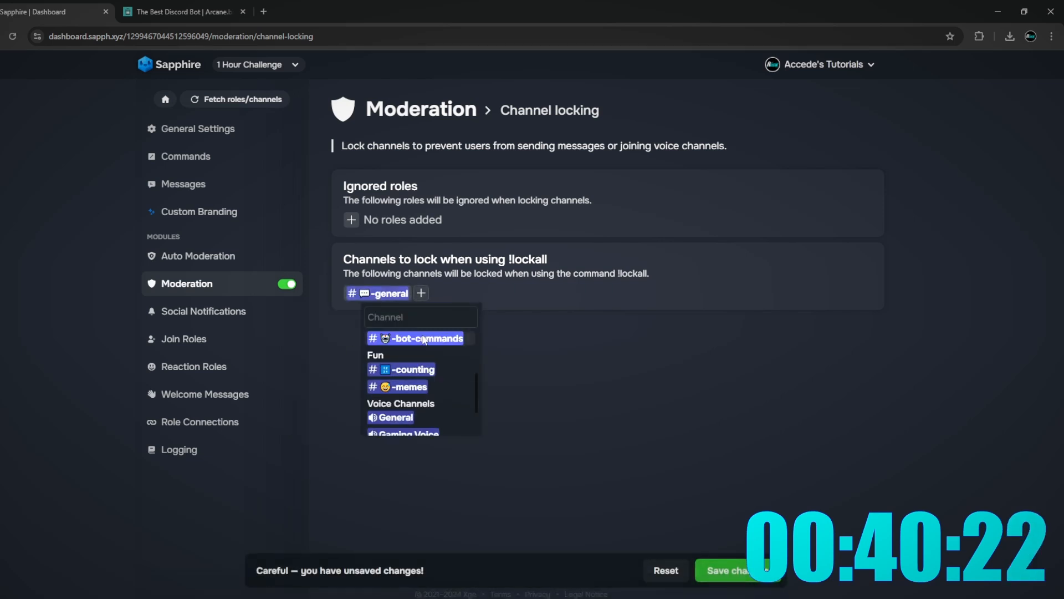
left_click(410, 333)
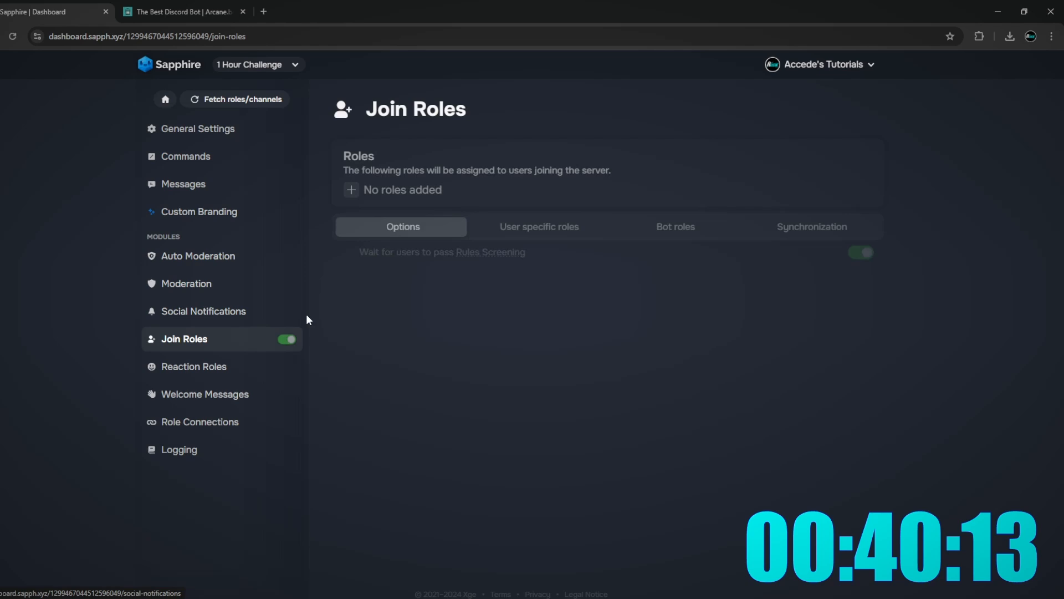
left_click(290, 311)
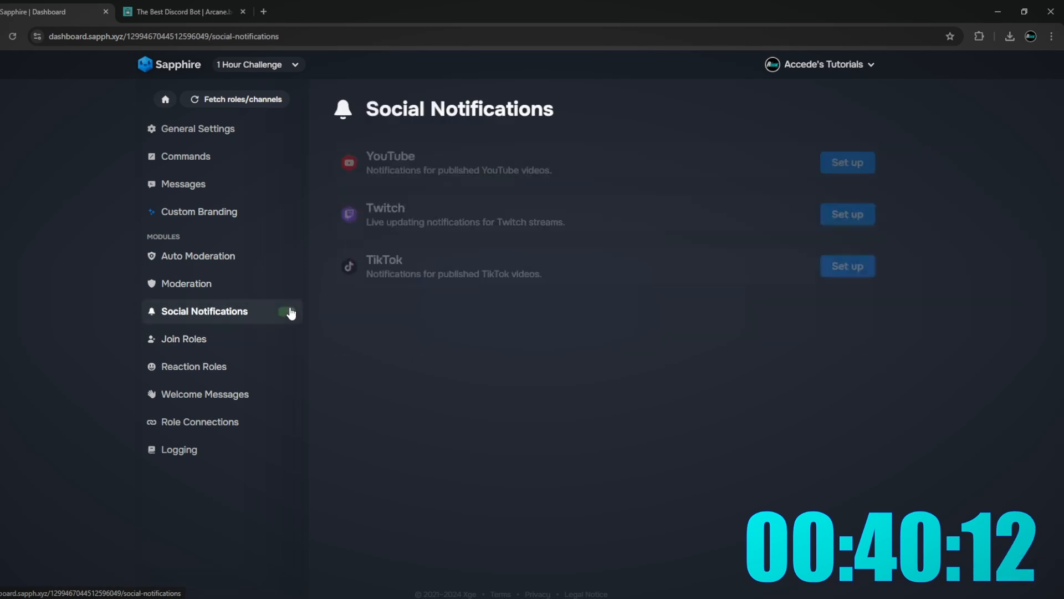
left_click(721, 570)
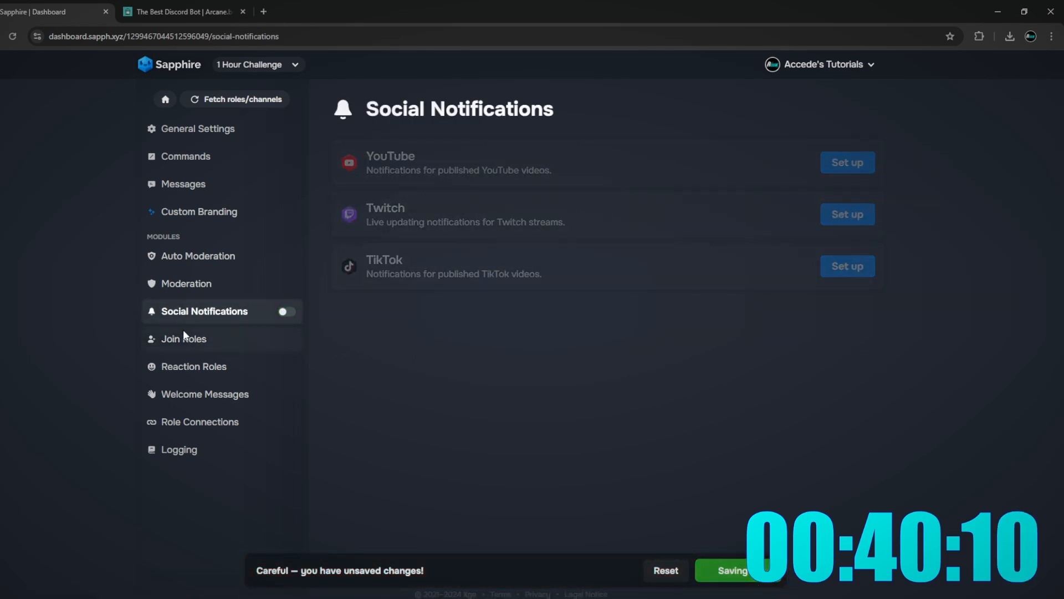
- Give newly joining members the Member role through Join Roles
left_click(185, 340)
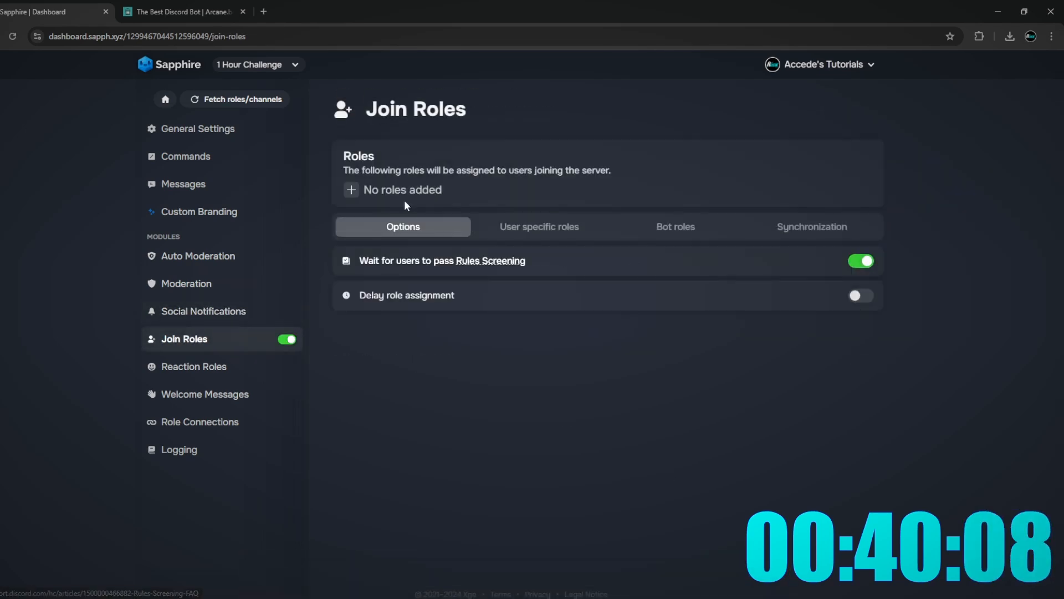
left_click(366, 192)
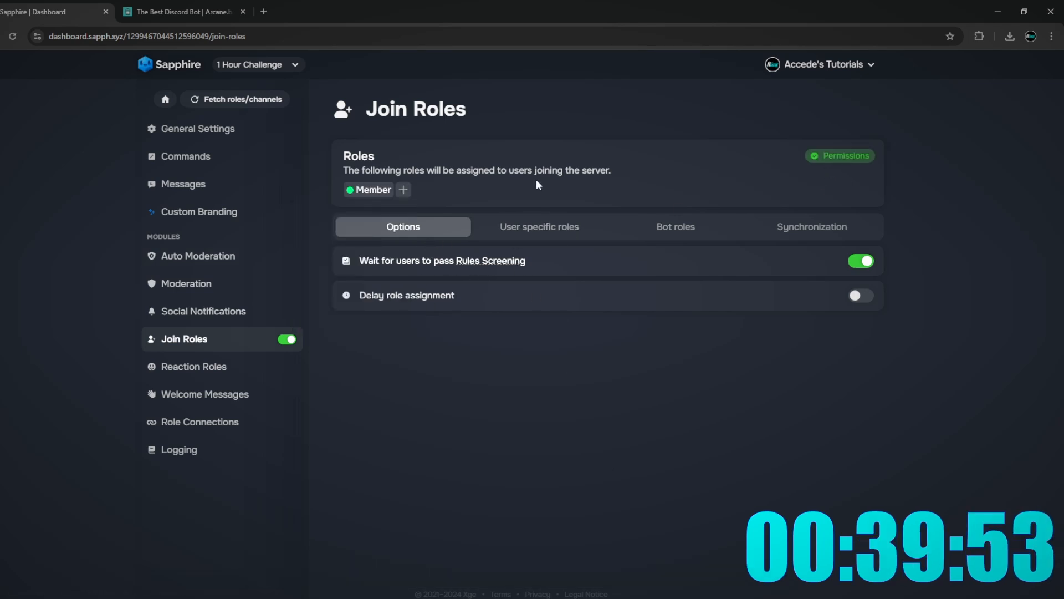
left_click(166, 366)
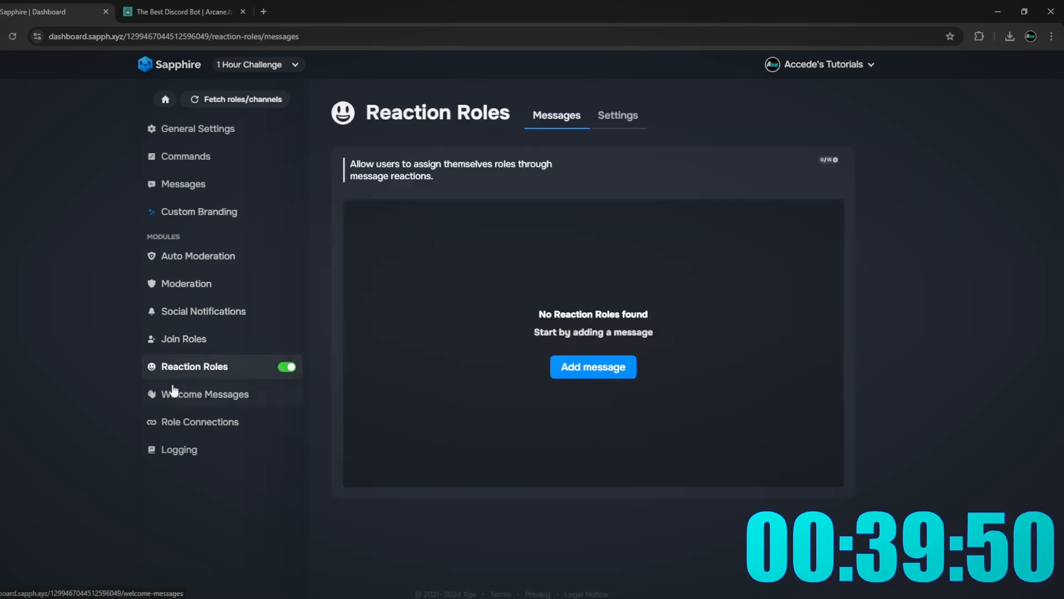
left_click(199, 402)
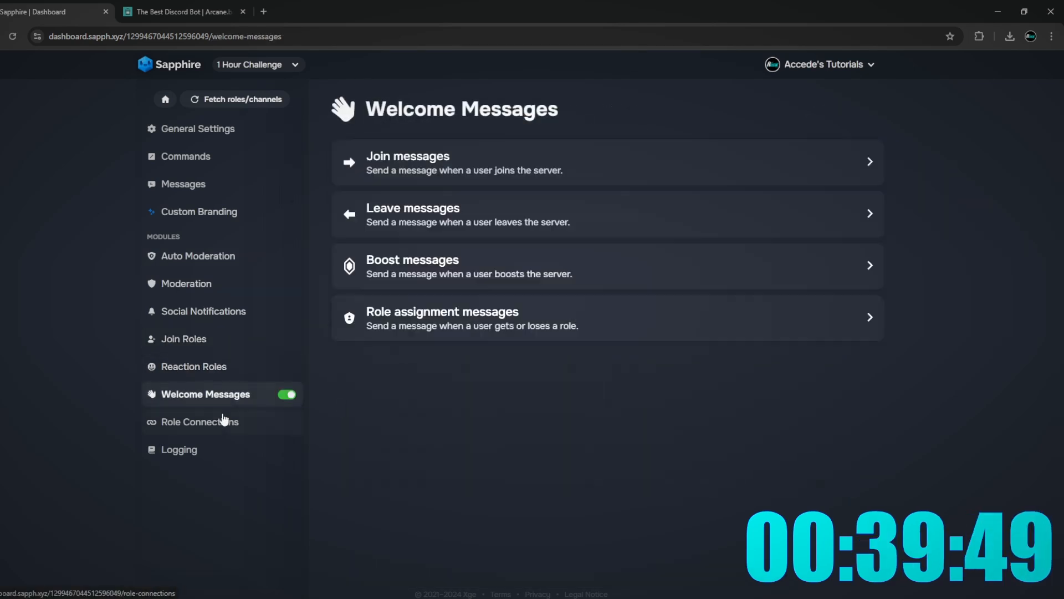
- Start a new join message set to post in the -welcome channel
left_click(520, 164)
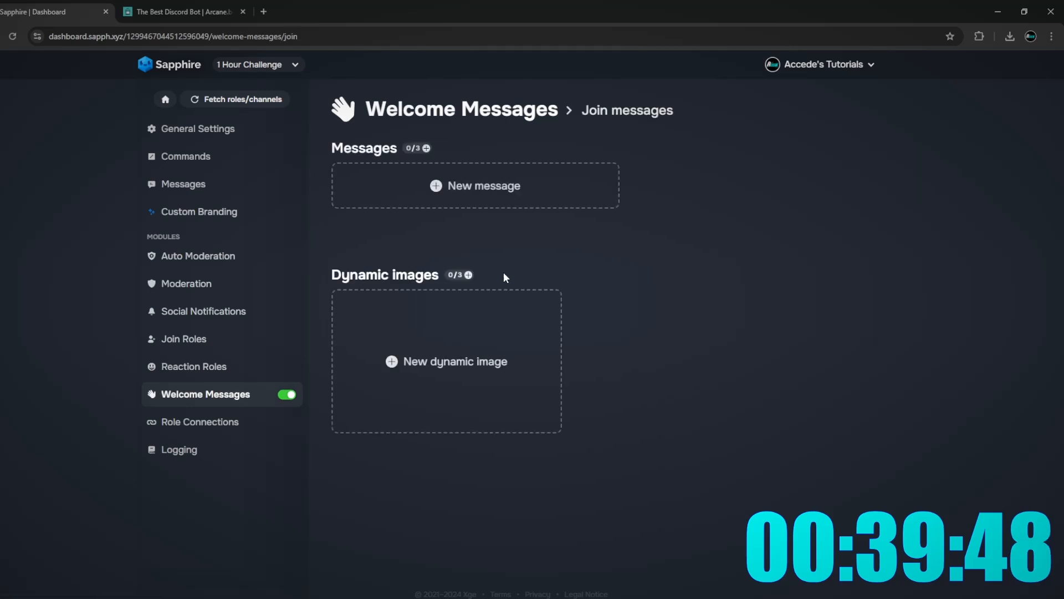
left_click(487, 185)
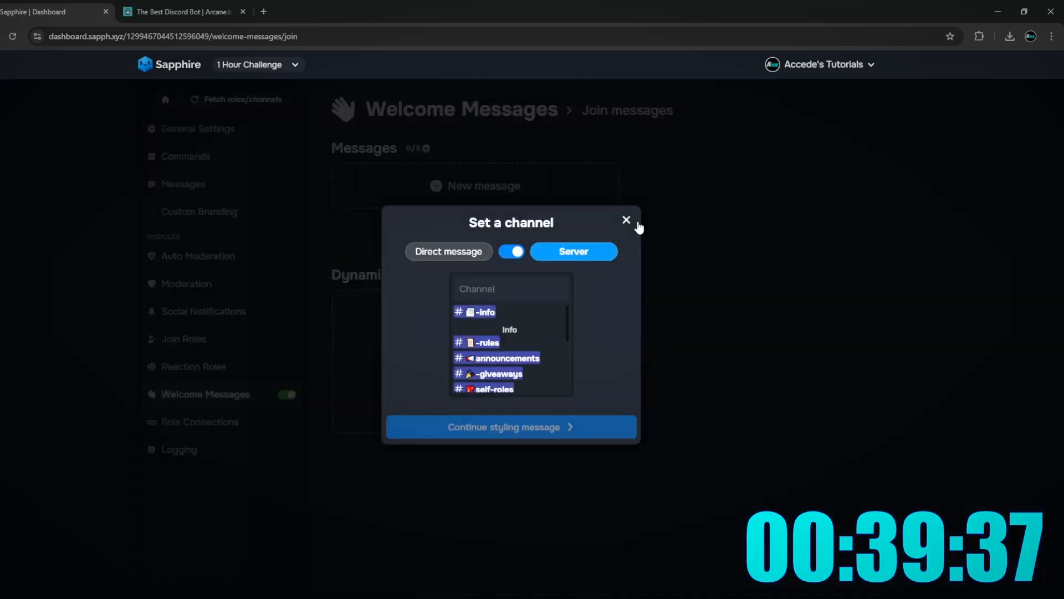
left_click(626, 220)
key("alt+Tab")
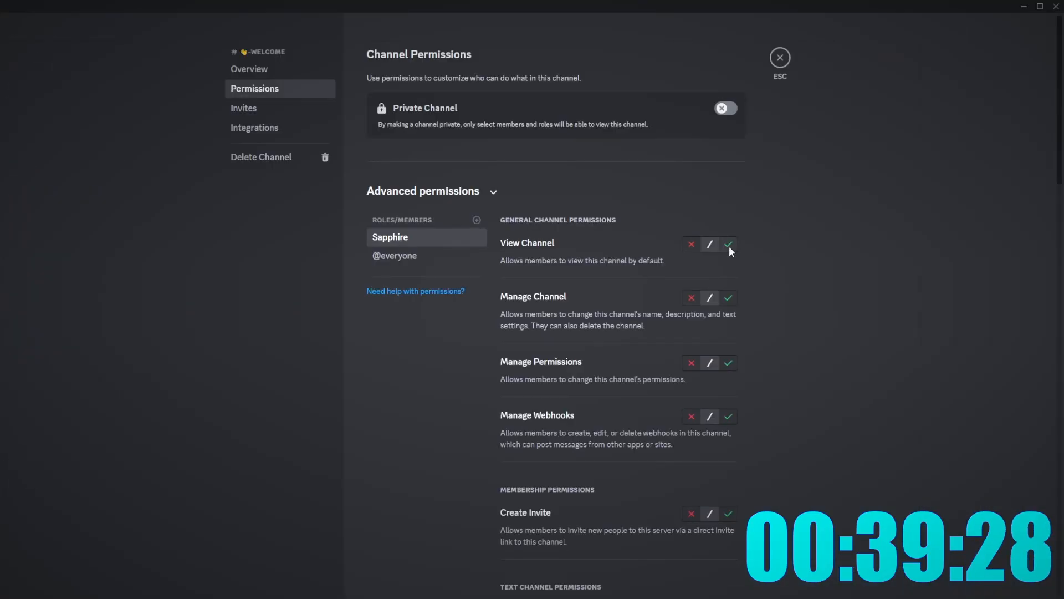
left_click(730, 240)
scroll(721, 381, "down", 4)
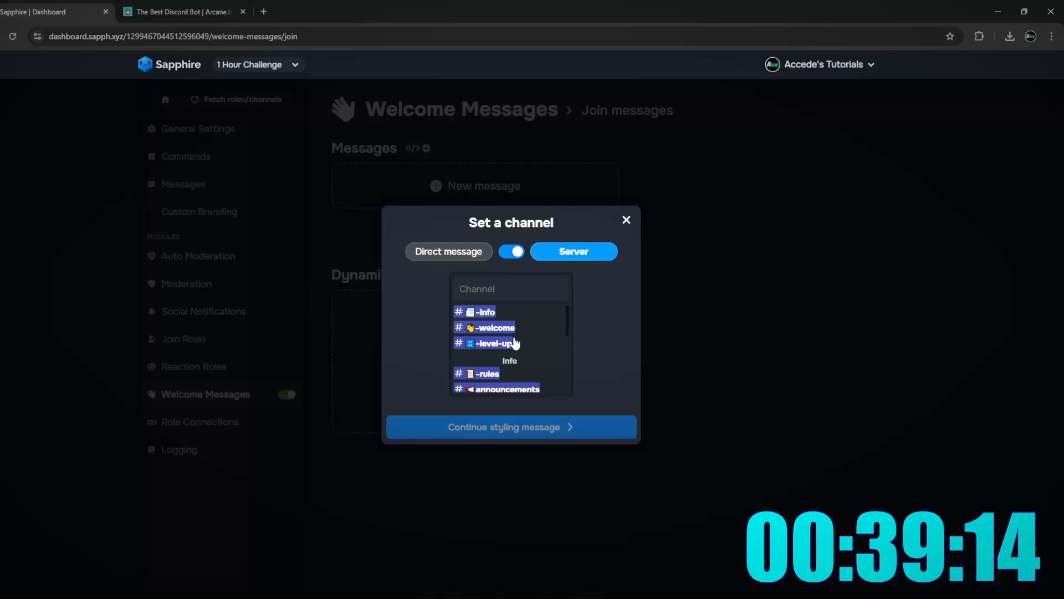
left_click(494, 328)
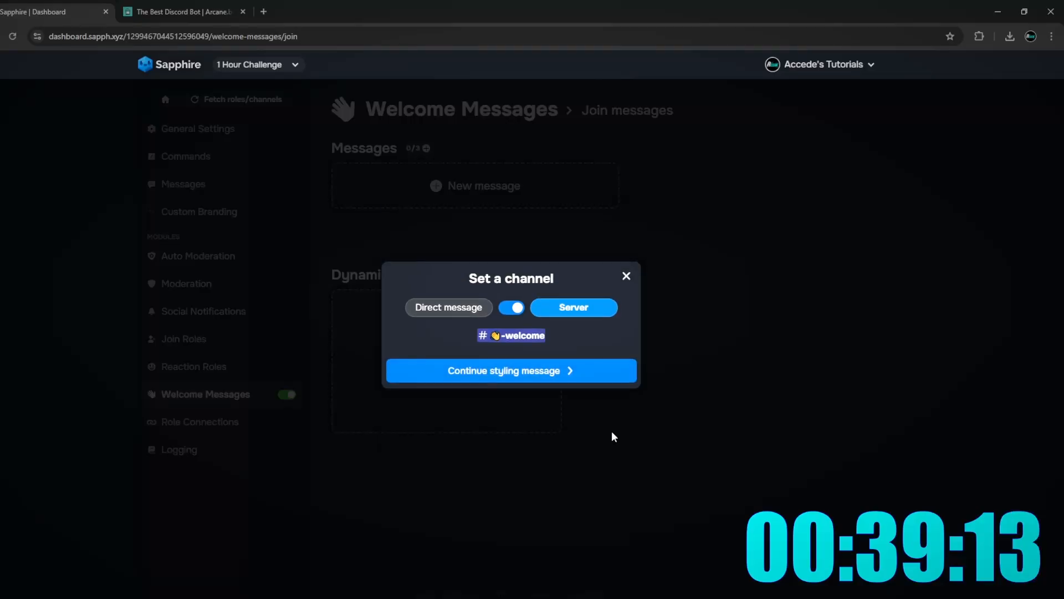
left_click(535, 370)
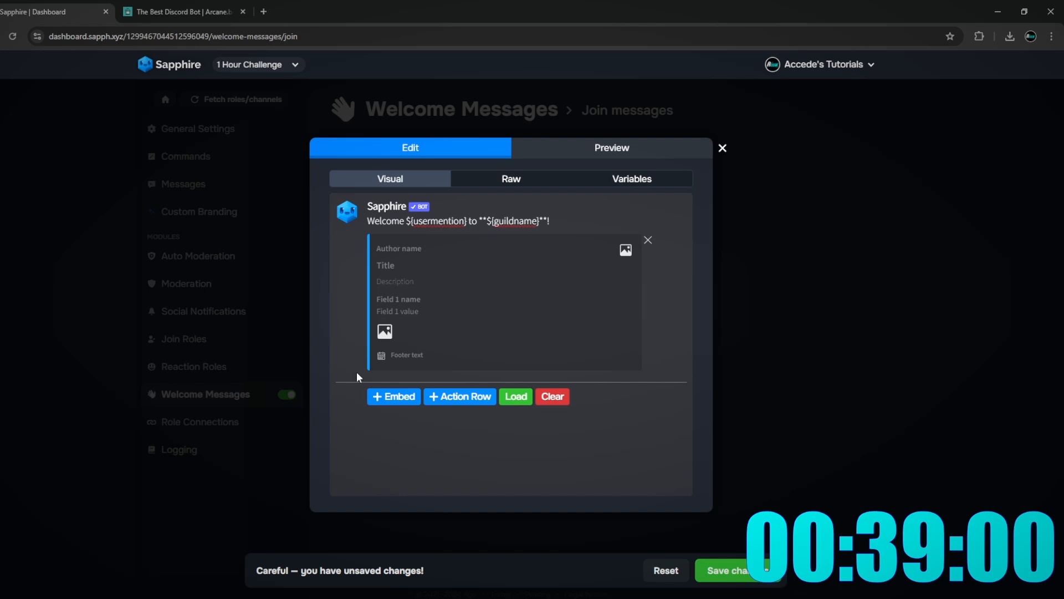
- Give the embed title 'Welcome To 1 Hour Challenge!' and description 'Enjoy your stay!', then preview it
left_click(383, 332)
left_click(428, 265)
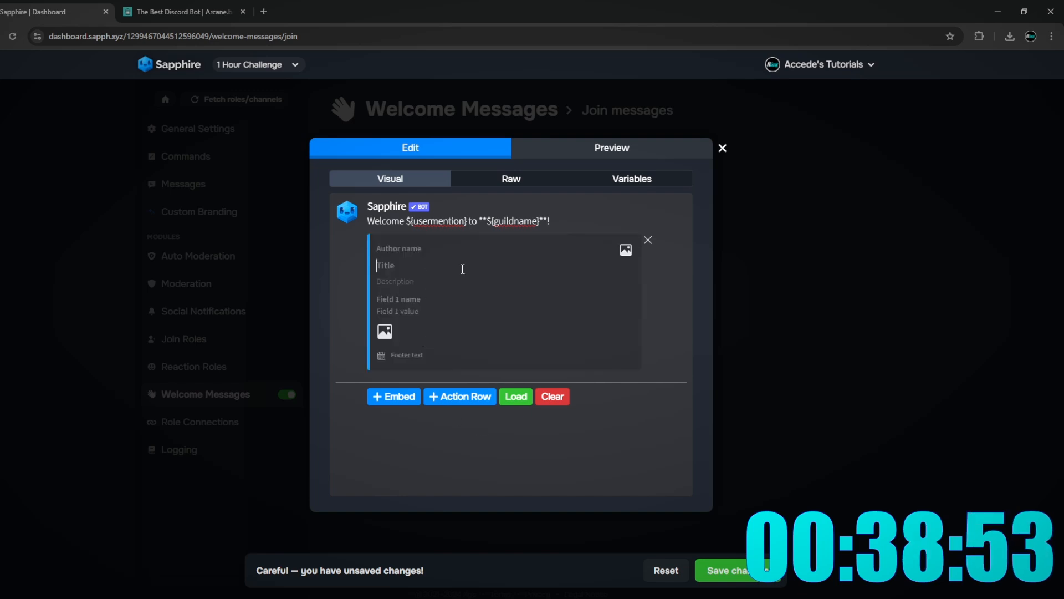
type("Welcome T")
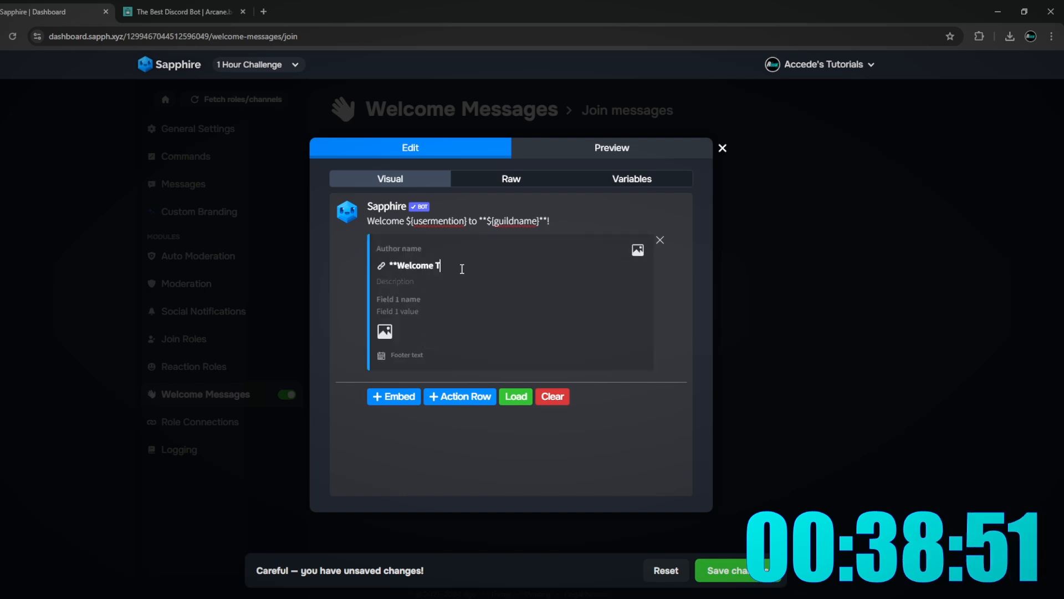
type("o 1 Hour")
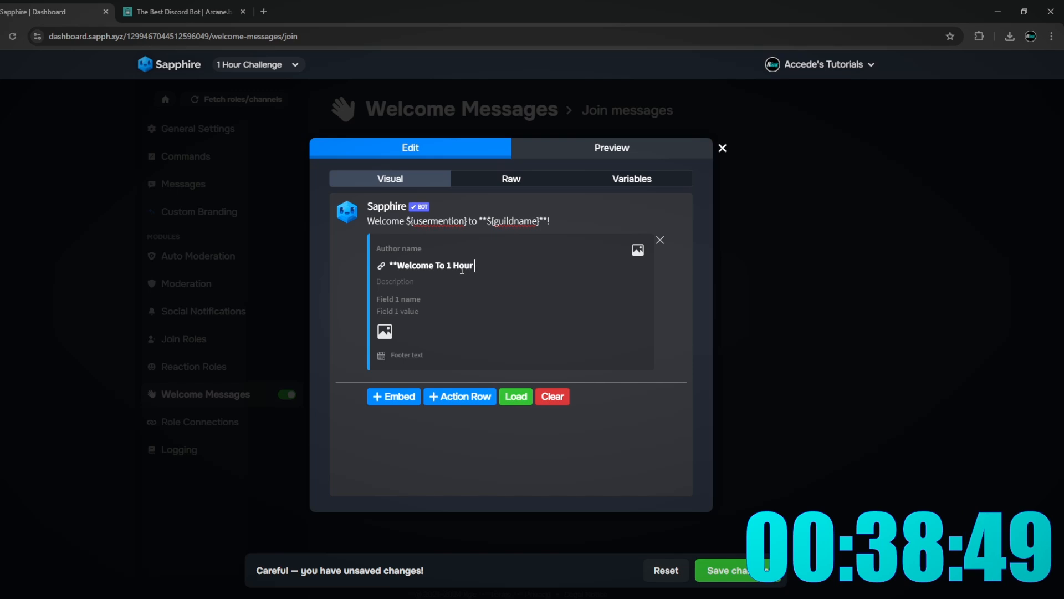
type(" Chal")
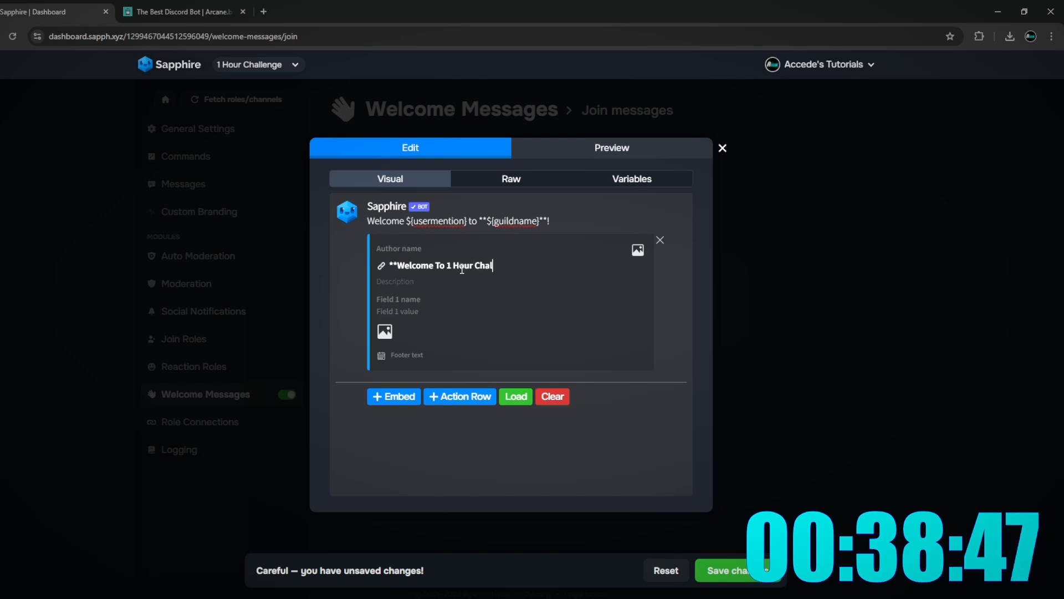
type("lenge!**")
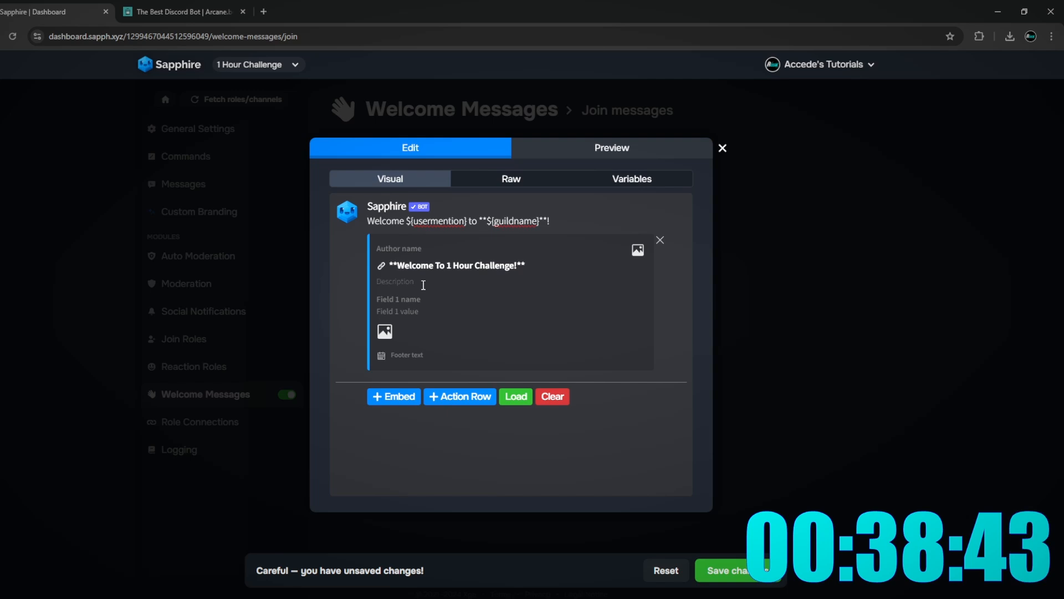
type("Enjoy your st")
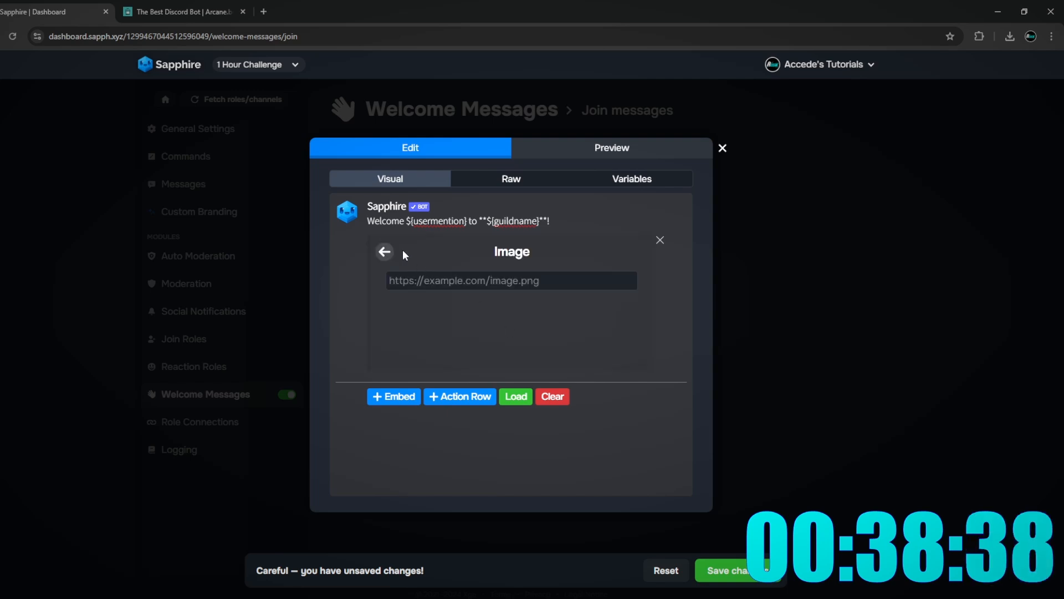
left_click(386, 252)
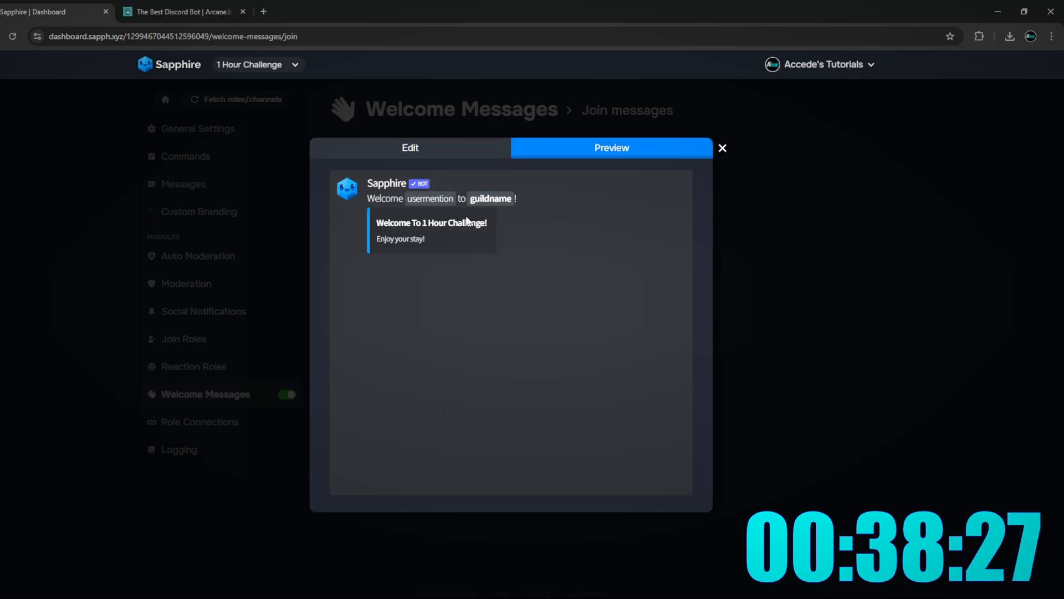
left_click(470, 151)
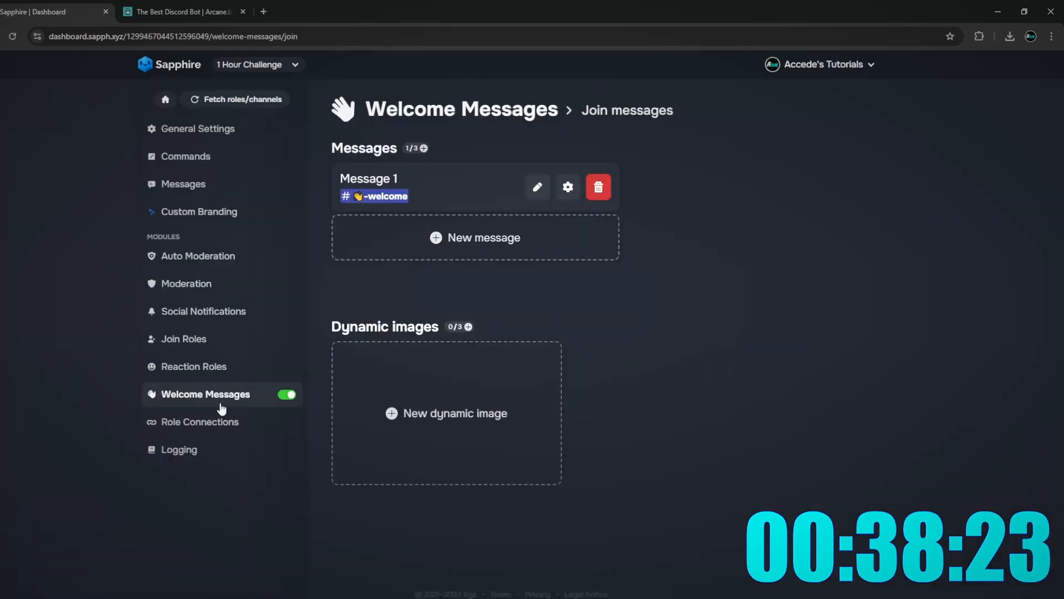
left_click(230, 400)
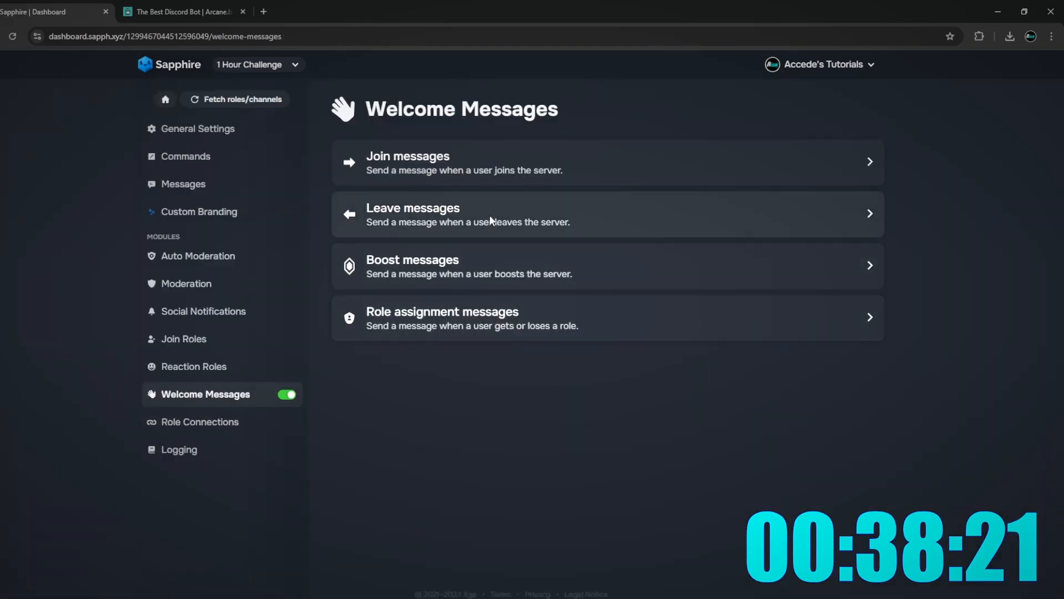
- Create a leave message whose 'Bye Bye!' embed reads 'Thanks for enjoying your stay!', and save it
left_click(550, 218)
left_click(466, 187)
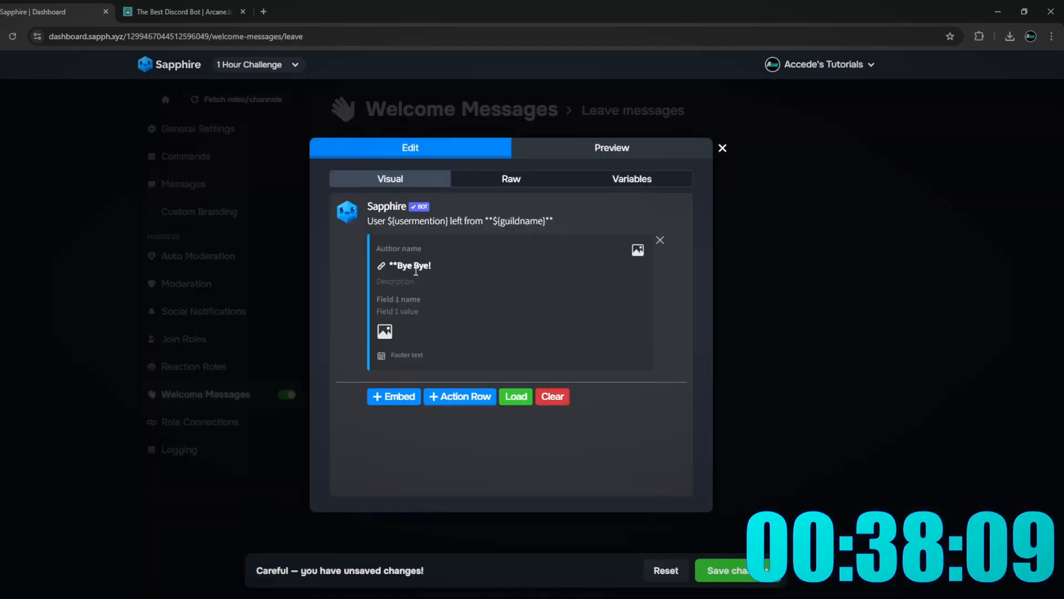
left_click(395, 282)
type("Thanks")
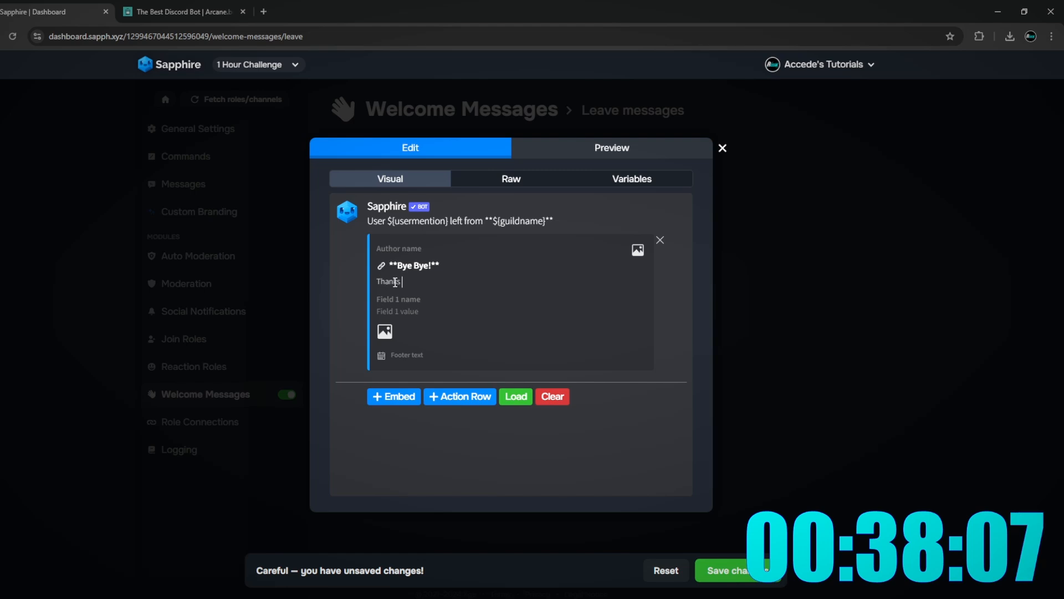
type(" for")
type("enjoying your stay!")
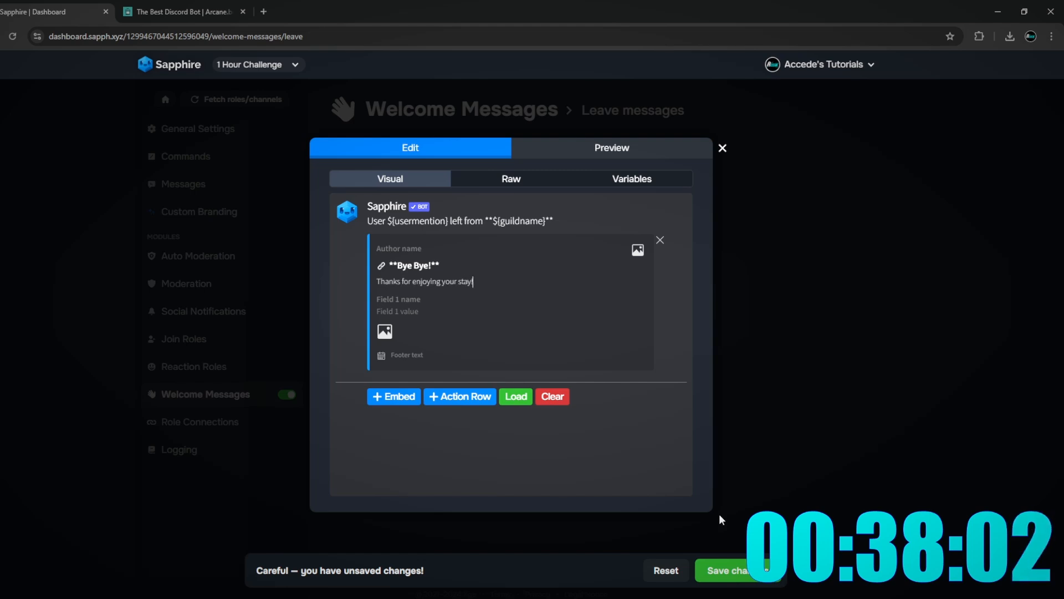
left_click(721, 570)
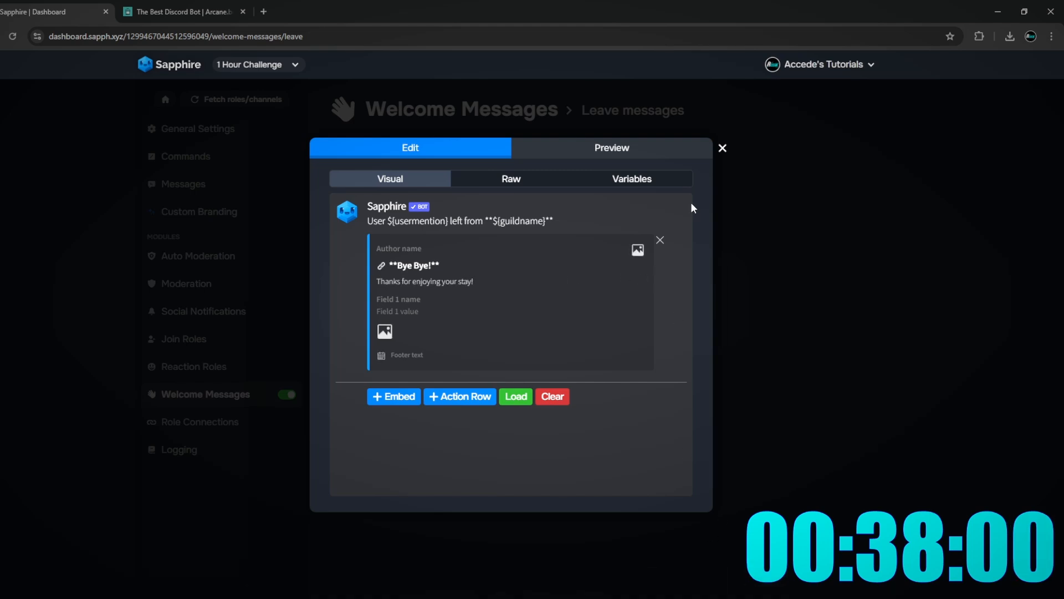
left_click(722, 148)
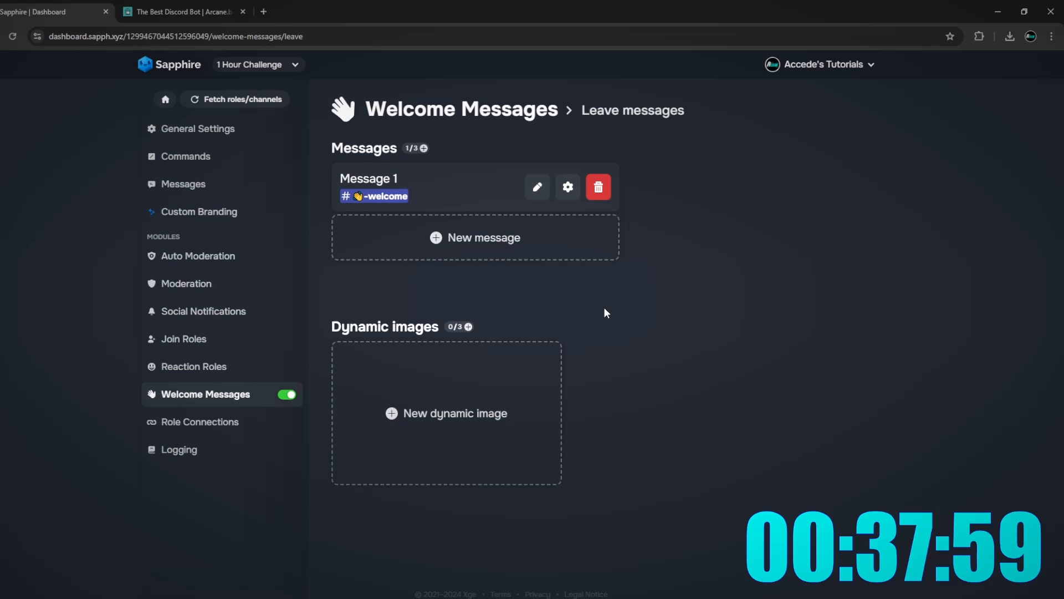
left_click(173, 401)
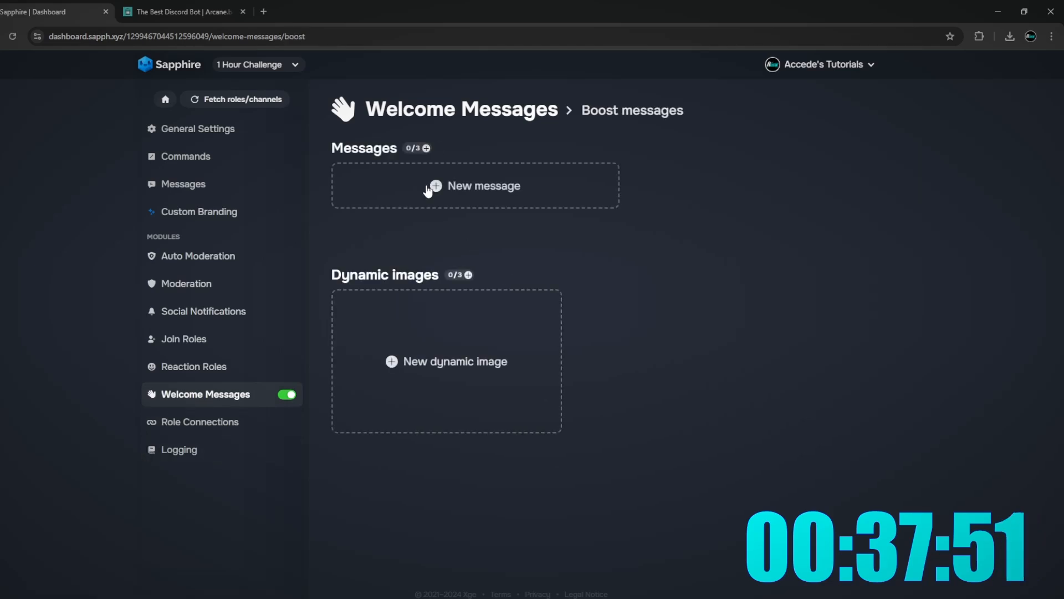
- Create a boost message in -welcome and write its embed description 'The Support Helps'
left_click(428, 190)
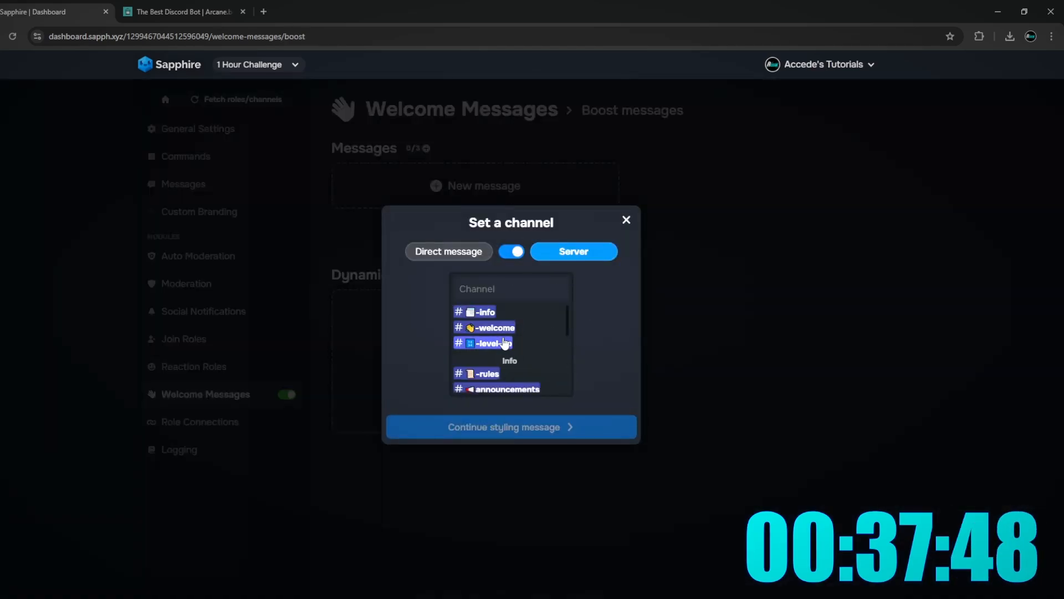
left_click(490, 328)
left_click(515, 367)
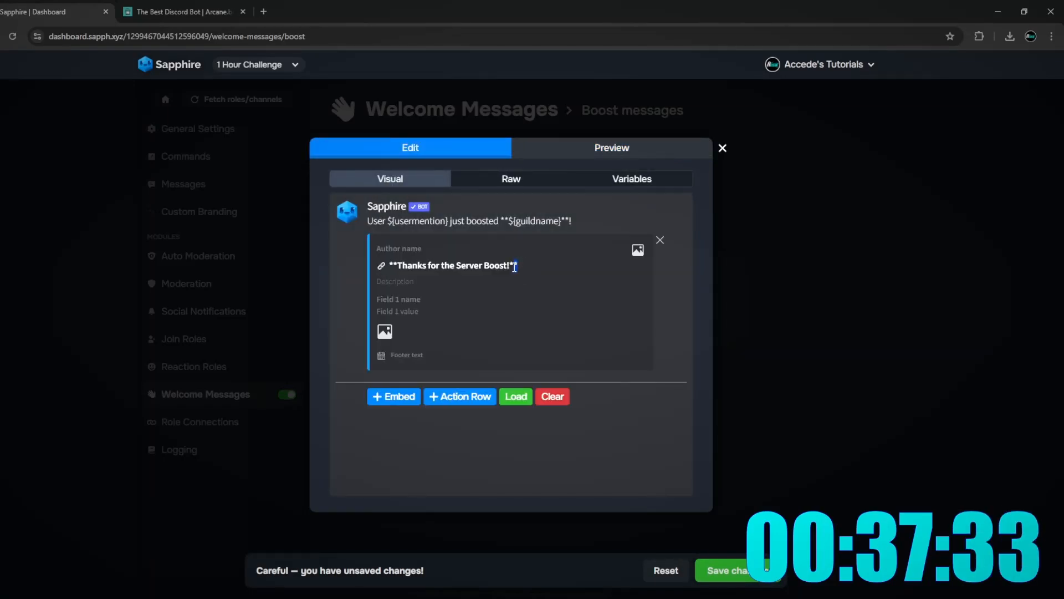
left_click(589, 147)
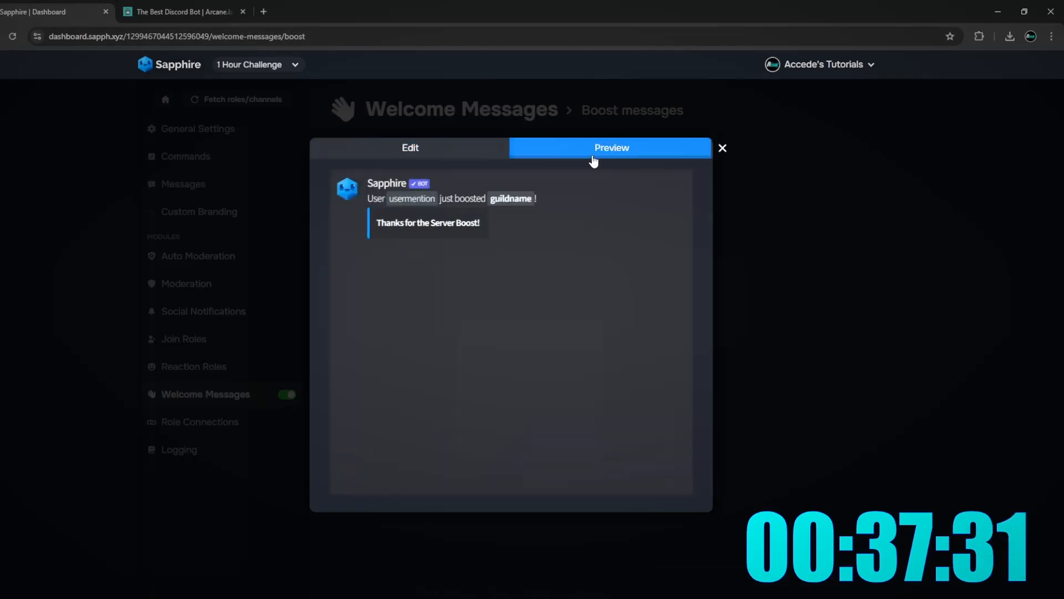
left_click(434, 154)
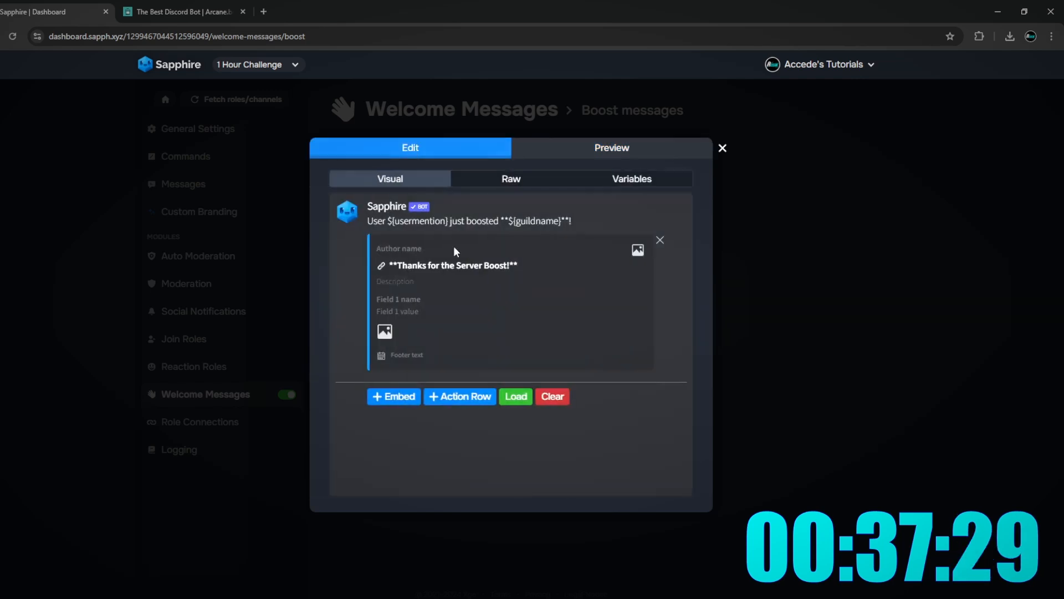
left_click(438, 280)
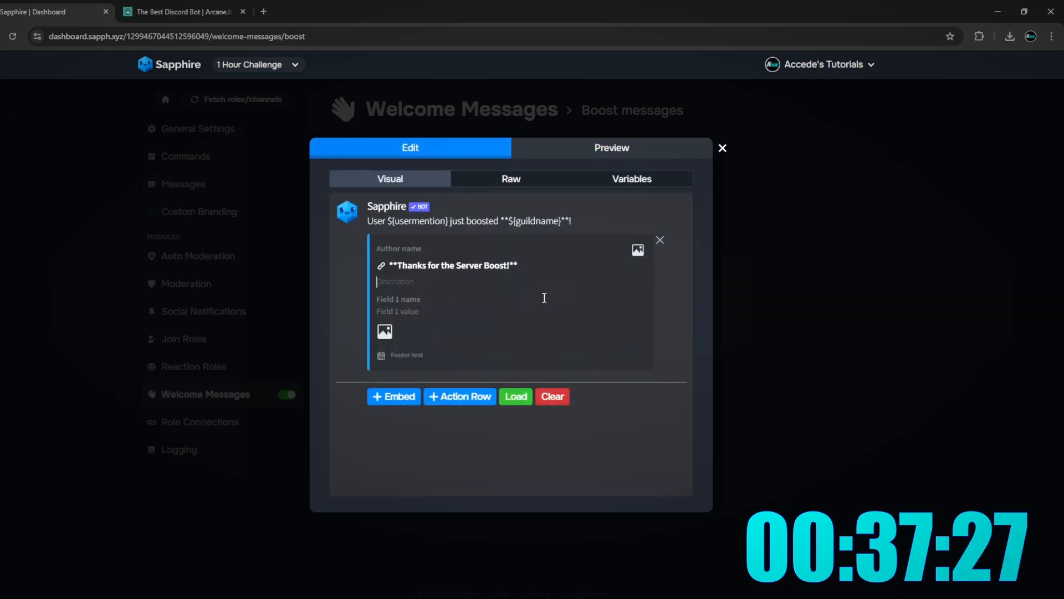
type("The Supp")
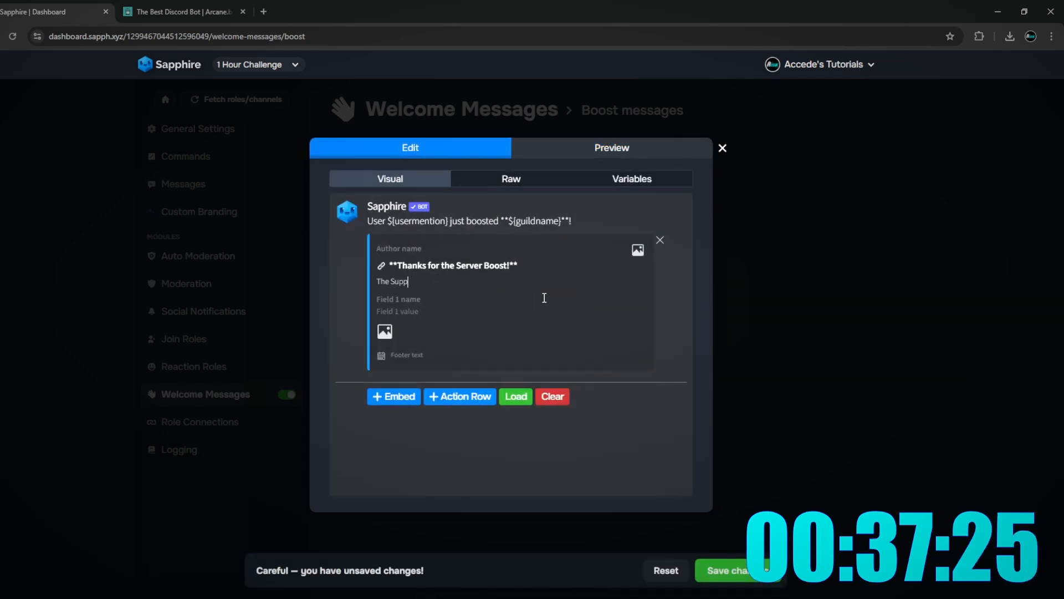
type("ort Hipeelps")
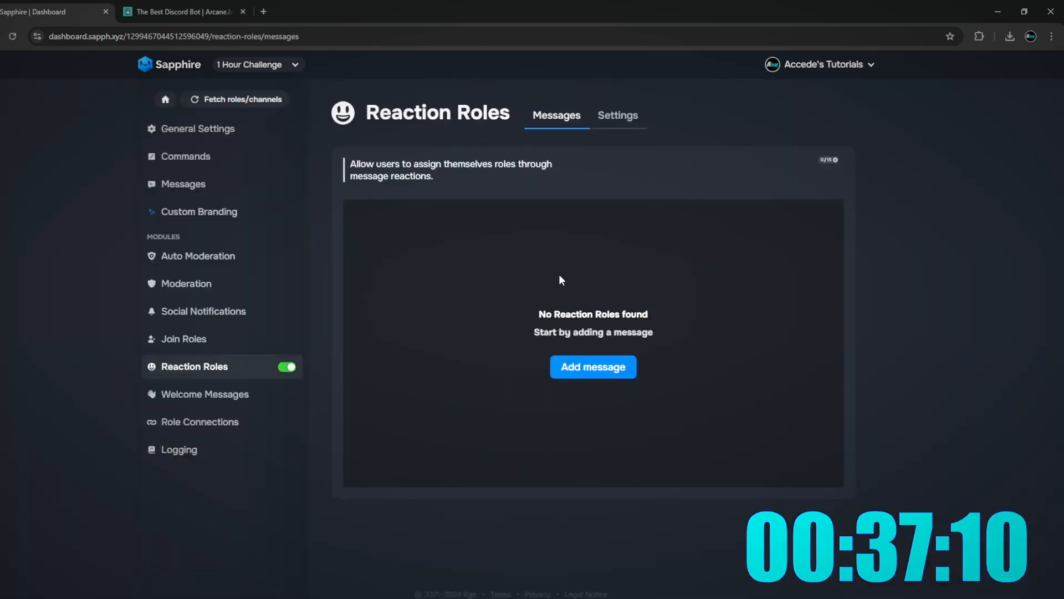
- Create a new reaction-roles message in #self-roles and bring up the emoji picker
left_click(611, 374)
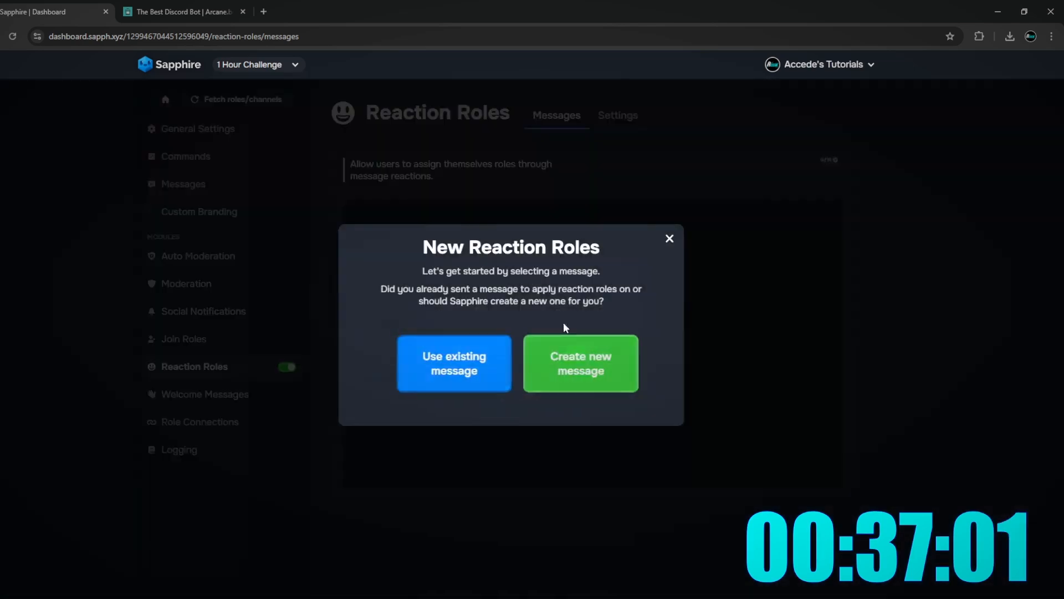
left_click(459, 369)
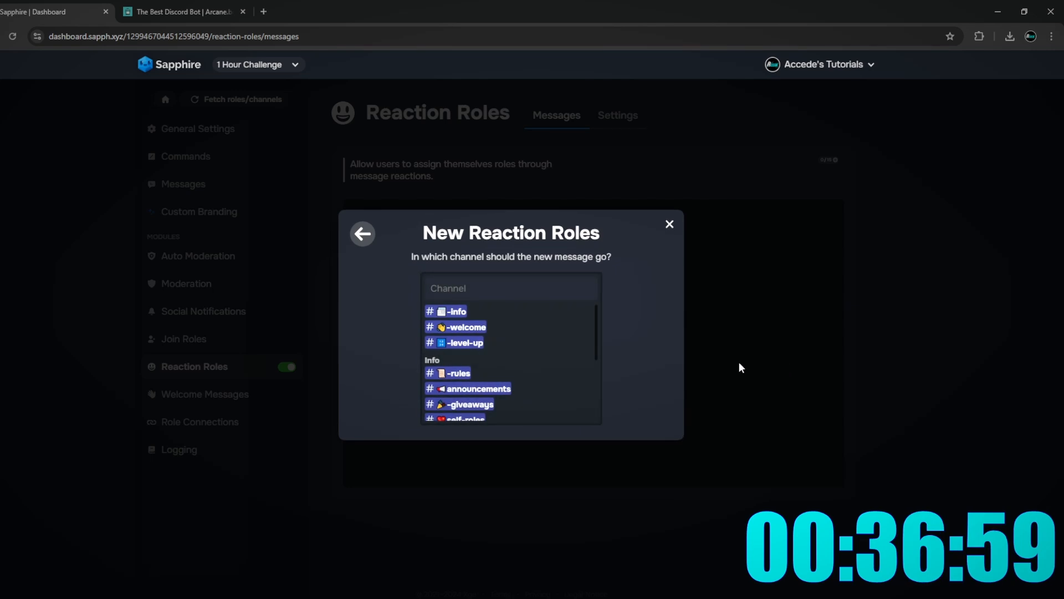
scroll(480, 357, "down", 2)
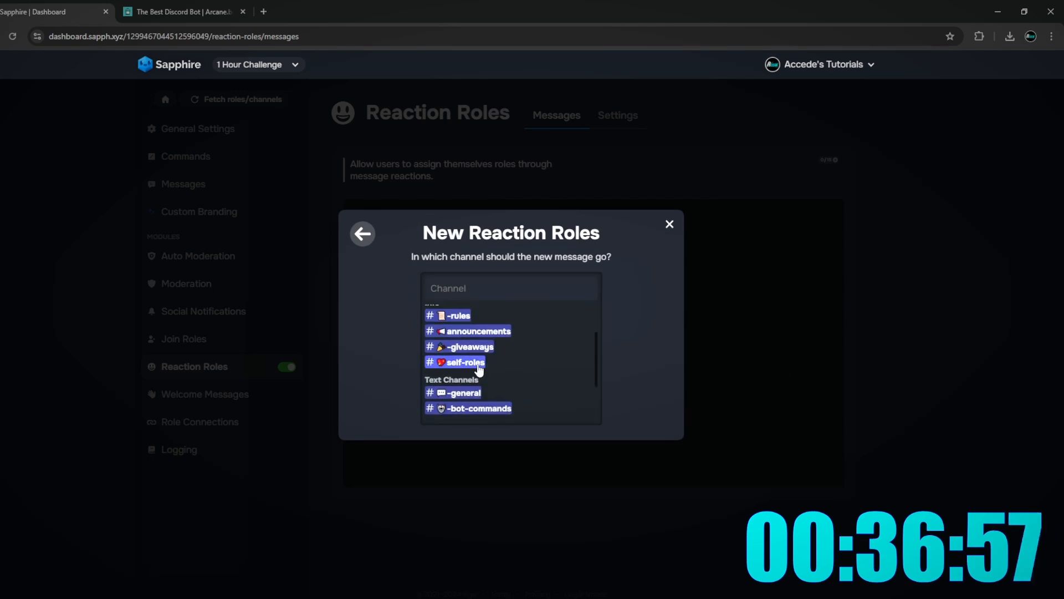
left_click(478, 366)
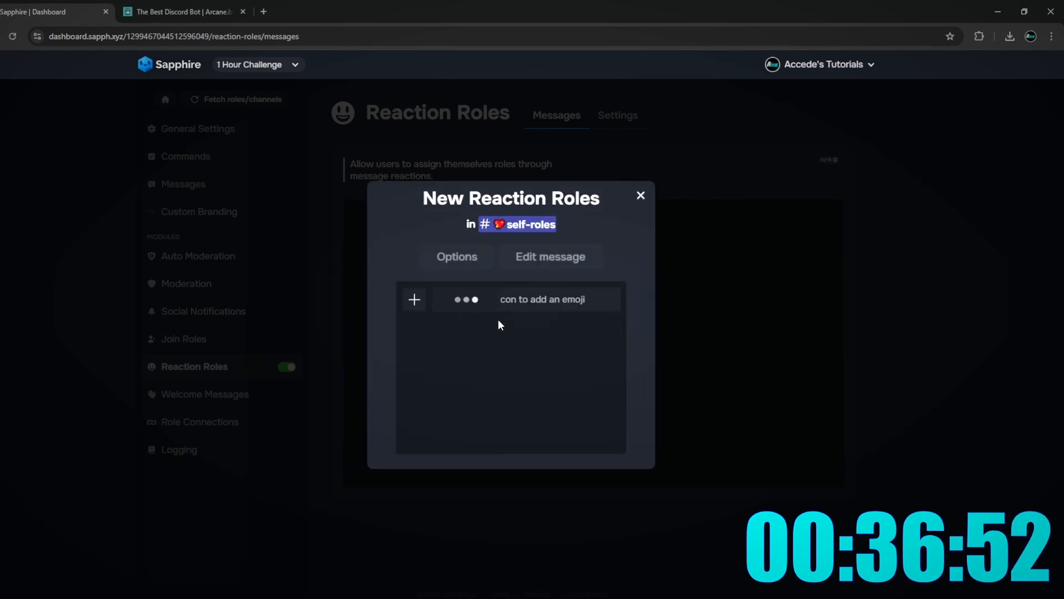
left_click(547, 300)
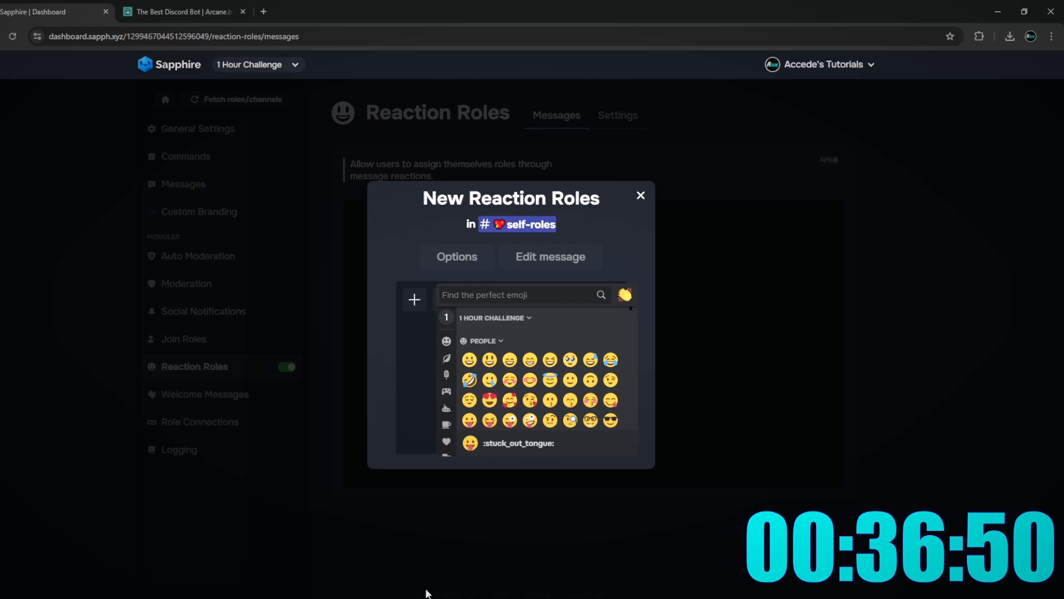
- Review the server's roles list in Discord Server Settings, then return to the dashboard
key("alt+Tab")
left_click(66, 26)
left_click(61, 99)
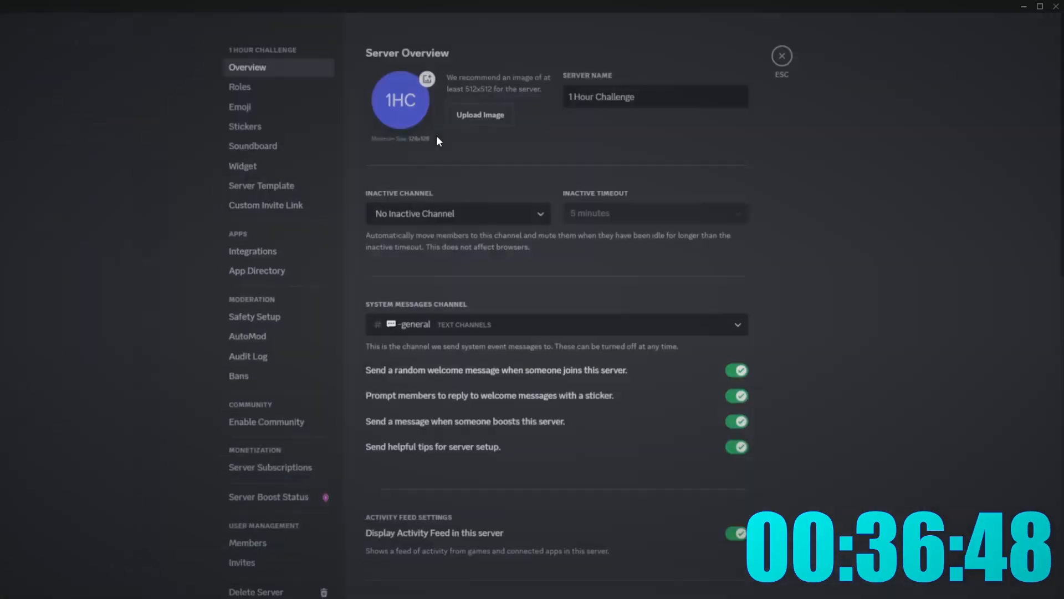
left_click(287, 93)
scroll(456, 247, "down", 8)
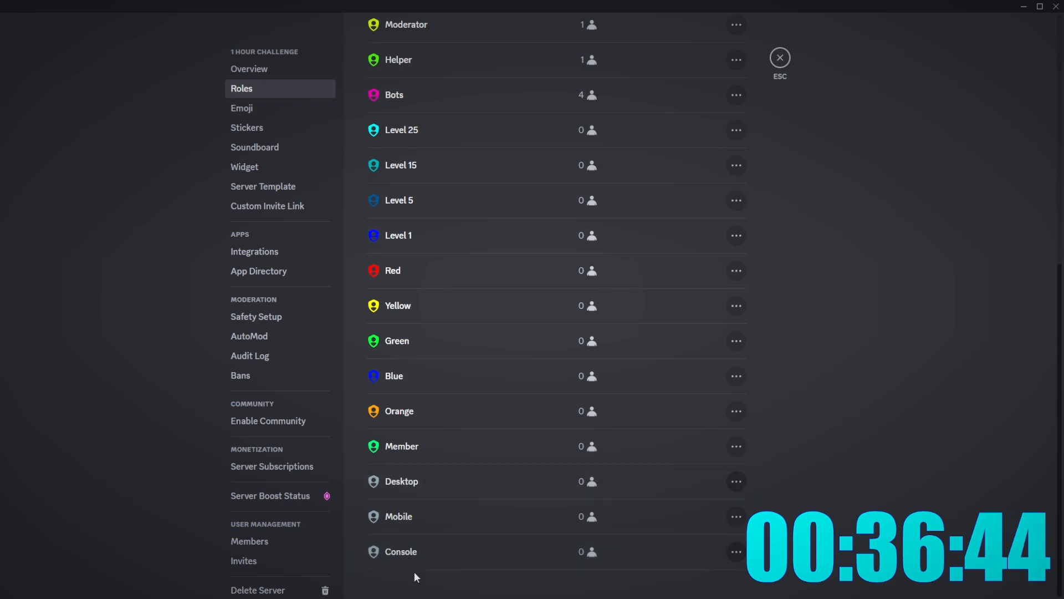
left_click(266, 598)
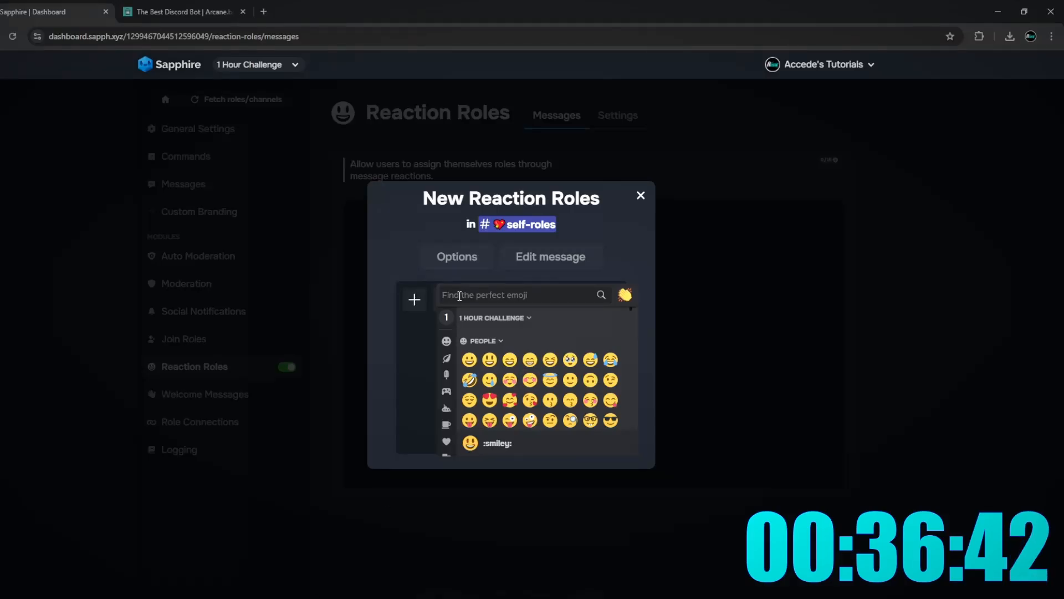
- Search 'computer' and add the desktop computer emoji as the first reaction
type("compu")
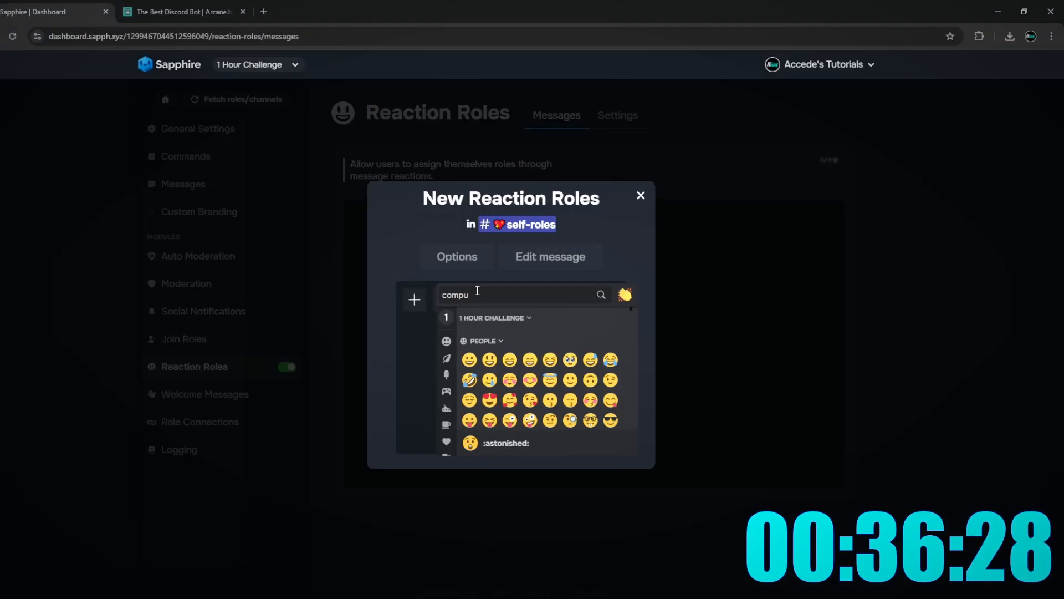
double_click(455, 294)
left_click_drag(454, 294, 450, 299)
left_click(475, 296)
key("BackSpace")
key("BackSpace")
key("BackSpace")
key("BackSpace")
key("BackSpace")
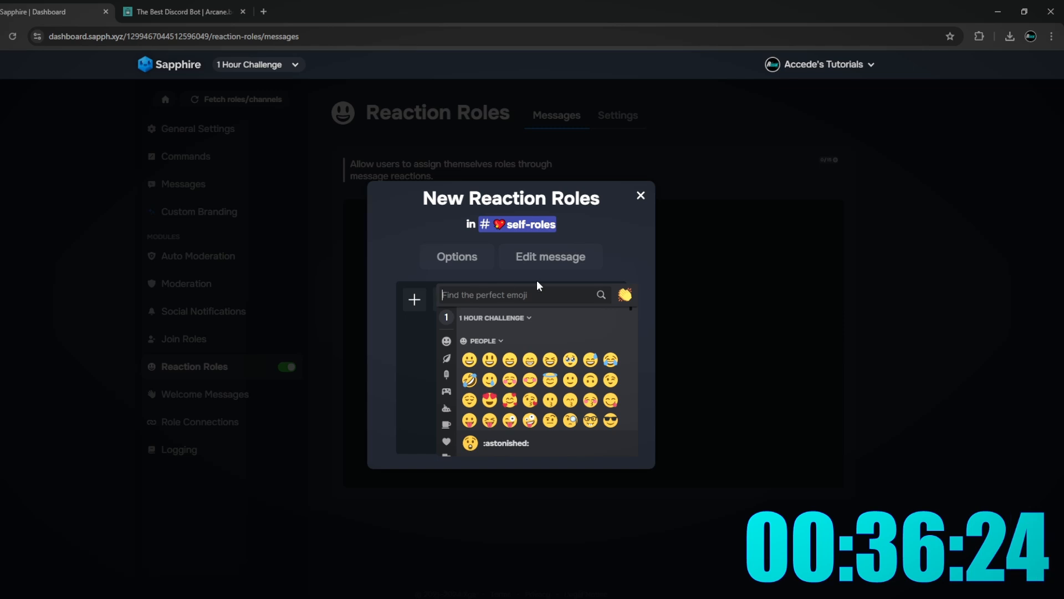
type("computer")
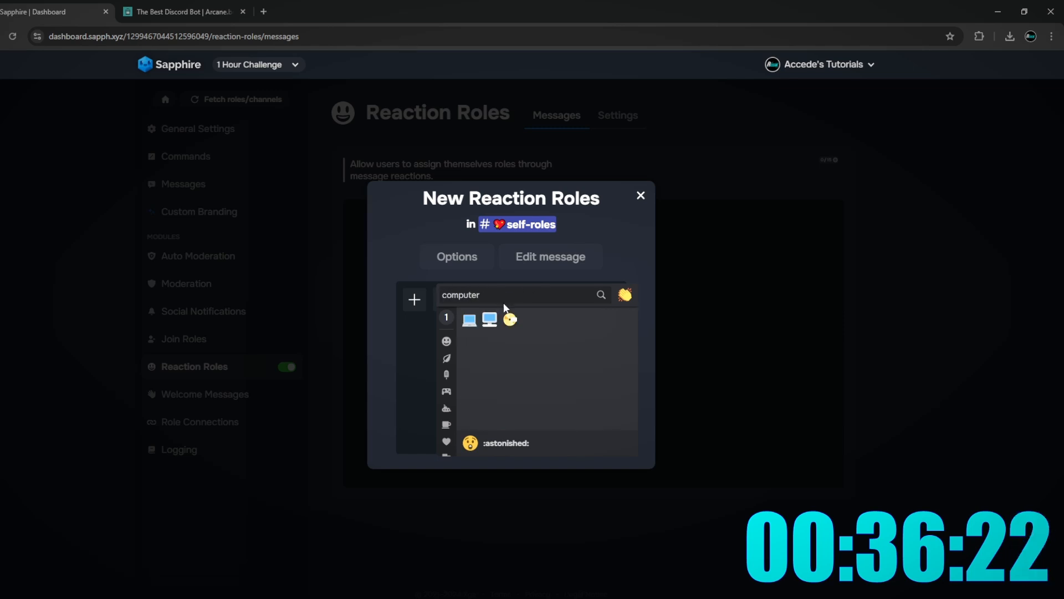
left_click(489, 320)
- Add the controller emoji reaction and save the reaction-roles message
left_click_drag(430, 311, 421, 312)
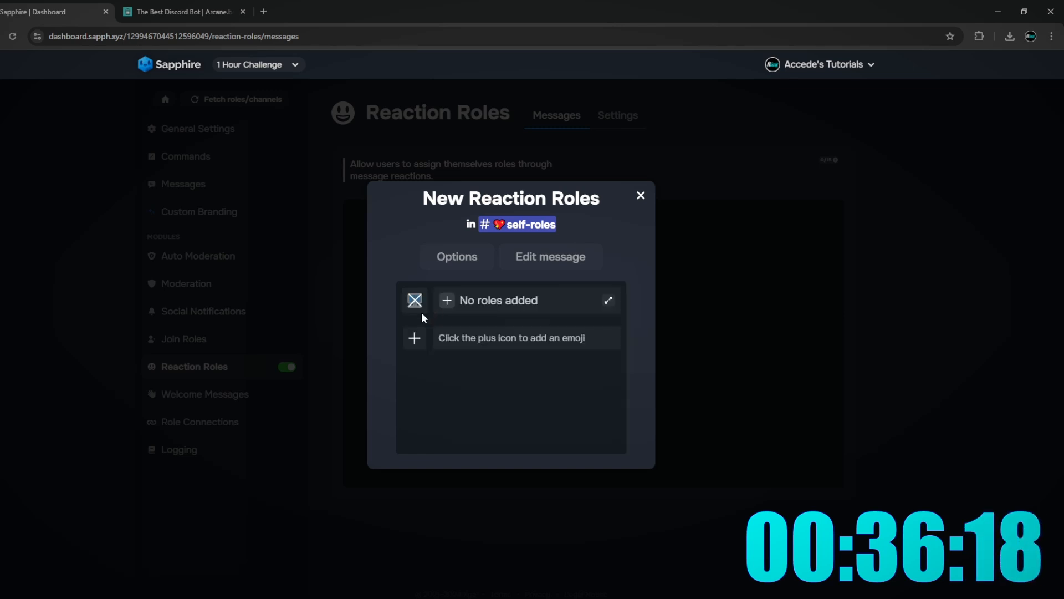
left_click(414, 337)
mouse_move(509, 296)
left_mouse_down()
mouse_move(461, 296)
mouse_move(495, 290)
left_mouse_up()
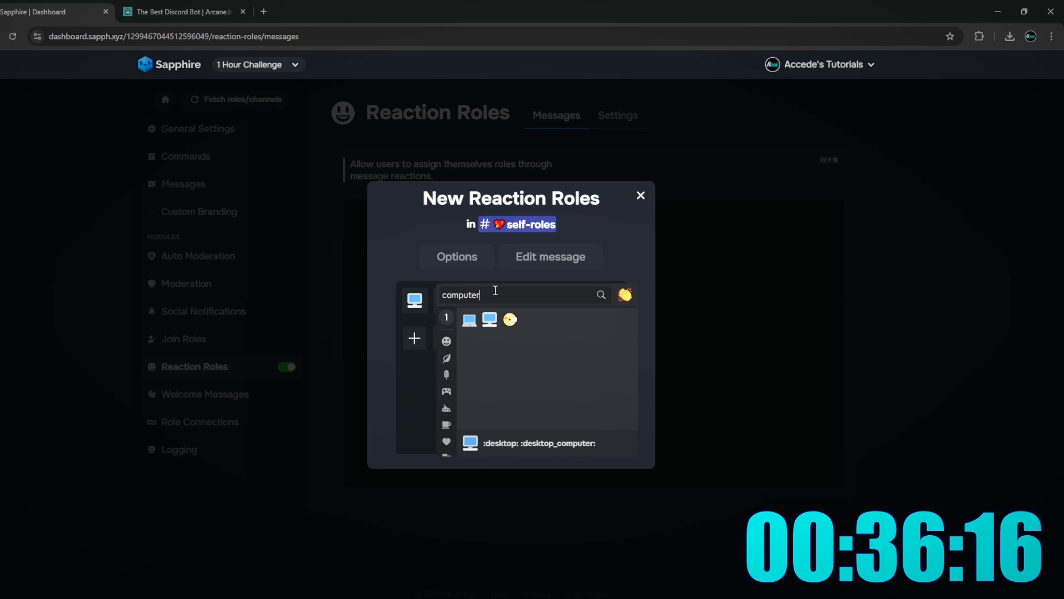
key("BackSpace")
key("BackSpace")
key("BackSpace")
key("BackSpace")
key("BackSpace")
key("BackSpace")
key("BackSpace")
type("ontroll")
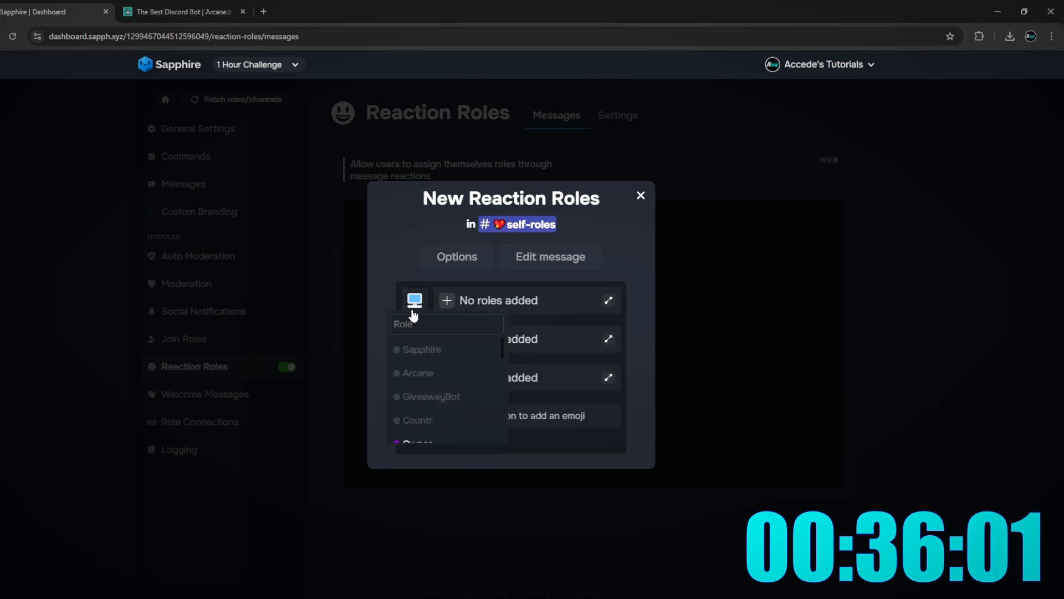
scroll(463, 372, "down", 7)
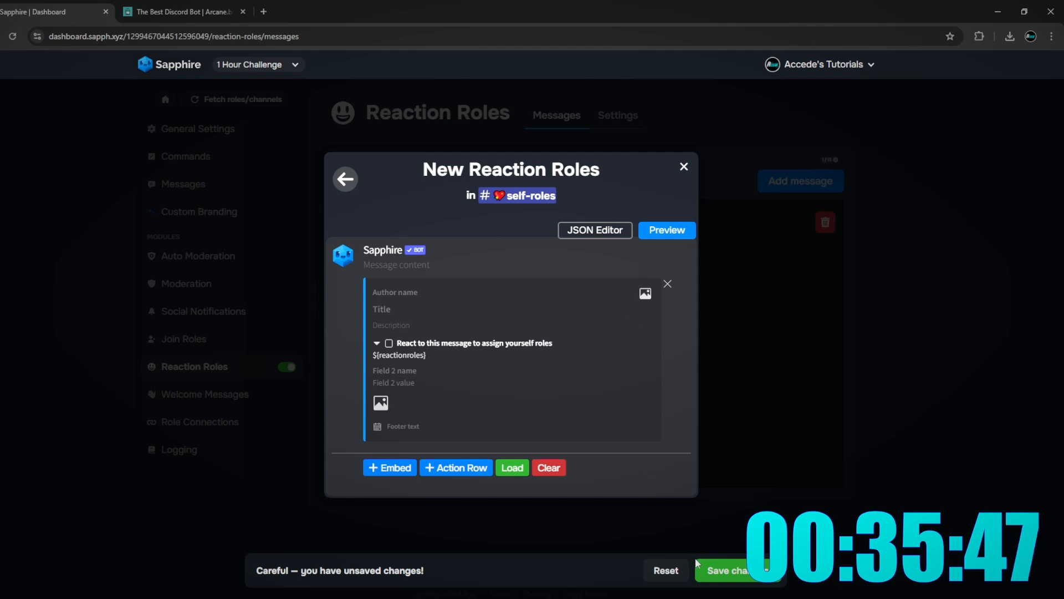
left_click(767, 565)
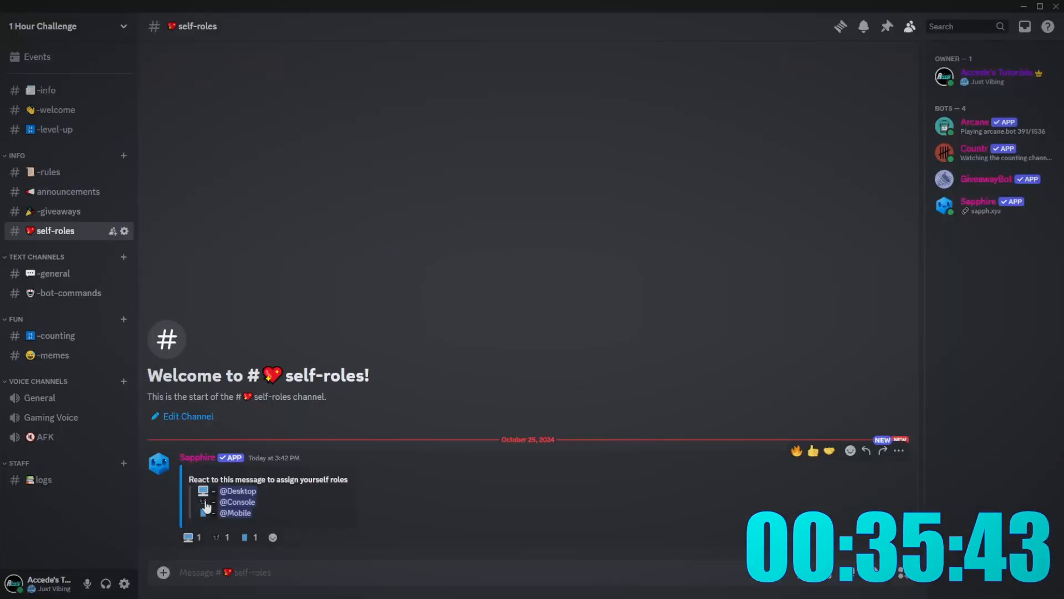
key("alt+Tab")
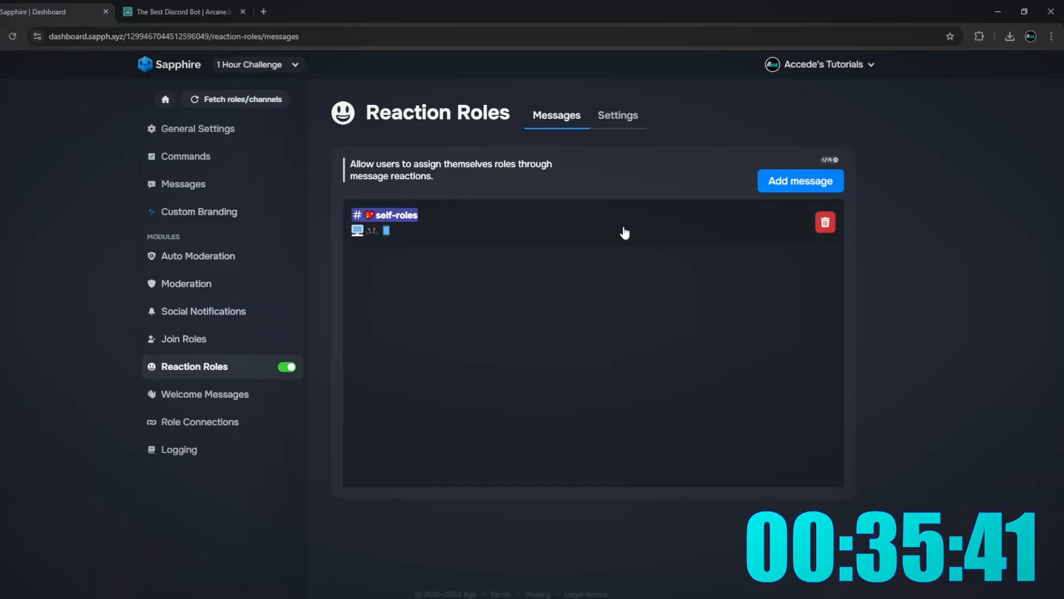
- Reopen the #self-roles reaction message for editing, previewing it briefly before returning to the editor
left_click(624, 233)
left_click(576, 256)
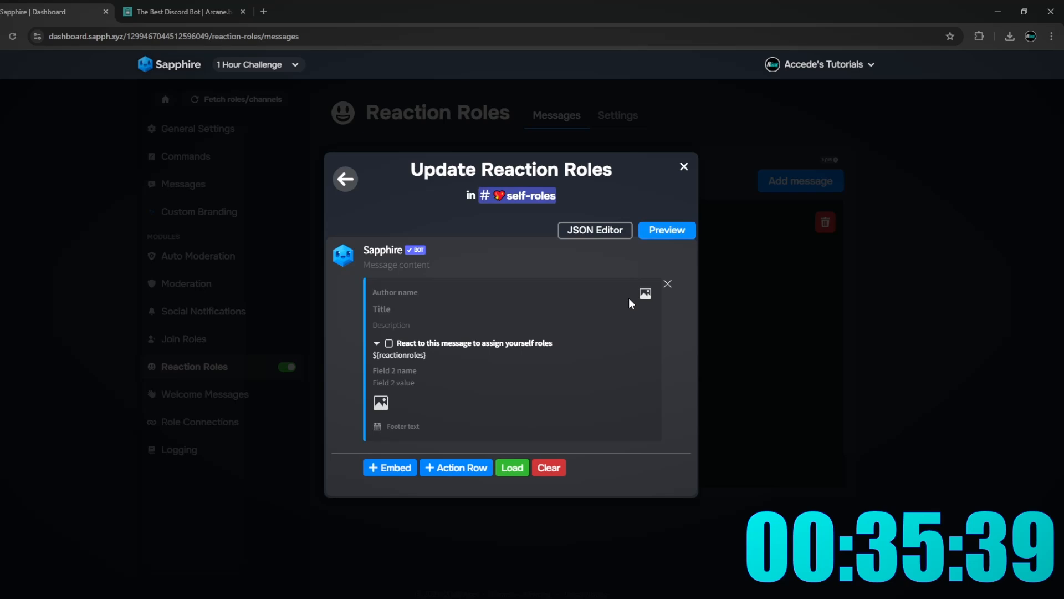
left_click(680, 240)
left_click(682, 231)
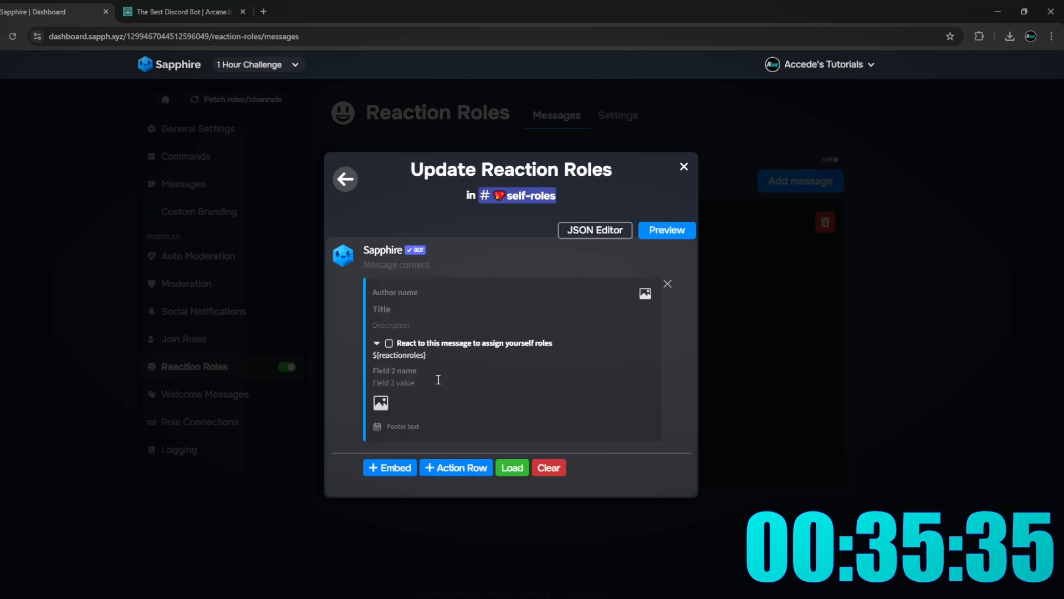
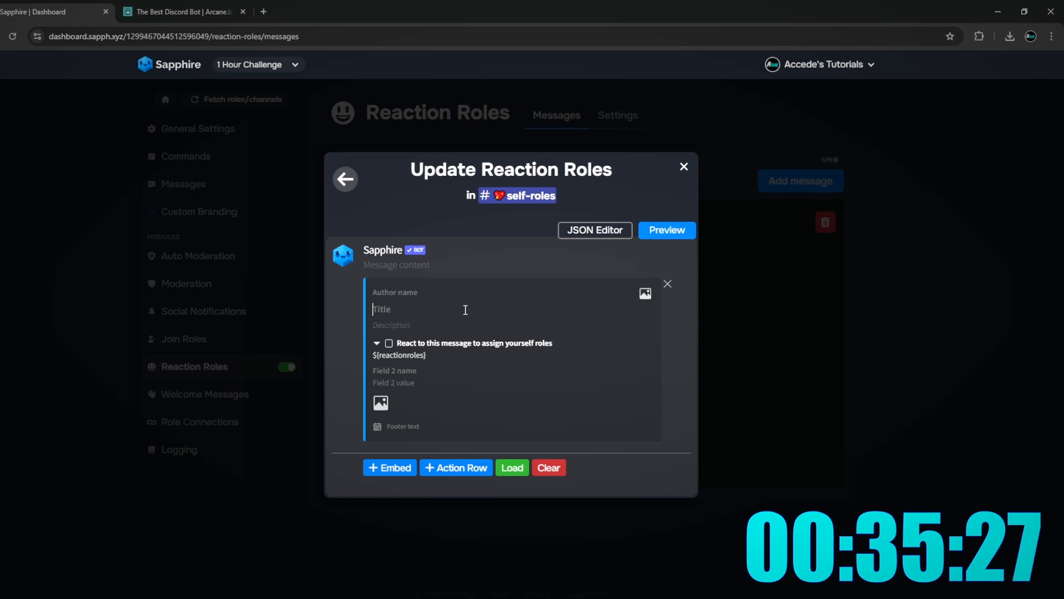
- Put the game controller emoji in the 'What Platform Are You On?' embed title
type("**")
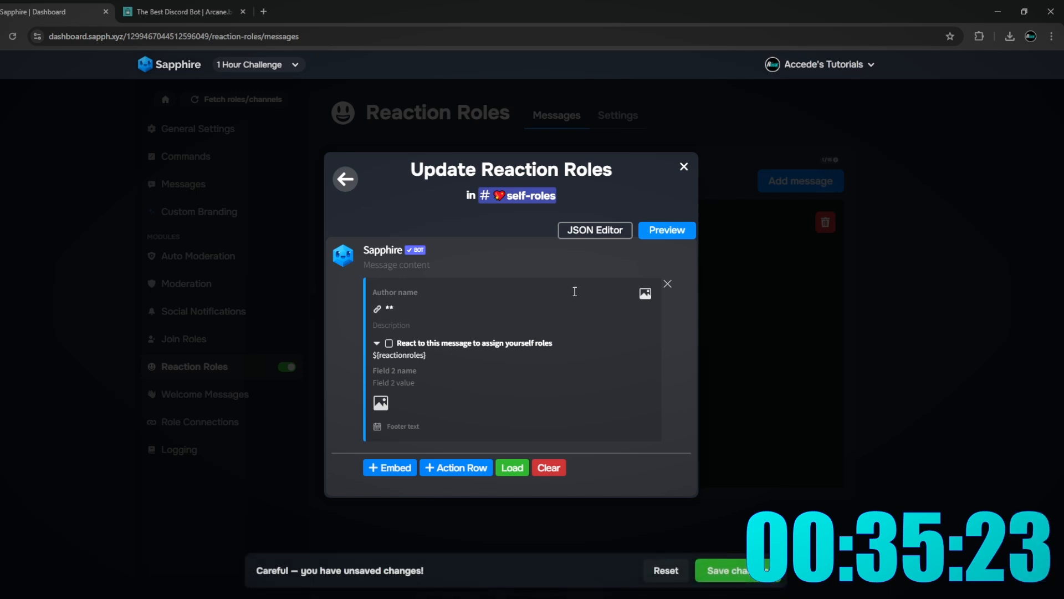
key("BackSpace")
key("BackSpace")
key("super+period")
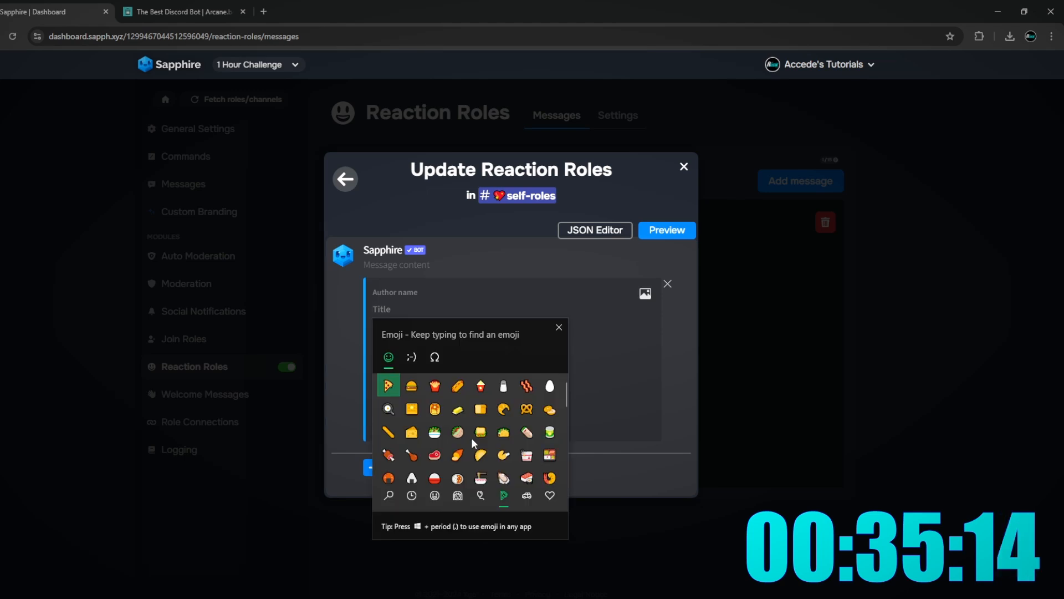
type("game")
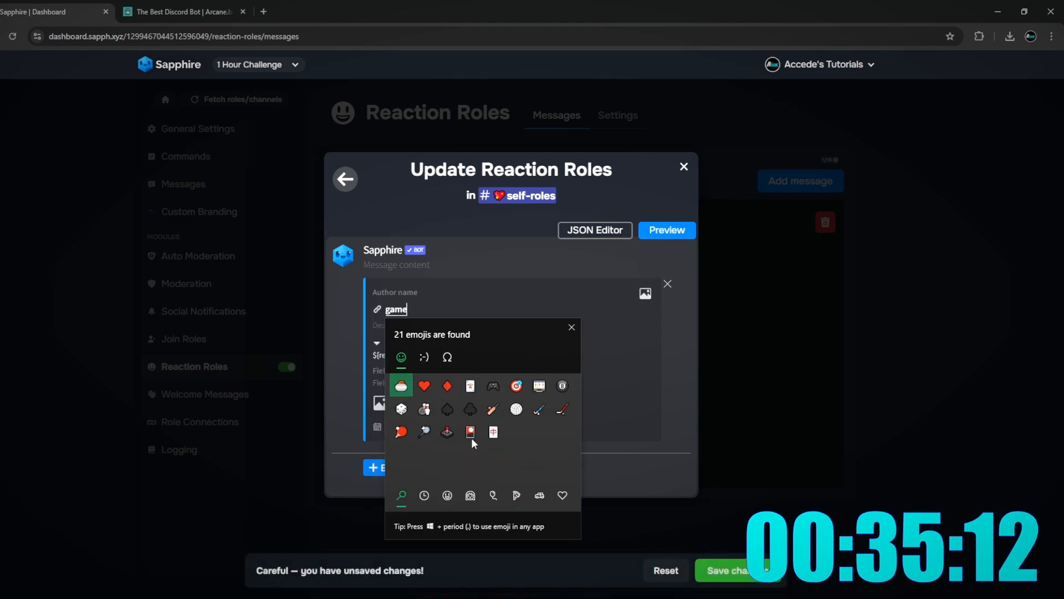
left_click(481, 385)
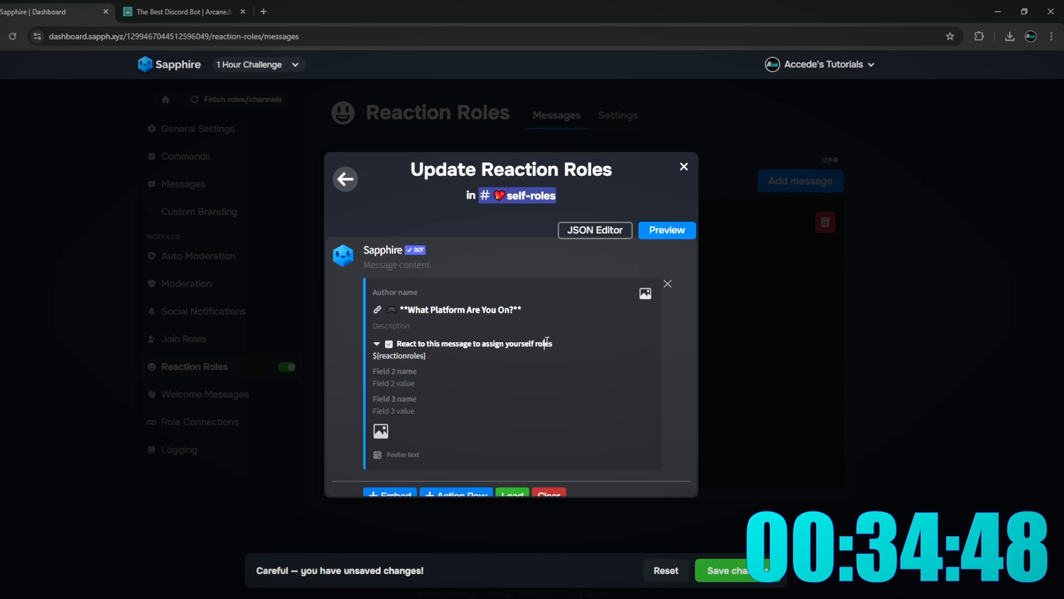
- Change the reaction line to end 'with the corresponding emoji!'
key("ctrl+BackSpace")
key("ctrl+BackSpace")
key("ctrl+BackSpace")
key("ctrl+BackSpace")
key("ctrl+BackSpace")
key("ctrl+BackSpace")
type("with the correspon")
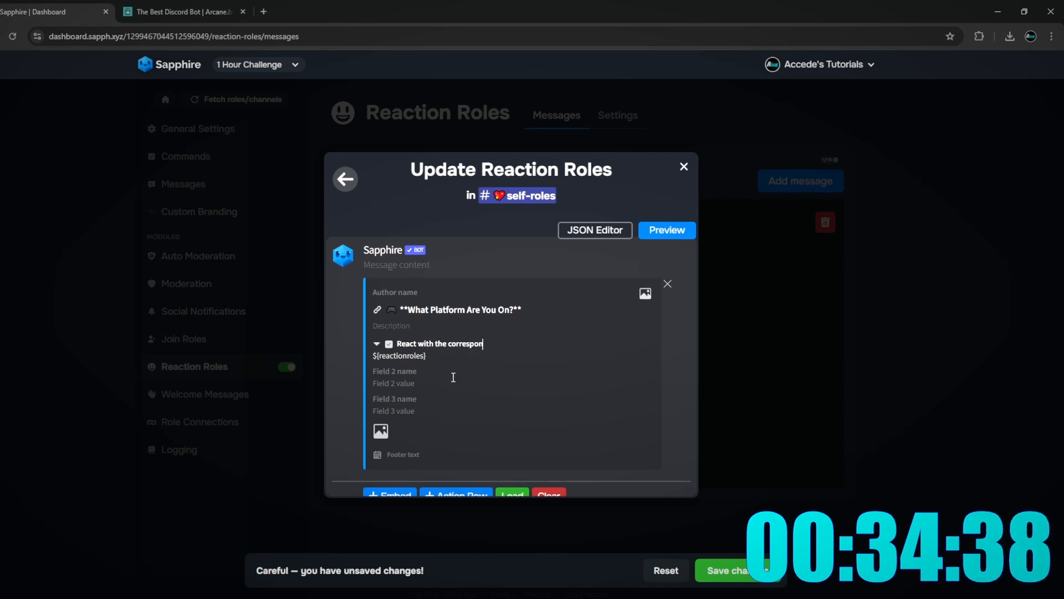
type("ding emoji!")
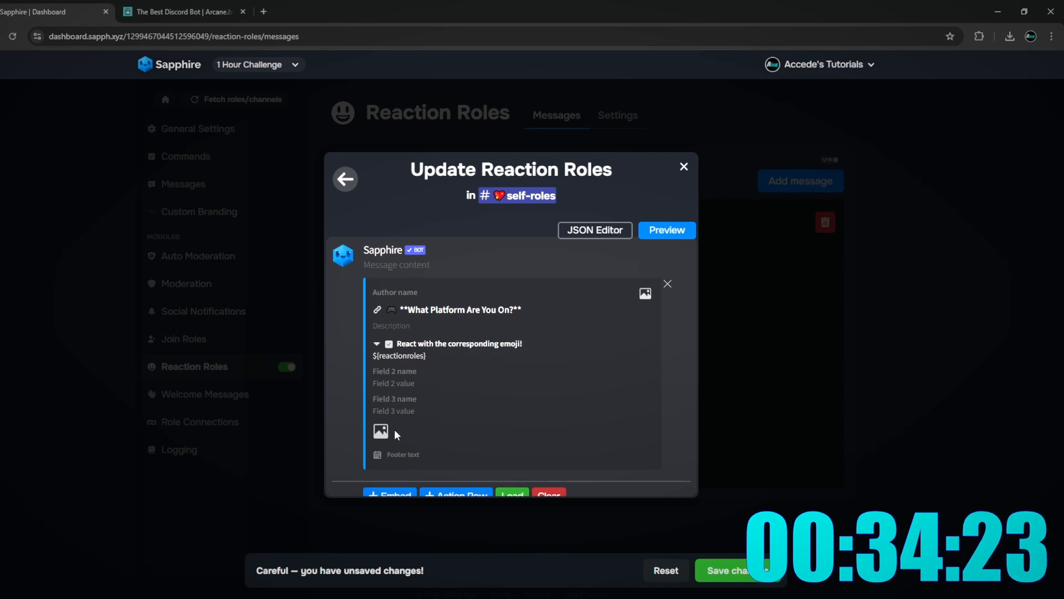
key("Tab")
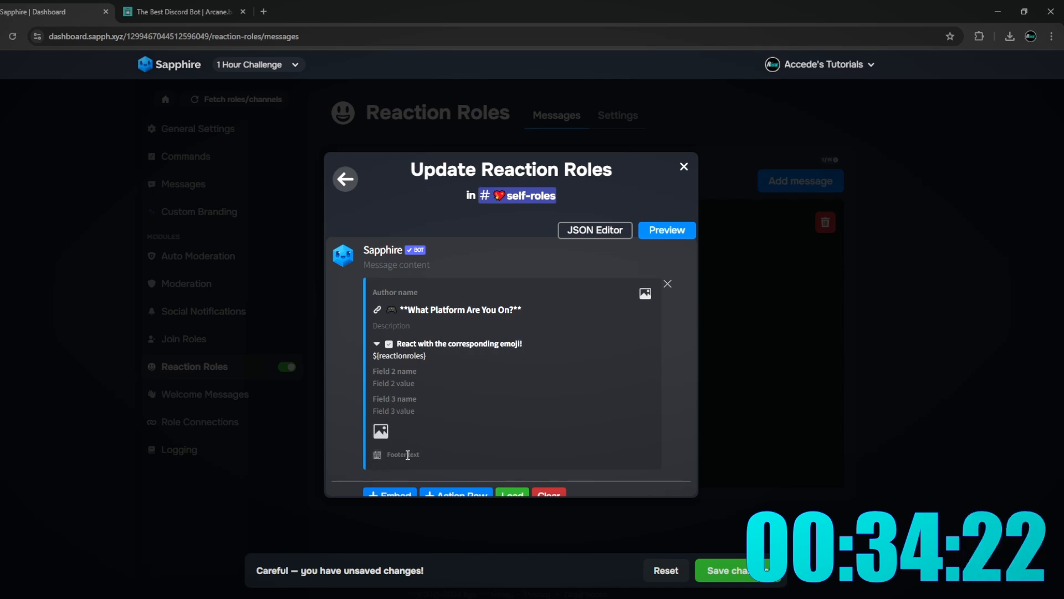
- Write the embed description 'Are you on Desktop? Mobile? or Console?'
left_click(398, 330)
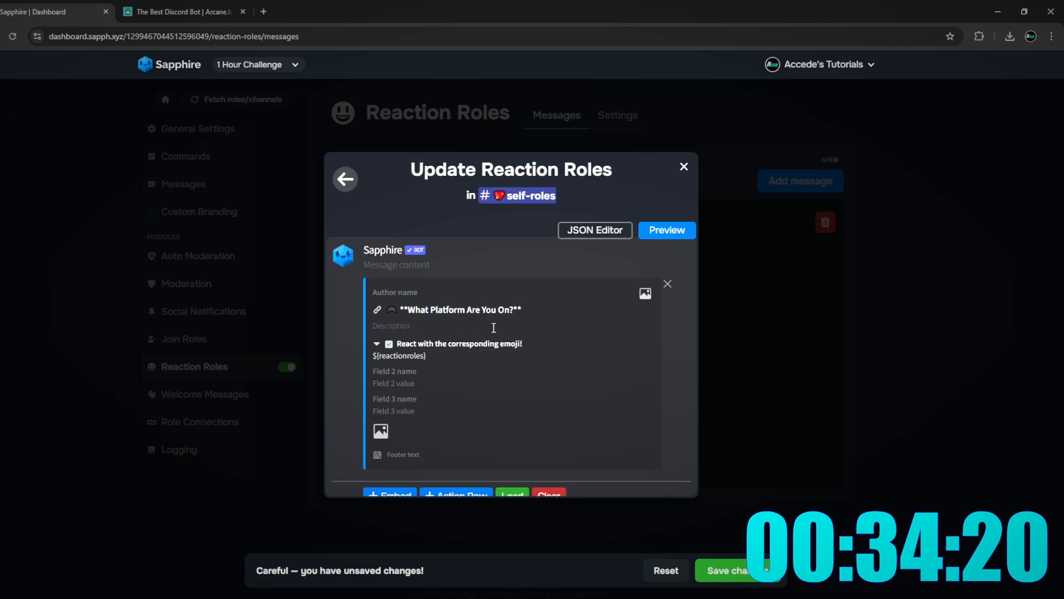
type("A")
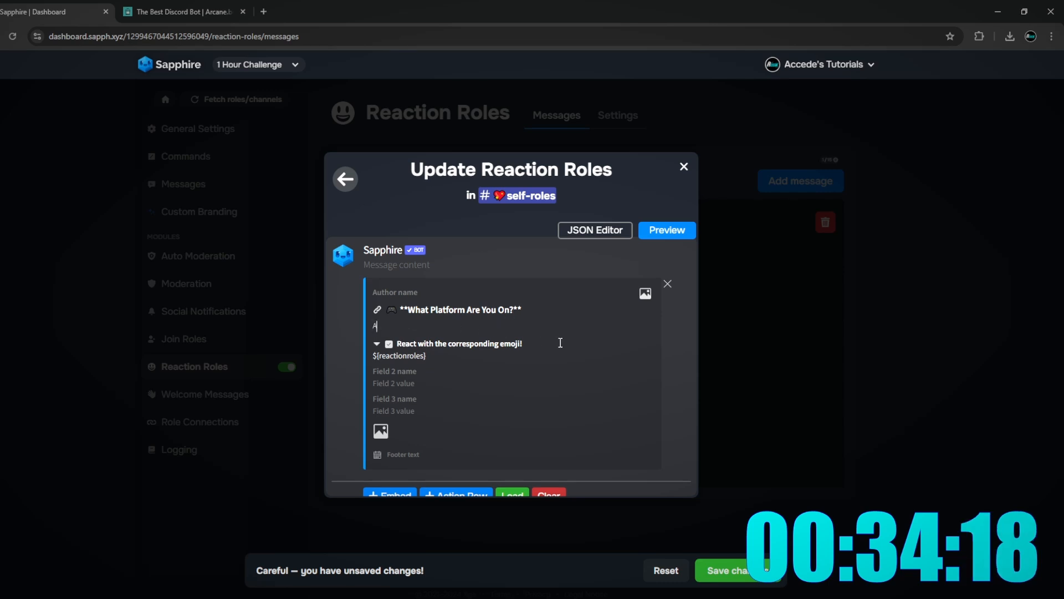
type("re you on")
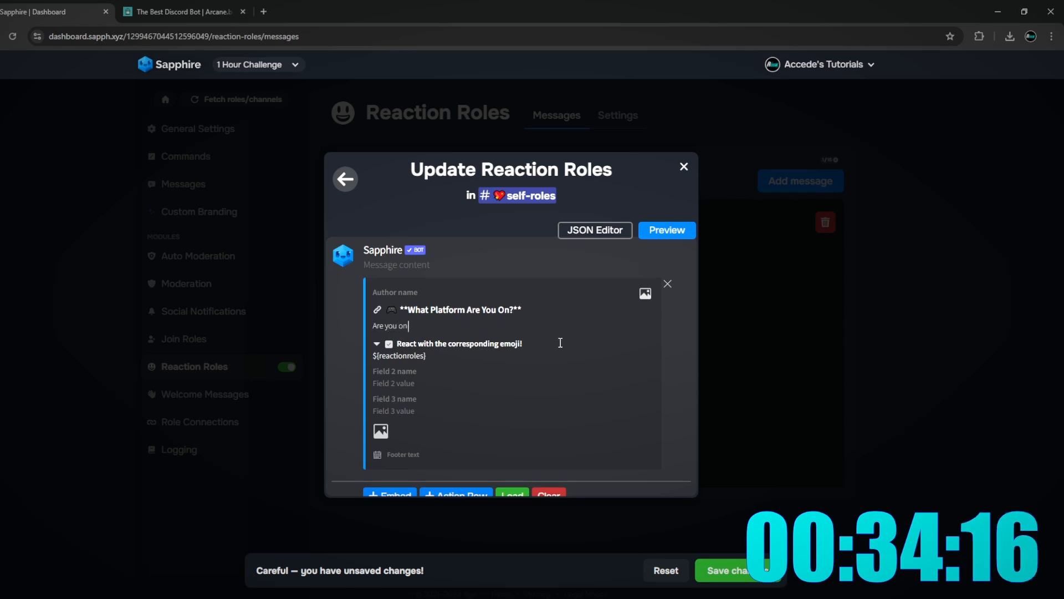
type("Desktop")
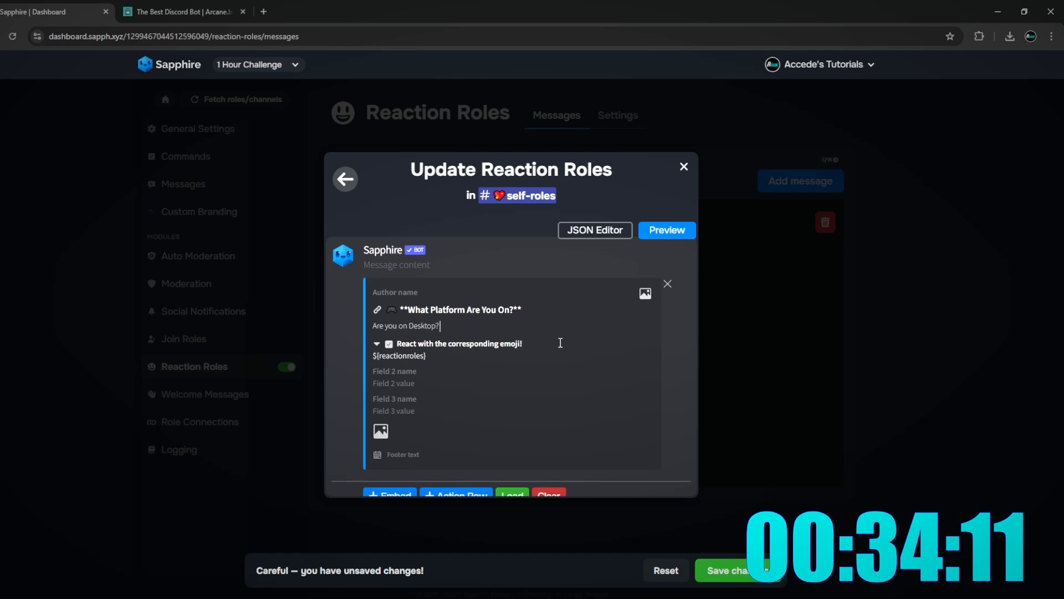
type("? Mobile? or")
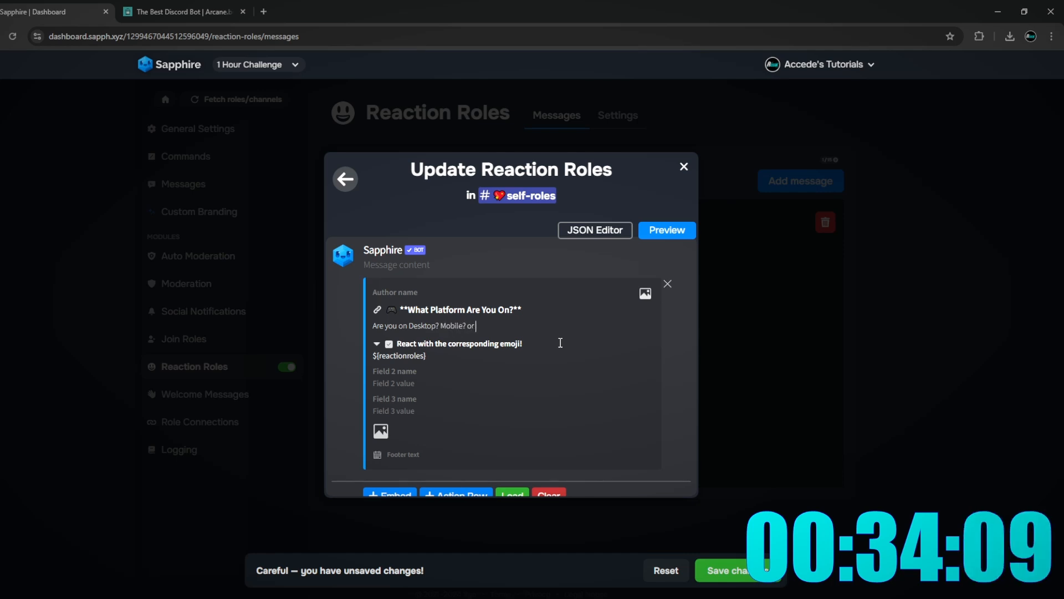
type(" Cons")
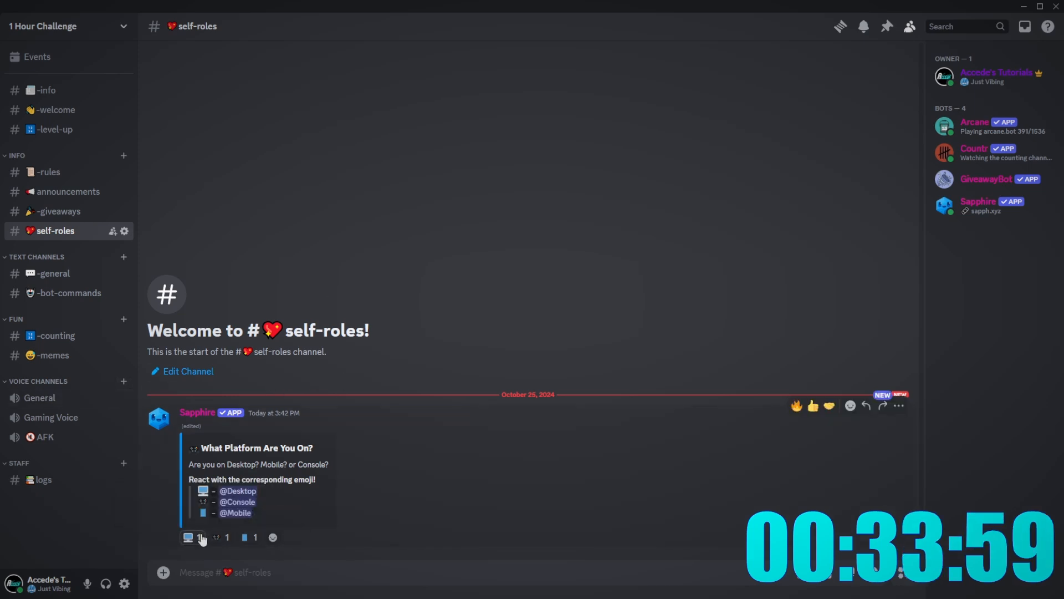
- Confirm the Desktop role on your profile card, then go back to the Sapphire dashboard
left_click(986, 76)
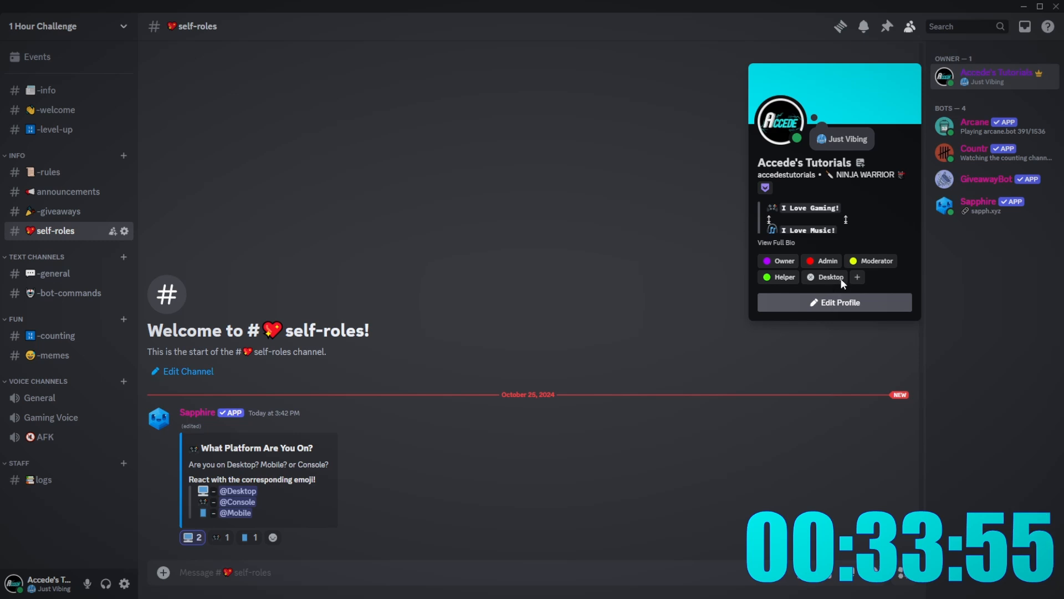
left_click(563, 406)
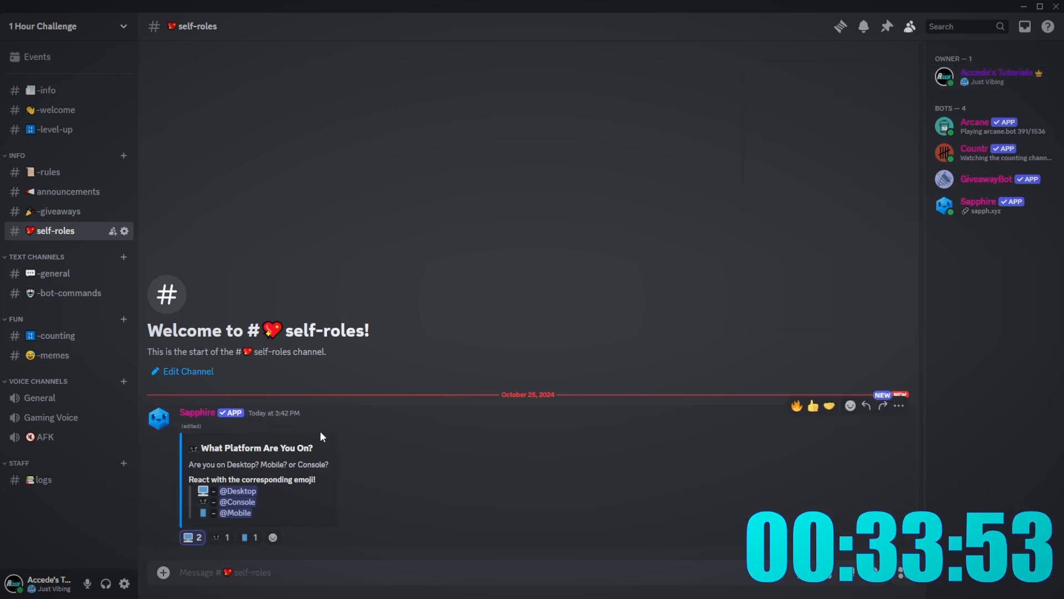
key("alt+Tab")
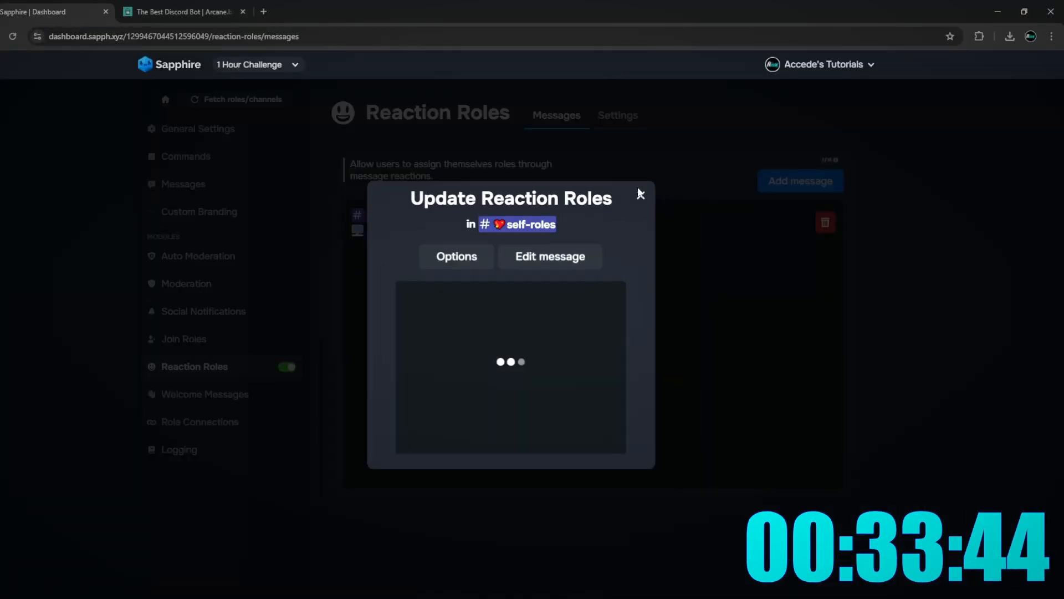
- Start a new Sapphire reaction-roles message, discarding the one aimed at the wrong channel
left_click(640, 193)
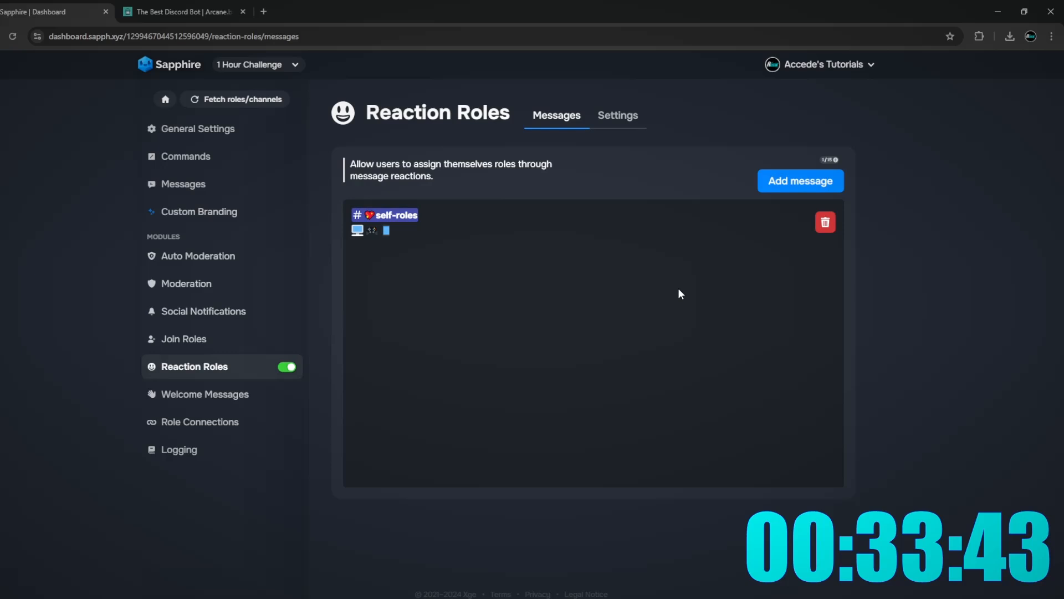
left_click(823, 182)
left_click(589, 368)
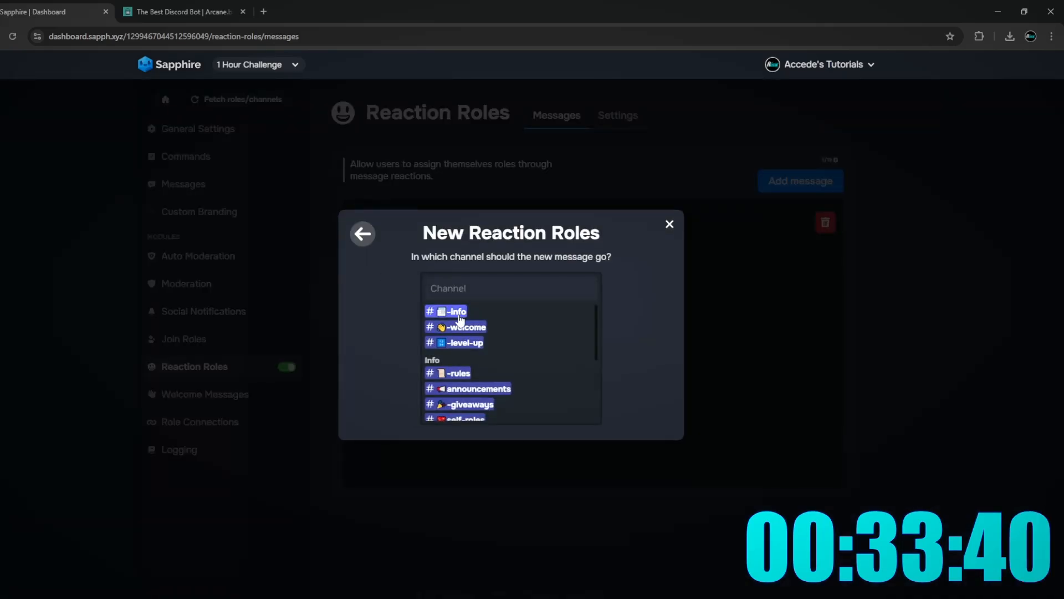
left_click(438, 326)
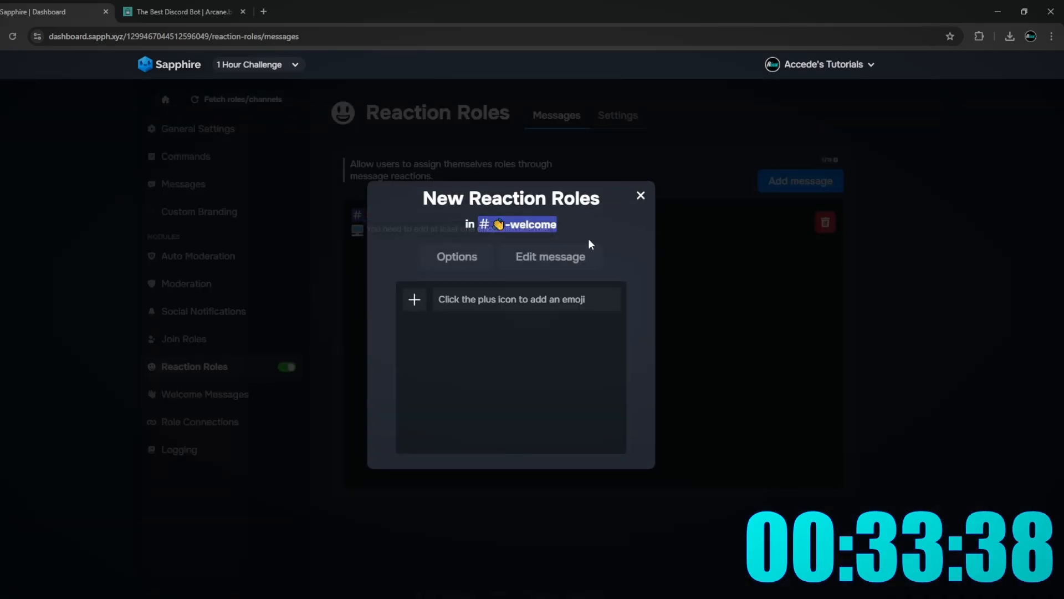
left_click(639, 198)
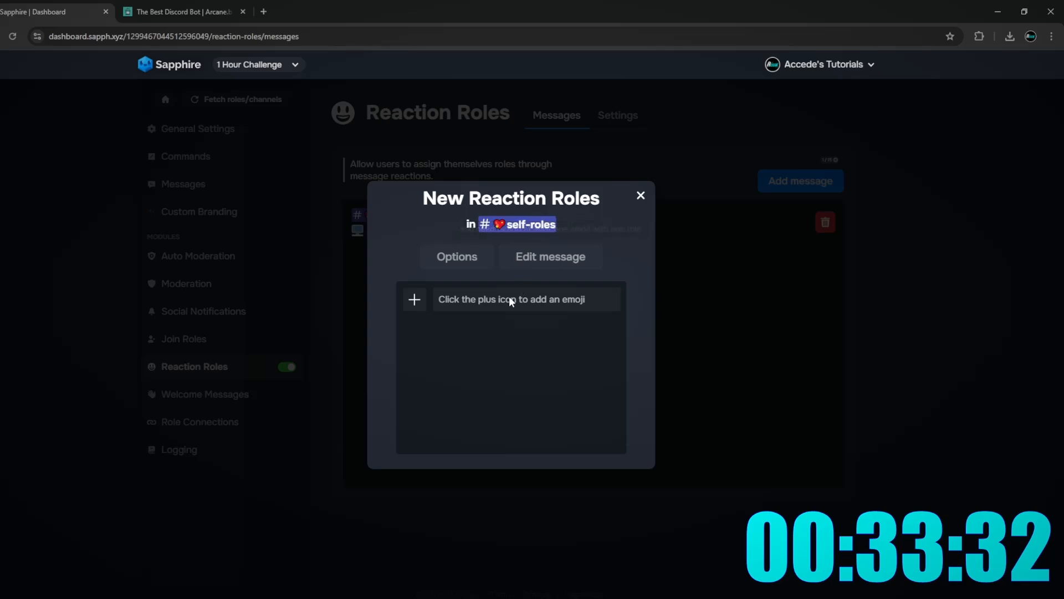
left_click(415, 300)
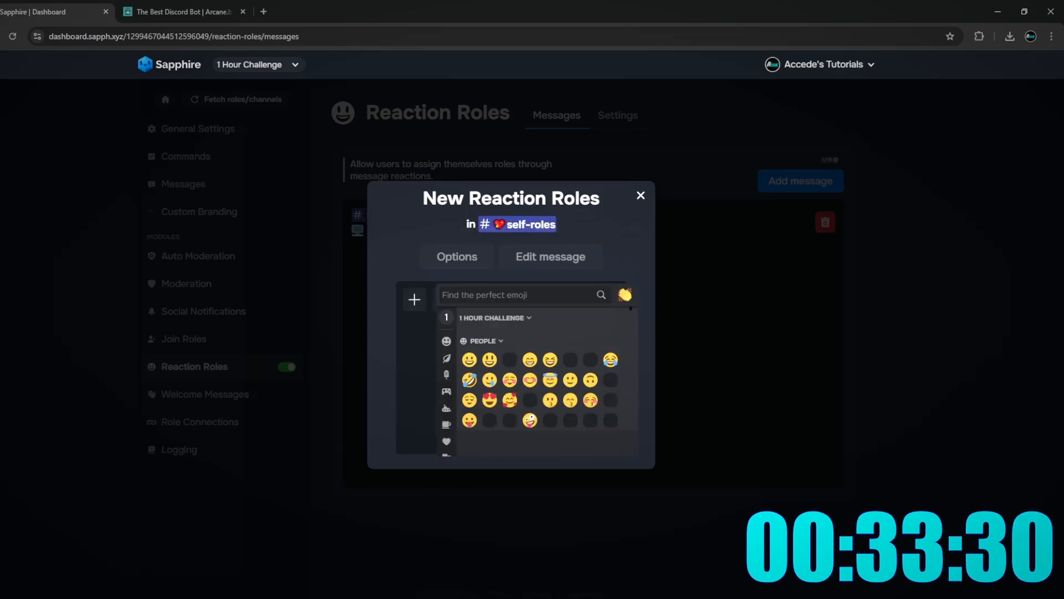
key("alt+Tab")
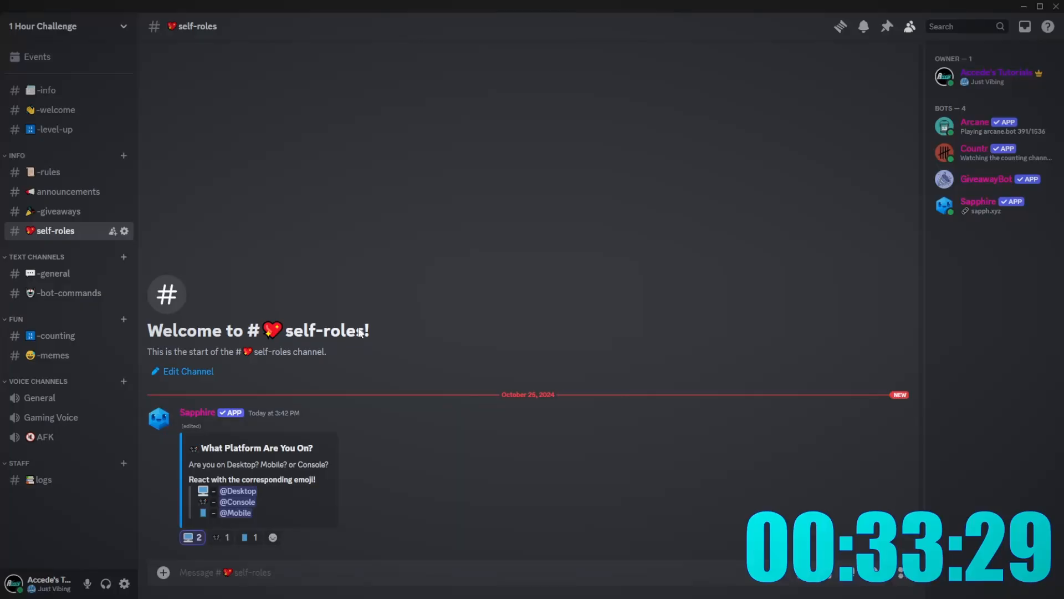
left_click(64, 26)
left_click(56, 102)
left_click(242, 89)
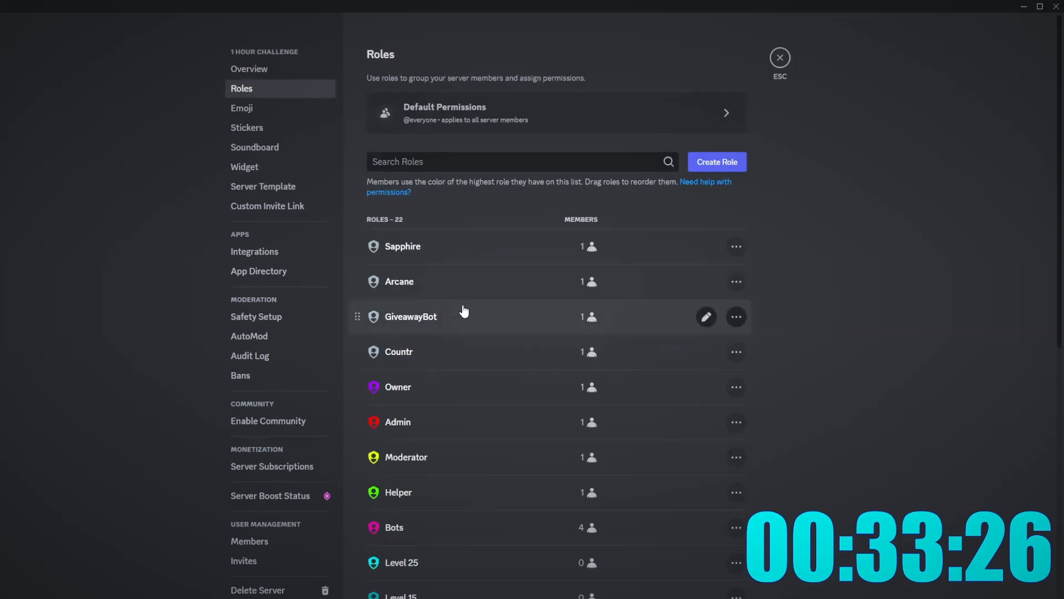
scroll(475, 315, "down", 4)
left_click(421, 404)
scroll(426, 331, "down", 1)
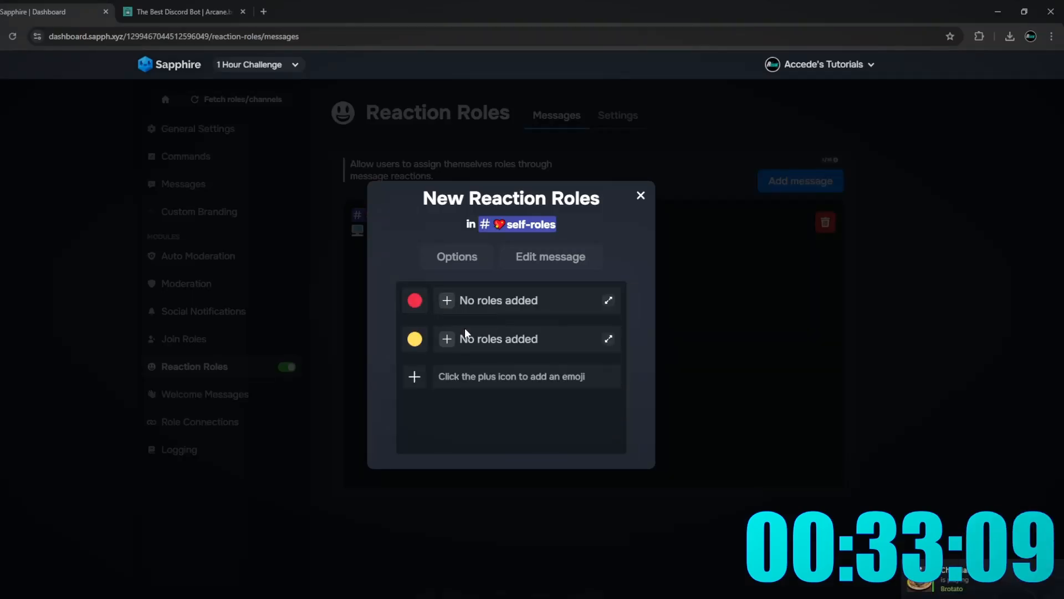
- Add more colour emoji reactions and assign the Red role to the red circle
left_click(415, 373)
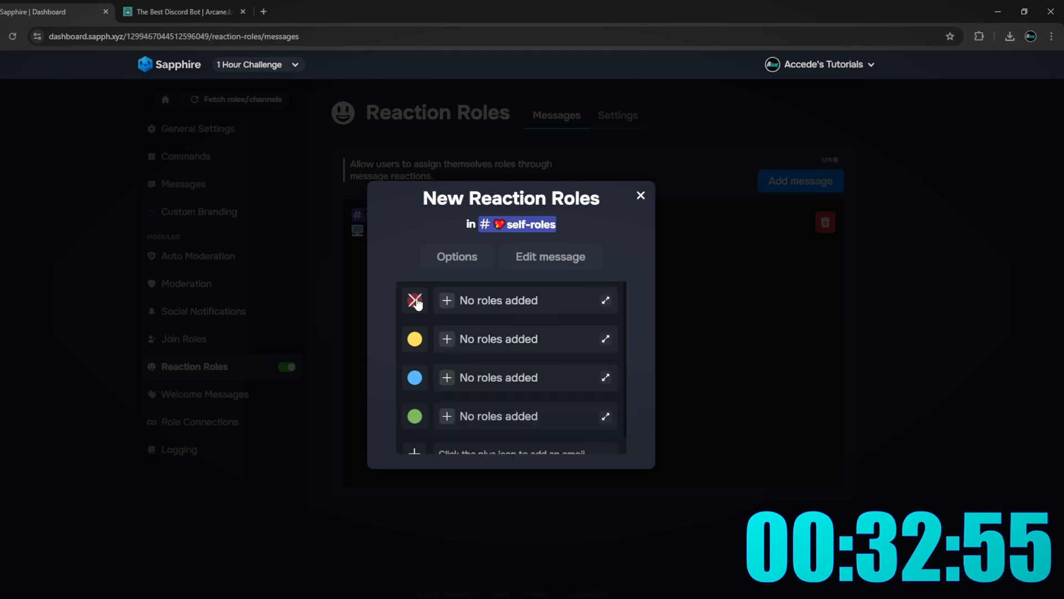
left_click(414, 451)
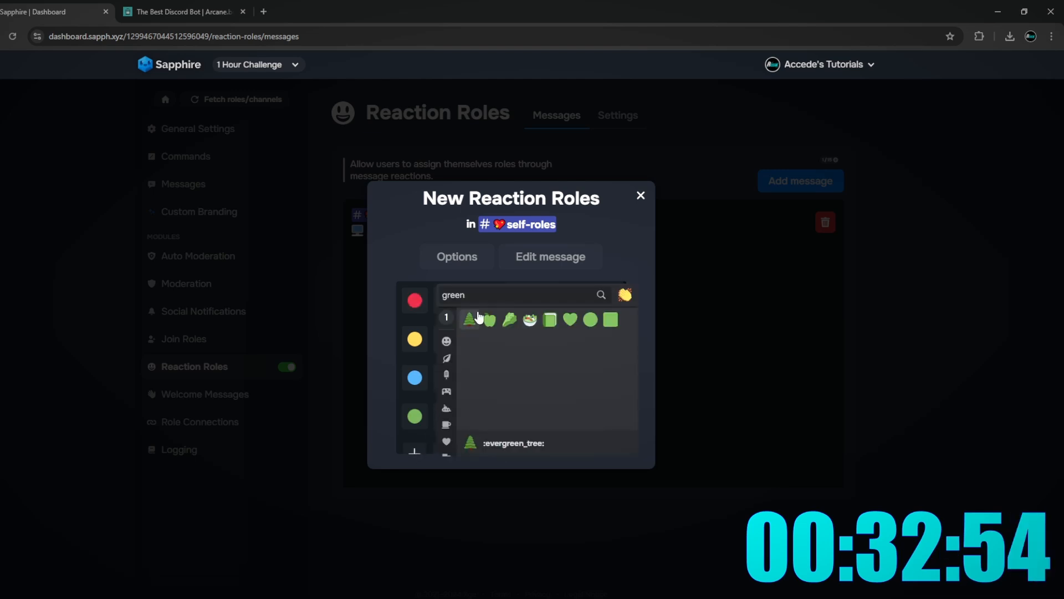
left_click(434, 297)
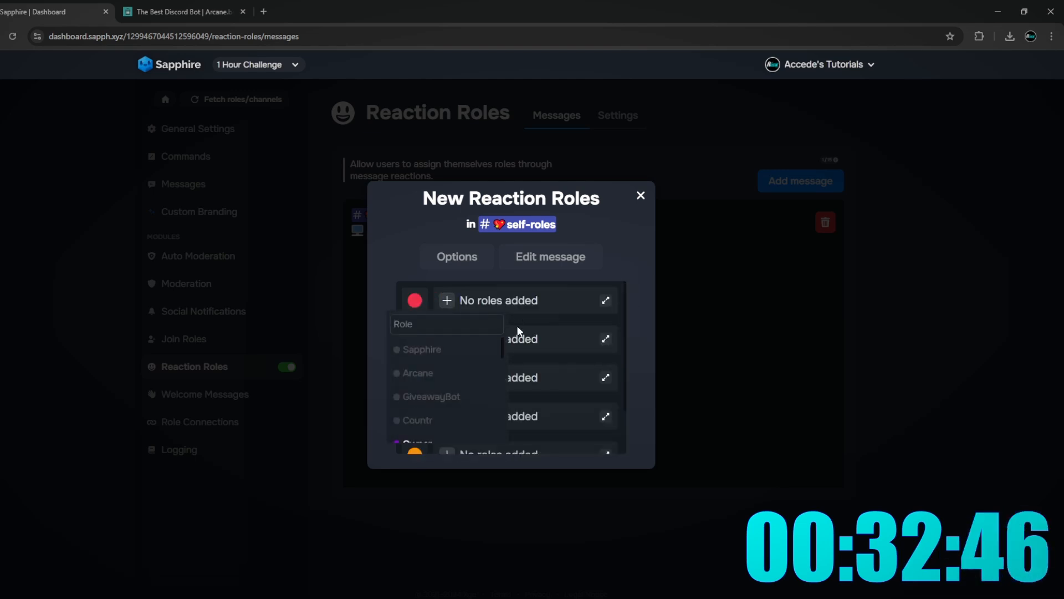
type("red")
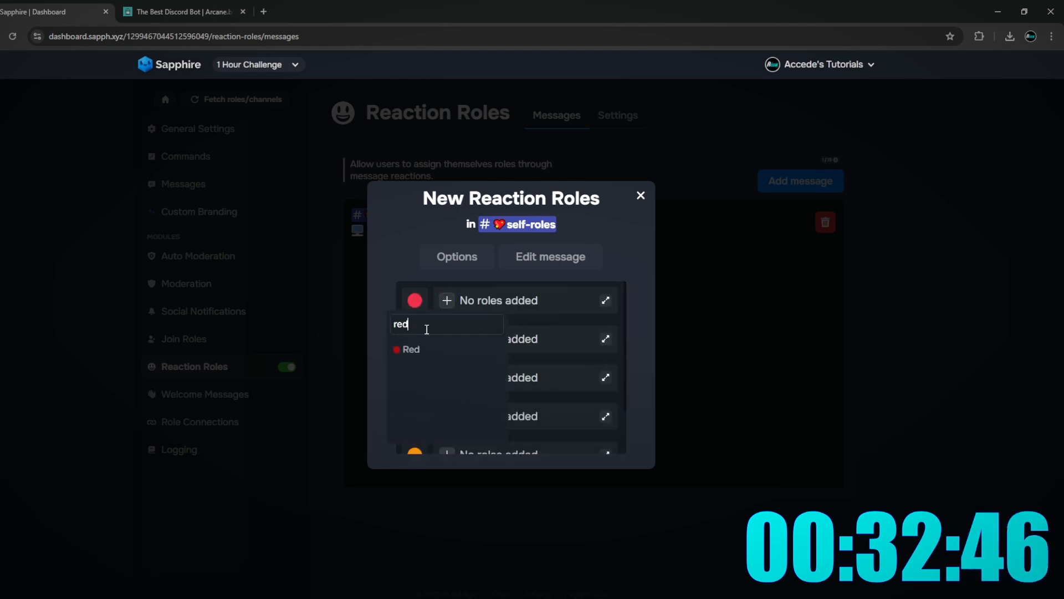
key("Return")
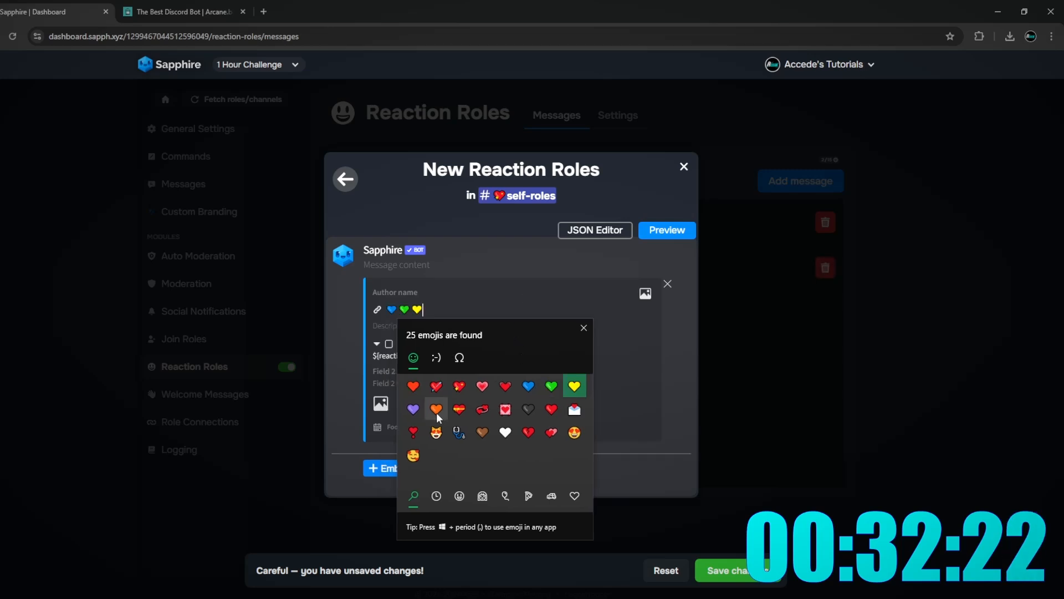
- Title the embed '**Choose Your Color!**' between orange heart emojis
left_click(436, 413)
left_click(475, 306)
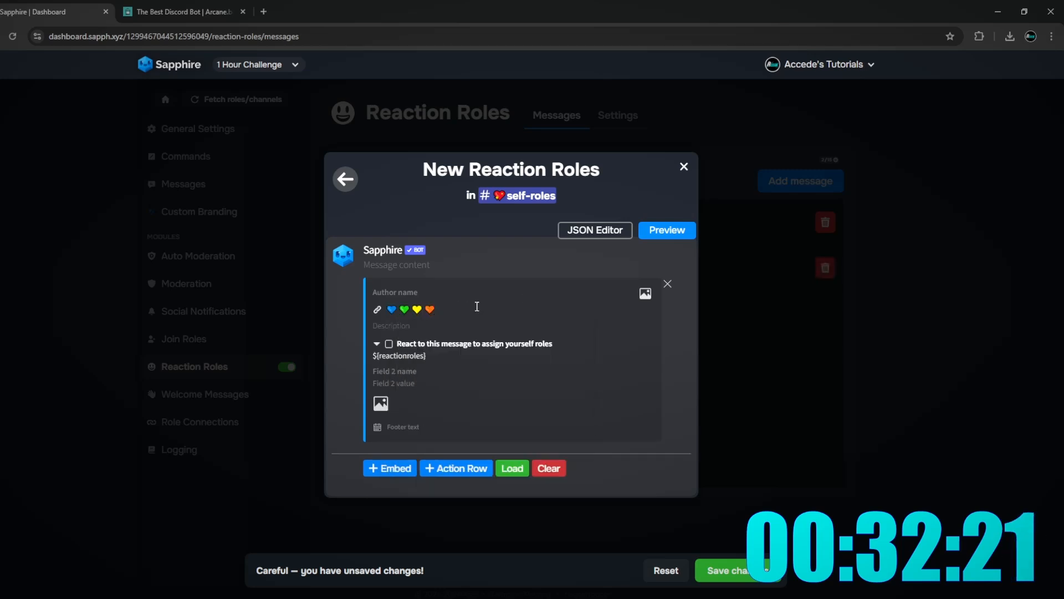
left_click(411, 311)
type("**Choose")
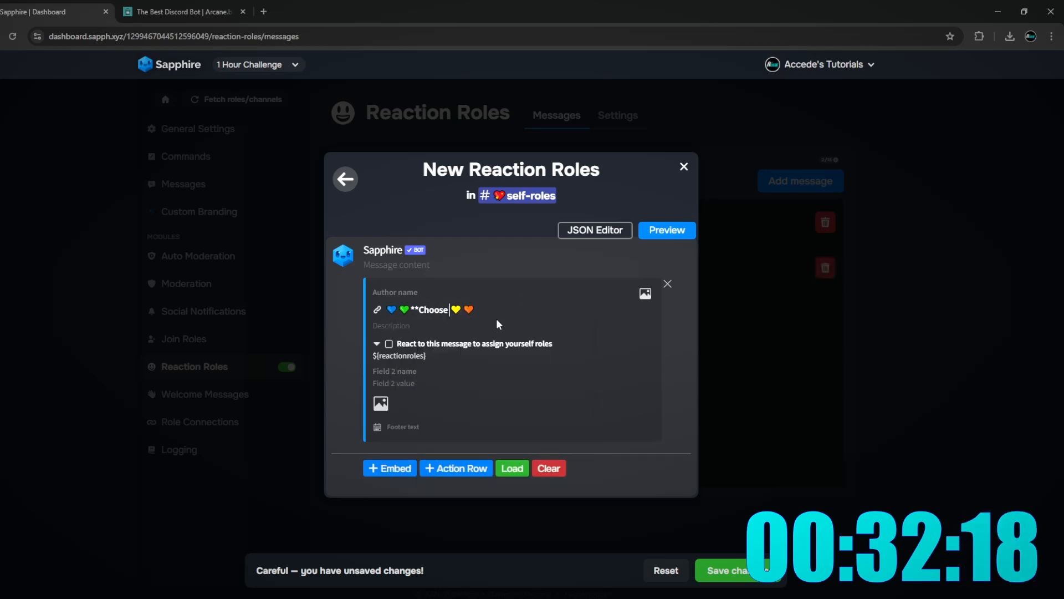
type(" Your Color!**")
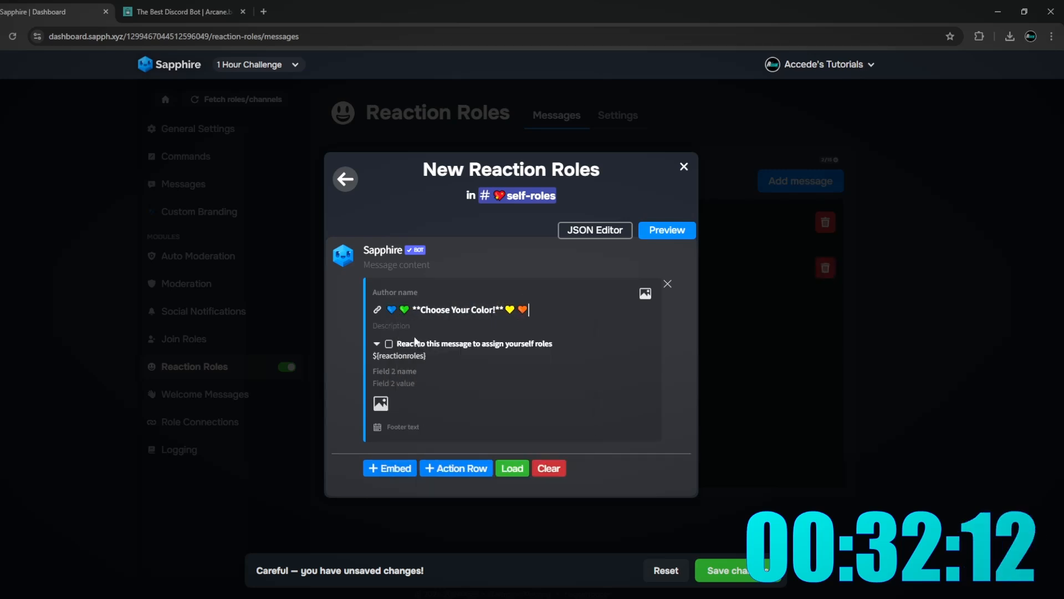
- Add the 'Which color' question and the corresponding-color-emoji line, then save the message
left_click(510, 332)
type("Which color do you want your username to display with?")
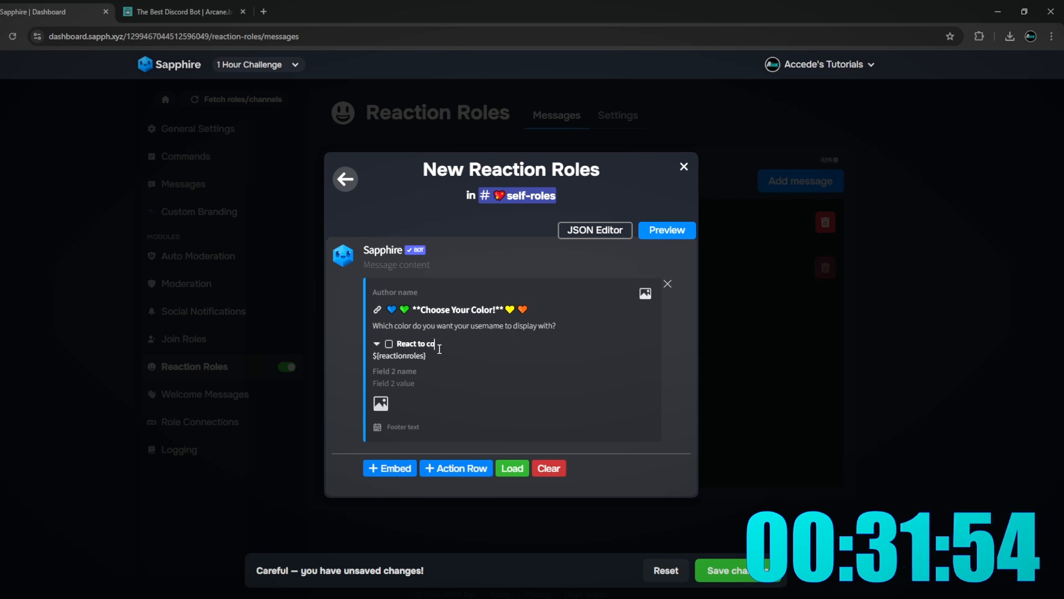
type("orresponding cololr")
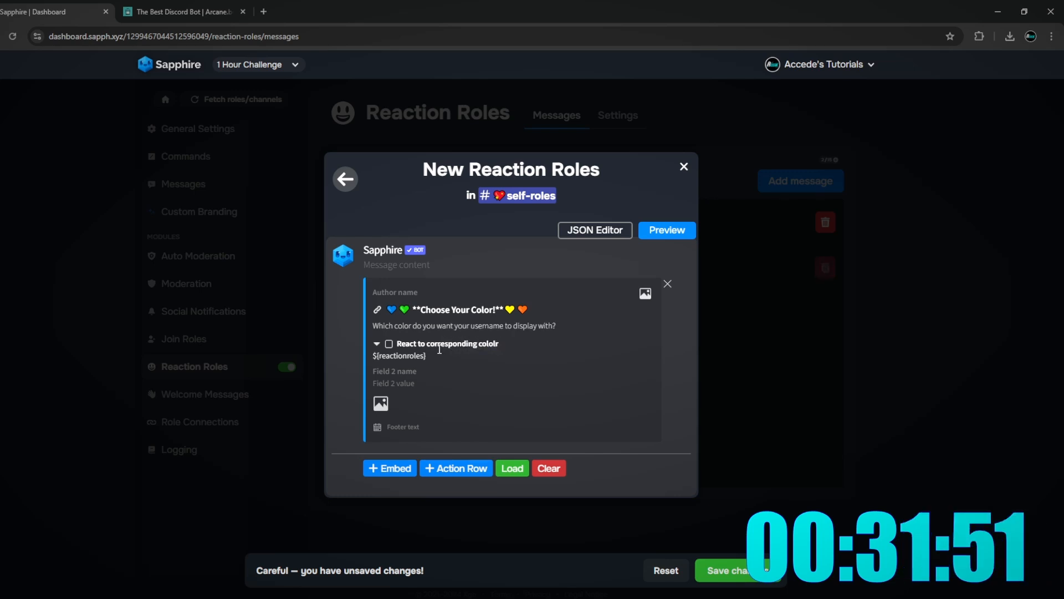
key("BackSpace")
key("BackSpace")
type("r emoji to change your name color!")
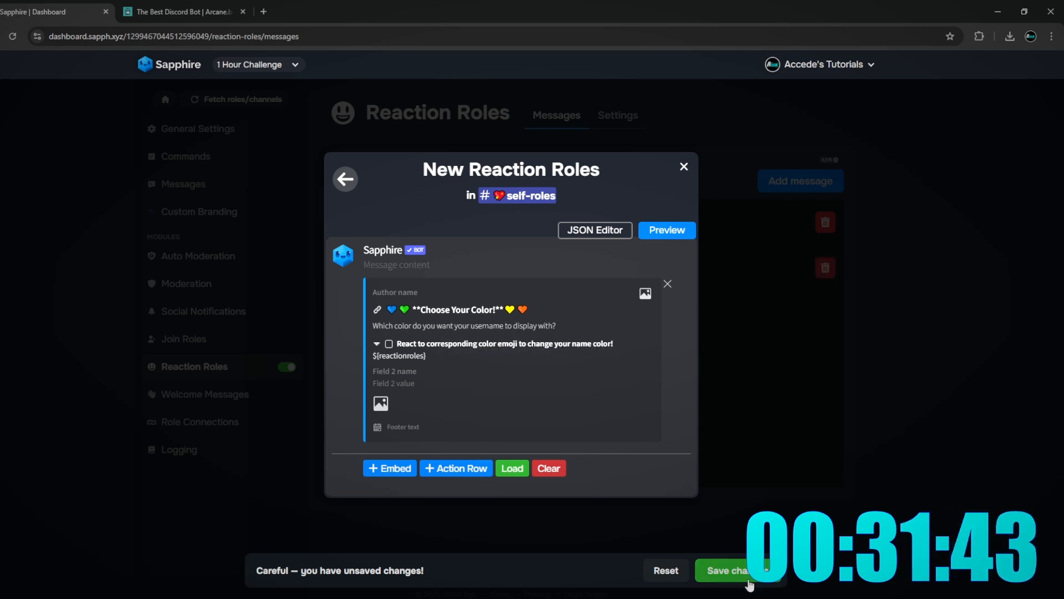
left_click(738, 571)
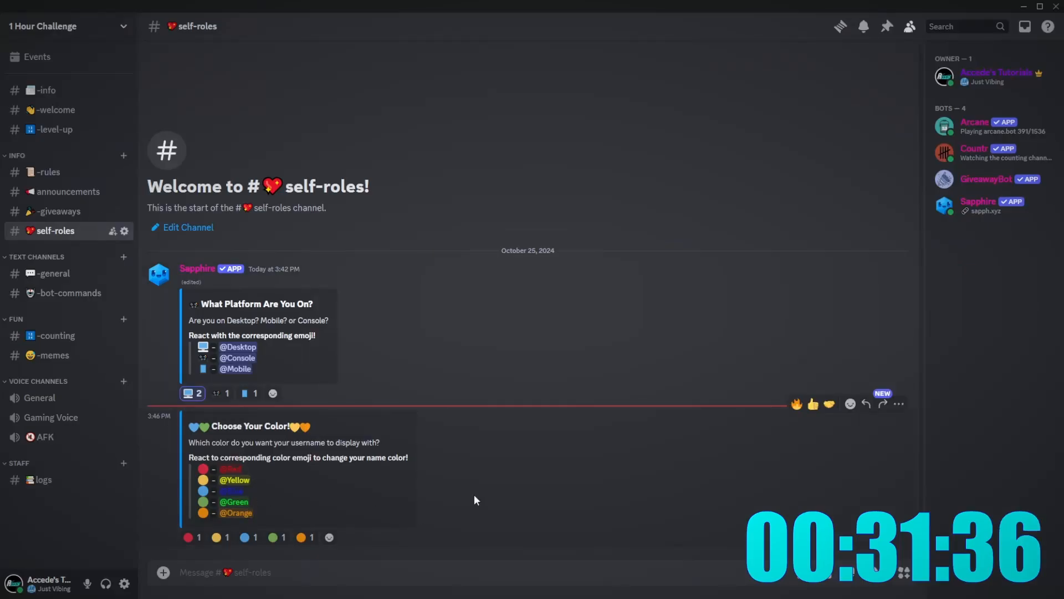
- React with the red circle and confirm the Red role on your profile
left_click(192, 537)
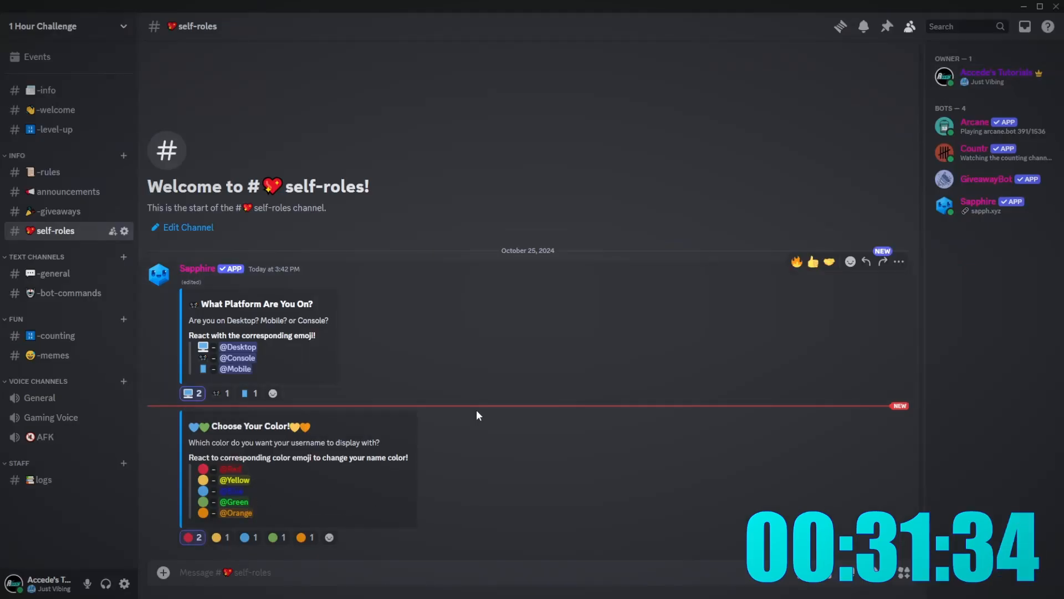
left_click(1025, 83)
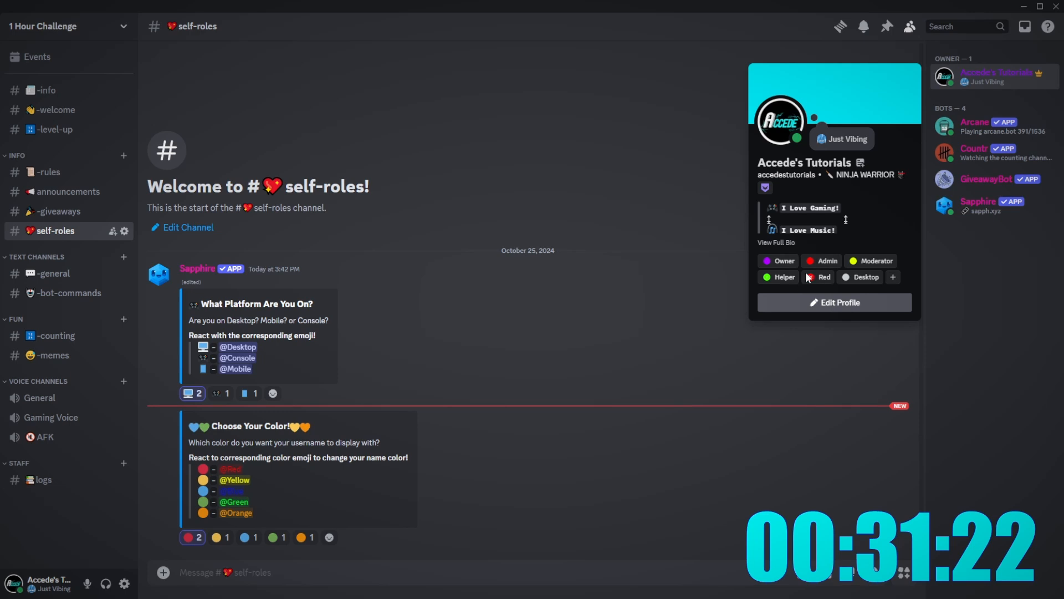
left_click(723, 307)
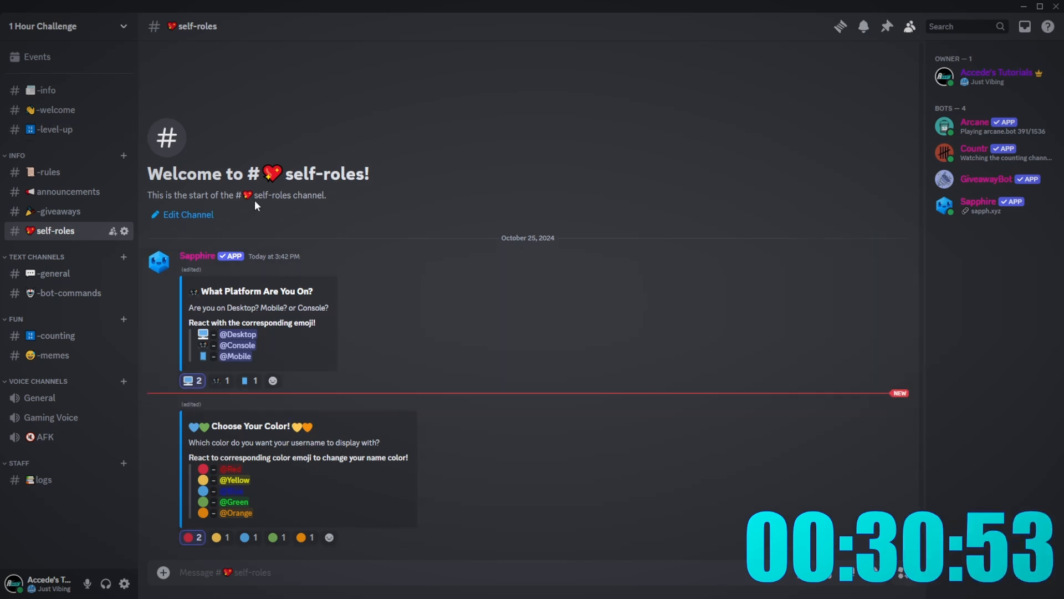
- Leave Discord via the Sapphire dashboard and move to the blank Inkscape page
left_click(106, 28)
left_click(332, 333)
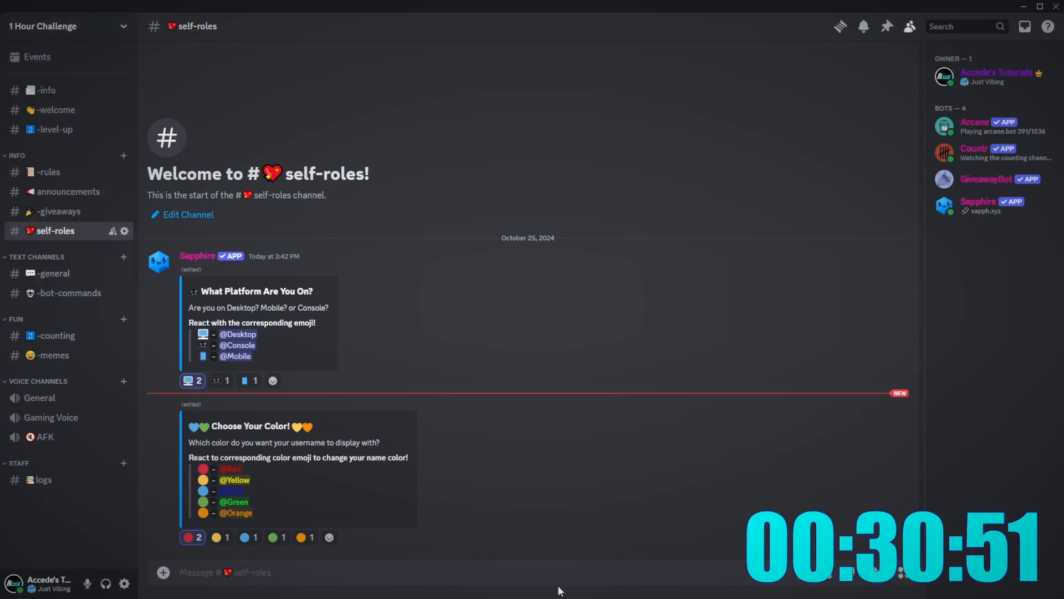
left_click(558, 594)
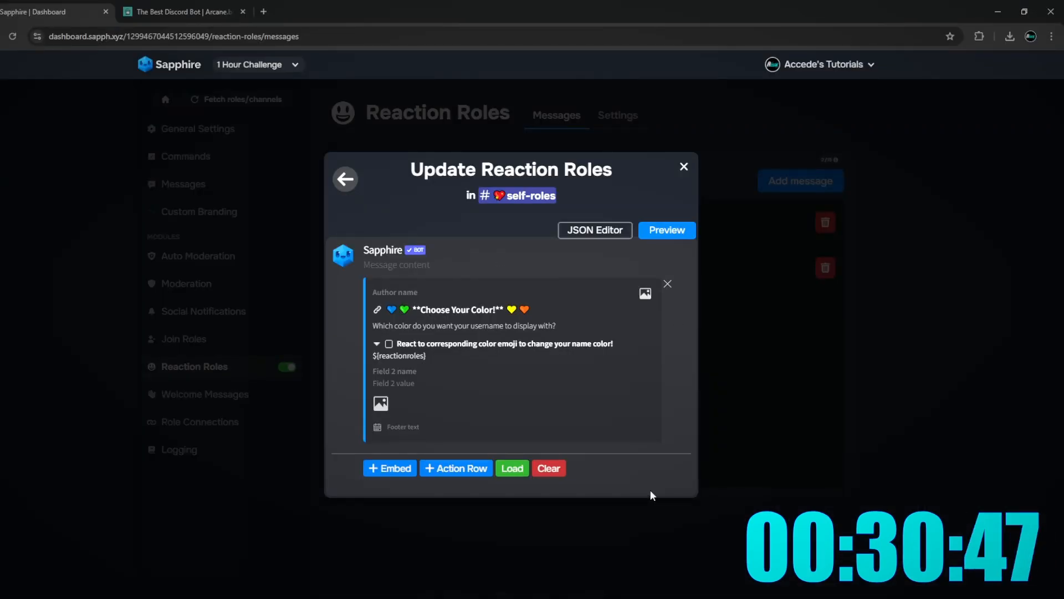
left_click(621, 596)
left_click_drag(568, 318, 601, 318)
left_click_drag(572, 391, 623, 412)
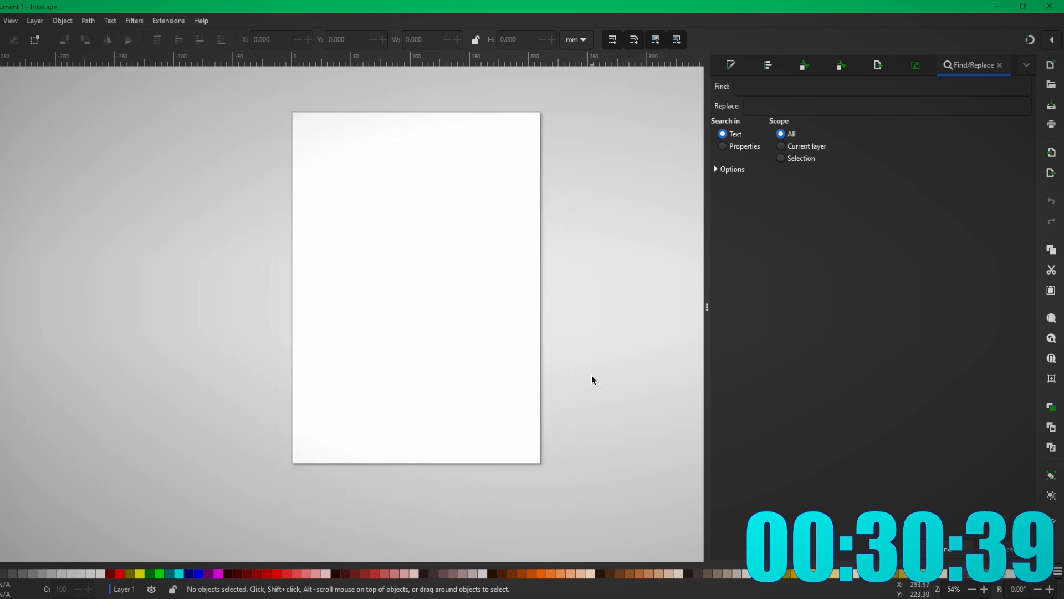
- Pan around the blank page while cycling through the Rectangle, Selector and Ellipse tools
left_click_drag(591, 365, 614, 353)
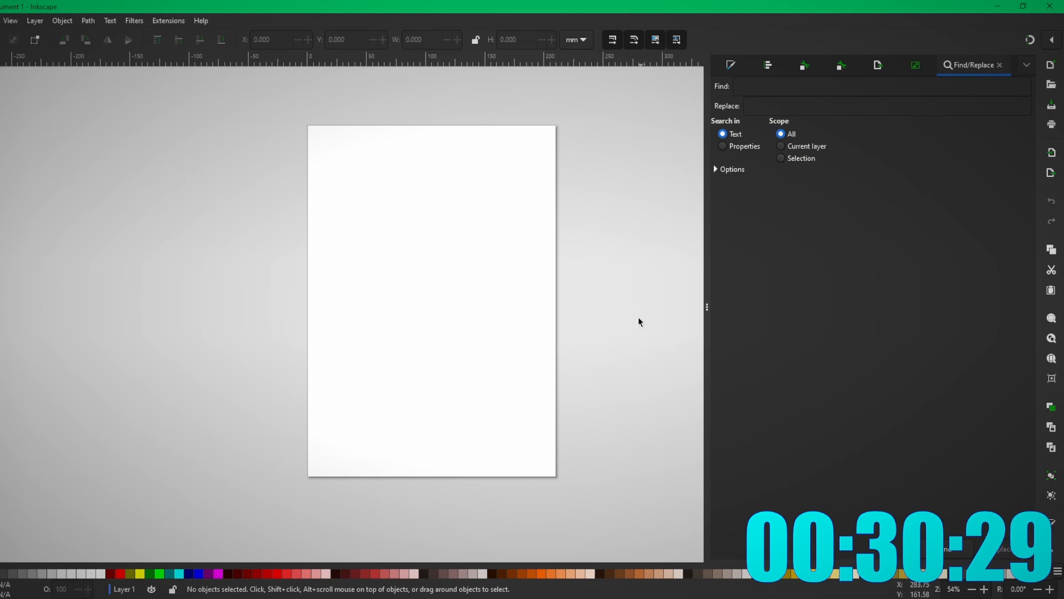
left_click_drag(636, 317, 579, 331)
mouse_move(553, 331)
left_mouse_down()
mouse_move(601, 348)
mouse_move(570, 351)
mouse_move(569, 327)
mouse_move(557, 329)
mouse_move(588, 340)
mouse_move(581, 371)
mouse_move(557, 338)
left_mouse_up()
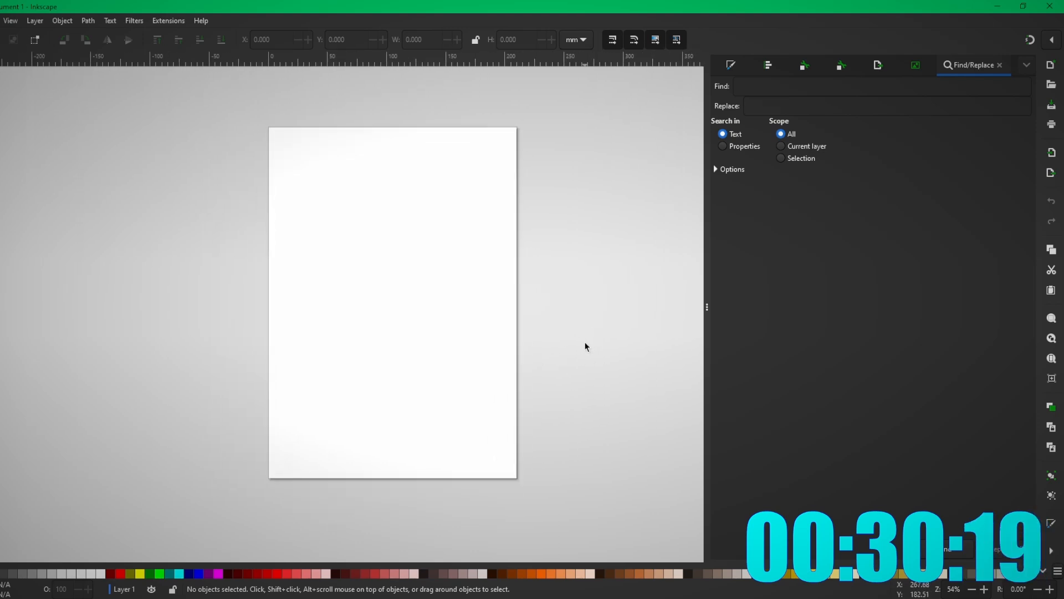
left_click_drag(578, 308, 562, 323)
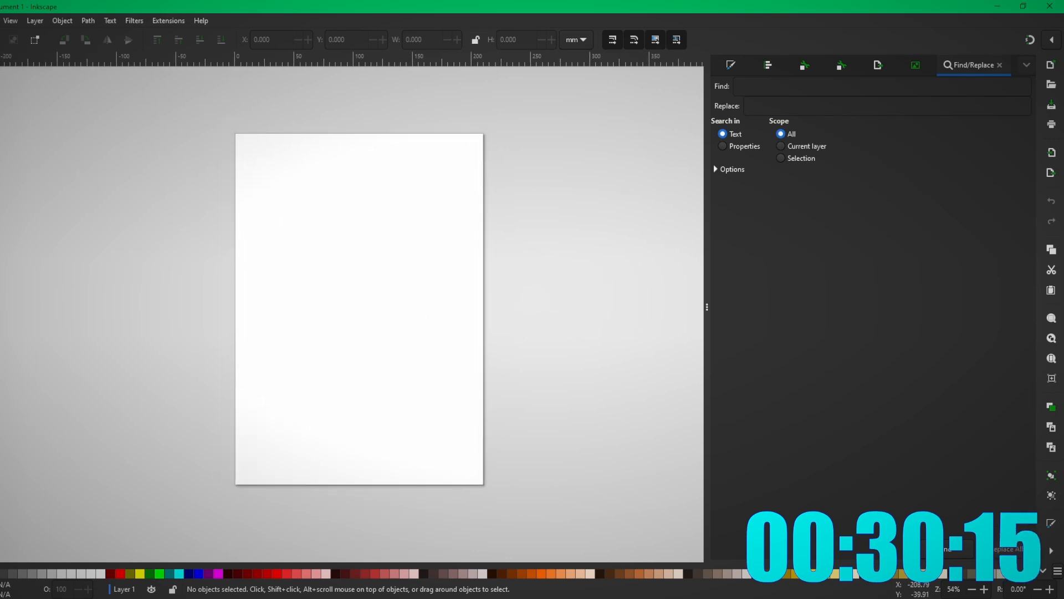
key("r")
key("s")
key("e")
key("s")
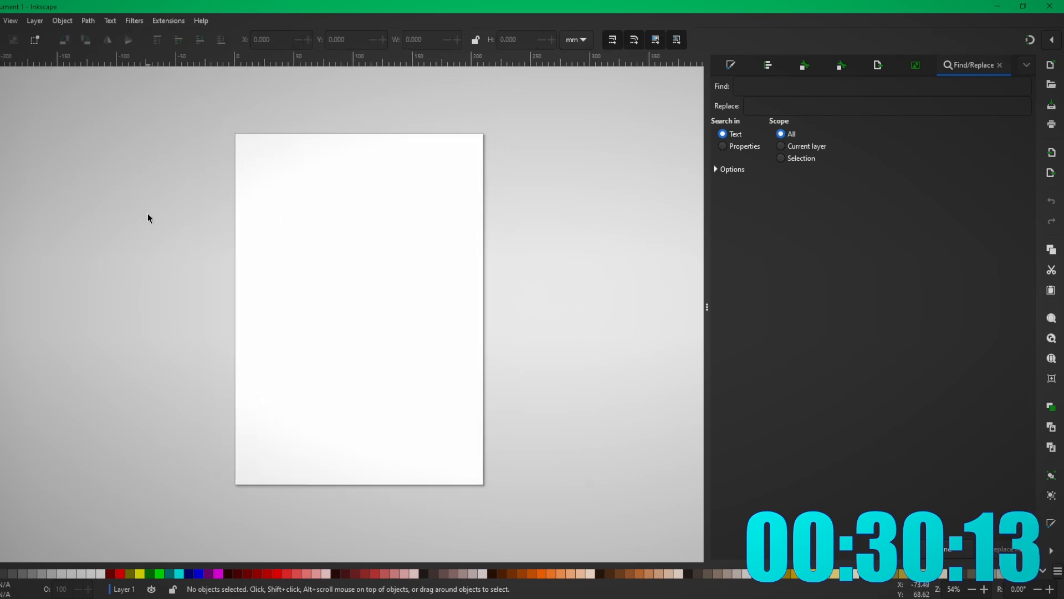
mouse_move(291, 215)
left_mouse_down()
mouse_move(298, 245)
mouse_move(284, 220)
left_mouse_up()
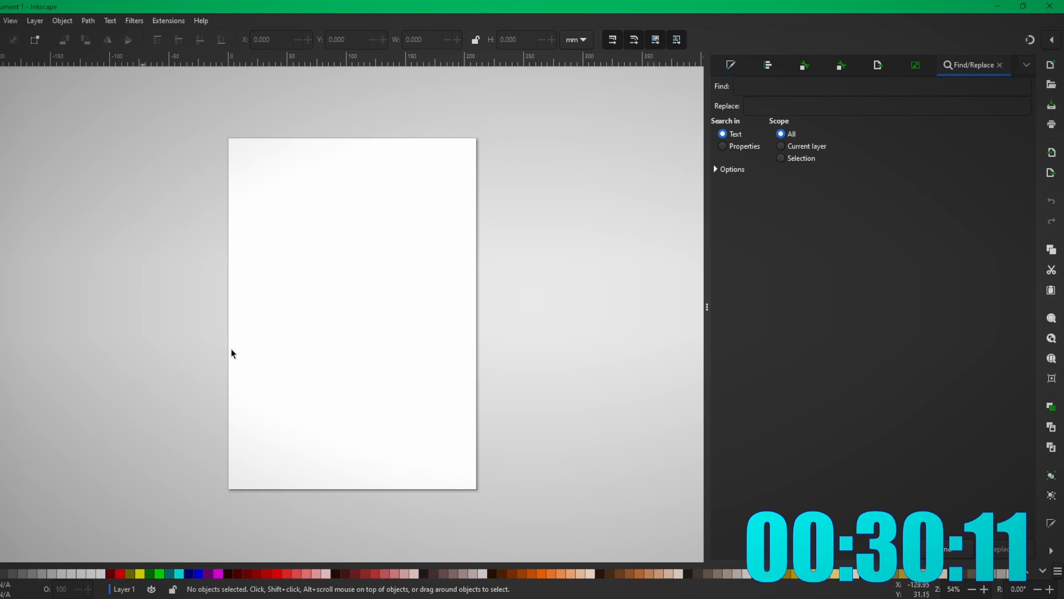
left_click(353, 598)
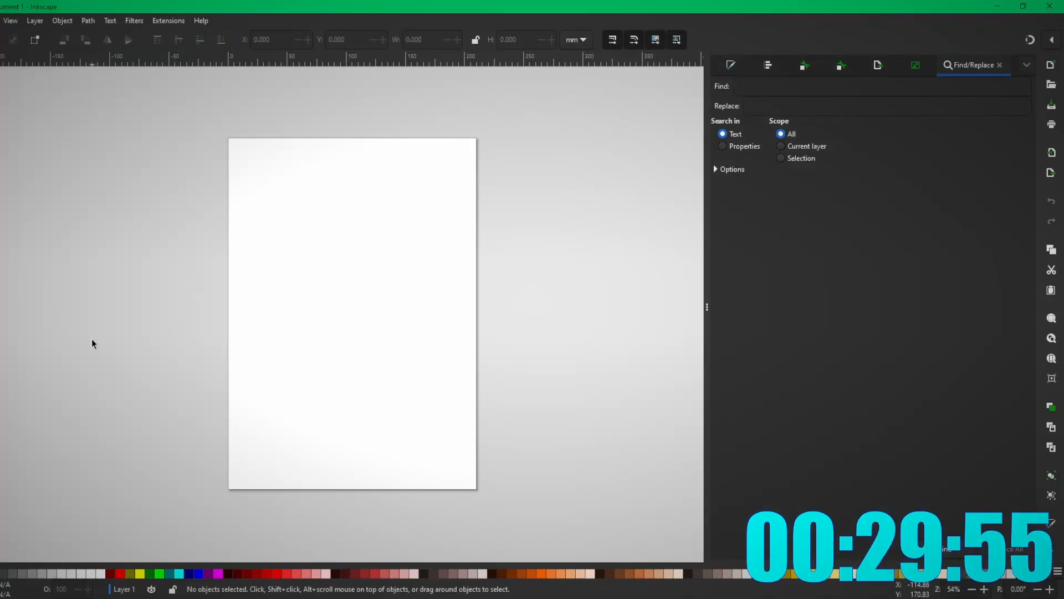
- Set the page size to 150 × 150 mm in Document Properties
key("e")
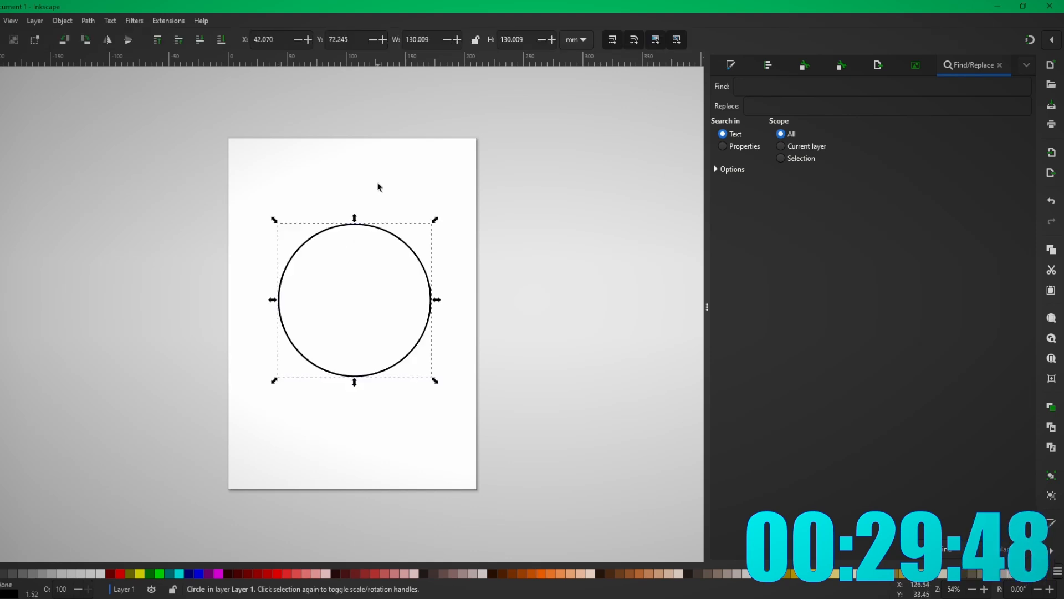
left_click(377, 185)
left_click(0, 21)
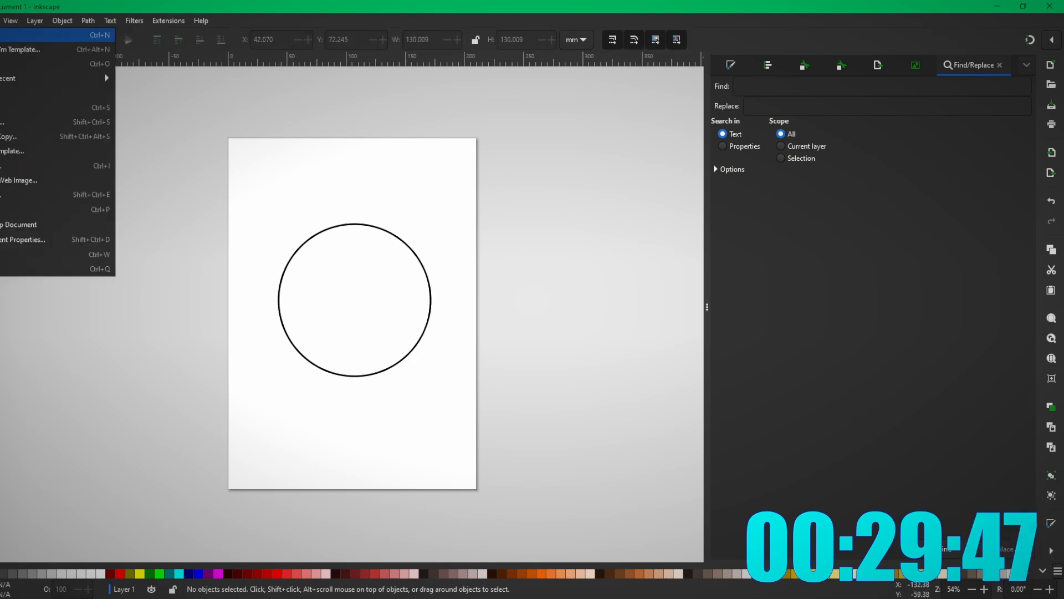
left_click(25, 239)
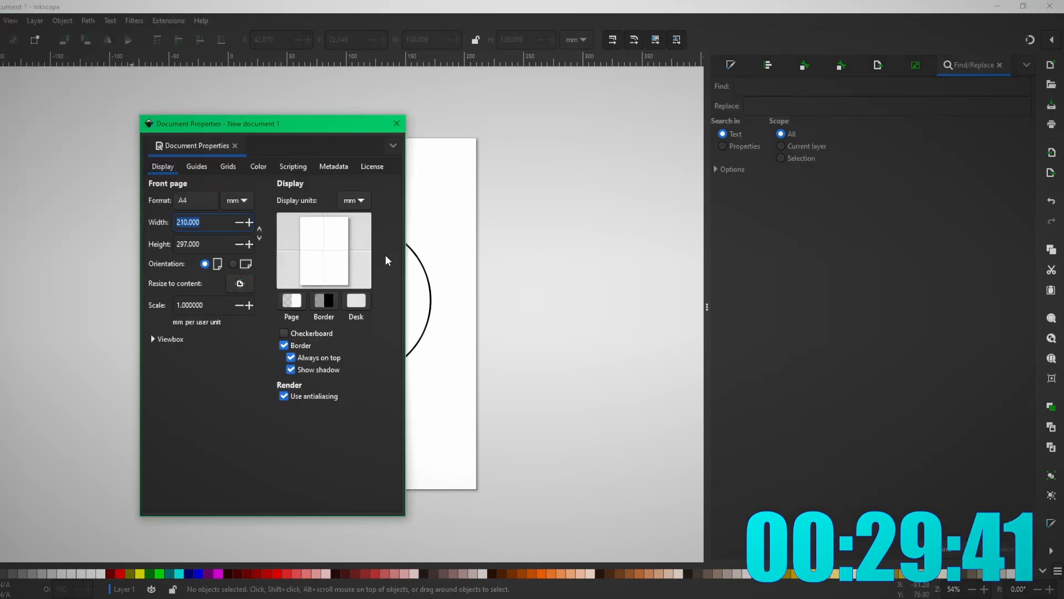
type("150")
key("Tab")
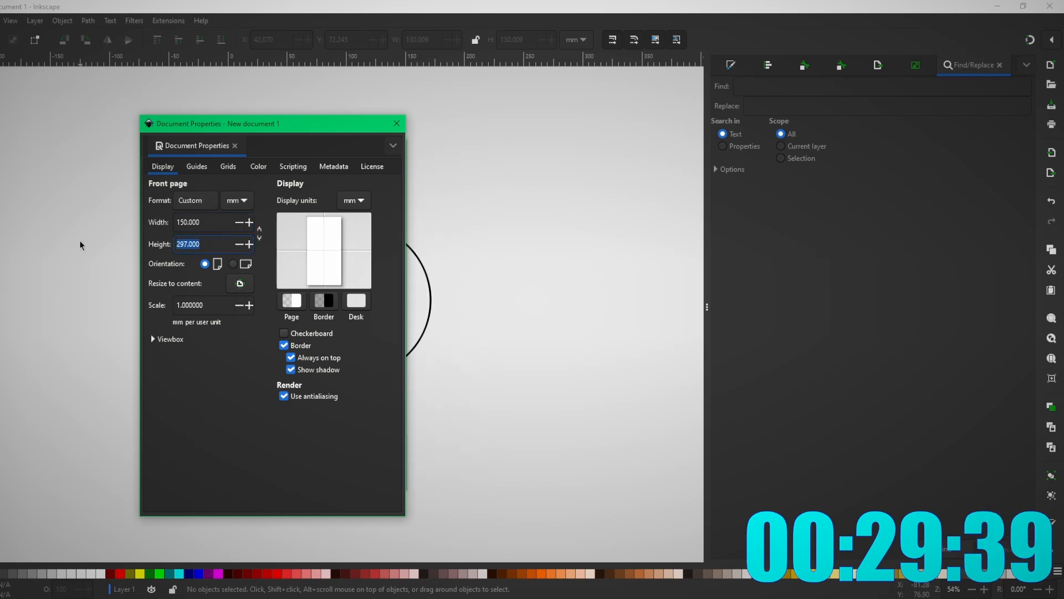
type("150")
key("Return")
left_click(396, 123)
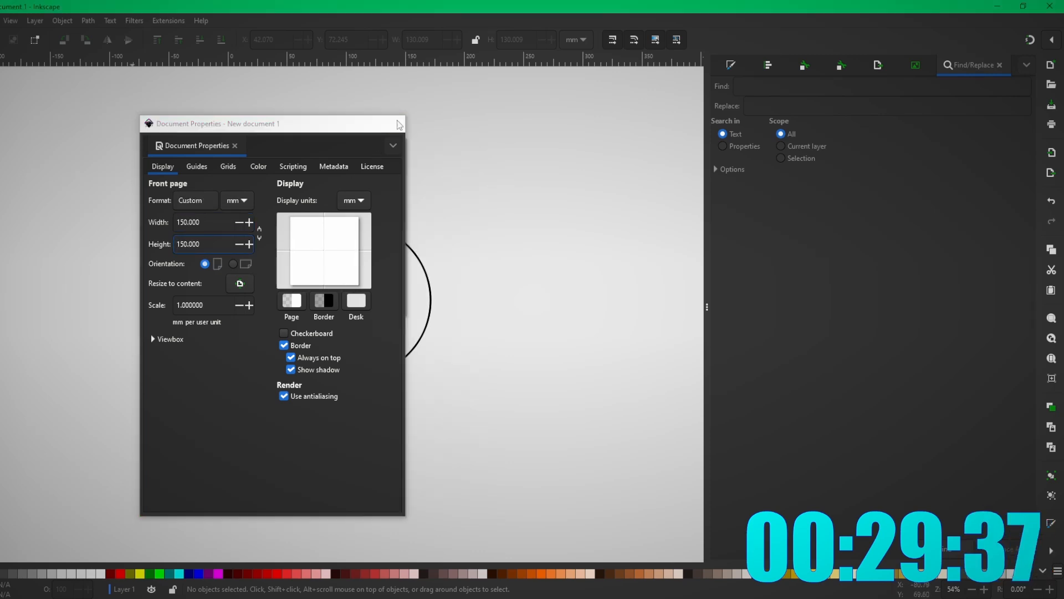
- Centre the circle on the page and enlarge it to about 145 mm, keeping it unfilled
left_click(430, 299)
key("e")
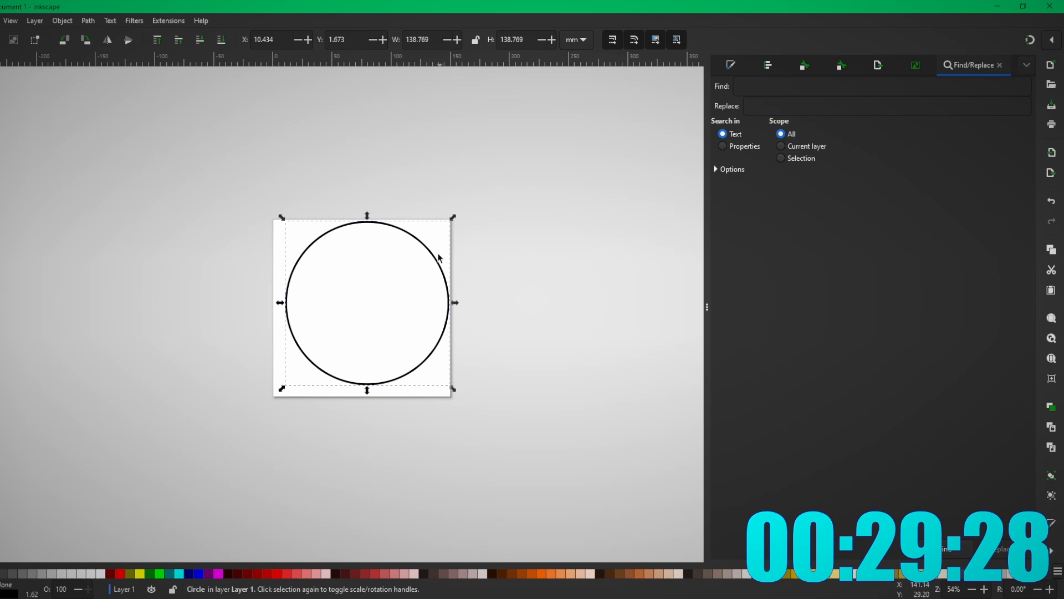
left_click_drag(439, 257, 448, 214)
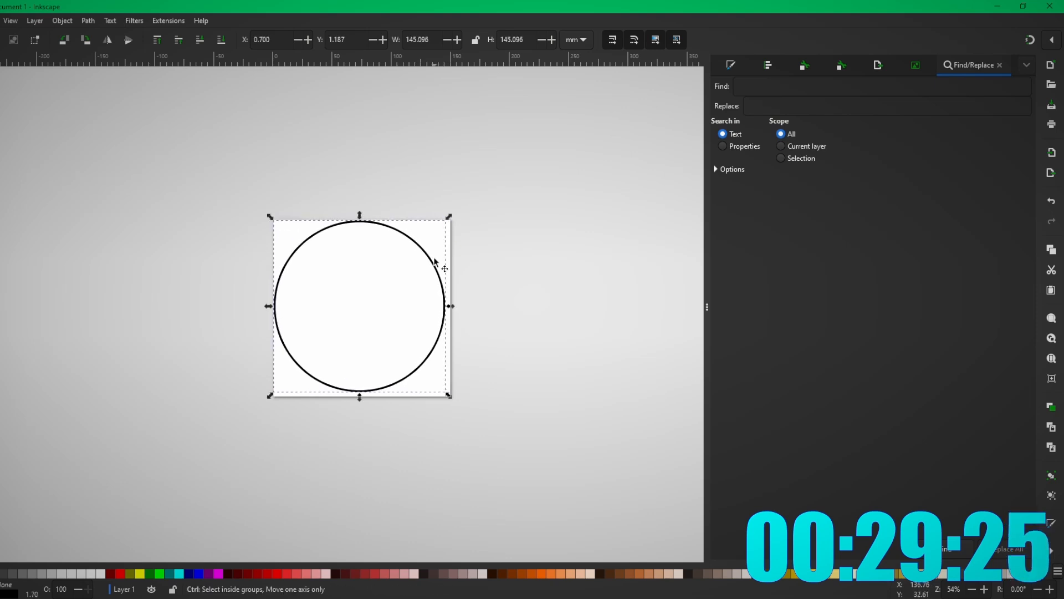
mouse_move(438, 266)
left_mouse_down()
mouse_move(447, 271)
mouse_move(437, 275)
left_mouse_up()
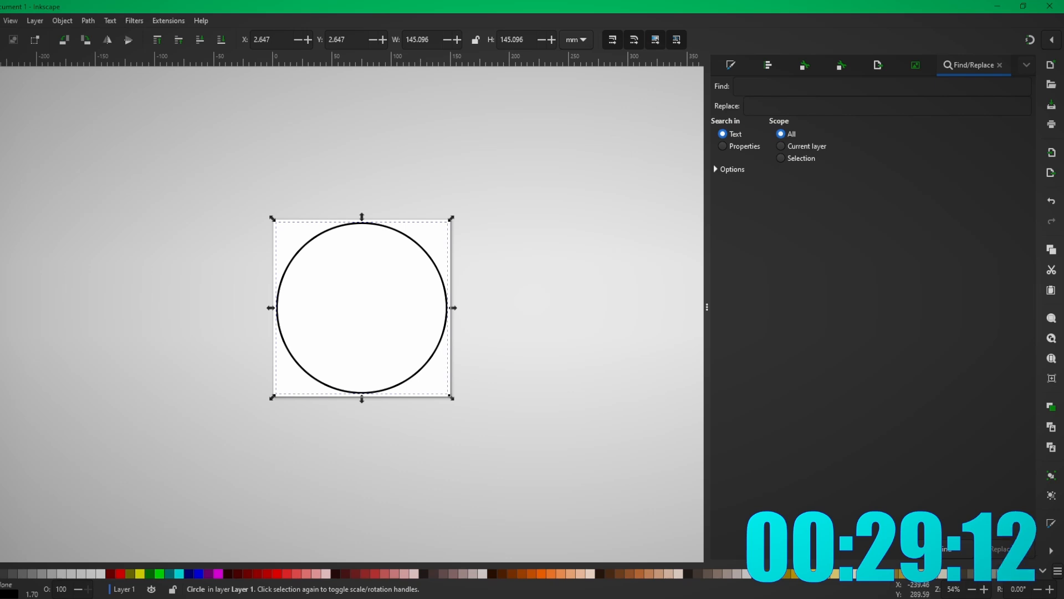
left_click(7, 574)
key("ctrl+z")
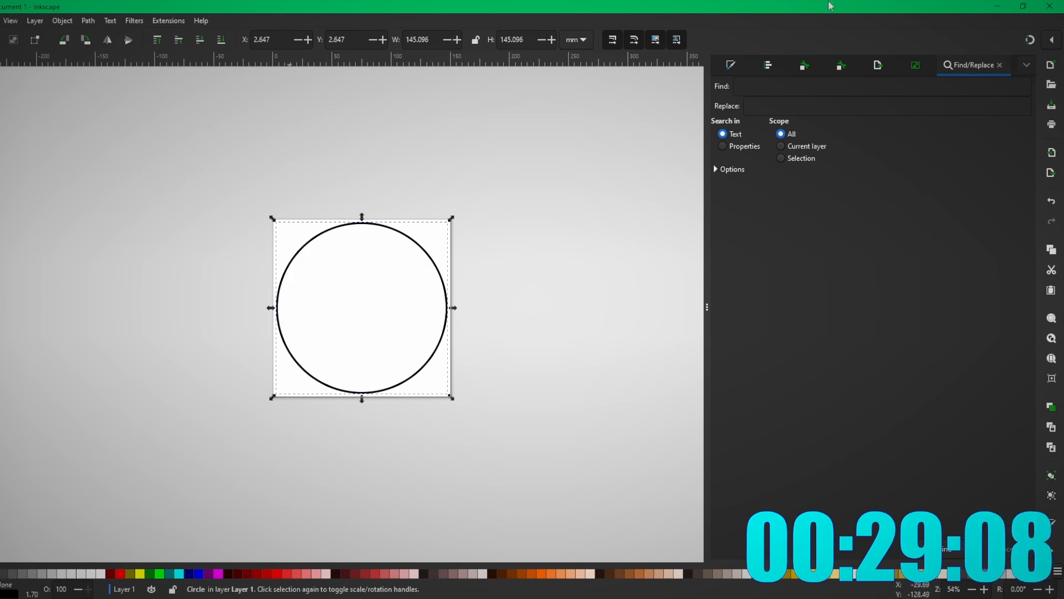
left_click(729, 66)
left_click(835, 86)
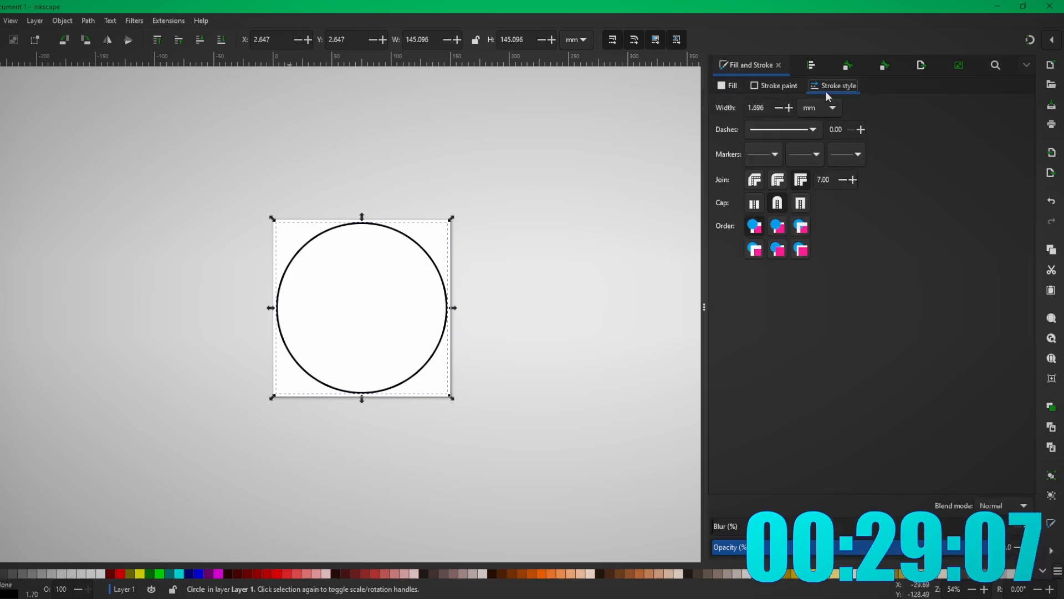
left_click(791, 106)
left_click(793, 104)
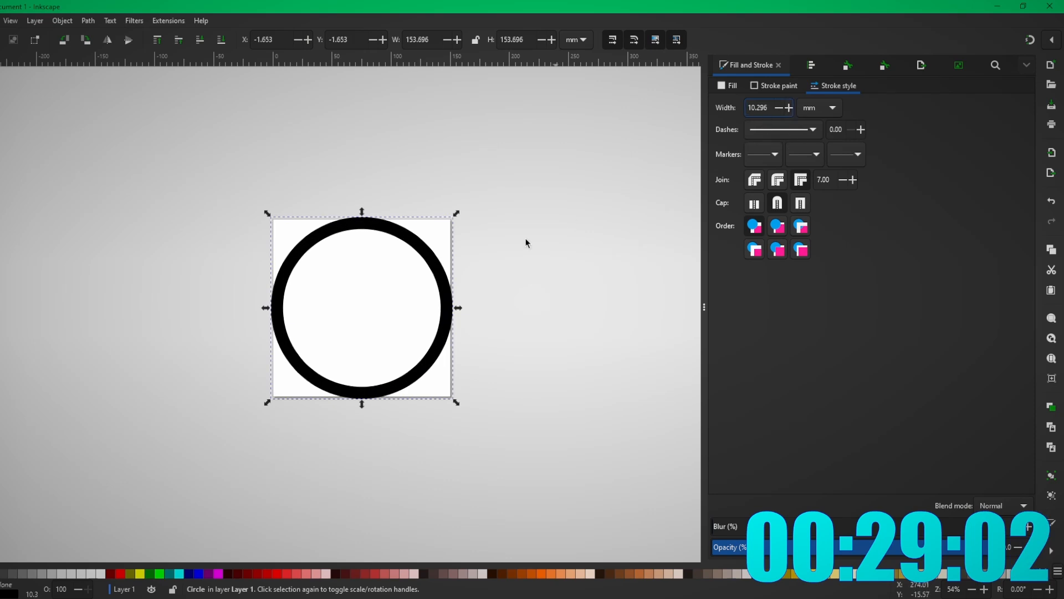
left_click(477, 291)
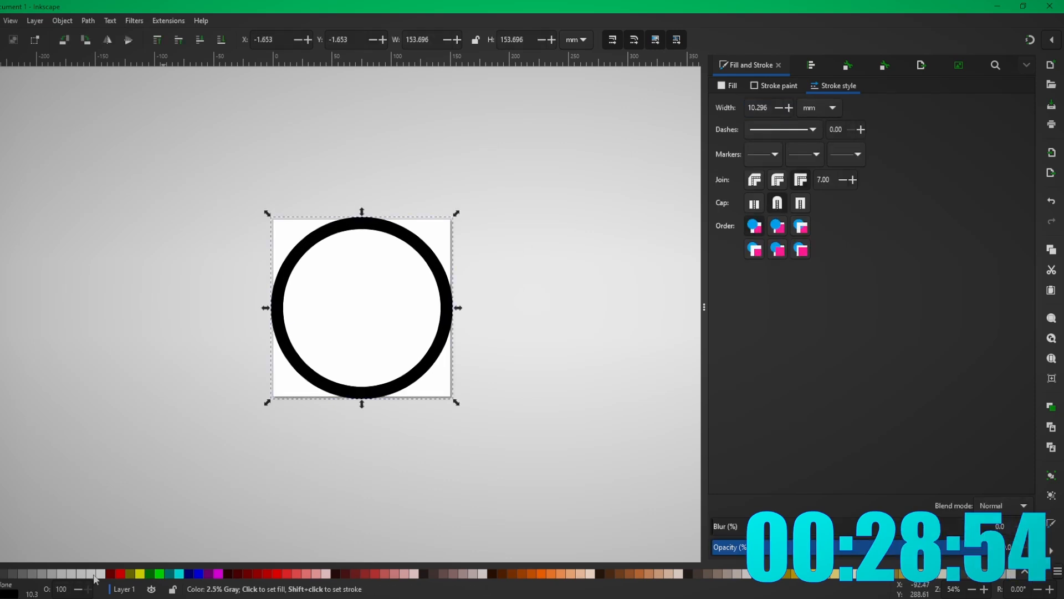
left_click(188, 573)
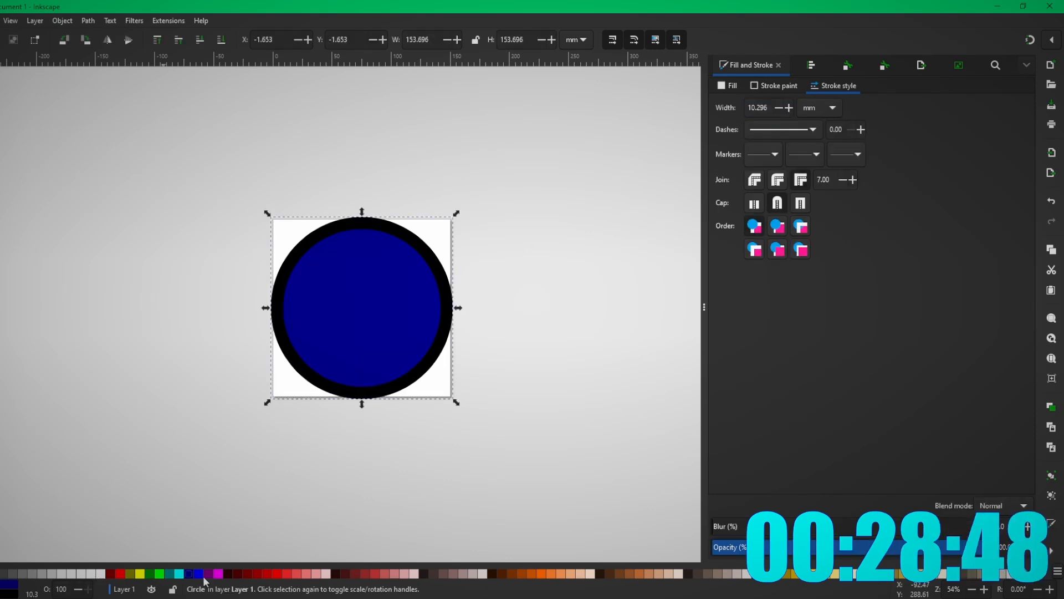
left_click(198, 573)
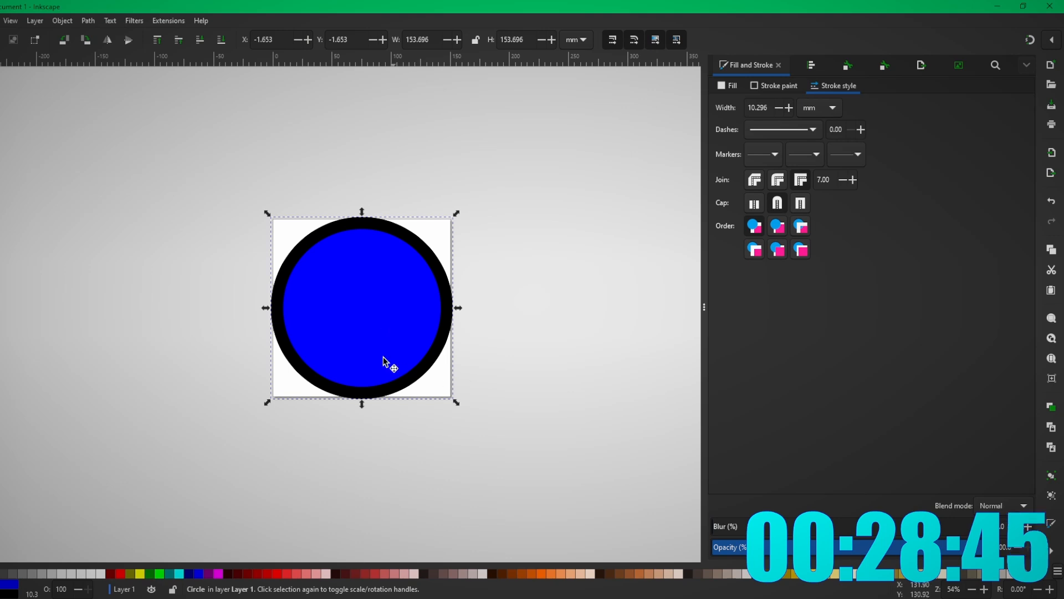
left_click(336, 387)
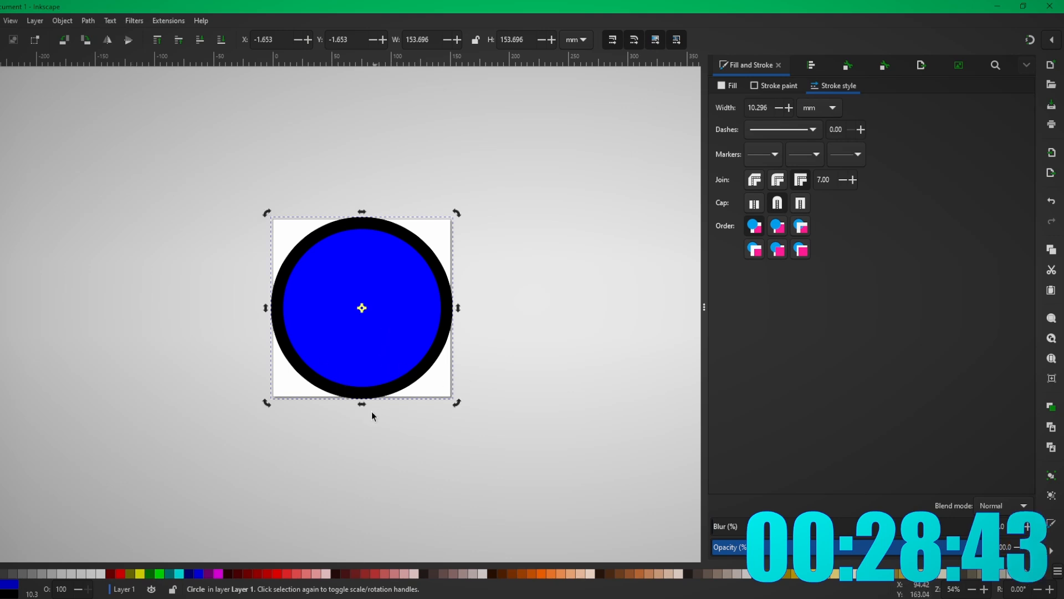
left_click(438, 253)
left_click(441, 266)
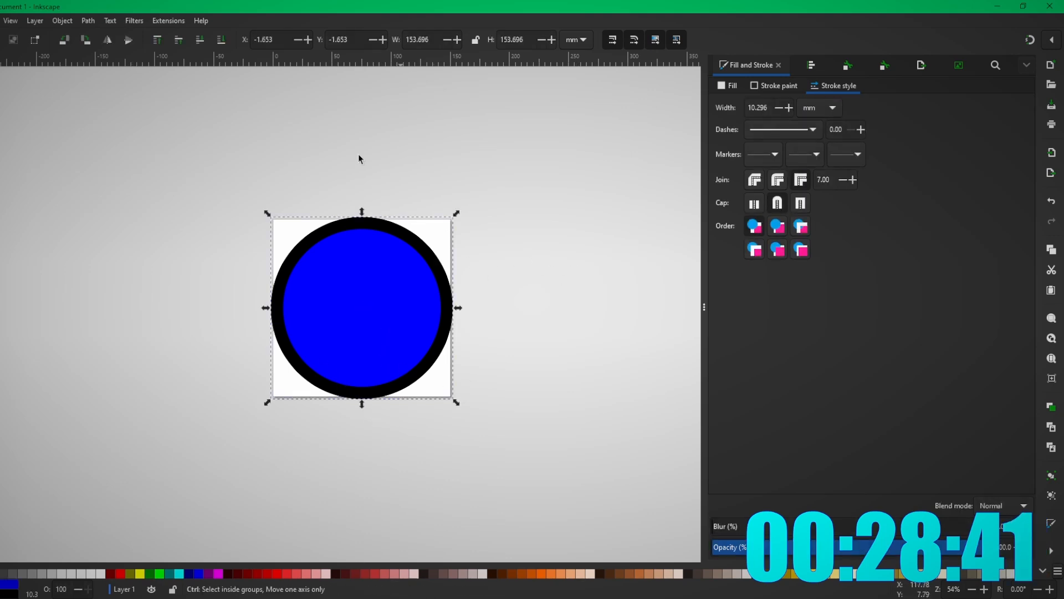
left_click(134, 21)
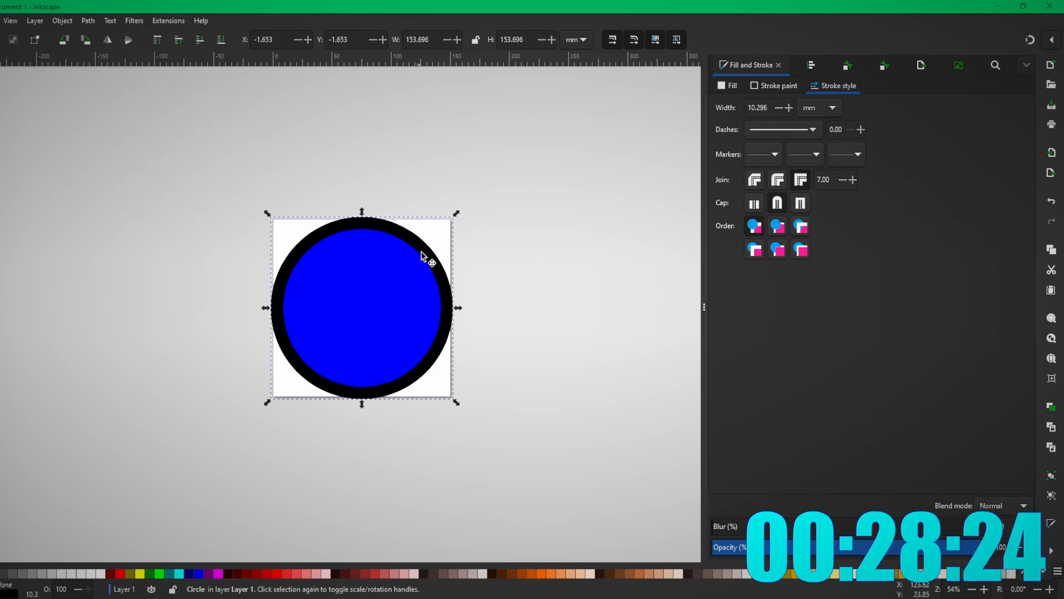
left_click_drag(427, 254, 442, 203)
- Try a drop shadow and then the Inset shadow filter on the circle
key("Escape")
left_click(134, 21)
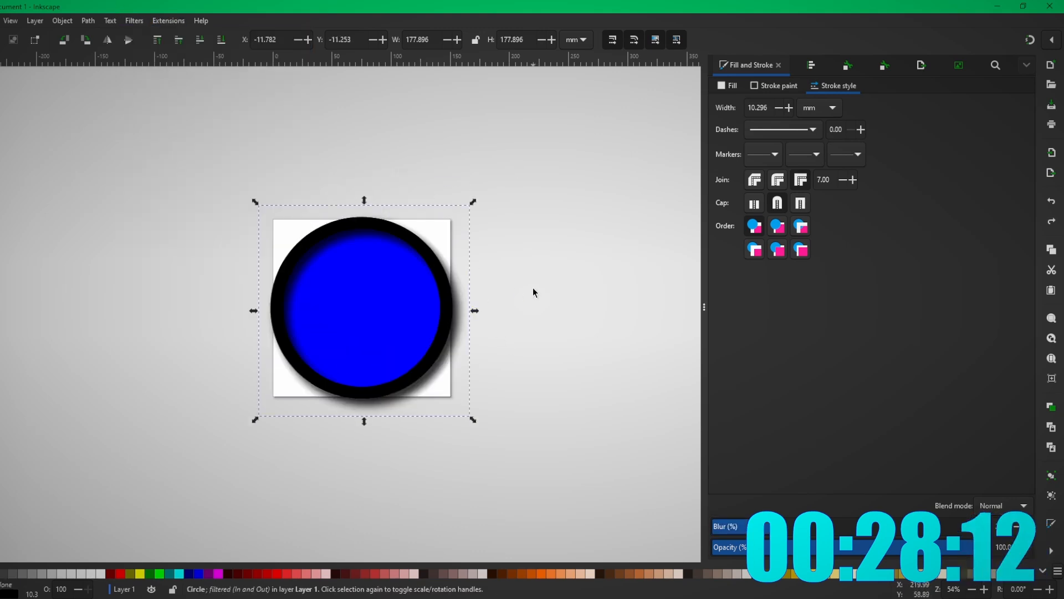
key("ctrl+z")
left_click(134, 21)
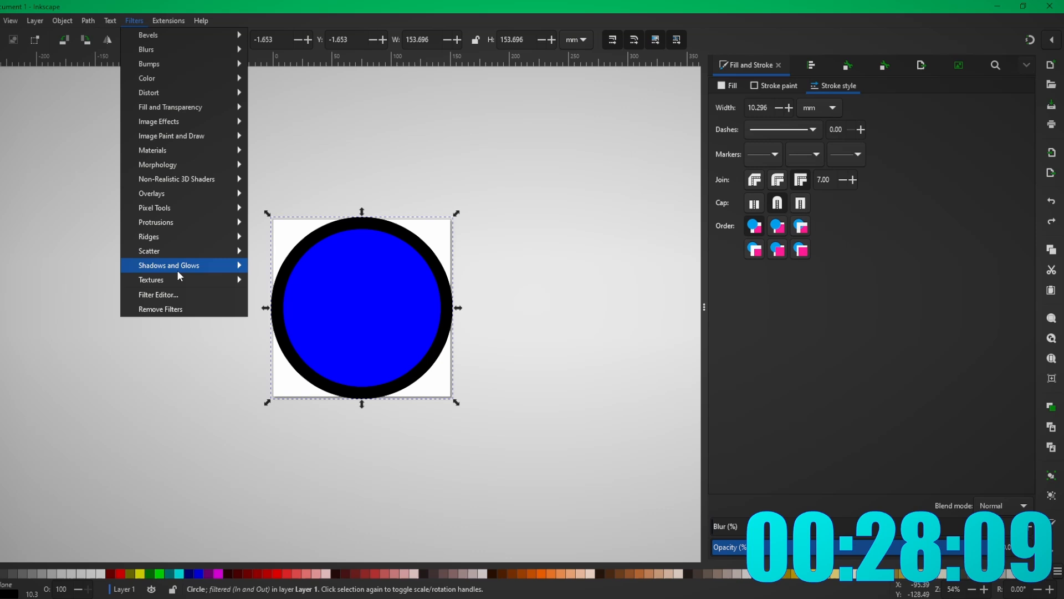
mouse_move(178, 271)
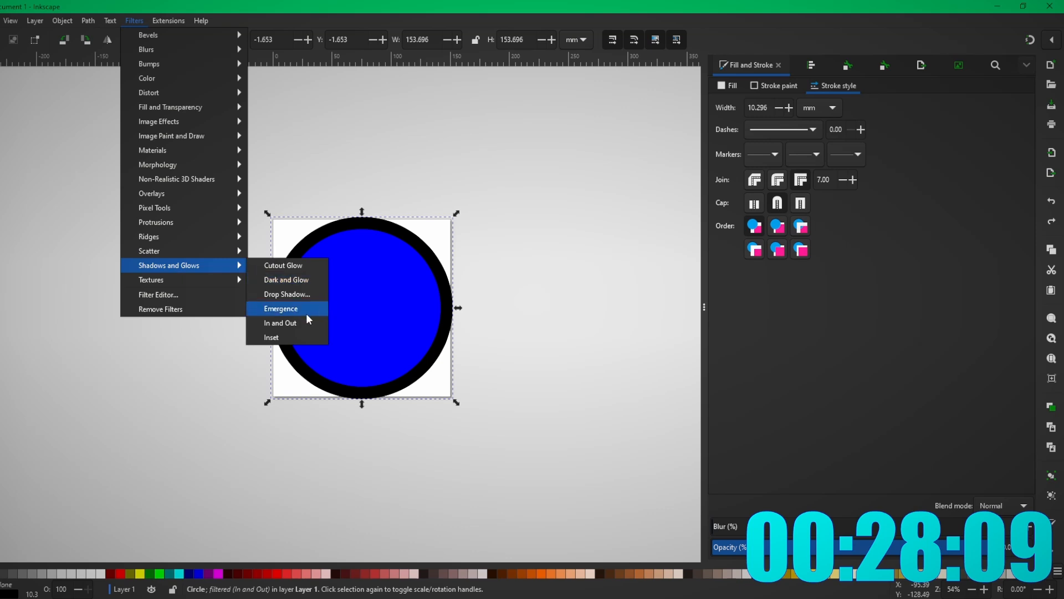
left_click(293, 335)
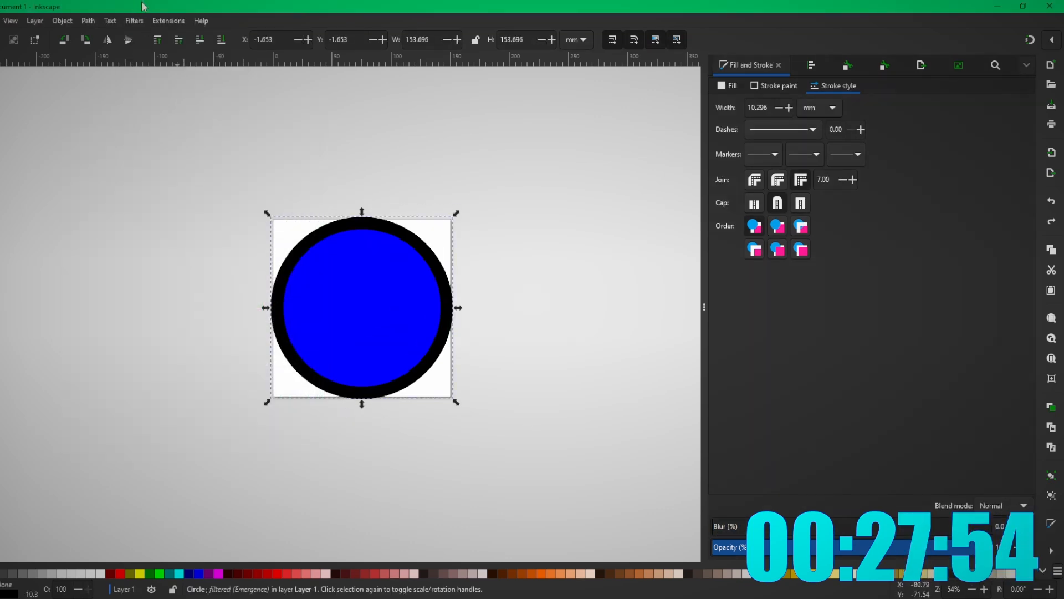
- Apply the In and Out filter to the circle and check the result
left_click(134, 21)
mouse_move(190, 265)
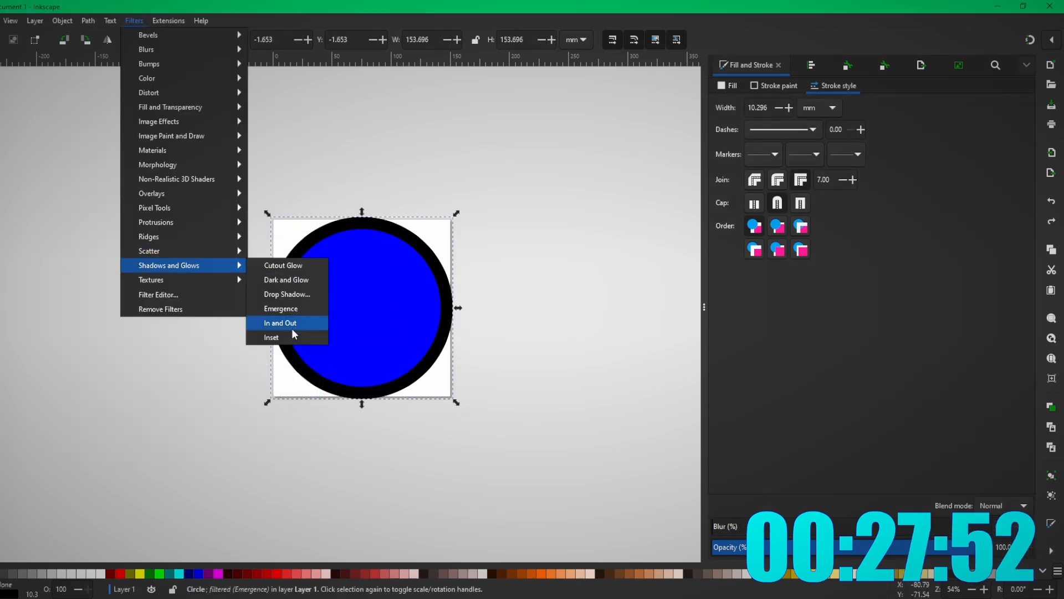
left_click(292, 328)
left_click(534, 358)
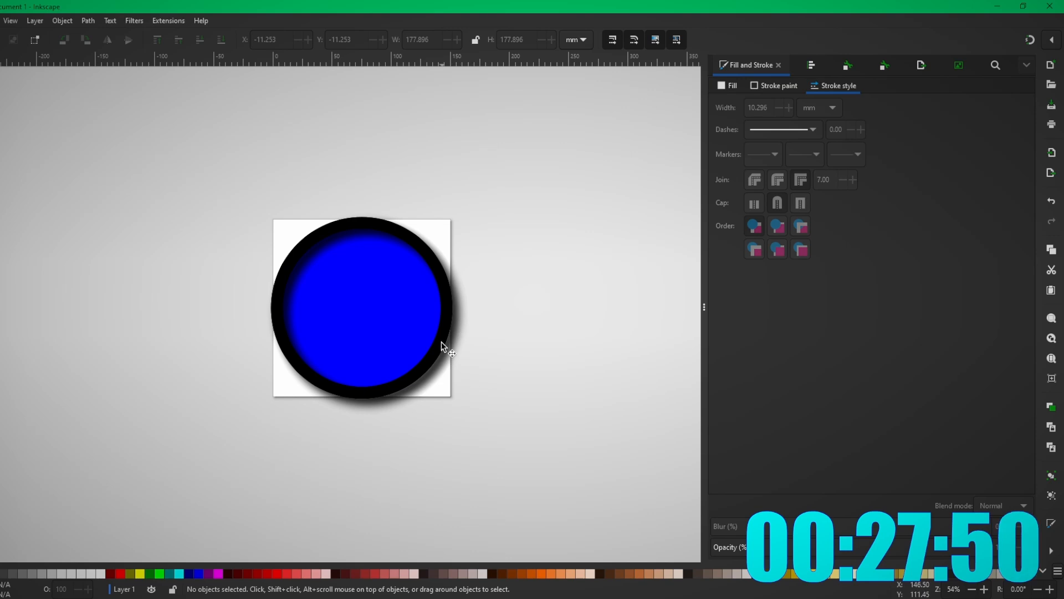
left_click(441, 342)
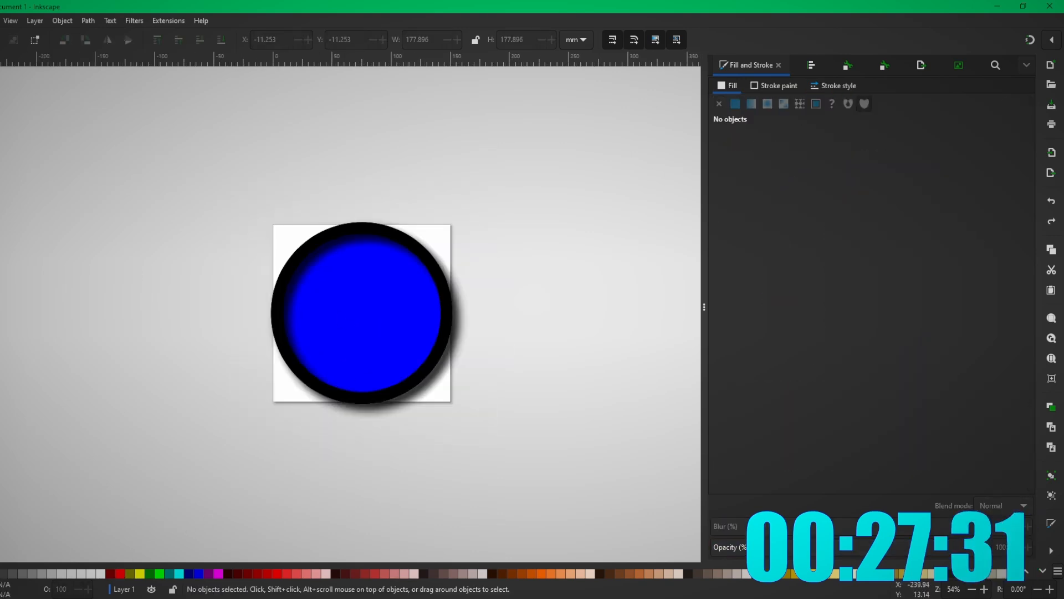
- Add the 1HC text, then scale and move it into the centre of the circle
key("t")
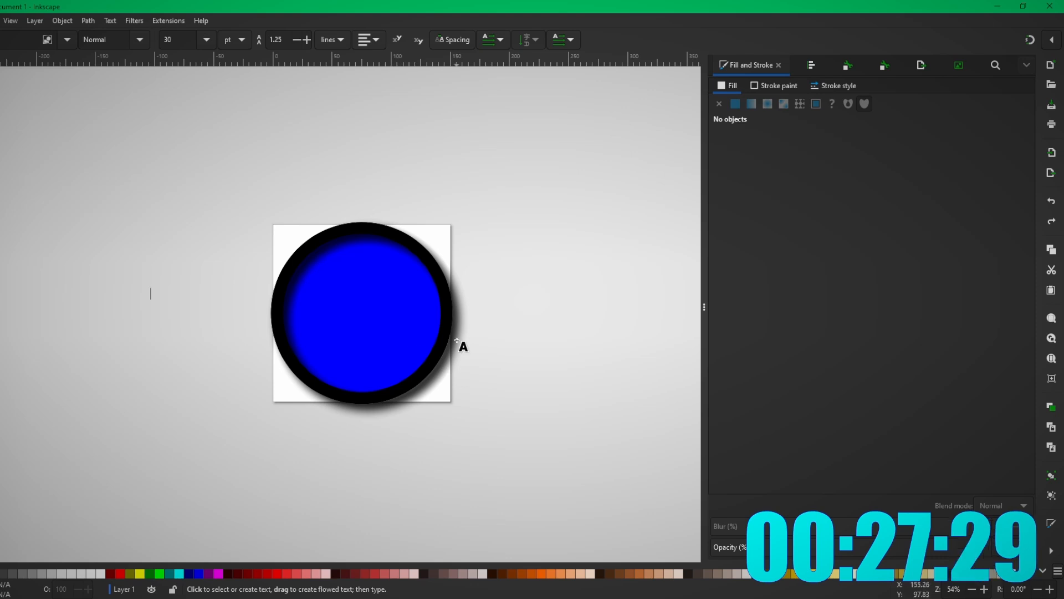
type("te")
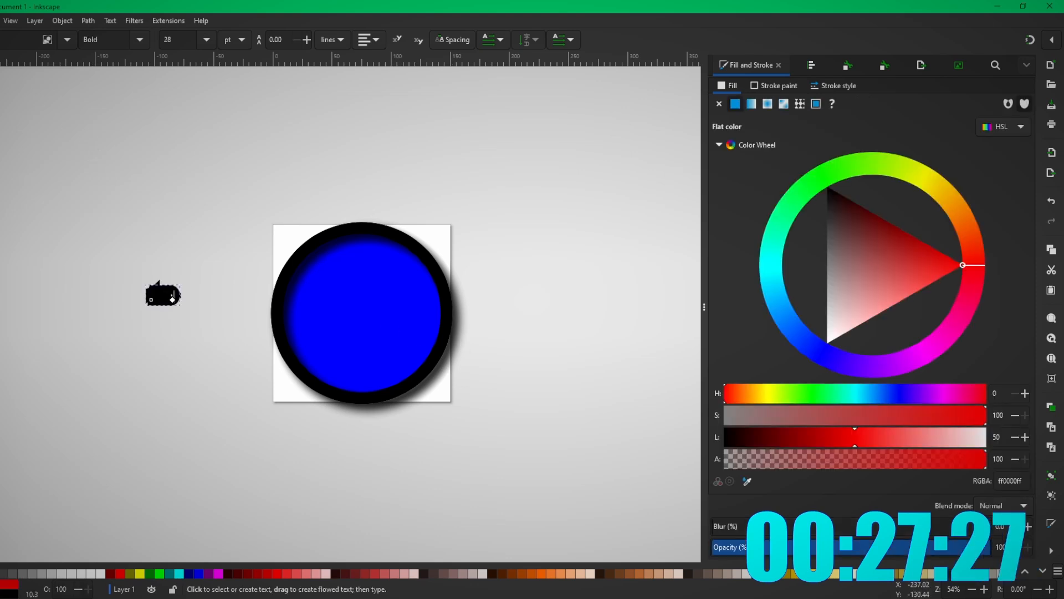
left_click(1, 65)
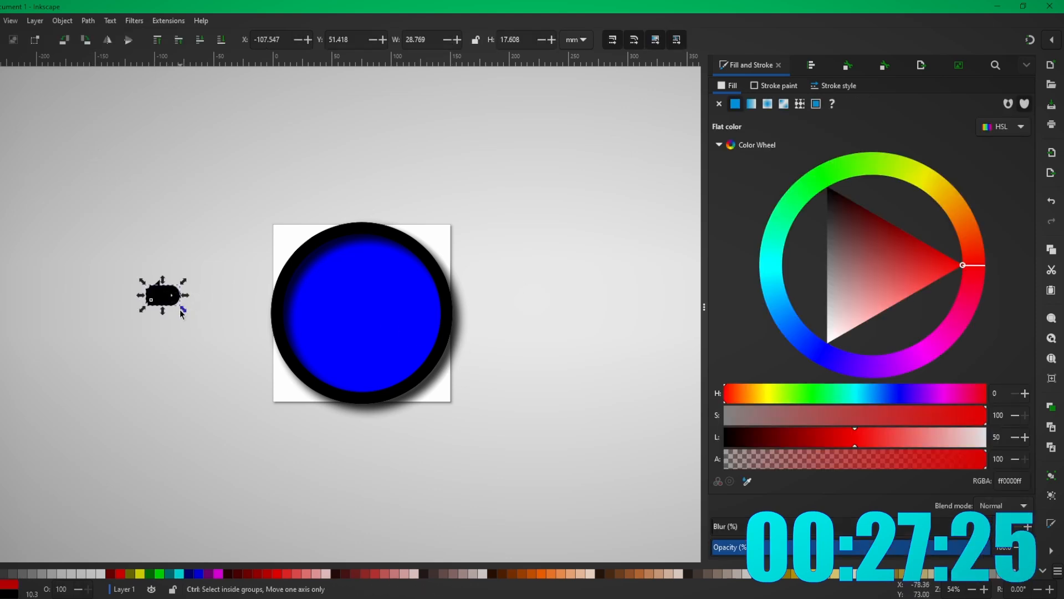
left_click_drag(183, 310, 283, 367)
left_click_drag(225, 348, 146, 363)
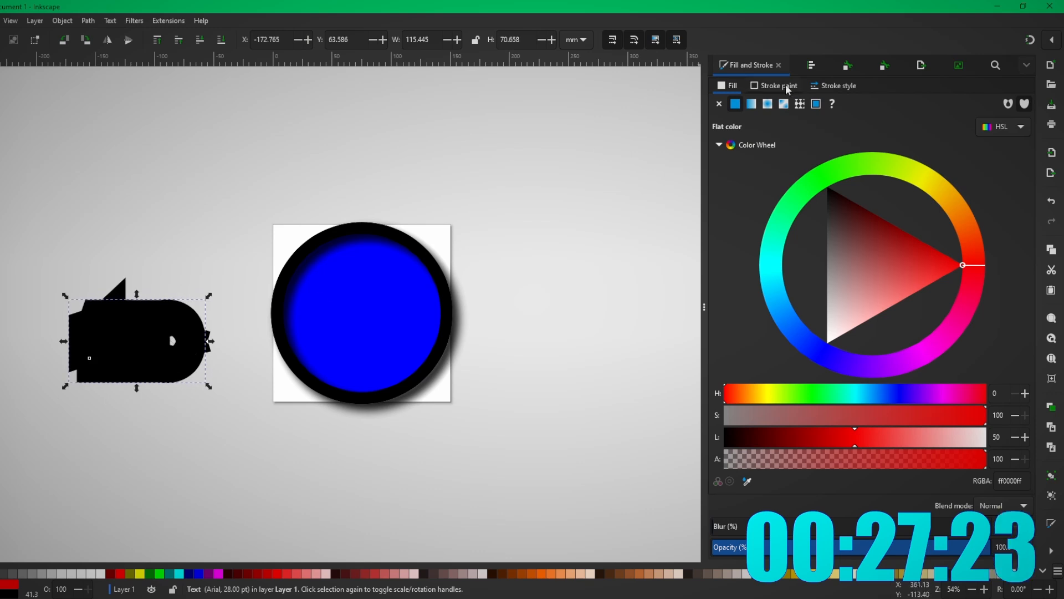
left_click(833, 86)
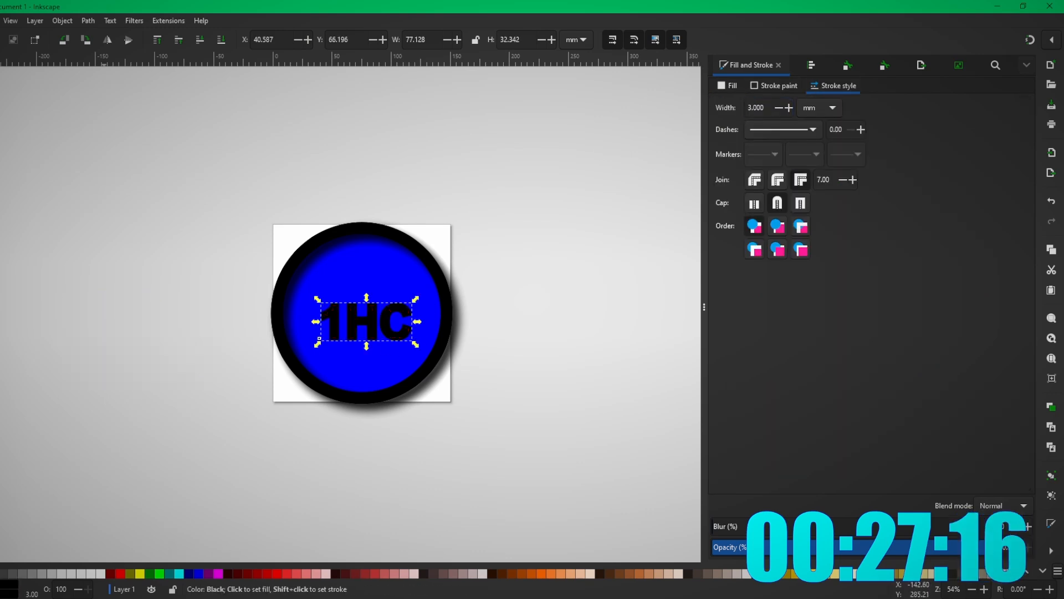
left_click_drag(416, 300, 449, 284)
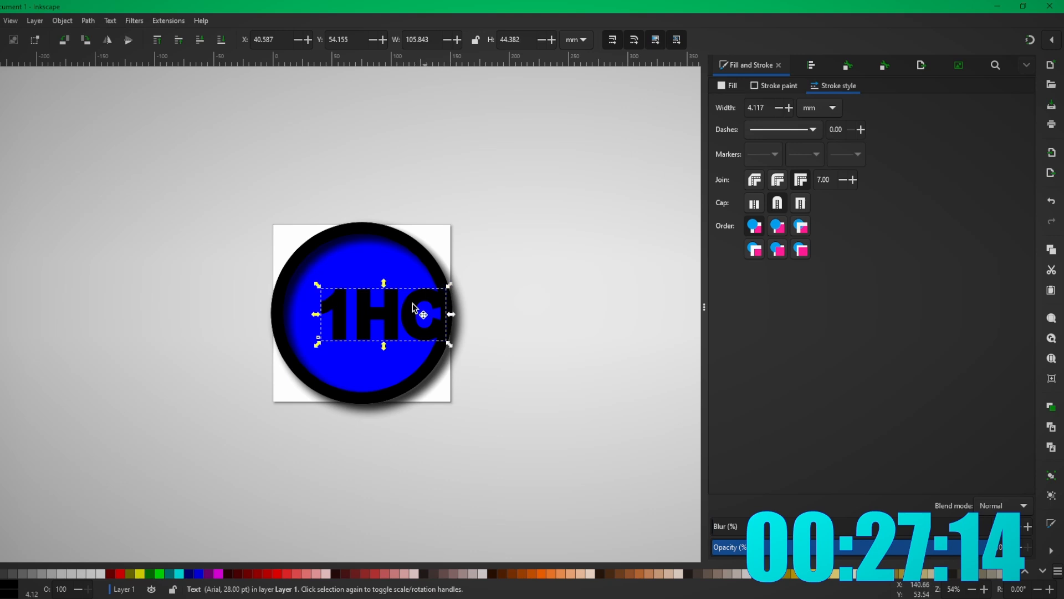
left_click_drag(396, 322, 375, 319)
- Set the 1HC text fill and give it a purple (8400ffff) outline
left_click(511, 326)
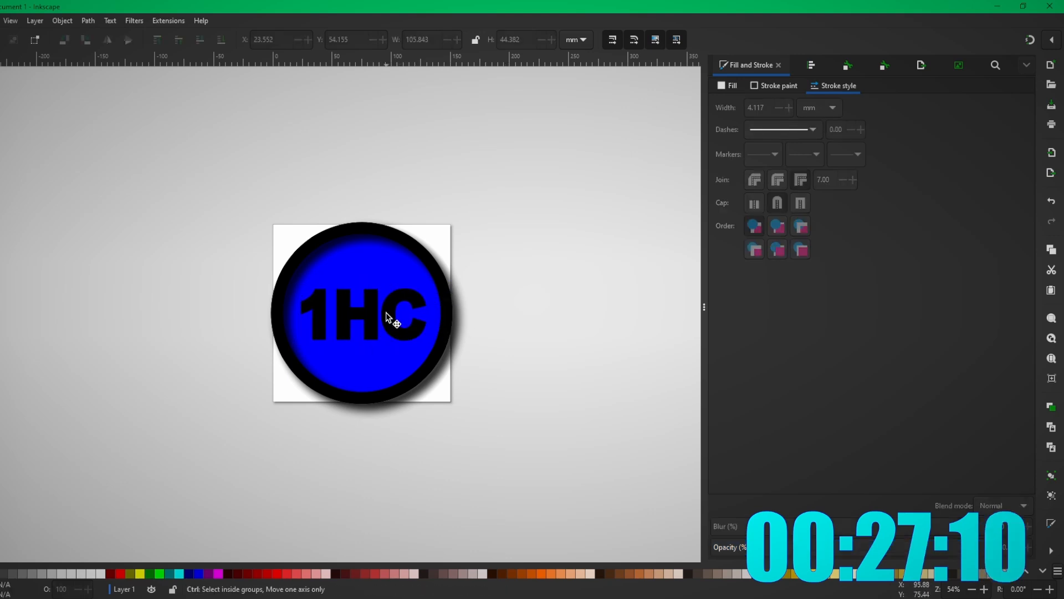
left_click(385, 311, "ctrl")
left_click(510, 325)
left_click(387, 310)
left_click(505, 381)
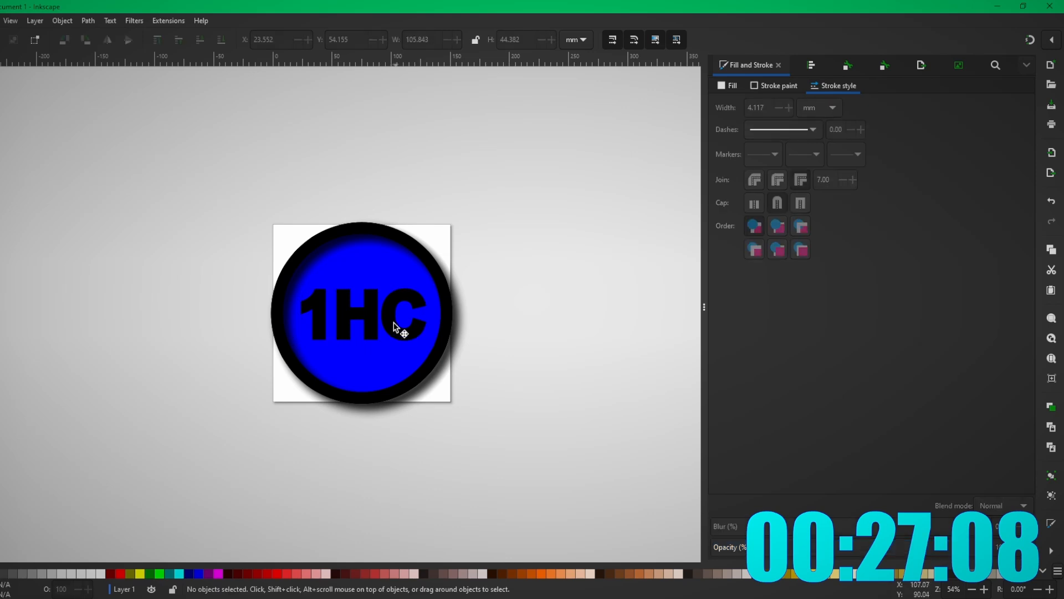
left_click(394, 323)
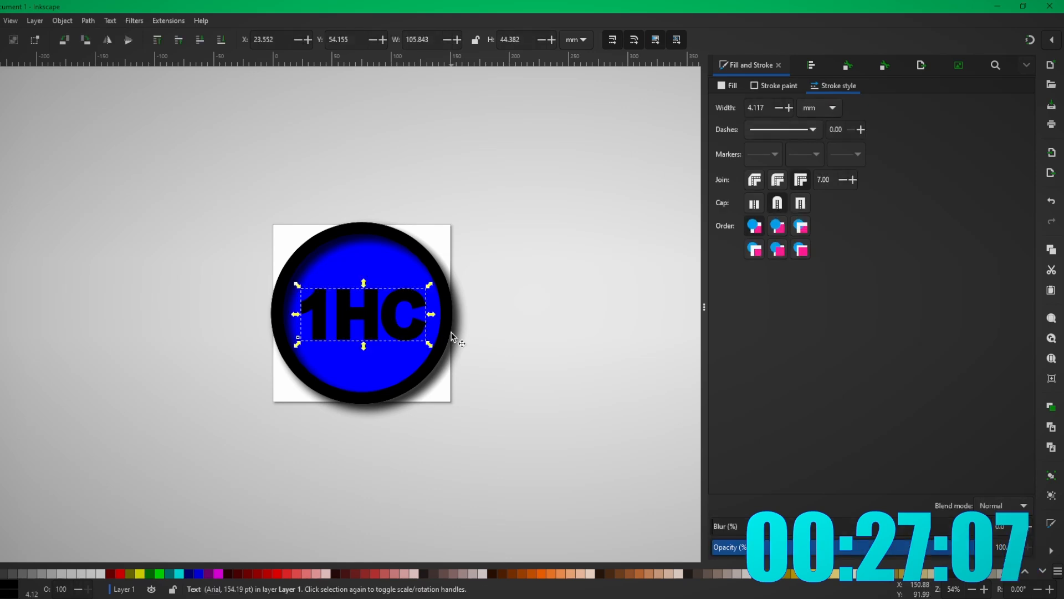
left_click(98, 573)
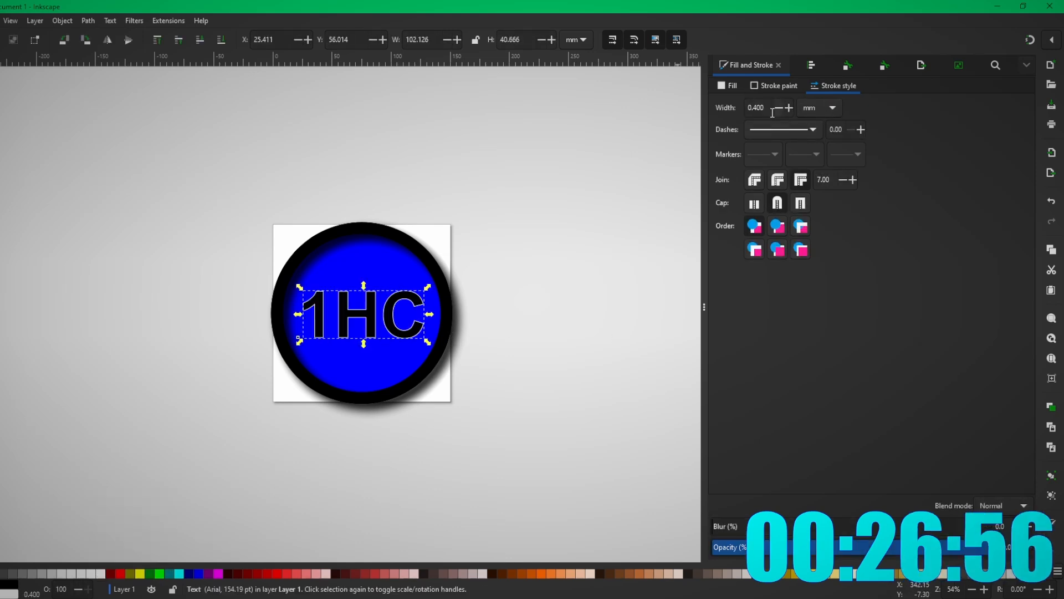
left_click(775, 86)
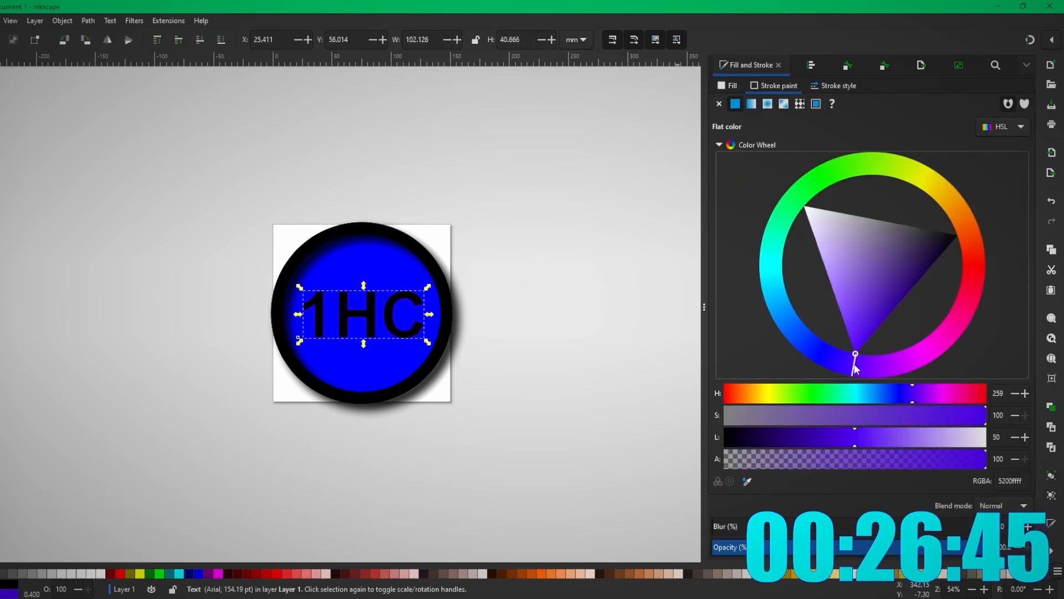
left_click_drag(857, 363, 874, 362)
left_click(669, 363)
left_click(371, 322)
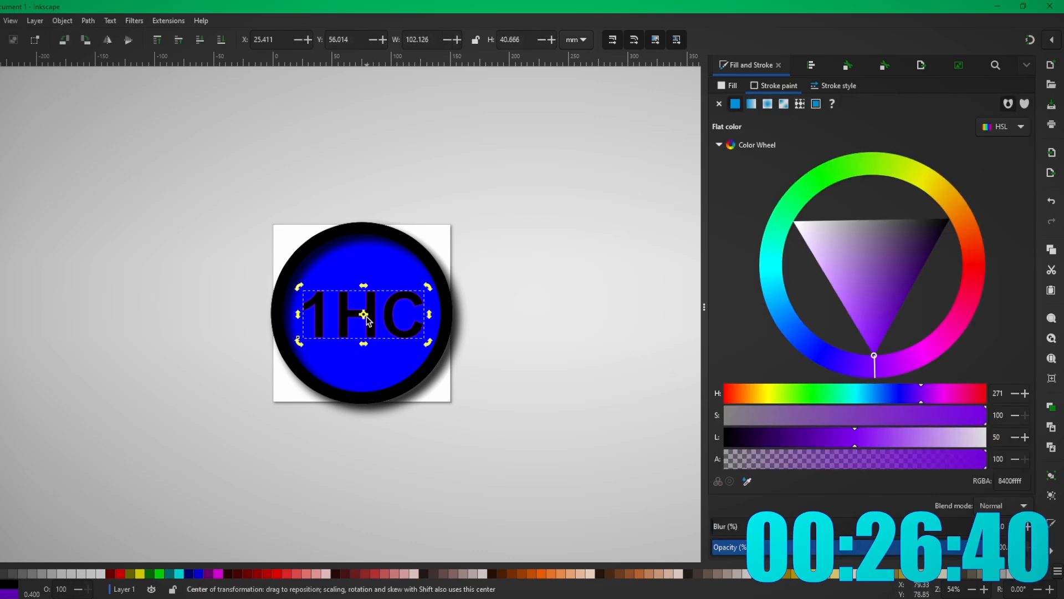
- Try several fonts on 1HC and settle on Quadron Solid
double_click(390, 315)
left_click_drag(427, 316, 359, 317)
left_click_drag(359, 317, 300, 317)
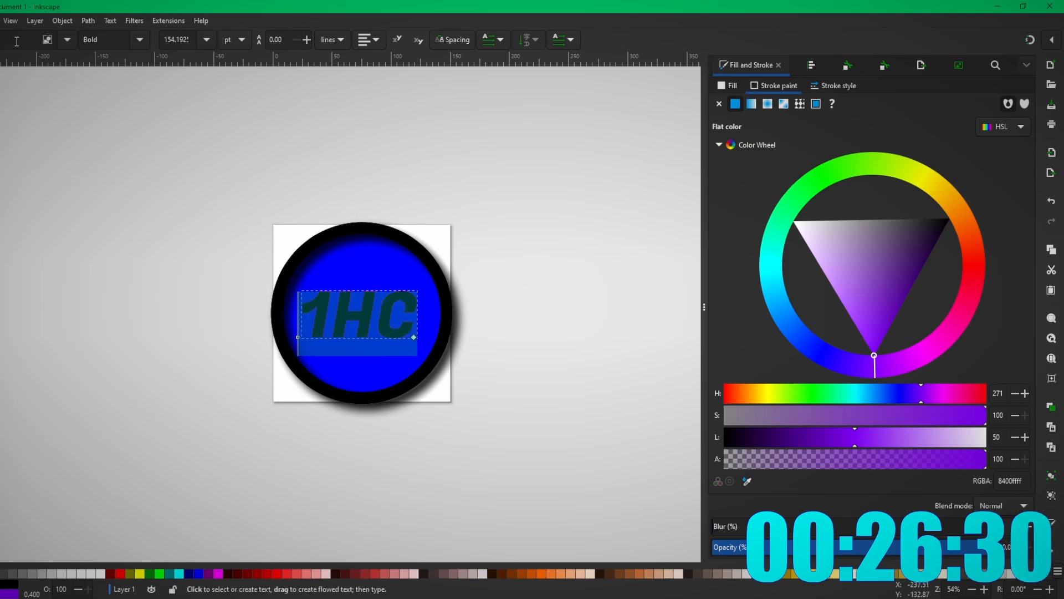
left_click(67, 43)
scroll(43, 335, "down", 5)
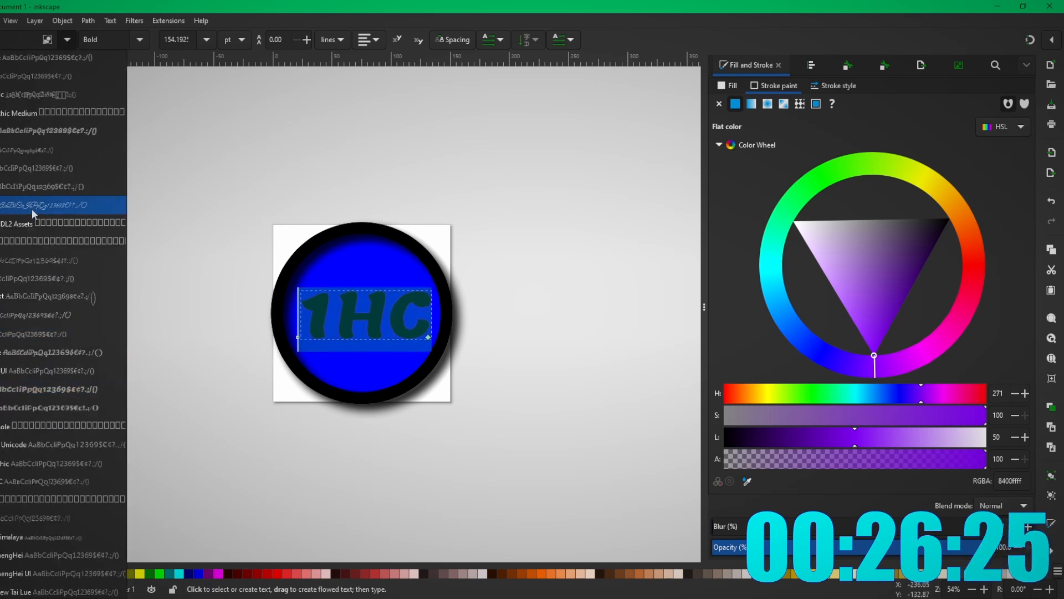
scroll(34, 214, "down", 3)
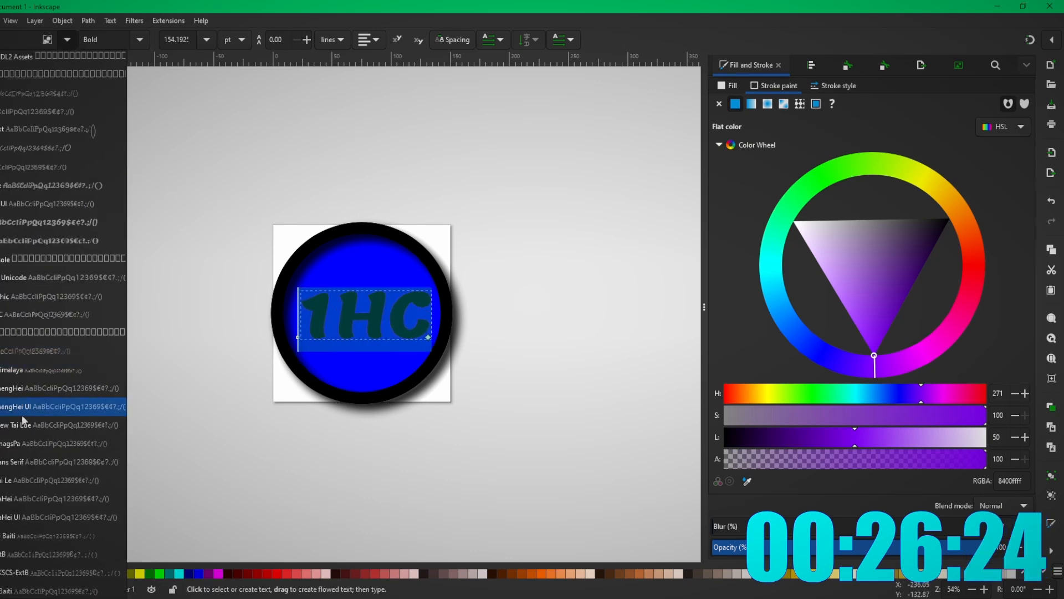
scroll(36, 238, "down", 7)
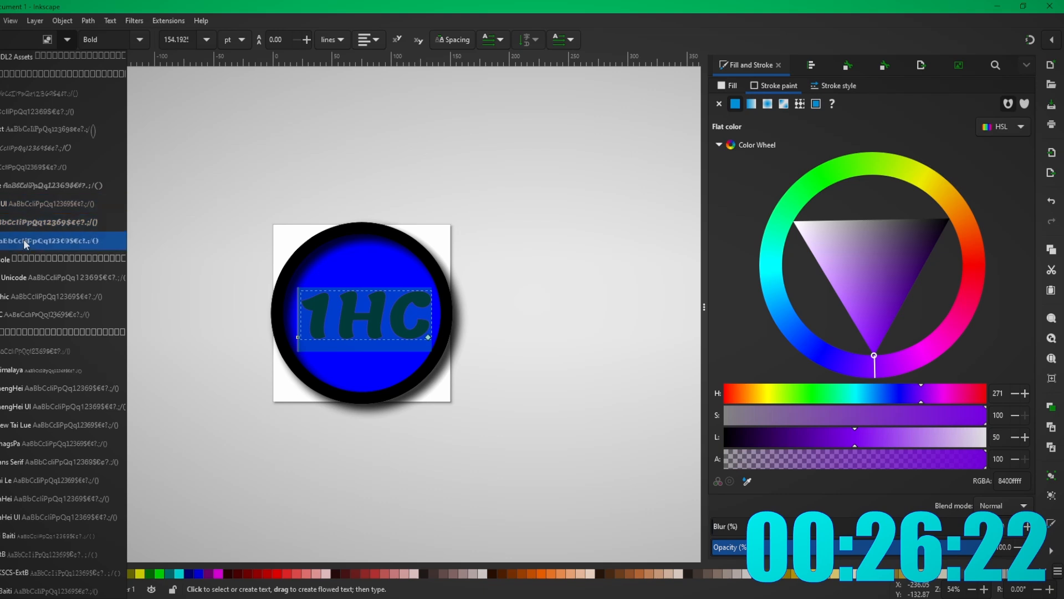
left_click(37, 440)
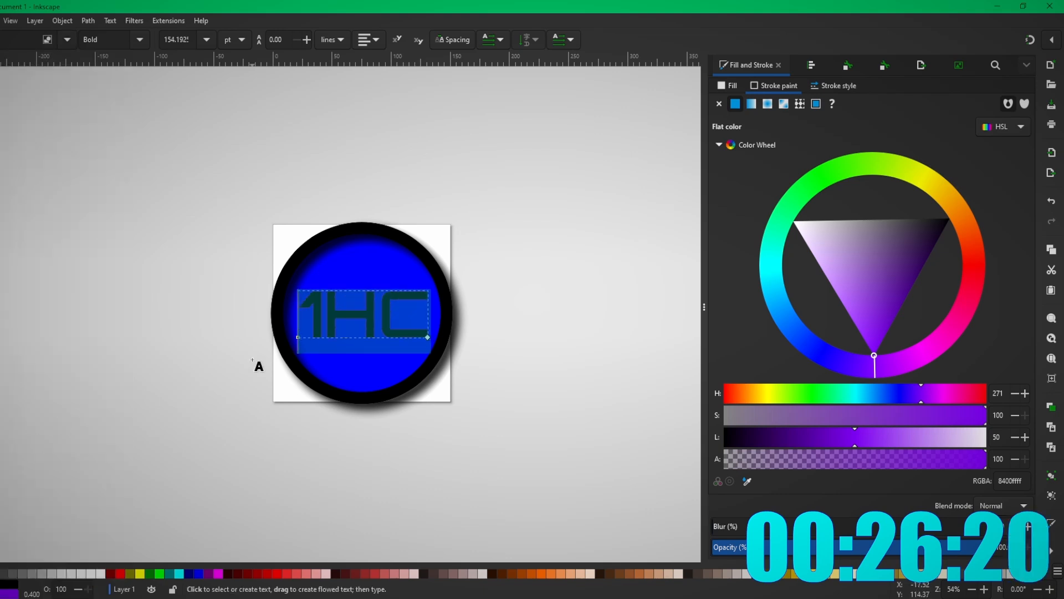
left_click(67, 40)
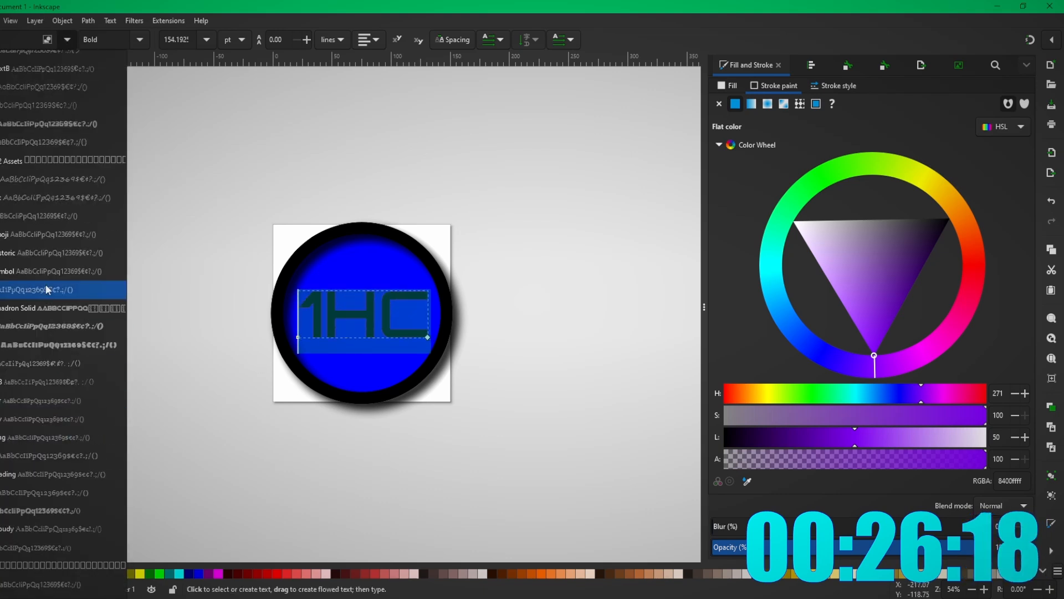
left_click(40, 341)
left_click(67, 40)
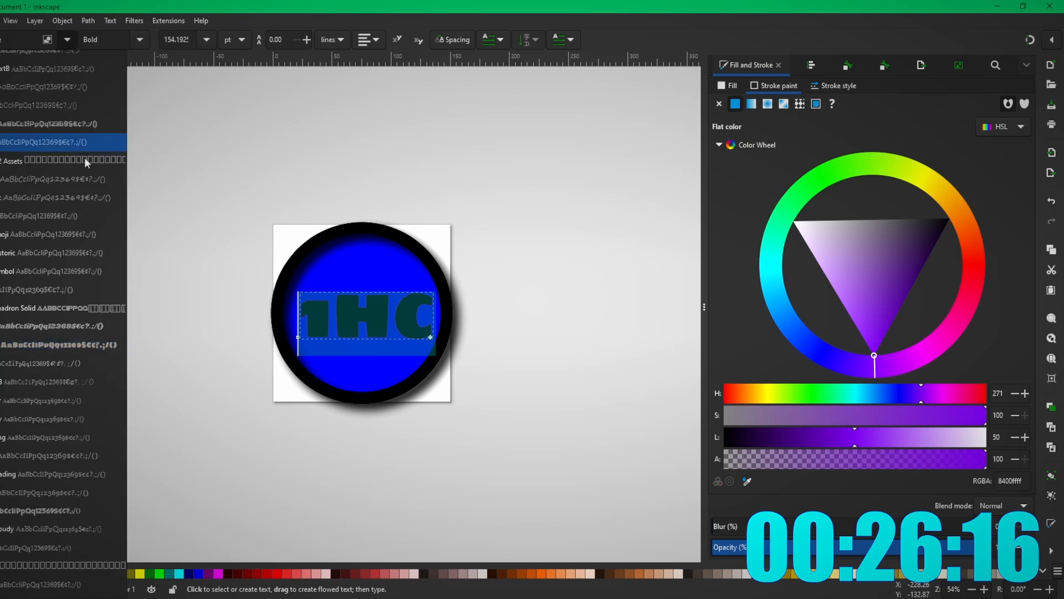
left_click(62, 318)
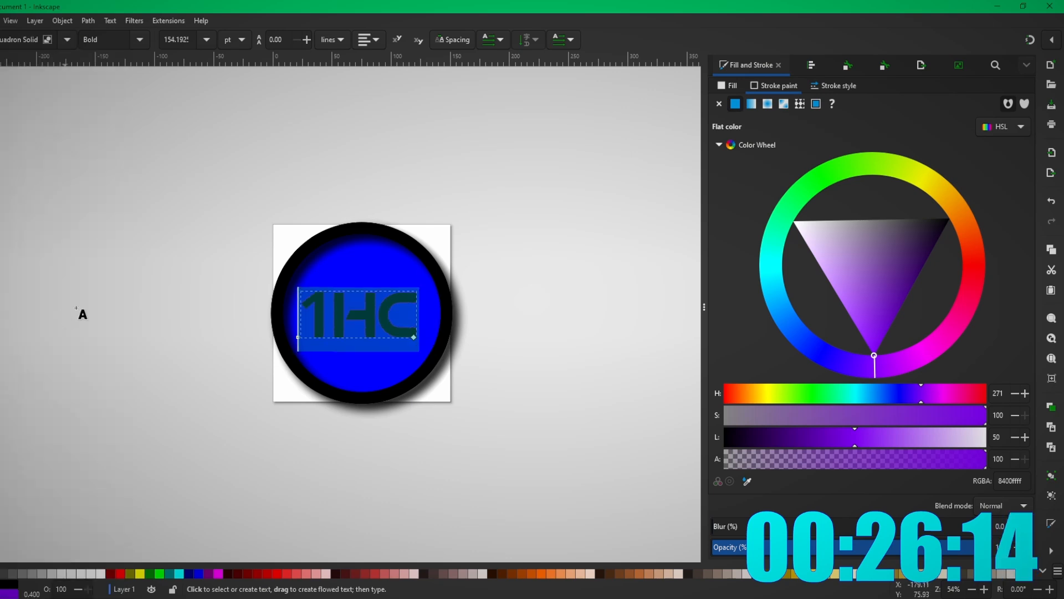
key("F1")
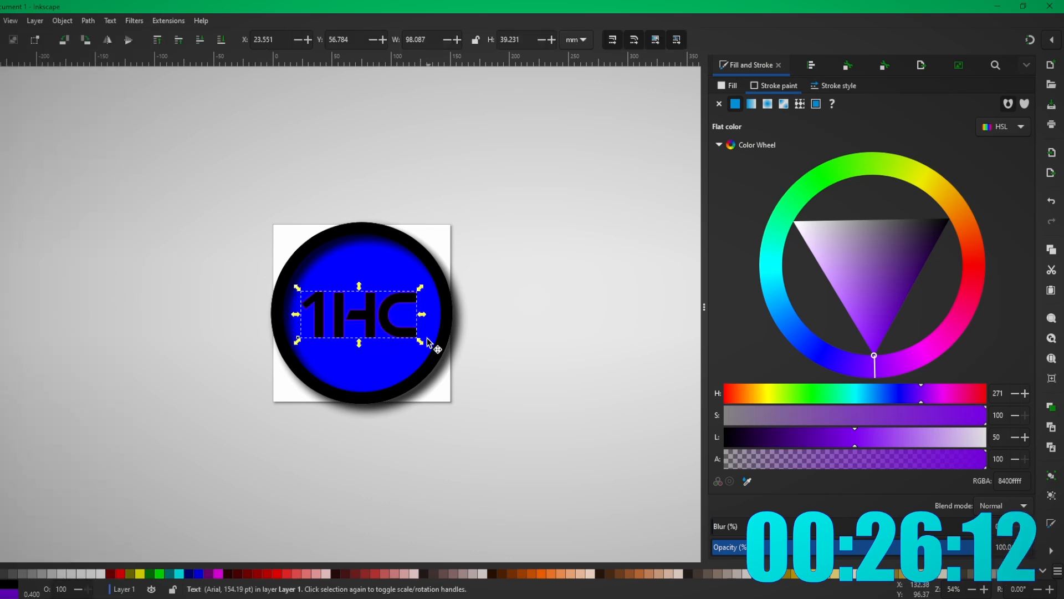
- Enlarge the 1HC text slightly and apply the Dark and Glow filter
left_click_drag(427, 339, 434, 357)
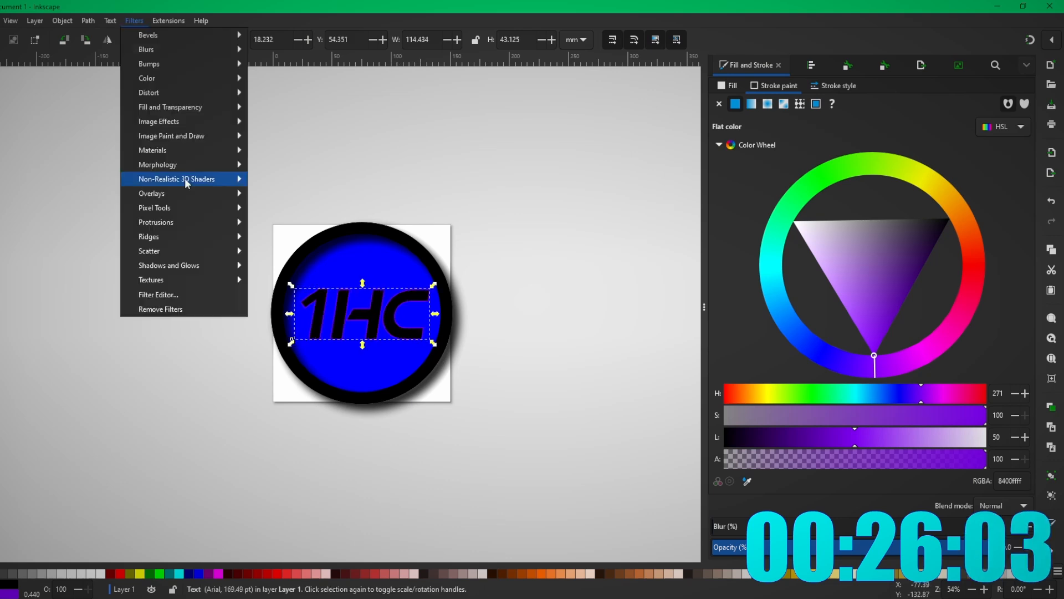
mouse_move(227, 272)
left_click(286, 280)
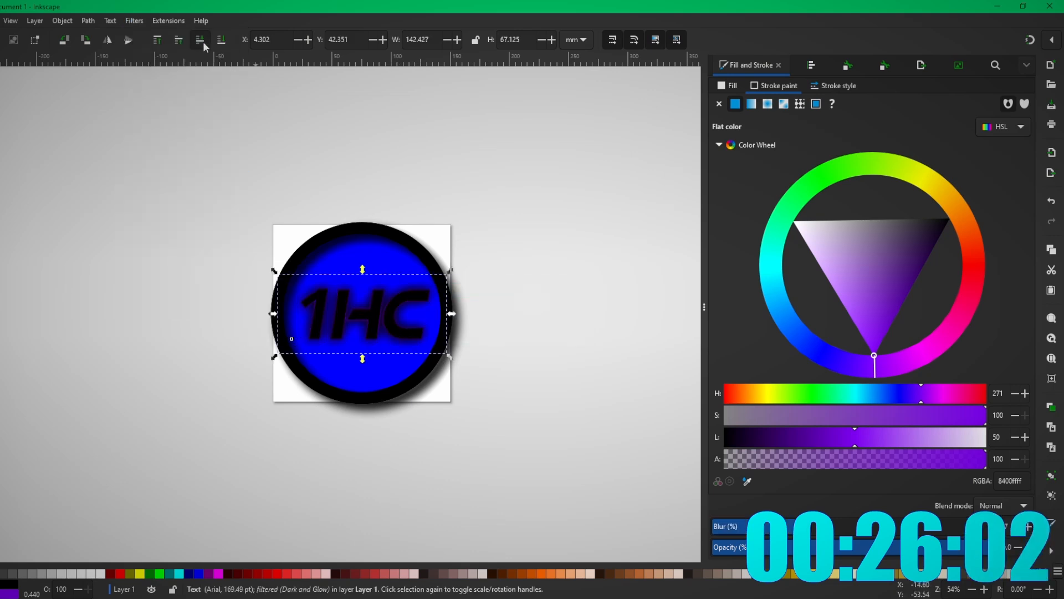
left_click(482, 280)
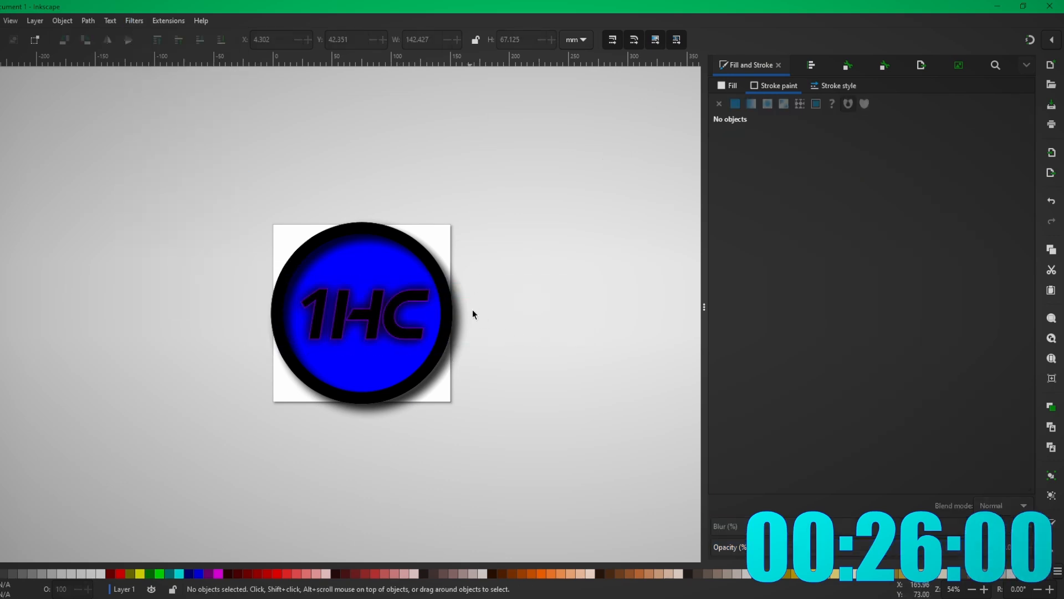
- Drag the circle's gradient end handle up-left so blue fades diagonally to purple
left_click(452, 292)
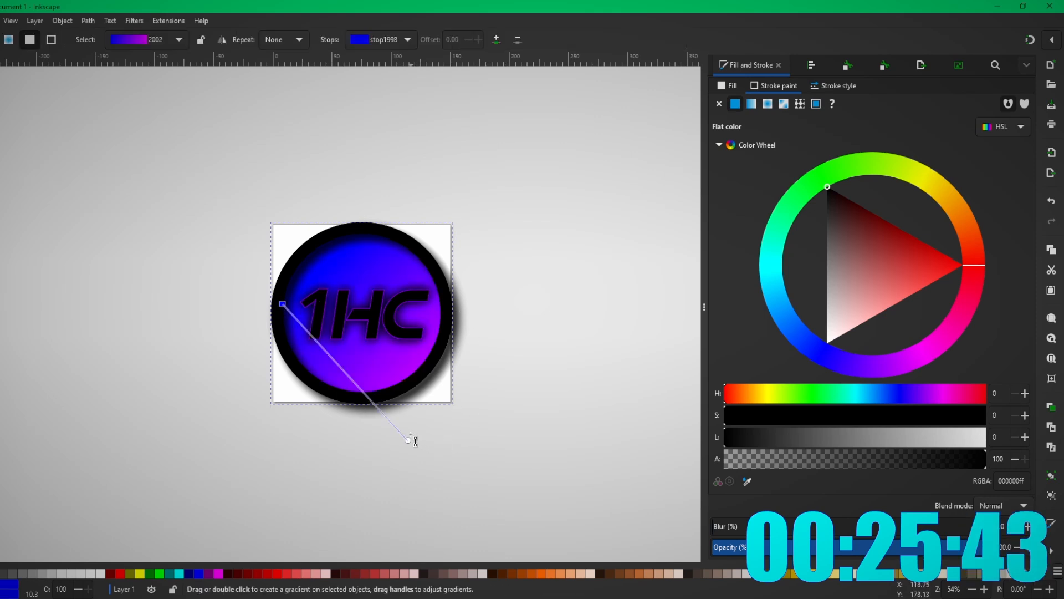
left_click_drag(414, 416, 408, 421)
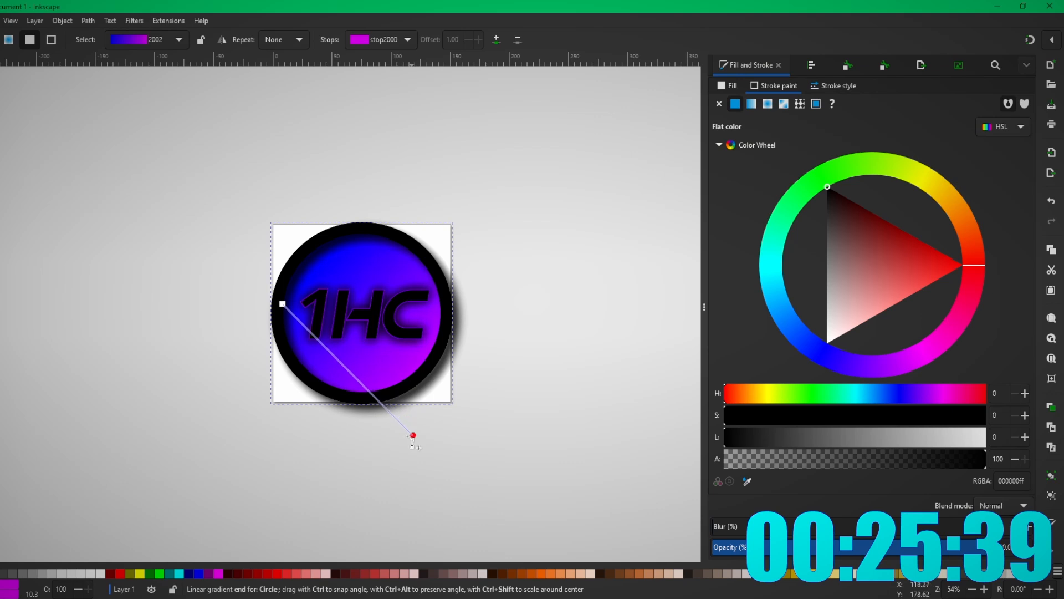
left_click_drag(413, 436, 388, 422)
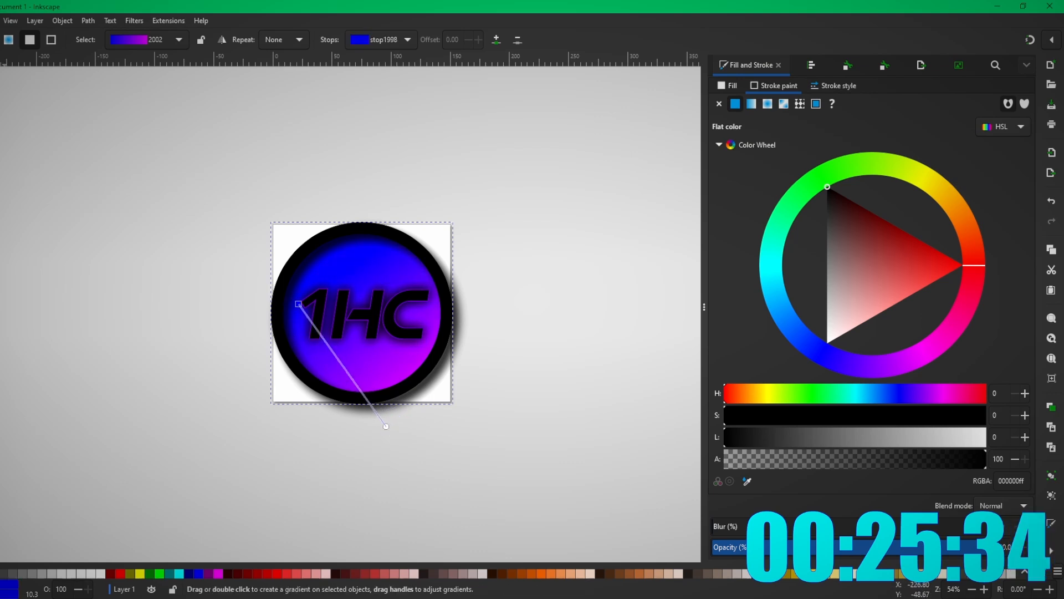
key("s")
left_click(141, 222)
left_click(376, 305)
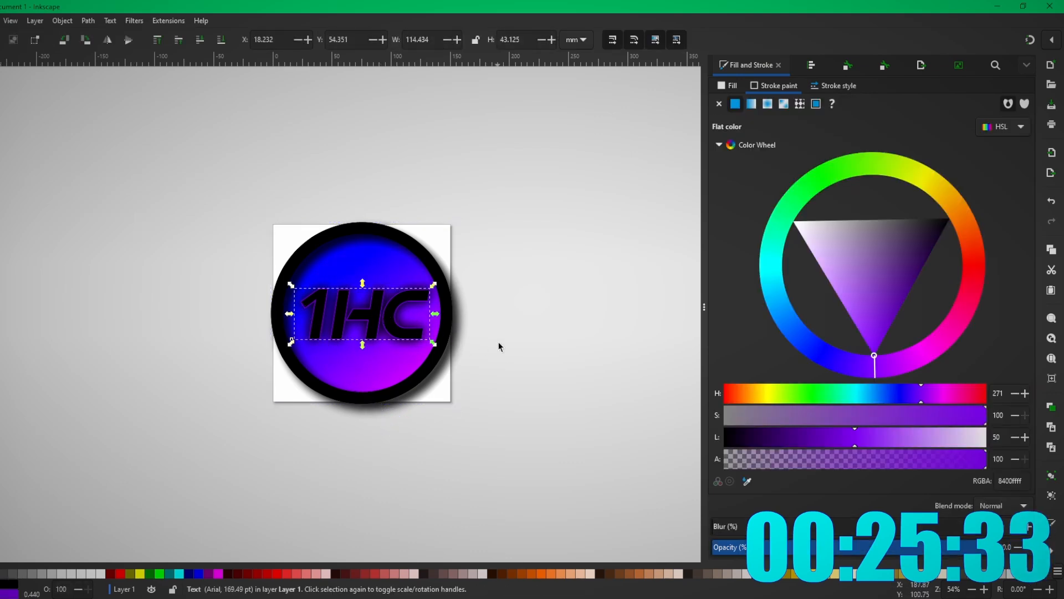
left_click(498, 342)
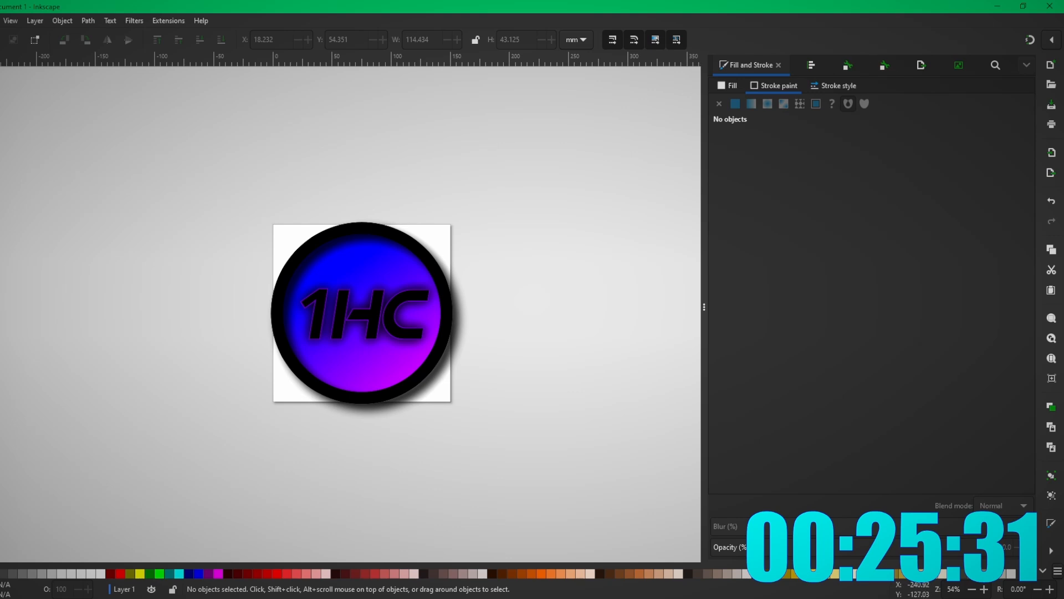
left_click(0, 21)
- Open the Export settings for the 567 × 567 px logo page and select the logo group
left_click(5, 194)
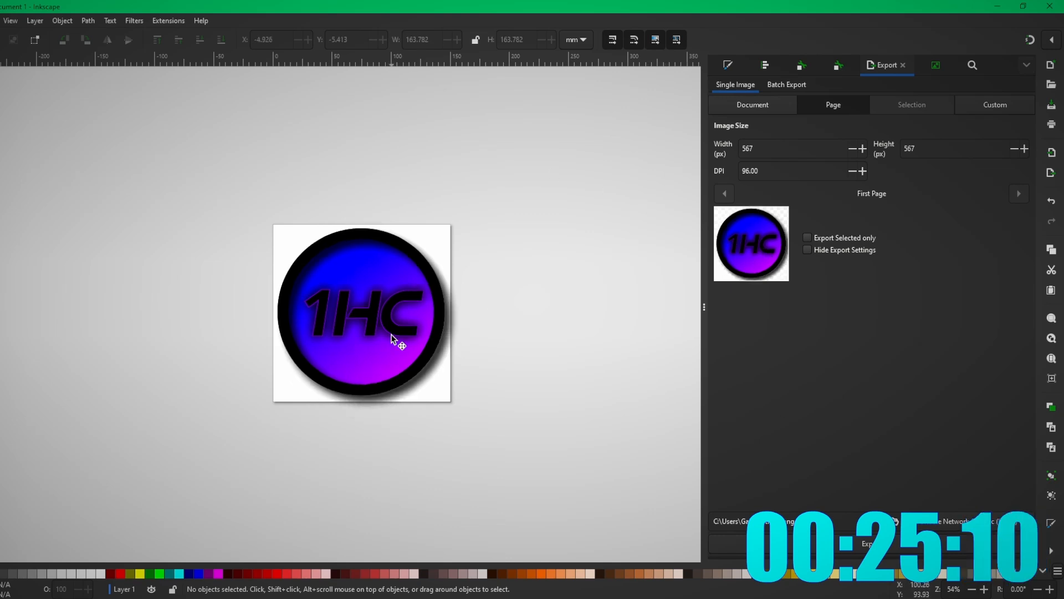
left_click(397, 340)
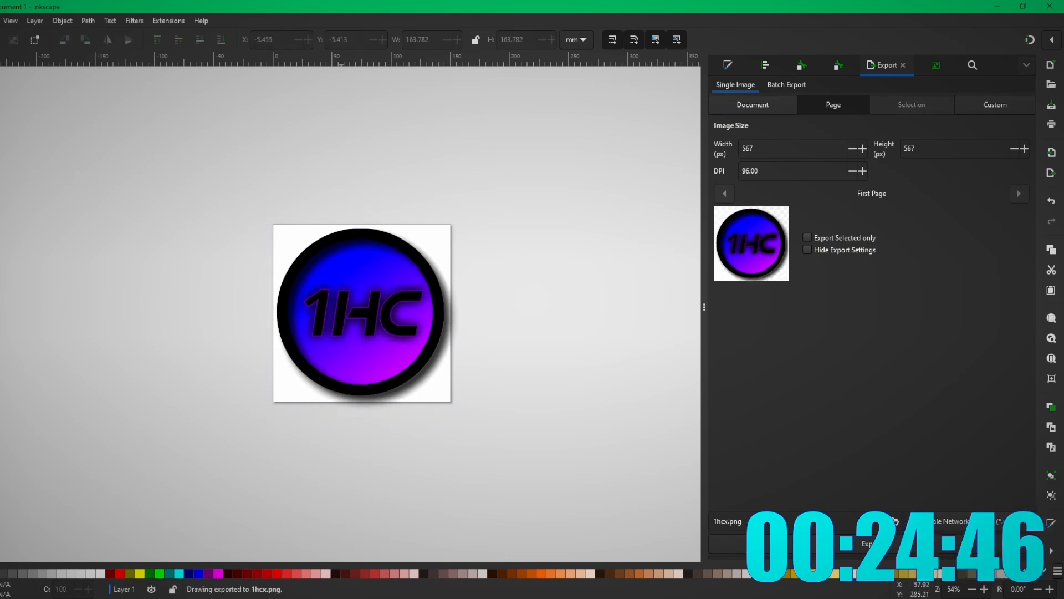
key("alt+Tab")
- Save the new icon in the 1 Hour Challenge Server Settings, then open #announcements
left_click(56, 26)
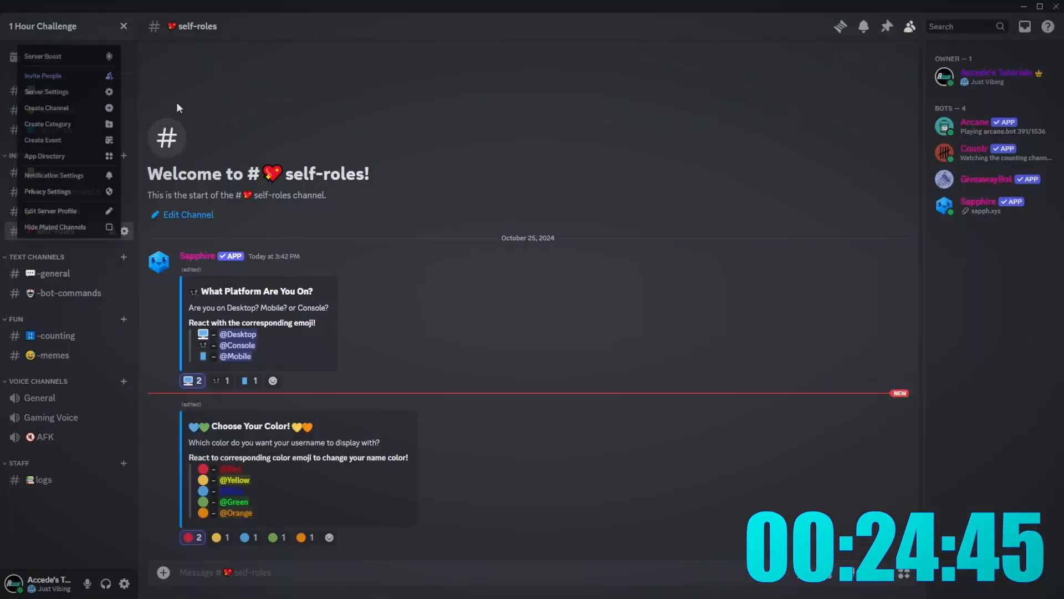
left_click(47, 91)
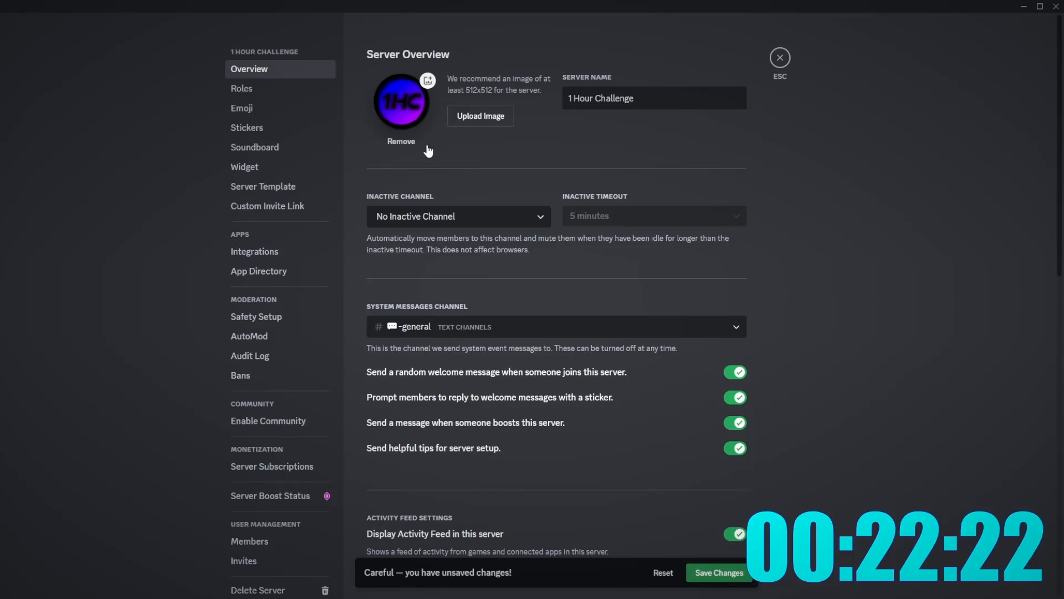
left_click(780, 57)
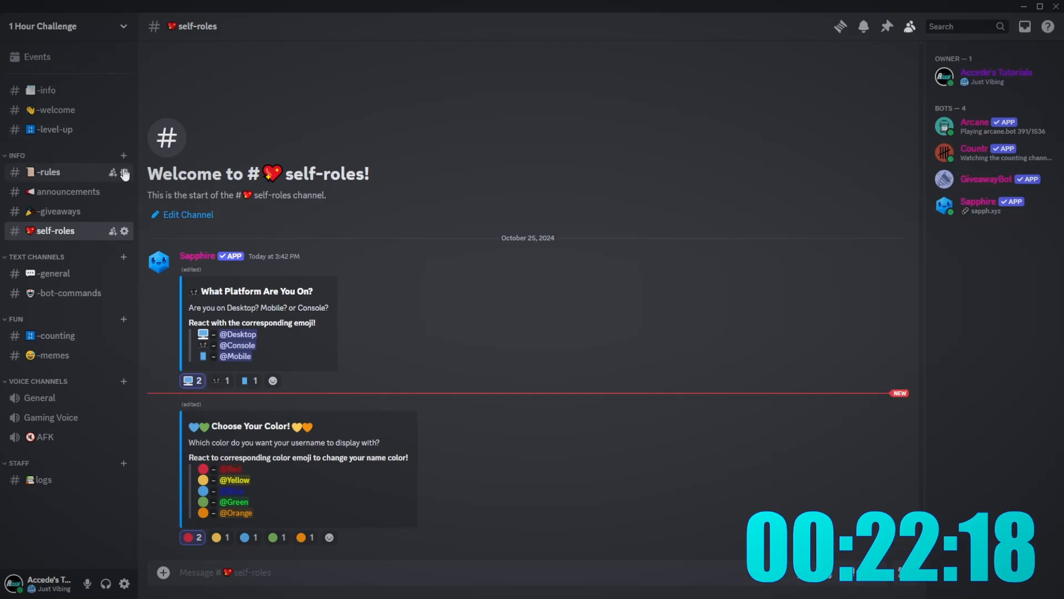
left_click(59, 188)
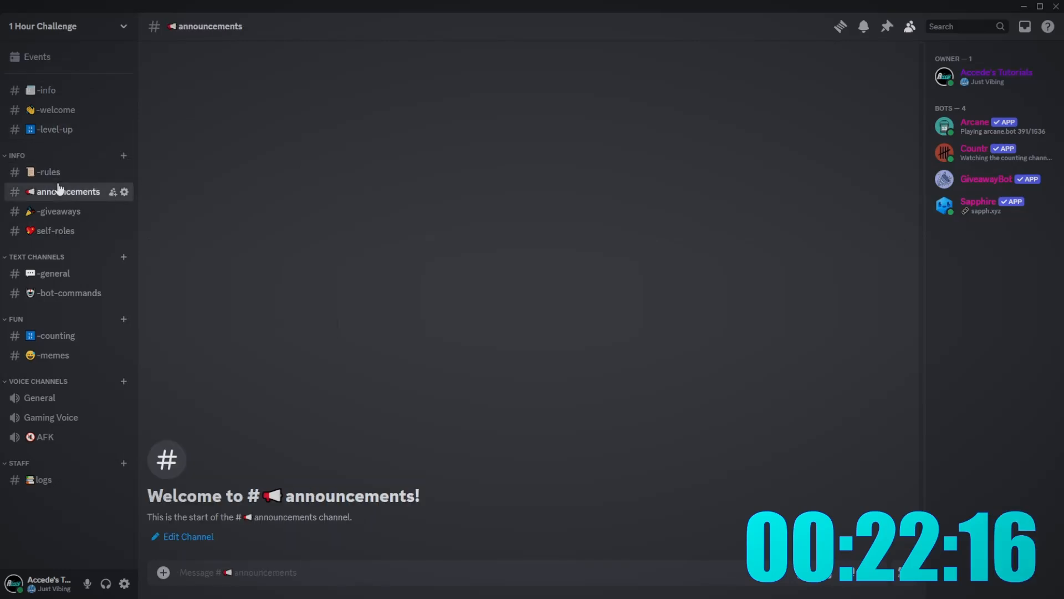
left_click(317, 595)
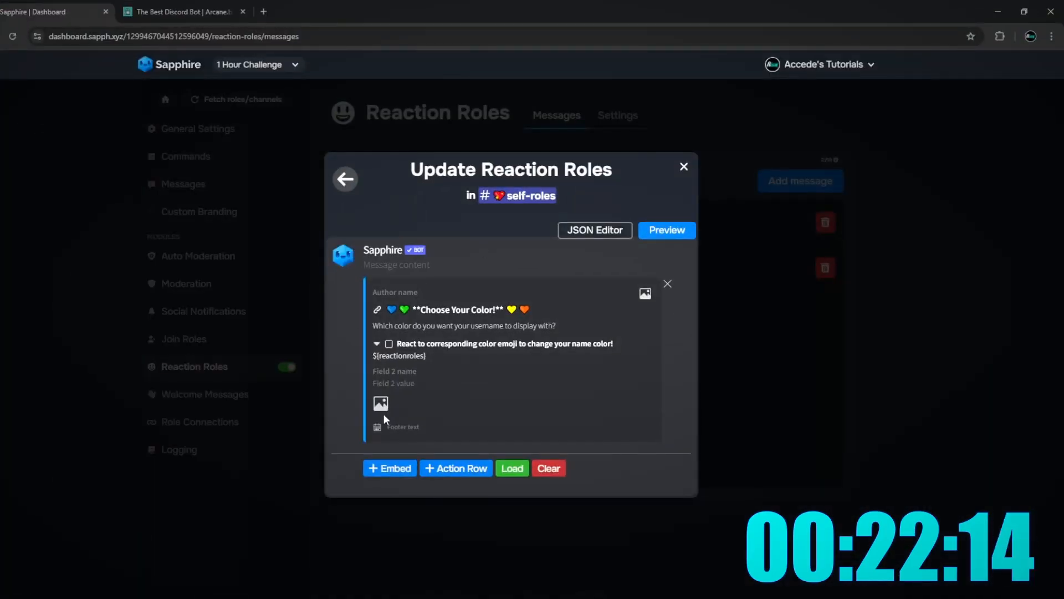
- Move the whole 1HC logo group off the page to the left
left_click(646, 596)
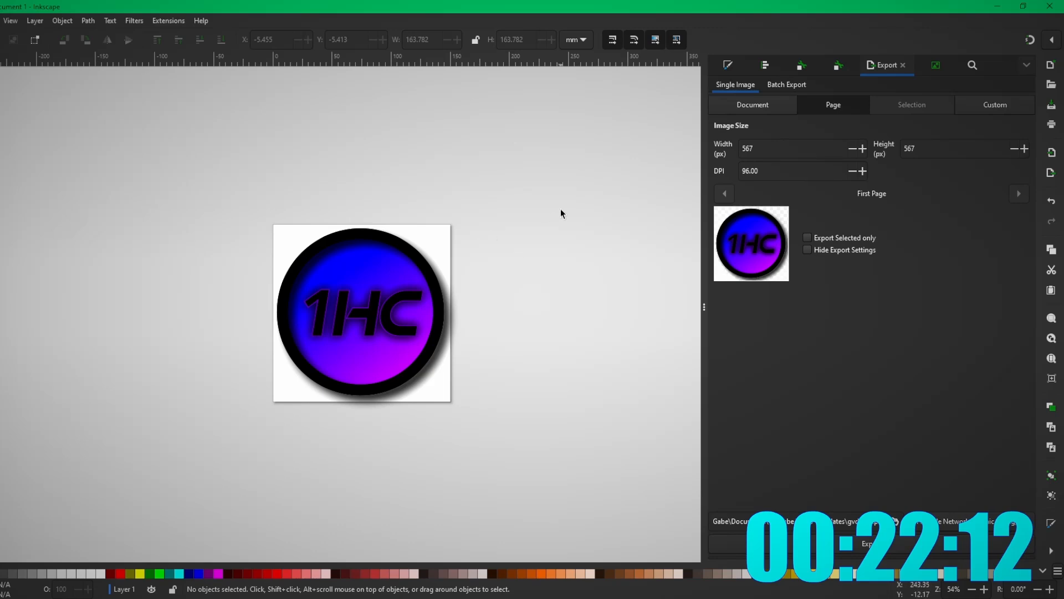
left_click_drag(193, 181, 530, 456)
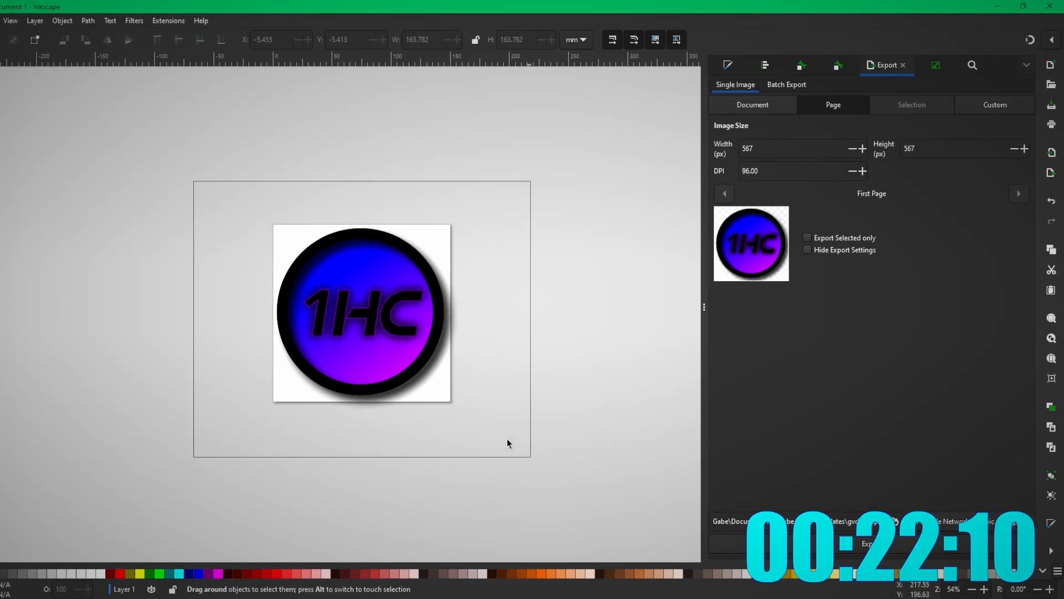
double_click(382, 317)
left_click_drag(318, 329, 92, 310)
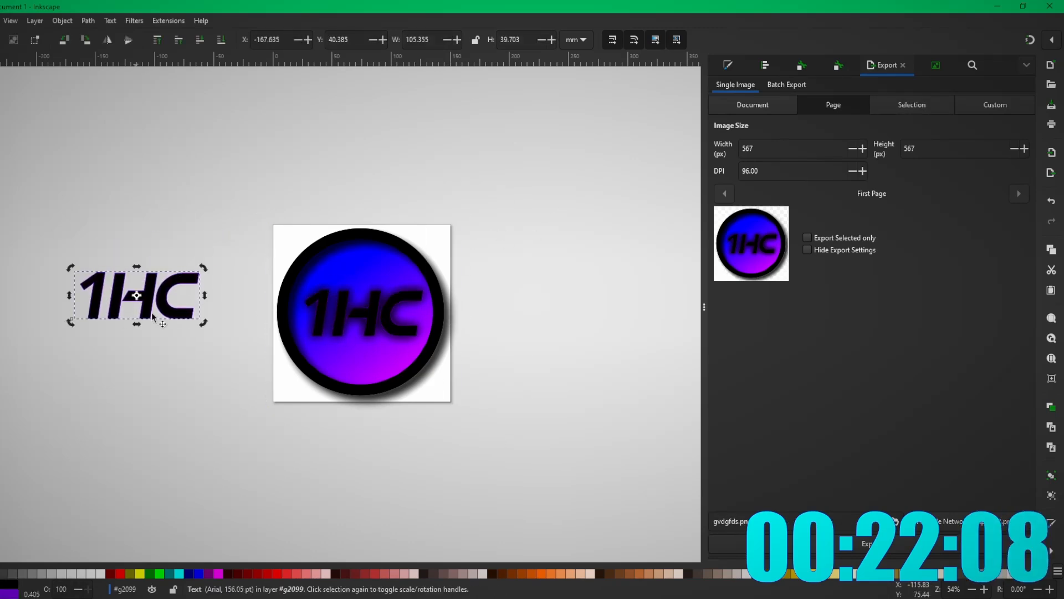
key("ctrl+z")
left_click(158, 234)
left_click_drag(191, 198, 526, 456)
left_click_drag(349, 280, 27, 200)
left_click(368, 309)
- Widen the page to 250 mm in Document Properties and switch to the Text tool
left_click(0, 21)
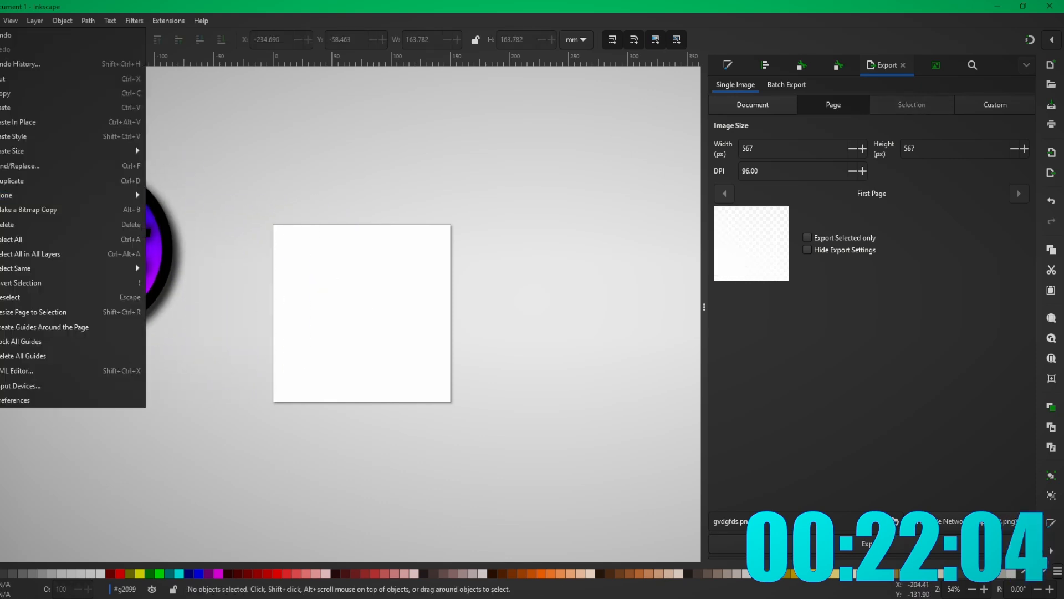
mouse_move(0, 21)
left_click(7, 237)
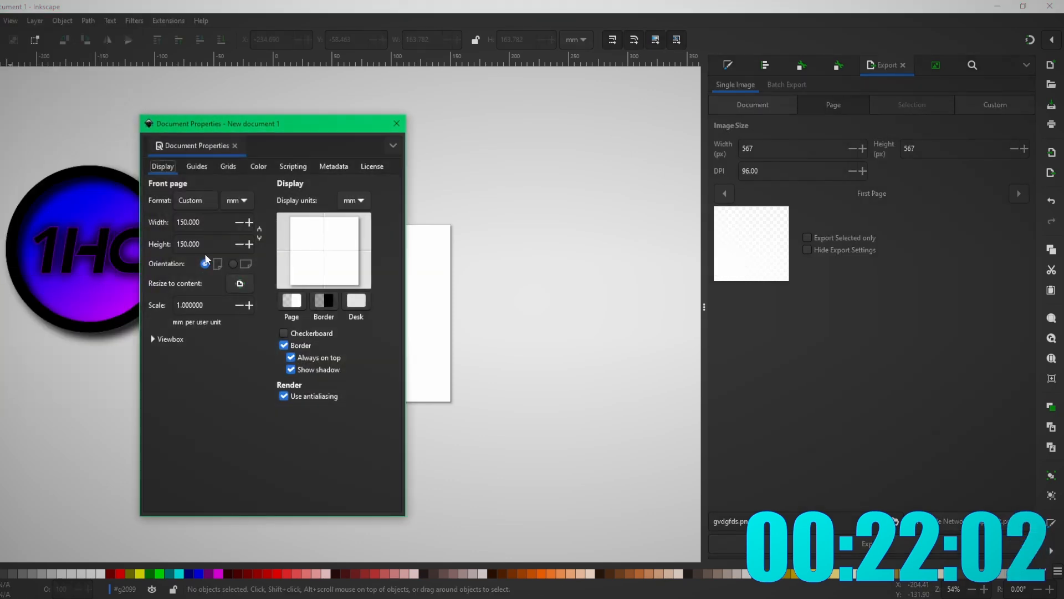
left_click_drag(208, 224, 131, 219)
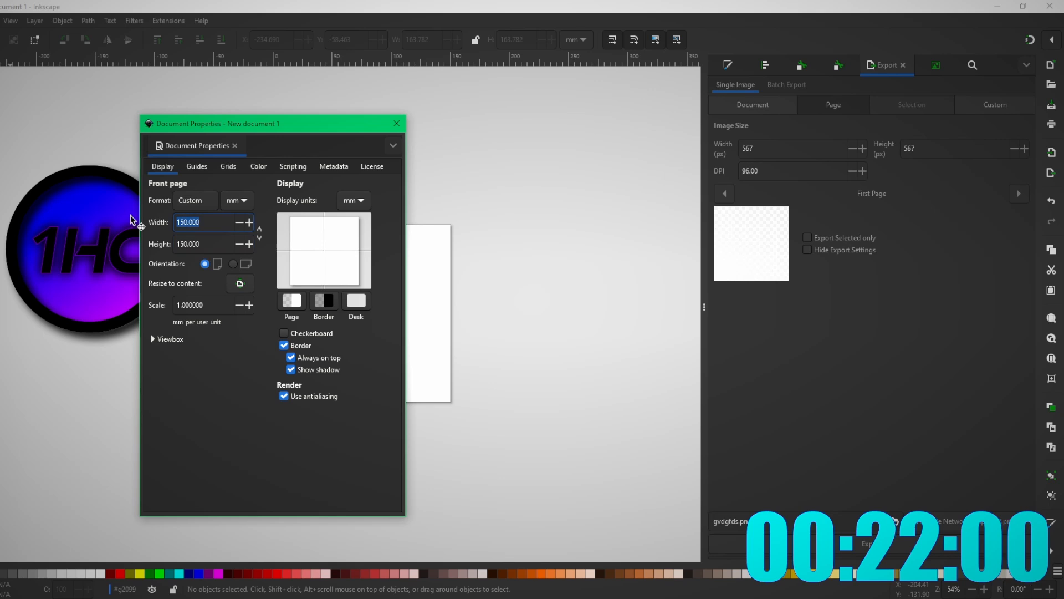
type("250")
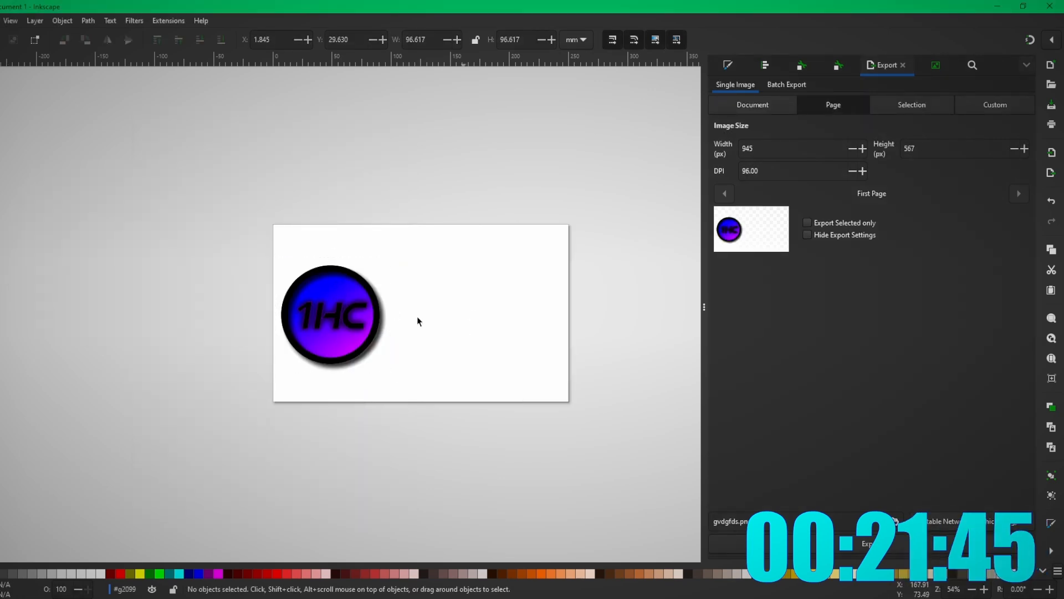
type("tF")
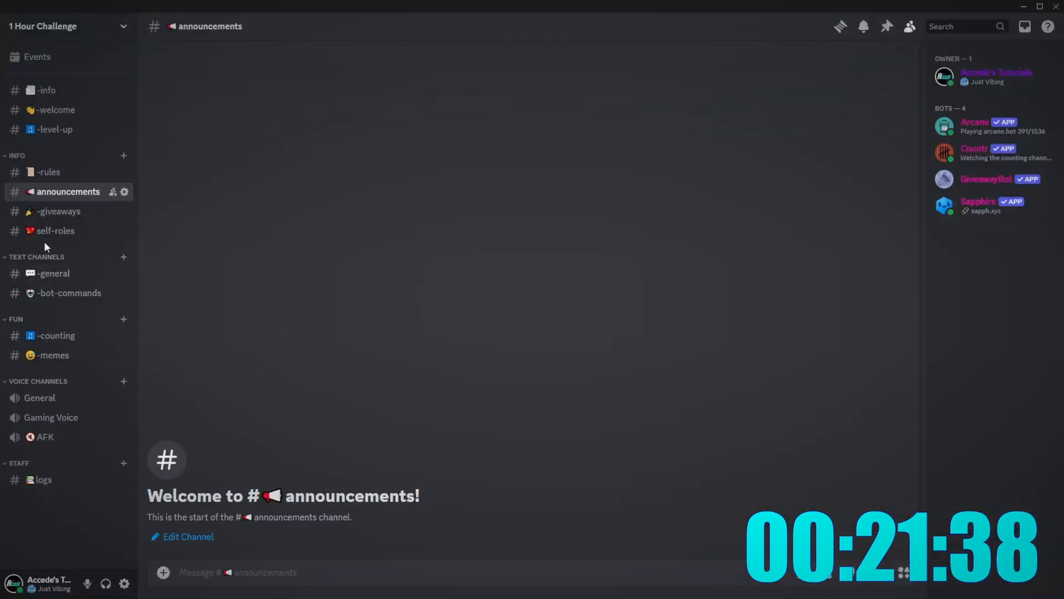
- Look through the self-roles, announcements, giveaways and rules channels in Discord
left_click(46, 231)
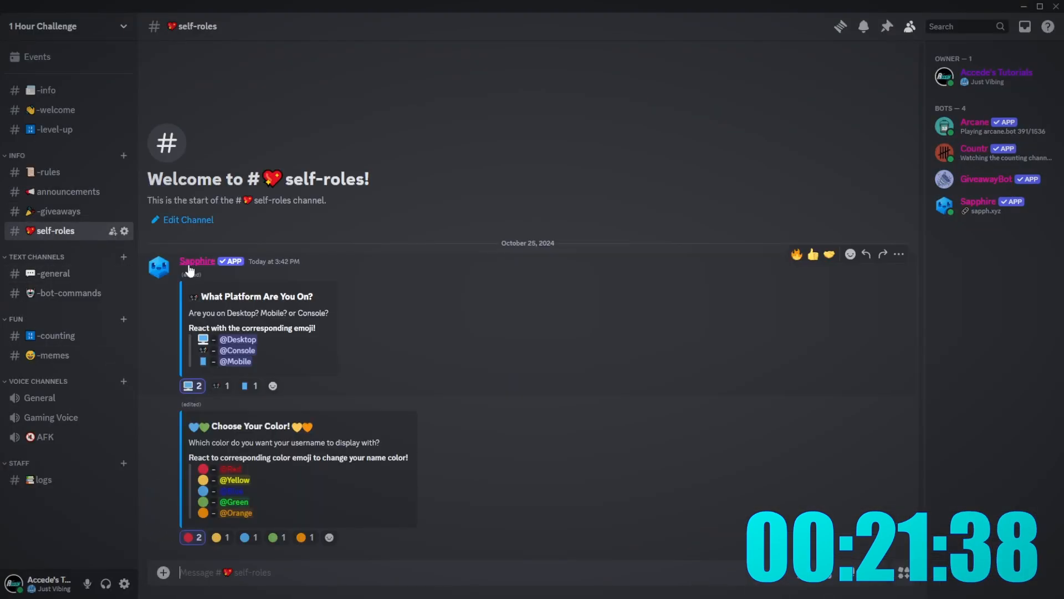
left_click(42, 193)
left_click(56, 215)
left_click(55, 230)
left_click(48, 172)
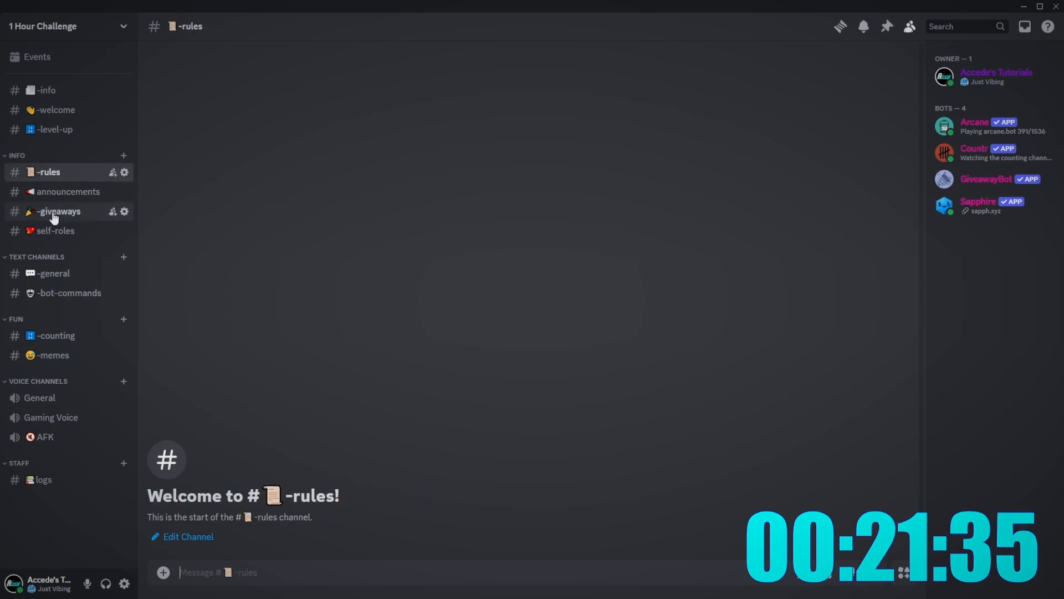
left_click(56, 230)
left_click(48, 172)
left_click(62, 233)
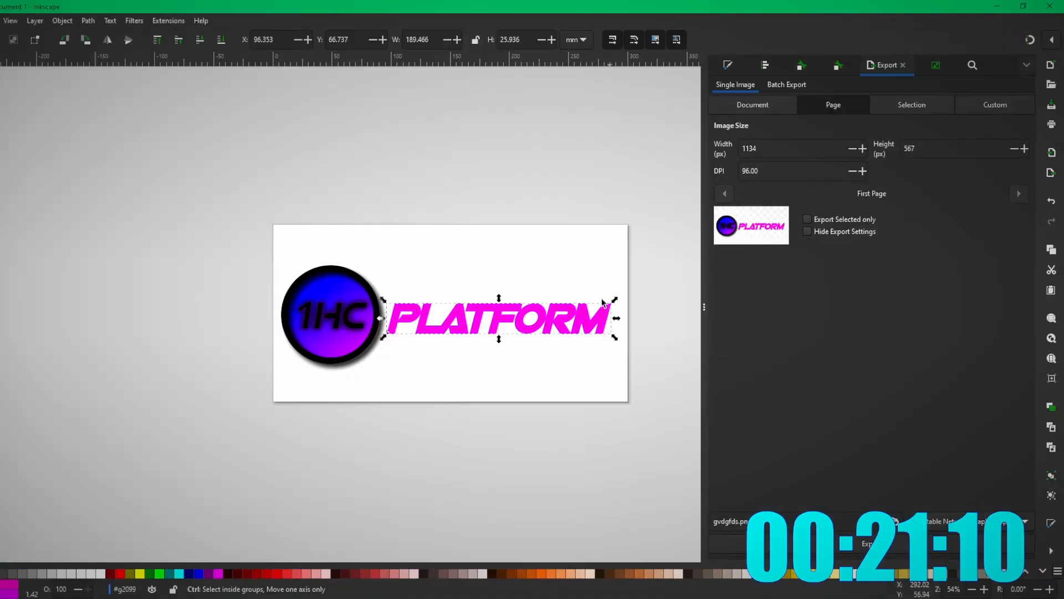
- Retype the L in the PLATFORM lettering
key("Escape")
key("s")
left_click(612, 318)
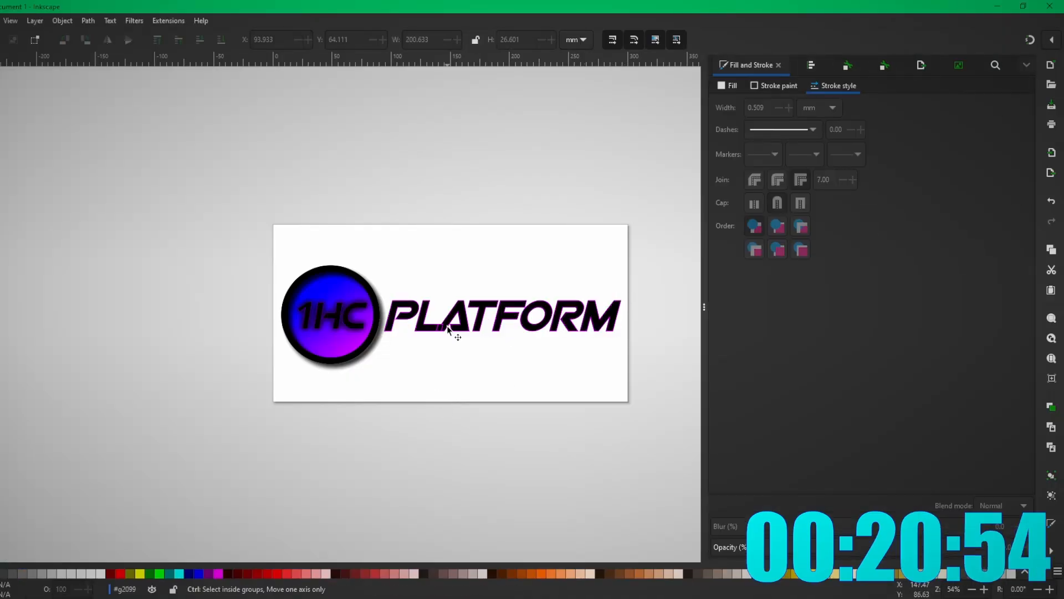
scroll(451, 332, "up", 6)
key("t")
left_click(416, 355)
scroll(416, 354, "down", 5)
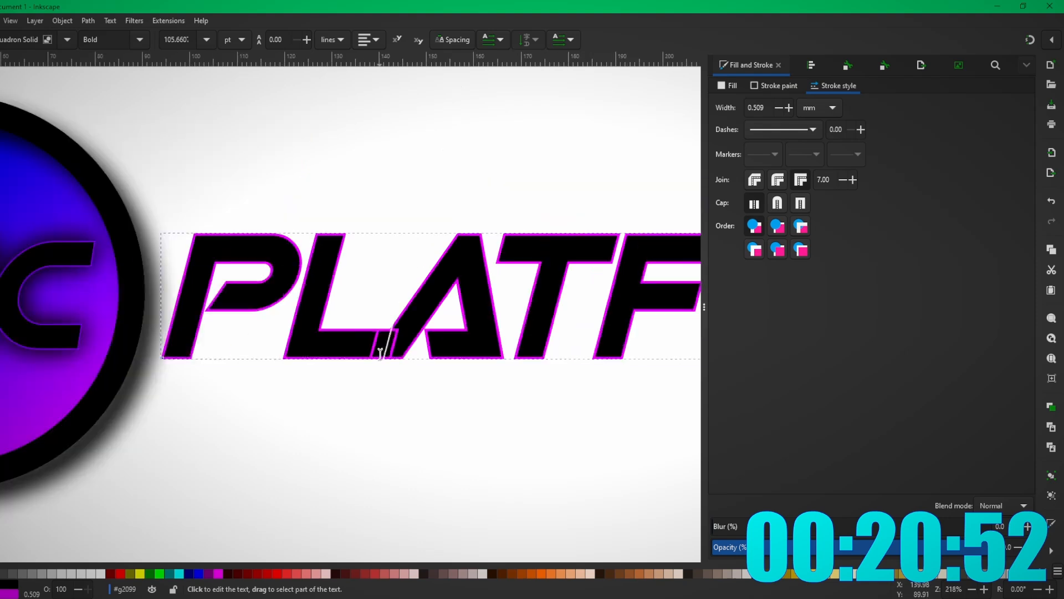
key("BackSpace")
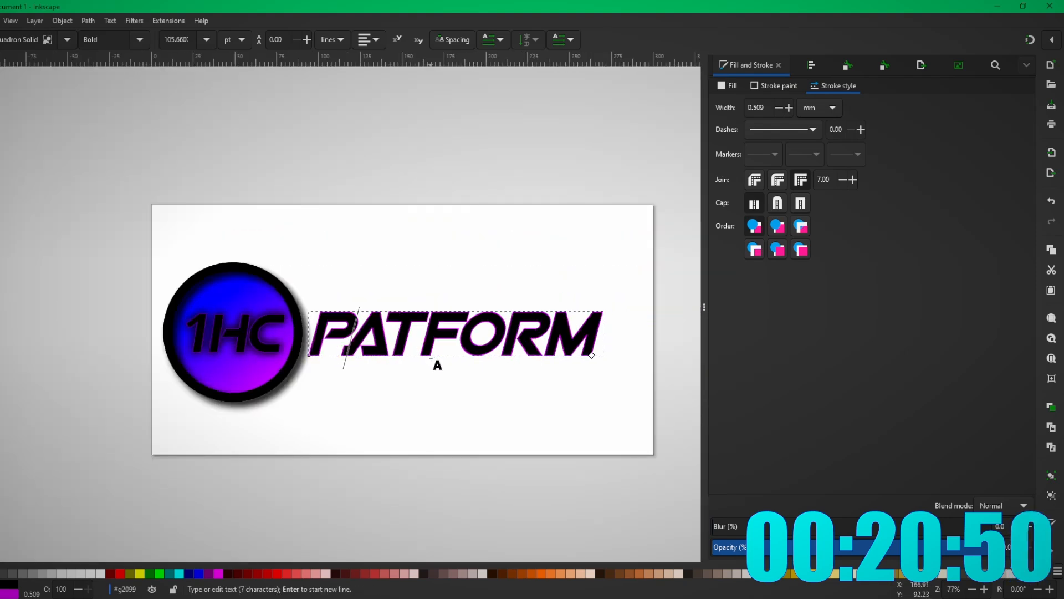
type("L")
key("Escape")
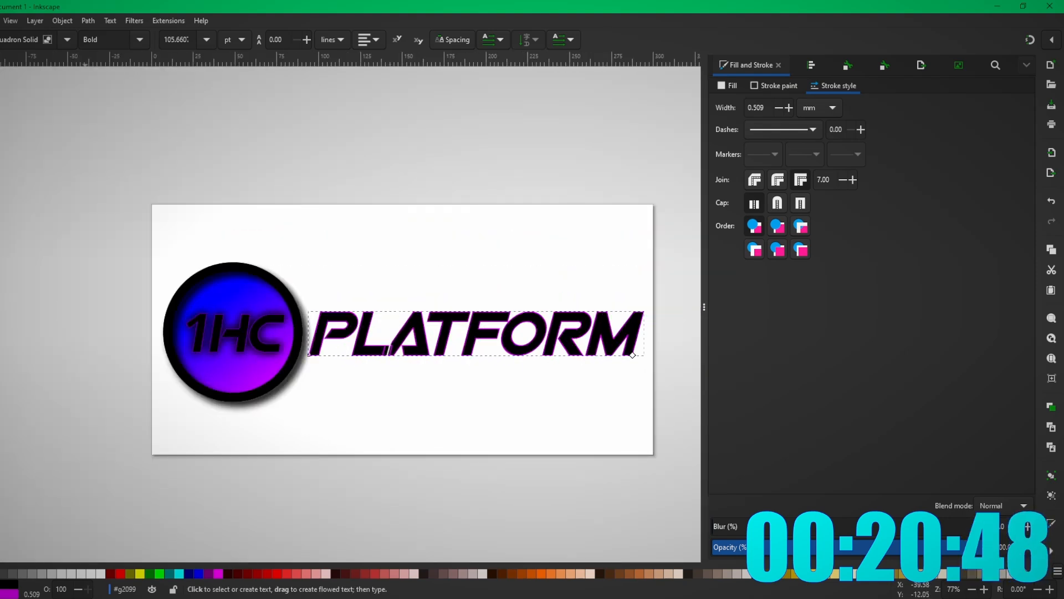
key("s")
scroll(604, 425, "down", 1)
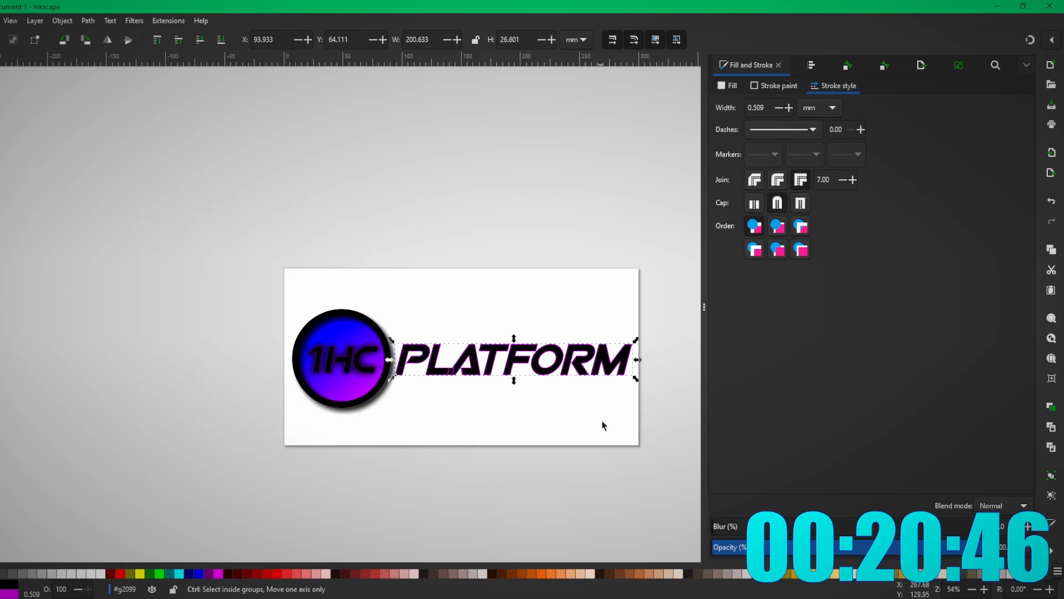
scroll(504, 410, "up", 1)
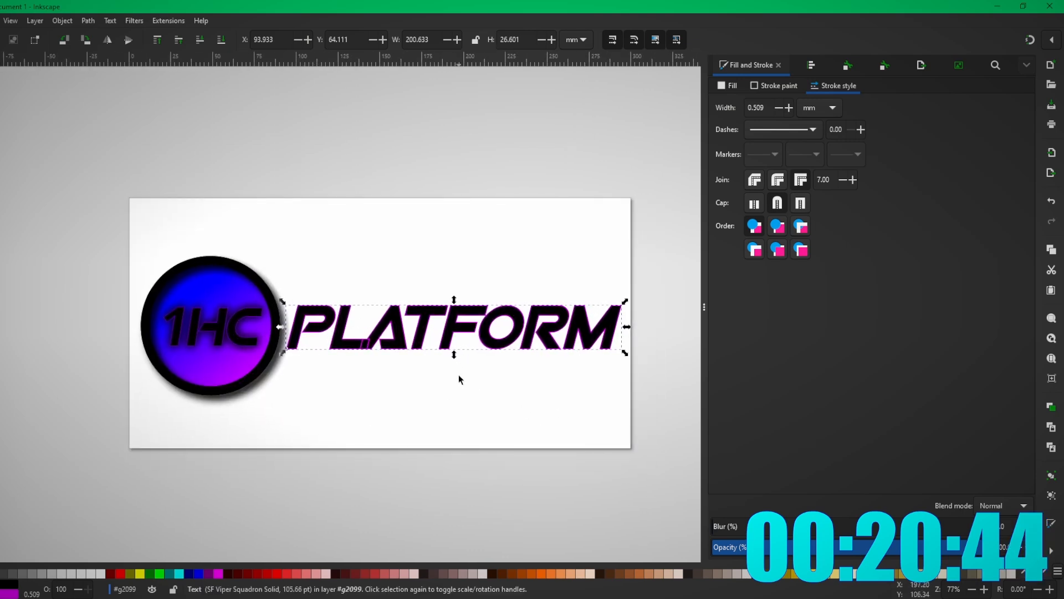
- Lay a purple gradient across PLATFORM and export the banner as a PNG
key("g")
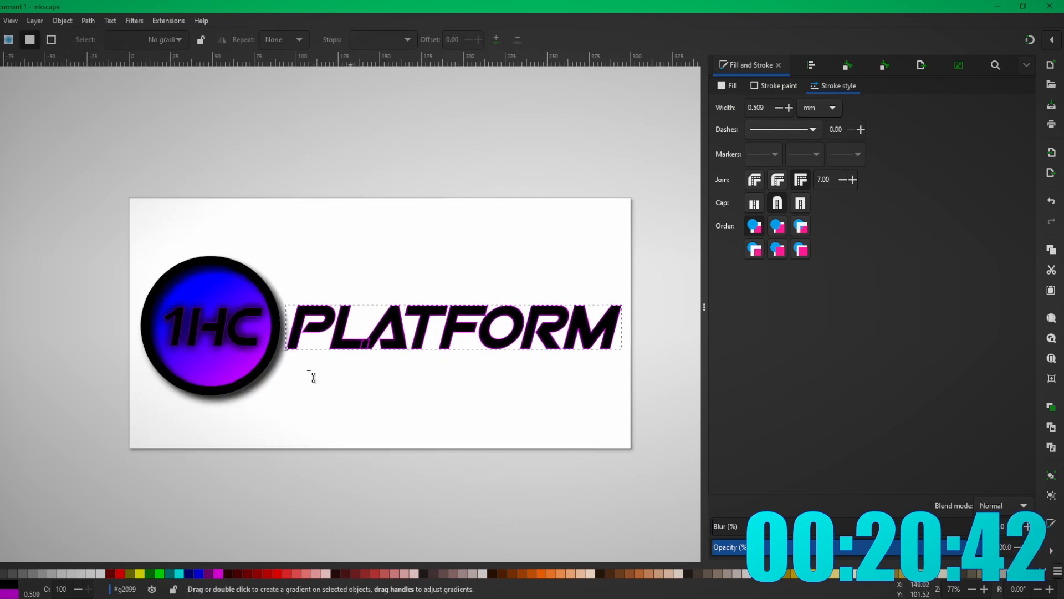
left_click_drag(257, 404, 679, 242)
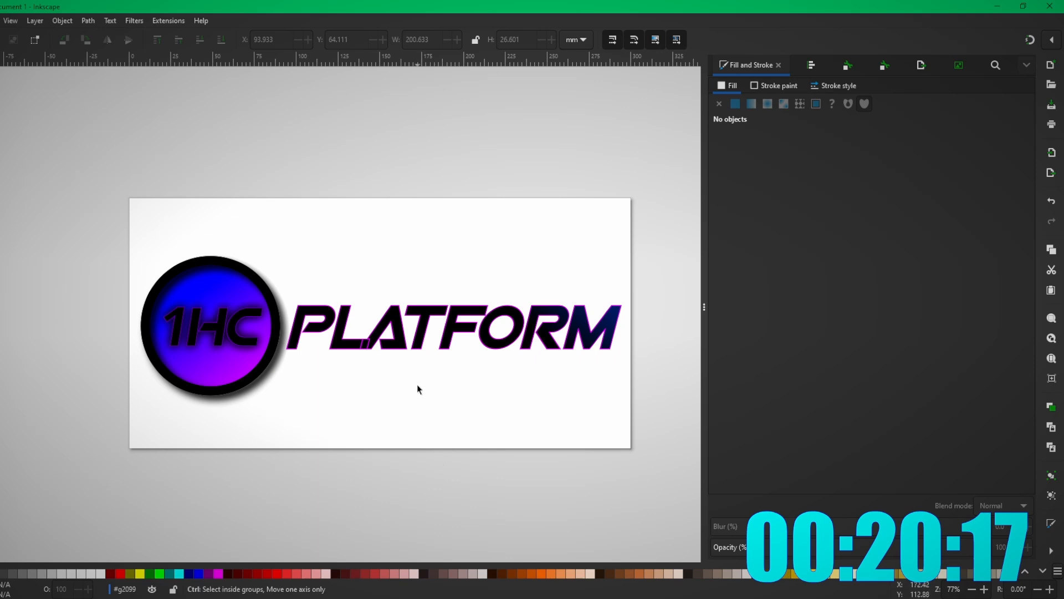
scroll(418, 386, "down", 1)
scroll(429, 389, "up", 1)
left_click(0, 21)
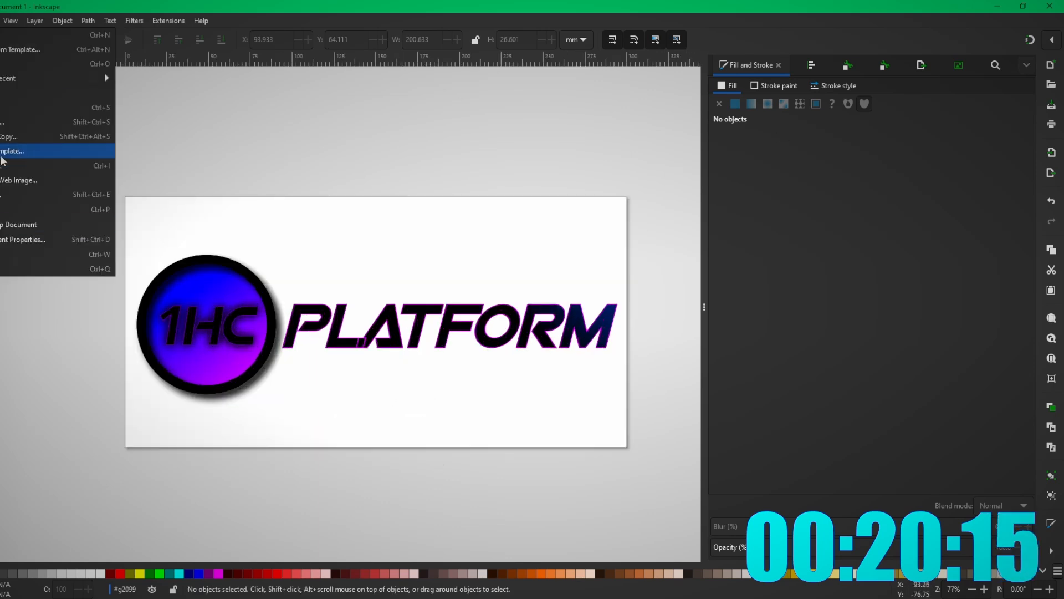
left_click(2, 194)
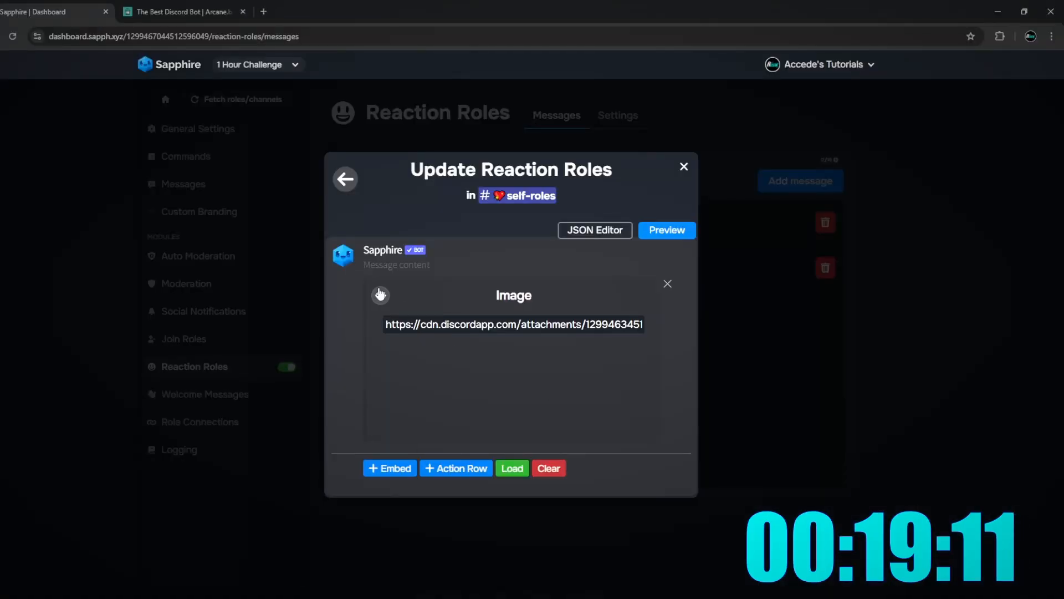
- Close the Image panel to return to the platform message's embed editor
left_click(381, 295)
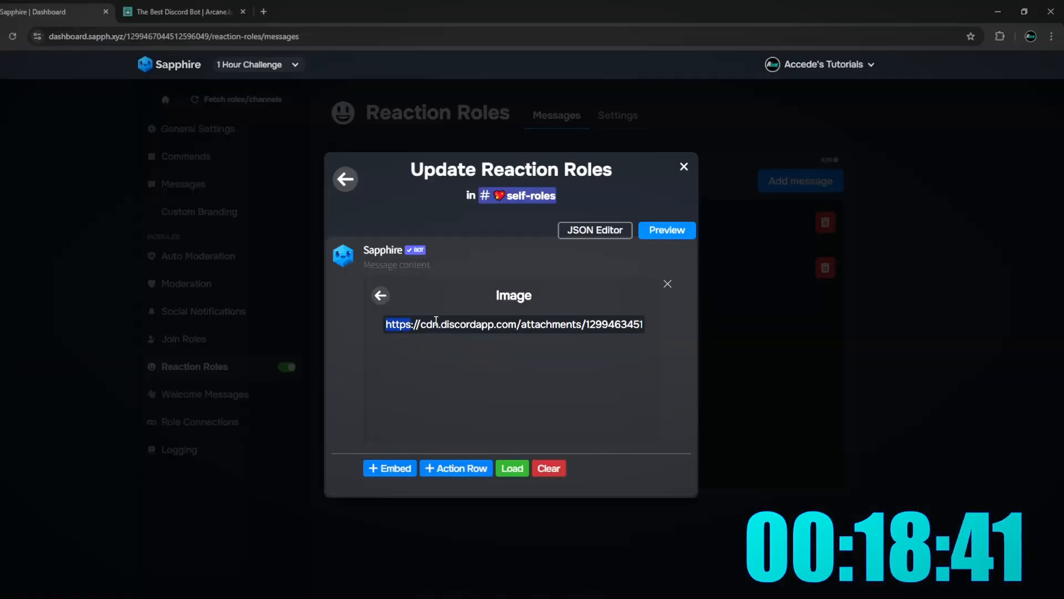
- Remove the embed's image link and add a second, empty embed for the banner
left_click_drag(436, 321, 767, 330)
key("BackSpace")
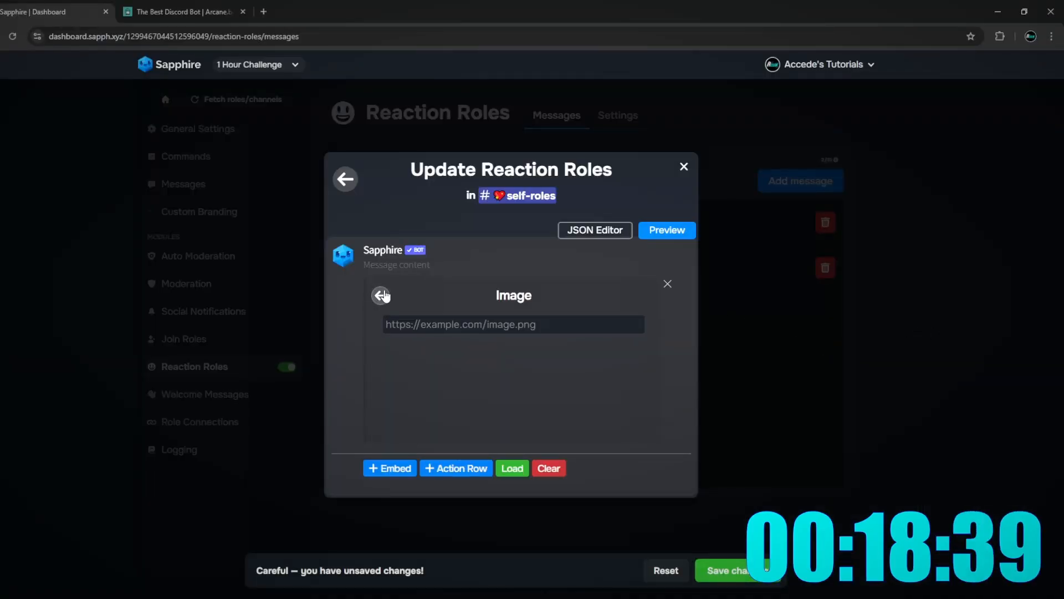
left_click(381, 295)
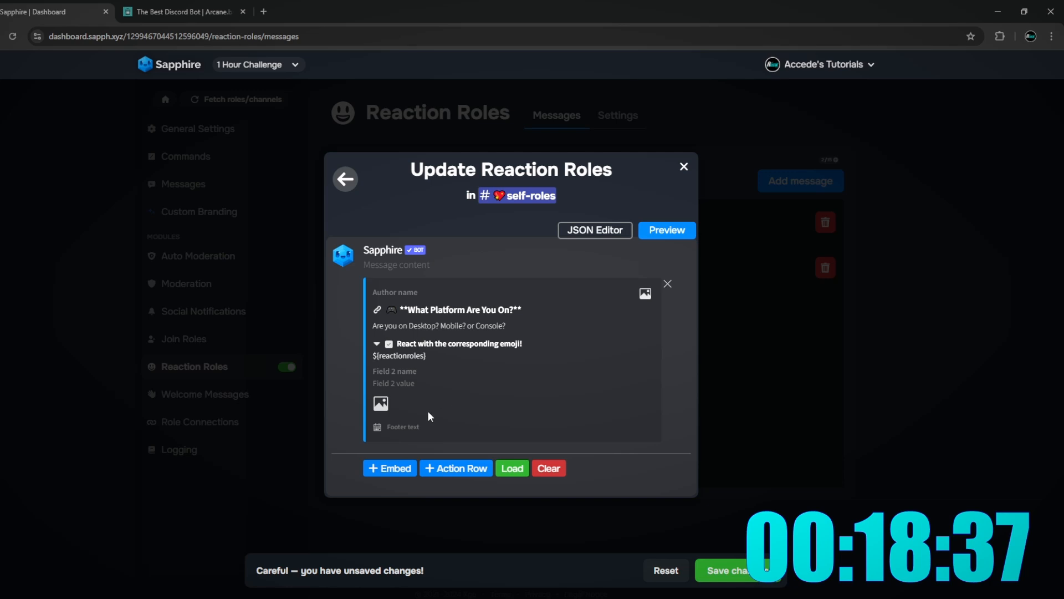
left_click(390, 468)
scroll(549, 343, "up", 3)
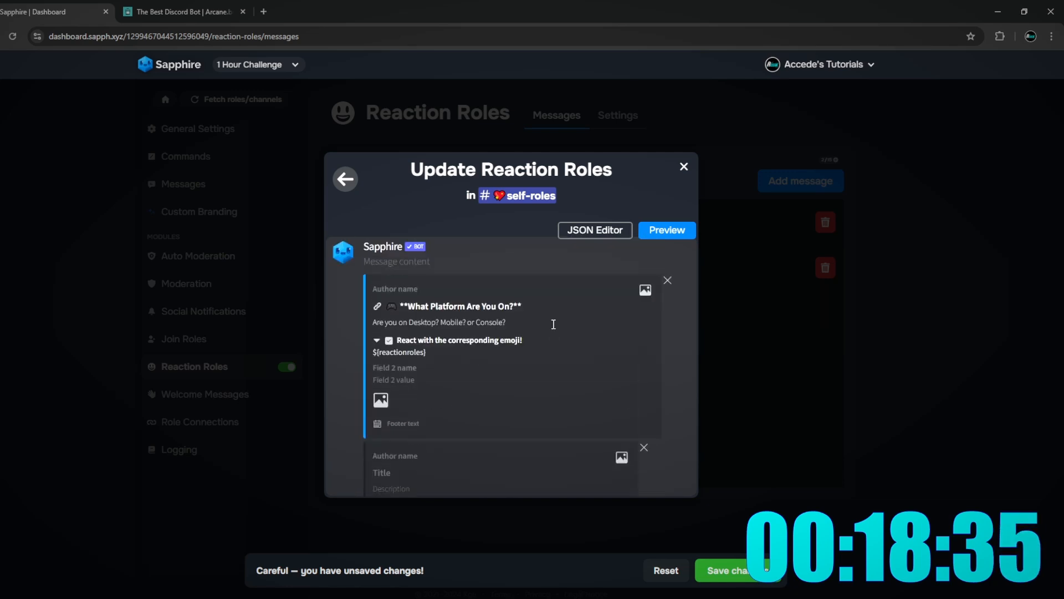
scroll(610, 354, "down", 3)
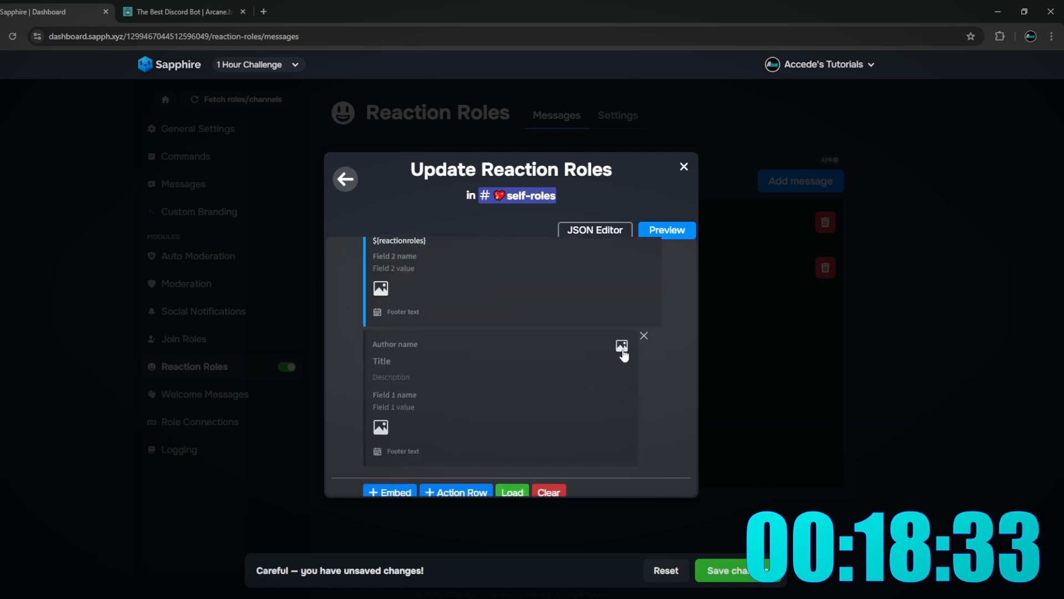
scroll(555, 346, "up", 3)
left_click(381, 404)
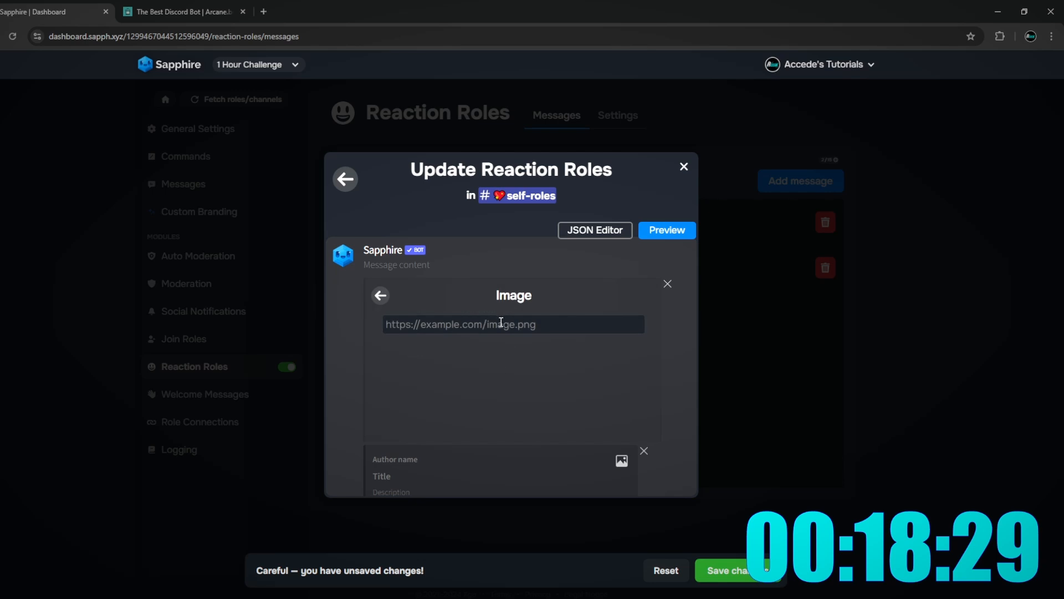
- Copy the PLATFORM banner's link from Discord into the new embed's Image field
key("alt+Tab")
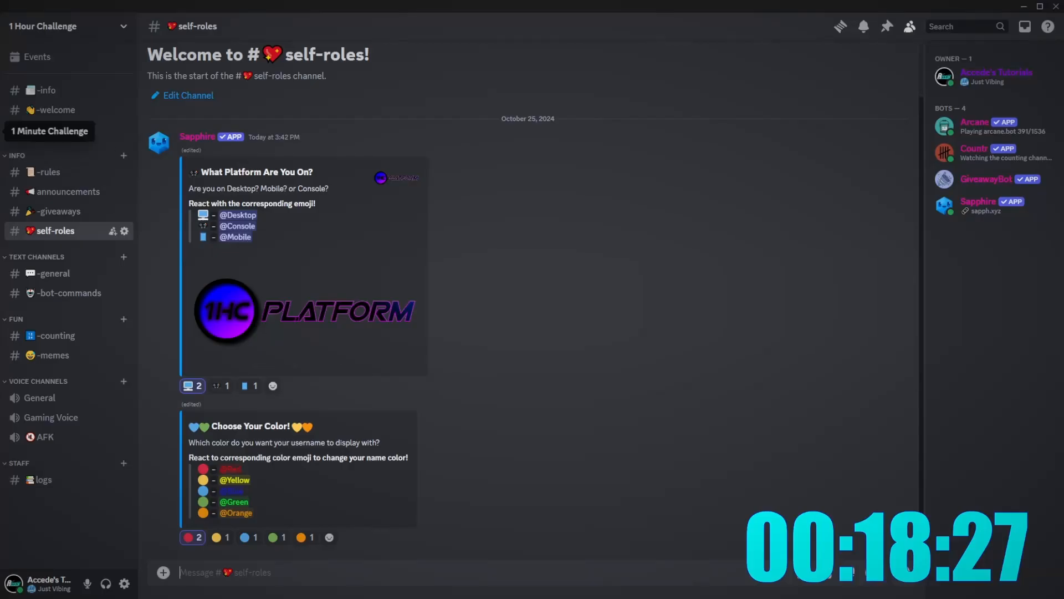
left_click(1, 101)
right_click(388, 466)
left_click(430, 517)
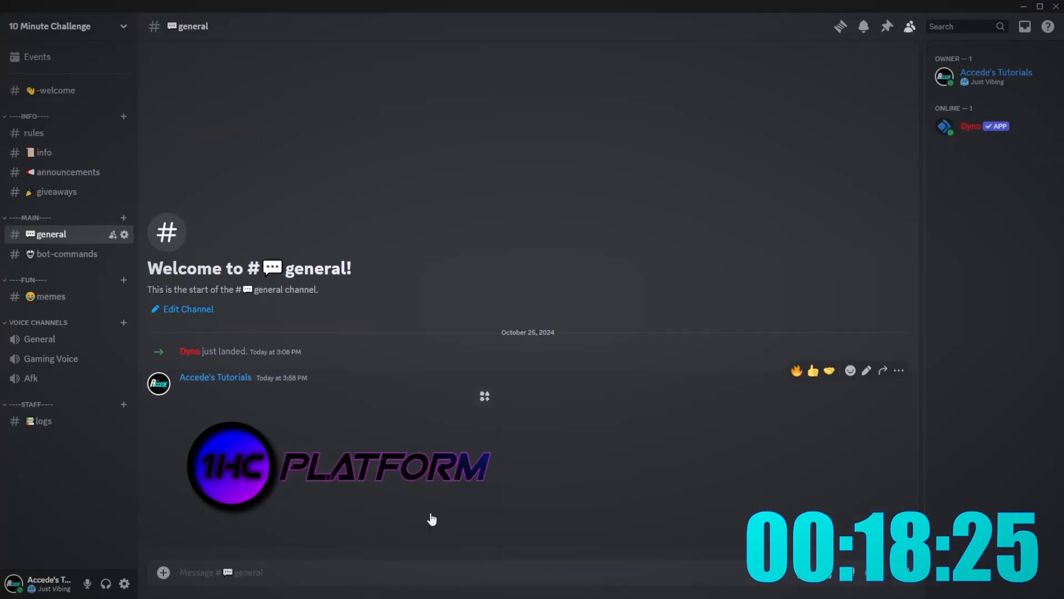
right_click(331, 471)
left_click(391, 560)
key("alt+Tab")
key("ctrl+v")
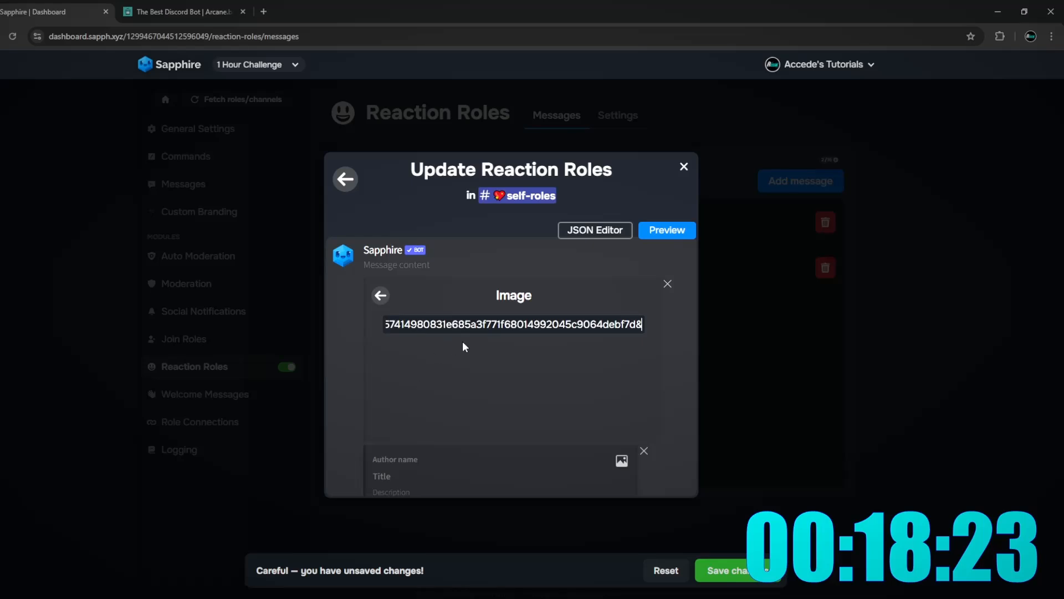
left_click(482, 354)
left_click(379, 295)
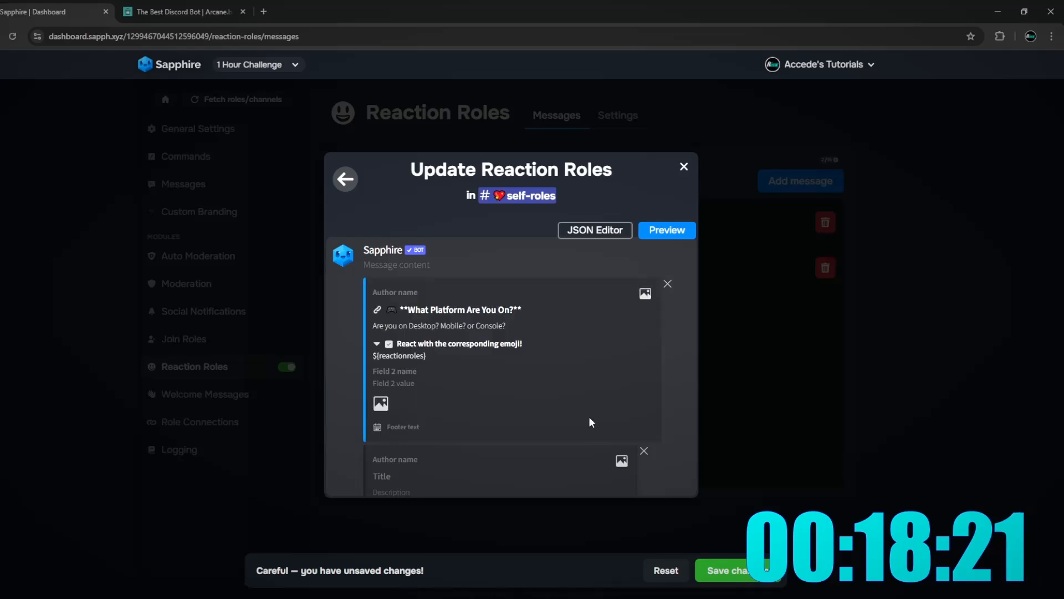
- Clear the extra embed's title and description, then return to the reaction role list
scroll(577, 419, "down", 3)
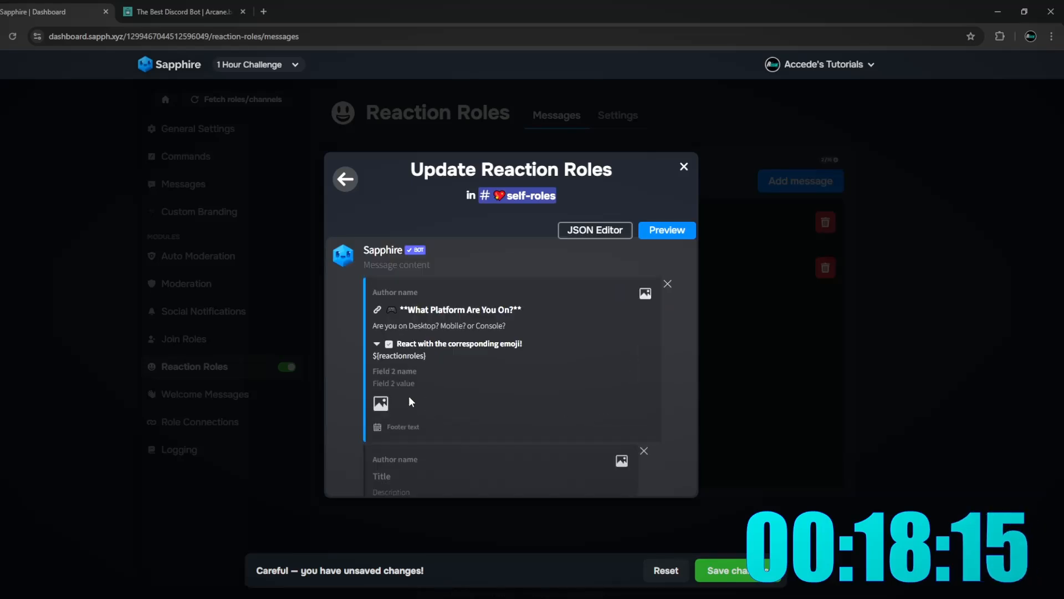
scroll(408, 396, "down", 1)
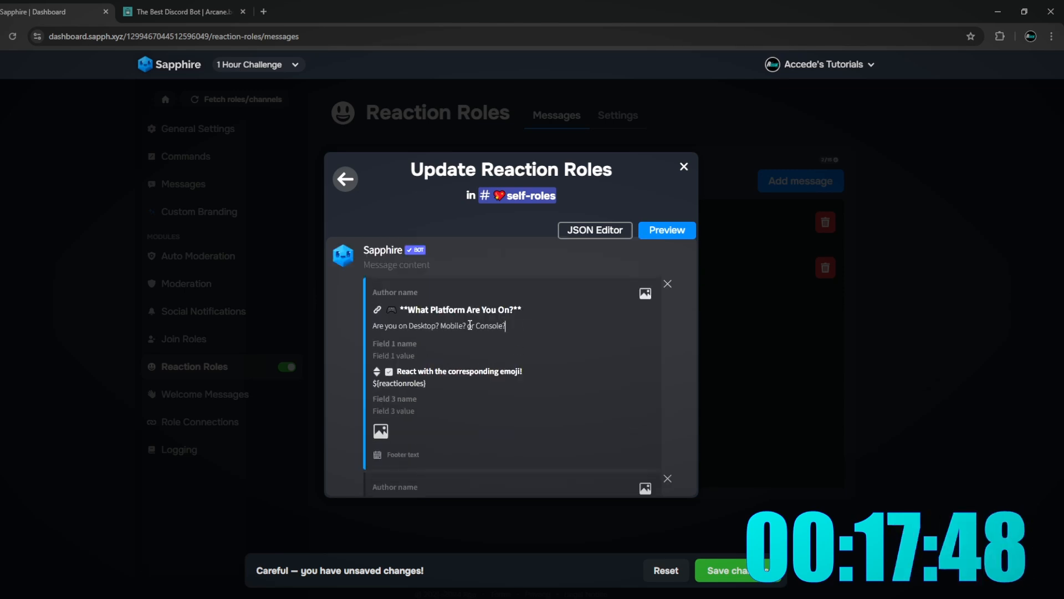
key("ctrl+a")
key("BackSpace")
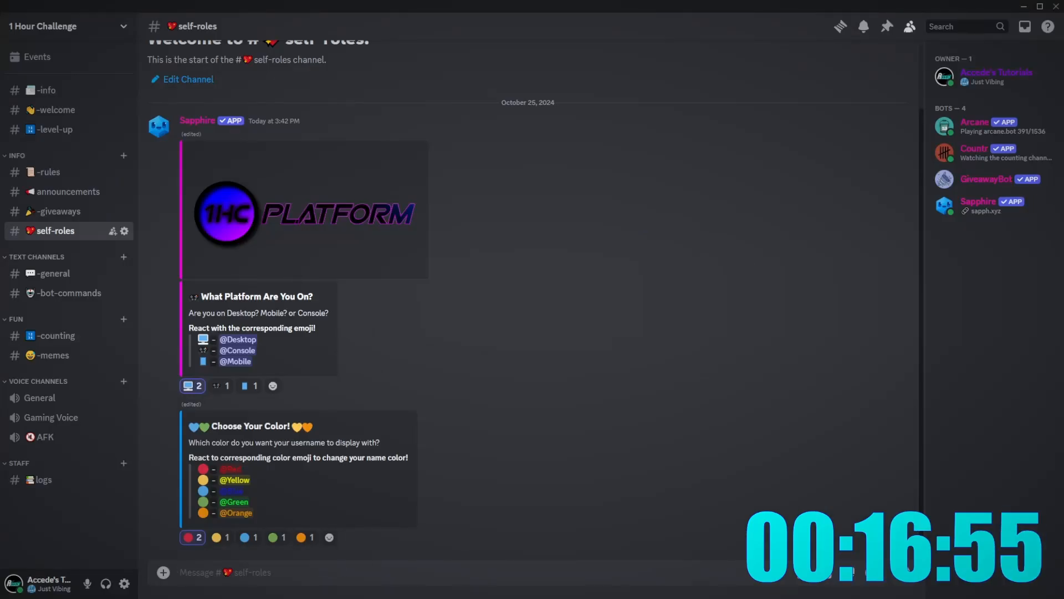
left_click(283, 560)
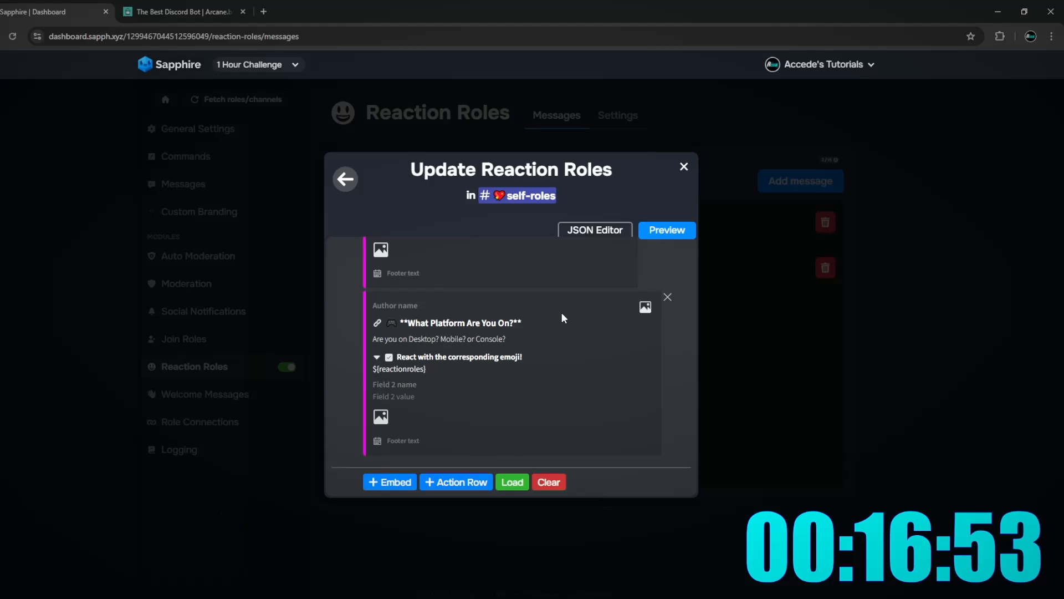
scroll(587, 302, "up", 5)
left_click(348, 180)
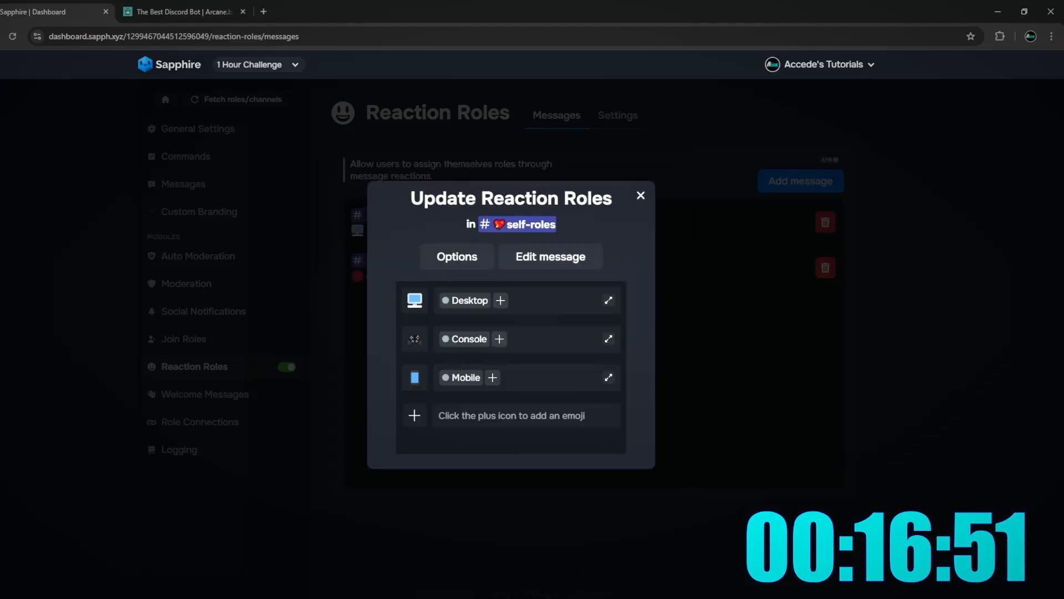
key("alt+Tab")
left_click(389, 330)
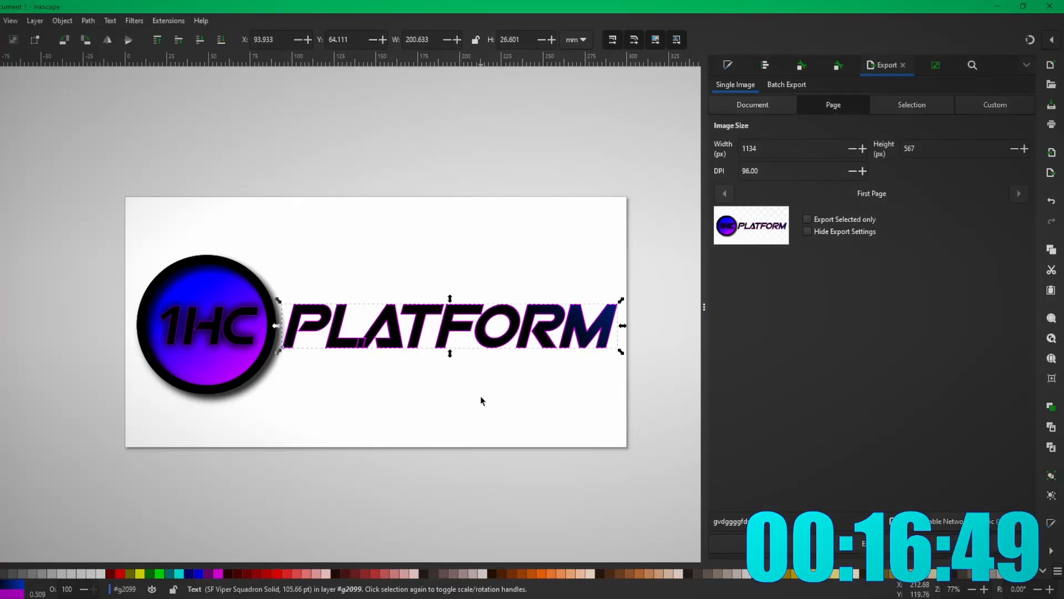
- Replace the PLATFORM text with COLORS
key("t")
left_click_drag(611, 336, 248, 333)
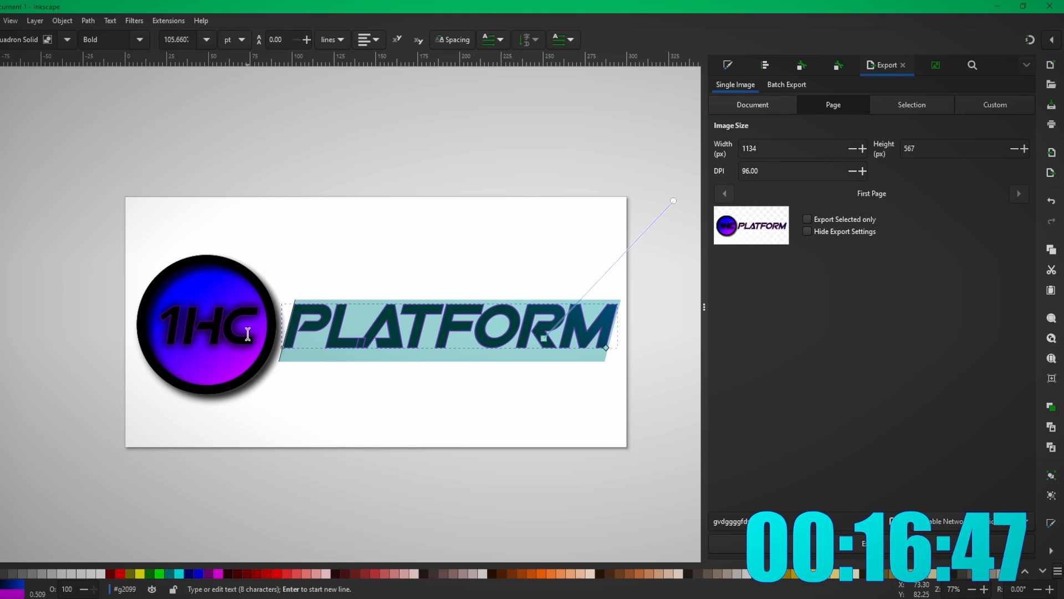
type("COLO")
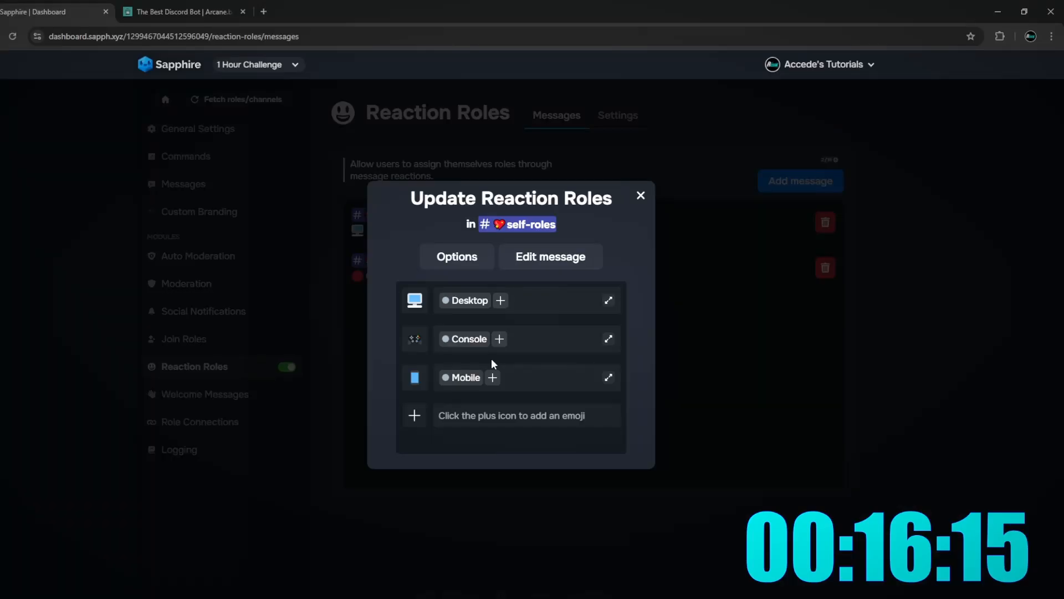
- In Sapphire, open the colour-role message's reaction roles and options
left_click(639, 195)
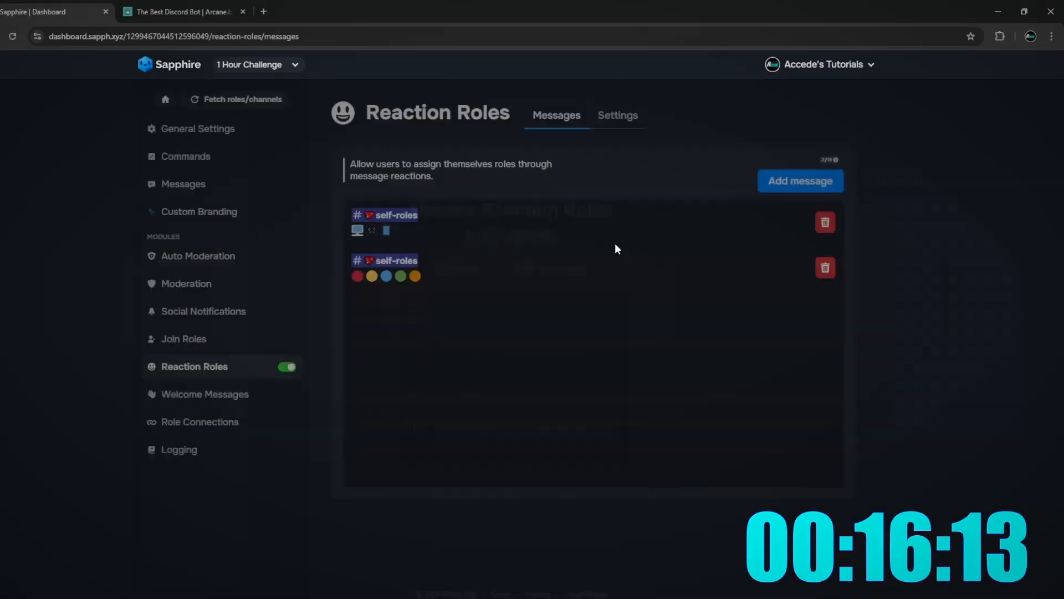
left_click(740, 269)
left_click(452, 259)
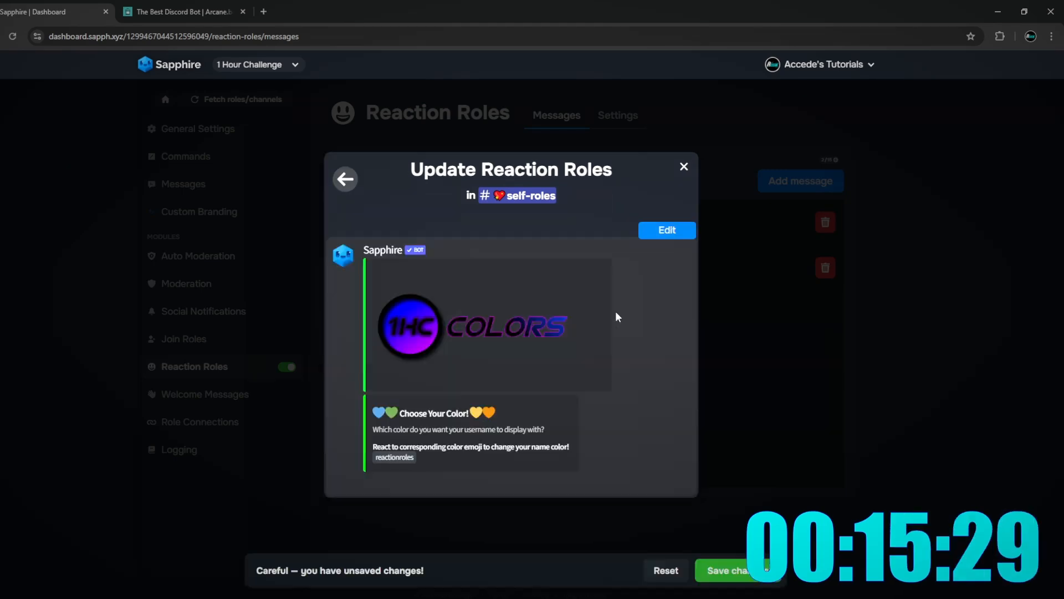
left_click(748, 578)
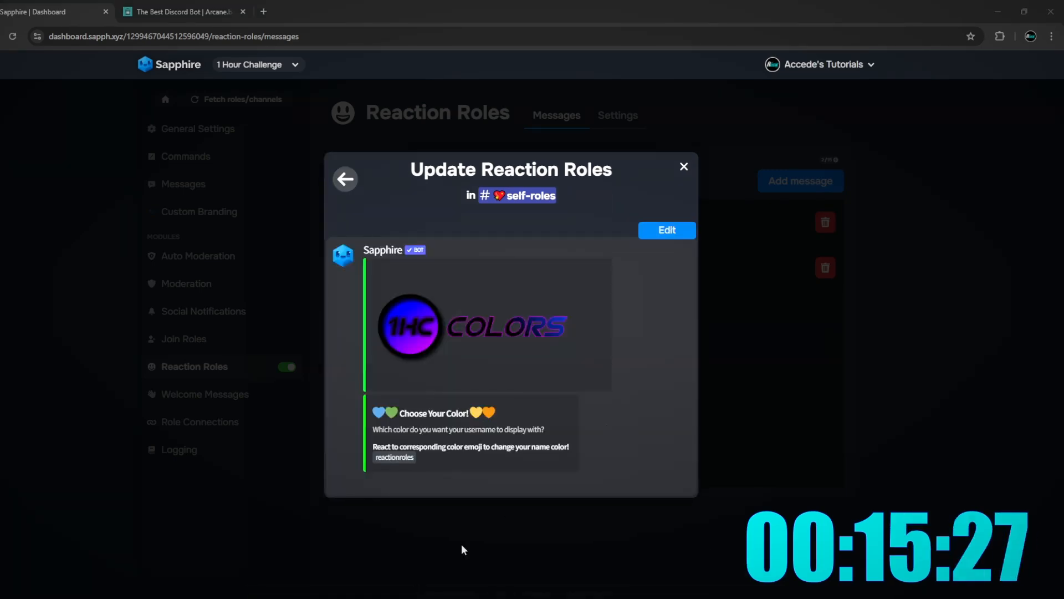
key("alt+Tab")
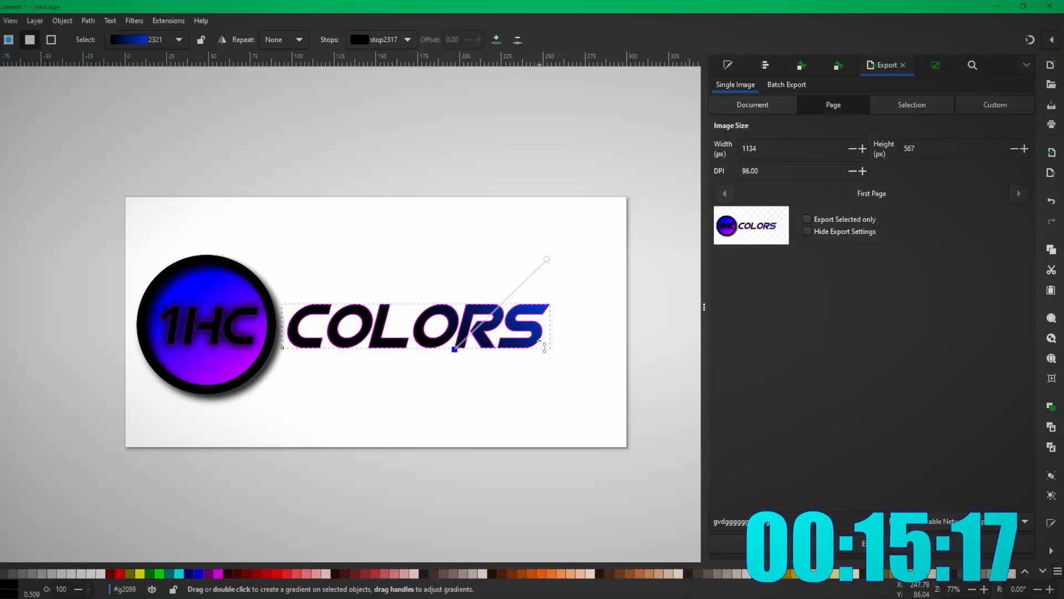
- Set the page height to 100 mm in Document Properties
left_click(0, 21)
mouse_move(0, 21)
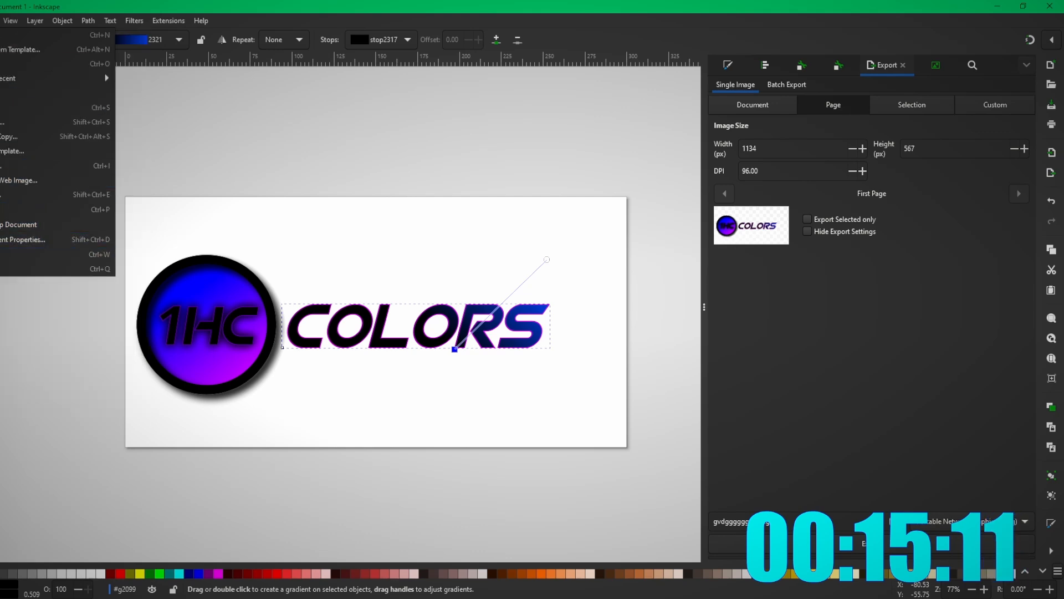
left_click(22, 239)
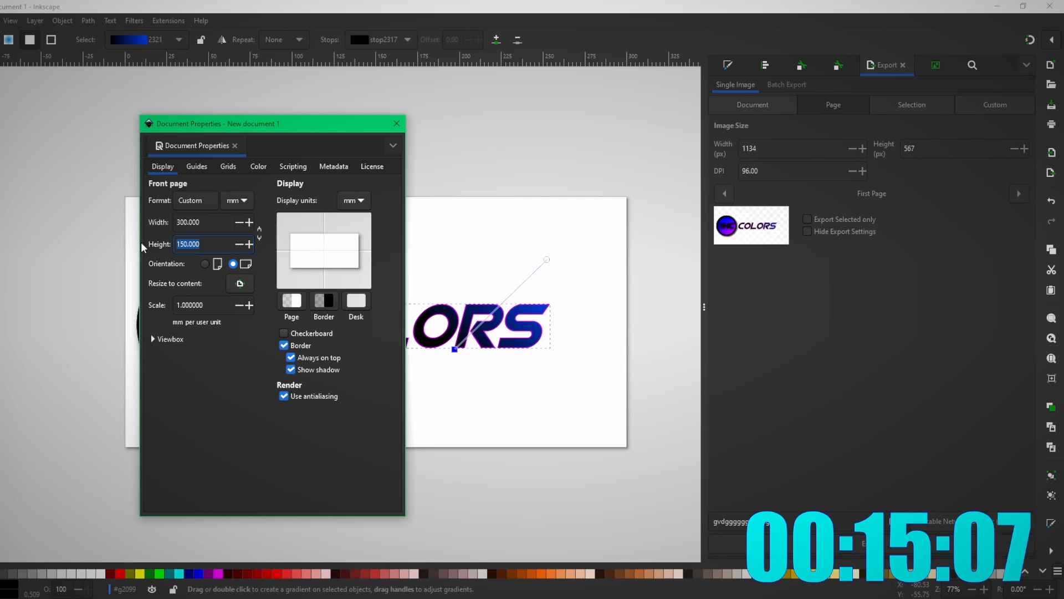
type("120")
key("Return")
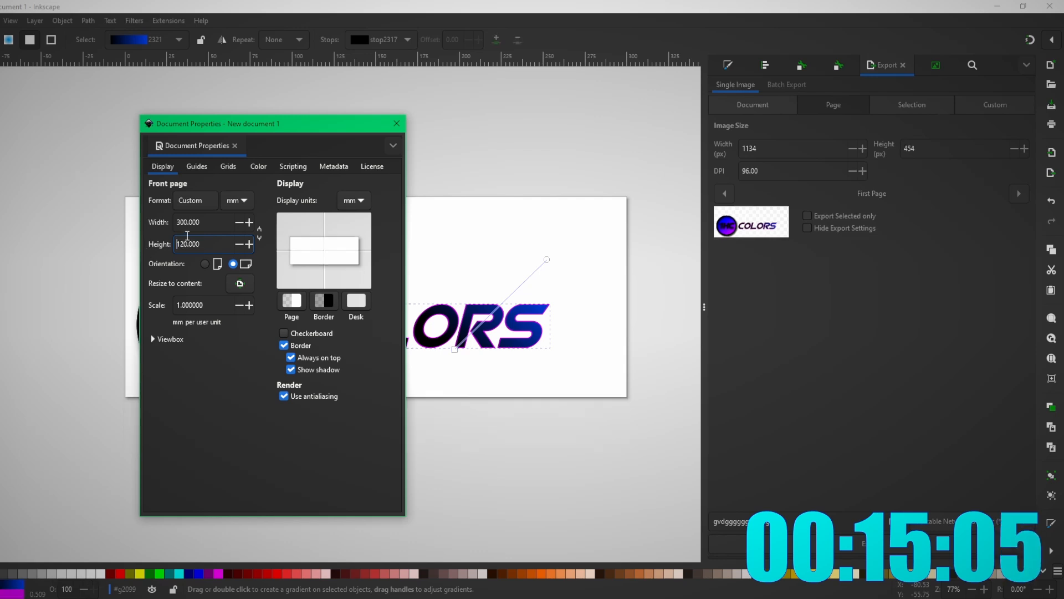
key("ctrl+a")
type("100")
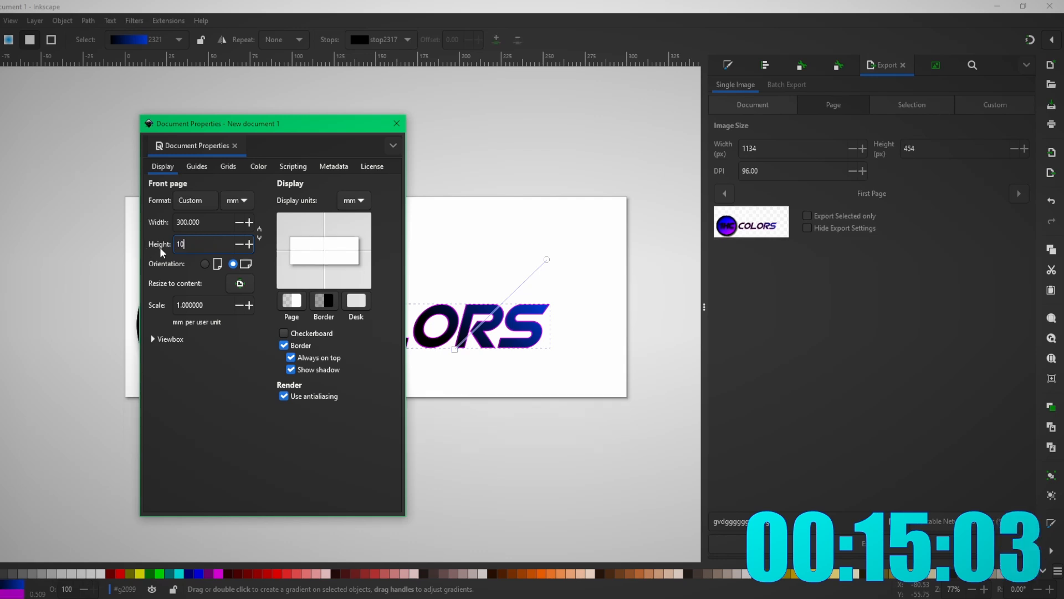
key("Return")
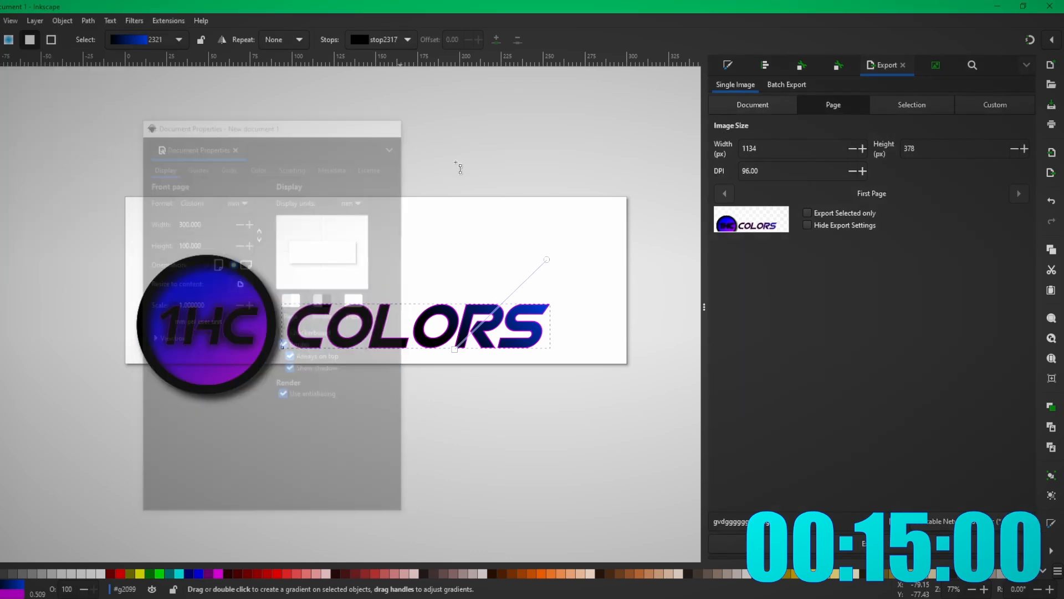
- Reposition the COLORS text and export the whole 1134 × 378 px page as PNG
left_click_drag(450, 322, 476, 278)
left_click(465, 402)
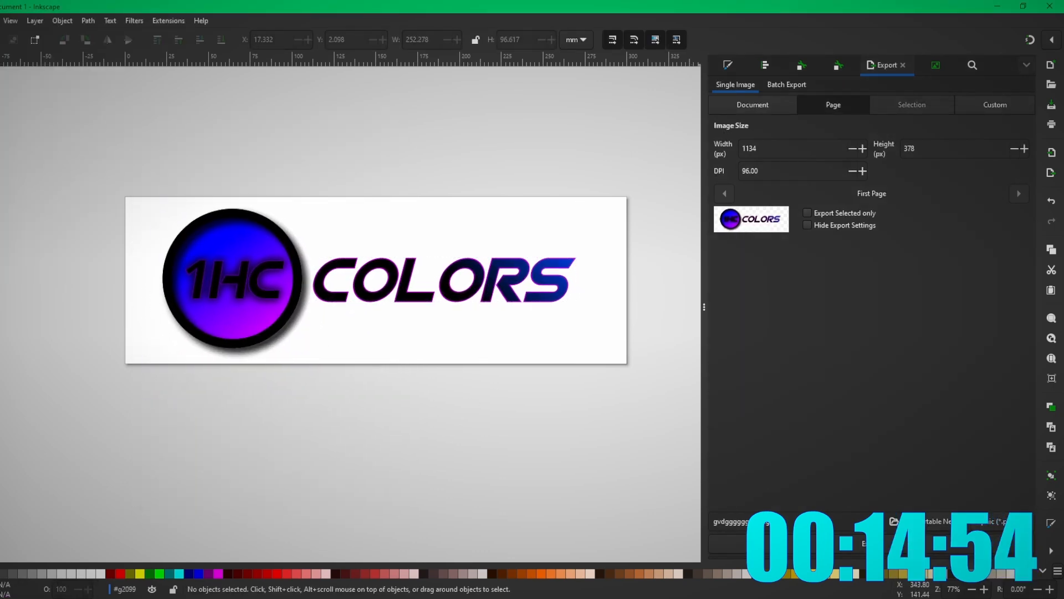
left_click(868, 543)
left_click(180, 220)
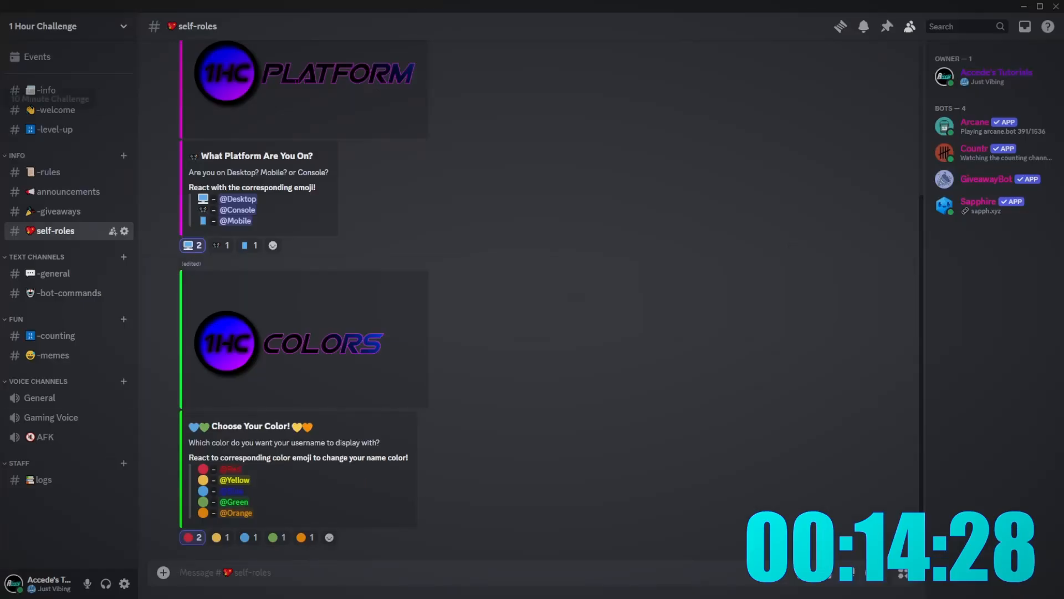
- Upload the COLORS banner to the 10 Minute Challenge general channel
left_click(0, 132)
left_click(0, 99)
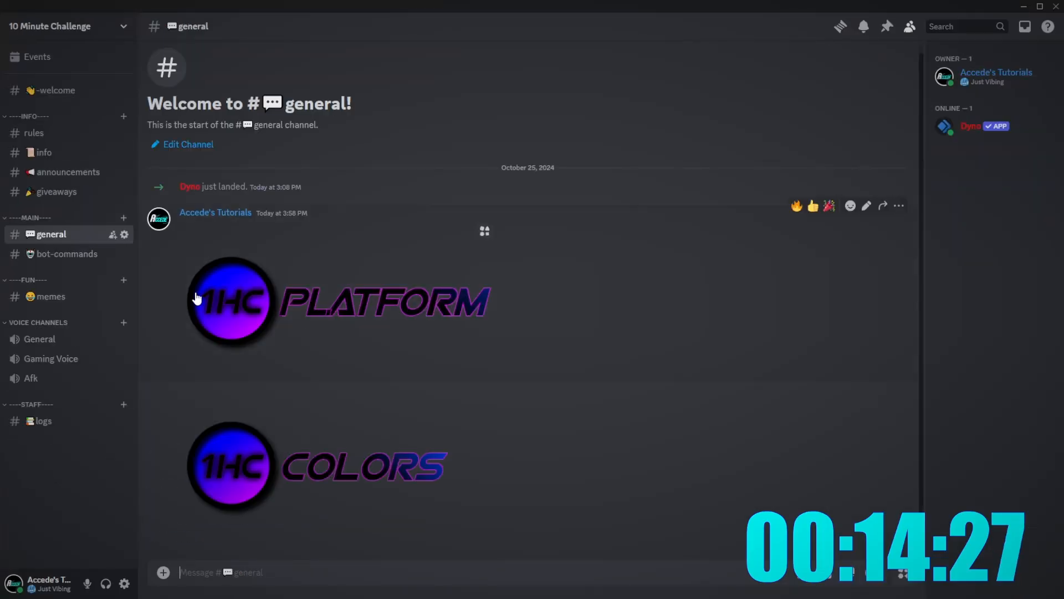
left_click(163, 572)
left_click(197, 496)
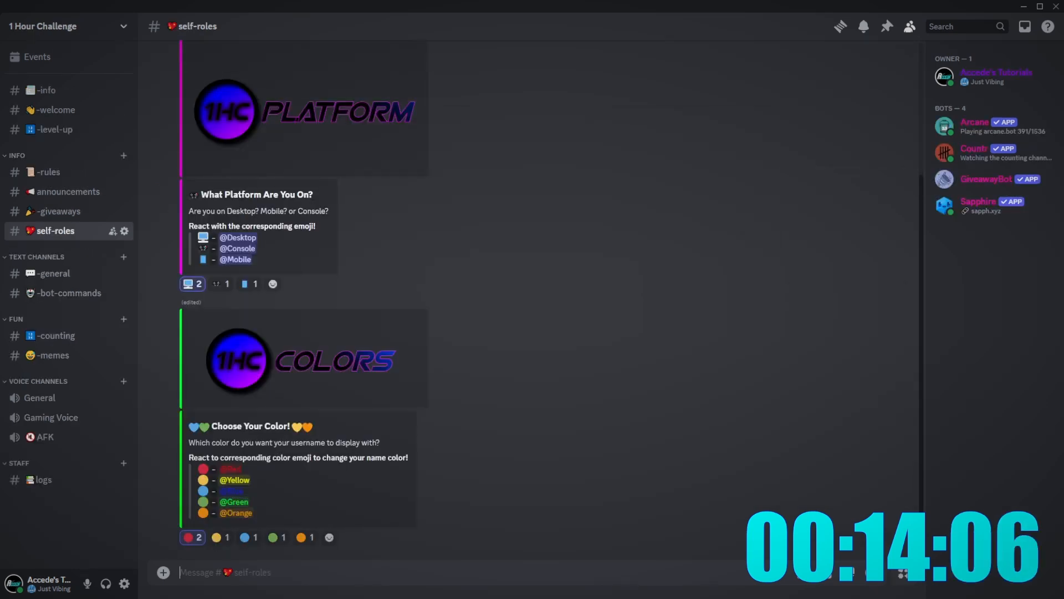
- Open the colour reaction-role message's first embed for editing in Sapphire
left_click(318, 597)
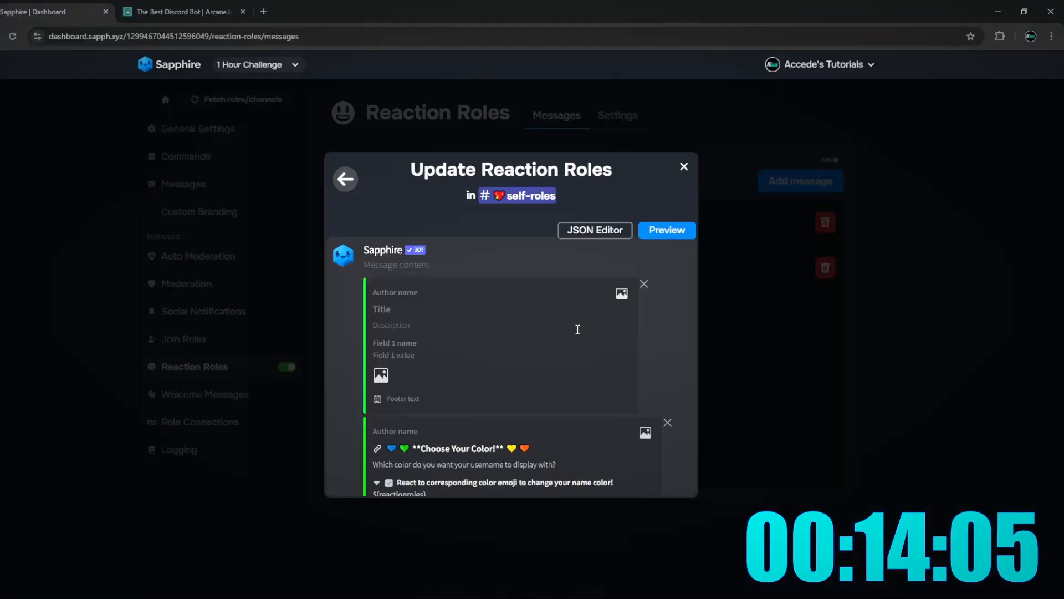
left_click(345, 179)
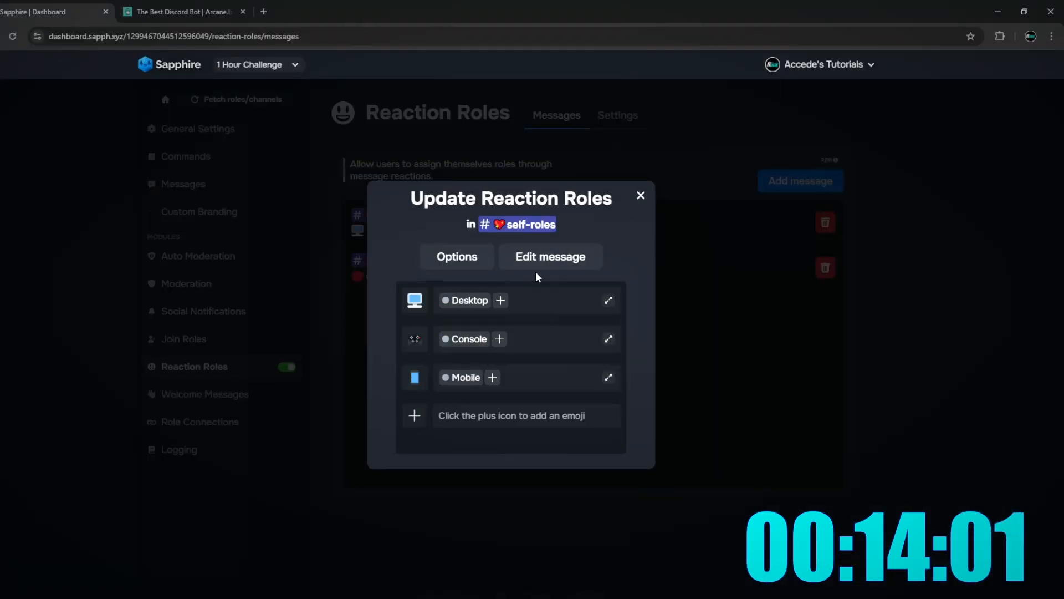
left_click(525, 255)
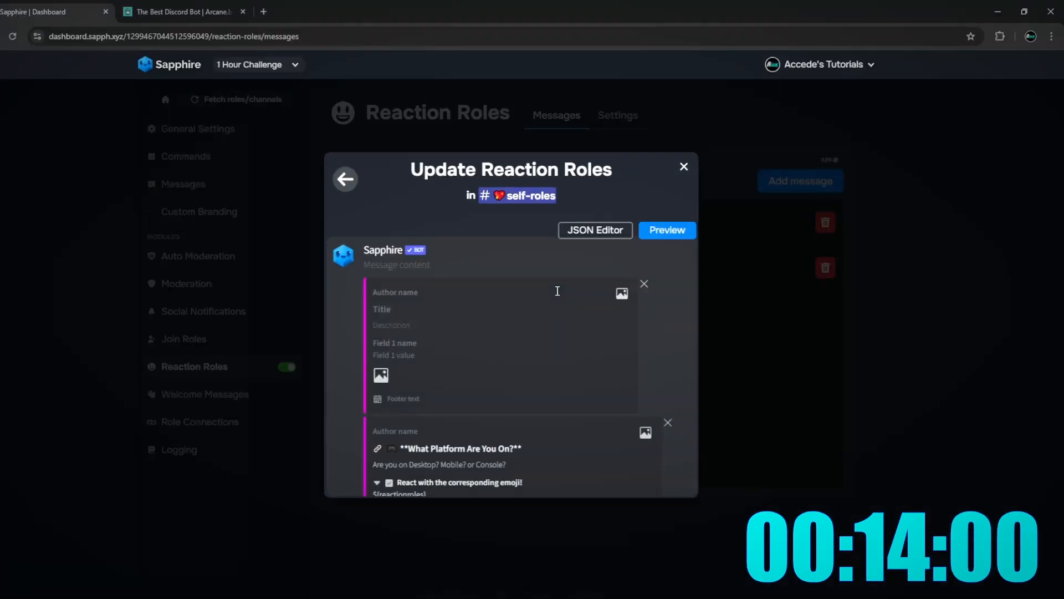
left_click(465, 314)
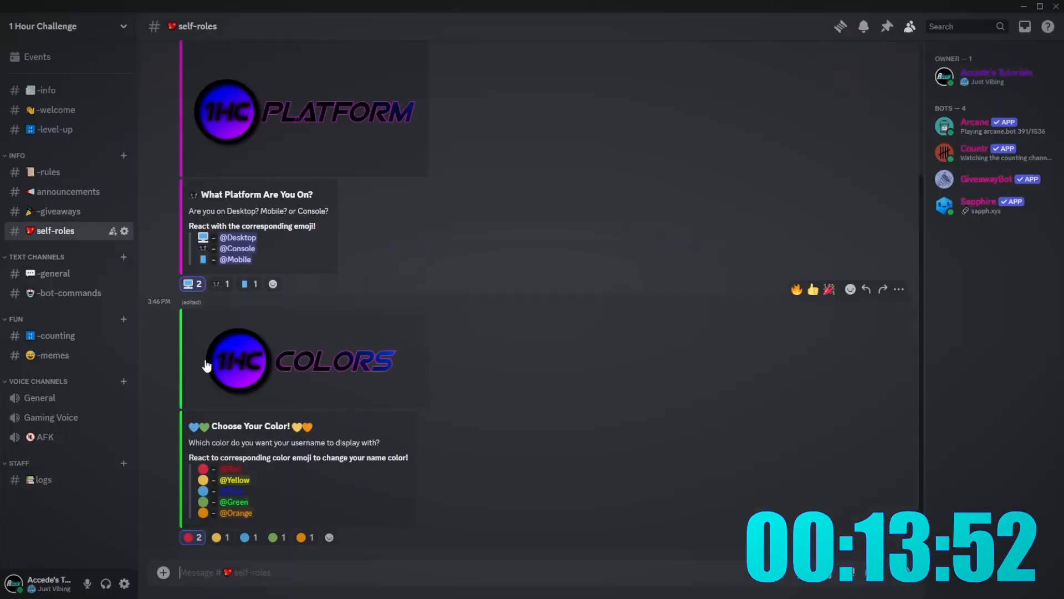
- Copy the uploaded COLORS banner image and return to Sapphire's image settings
left_click(3, 166)
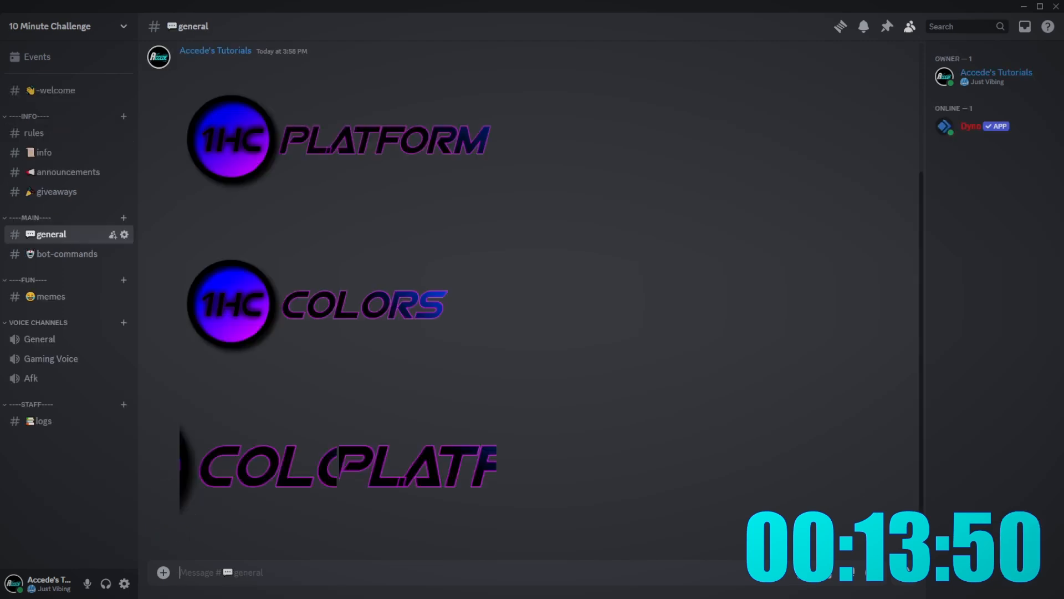
right_click(364, 471)
left_click(416, 509)
key("alt+Tab")
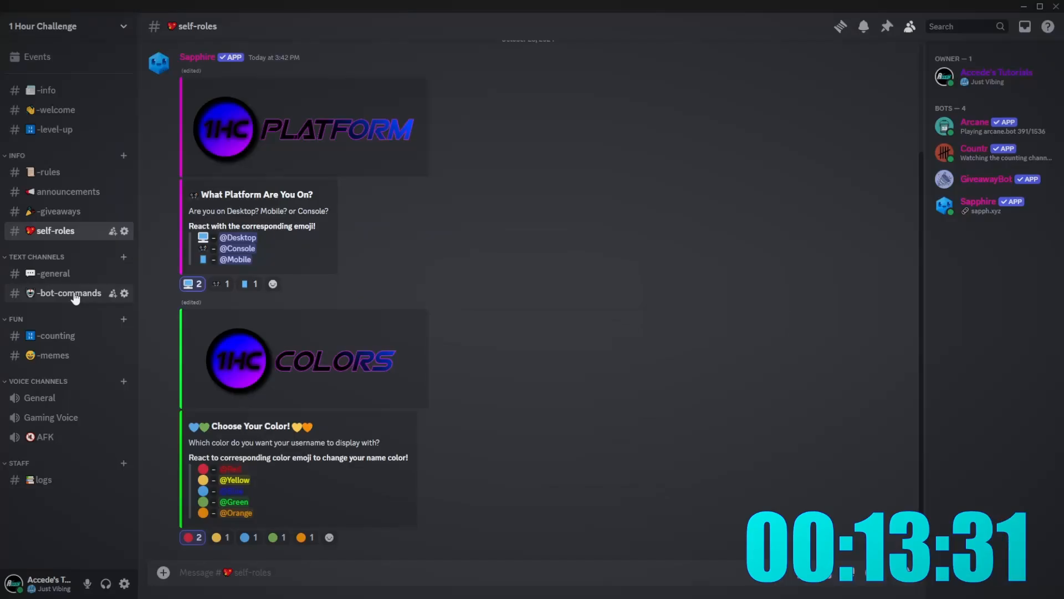
scroll(509, 257, "up", 3)
scroll(509, 257, "down", 3)
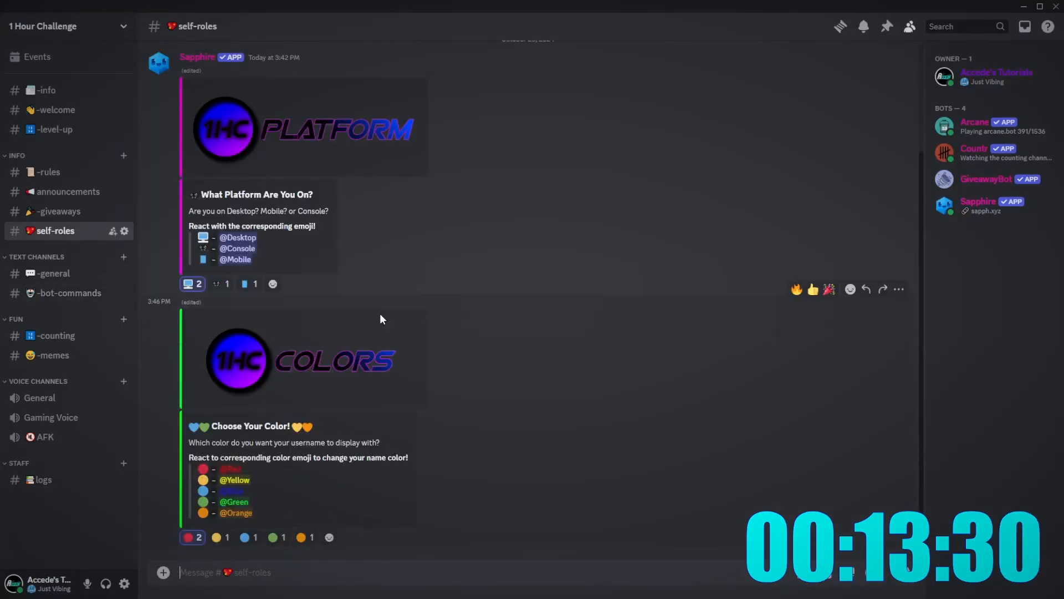
- In #-rules, start a message with a bold 'Server Rules' heading
left_click(48, 172)
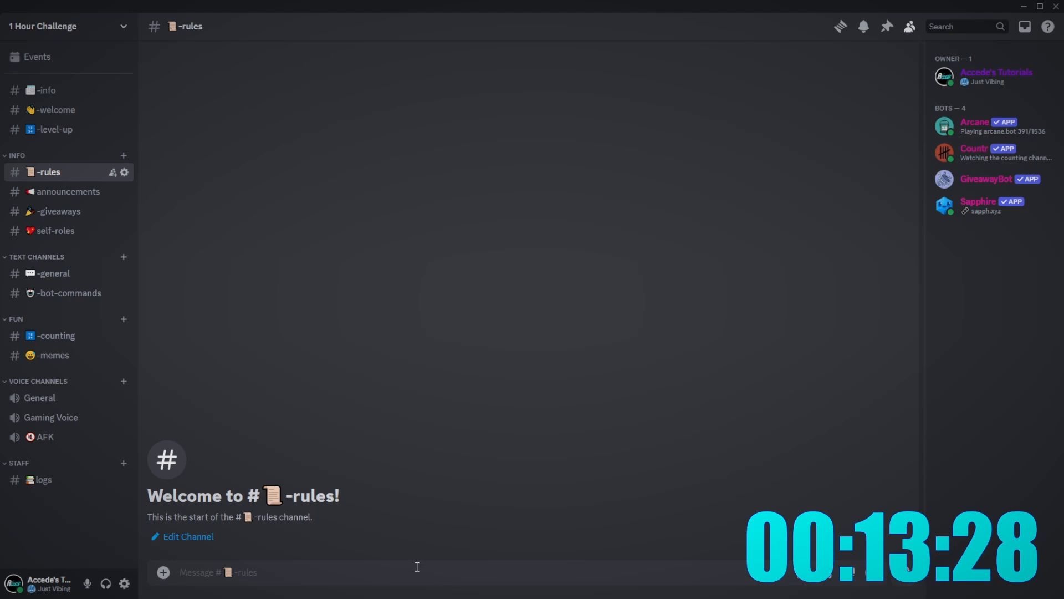
type("**")
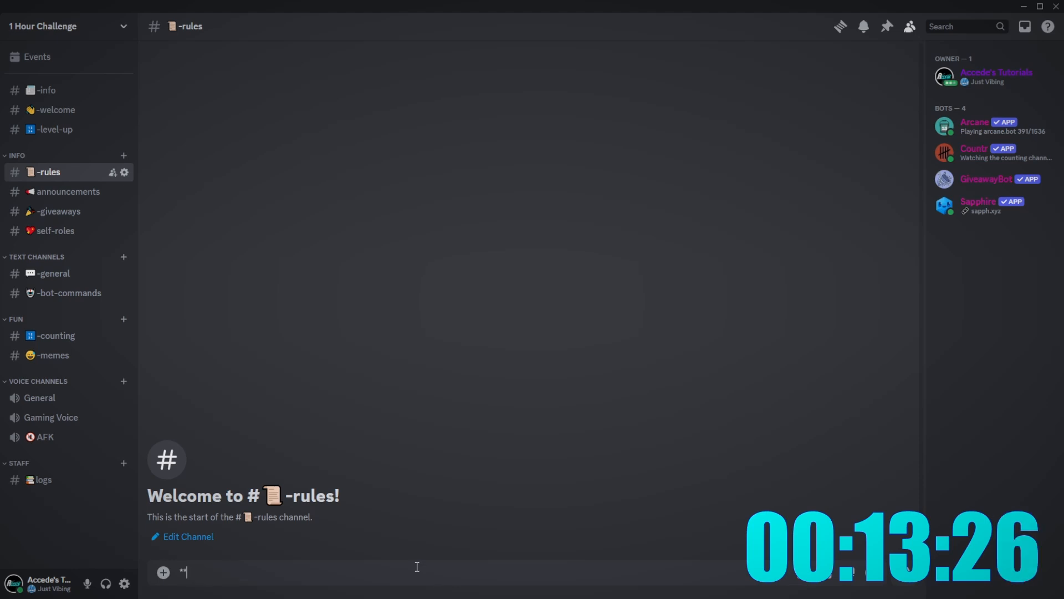
type("S")
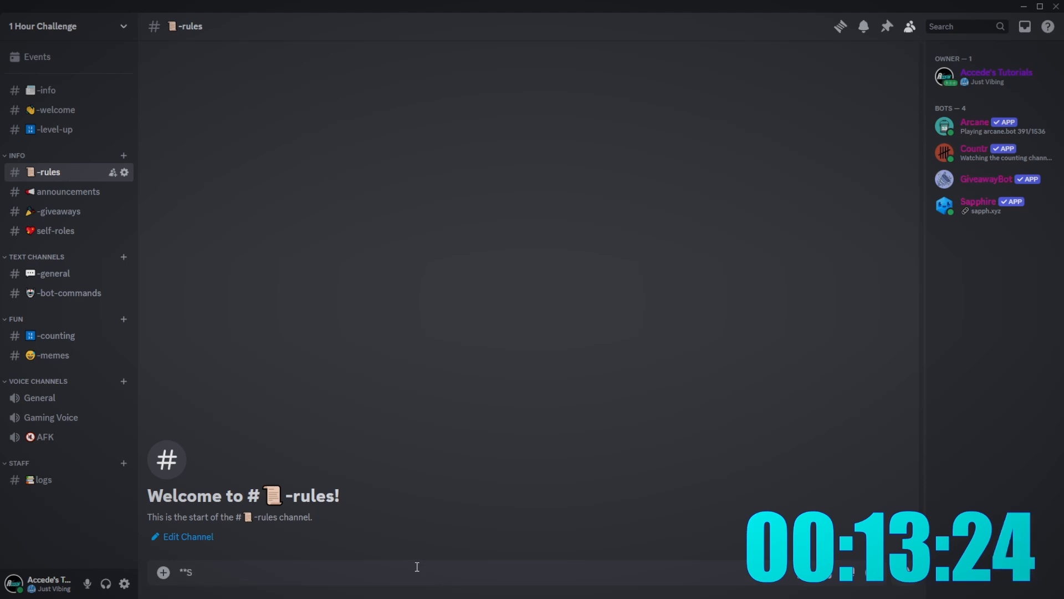
key("BackSpace")
key("BackSpace")
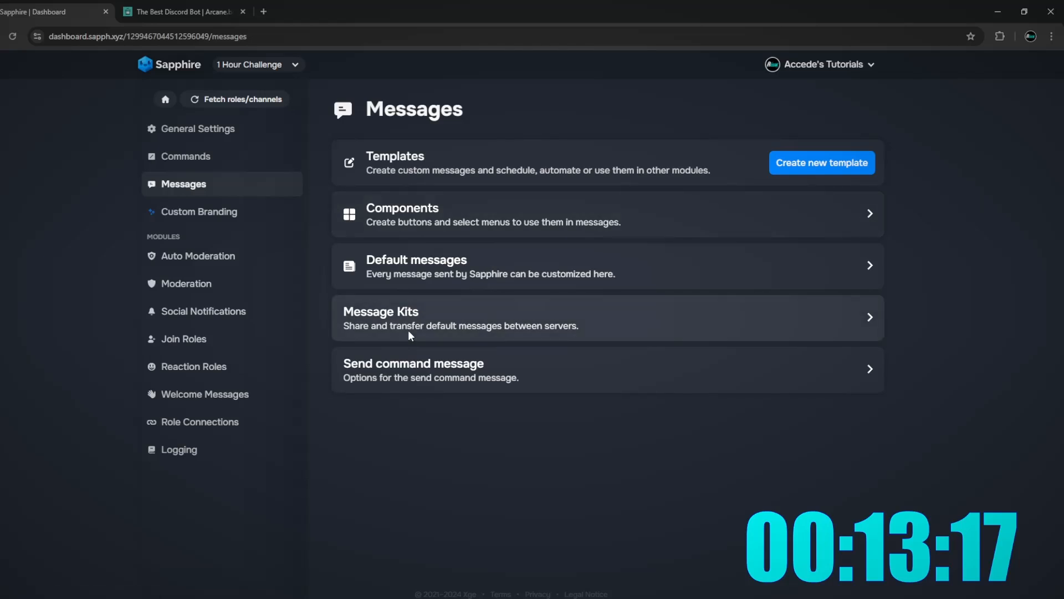
left_click(439, 281)
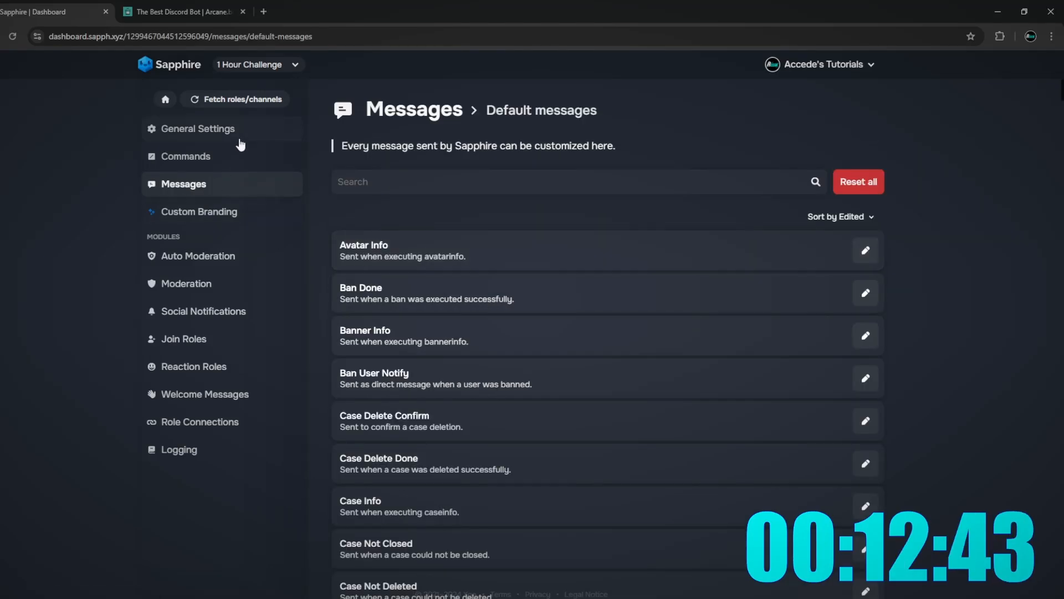
left_click(239, 141)
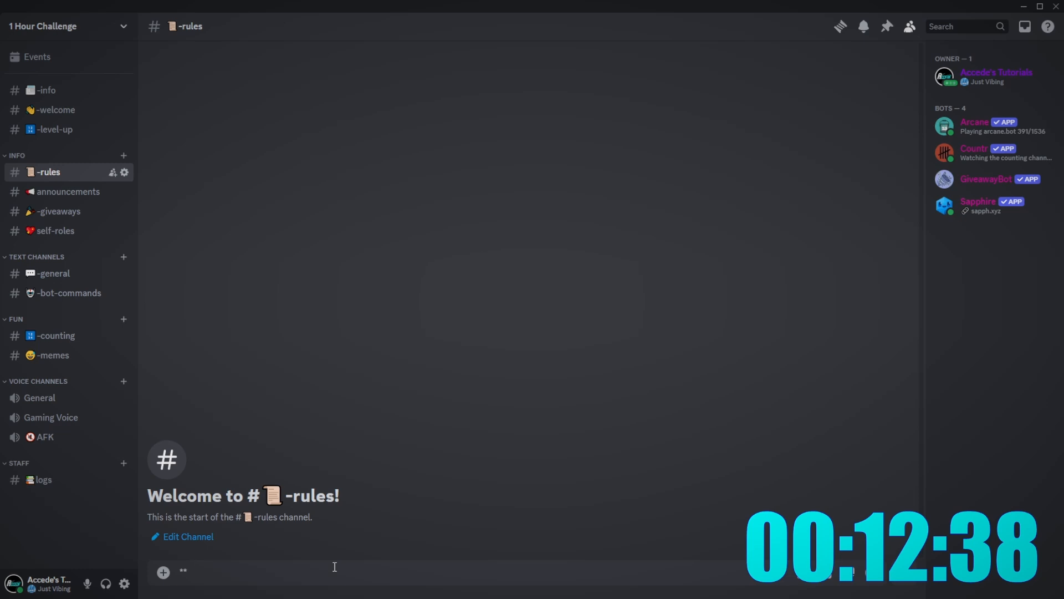
type("Server Rules:**")
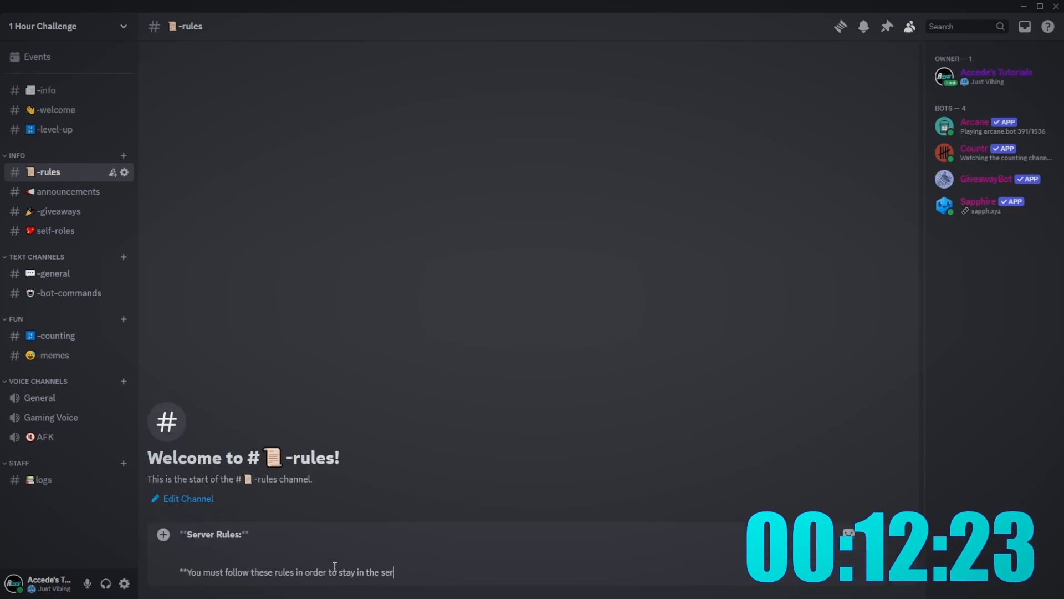
type("ver:**")
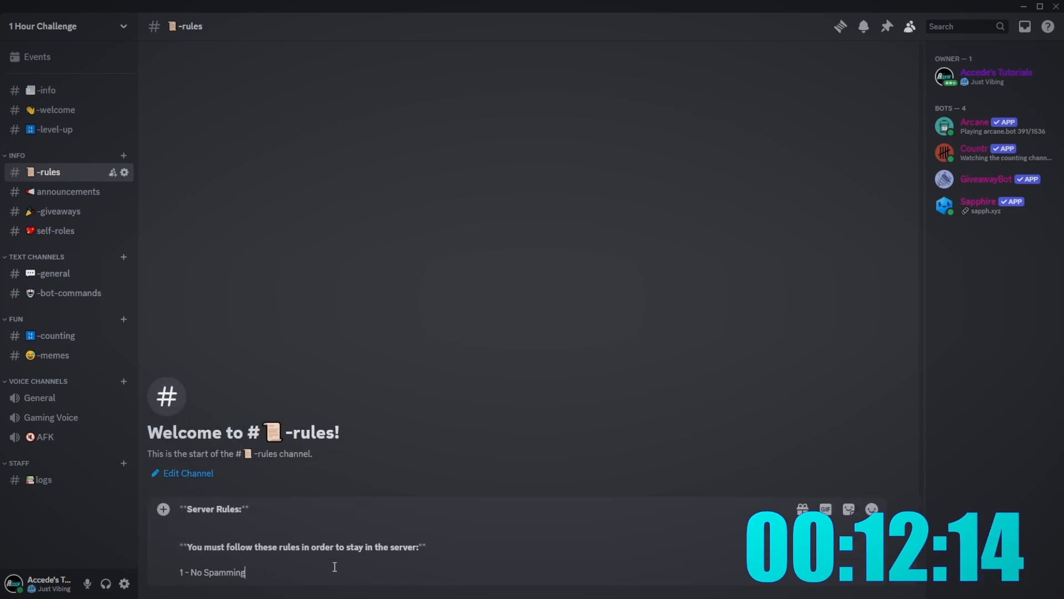
key("shift+Return")
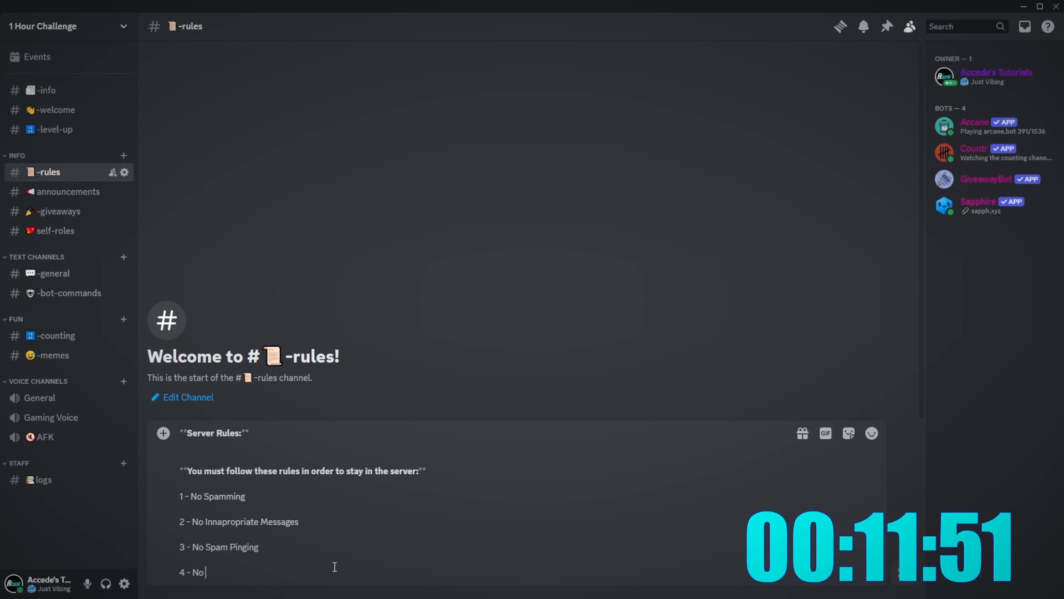
- List the six rules, from 'Sending Invite Links / Advertising' to TOS, and post the message
type("Sending Invite")
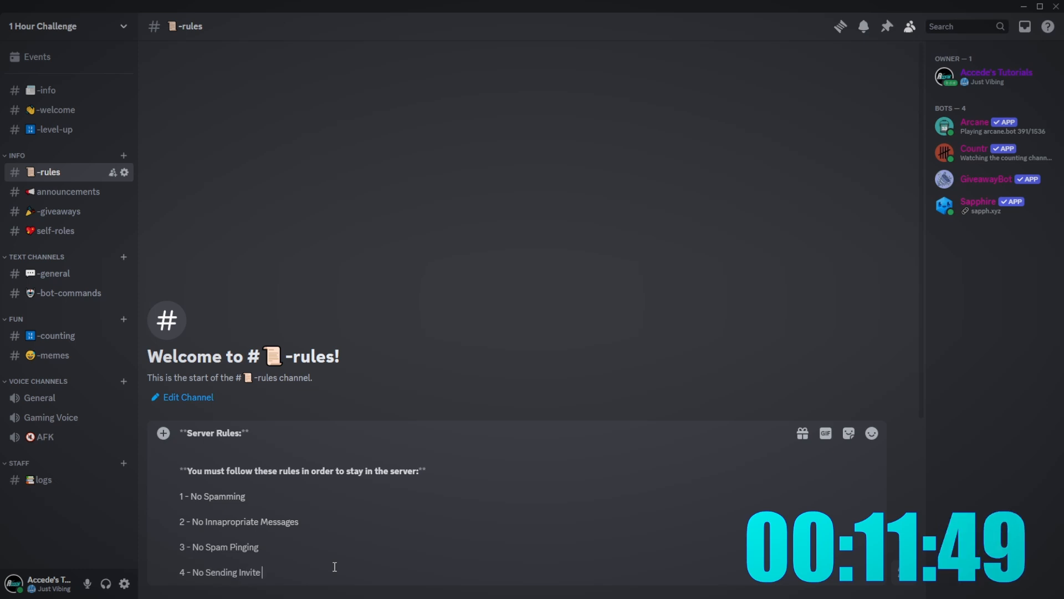
type(" Links / Advertisi")
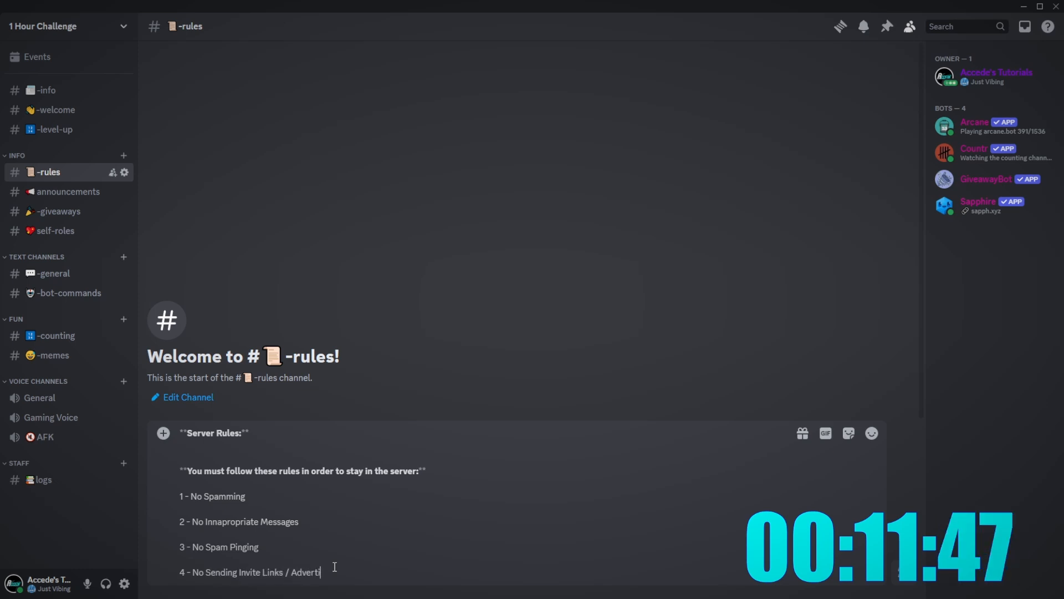
type("ng")
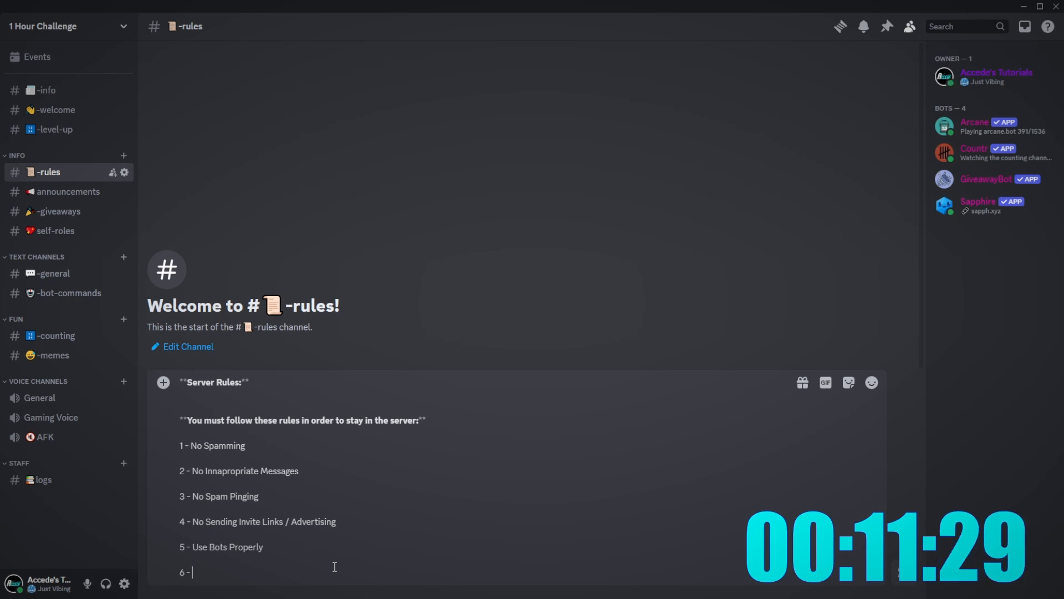
type("Follow Discord")
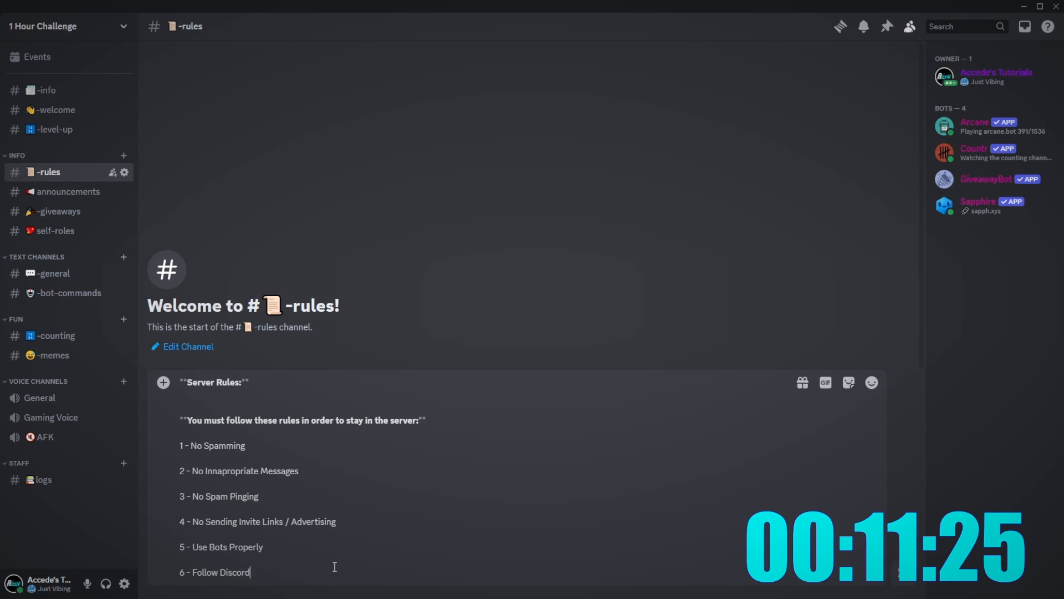
type("TOS")
key("shift+Return")
type("7 -")
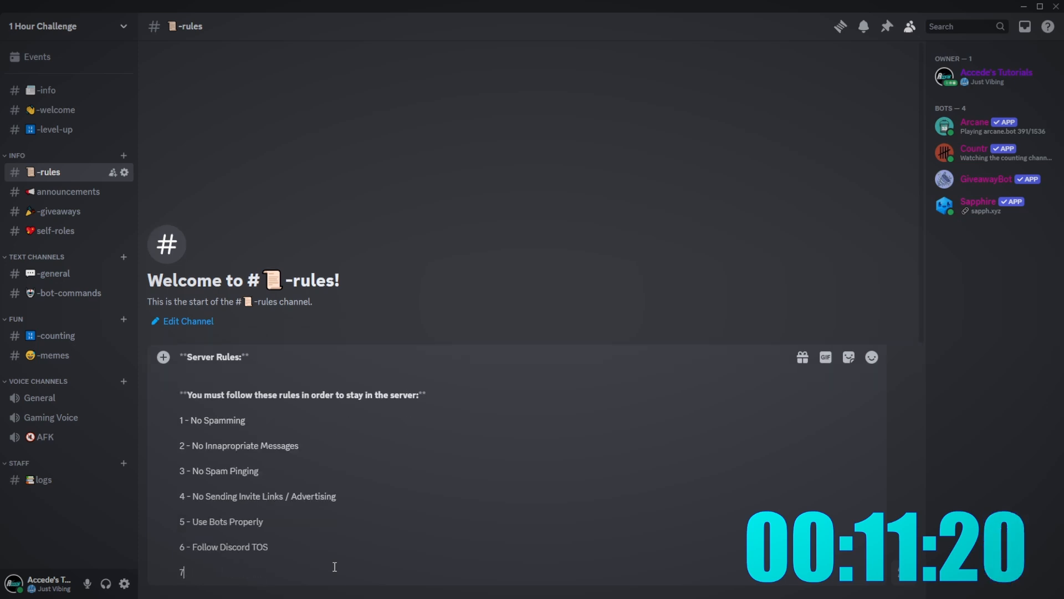
key("BackSpace")
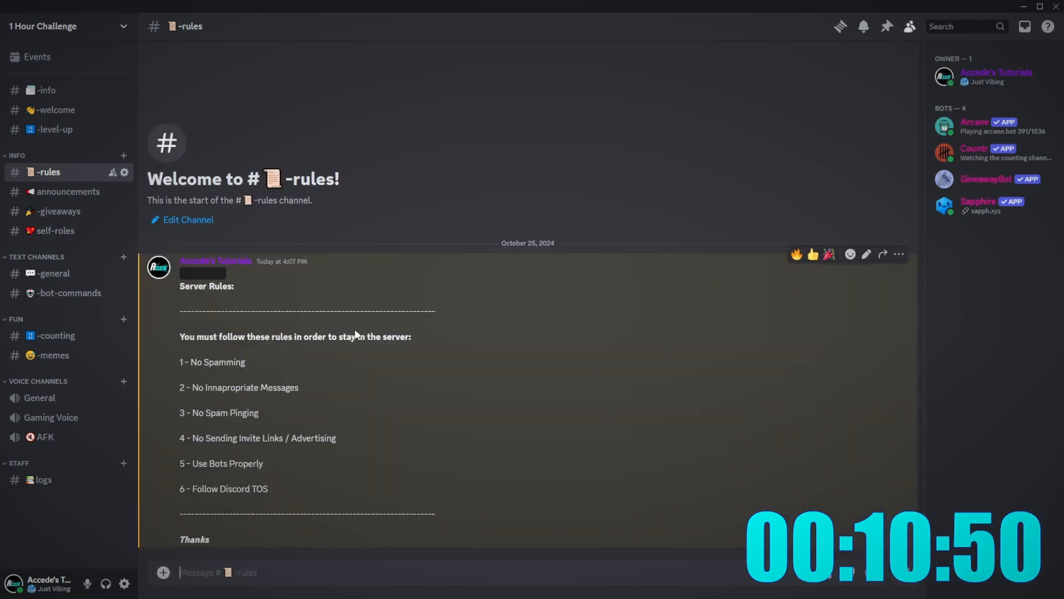
- Check the posted rules message, then browse the -info, -welcome and -level-up channels
right_click(356, 333)
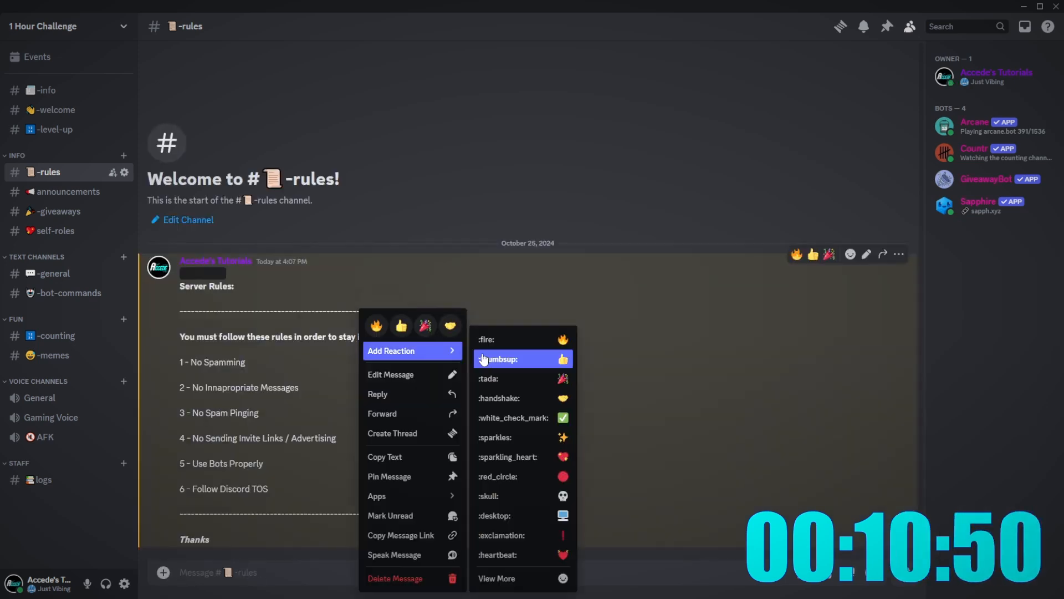
left_click(638, 337)
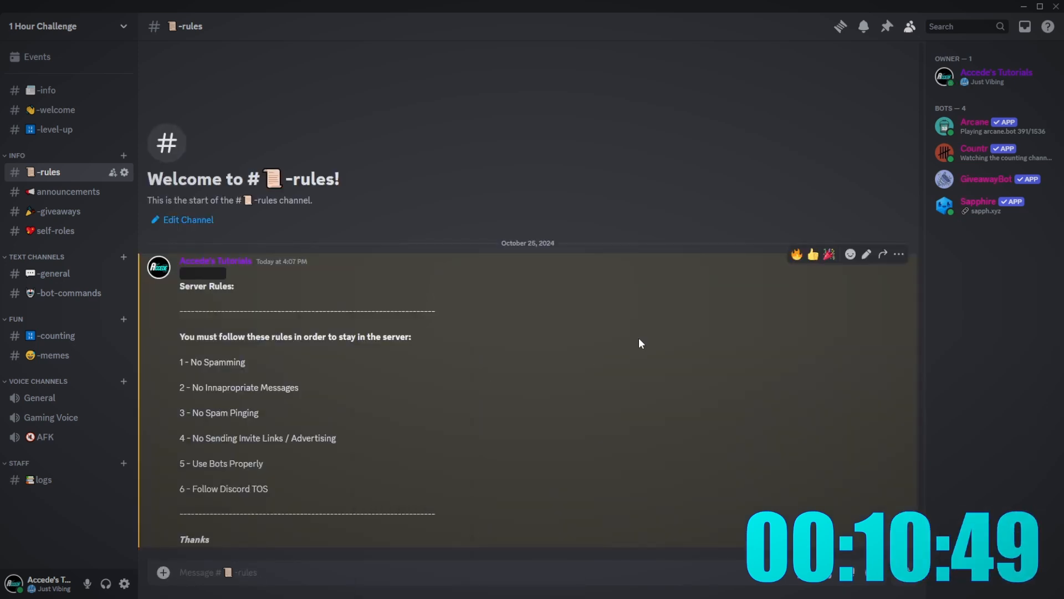
left_click(47, 160)
left_click(47, 158)
left_click(51, 129)
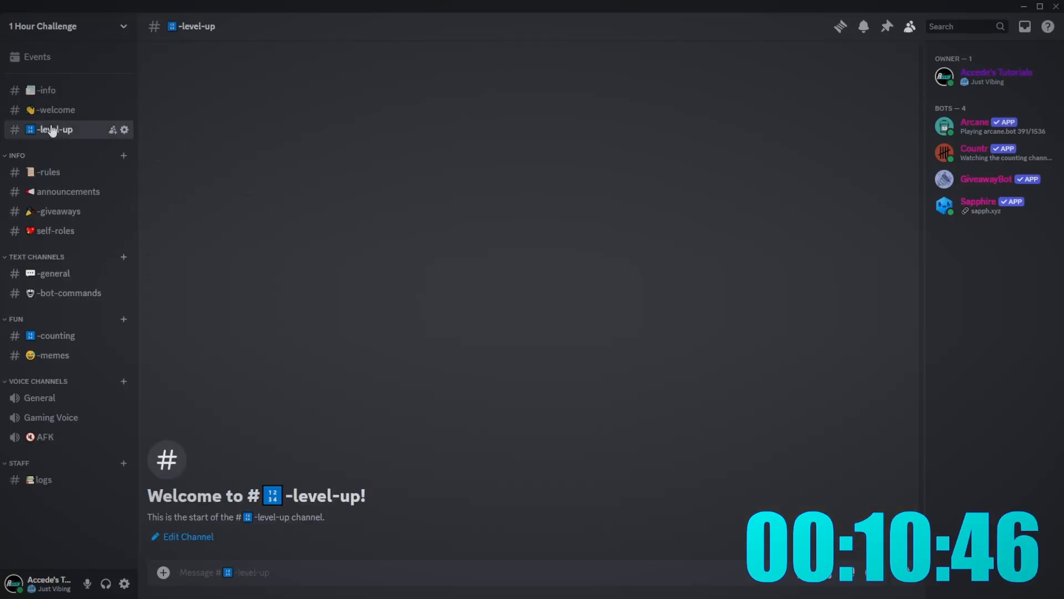
left_click(58, 110)
left_click(56, 92)
left_click(61, 130)
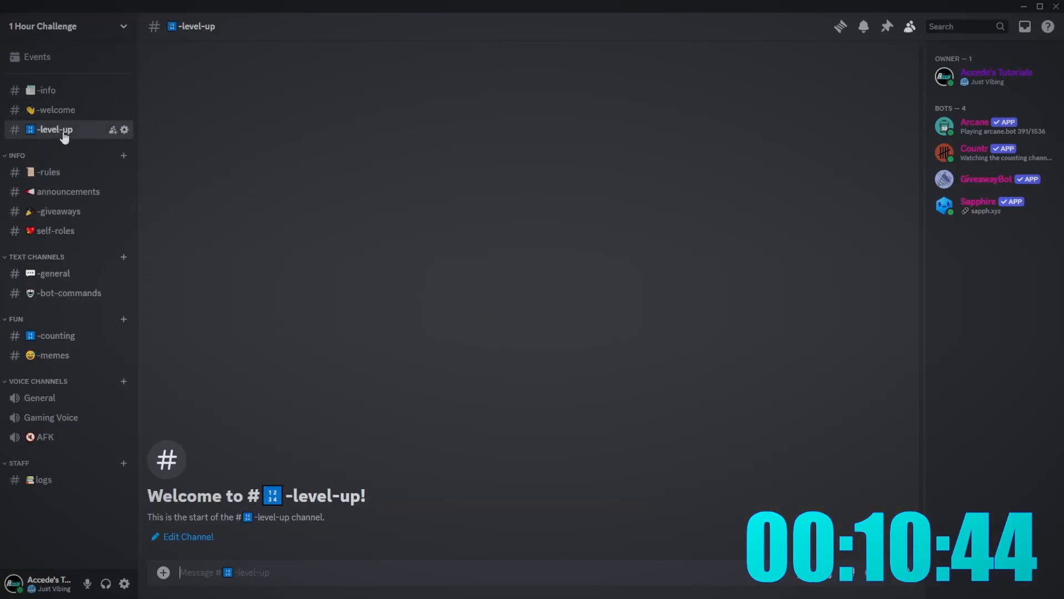
left_click(68, 113)
left_click(74, 94)
left_click(72, 112)
- Flip through -welcome, -bot-commands, -general and -info, then bring up Server Settings
left_click(69, 129)
left_click(72, 112)
left_click(72, 95)
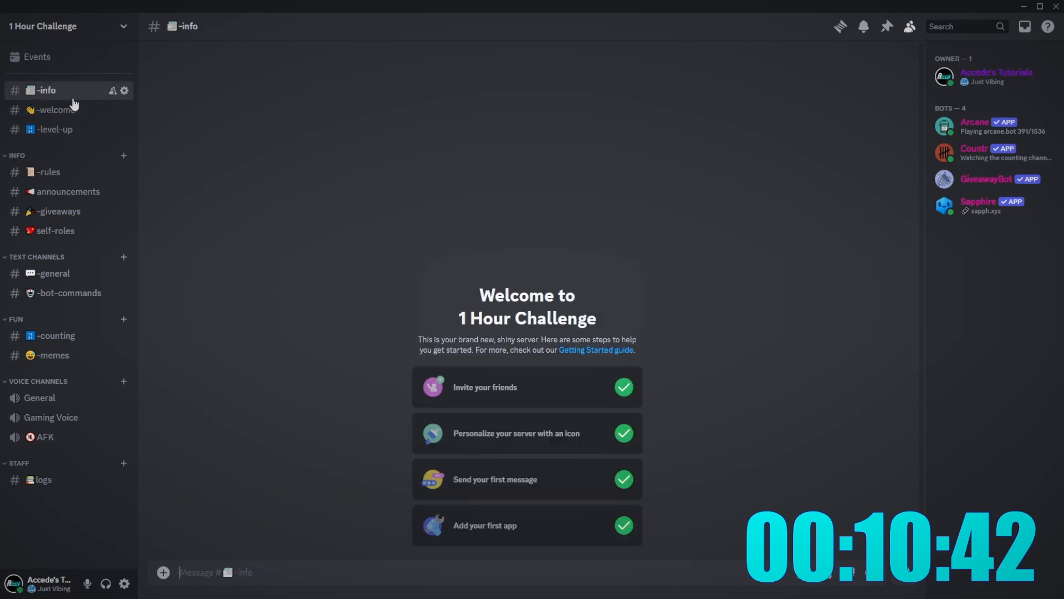
left_click(73, 109)
left_click(50, 293)
left_click(53, 273)
left_click(70, 93)
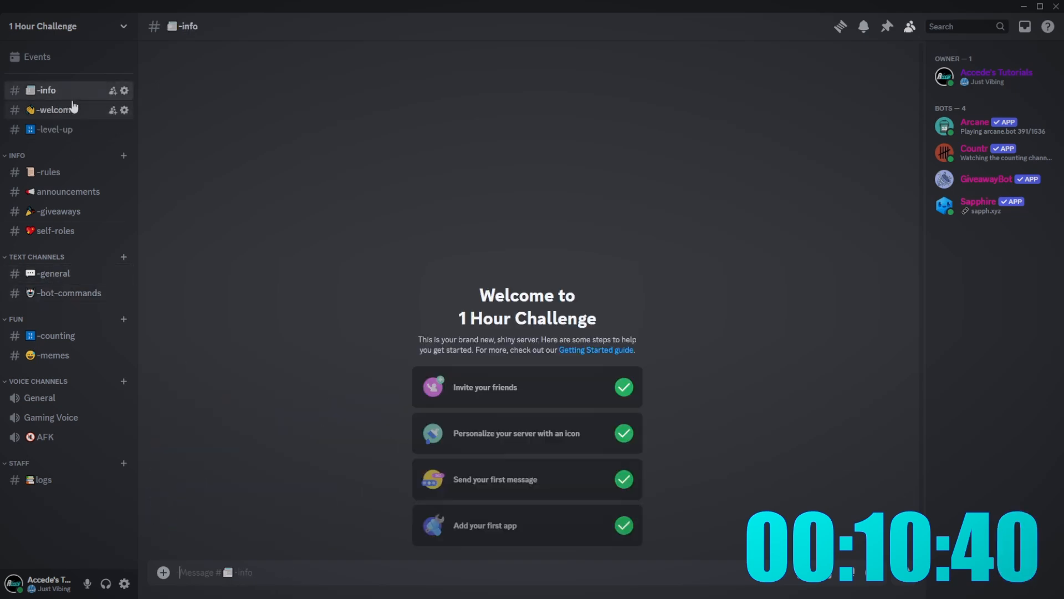
left_click(72, 110)
left_click(72, 90)
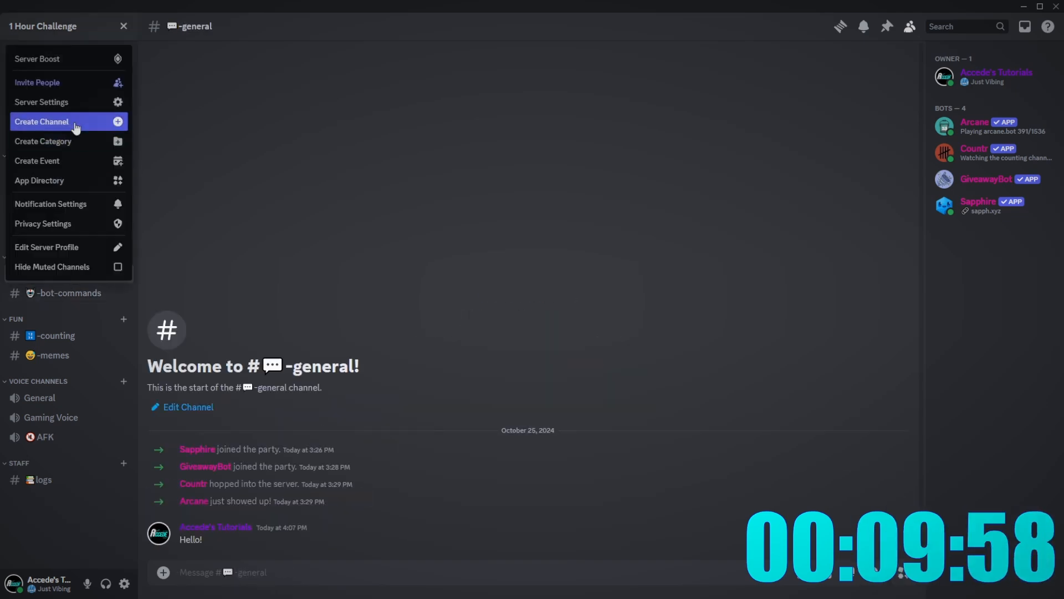
left_click(82, 110)
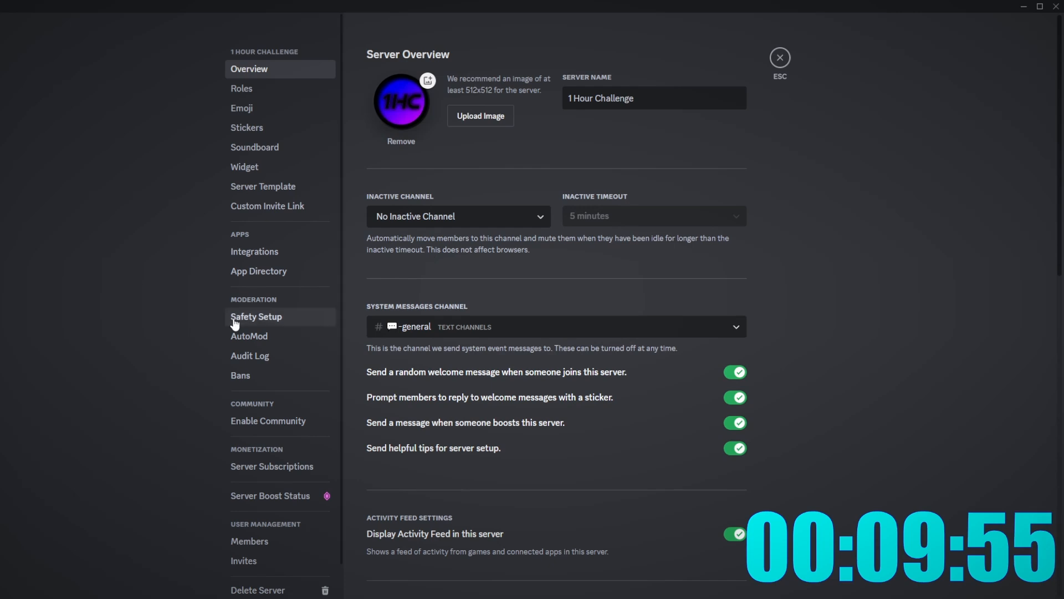
- Look over the Safety Setup, AutoMod and Audit Log settings pages
left_click(242, 320)
left_click(259, 334)
left_click(262, 322)
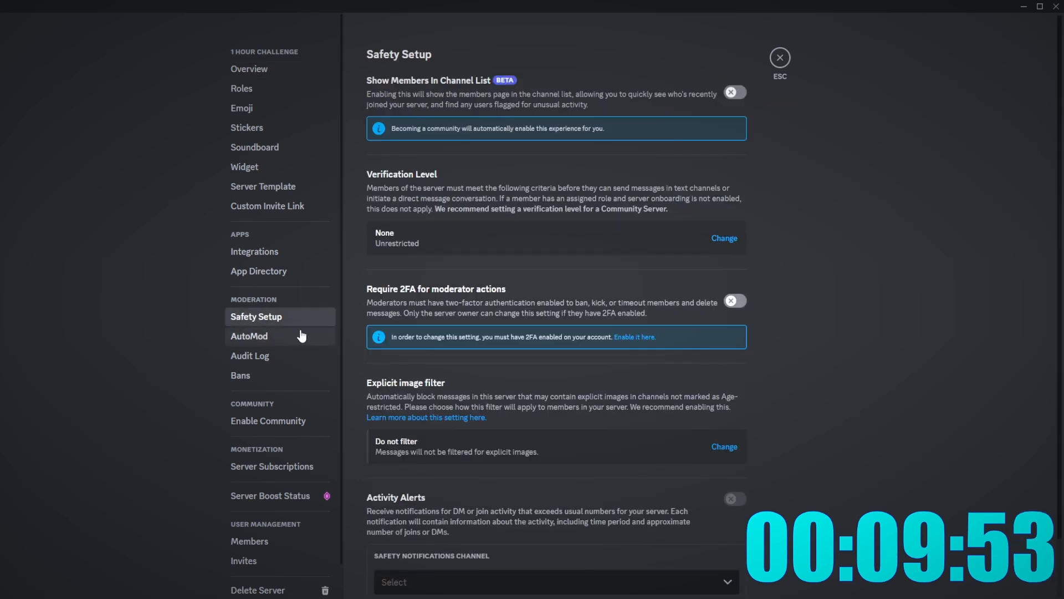
left_click(302, 336)
left_click(291, 355)
- Start Community setup, requiring a verified email and scanning media from all members
left_click(324, 420)
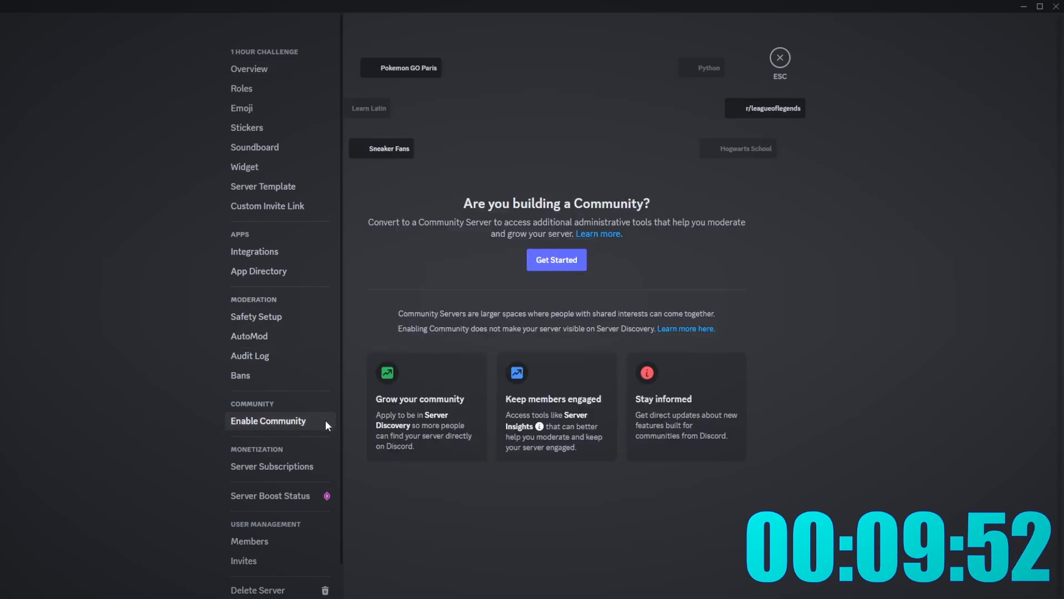
left_click(574, 269)
left_click(490, 318)
left_click(484, 411)
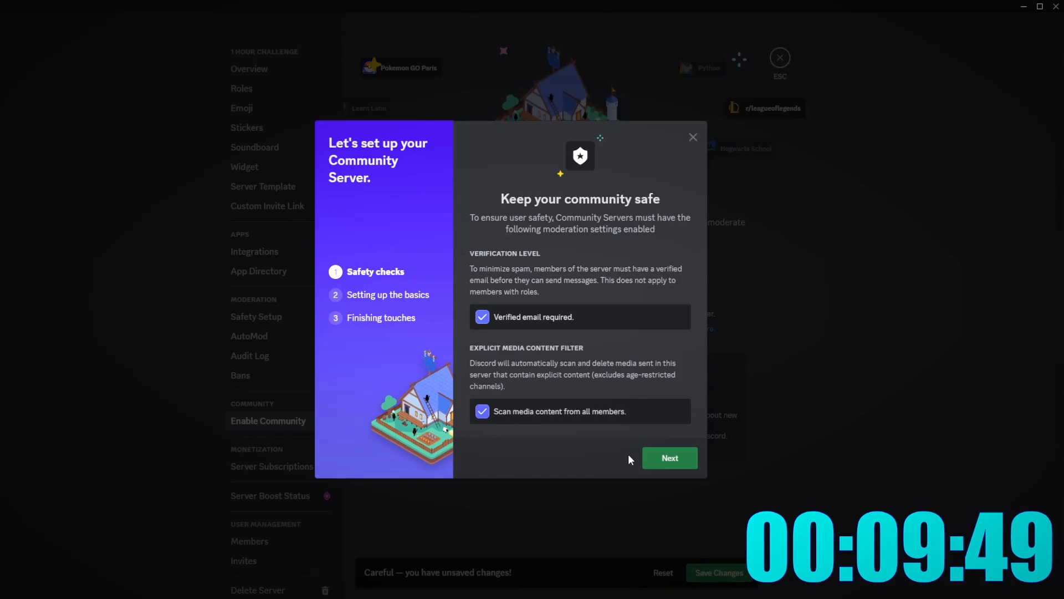
left_click(656, 458)
- Choose -rules as the rules channel and logs for community updates
left_click(572, 318)
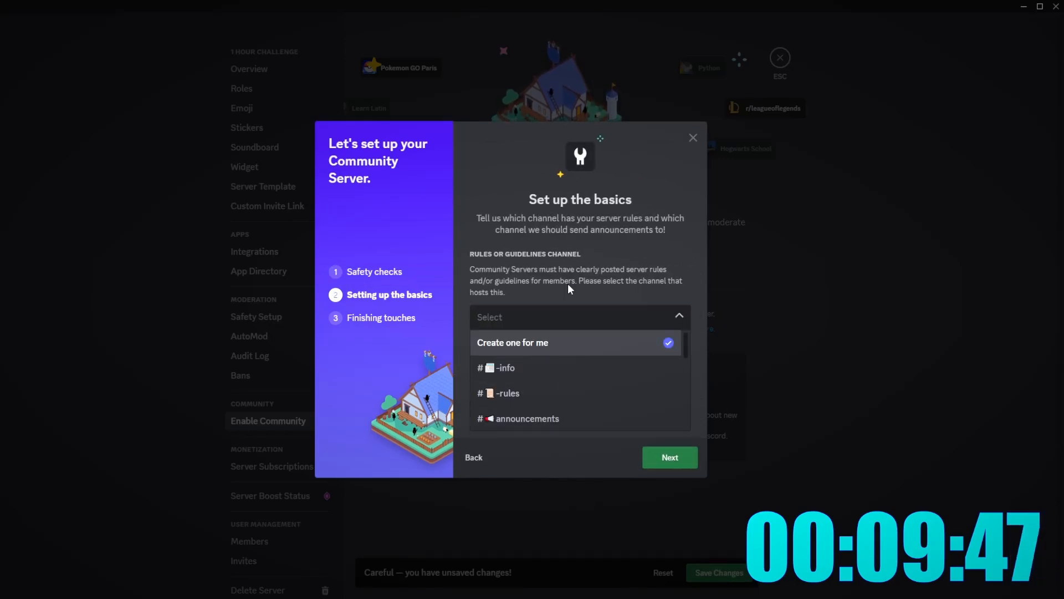
left_click(508, 392)
left_click(555, 409)
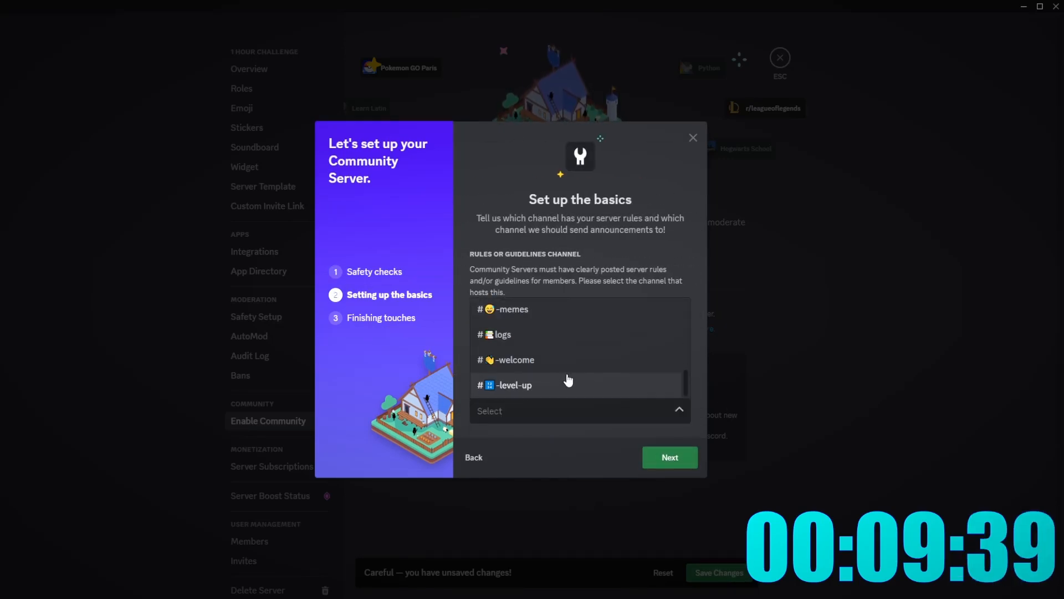
left_click(506, 333)
left_click(688, 464)
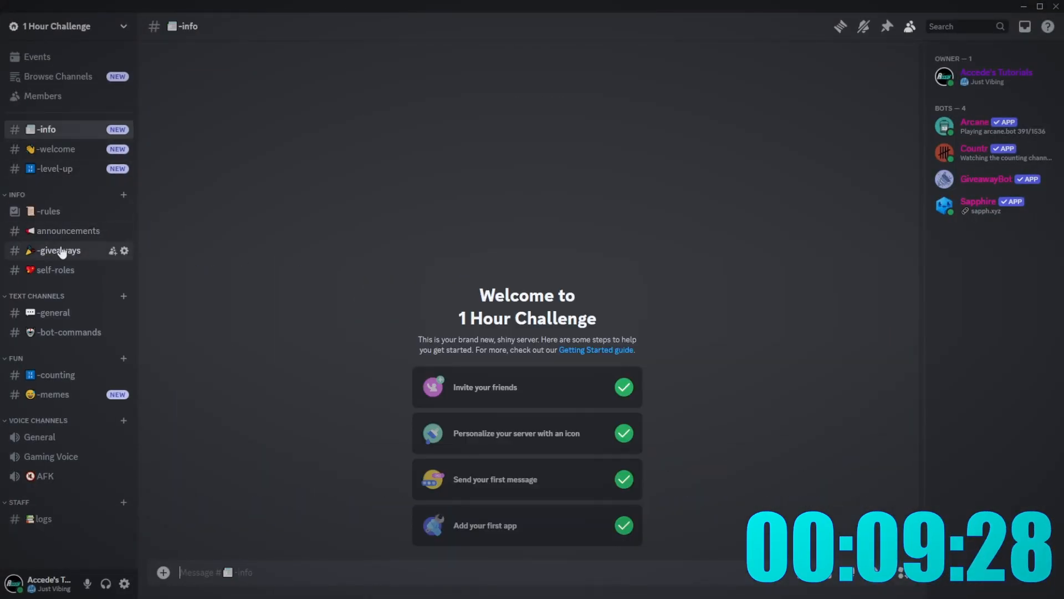
- In Onboarding, add the TEXT CHANNELS and FUN groups as default channels
left_click(62, 250)
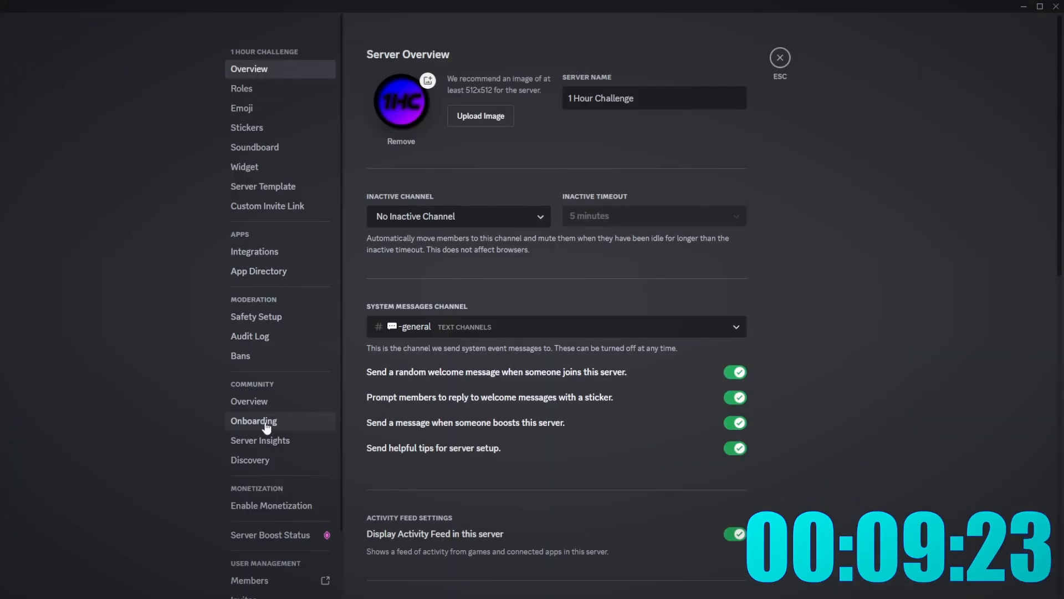
left_click(248, 400)
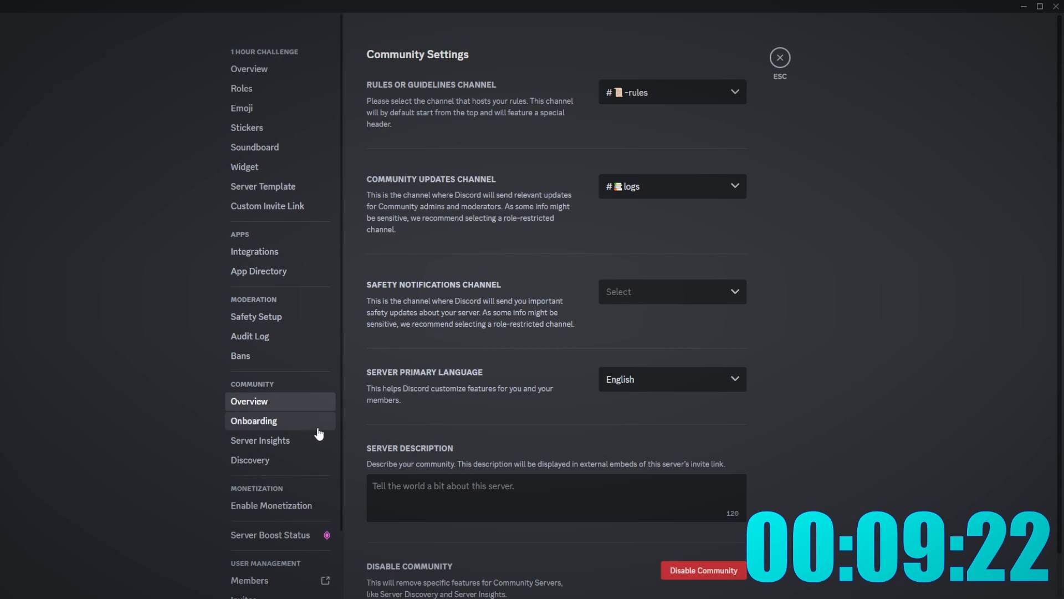
left_click(253, 420)
left_click(723, 571)
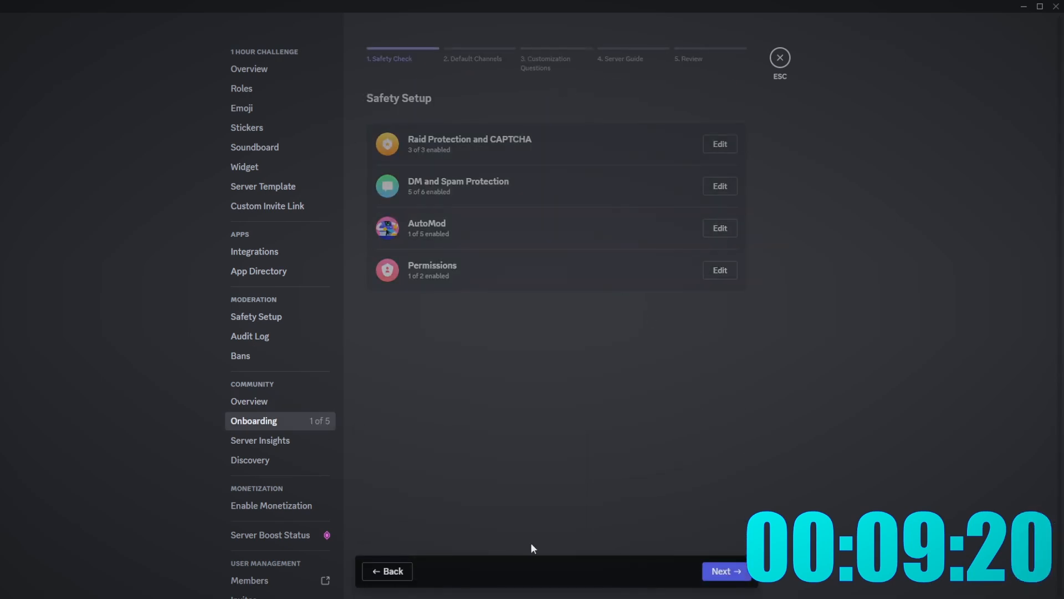
left_click(721, 570)
left_click(389, 514)
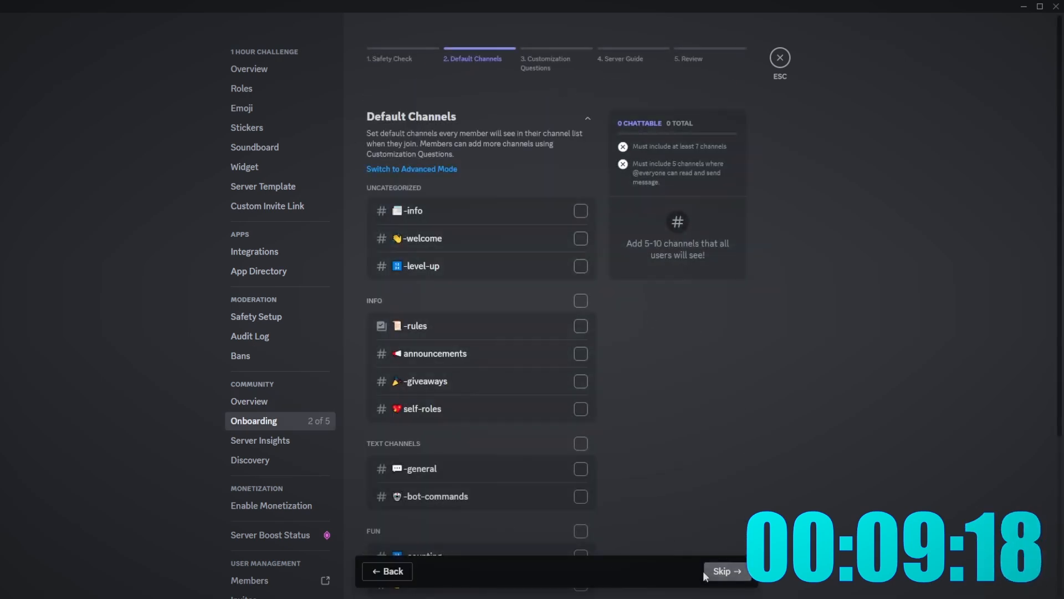
left_click(581, 443)
scroll(637, 431, "down", 3)
left_click(581, 358)
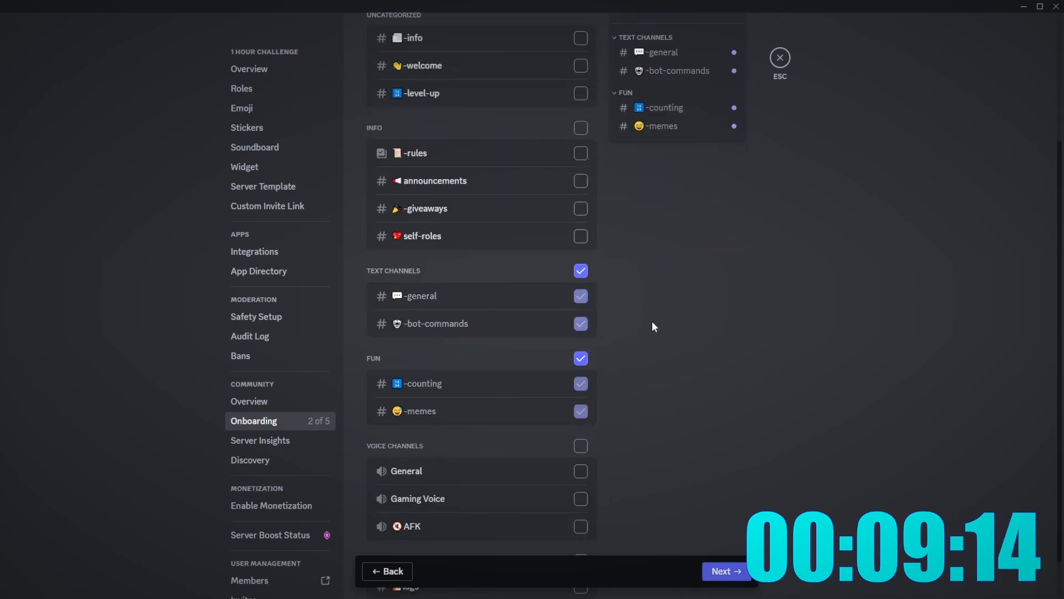
scroll(653, 320, "up", 3)
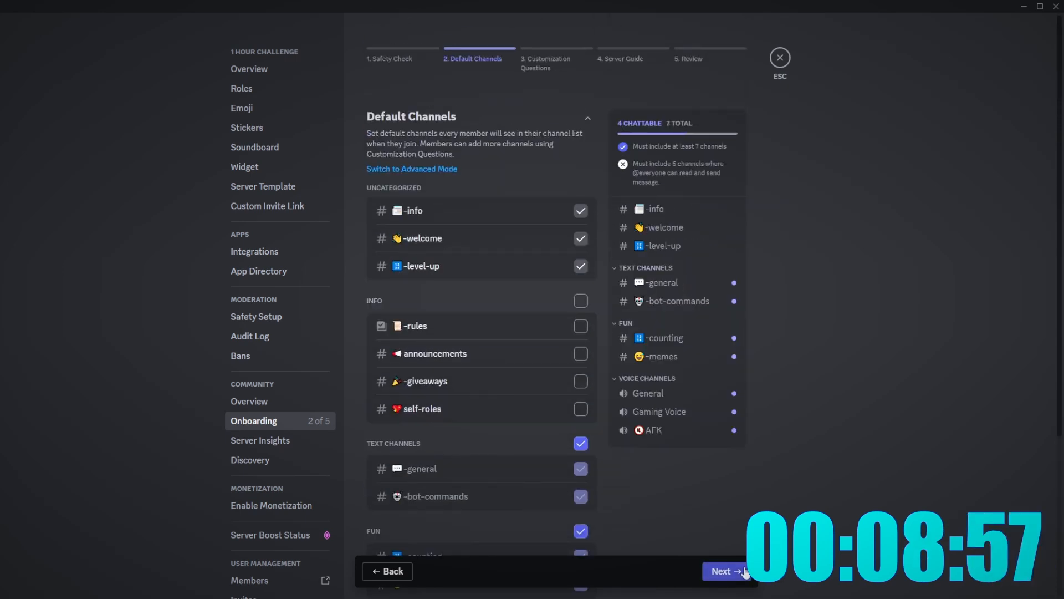
left_click(721, 571)
- Create a new -general-2 text channel under TEXT CHANNELS
left_click(780, 57)
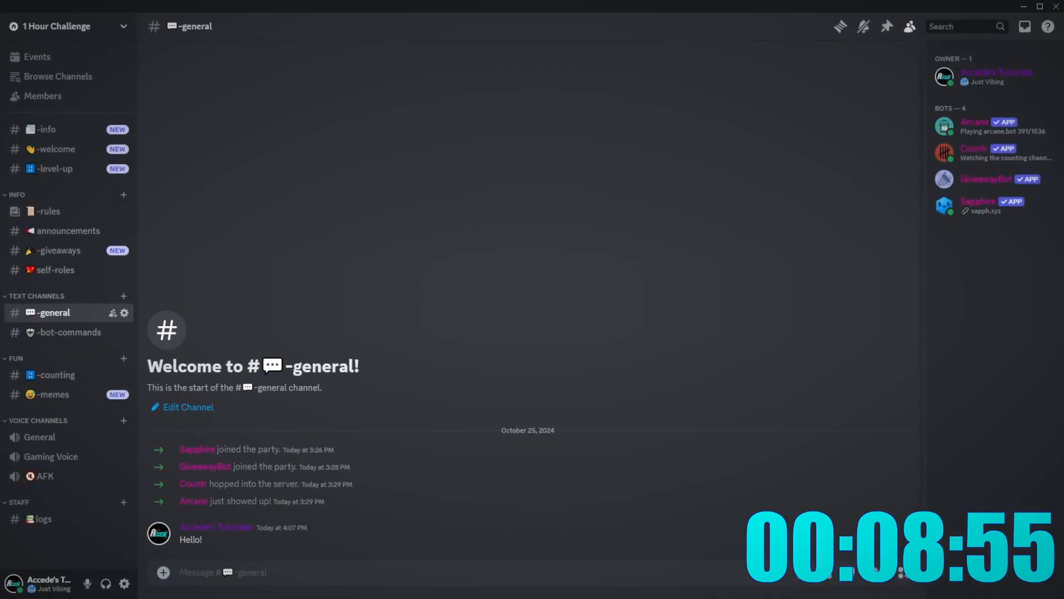
left_click(123, 296)
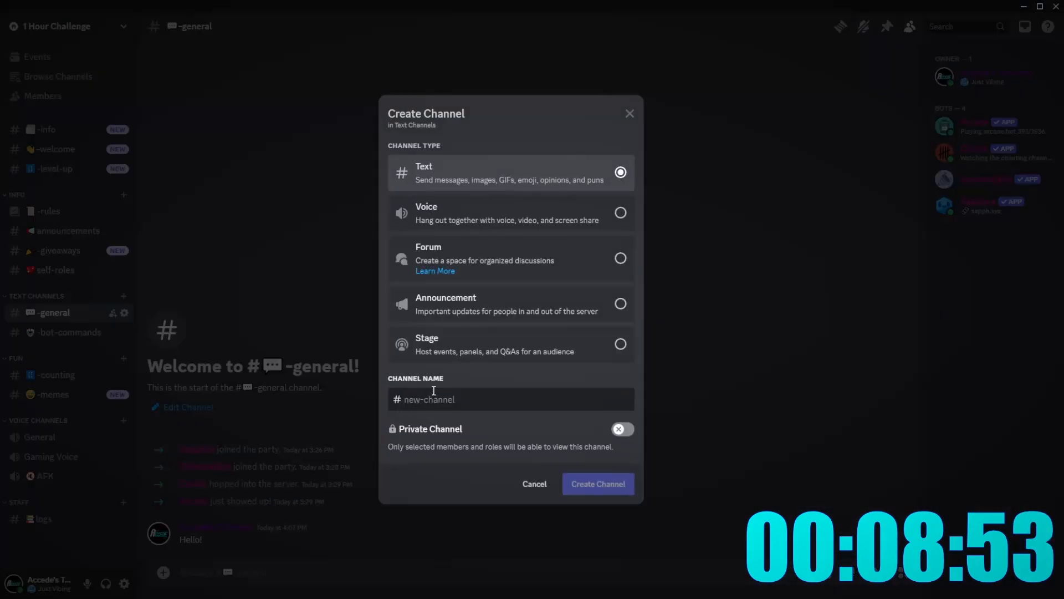
type("gn")
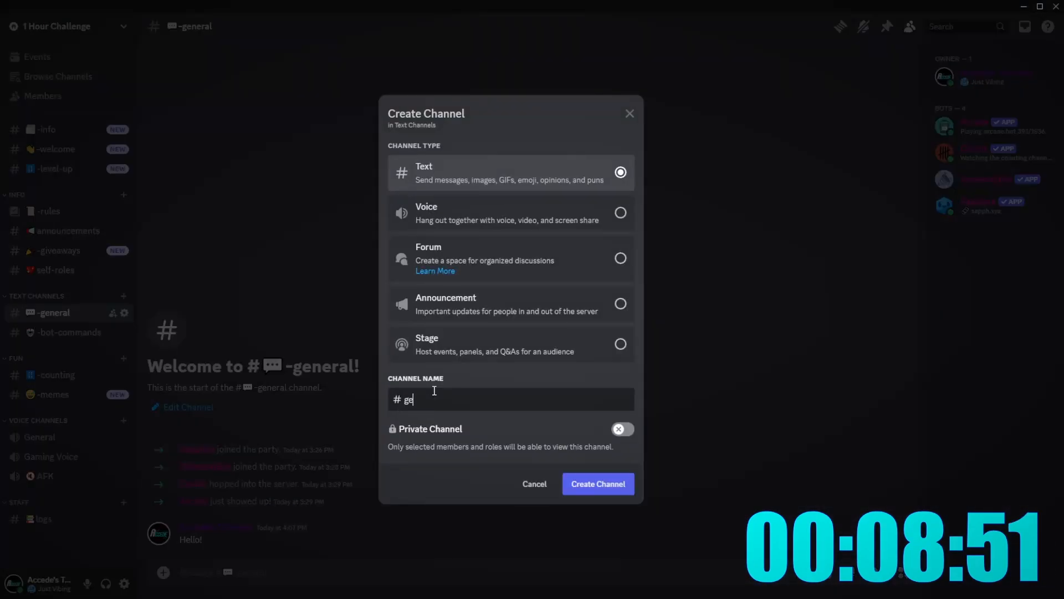
type("neral")
type("-2")
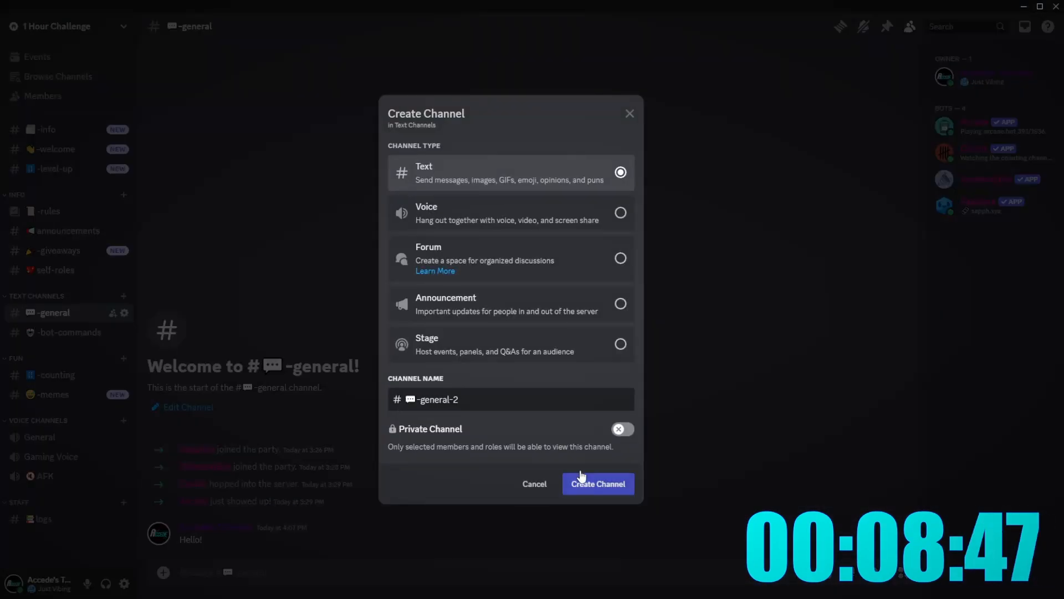
left_click(598, 483)
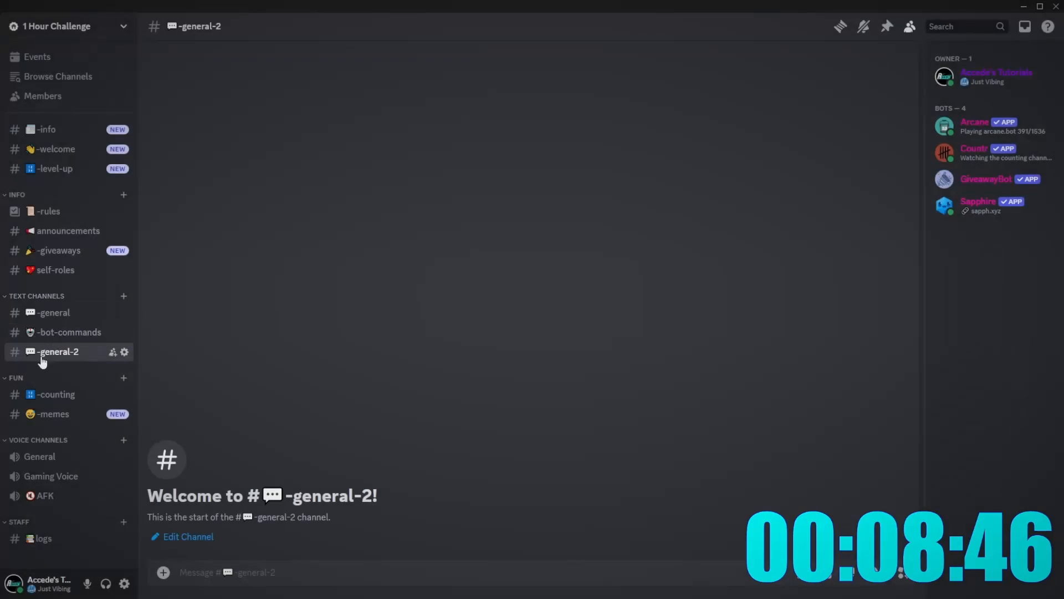
- Back in Onboarding, add a 'Meme' answer to the first question
left_click(96, 28)
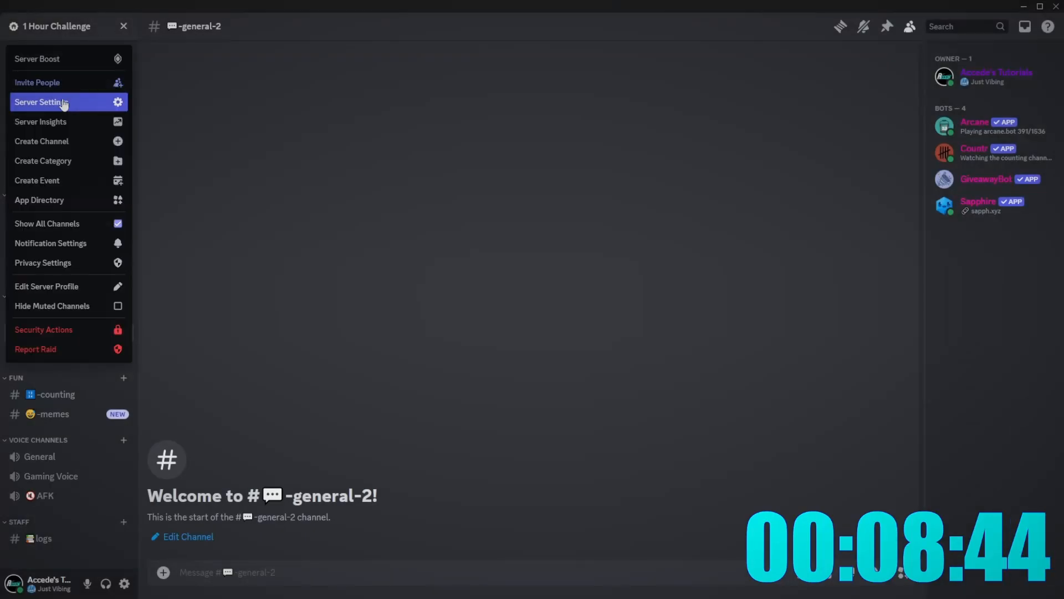
left_click(64, 103)
left_click(254, 420)
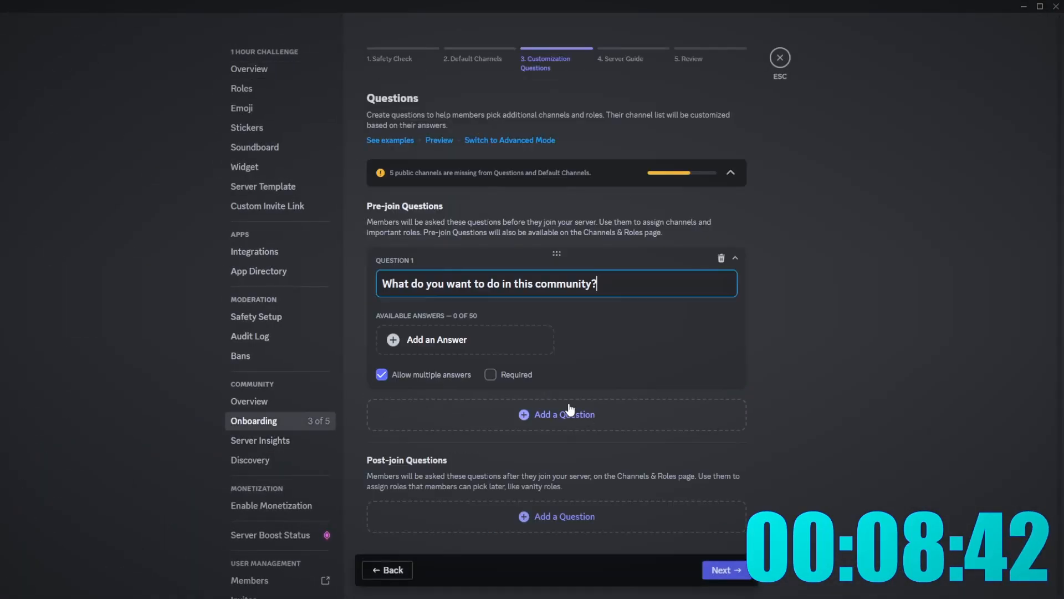
left_click(470, 62)
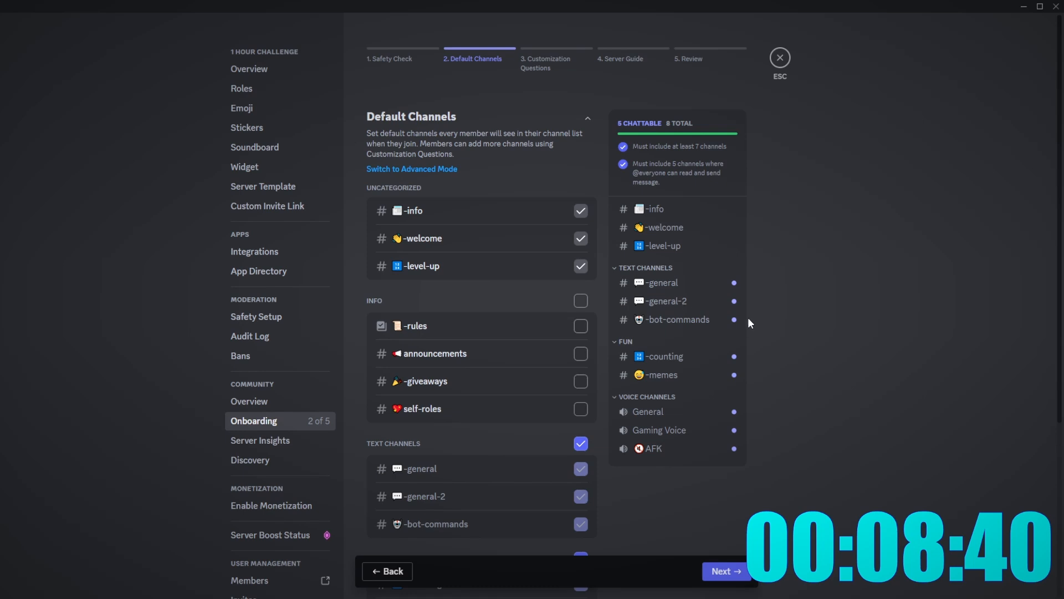
scroll(566, 426, "down", 3)
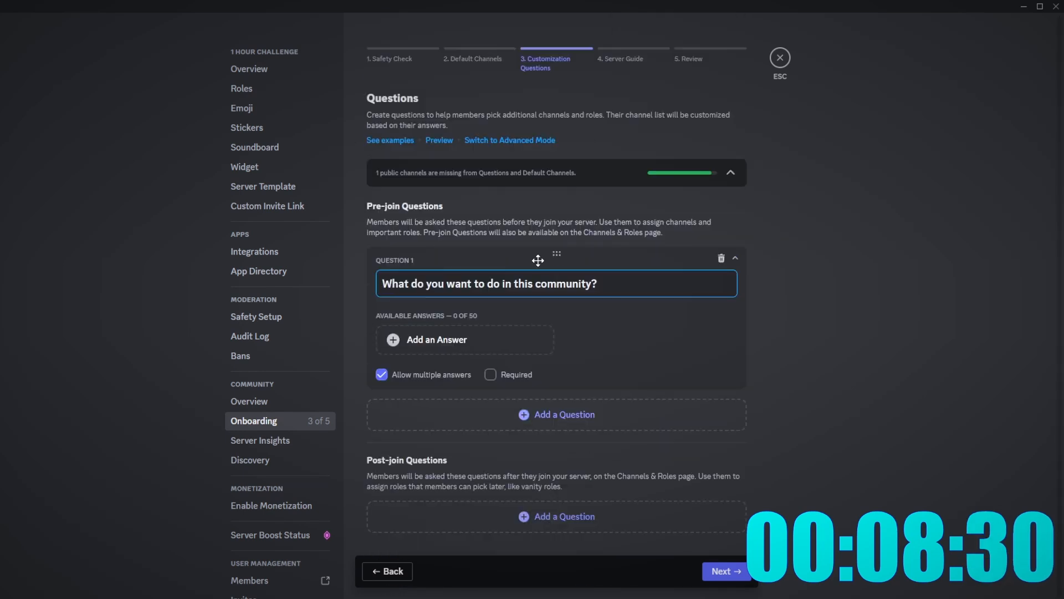
left_click(452, 341)
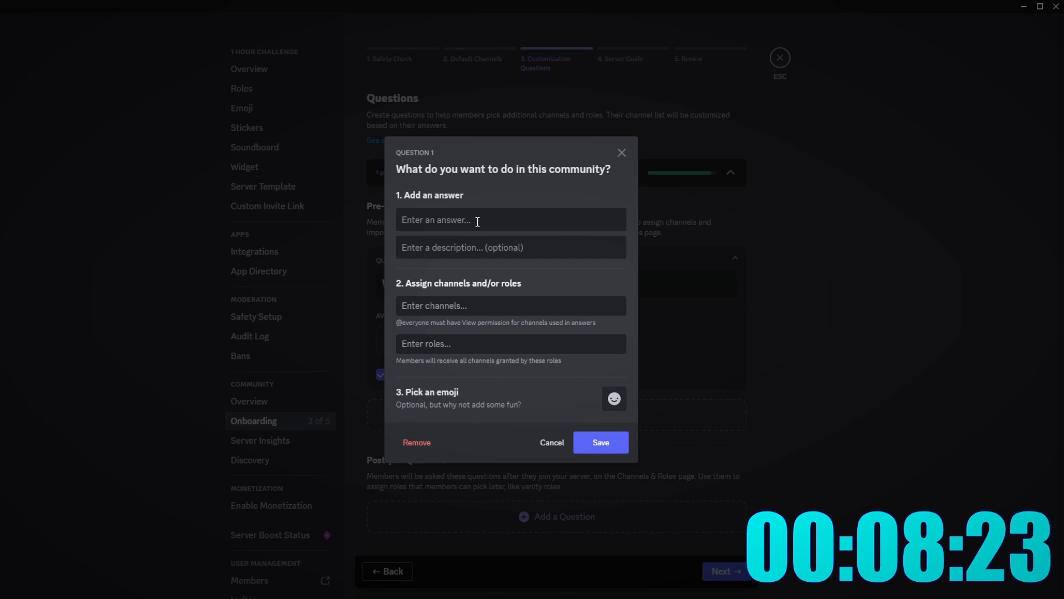
type("Meme")
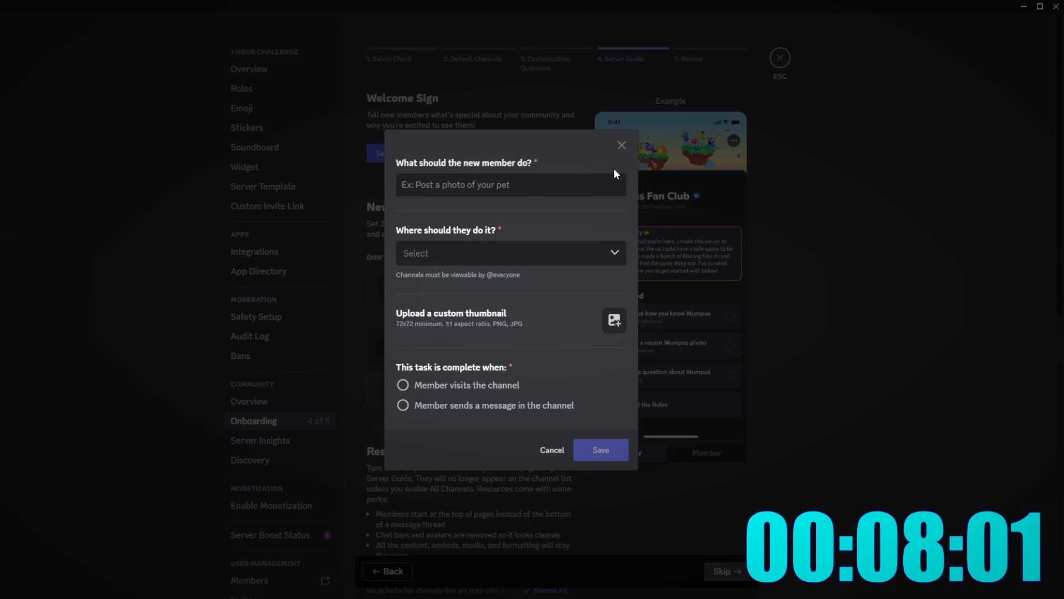
- Add new-member tasks 'Post a meme' and 'Count with others!'
type("Post a meme")
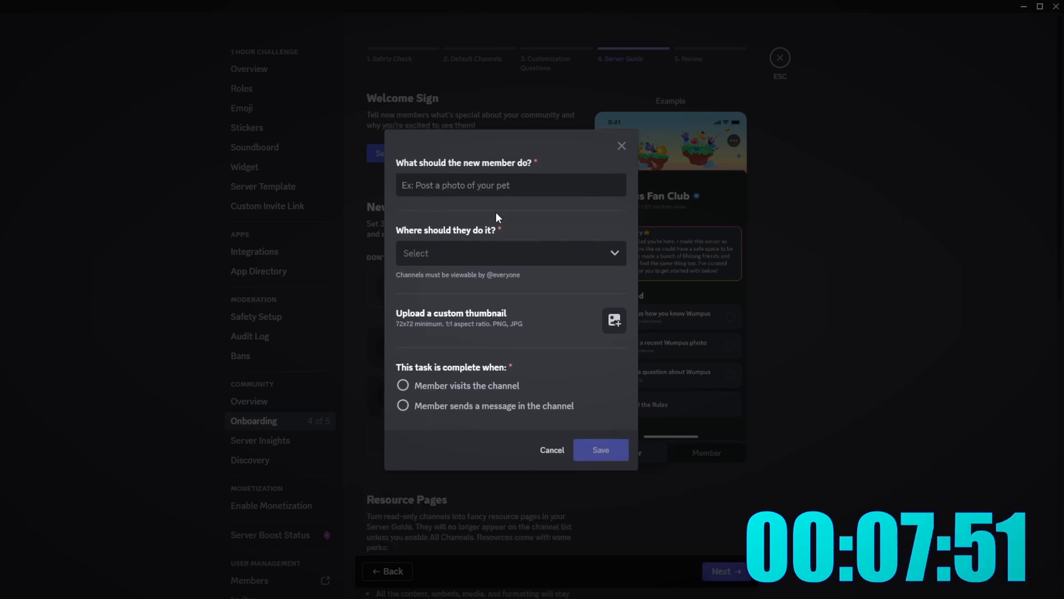
left_click(510, 192)
type("Counting with")
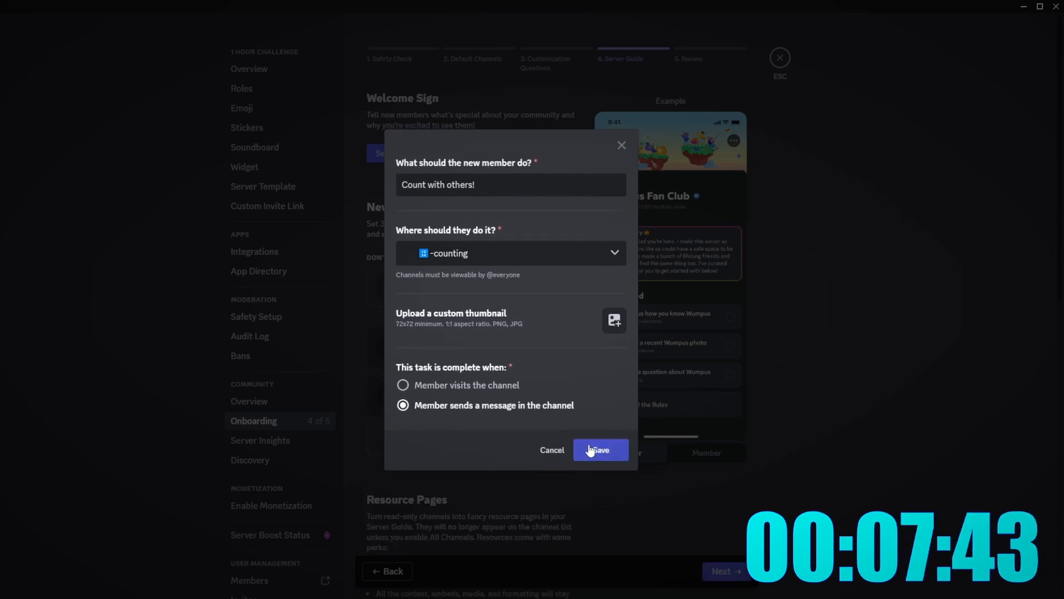
left_click(599, 449)
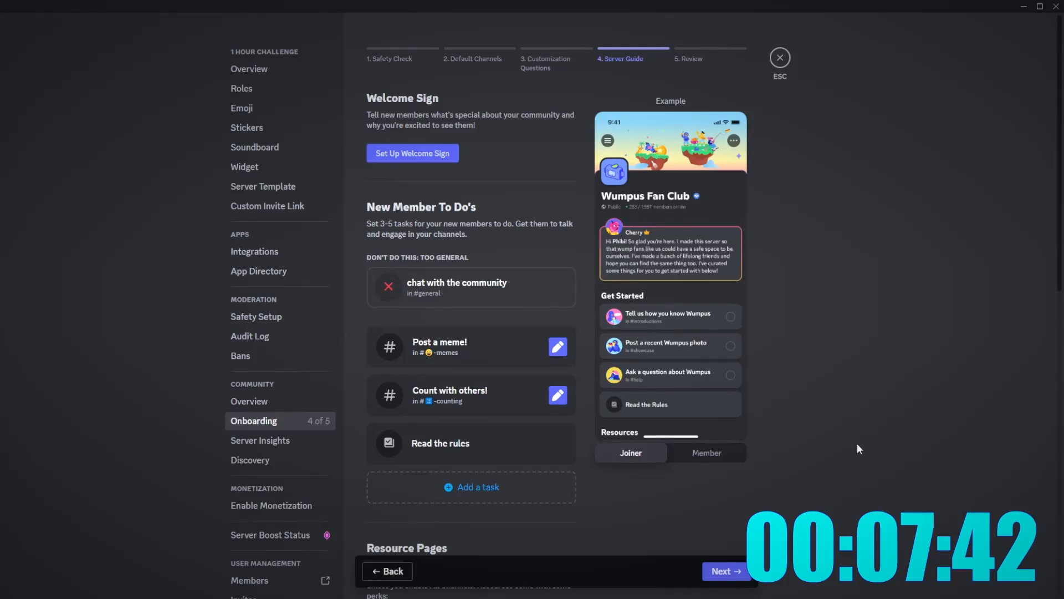
- Make -info and announcements resource pages, then continue to the Server Guide step
scroll(511, 473, "down", 10)
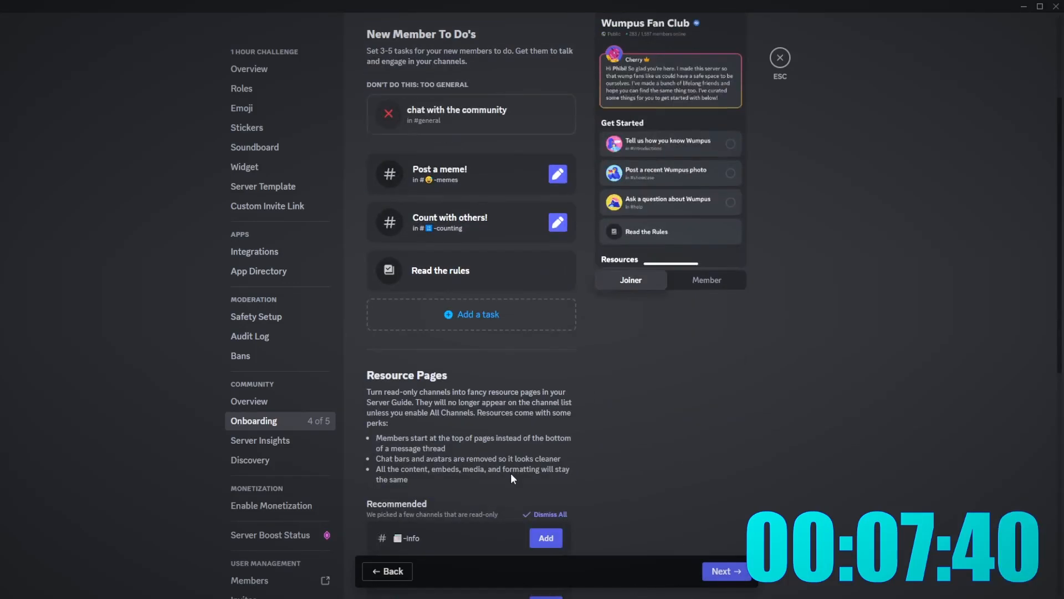
scroll(613, 427, "up", 4)
scroll(609, 427, "down", 5)
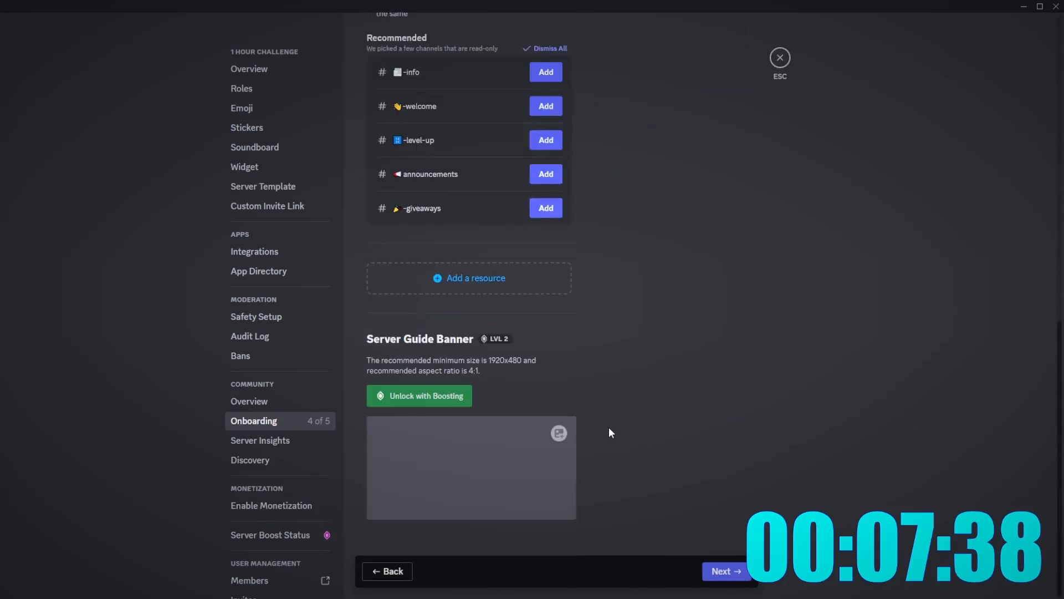
scroll(572, 433, "up", 7)
scroll(499, 376, "down", 1)
scroll(499, 376, "down", 2)
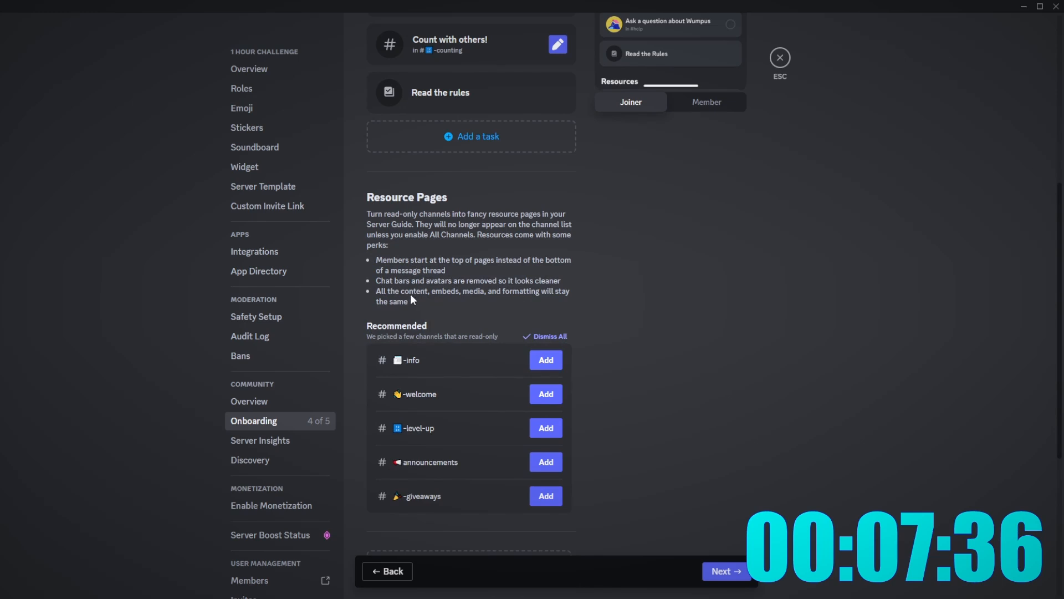
left_click(546, 360)
left_click(546, 427)
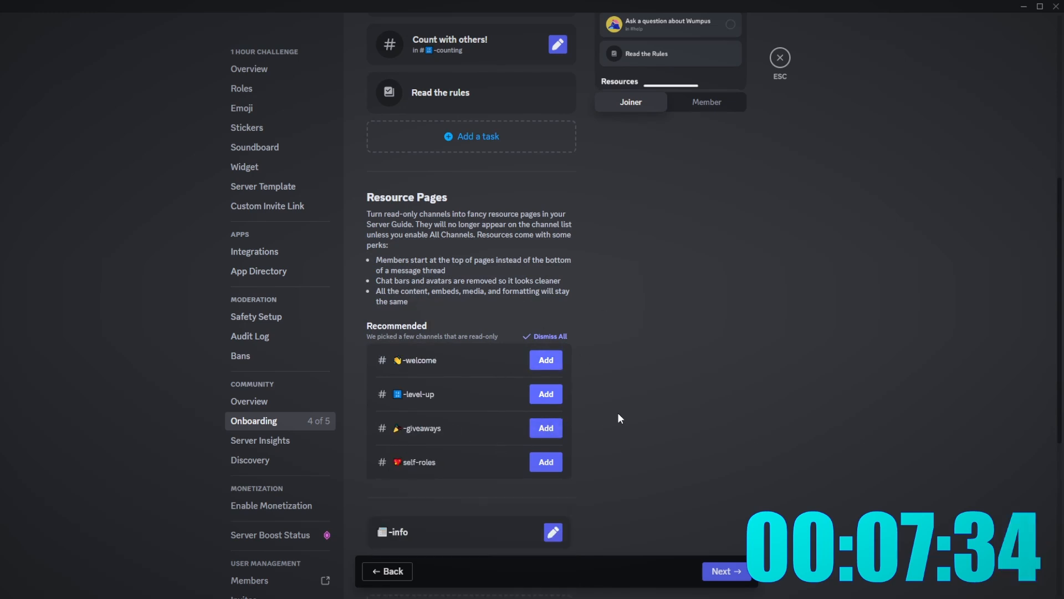
scroll(610, 488, "down", 4)
scroll(608, 466, "up", 3)
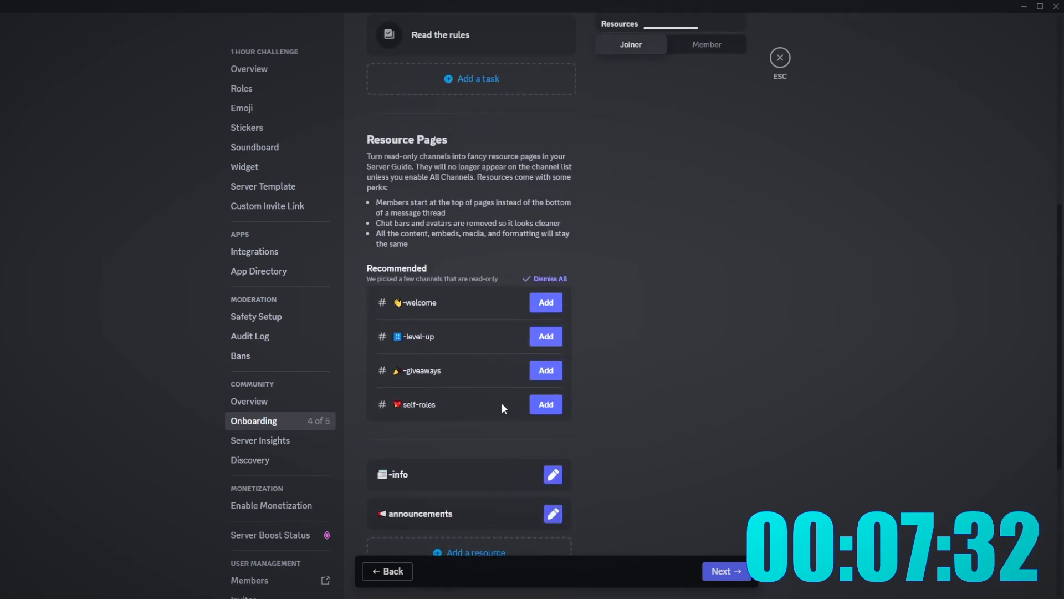
left_click(726, 570)
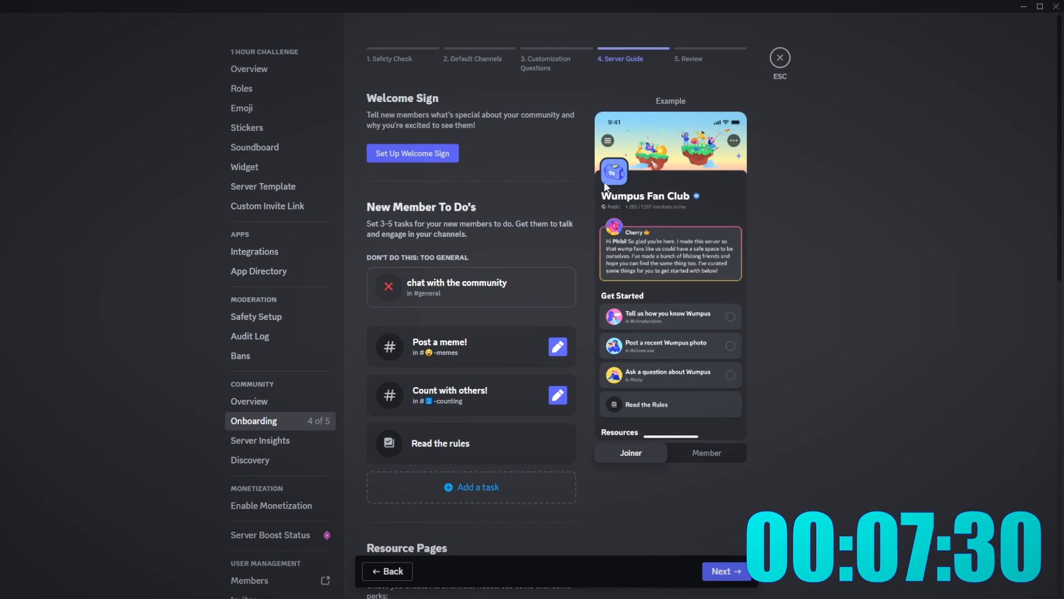
- Set up a welcome sign inviting members to enjoy what the server offers
left_click(426, 154)
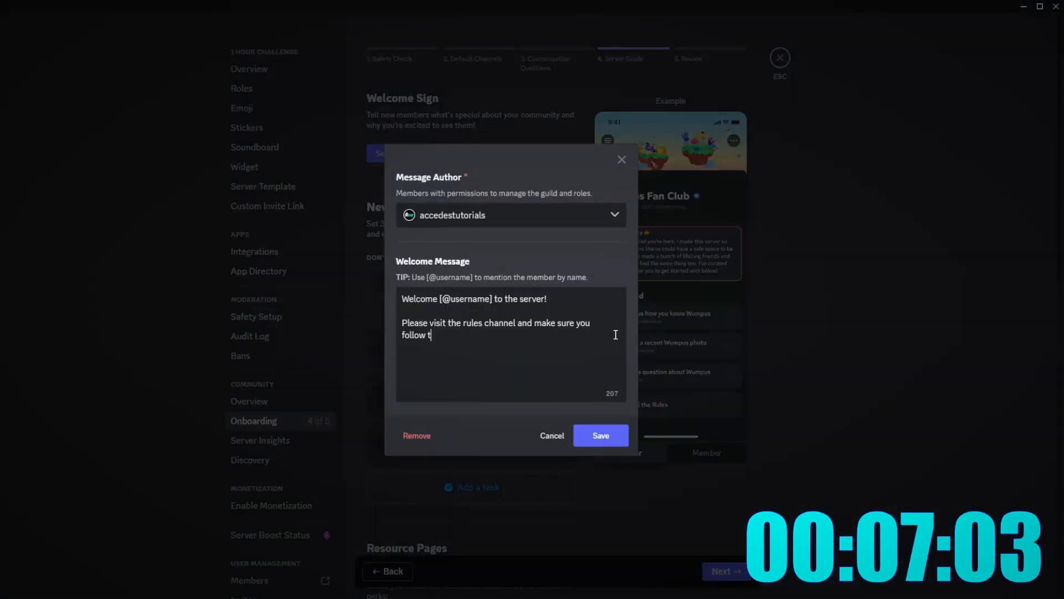
type("hem!")
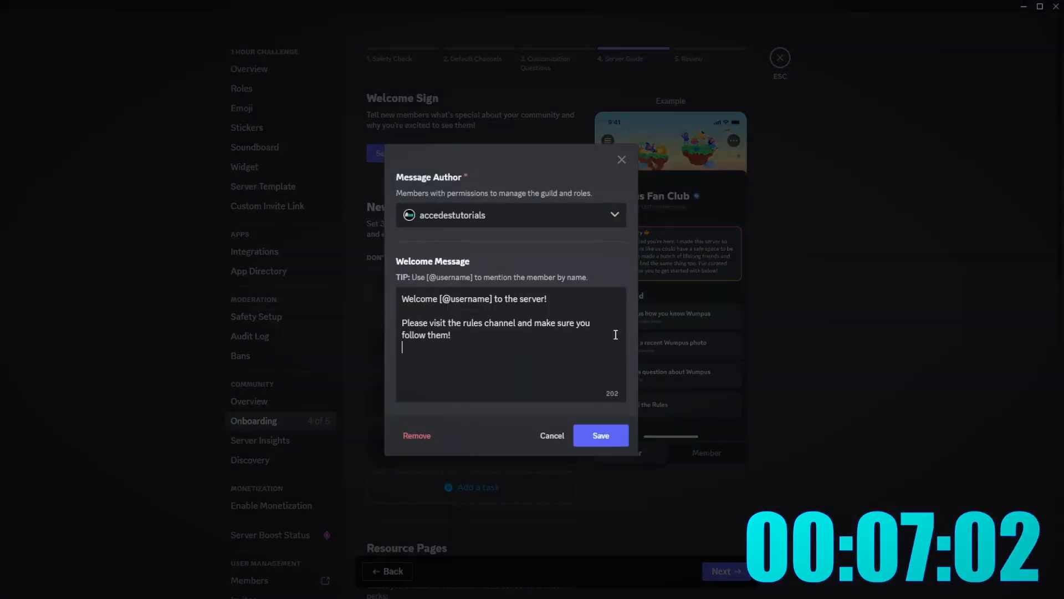
key("Return")
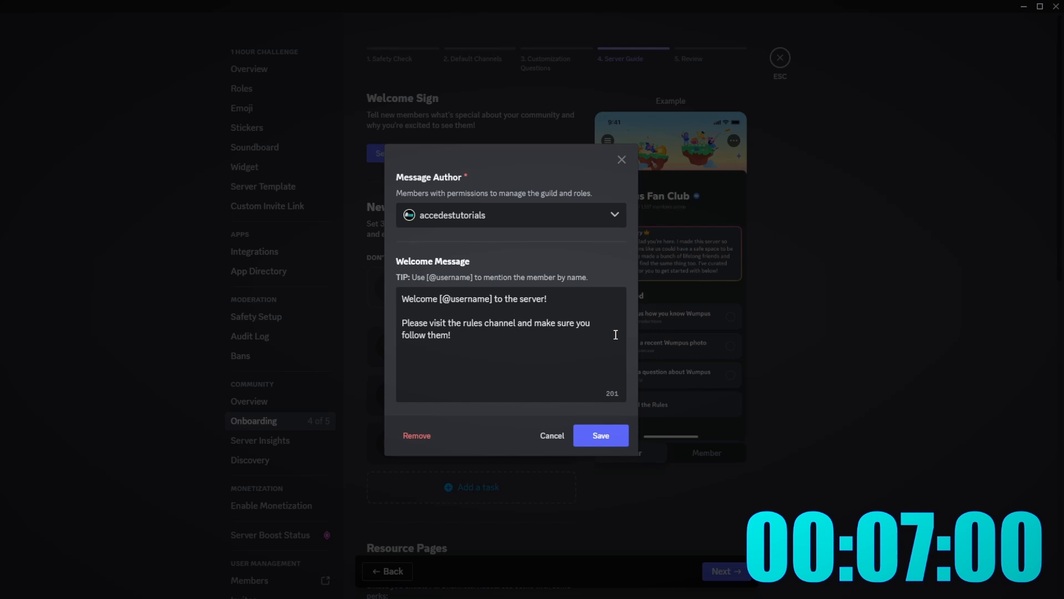
type("Hopefully you enjoy thi")
type("what this am")
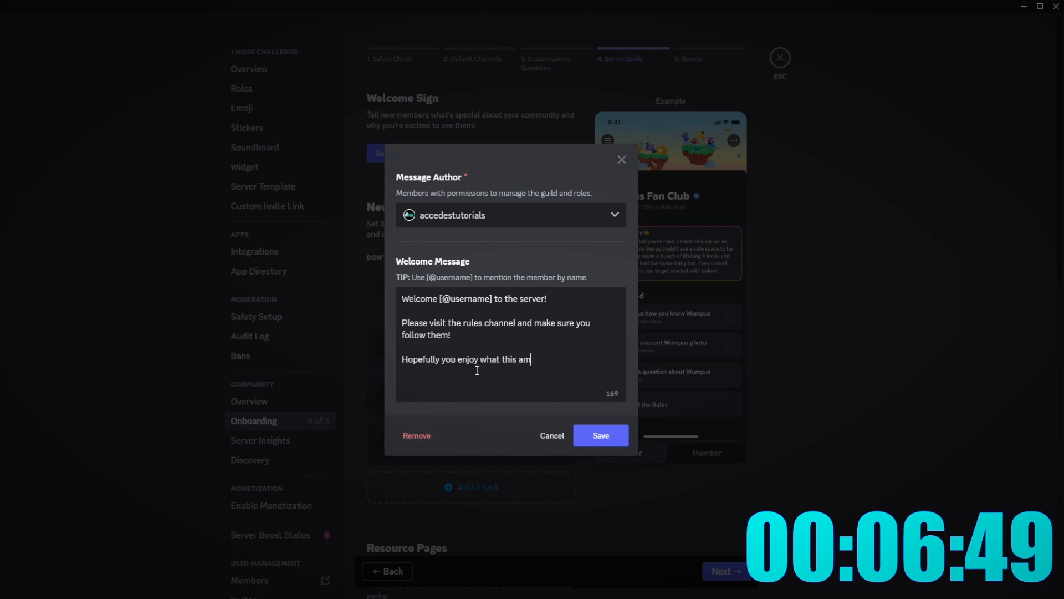
type("azing server has to of")
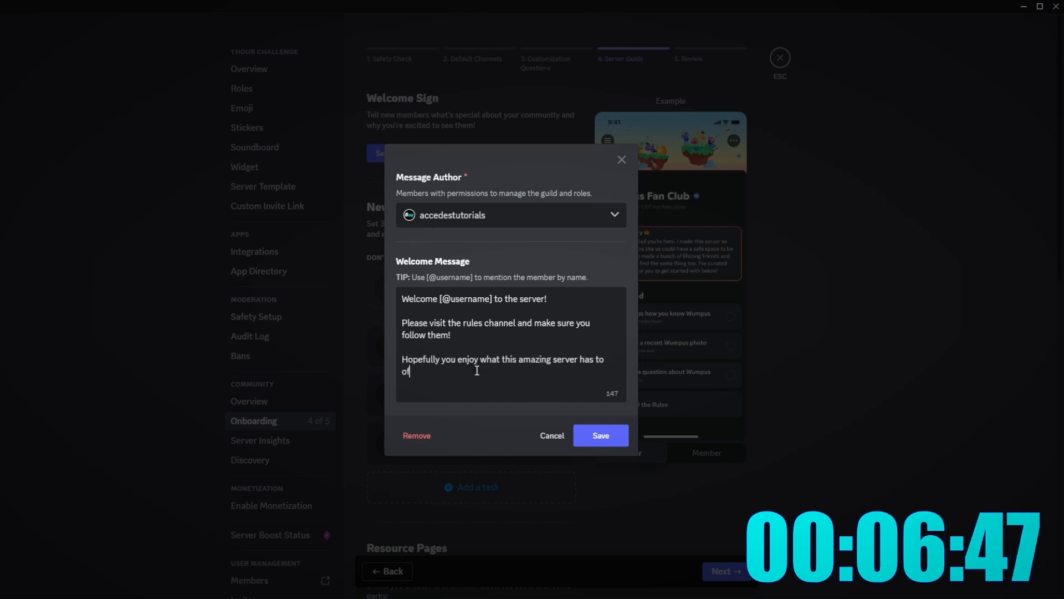
type("fer!")
left_click(582, 434)
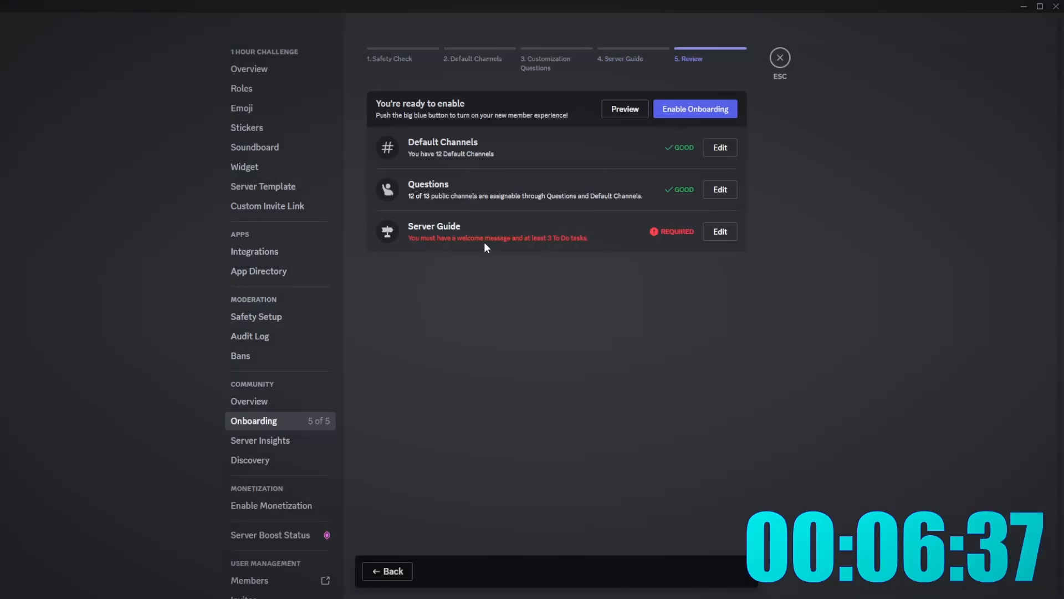
- Add a 'Join Our Giveaways!' task in #giveaways and enable onboarding
left_click(718, 232)
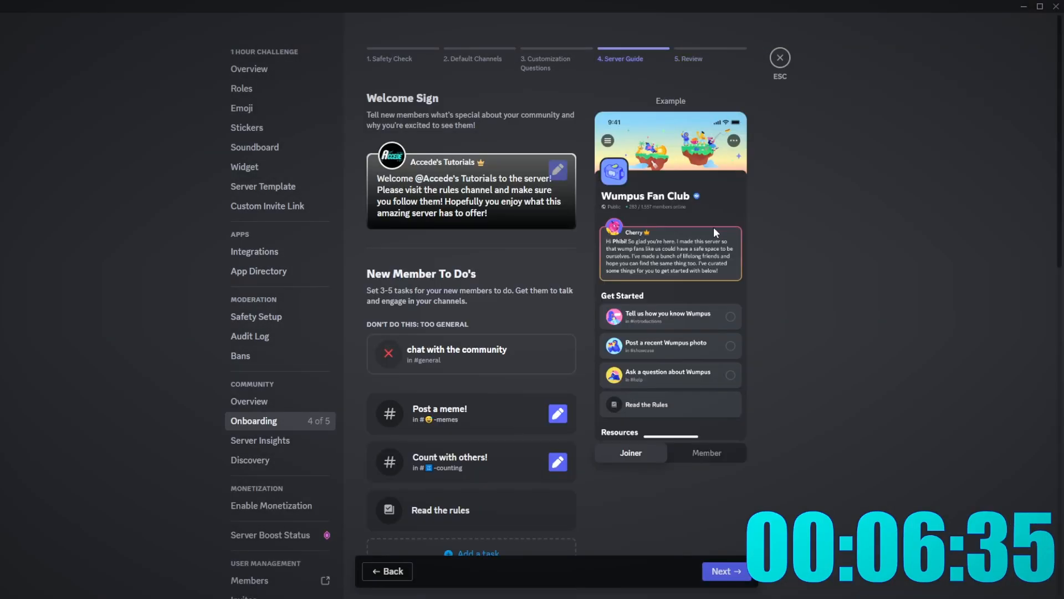
scroll(474, 395, "down", 3)
left_click(475, 380)
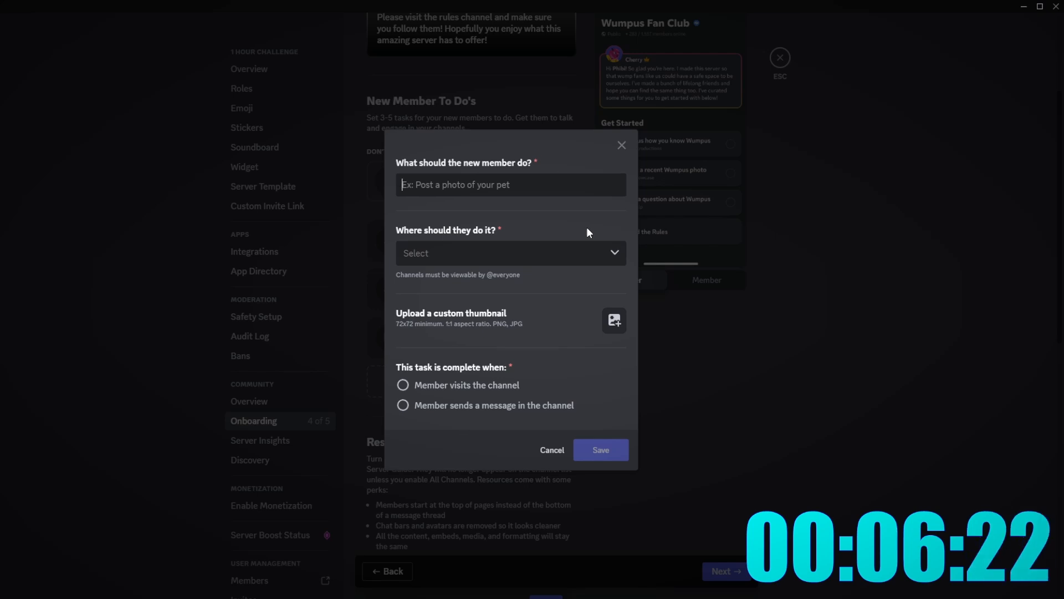
type("Join ")
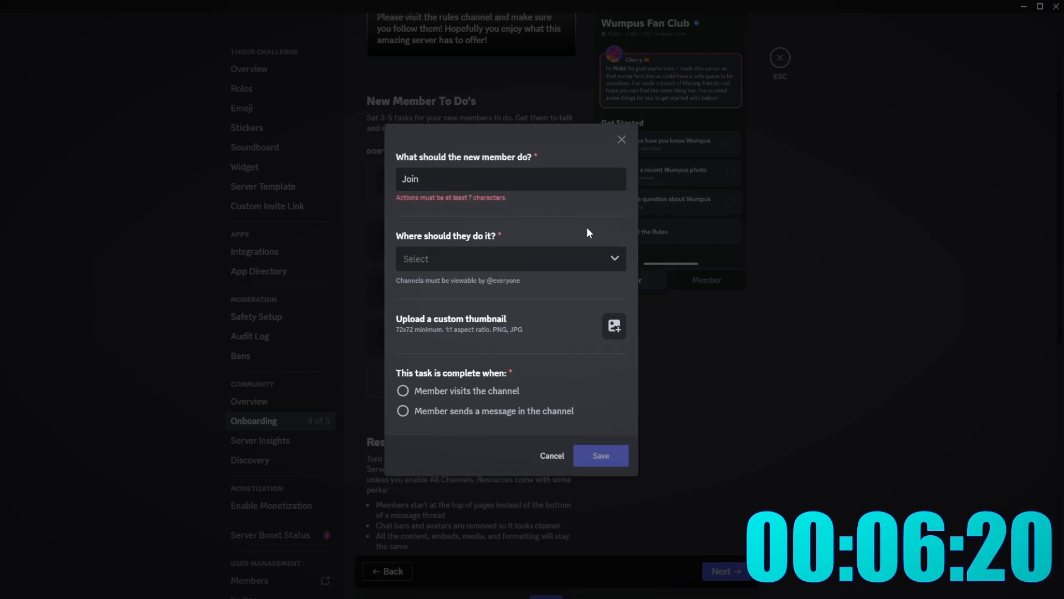
type("Our Gieve")
key("BackSpace")
key("BackSpace")
key("BackSpace")
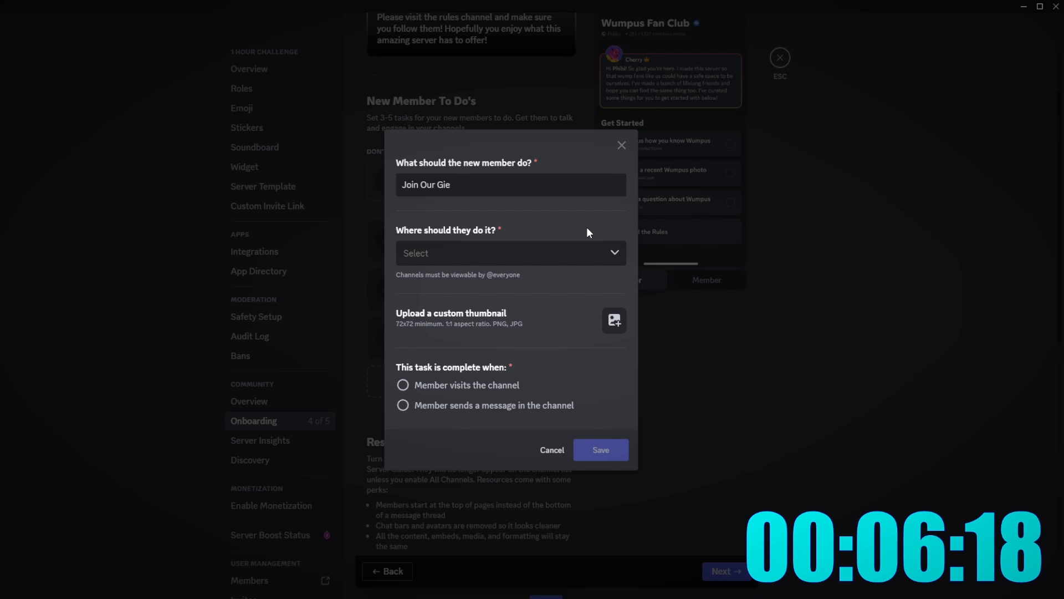
type("veaways!")
left_click(517, 262)
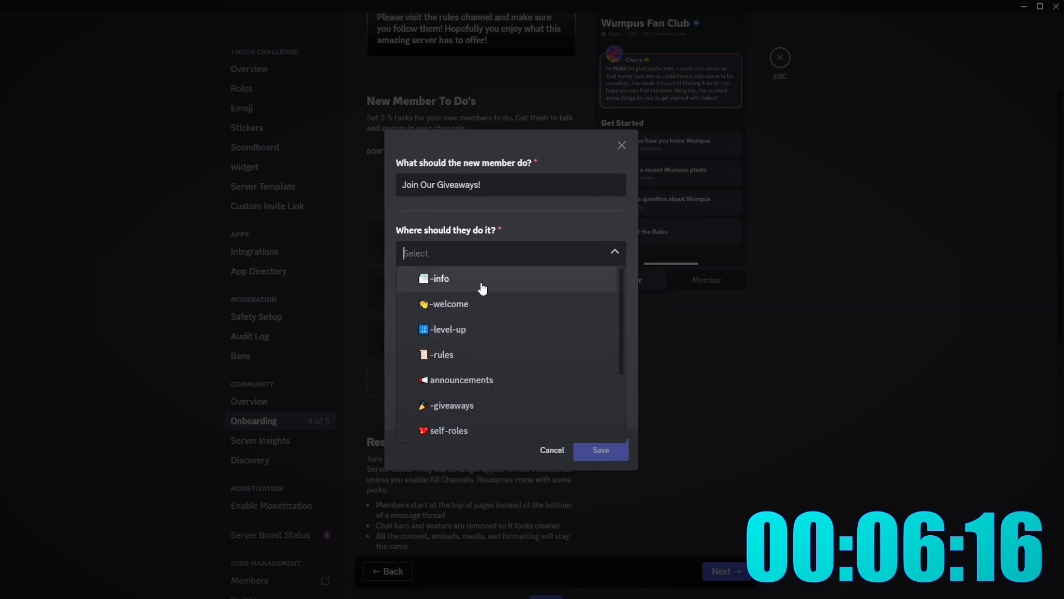
scroll(468, 355, "down", 2)
left_click(468, 350)
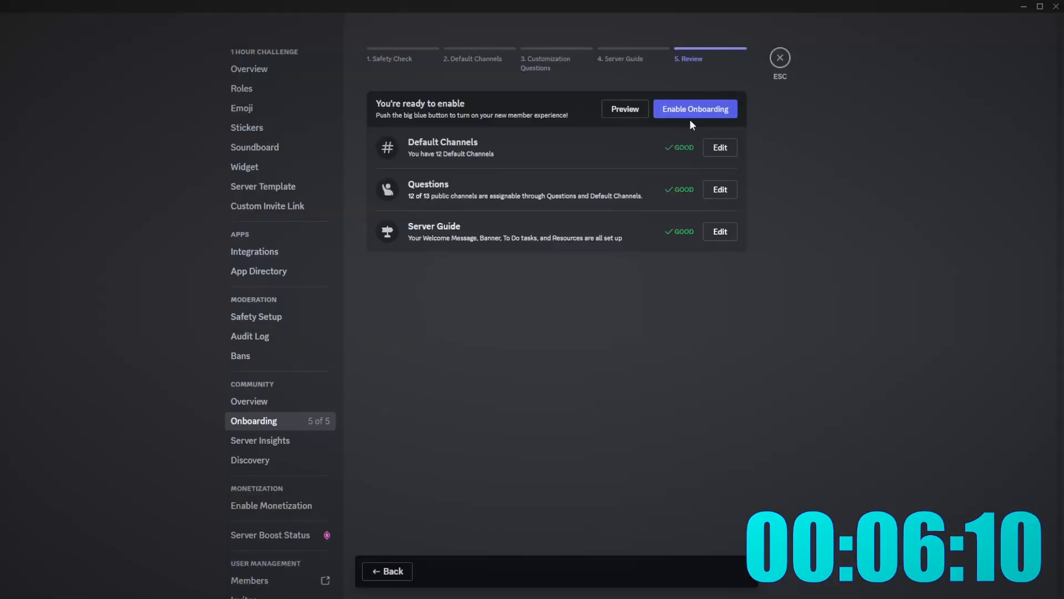
left_click(691, 114)
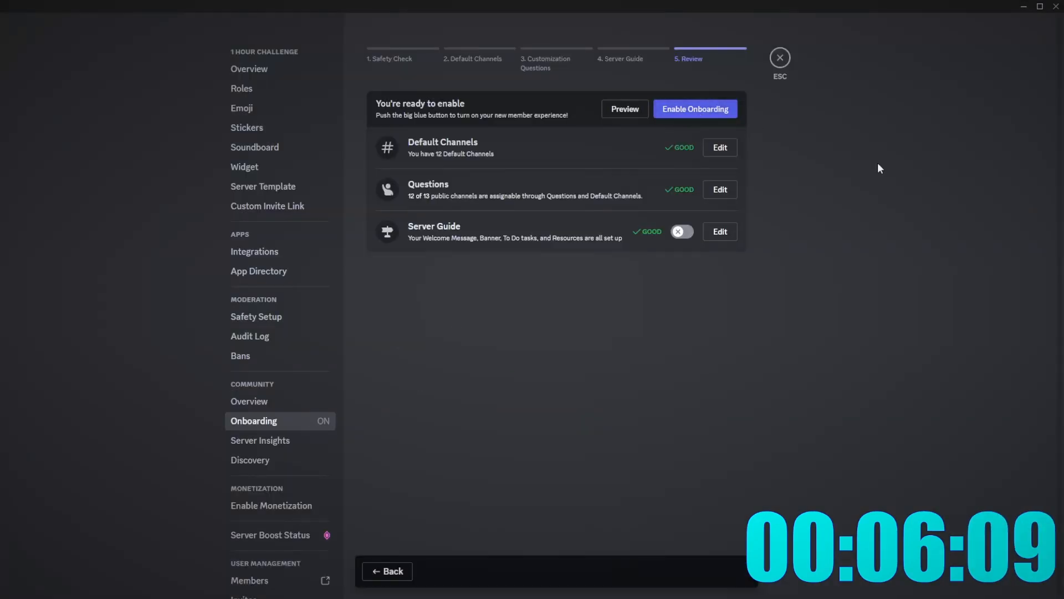
- Write a server description ending 'you should definitely join!' and save it
left_click(251, 459)
left_click(305, 440)
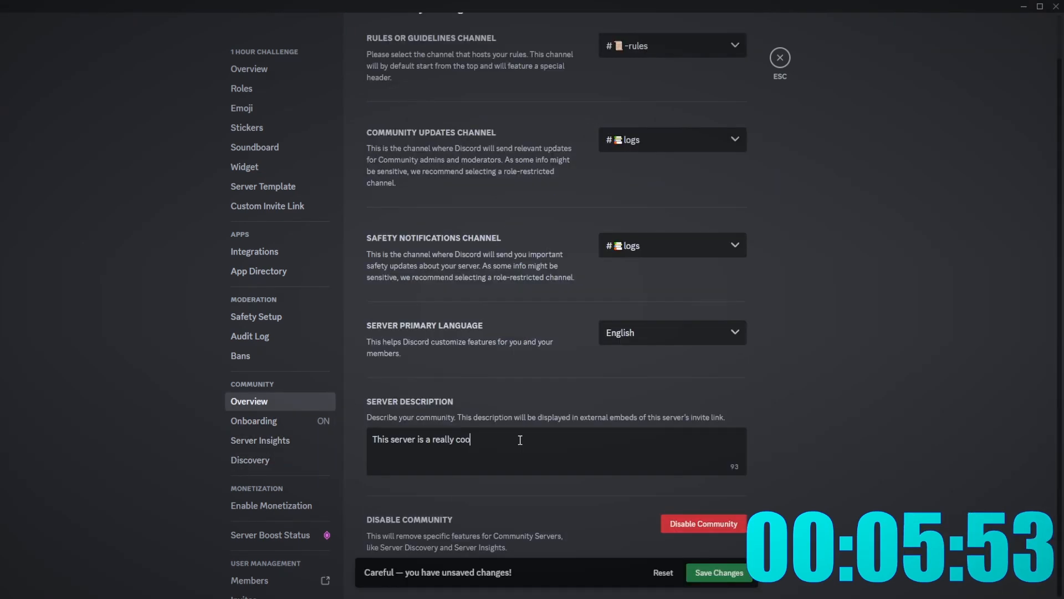
type("l ser")
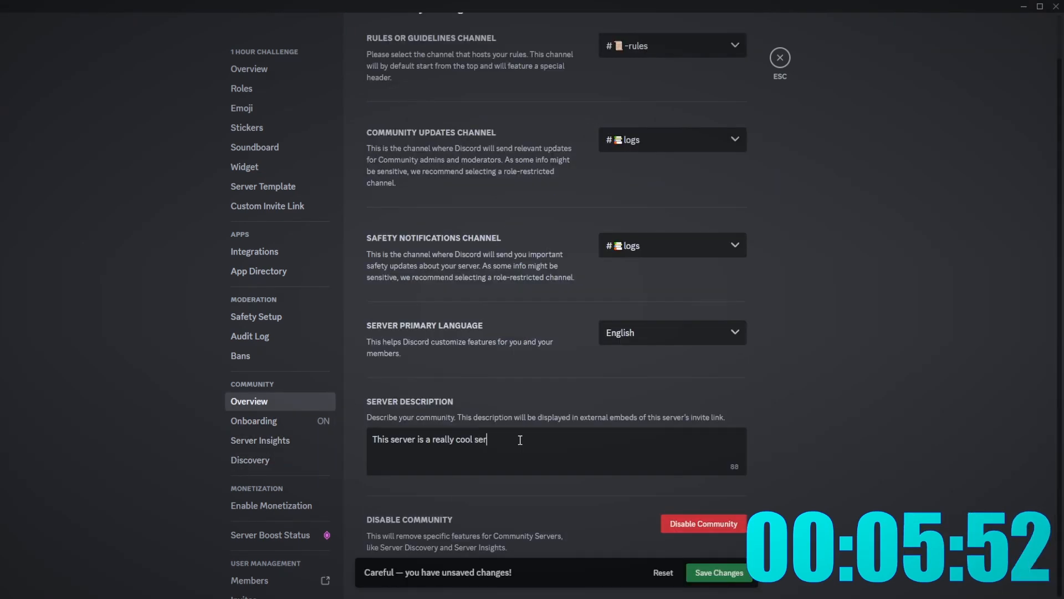
type("ver and I think")
type("you should definitely join!")
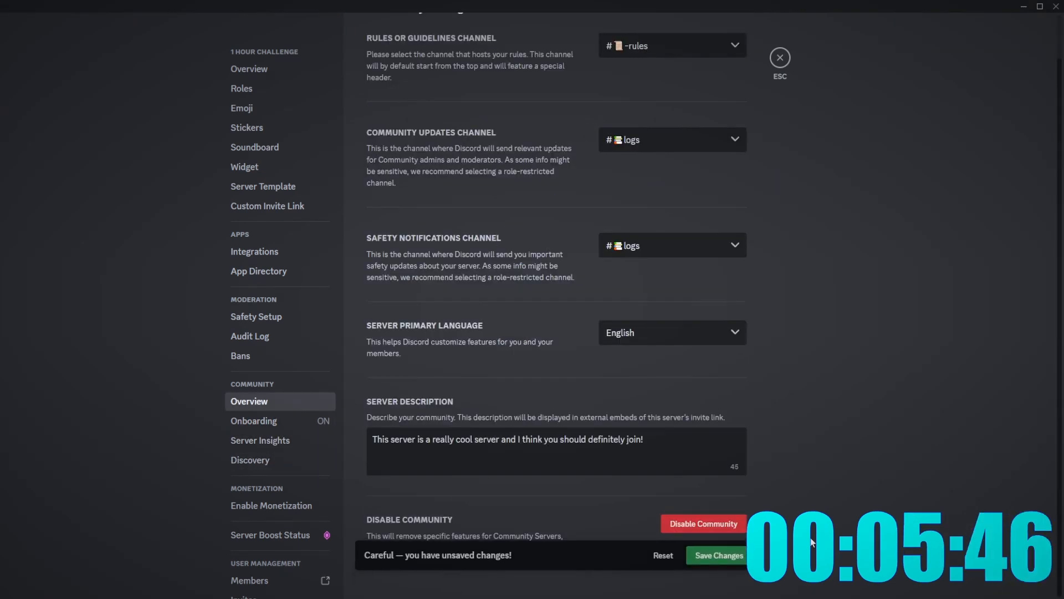
left_click(718, 572)
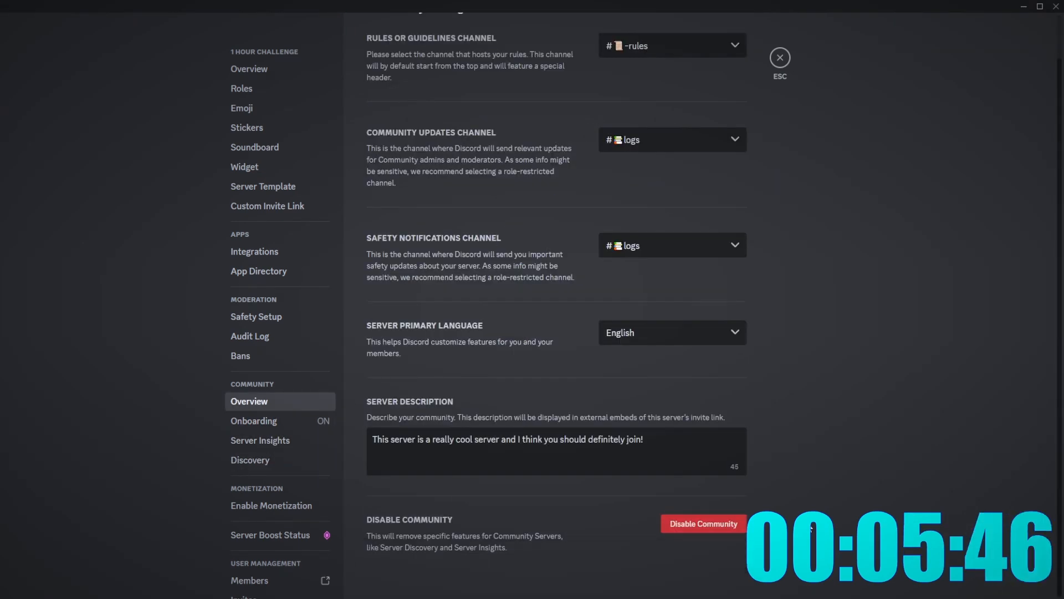
- Rename the emoji to 'Server cool emoji' and turn on the Boost progress bar
left_click(242, 533)
left_click(302, 508)
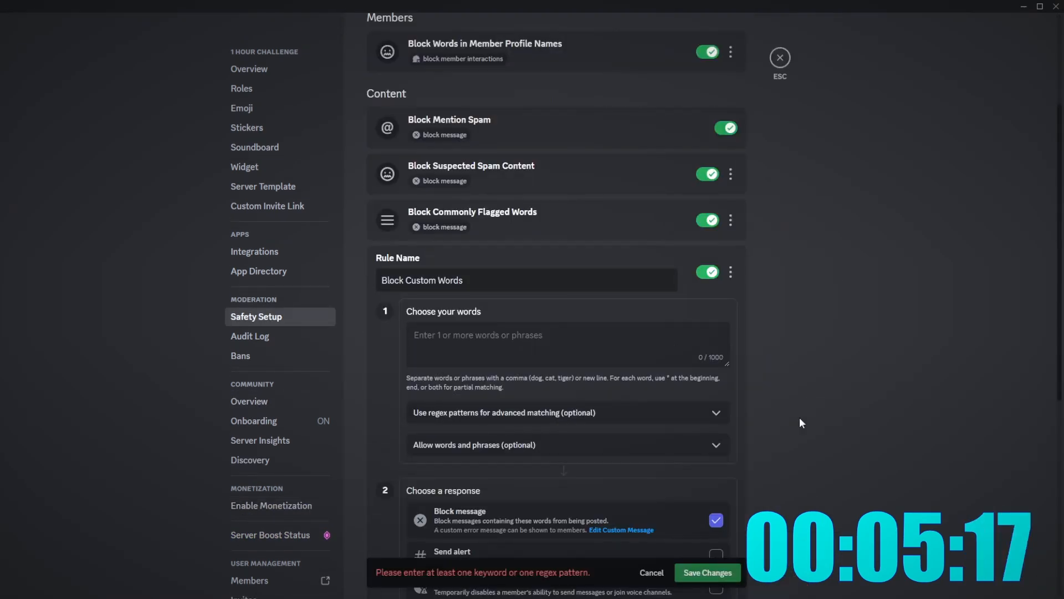
left_click(293, 130)
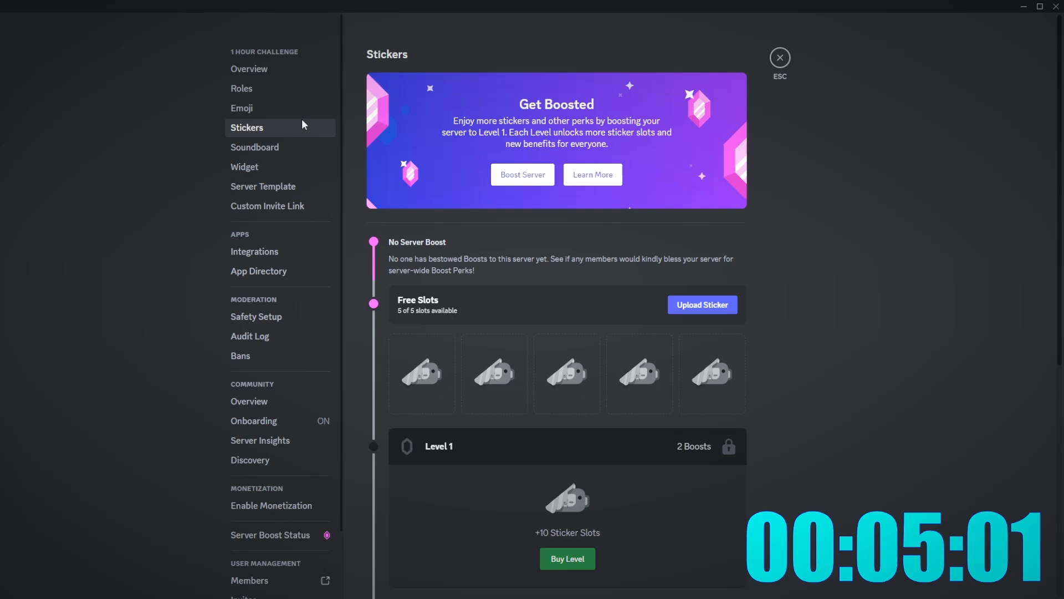
left_click(303, 109)
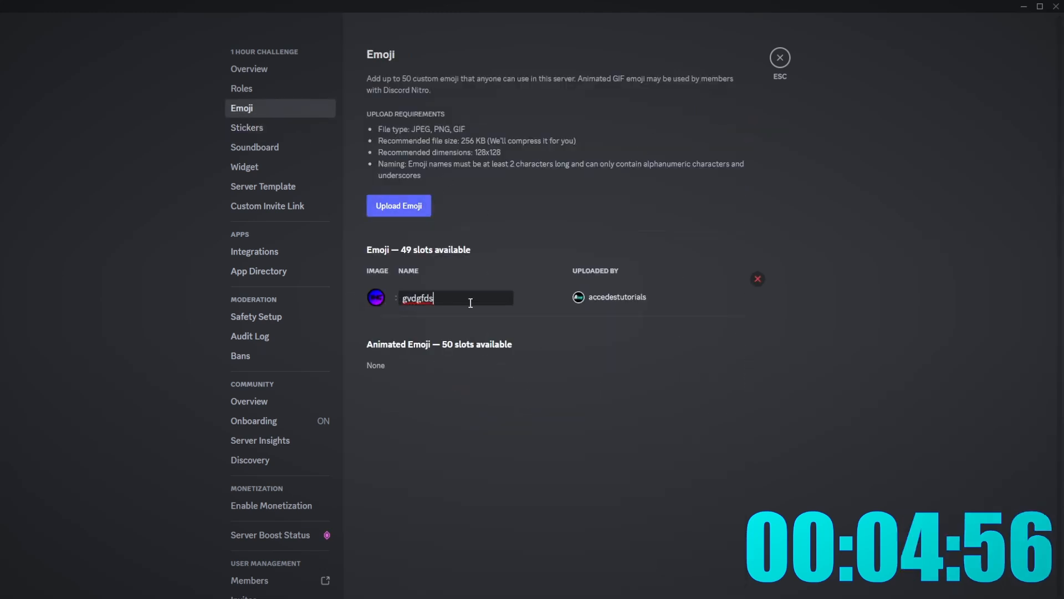
key("ctrl+a")
type("Server cool emoji")
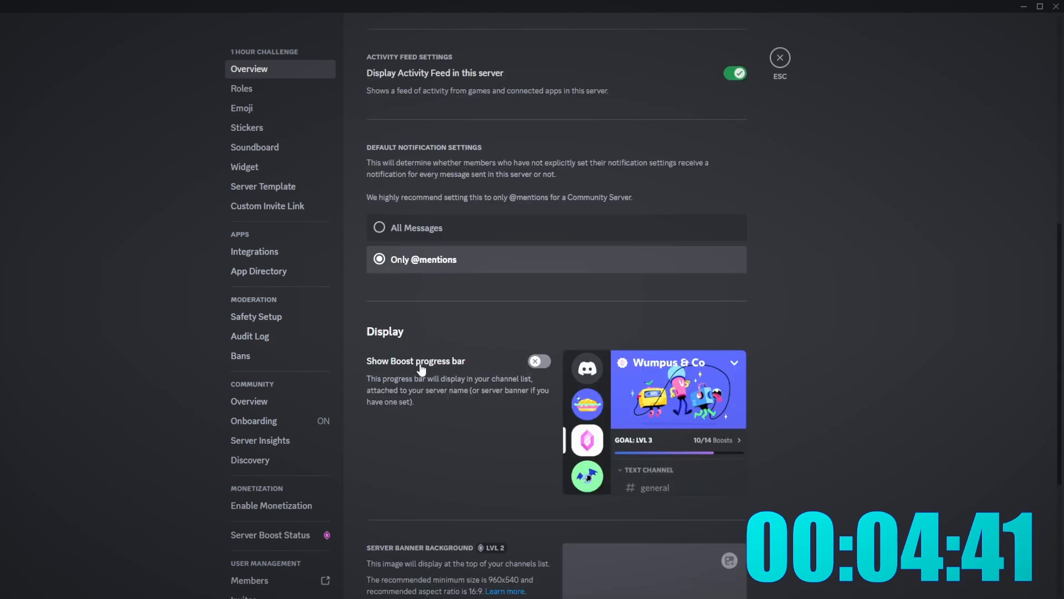
left_click(539, 362)
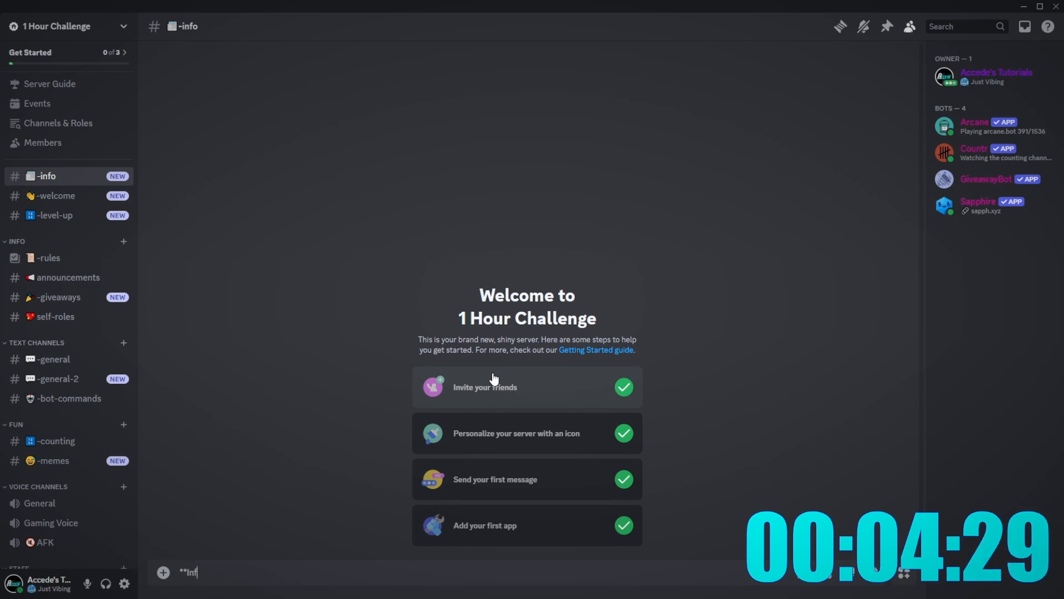
- Start the -info message with 'Welcome to the info channel!' and an about-the-server line
type("**")
key("shift+Return")
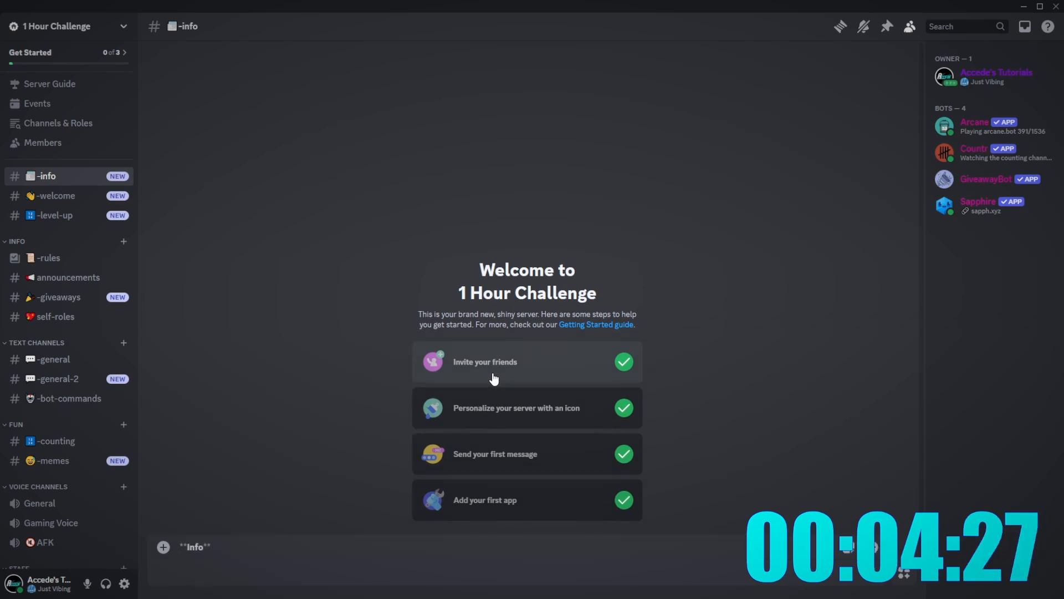
type("Welcome to the in")
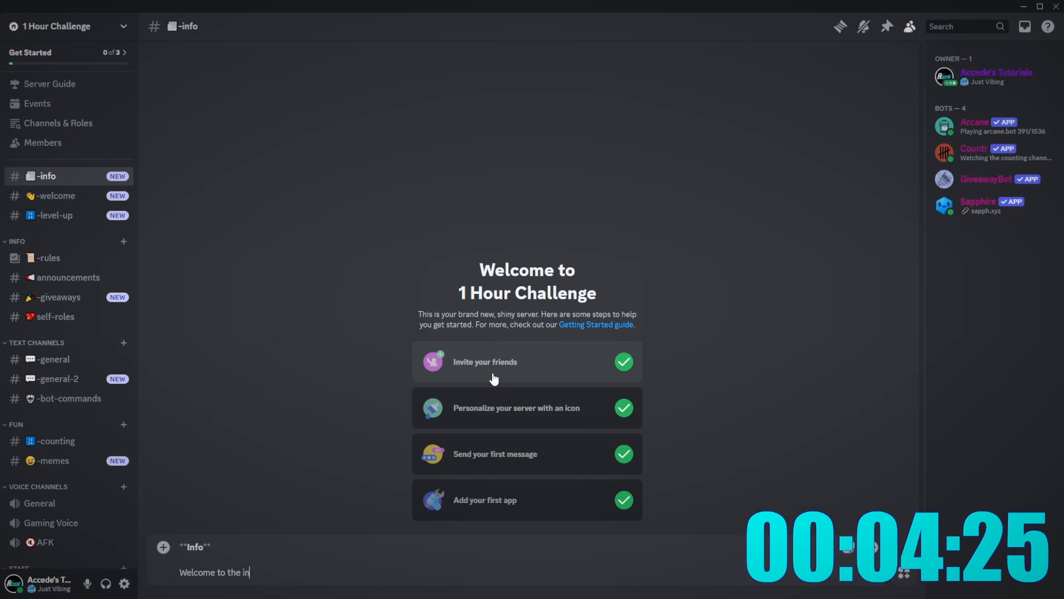
type("fo channel!")
key("shift+Return")
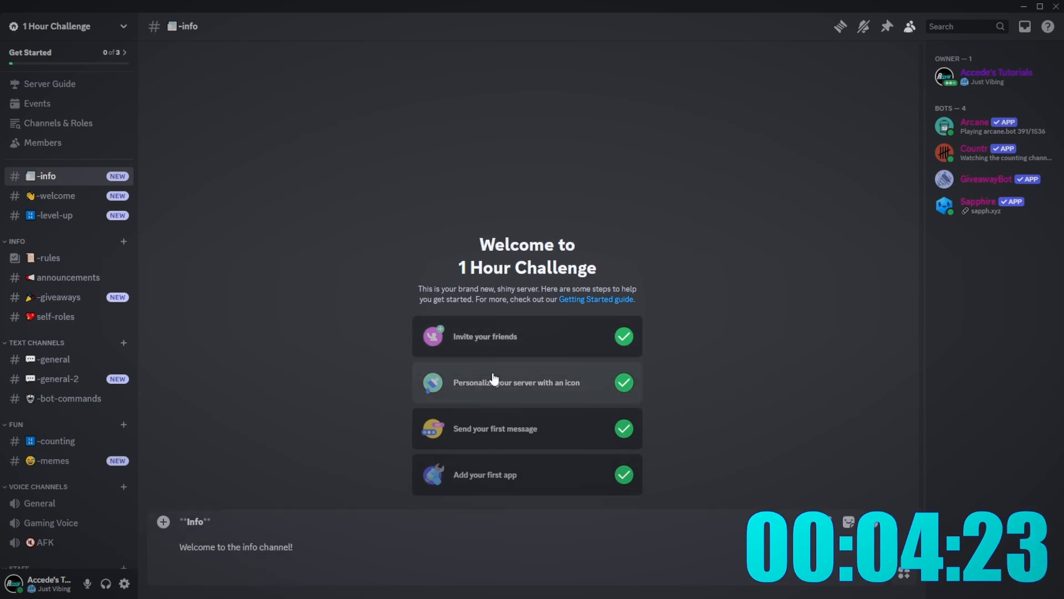
type("about the se")
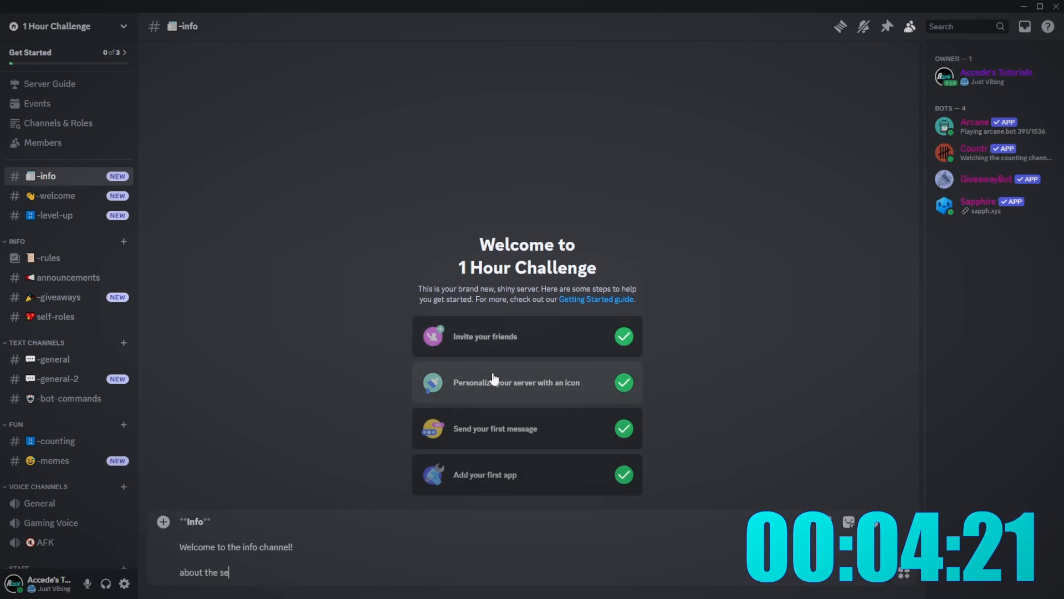
type("rver:")
key("shift+Return")
- Add points: created October 2024, created in an hour, this server is cool
type("- This")
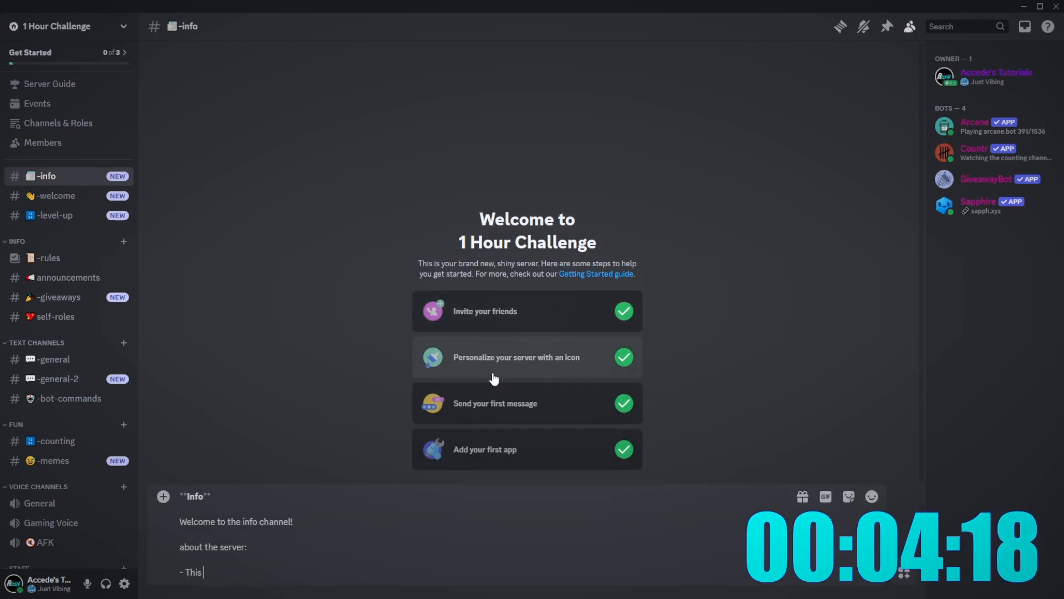
type(" server was cr")
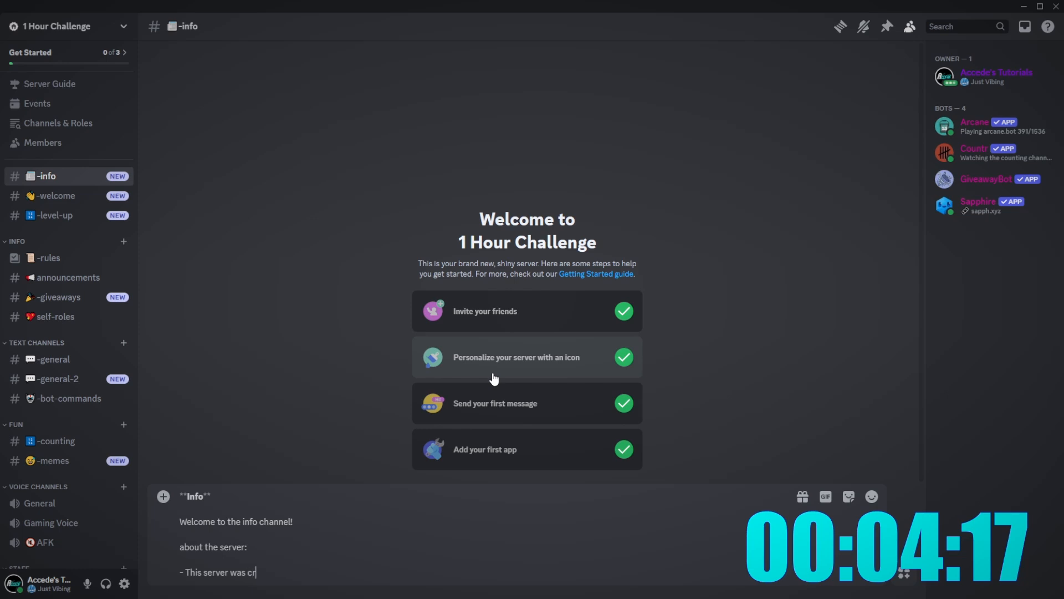
type("eated october")
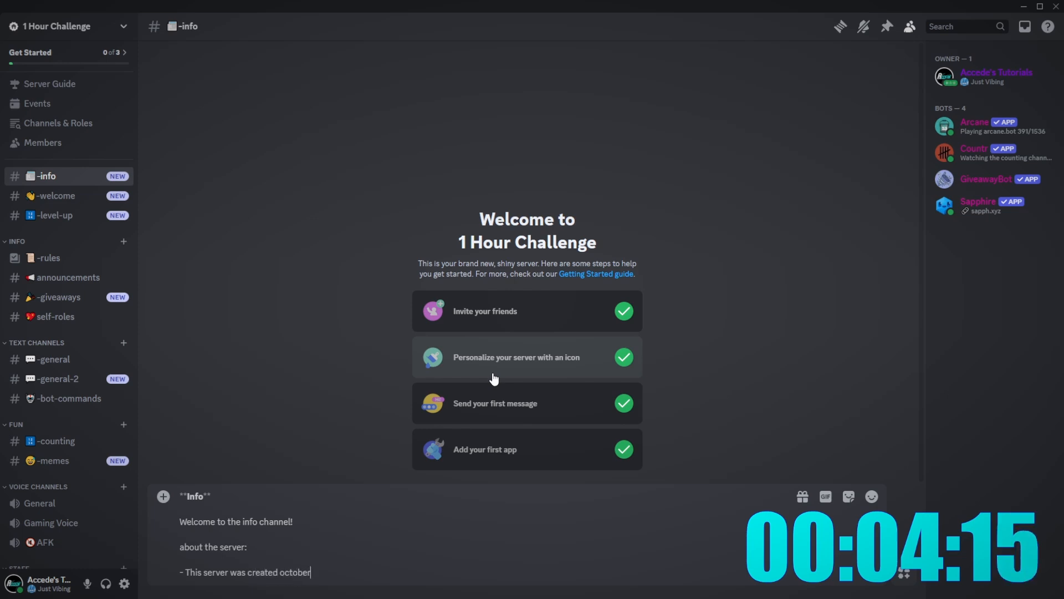
type(" 2024")
key("shift+Return")
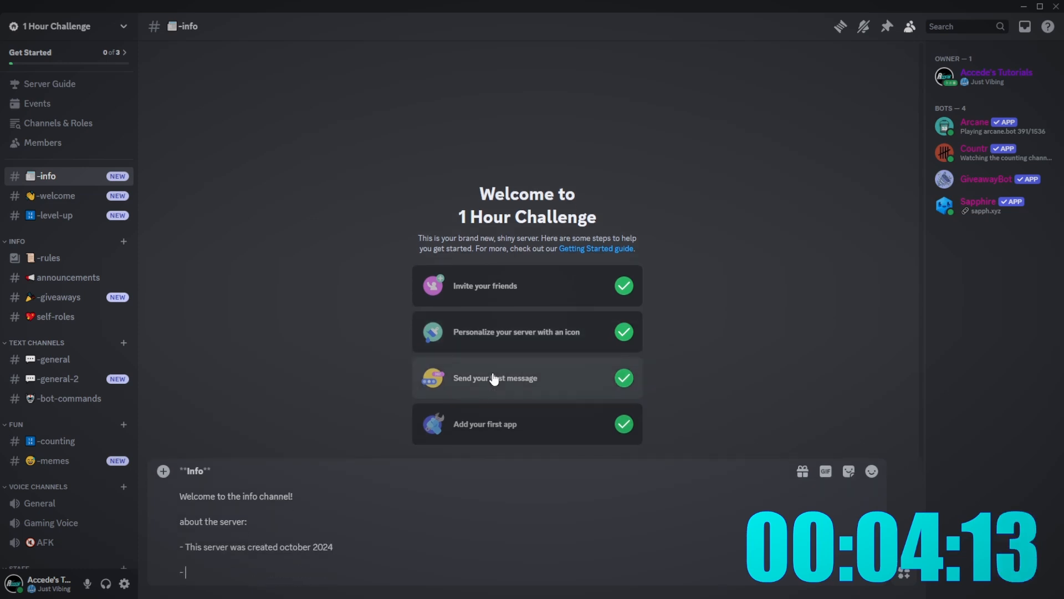
type("- This server was")
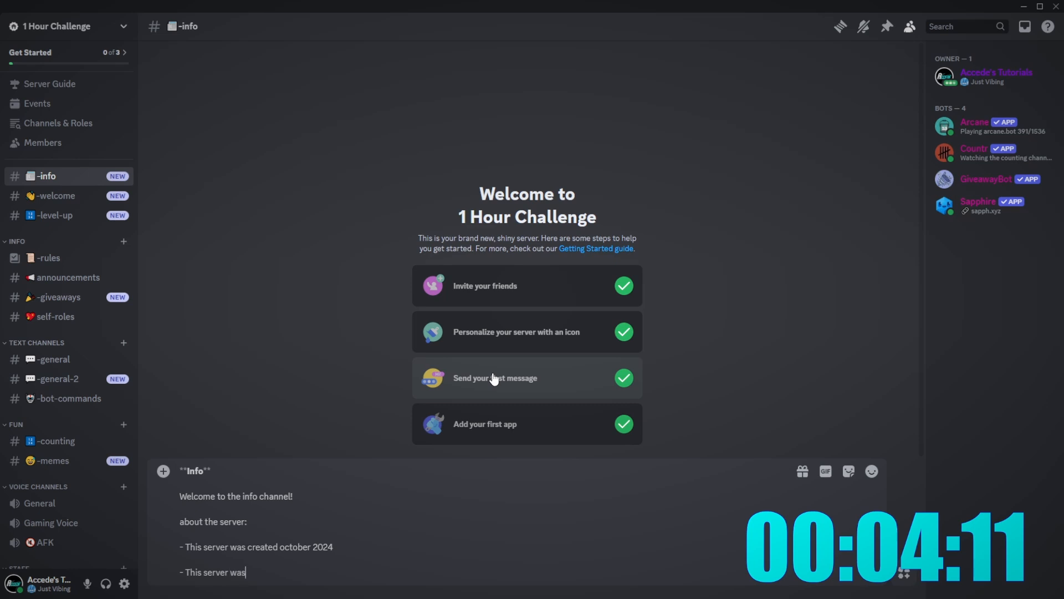
type(" greated ")
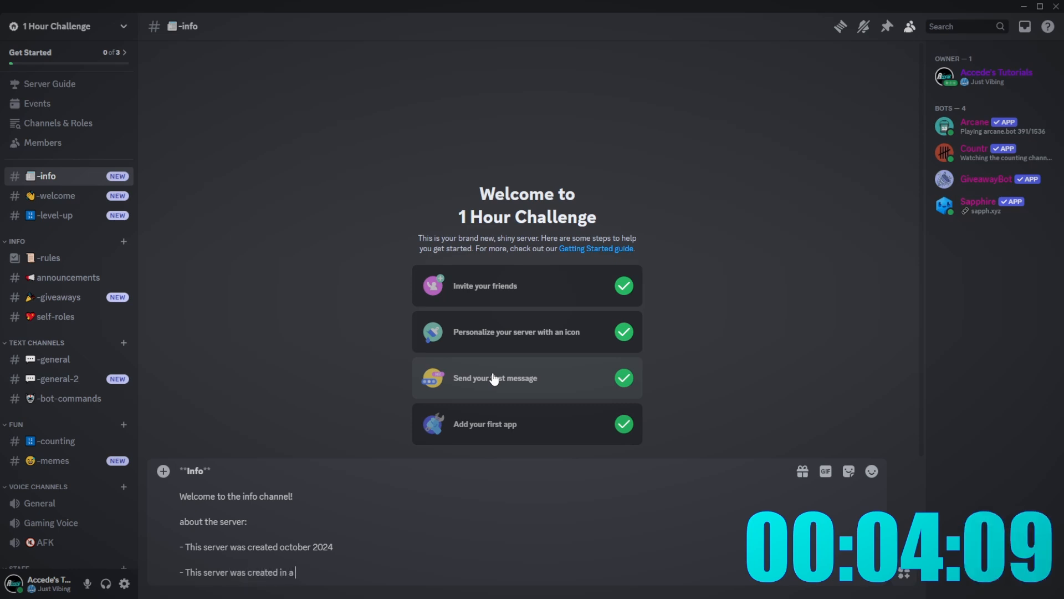
type("in an hour")
key("shift+Return")
type("- Thi")
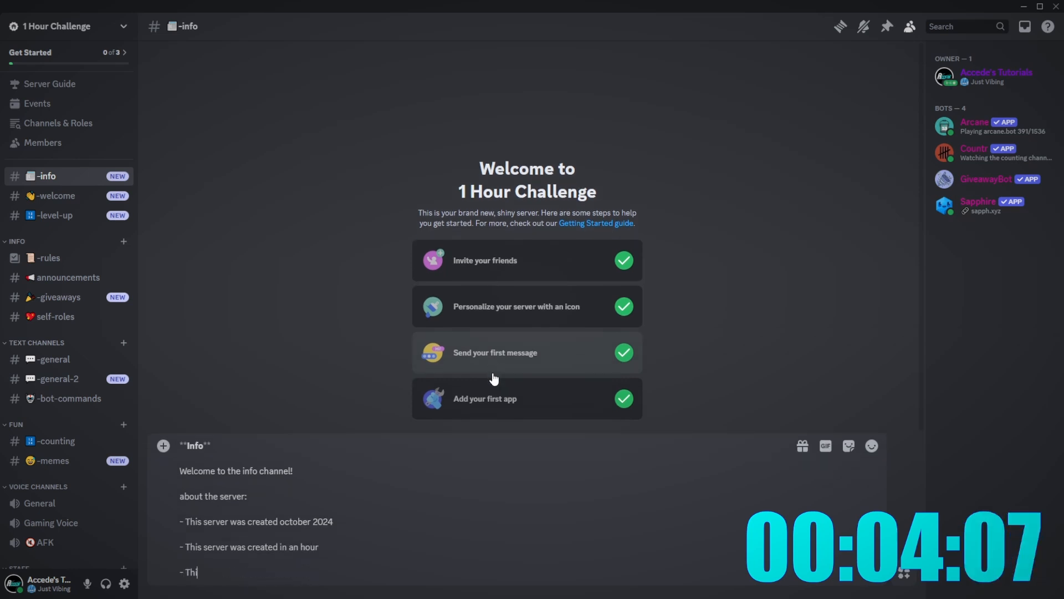
type("s server is cool")
key("shift+Return")
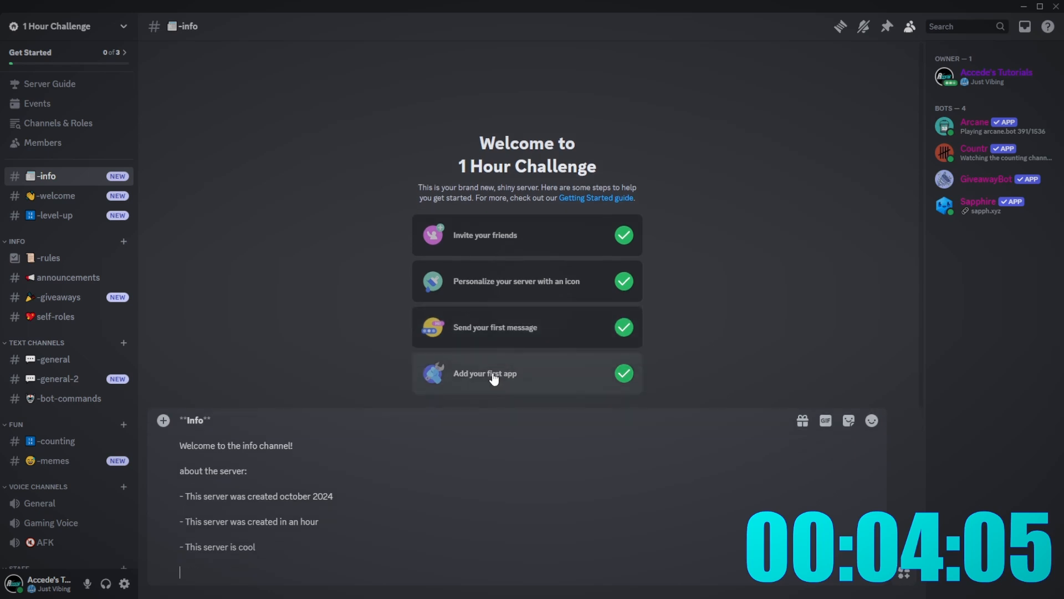
type("- ")
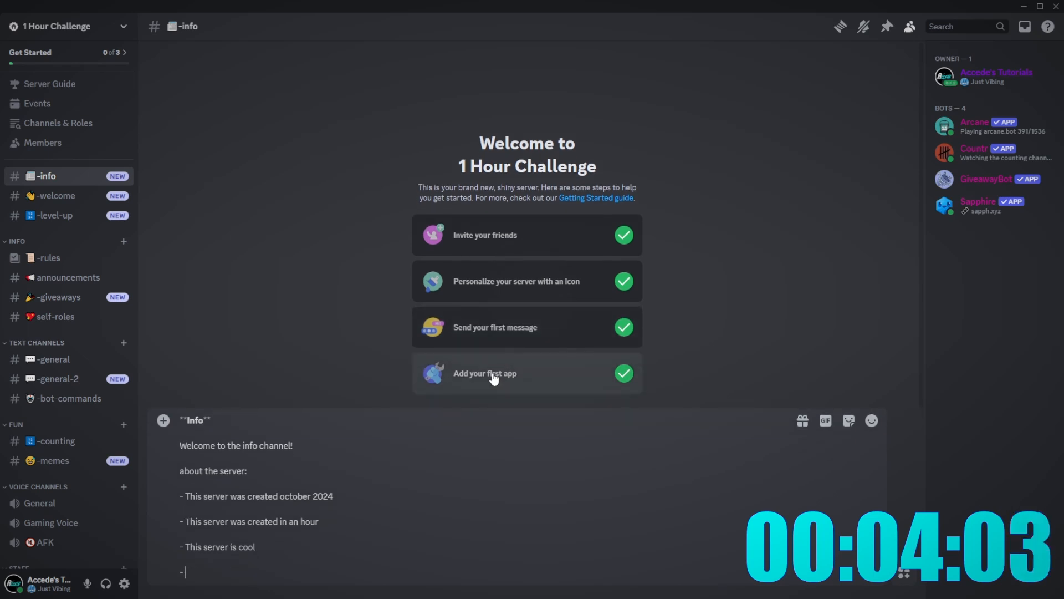
type("T")
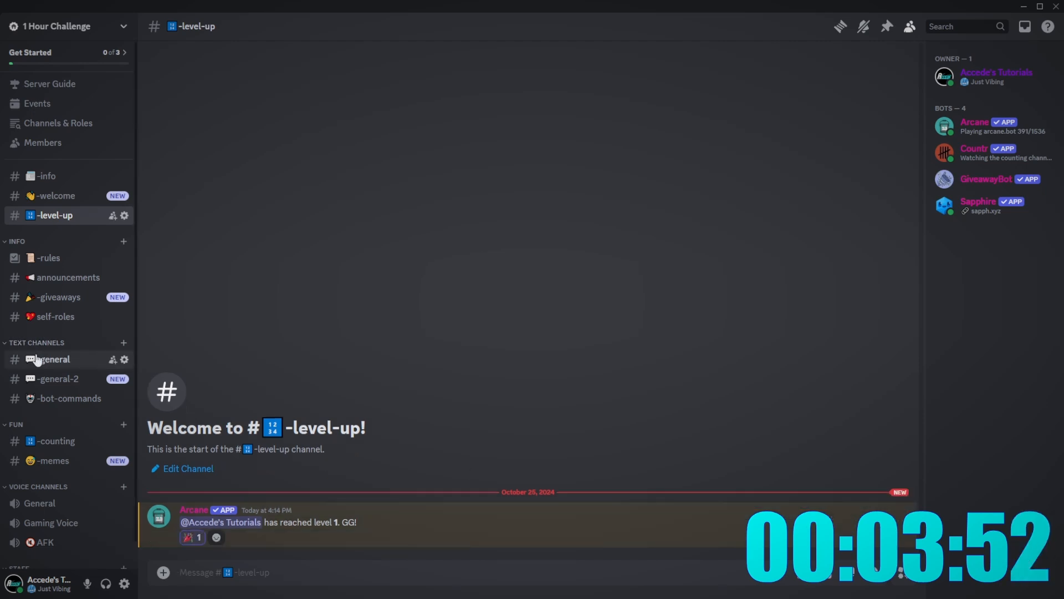
left_click(62, 360)
- Navigate from the -bot-commands channel to Sapphire's advanced Auto Moderation settings
left_click(80, 399)
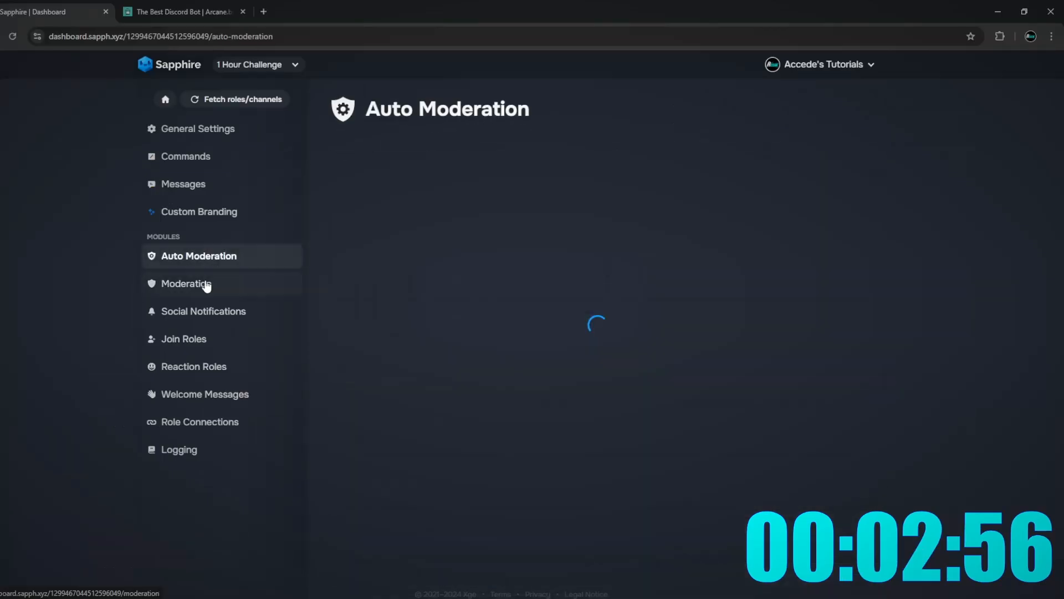
left_click(207, 283)
left_click(199, 255)
left_click(558, 220)
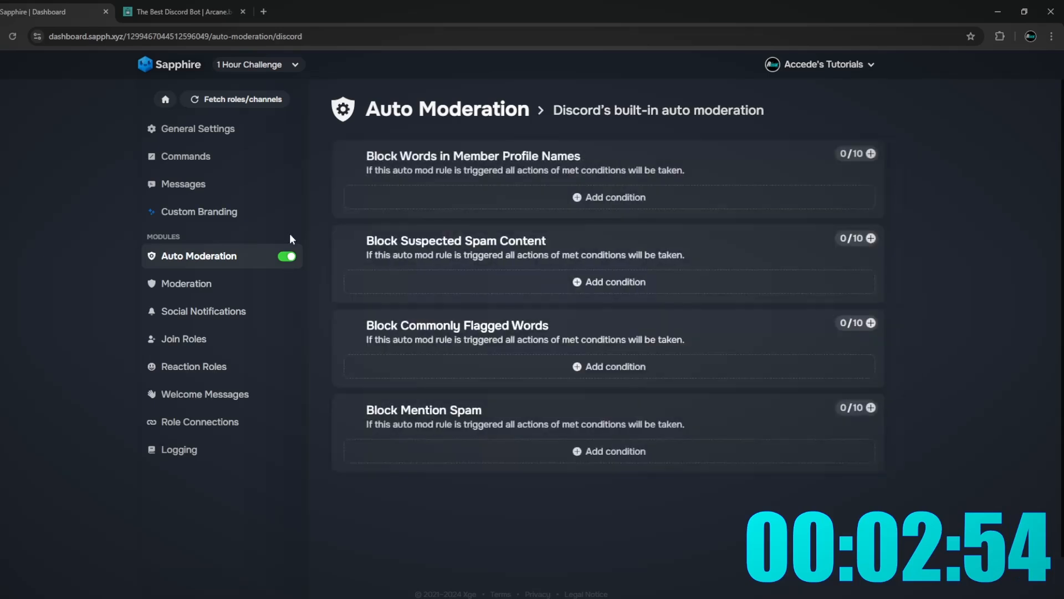
key("alt+Left")
left_click(654, 263)
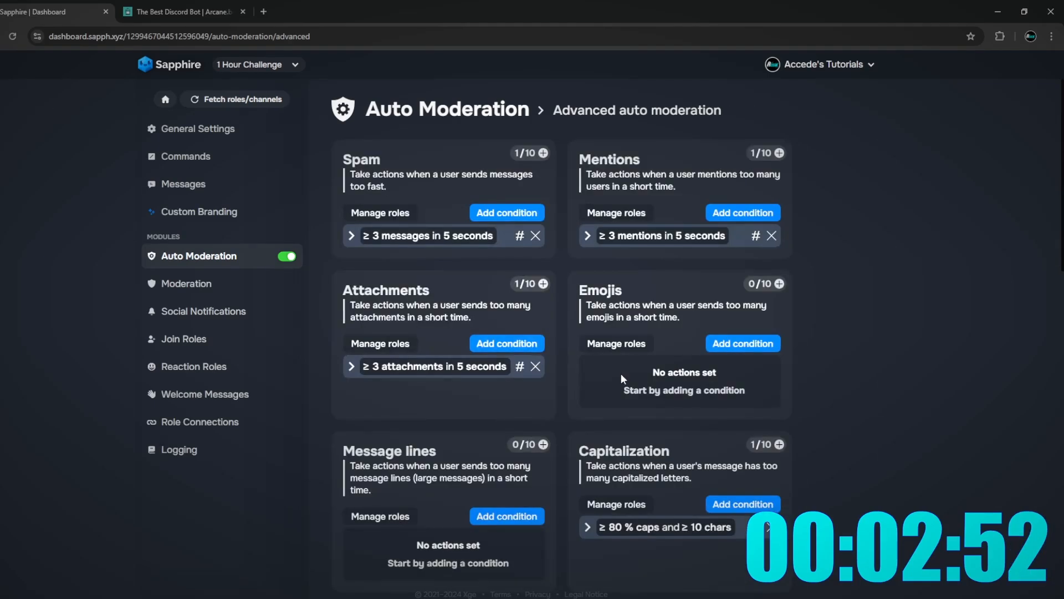
- Add a Links group with a condition and a Delete messages action
scroll(471, 421, "down", 4)
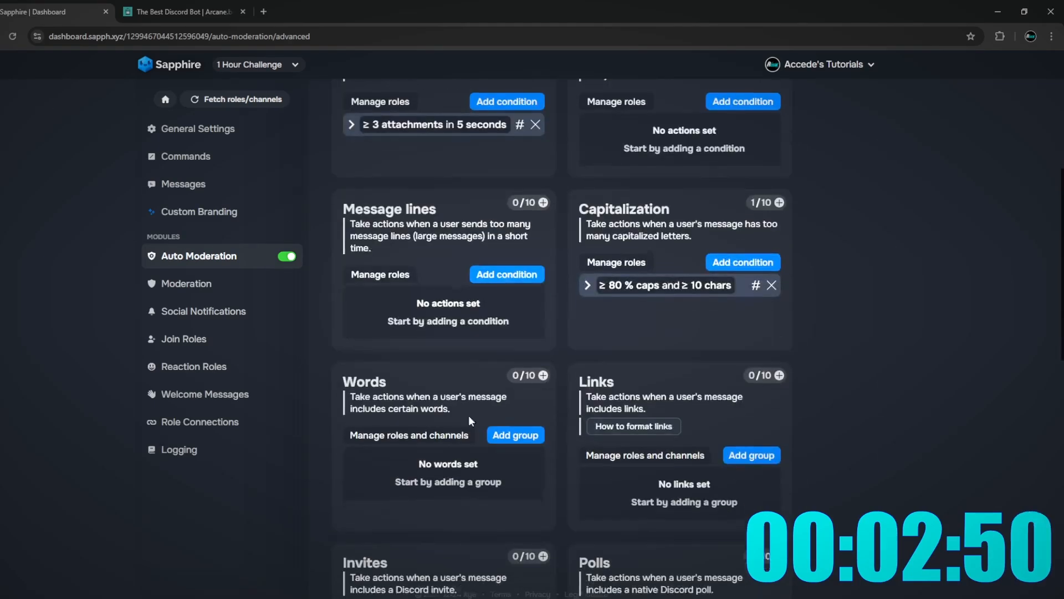
scroll(610, 360, "down", 3)
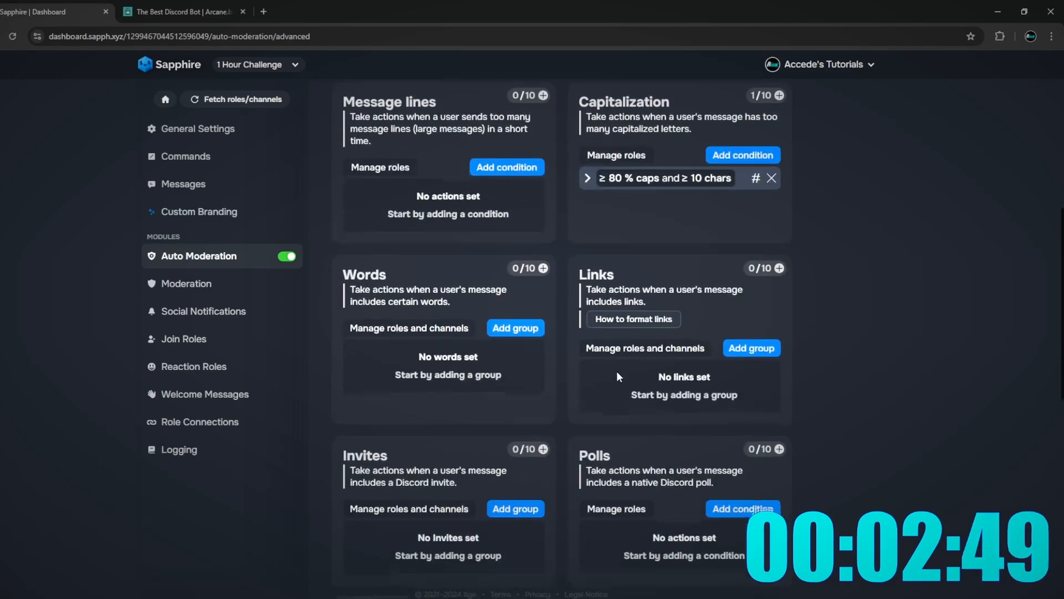
left_click(742, 295)
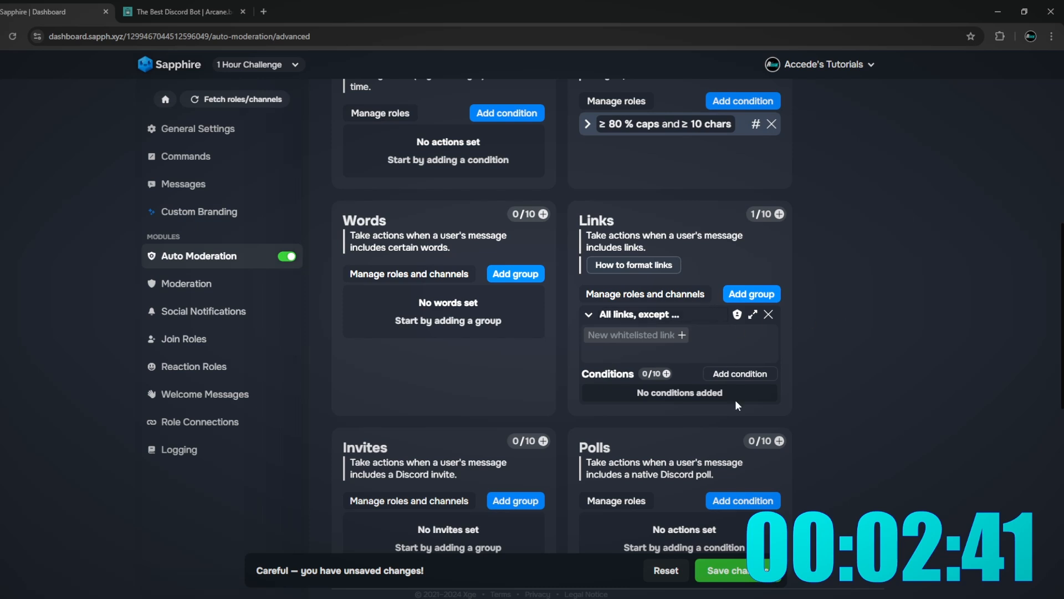
left_click(745, 374)
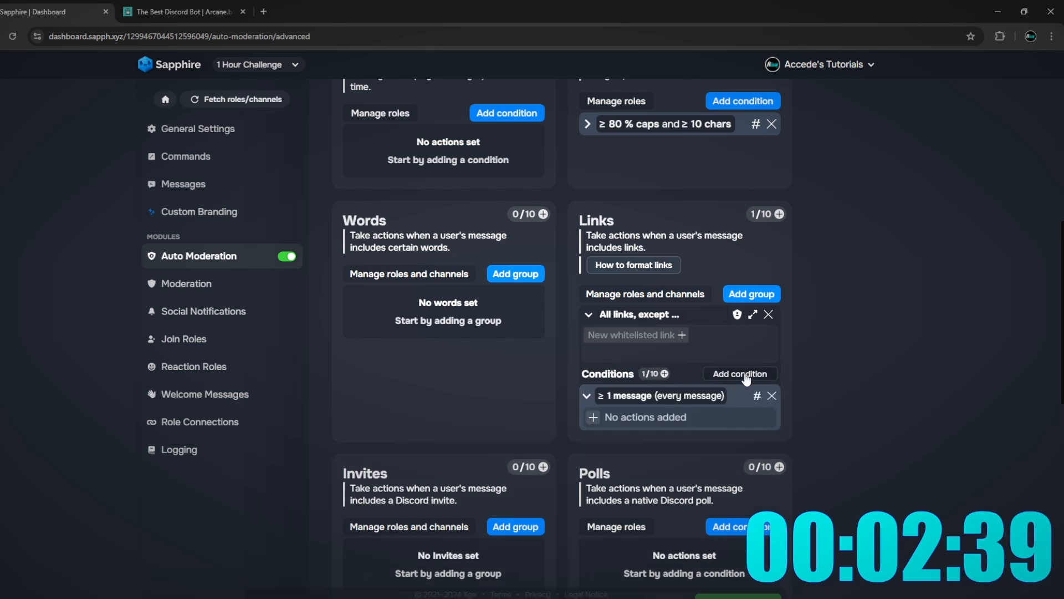
left_click(593, 417)
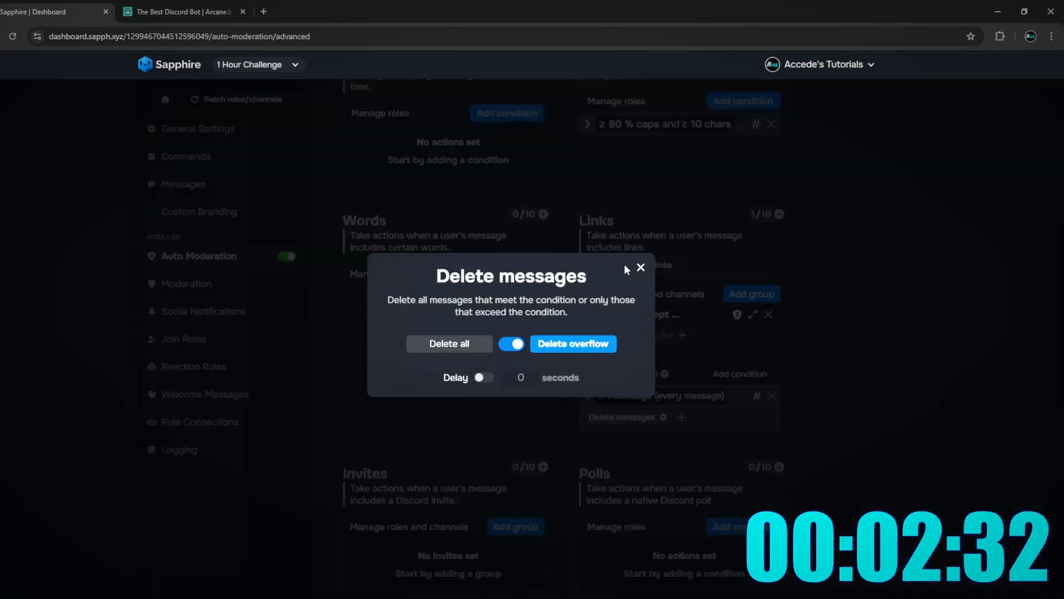
left_click(635, 265)
- Add an Invites blocking group, then turn Role Connections off and save
scroll(660, 408, "down", 4)
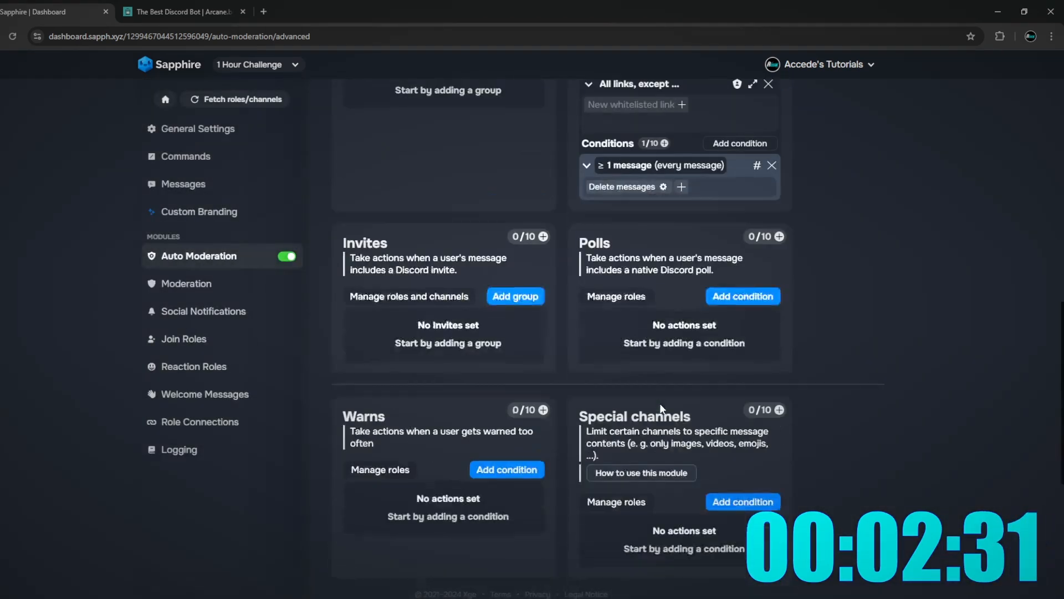
left_click(501, 296)
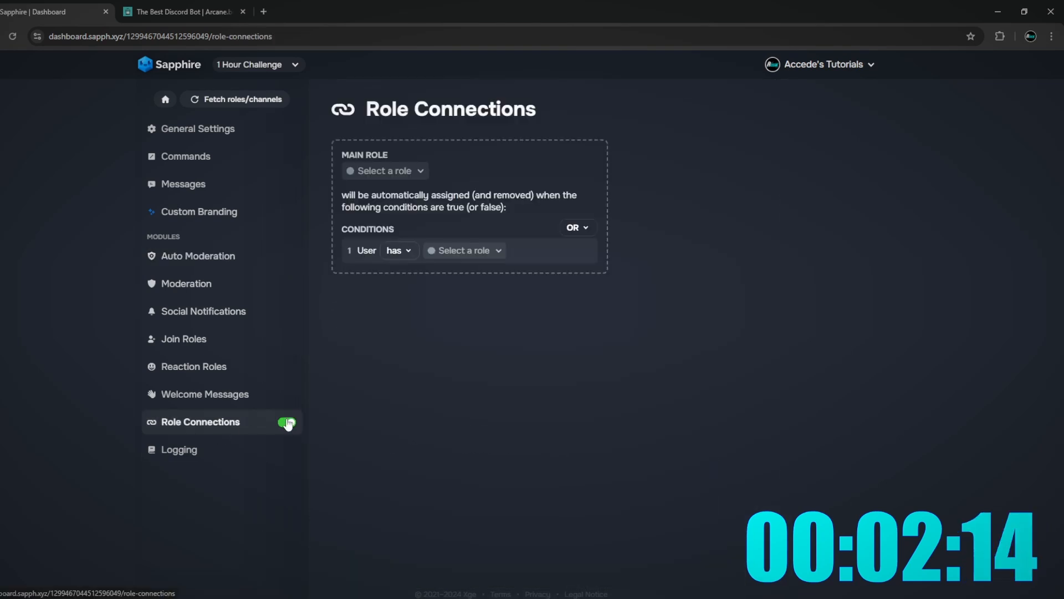
left_click(287, 424)
left_click(721, 571)
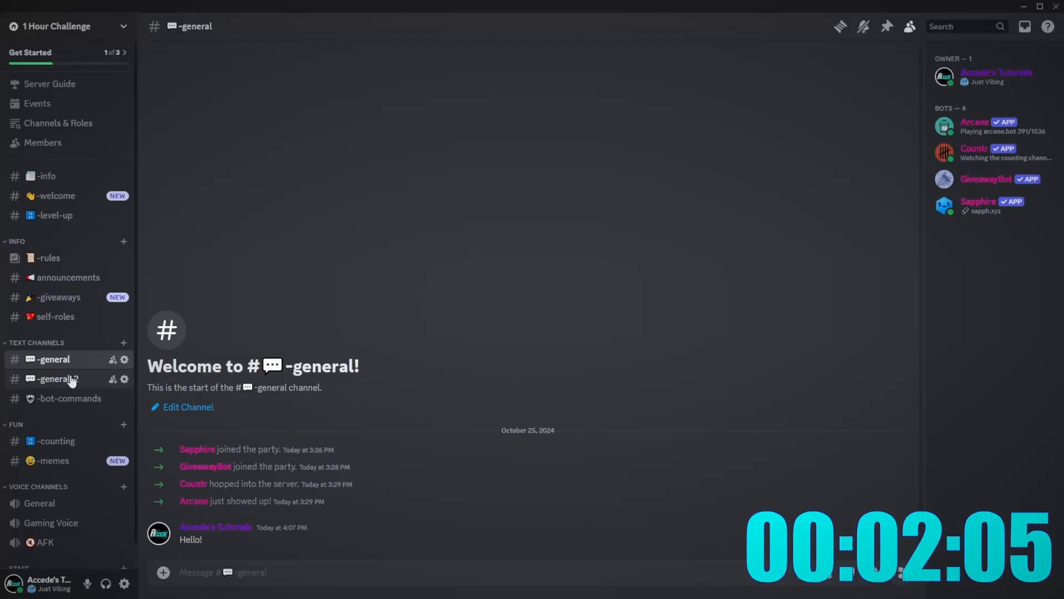
left_click(72, 380)
- Glance at the 1 Minute and 10 Minute Challenge servers, then return to 1 Hour Challenge
left_click(72, 360)
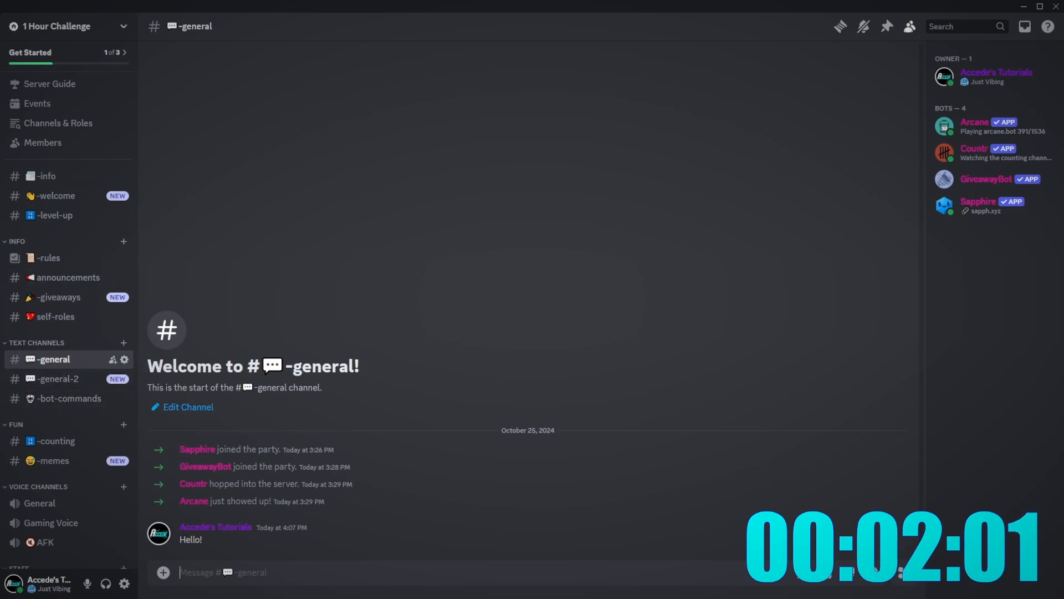
left_click(0, 133)
left_click(0, 99)
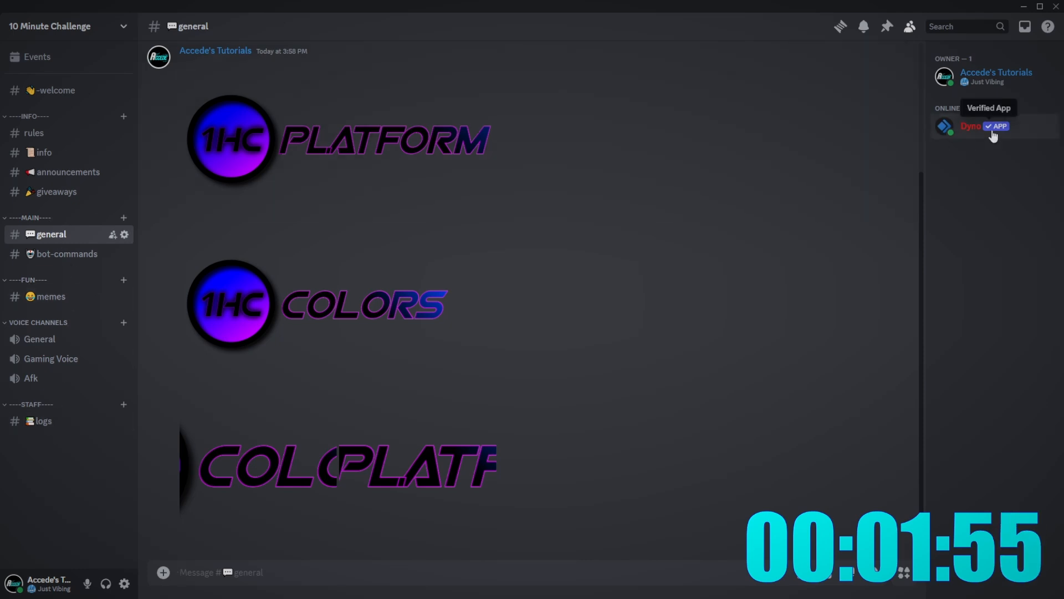
left_click(984, 78)
left_click(982, 74)
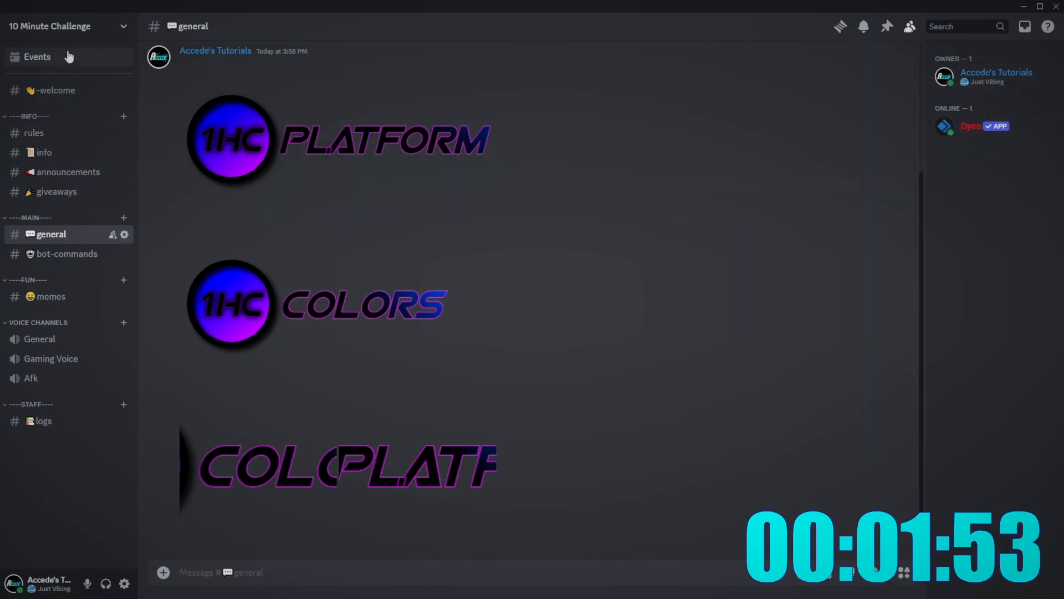
left_click(0, 64)
- Select Memes in the Channels & Roles customization question
left_click(78, 123)
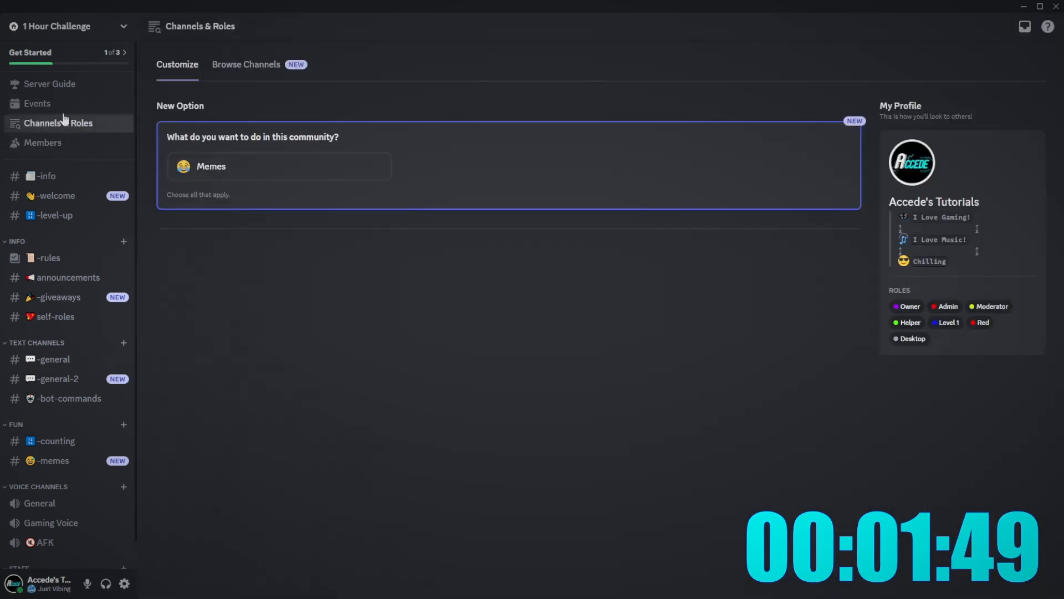
left_click(302, 172)
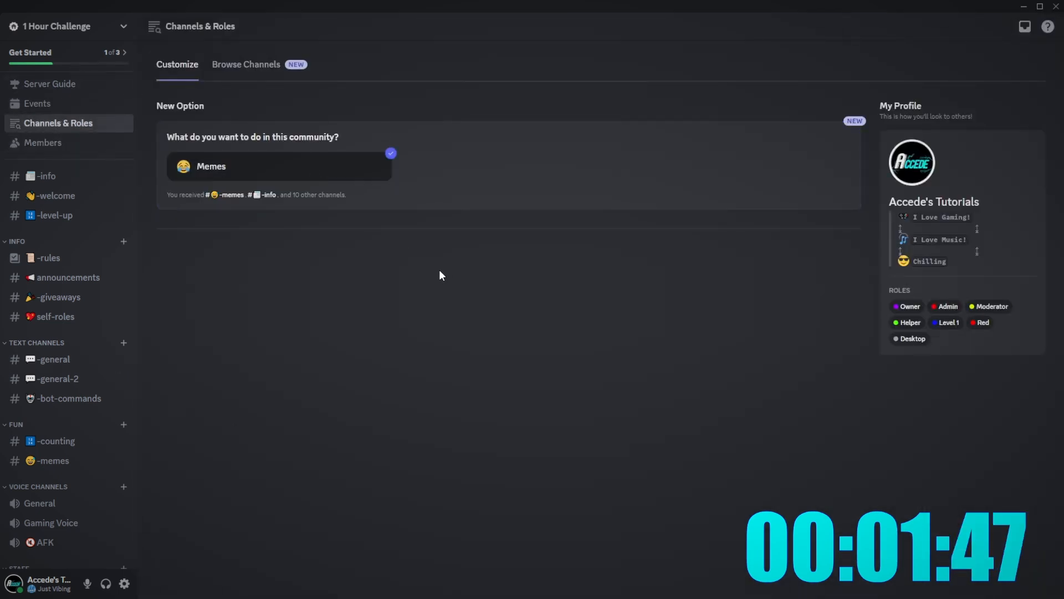
left_click(259, 169)
left_click(267, 169)
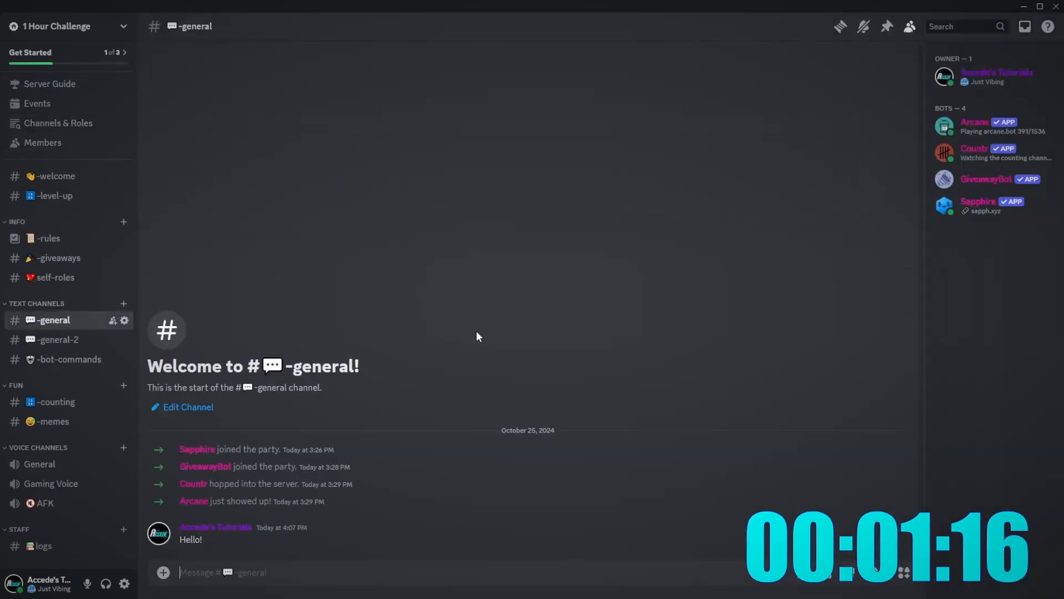
left_click(75, 123)
left_click(44, 142)
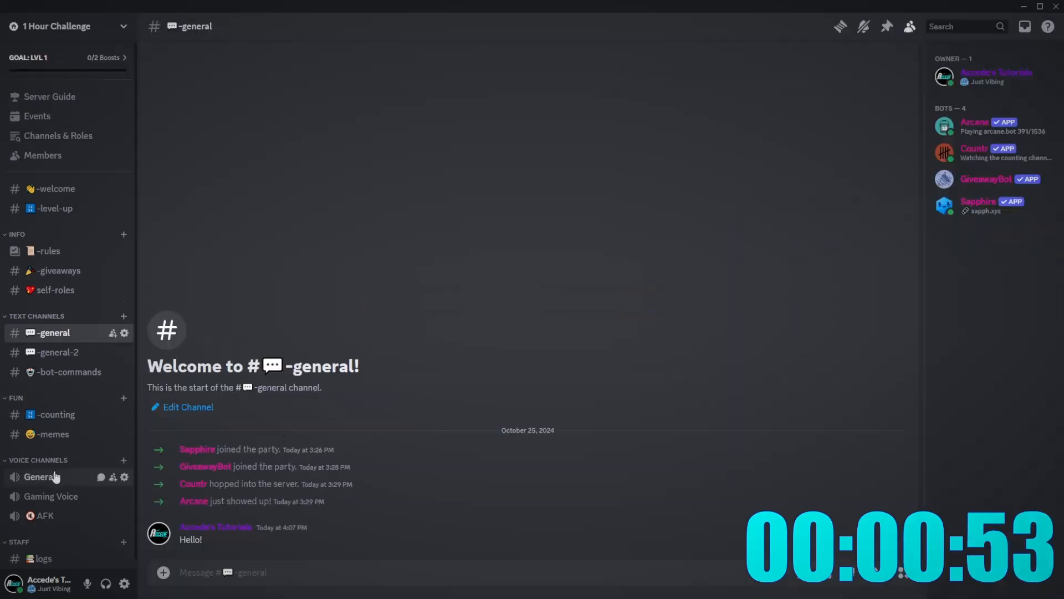
- Review the General voice channel's Overview and Permissions settings
right_click(61, 333)
left_click(119, 520)
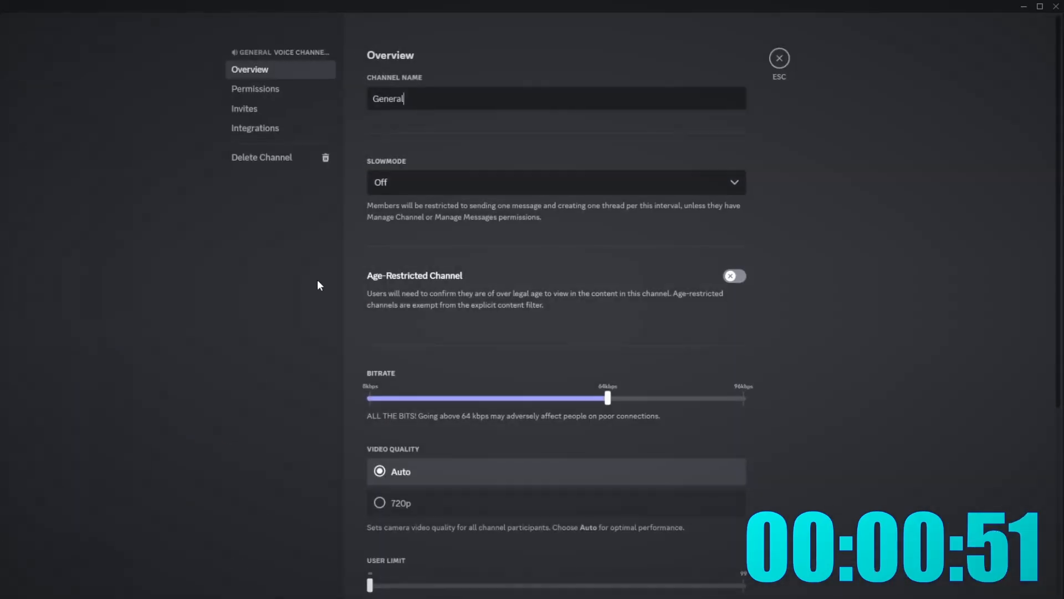
left_click(280, 87)
left_click(259, 70)
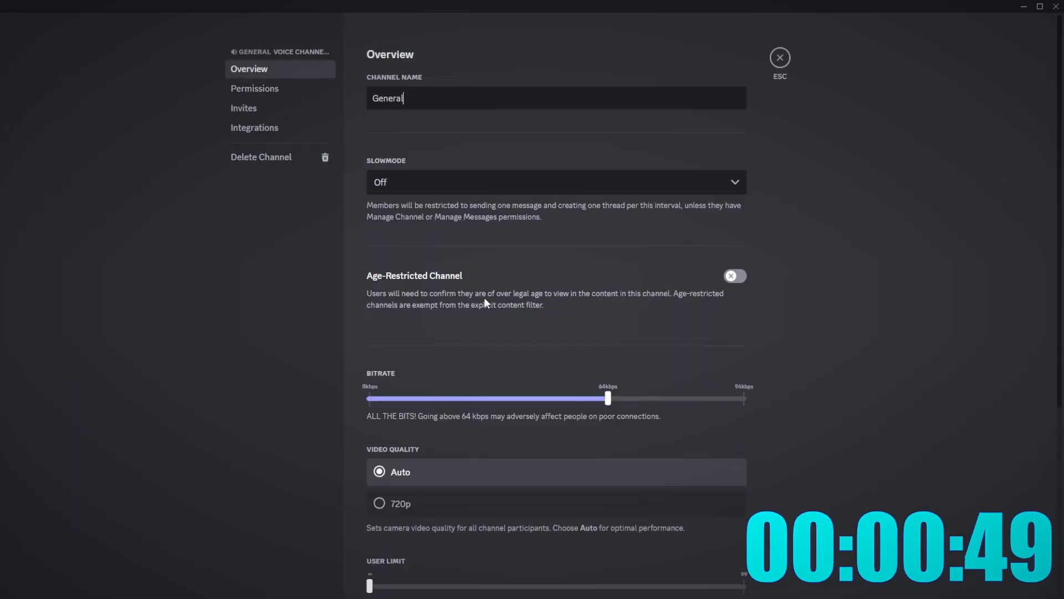
scroll(391, 441, "down", 5)
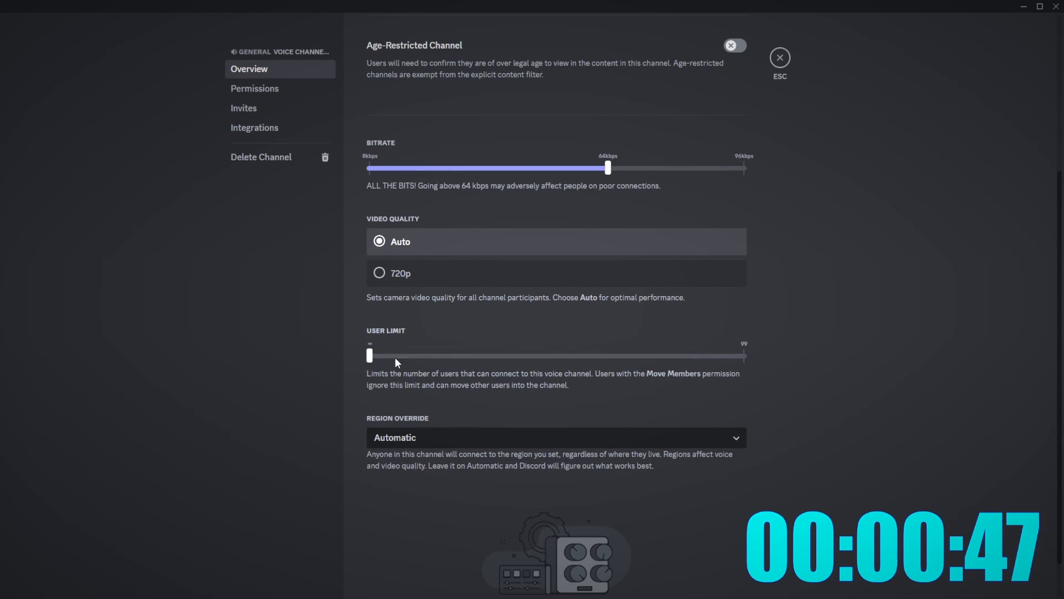
mouse_move(370, 356)
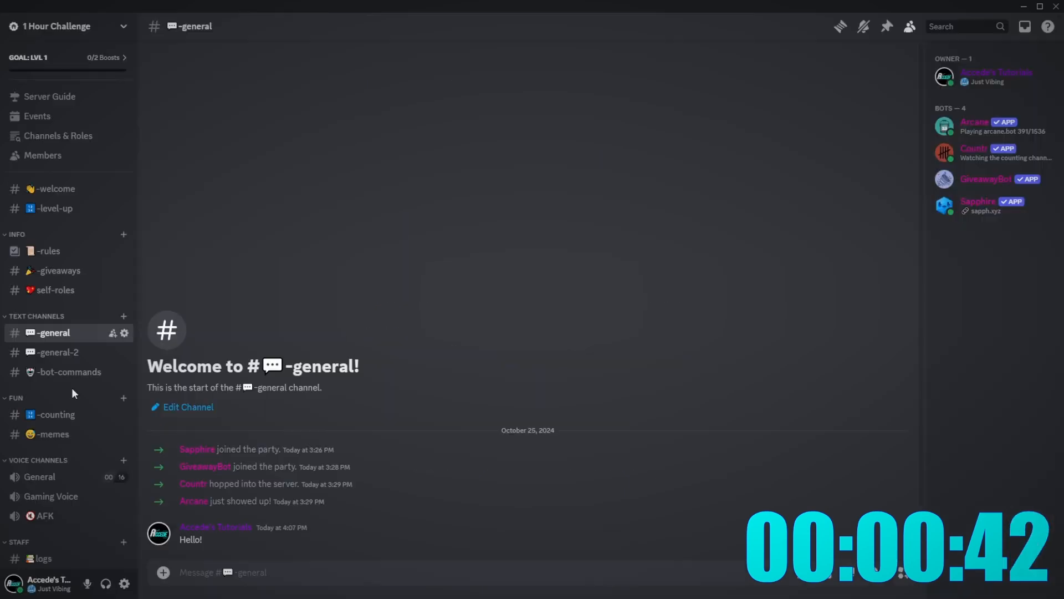
right_click(36, 316)
- Set the -general topic to 'This is he e general chjanannel where everyone tlaks!' and save
right_click(48, 333)
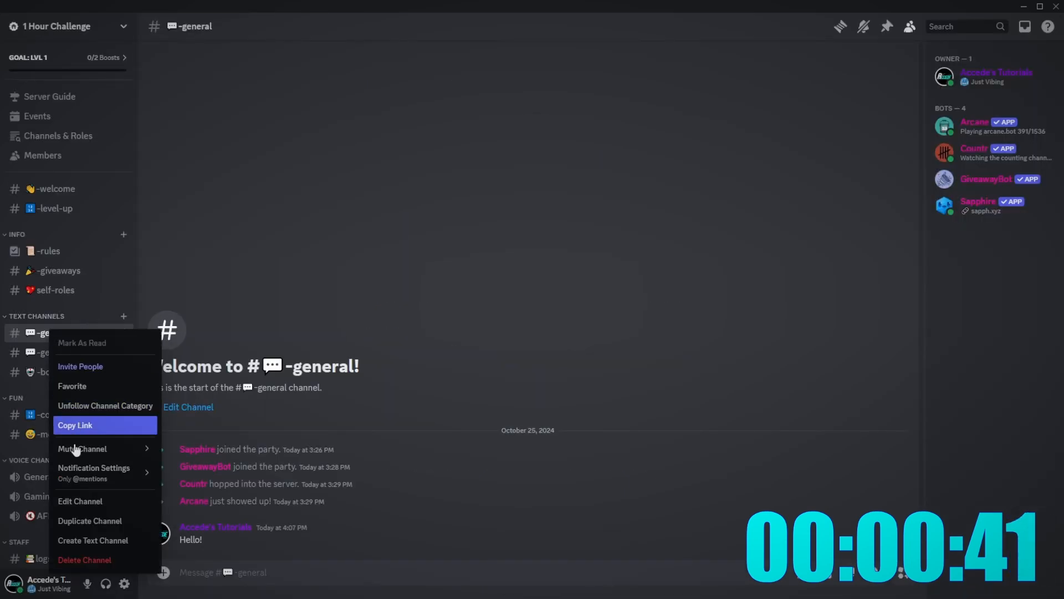
left_click(72, 424)
left_click(188, 407)
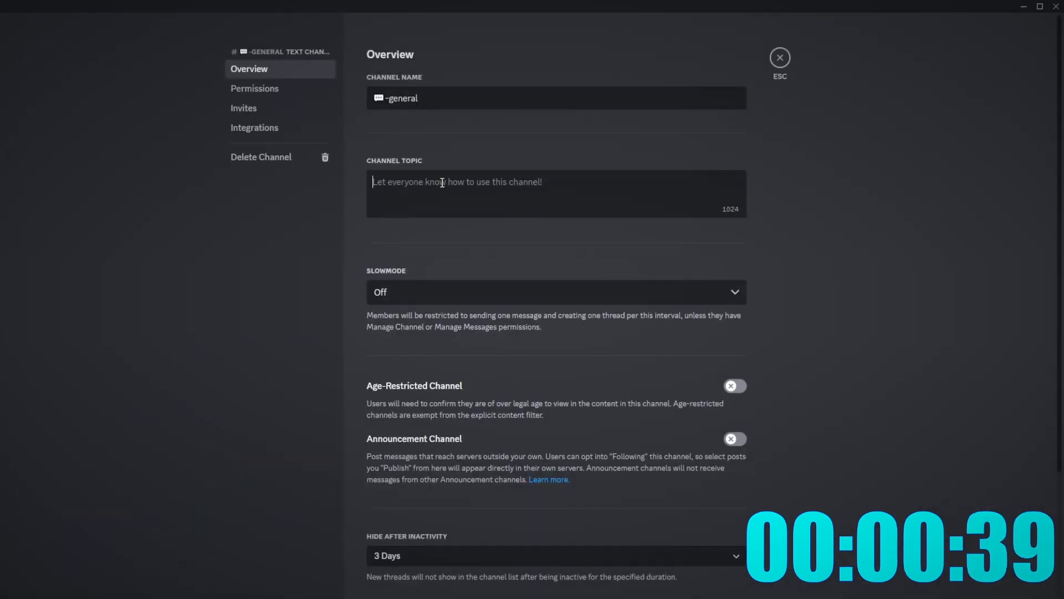
type("This is he ")
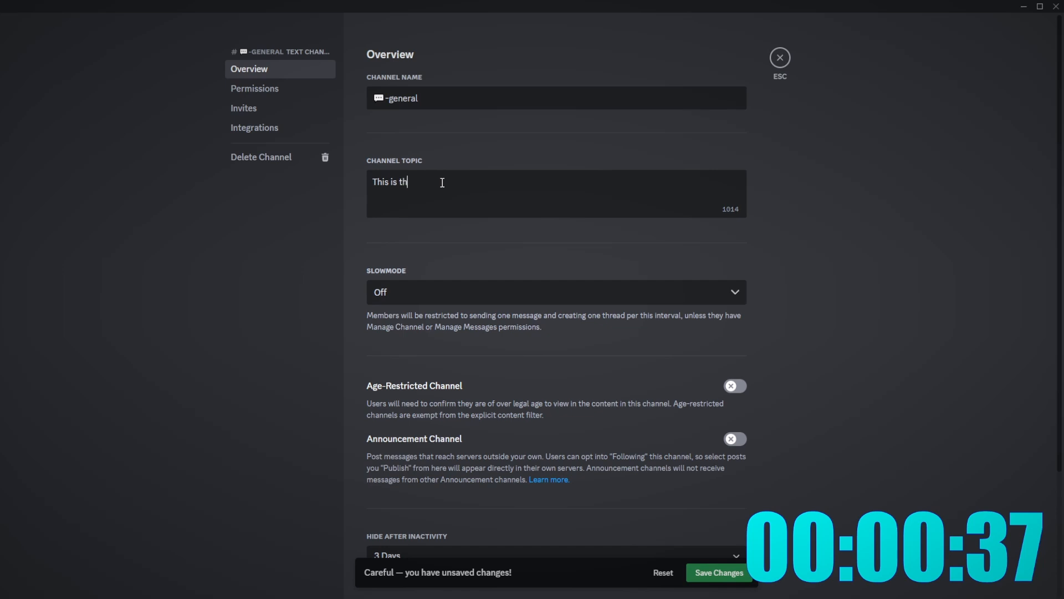
type("e general ch")
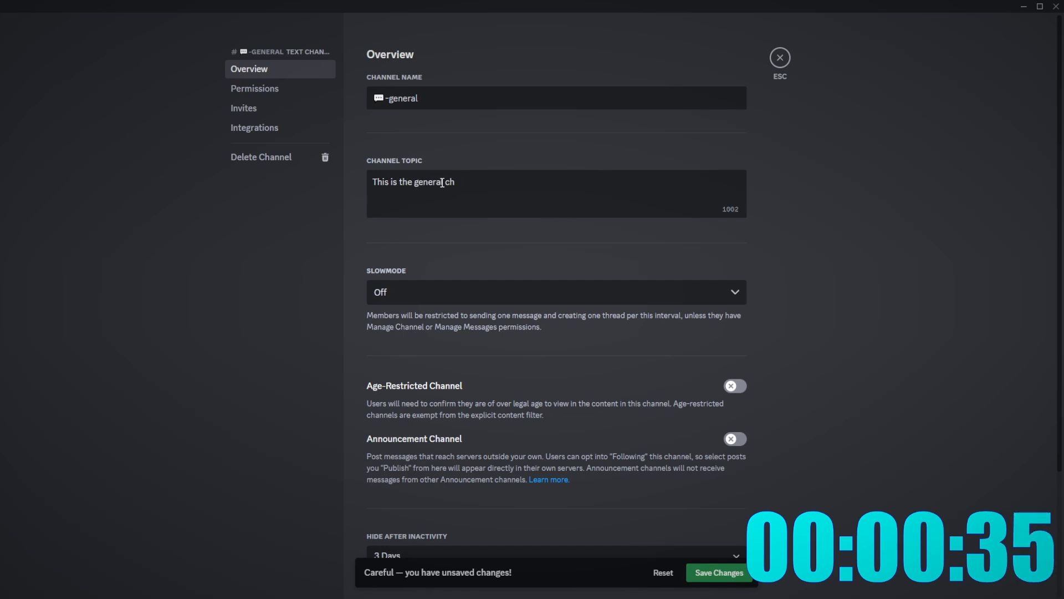
type("janannel where everyone ")
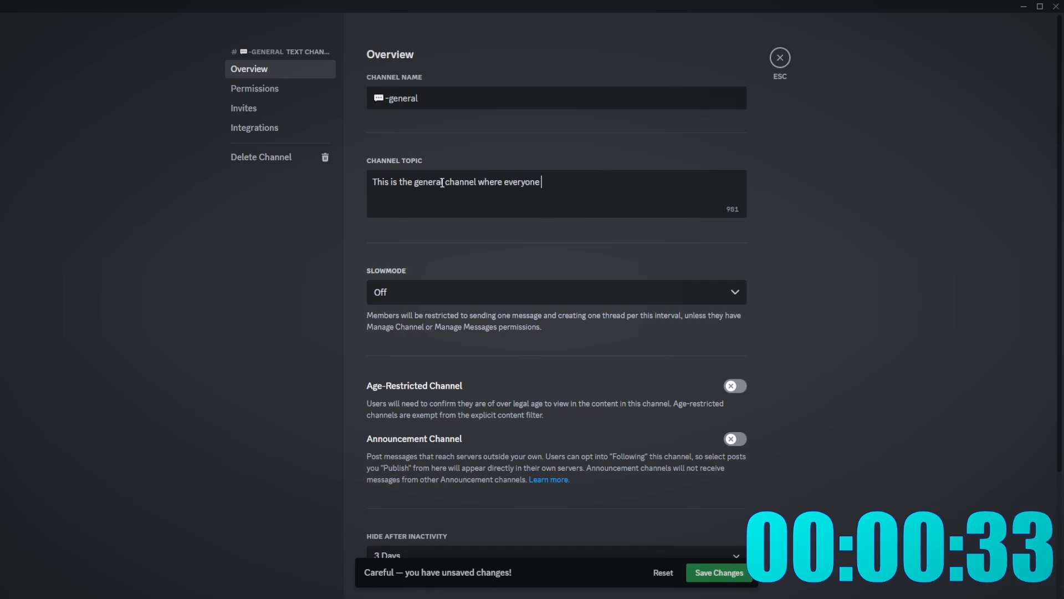
type("tlaks!")
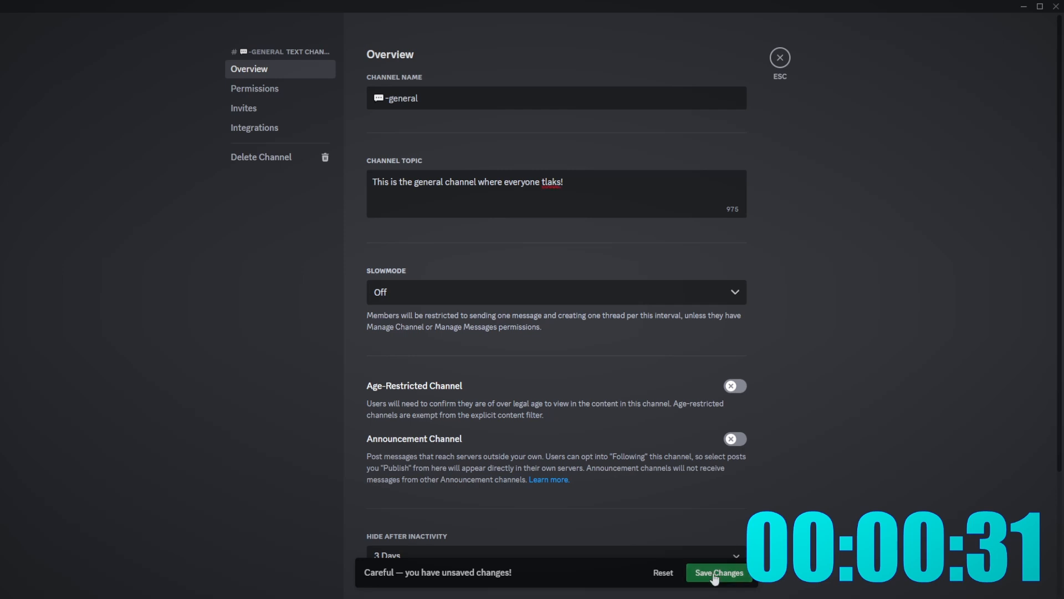
left_click(719, 572)
left_click(780, 57)
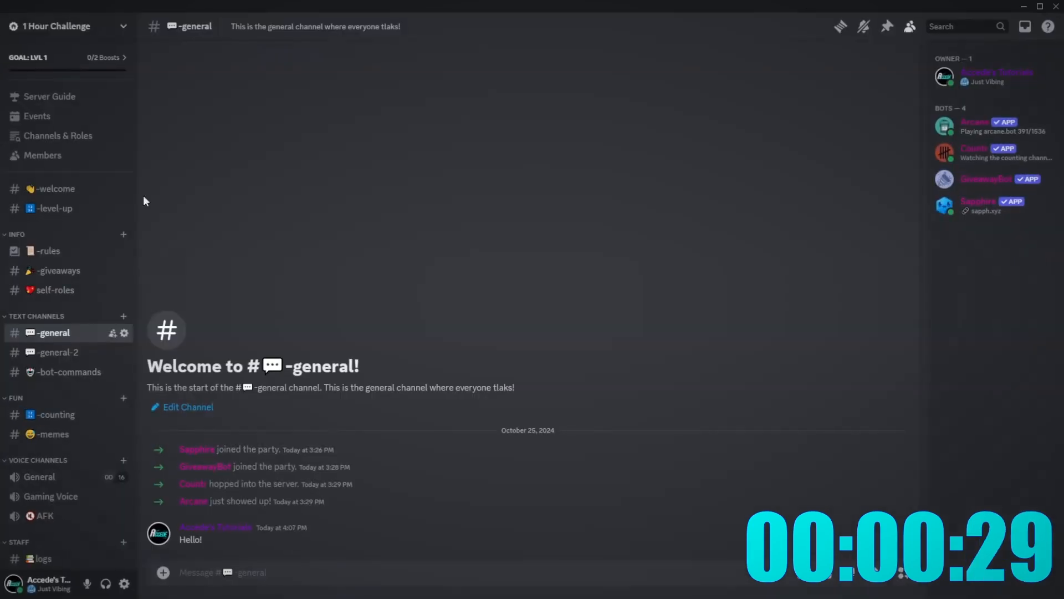
- Set the -rules topic to 'This is the server rules please follow them' and save
right_click(45, 251)
mouse_move(84, 375)
left_click(77, 422)
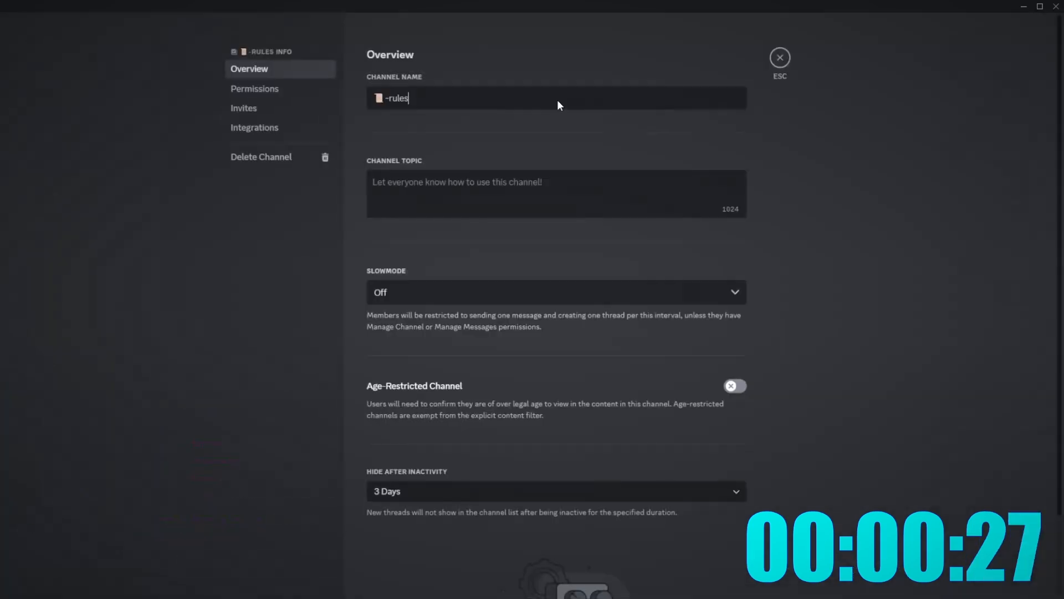
left_click(405, 204)
type("This is the ")
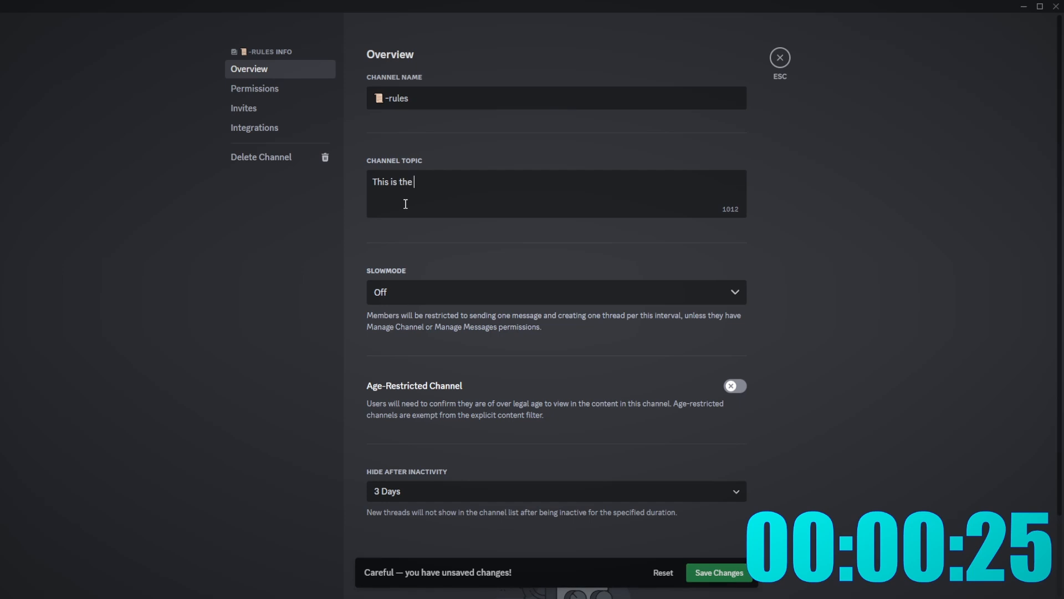
type("server rules please")
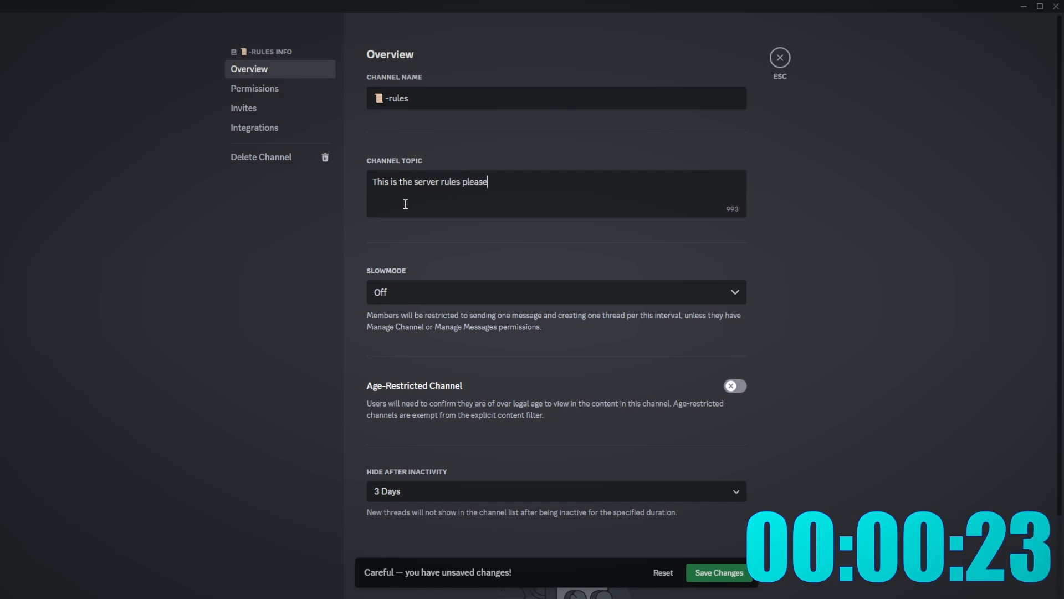
type(" follow them!")
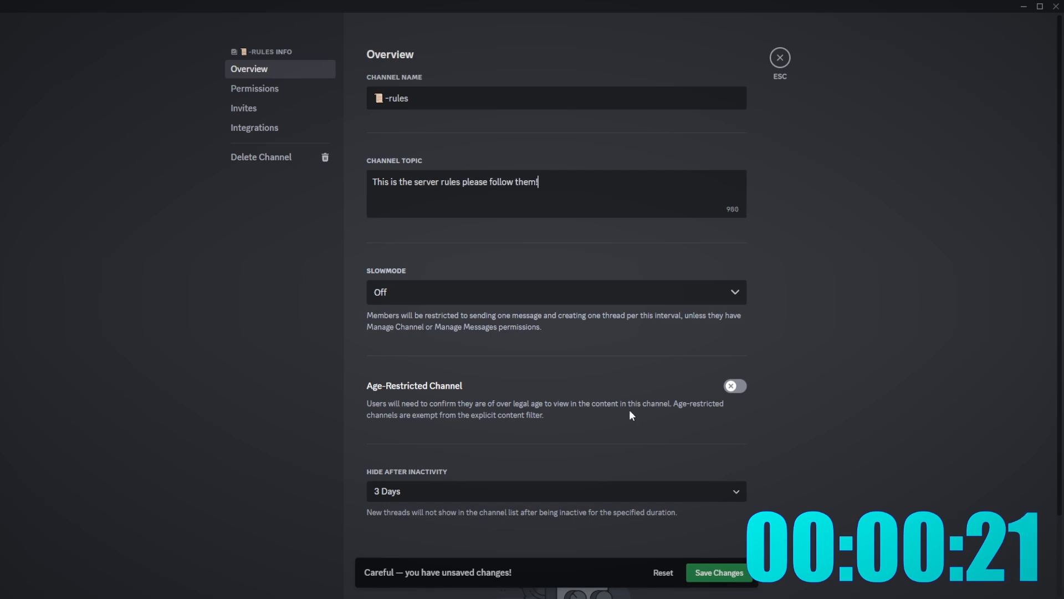
left_click(700, 573)
left_click(780, 58)
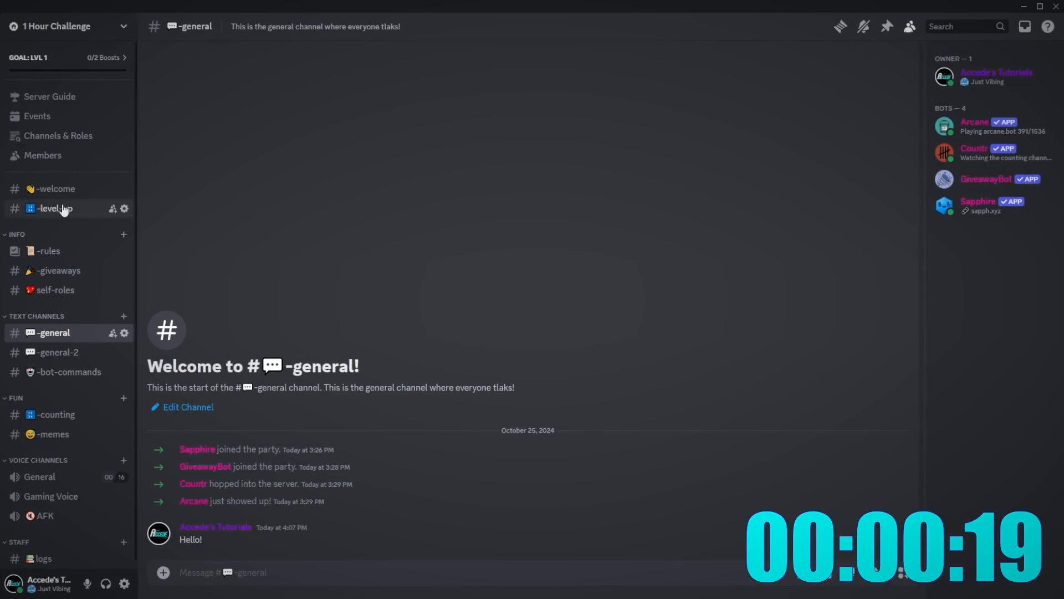
- Set the -welcome topic to 'Welcome to the server everyone!' and save
right_click(64, 190)
left_click(90, 368)
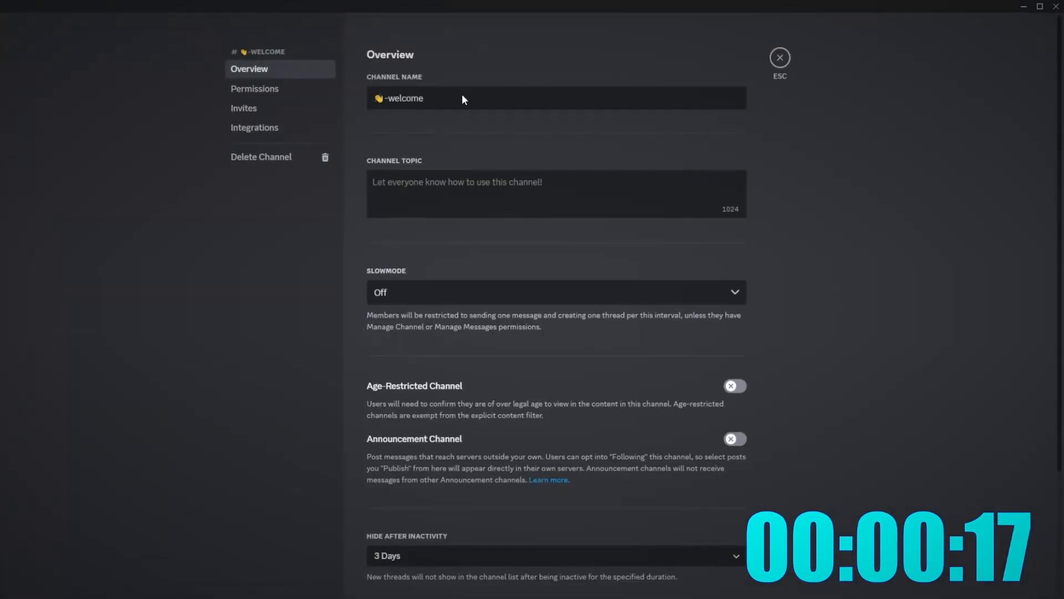
left_click(452, 197)
type("Welcome to the")
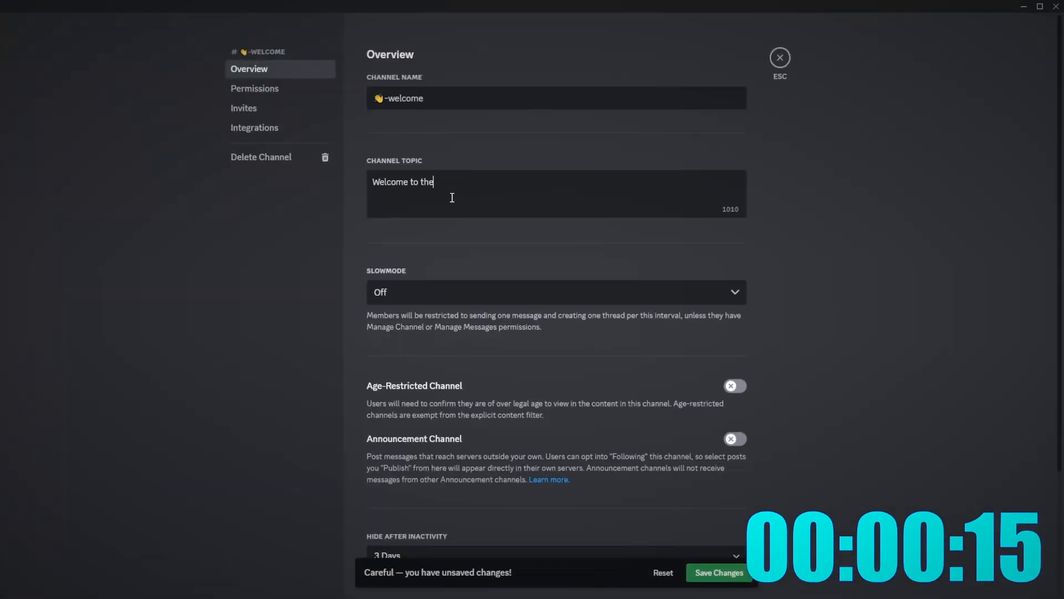
type(" server everyone")
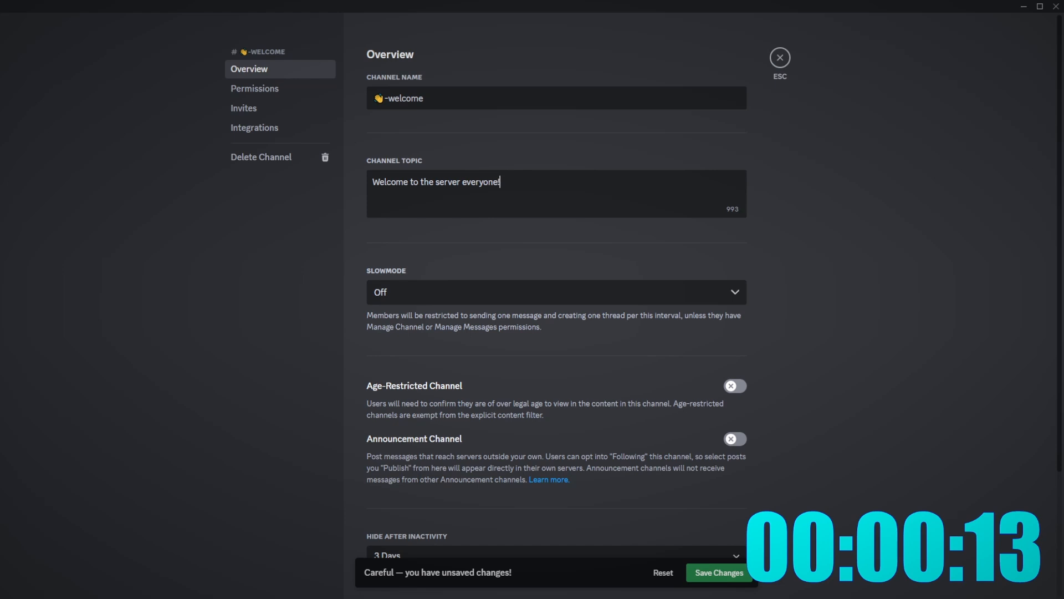
type("!")
left_click(718, 572)
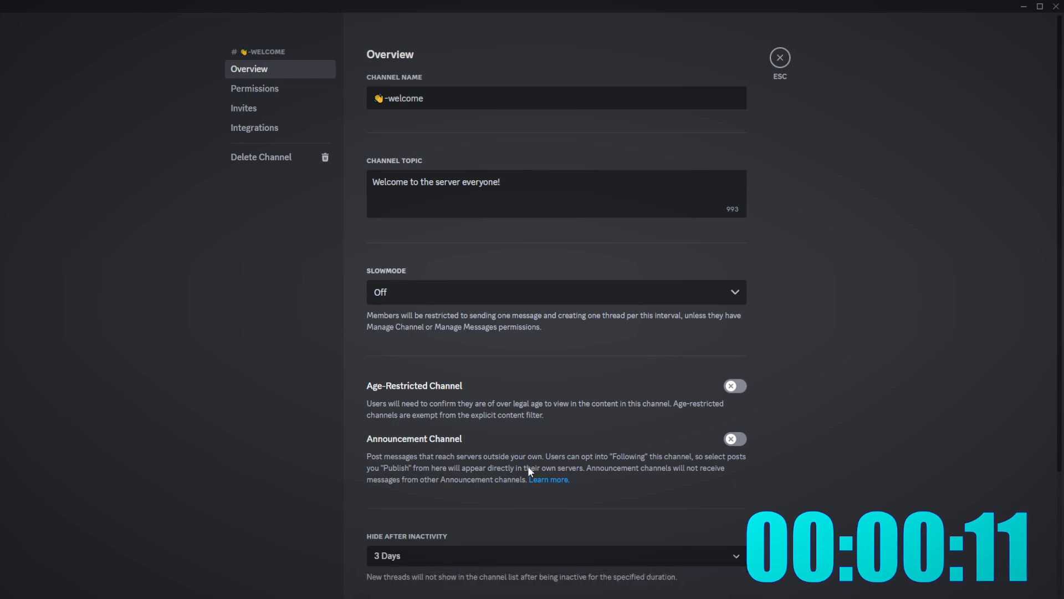
left_click(779, 57)
- Check the members list and the Browse Channels list showing the new topics
right_click(24, 348)
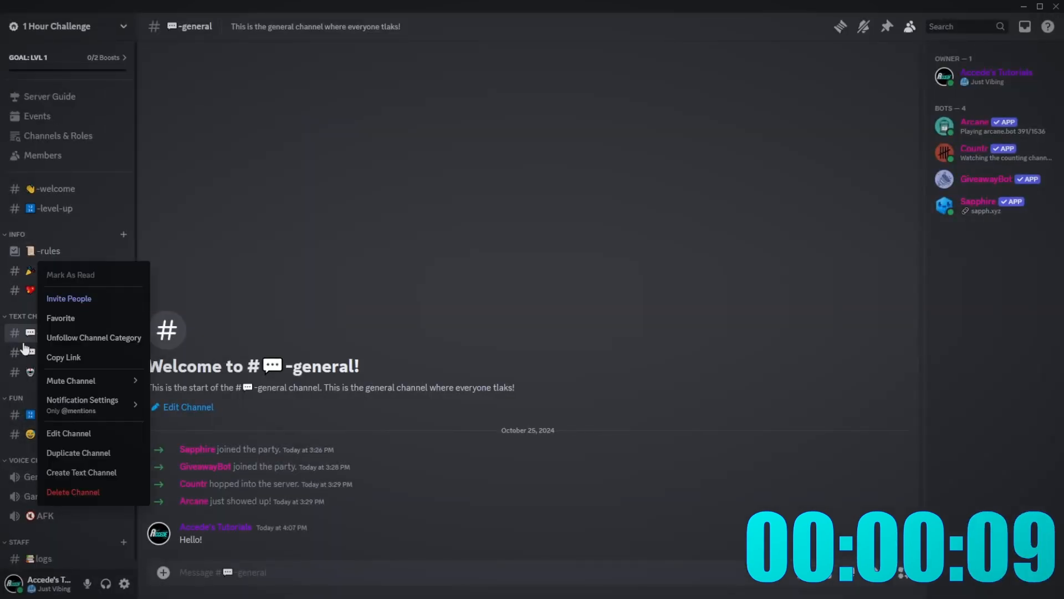
left_click(25, 348)
scroll(81, 338, "down", 2)
scroll(81, 345, "up", 2)
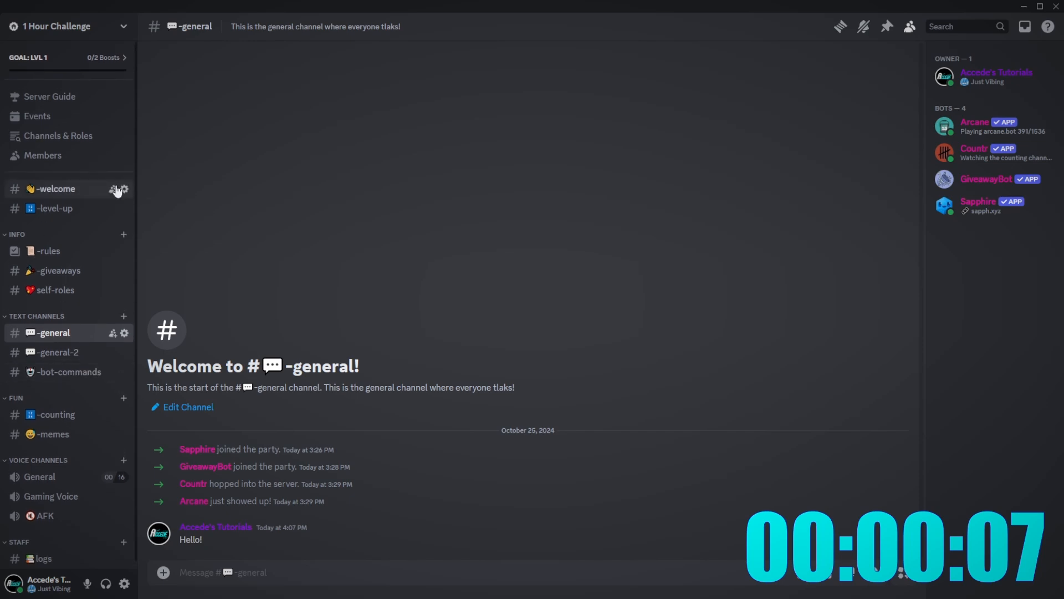
left_click(43, 155)
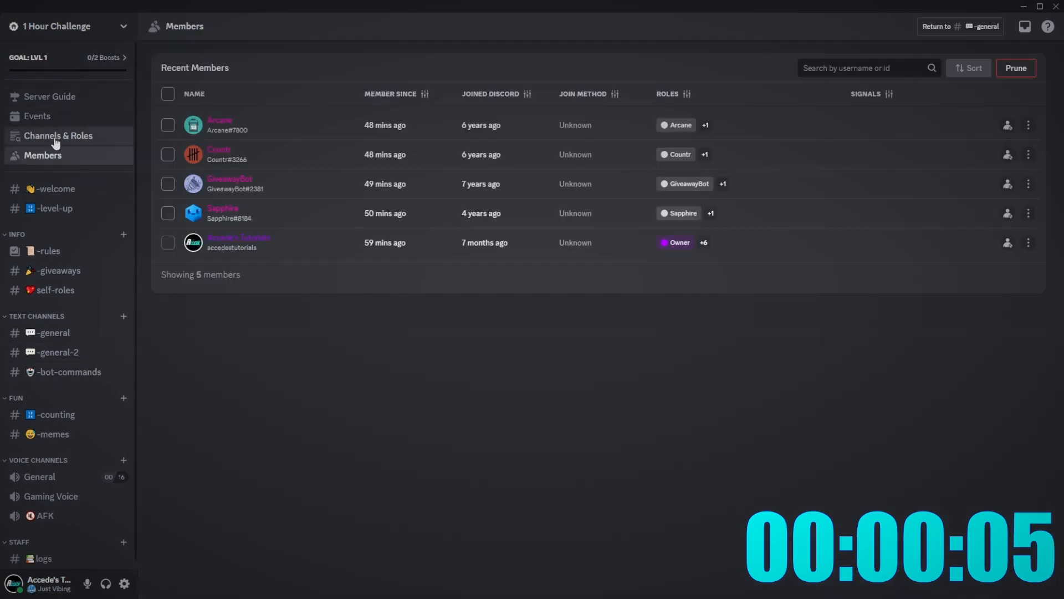
left_click(43, 137)
left_click(241, 69)
scroll(254, 328, "down", 3)
scroll(298, 388, "up", 3)
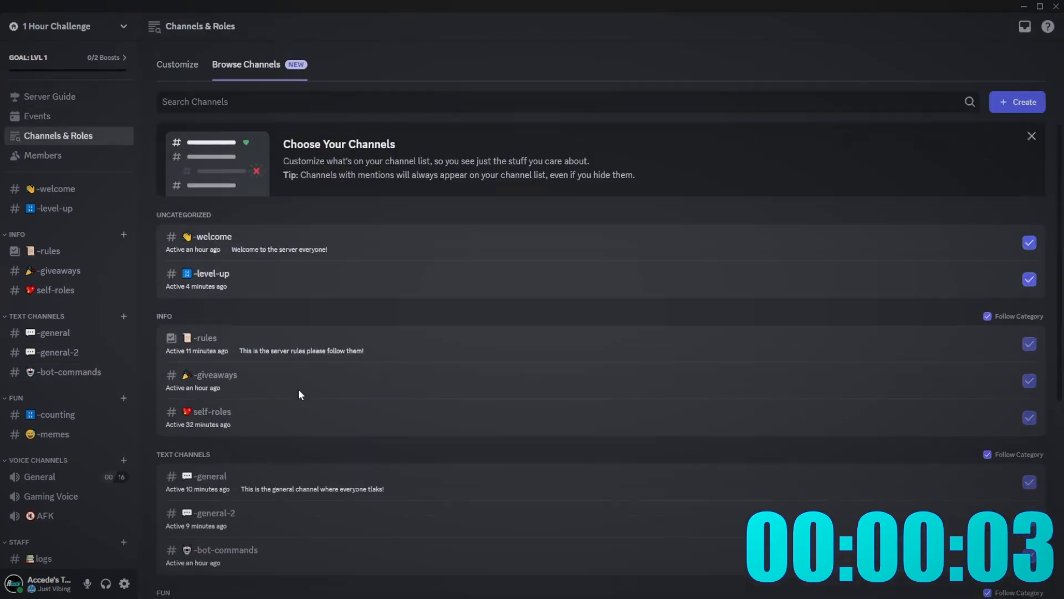
- Preview the -info and announcements resource cards in the Server Guide
left_click(71, 119)
left_click(64, 95)
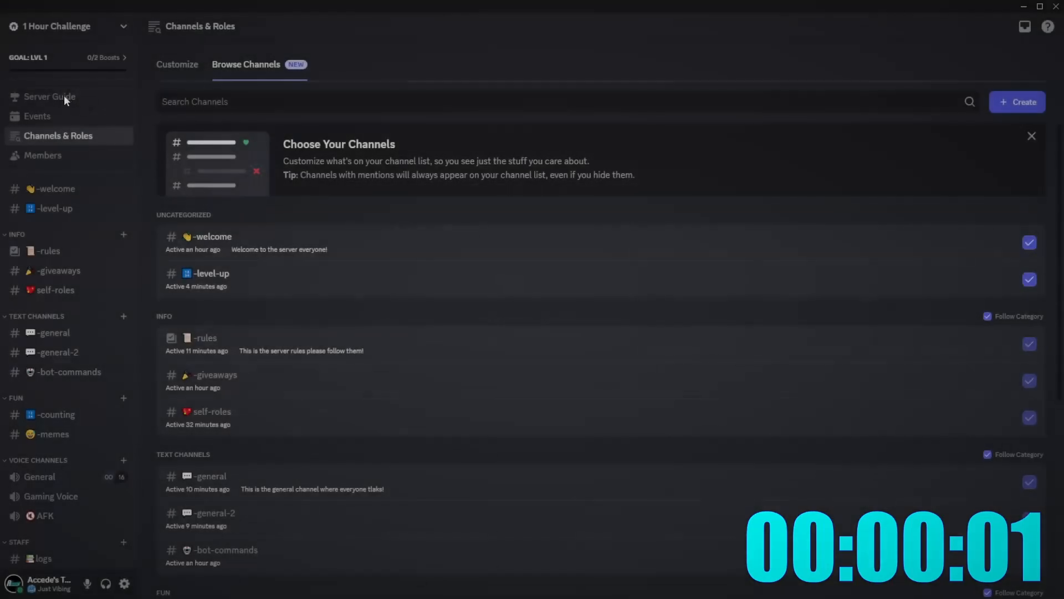
left_click(61, 96)
left_click(410, 324)
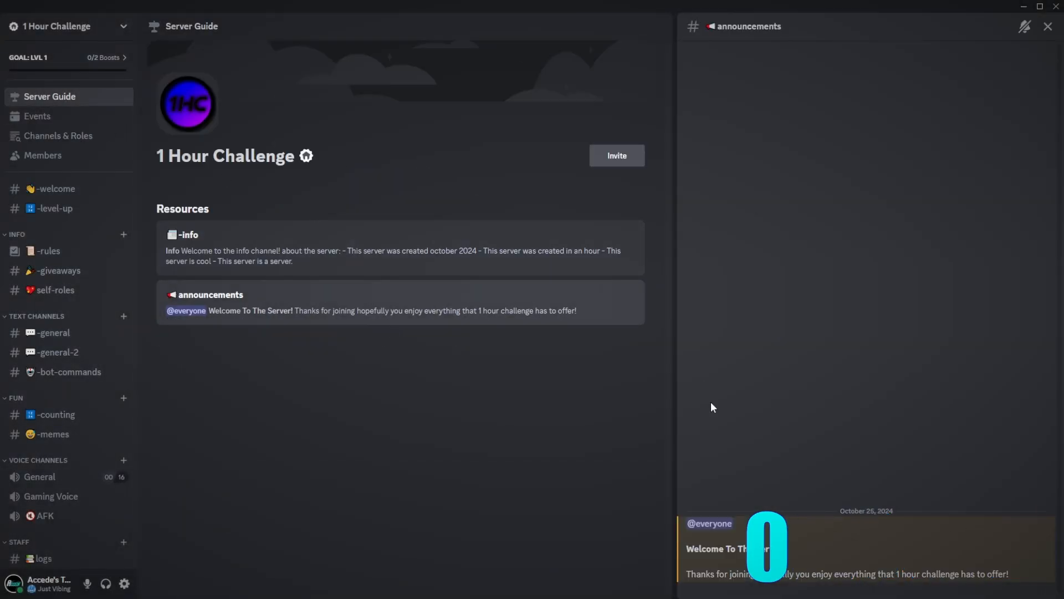
left_click(444, 247)
left_click(416, 318)
left_click(468, 247)
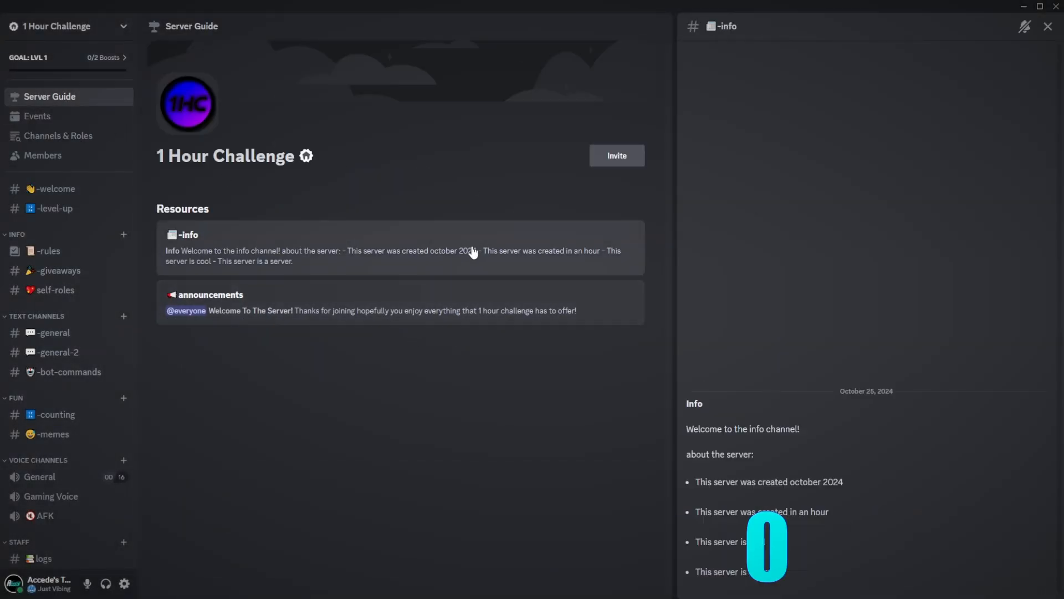
left_click(443, 309)
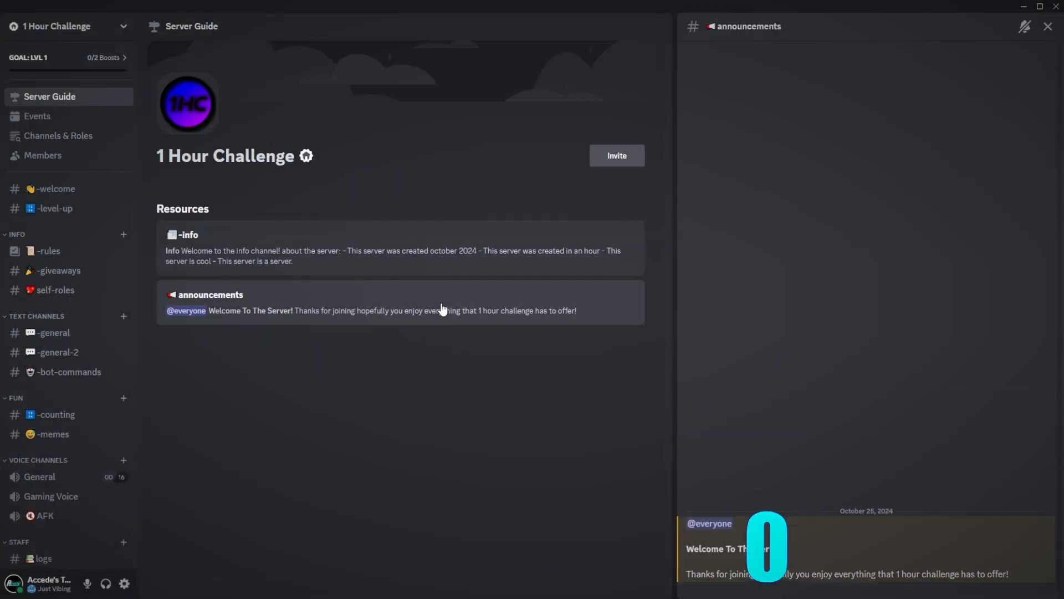
left_click(482, 259)
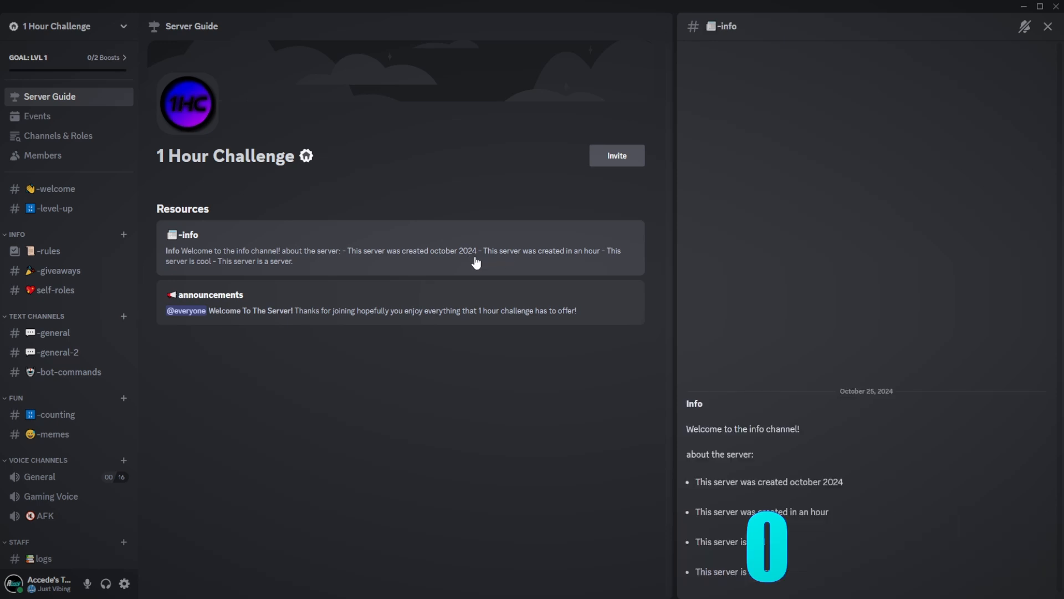
left_click(277, 318)
left_click(396, 256)
left_click(319, 294)
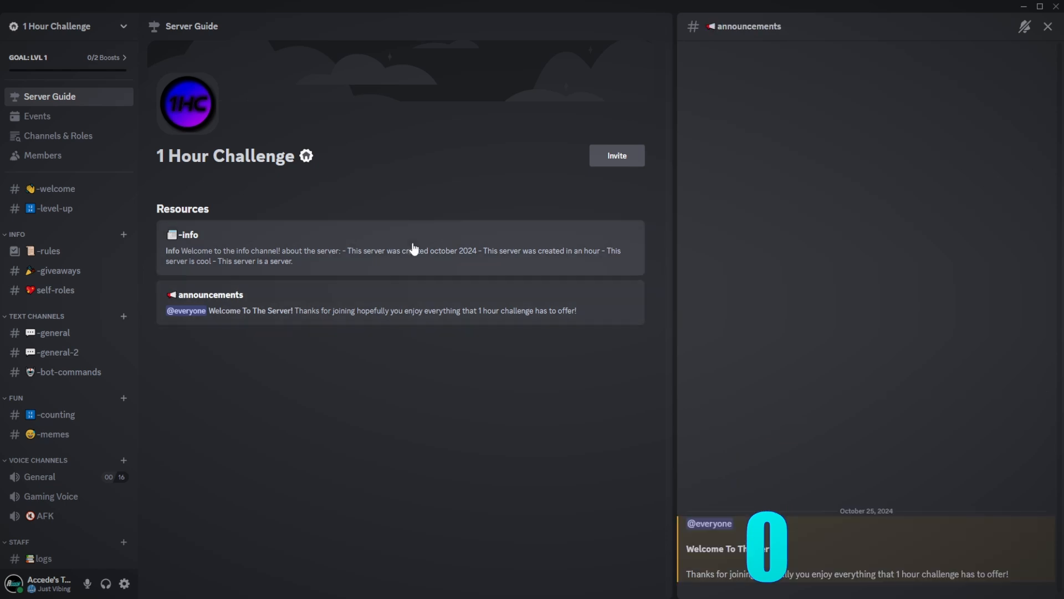
left_click(1047, 26)
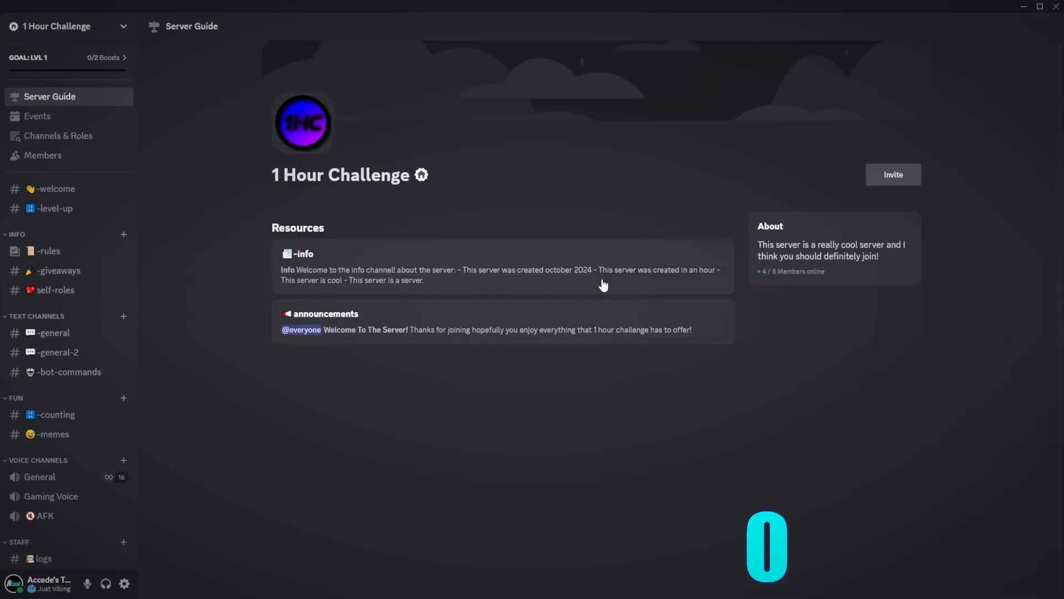
left_click(603, 285)
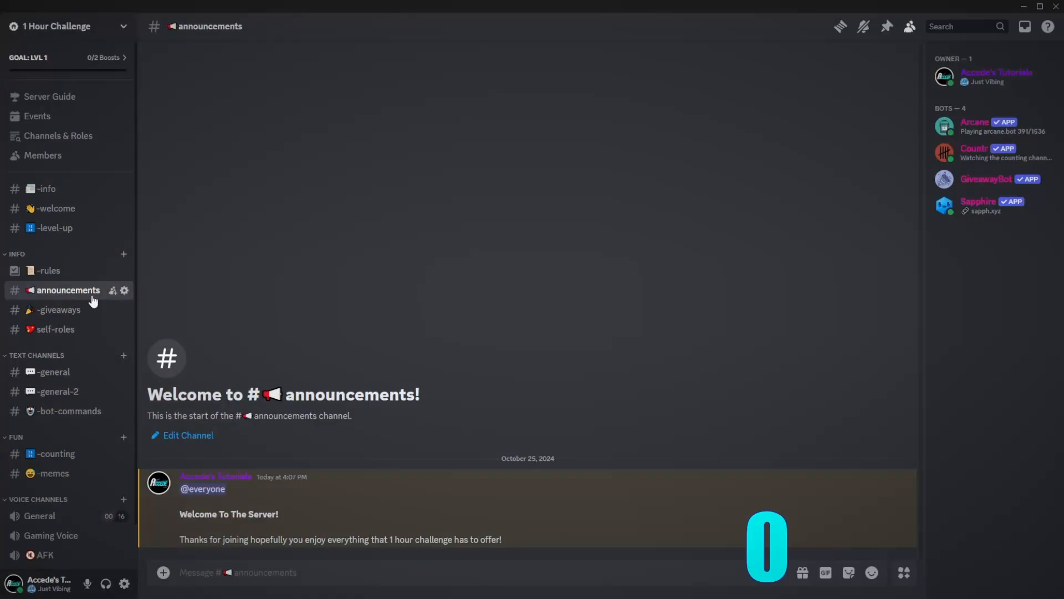
- Review the announcements channel's Overview settings, then move via -general to self-roles
right_click(94, 294)
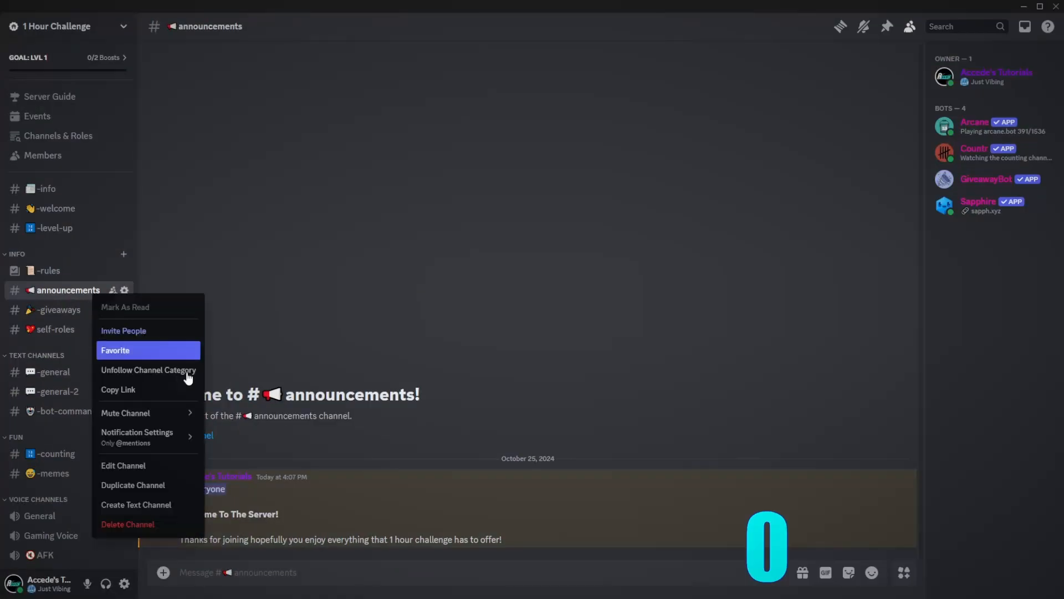
left_click(268, 355)
right_click(48, 292)
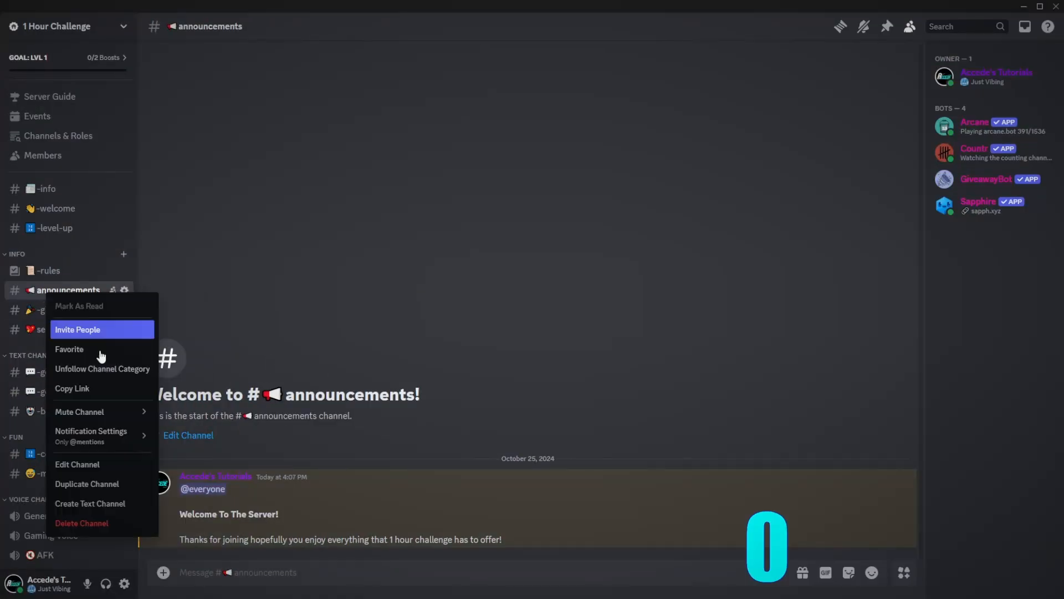
left_click(446, 368)
right_click(37, 292)
left_click(78, 463)
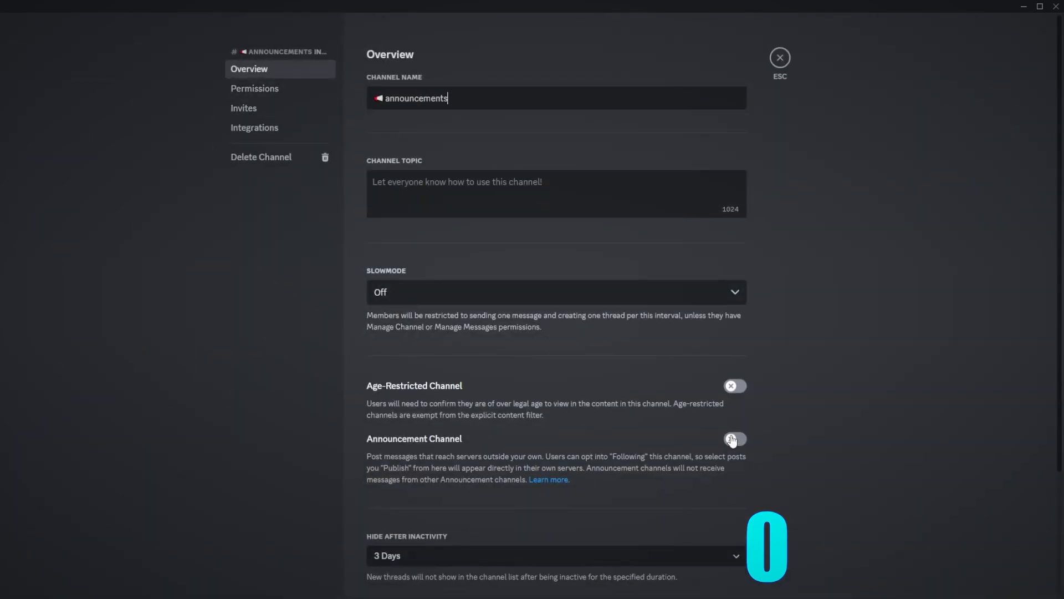
left_click(780, 57)
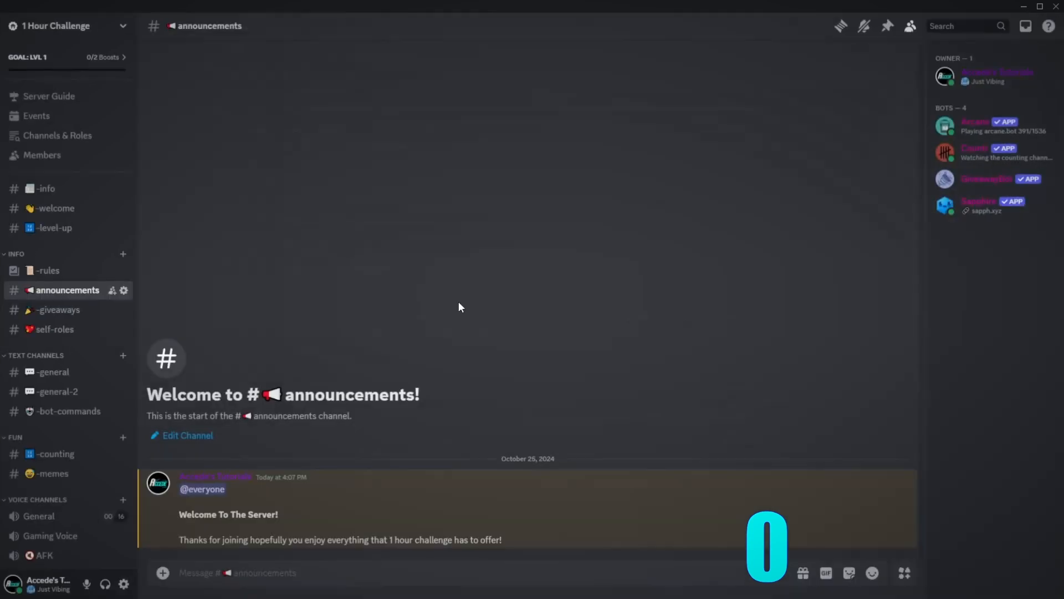
left_click(55, 372)
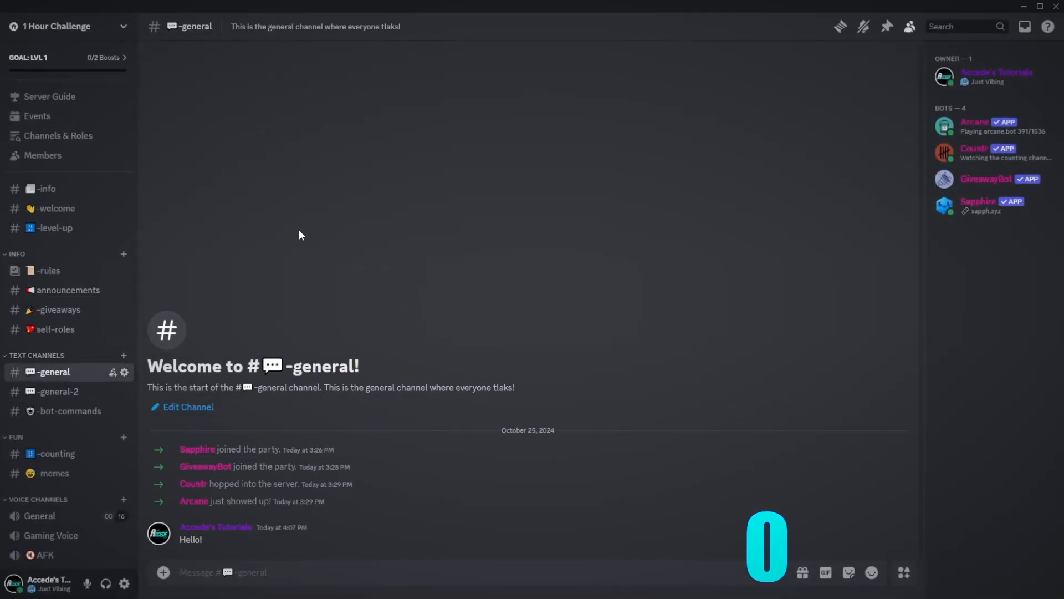
key("alt+Up")
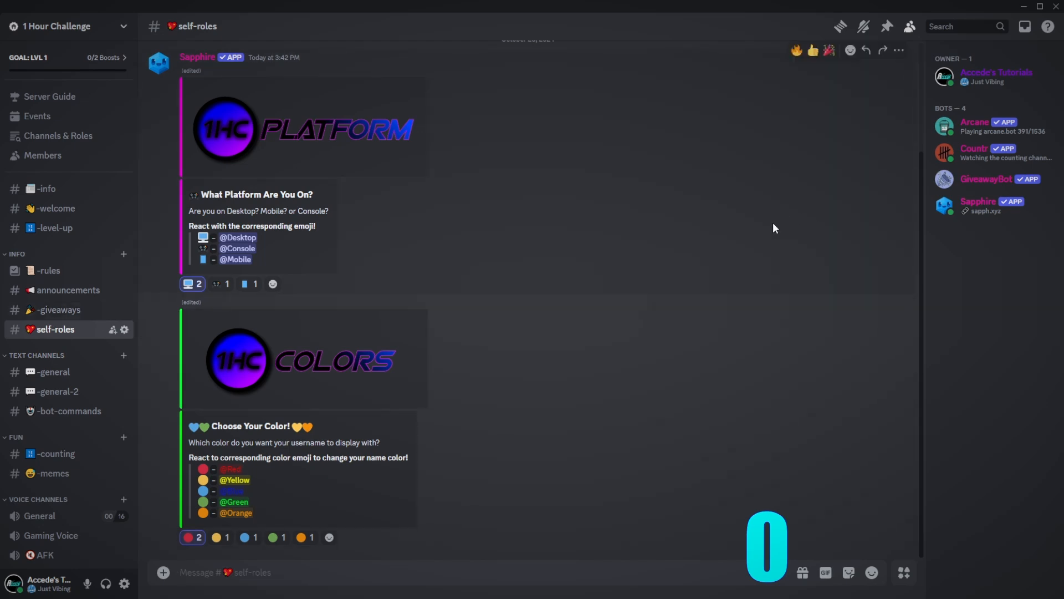
- Browse the -welcome, -info, -level-up, announcements and -general channels
left_click(62, 211)
left_click(77, 192)
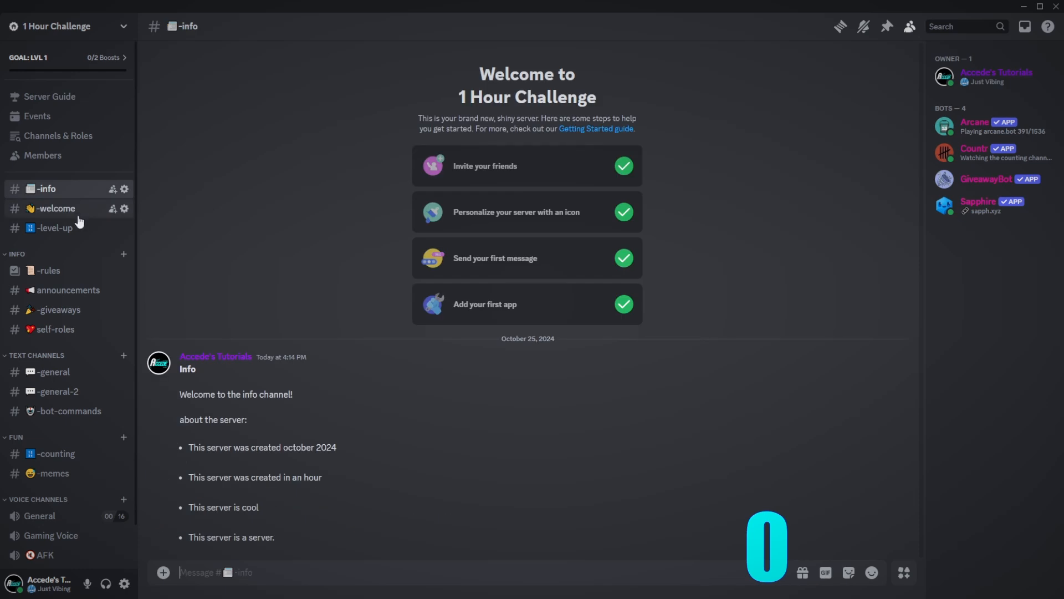
left_click(72, 230)
left_click(64, 290)
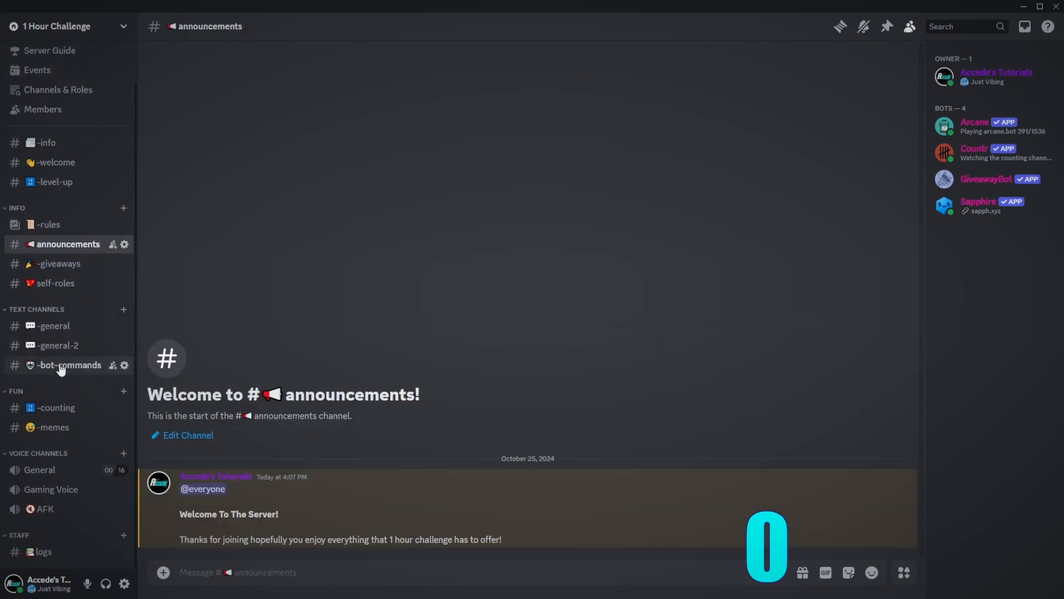
left_click(53, 370)
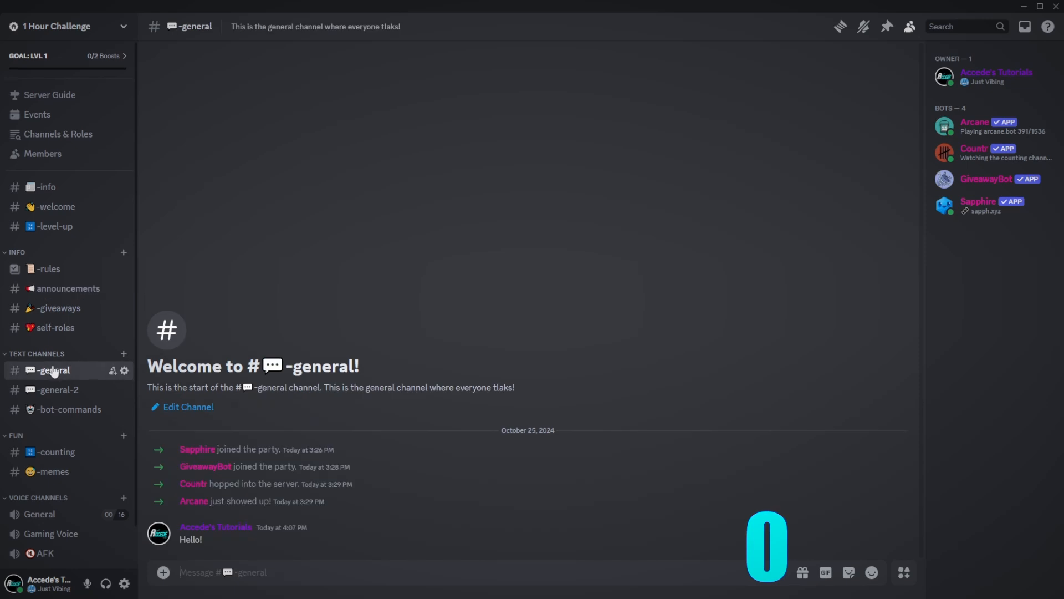
scroll(50, 388, "down", 2)
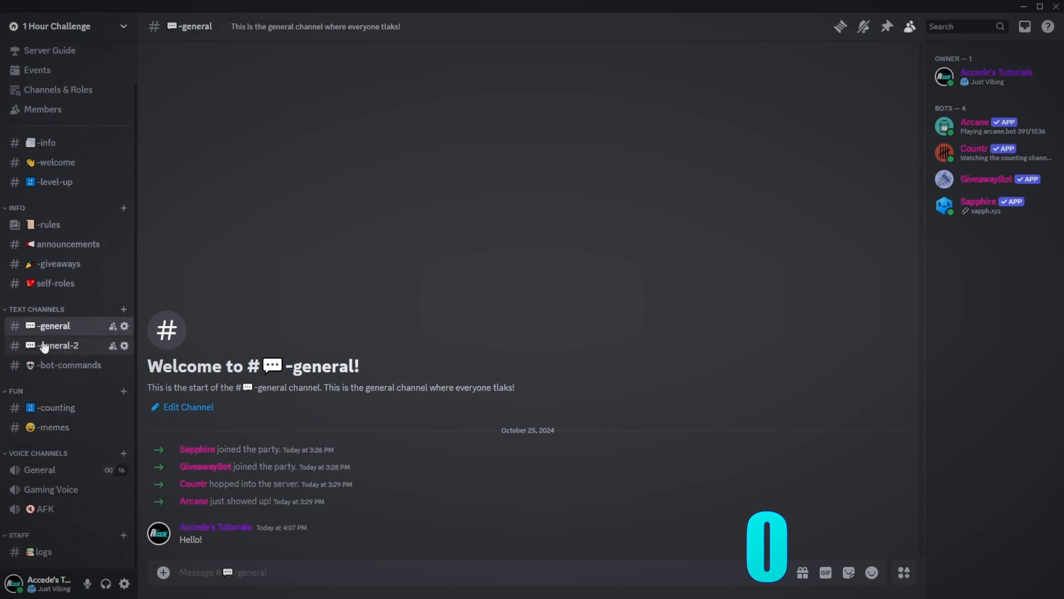
- Visit -general-2, -bot-commands and -counting, and check the Countr bot's profile
left_click(55, 346)
left_click(55, 366)
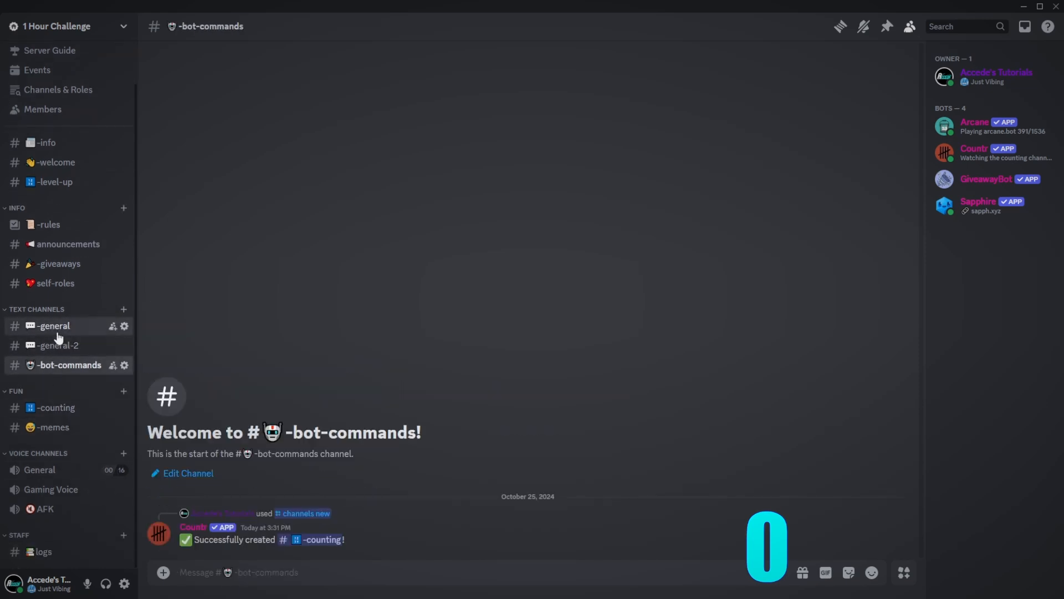
left_click(57, 328)
left_click(59, 367)
left_click(61, 328)
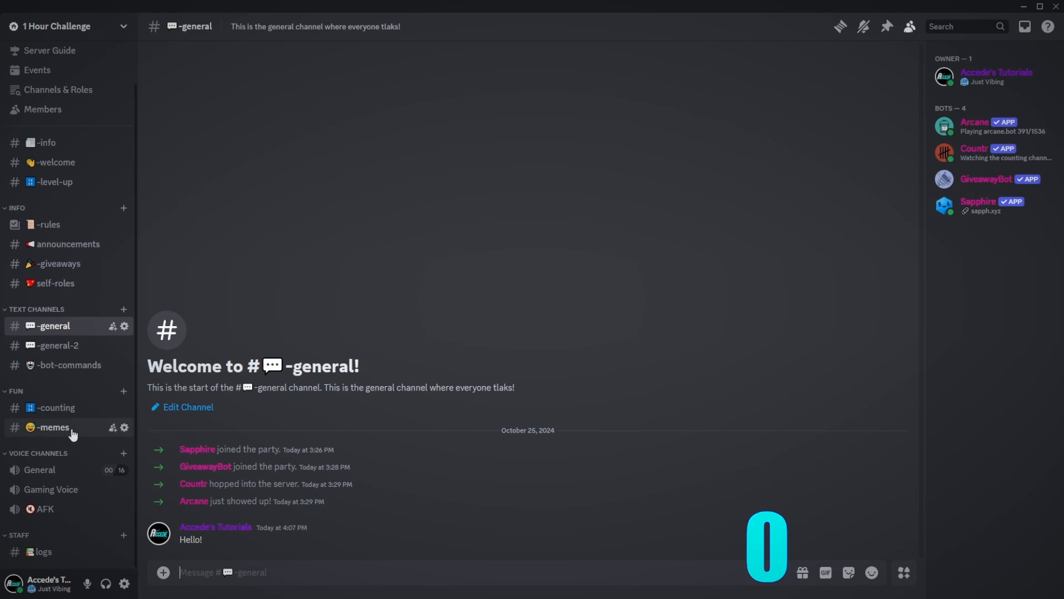
left_click(69, 408)
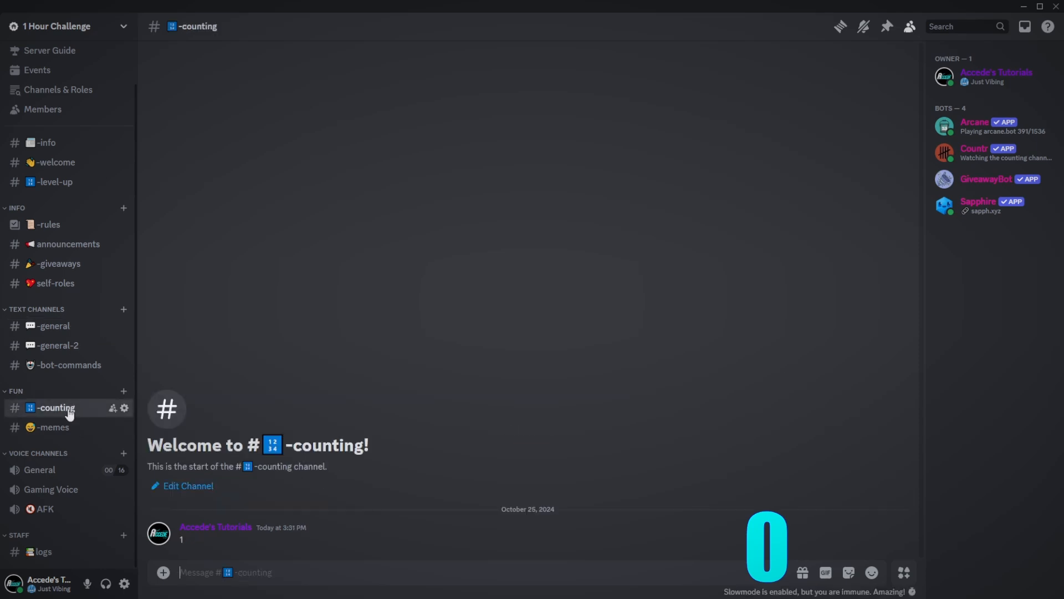
left_click(985, 149)
left_click(526, 480)
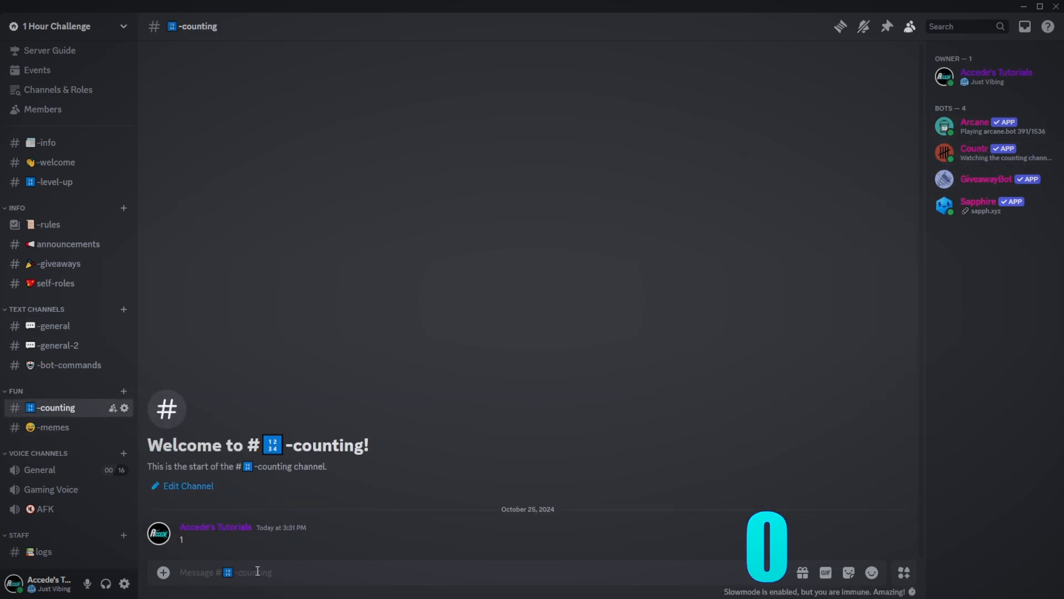
- View the -memes channel and scroll through its messages
left_click(79, 433)
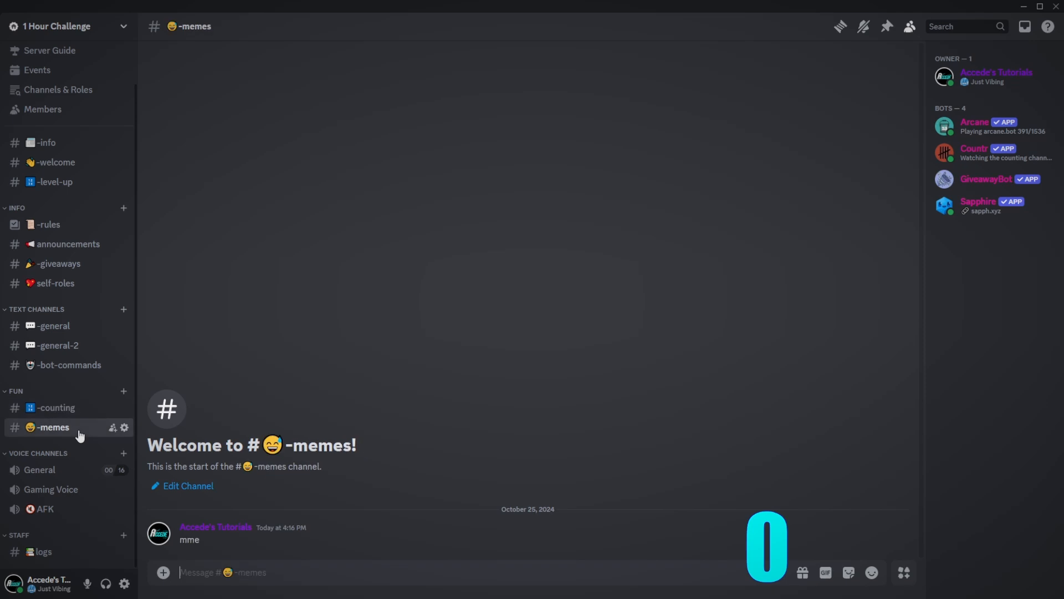
scroll(79, 435, "up", 1)
scroll(78, 435, "down", 1)
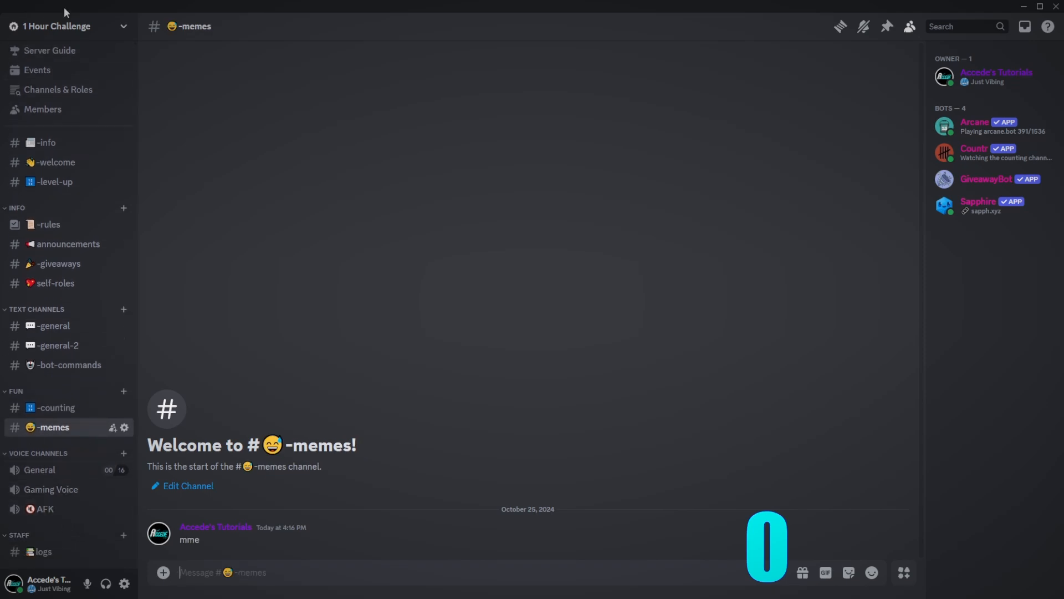
- Open the logs channel and compare it with Sapphire's Logging settings page
left_click(45, 552)
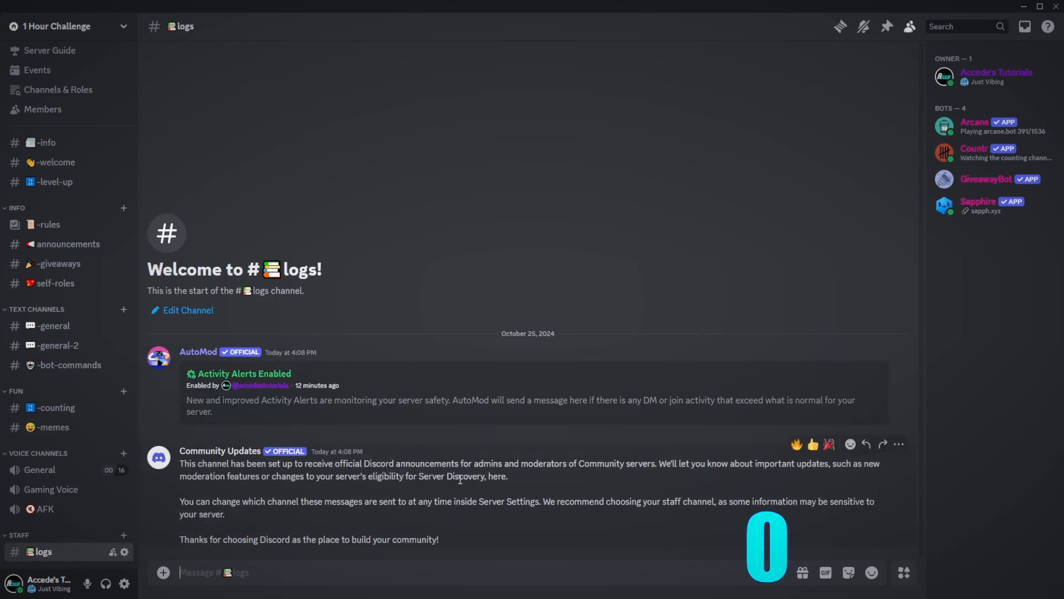
key("alt+Tab")
left_click(179, 449)
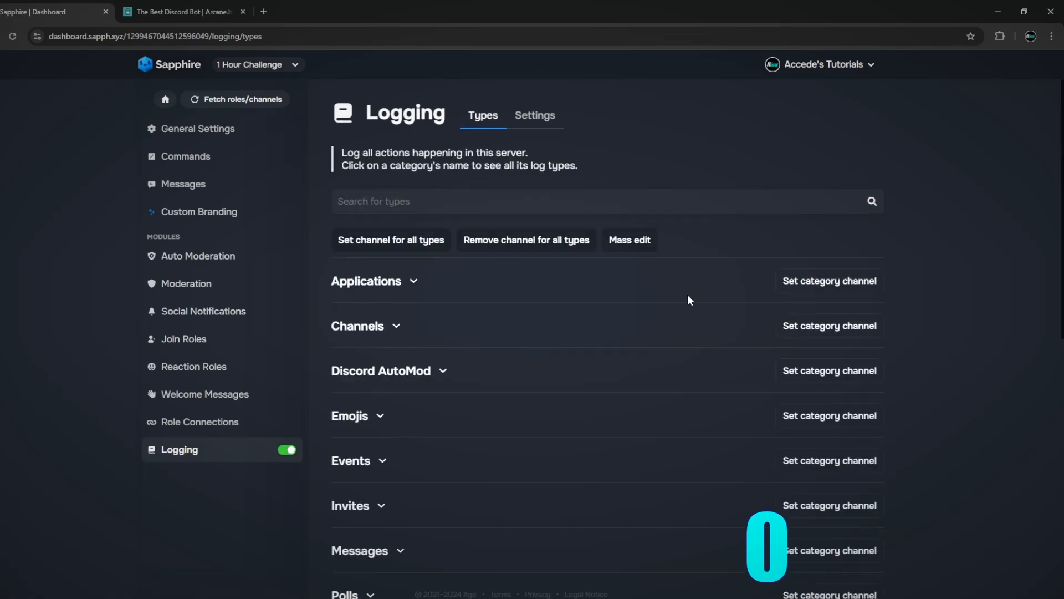
key("alt+Tab")
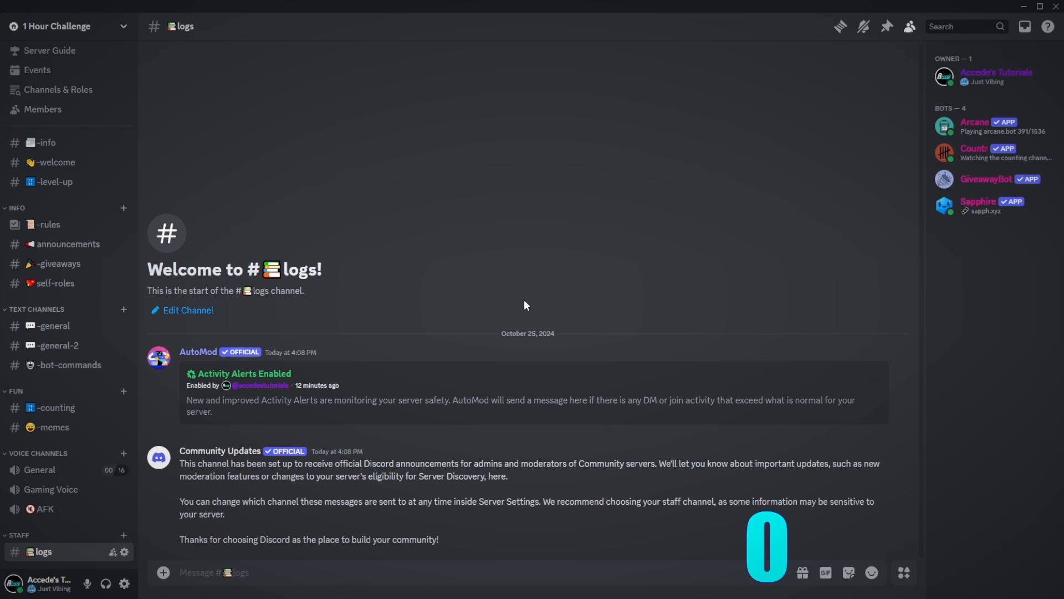
- Flip through the -rules, -giveaways, self-roles and announcements channels
left_click(50, 224)
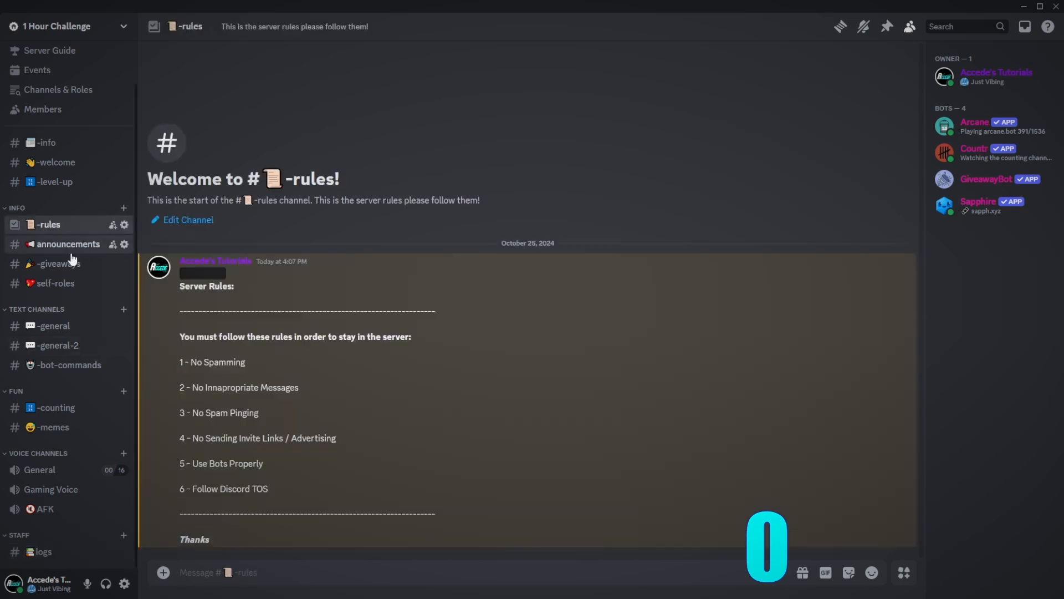
left_click(61, 263)
left_click(66, 284)
left_click(69, 244)
left_click(61, 283)
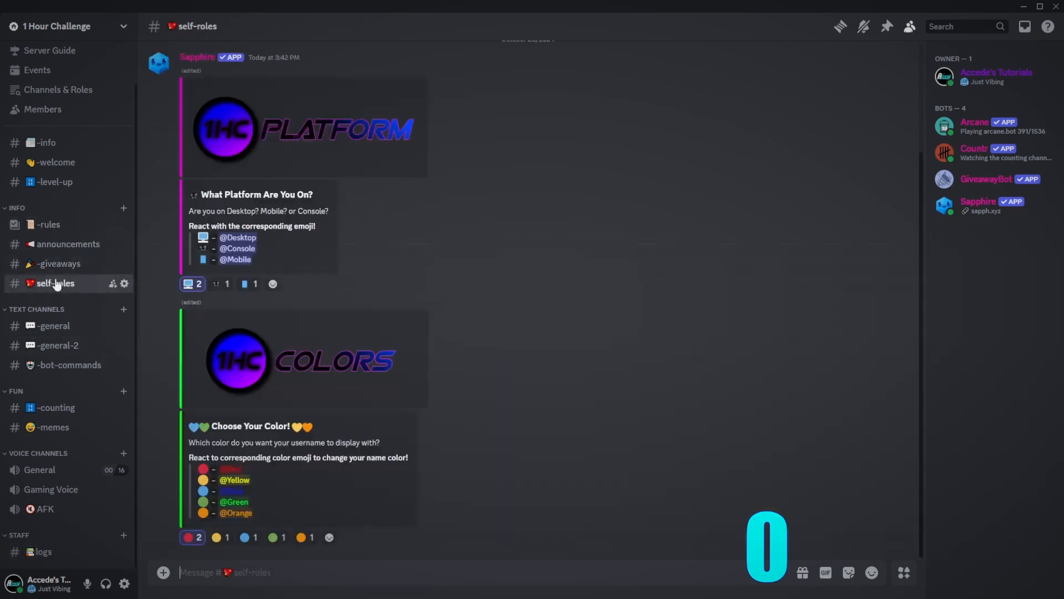
left_click(64, 263)
left_click(72, 244)
left_click(61, 224)
left_click(64, 264)
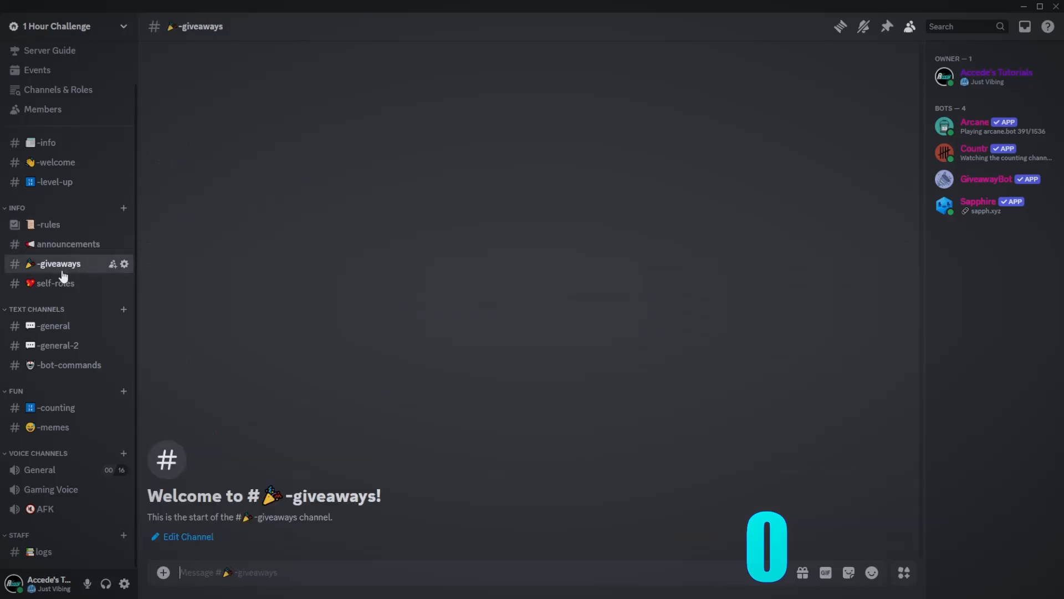
left_click(66, 284)
scroll(80, 270, "up", 1)
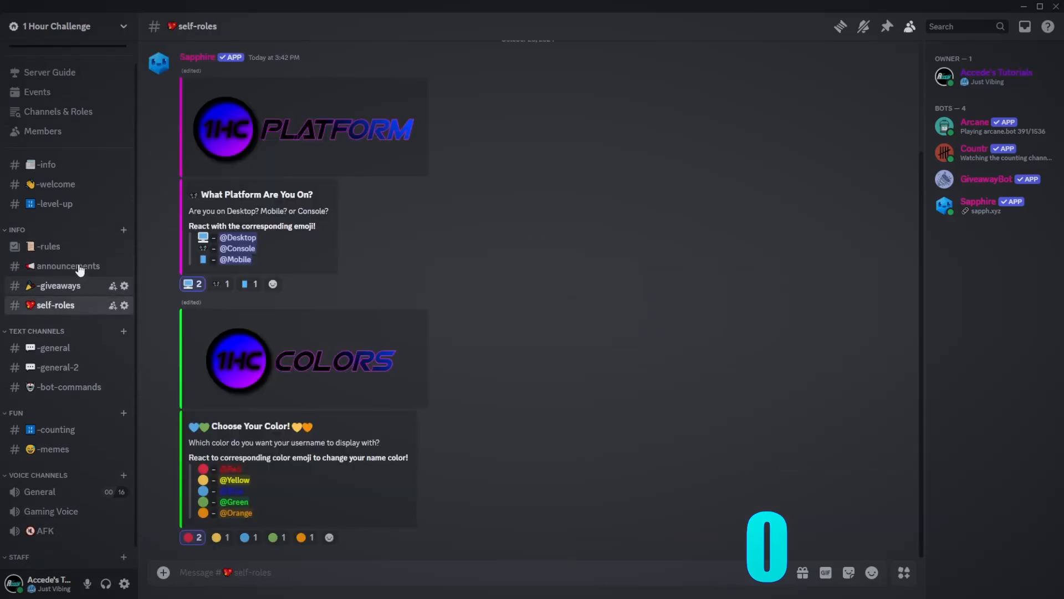
- Revisit -level-up, -welcome and -info, then return to the logs channel
left_click(78, 231)
left_click(83, 210)
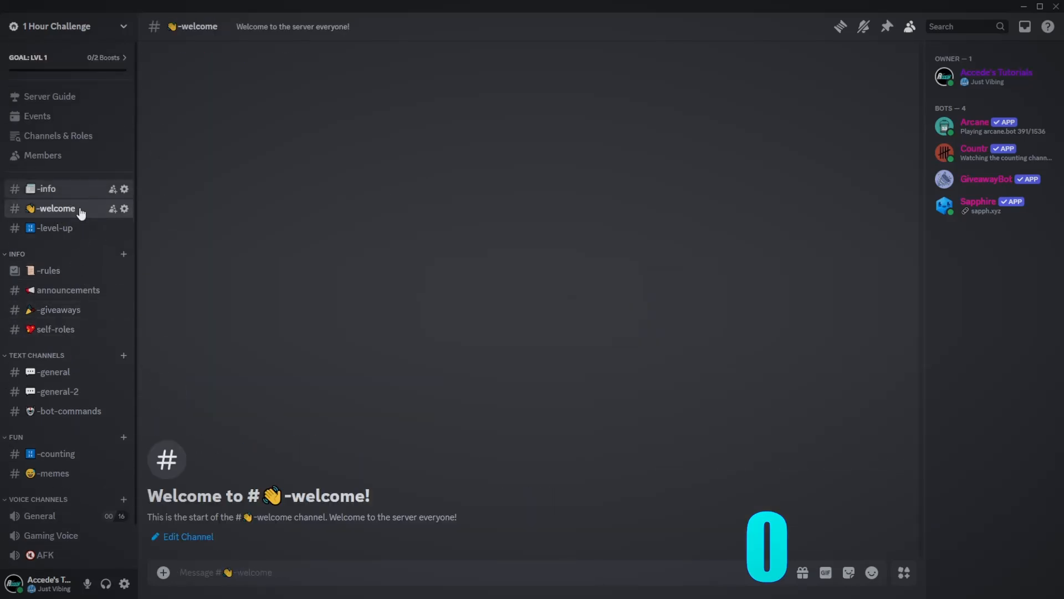
left_click(47, 188)
scroll(61, 487, "down", 1)
left_click(37, 551)
scroll(70, 433, "up", 1)
scroll(69, 431, "down", 1)
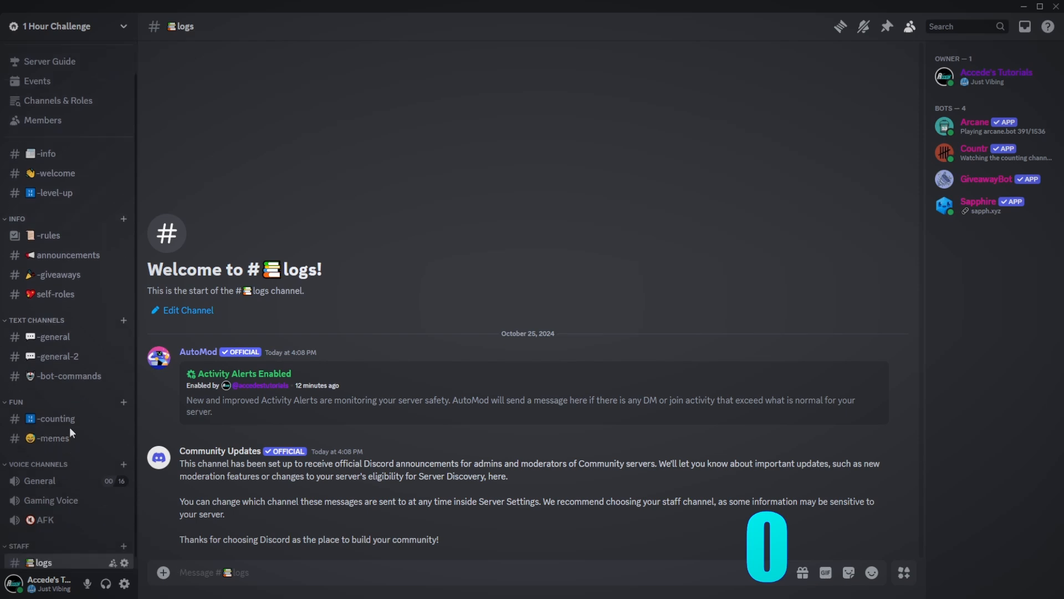
left_click(326, 596)
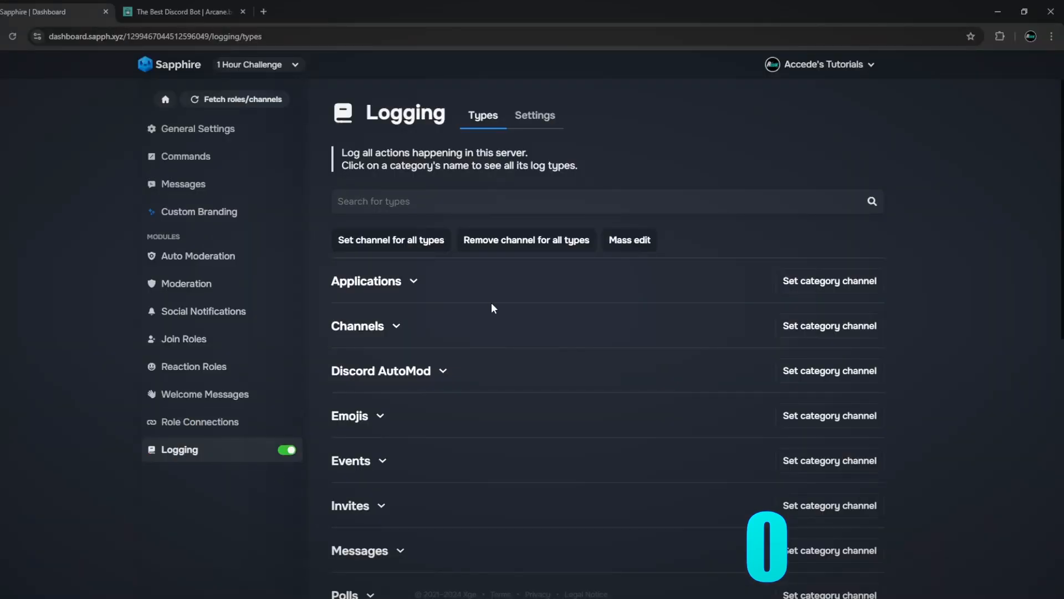
left_click(813, 282)
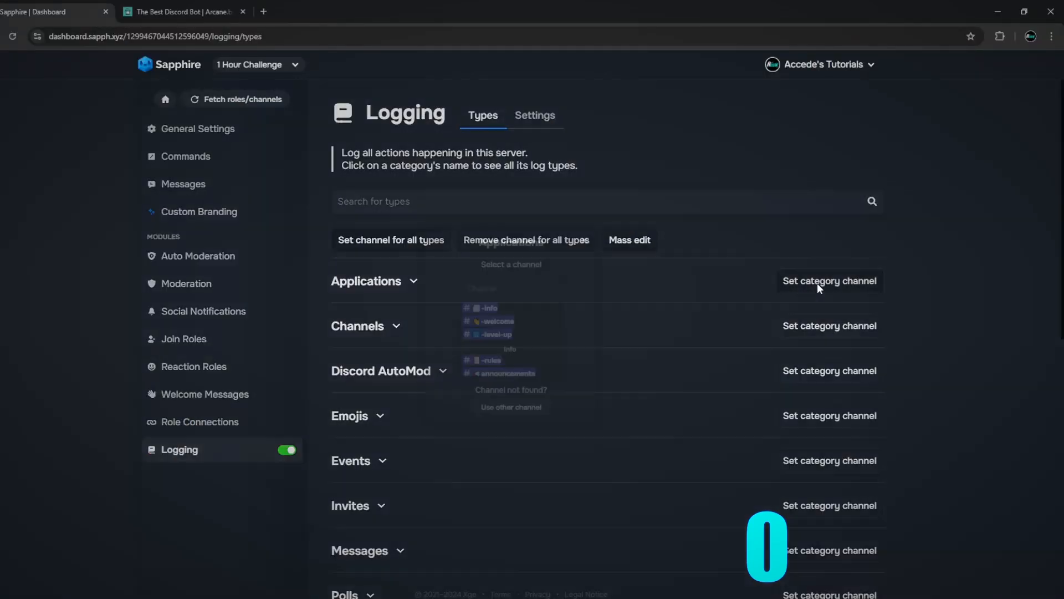
left_click(598, 225)
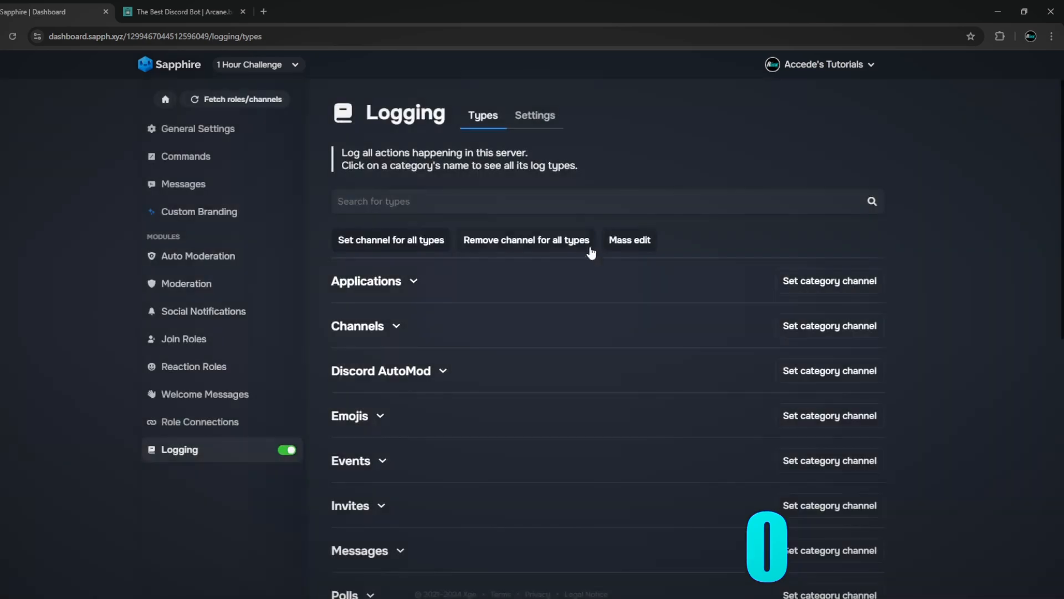
scroll(496, 420, "down", 5)
scroll(513, 413, "up", 5)
left_click(360, 596)
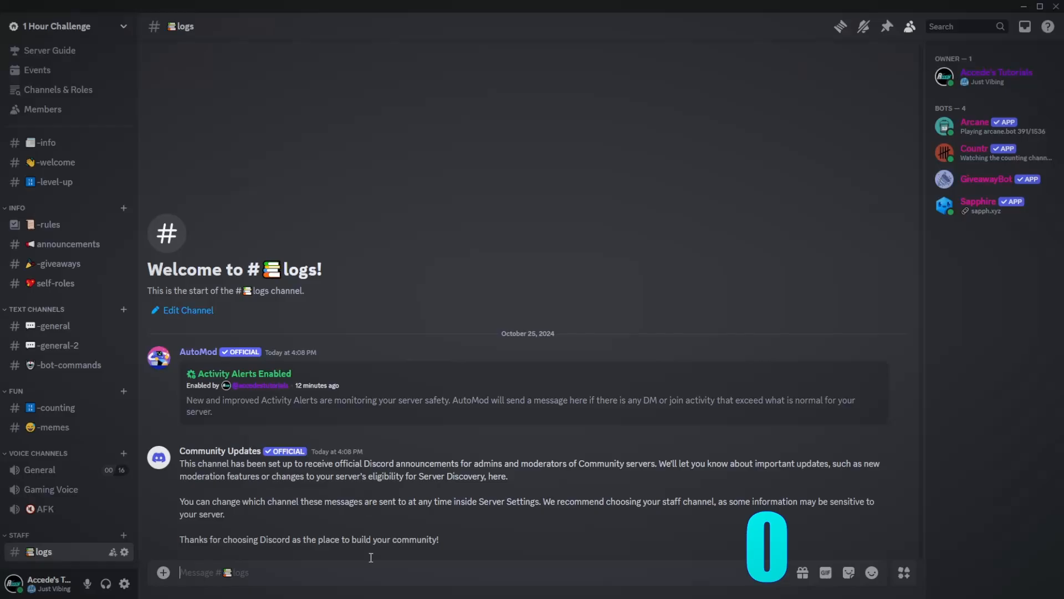
left_click(58, 407)
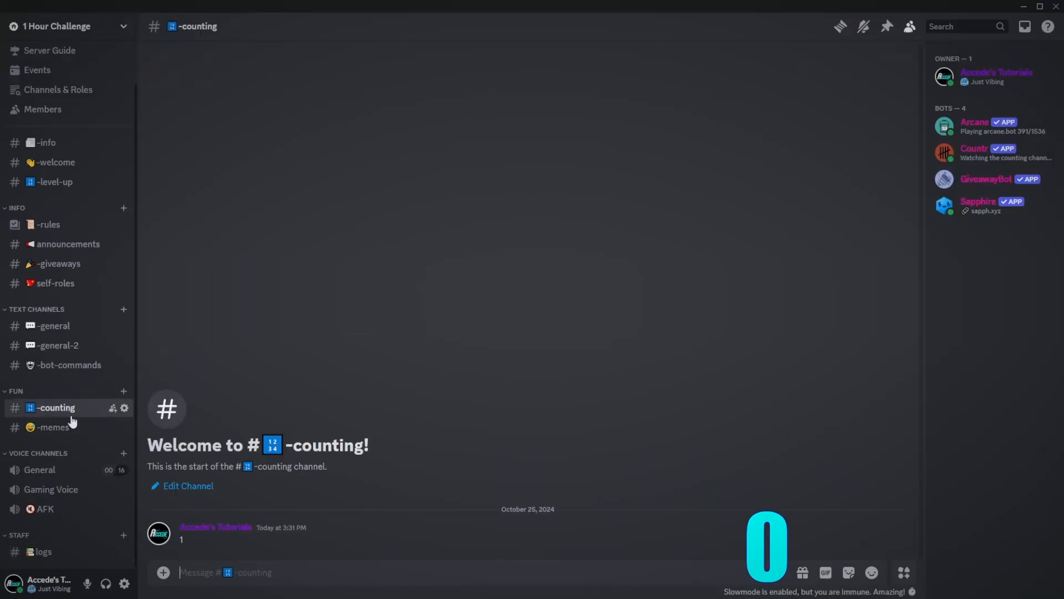
left_click(61, 345)
left_click(75, 556)
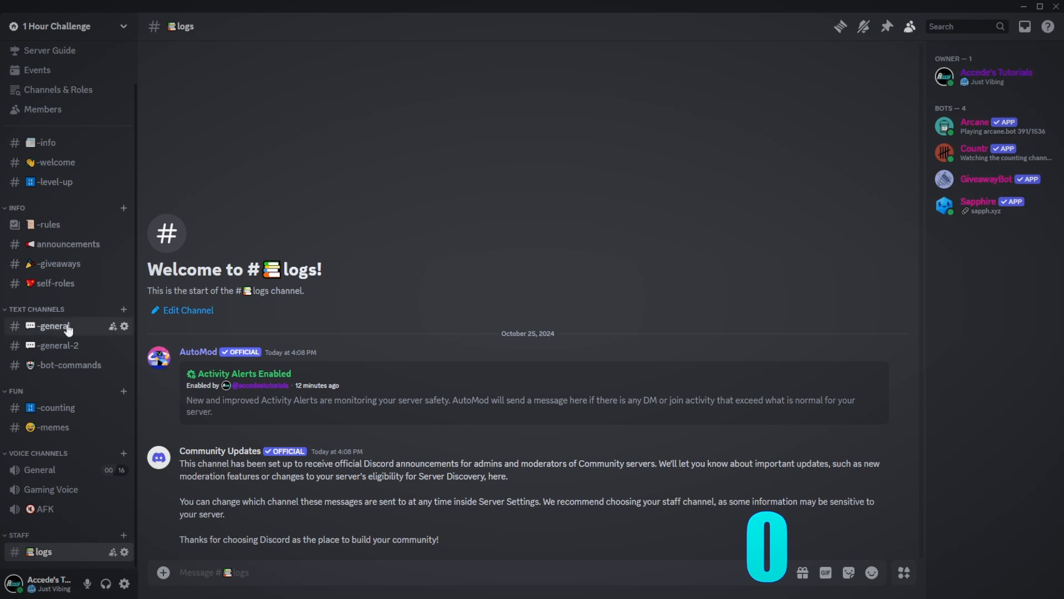
scroll(90, 461, "up", 2)
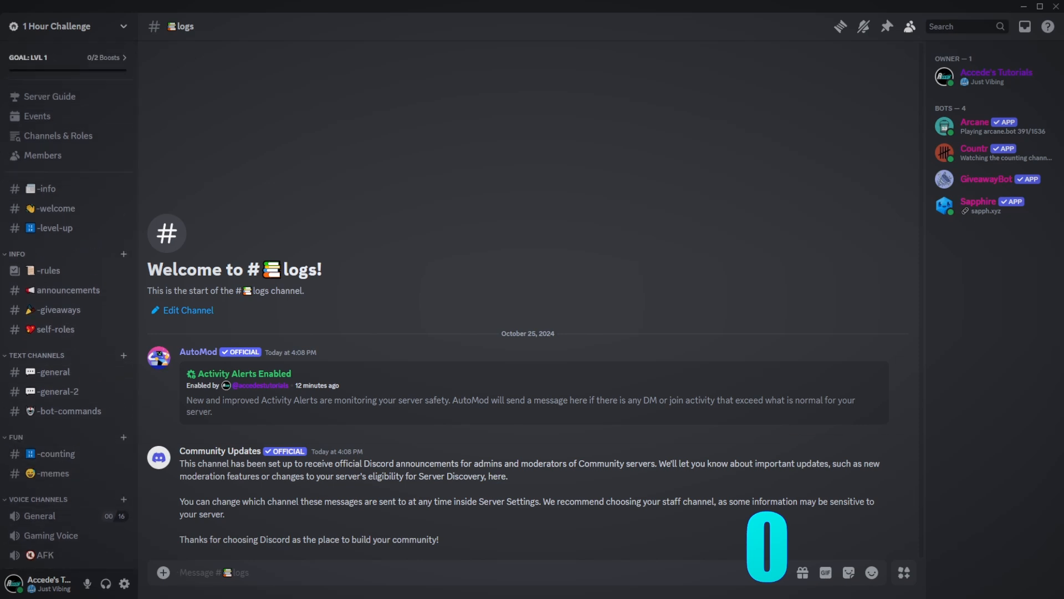
left_click(354, 597)
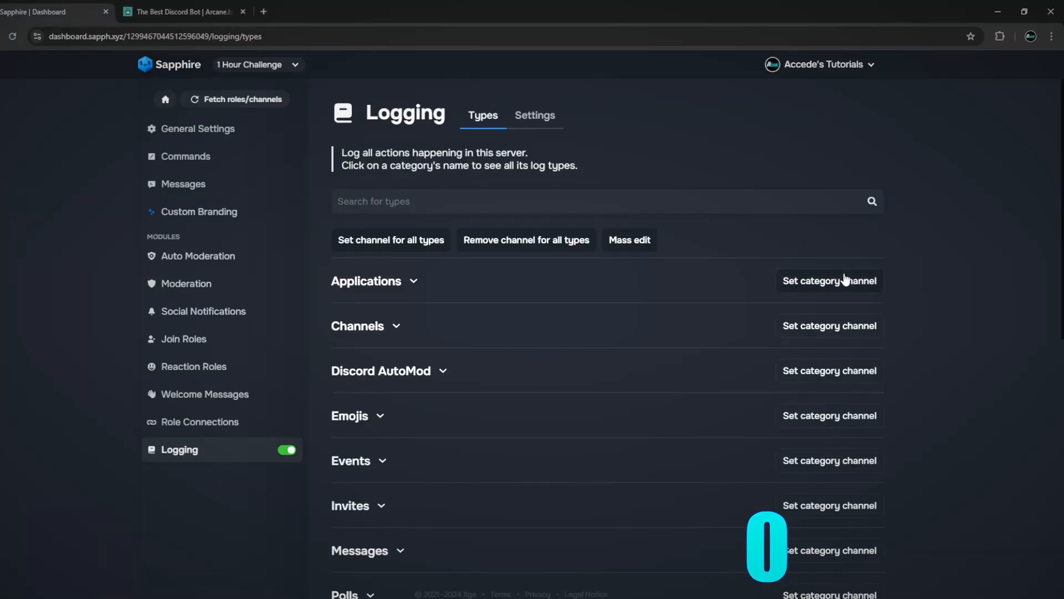
left_click(388, 597)
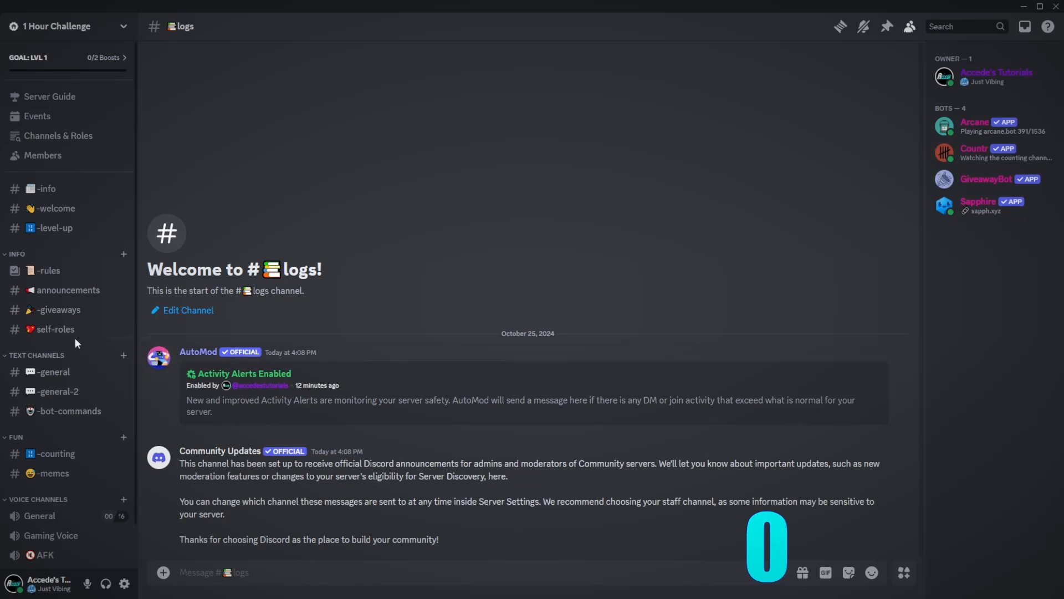
- In self-roles, react to claim the Yellow, Blue and Green colour roles
left_click(61, 373)
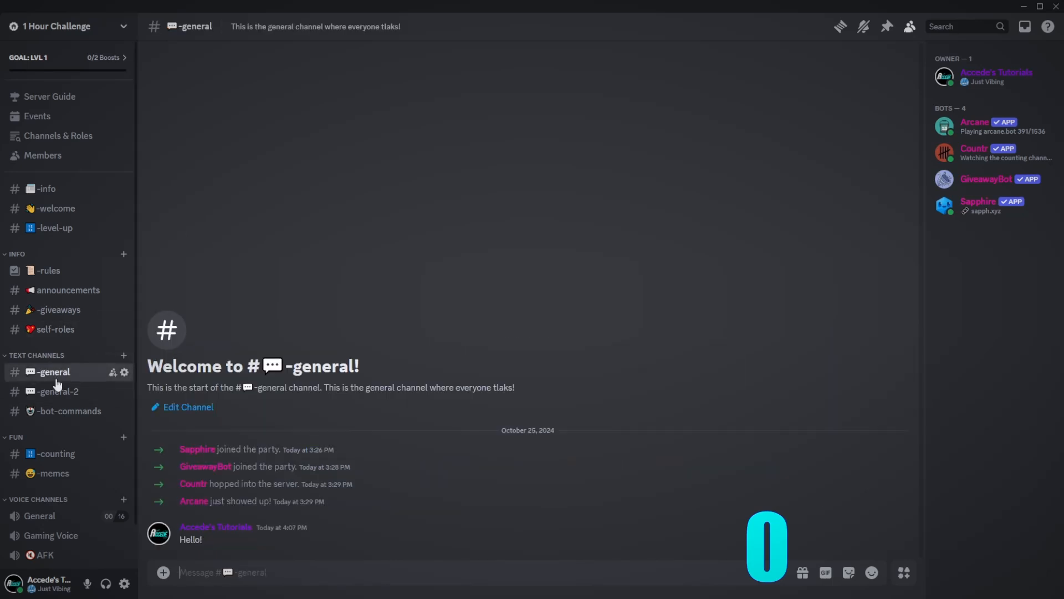
left_click(61, 330)
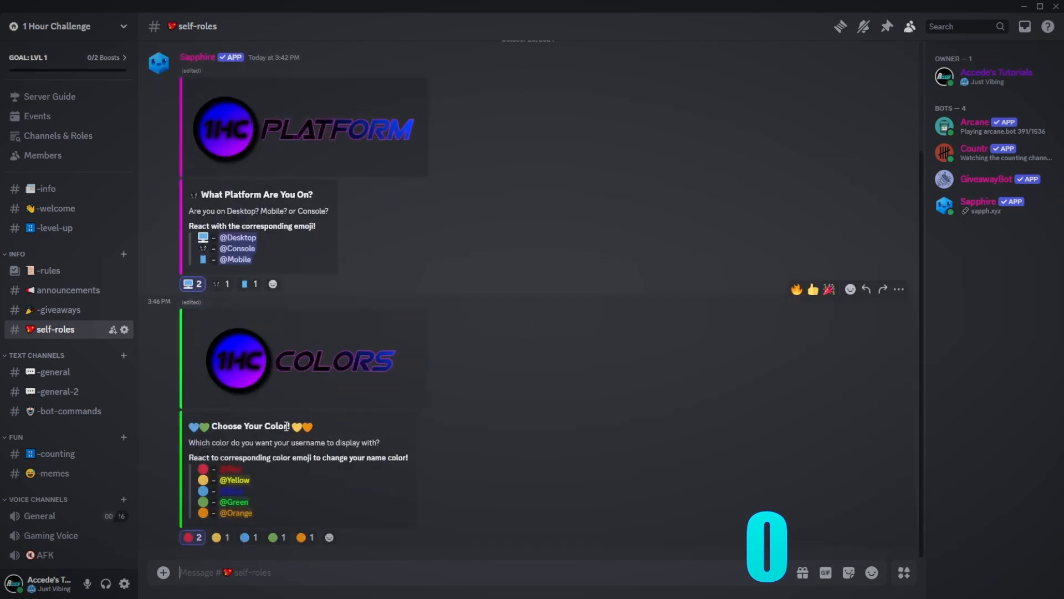
left_click(219, 537)
left_click(247, 537)
left_click(276, 537)
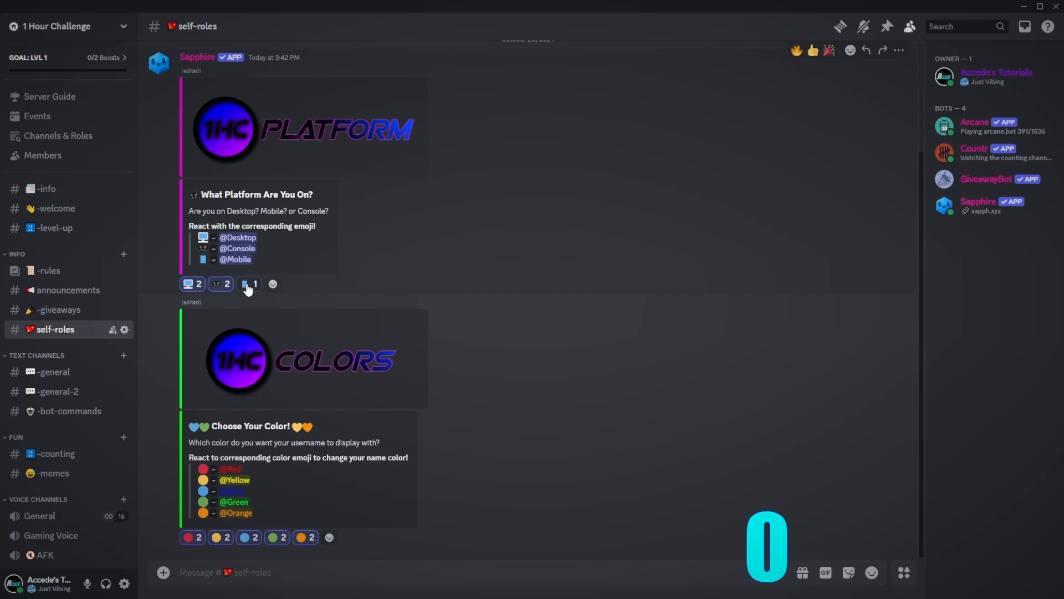
- Check -giveaways and GiveawayBot's profile, then view the announcements and -rules channels
left_click(79, 306)
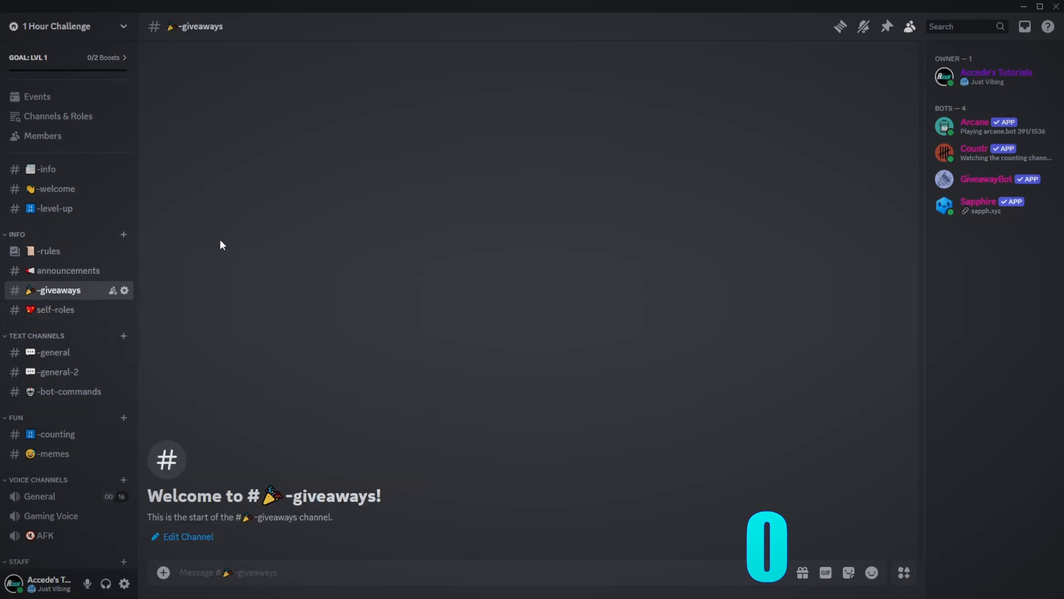
left_click(984, 187)
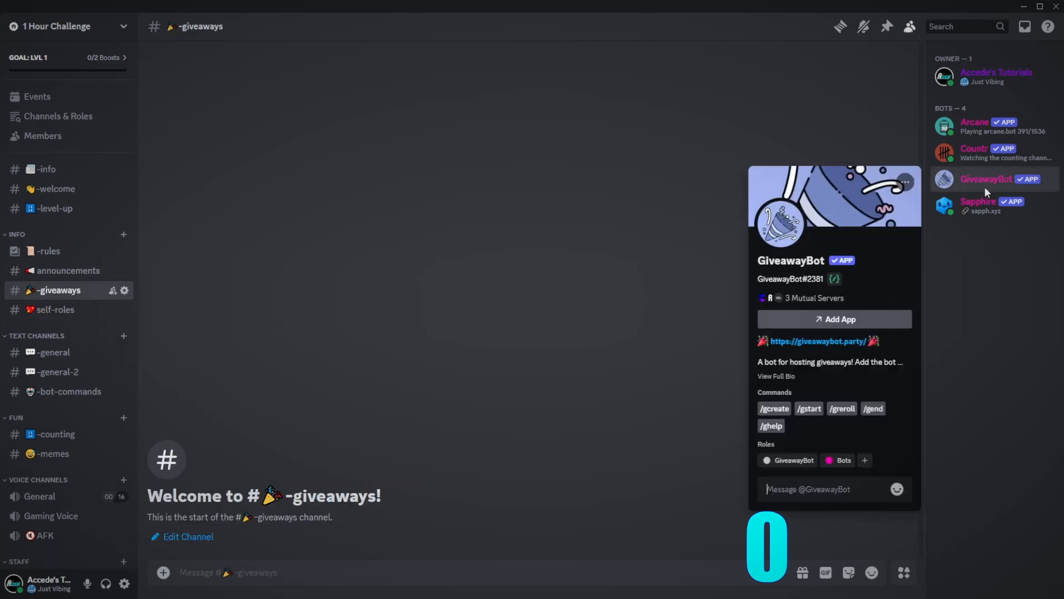
left_click(554, 271)
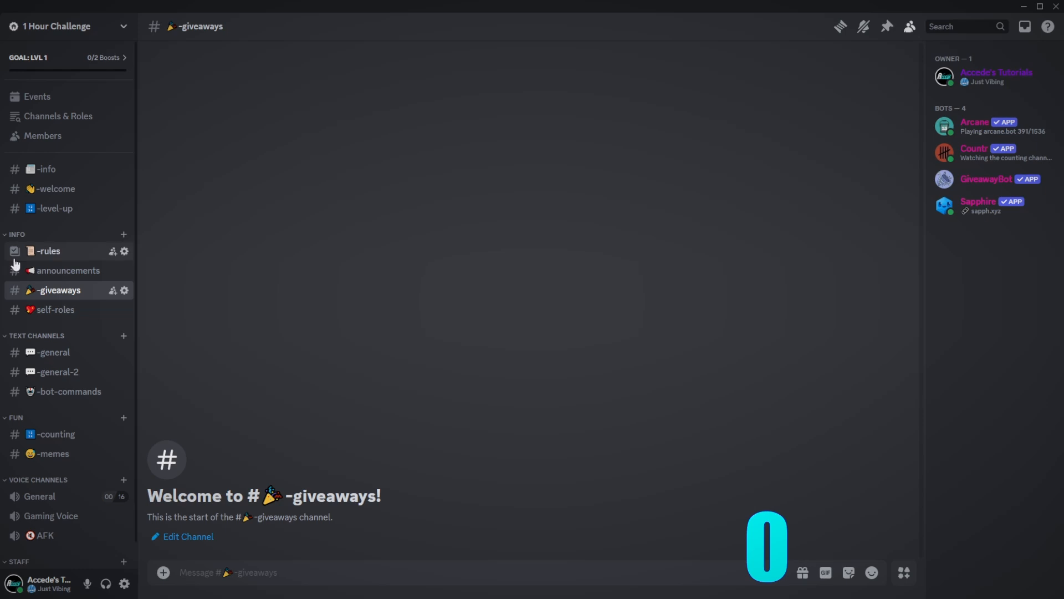
left_click(65, 270)
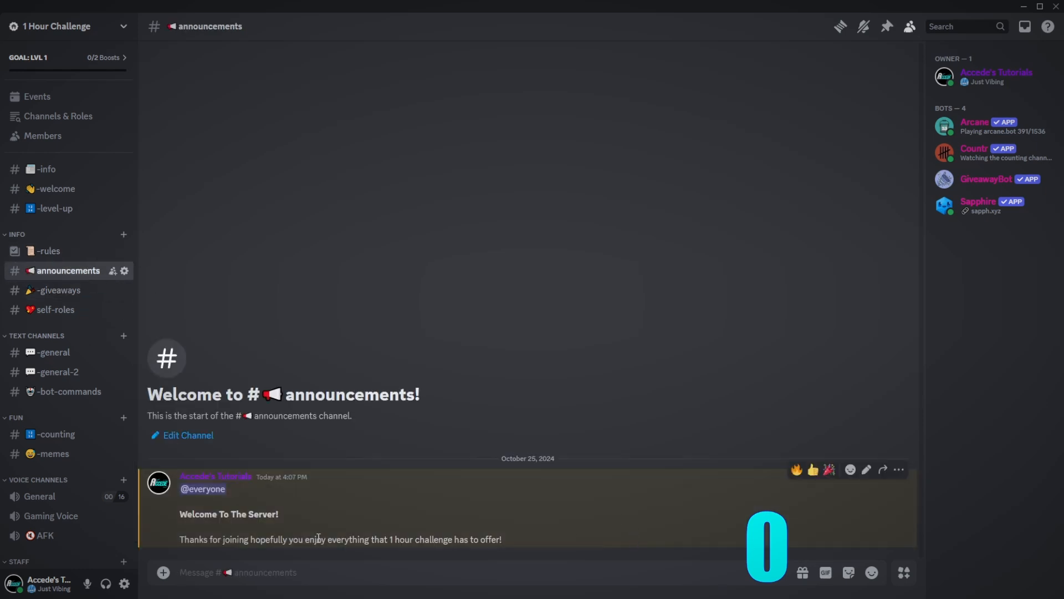
left_click(53, 253)
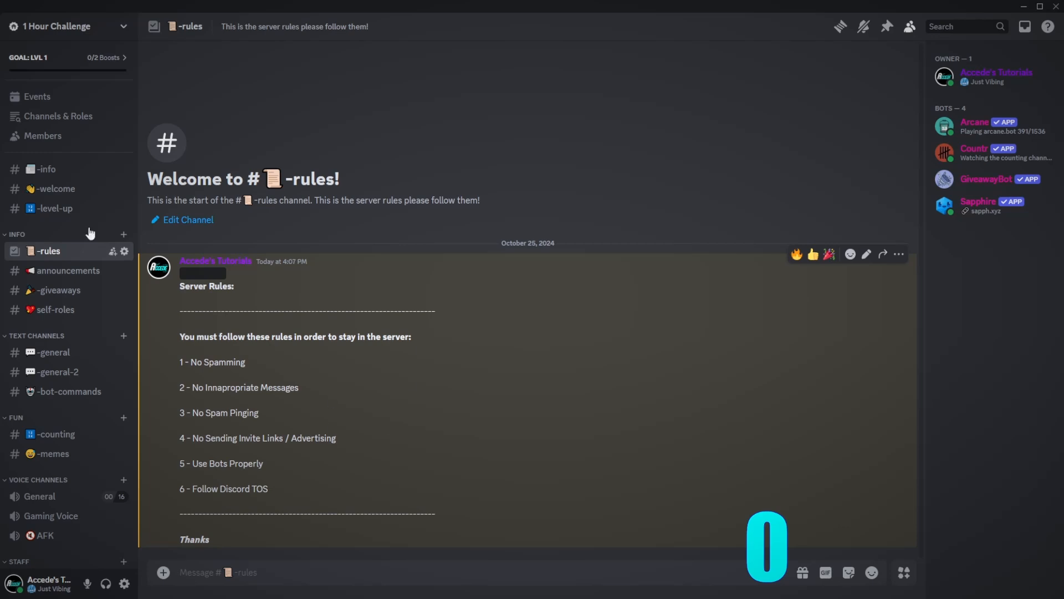
- In -level-up, view the Arcane bot's profile and all of the server owner's roles
left_click(54, 210)
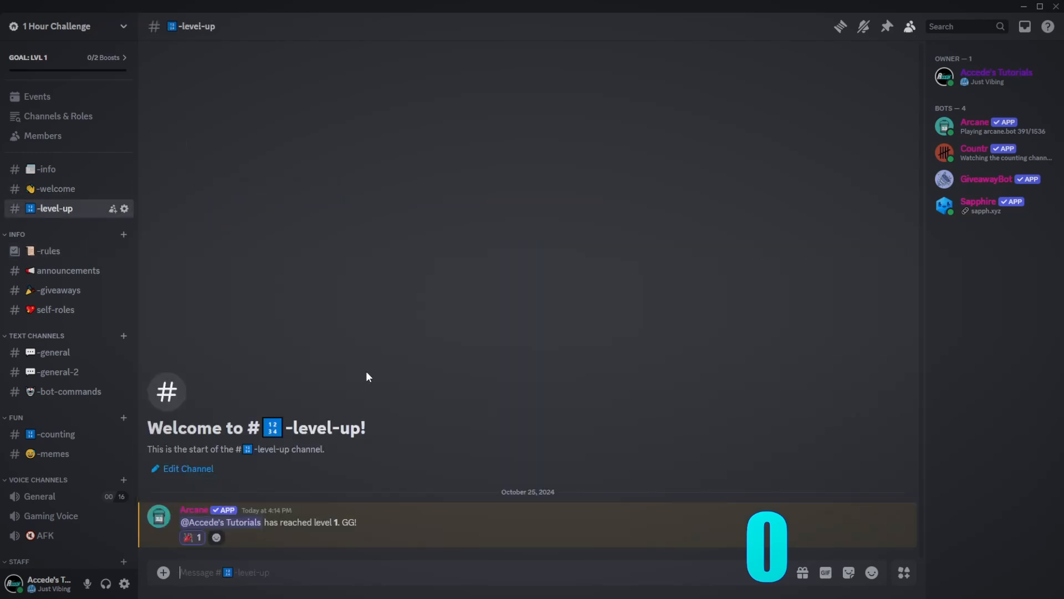
left_click(204, 513)
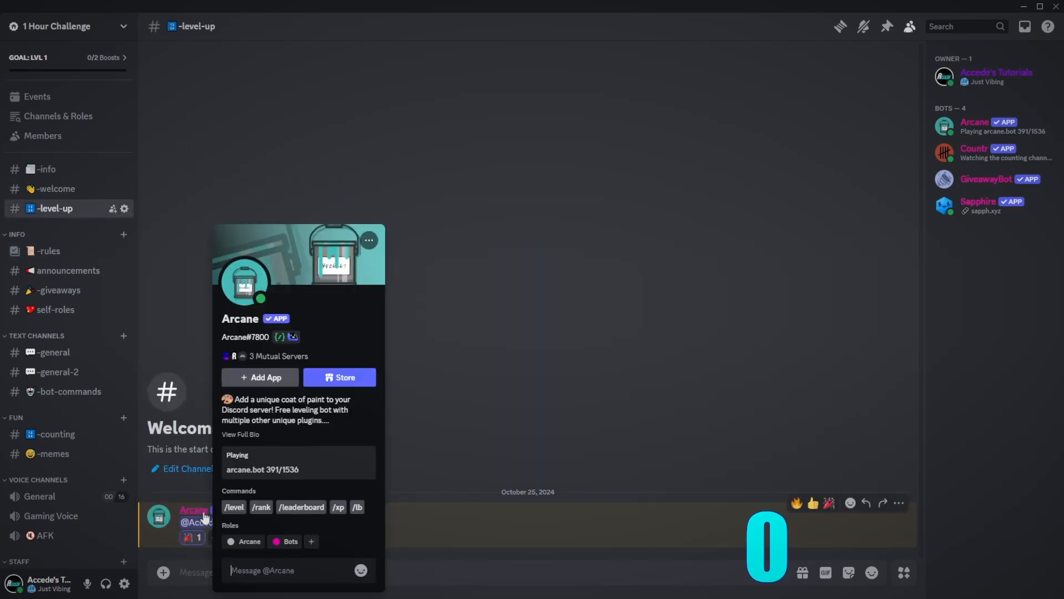
left_click(392, 506)
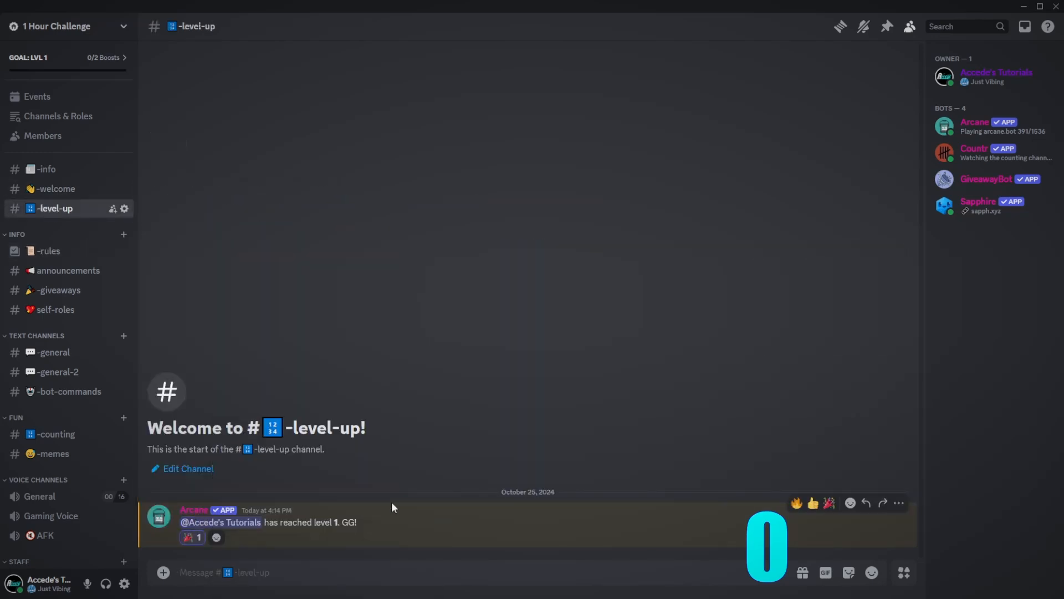
left_click(996, 76)
left_click(856, 277)
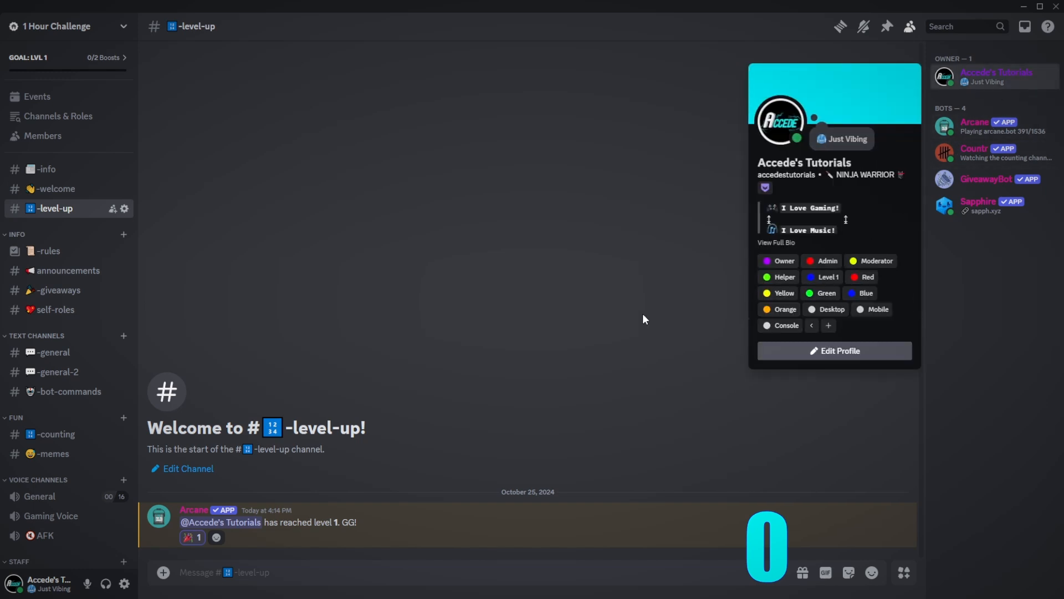
left_click(629, 331)
- In -welcome, look at the Social Notifications, Reaction Roles and Join Roles modules
left_click(62, 195)
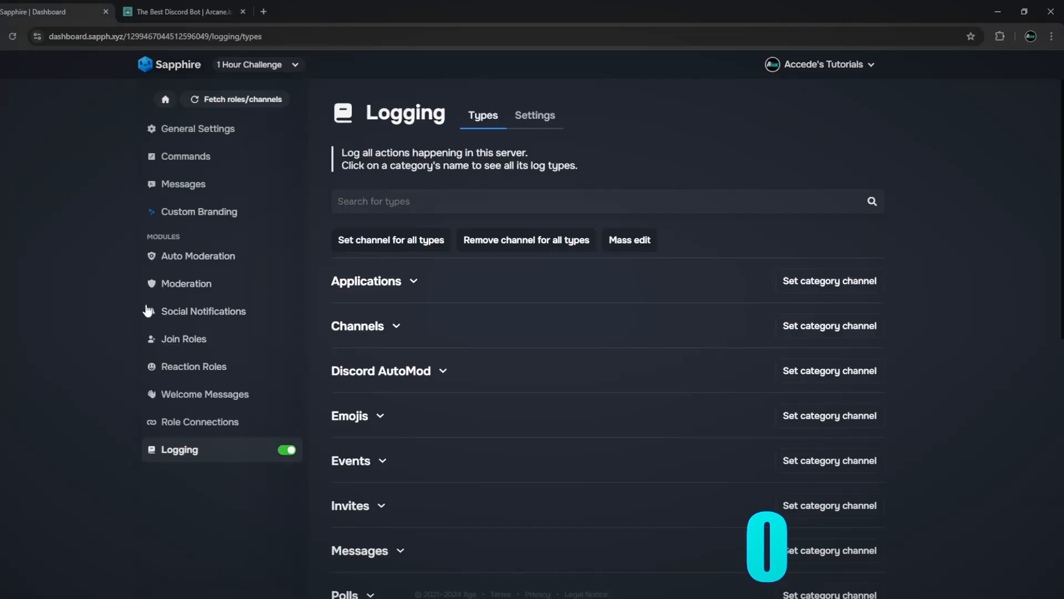
left_click(148, 310)
left_click(180, 368)
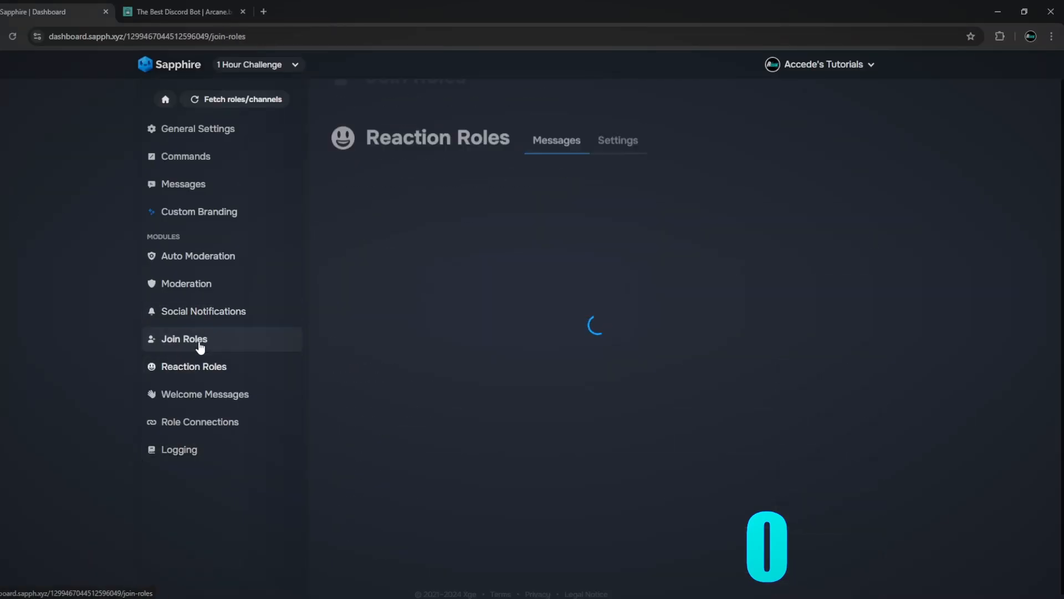
left_click(197, 340)
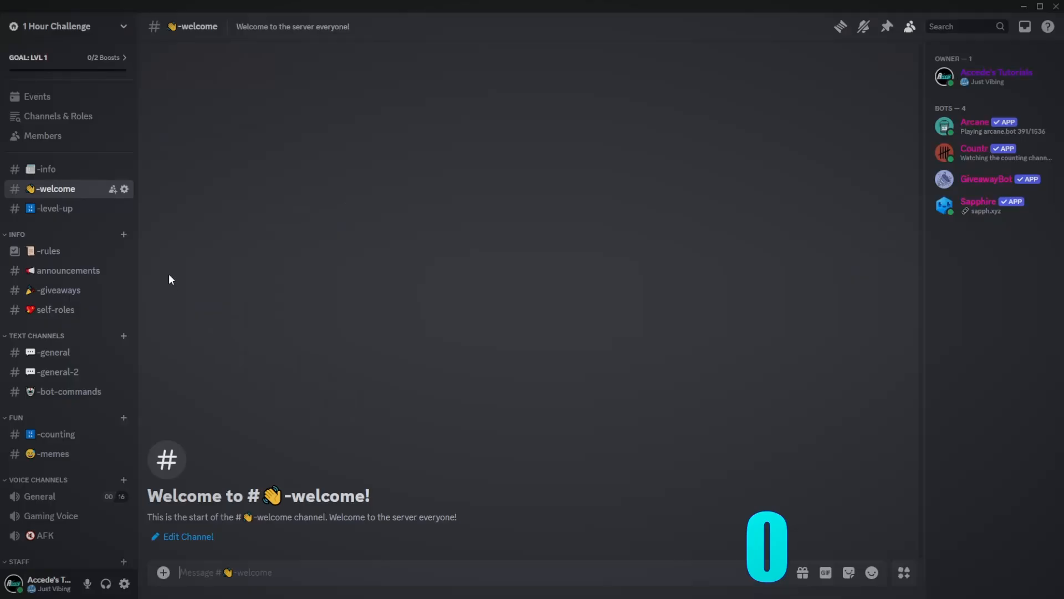
- From -info, go to the server's Stickers and then Emoji settings
left_click(87, 173)
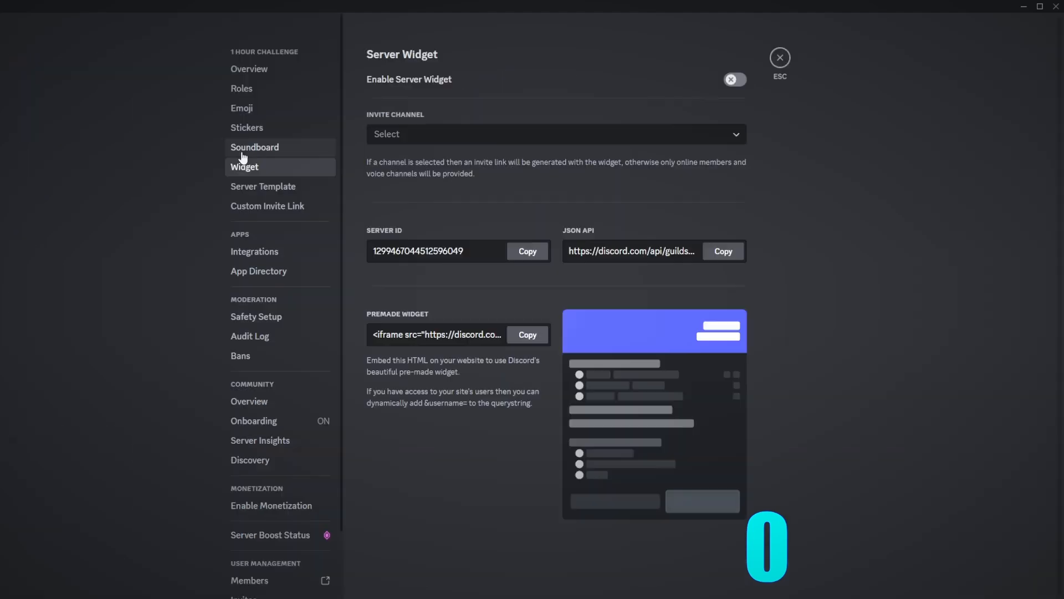
left_click(247, 127)
left_click(242, 108)
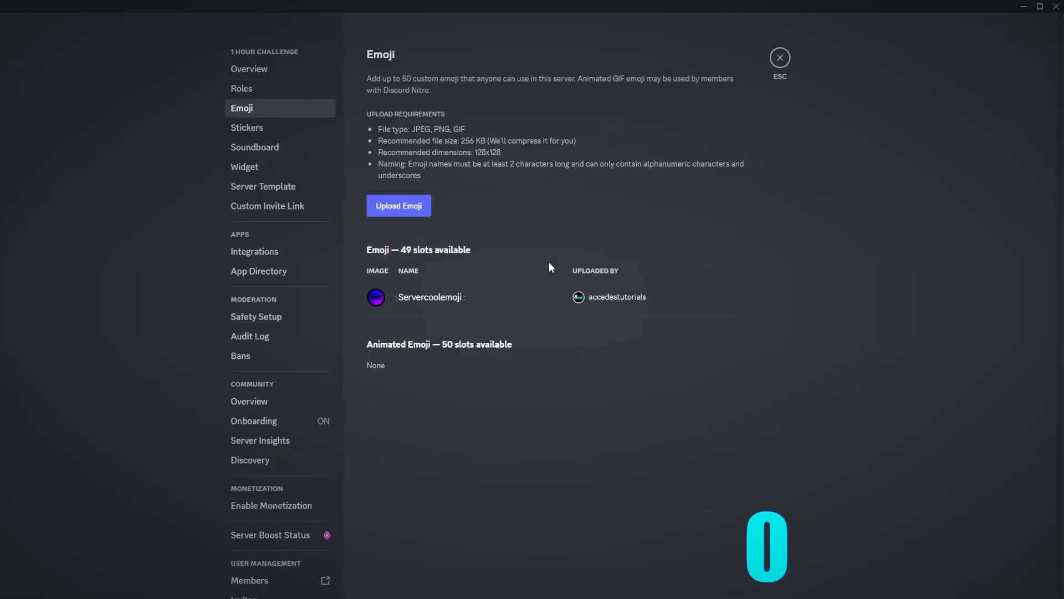
- In Roles settings, view the members of the Green, Owner, Admin and Moderator roles
left_click(280, 88)
scroll(595, 393, "down", 5)
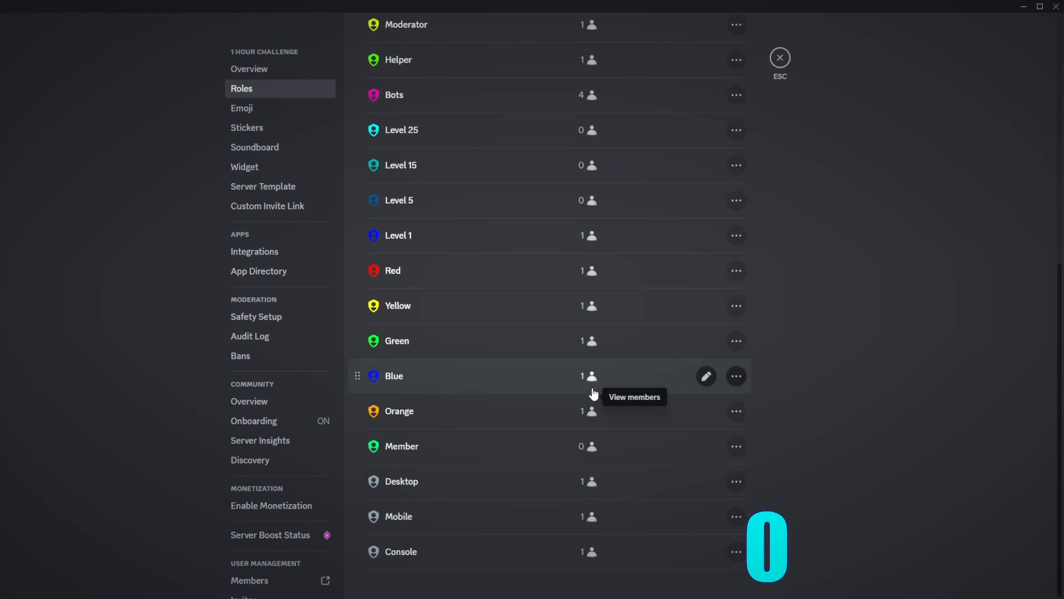
left_click(587, 340)
left_click(407, 165)
left_click(400, 183)
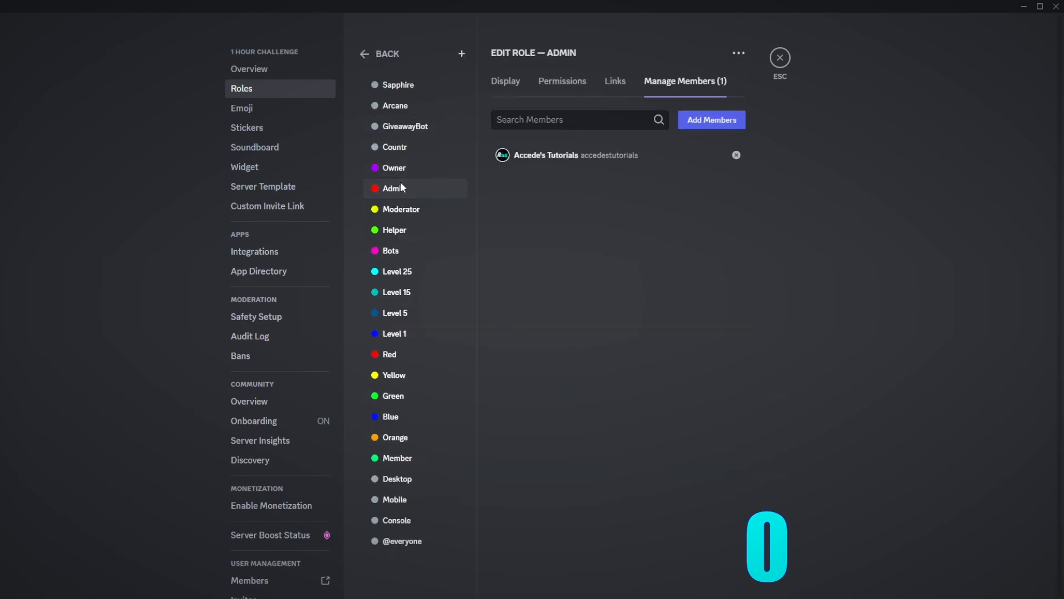
left_click(420, 208)
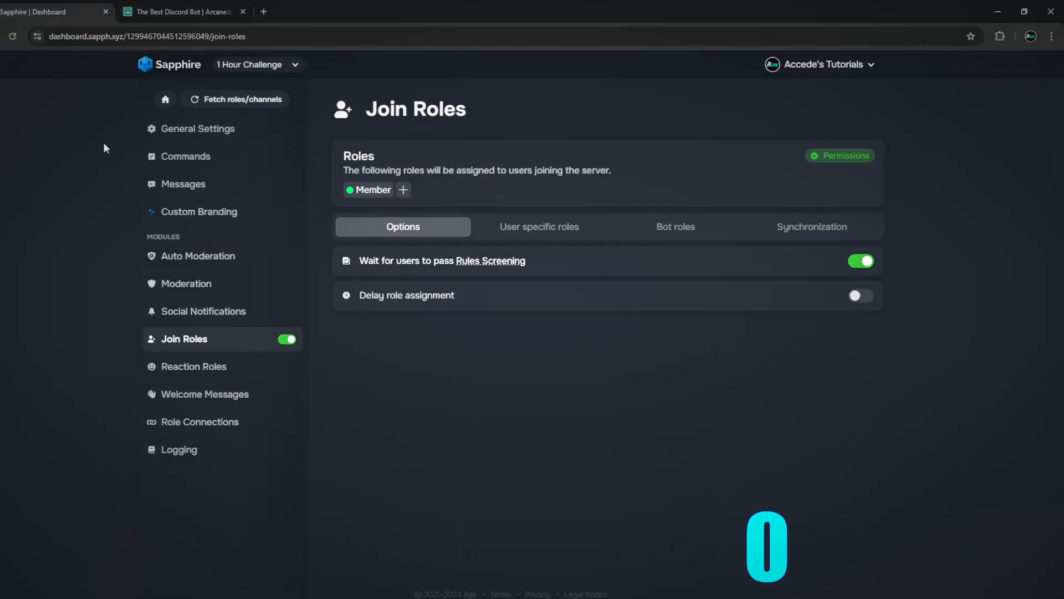
- Switch between the STAFF logs channel and -general several times, then open self-roles
left_click(189, 163)
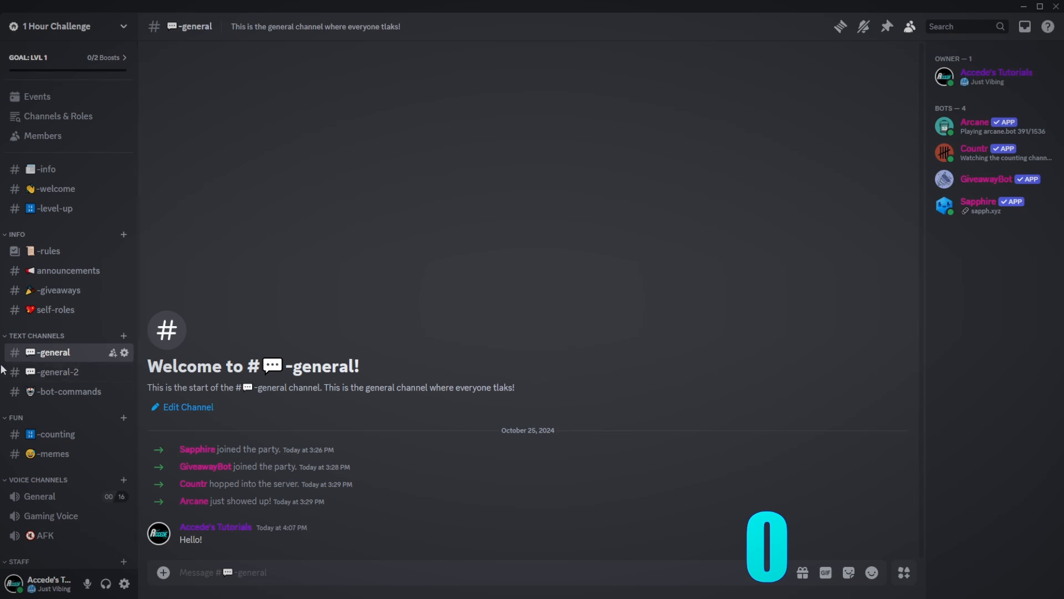
scroll(61, 533, "down", 1)
left_click(58, 551)
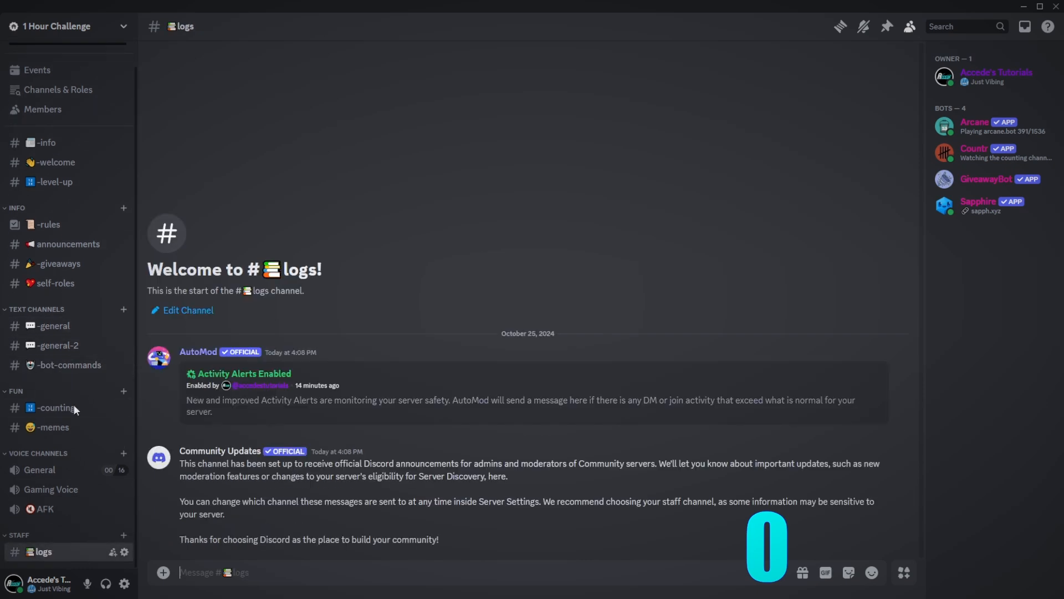
left_click(92, 331)
left_click(69, 552)
left_click(78, 326)
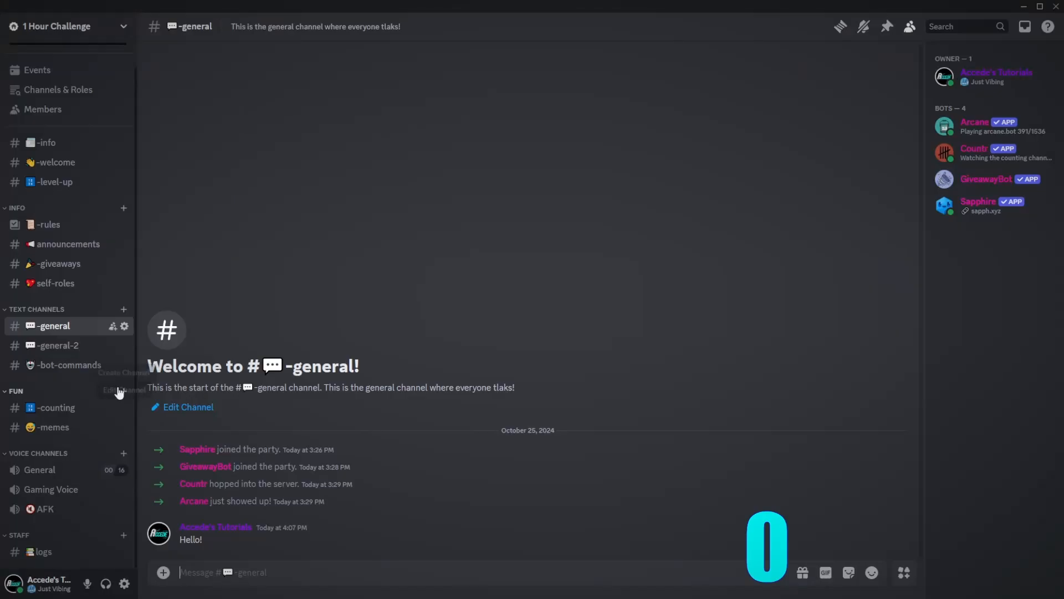
scroll(99, 393, "up", 1)
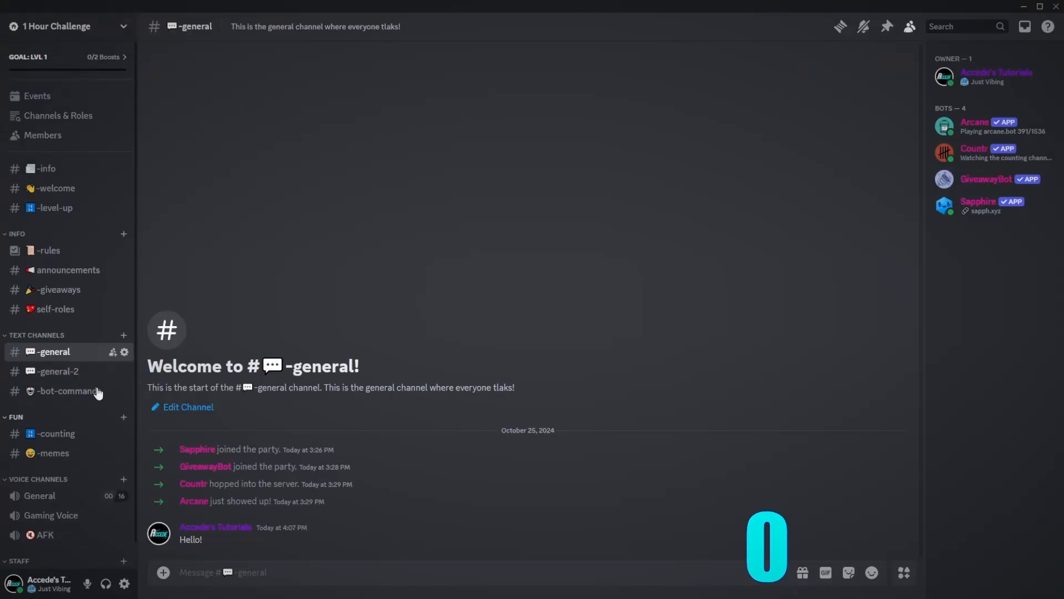
scroll(83, 421, "down", 1)
left_click(44, 551)
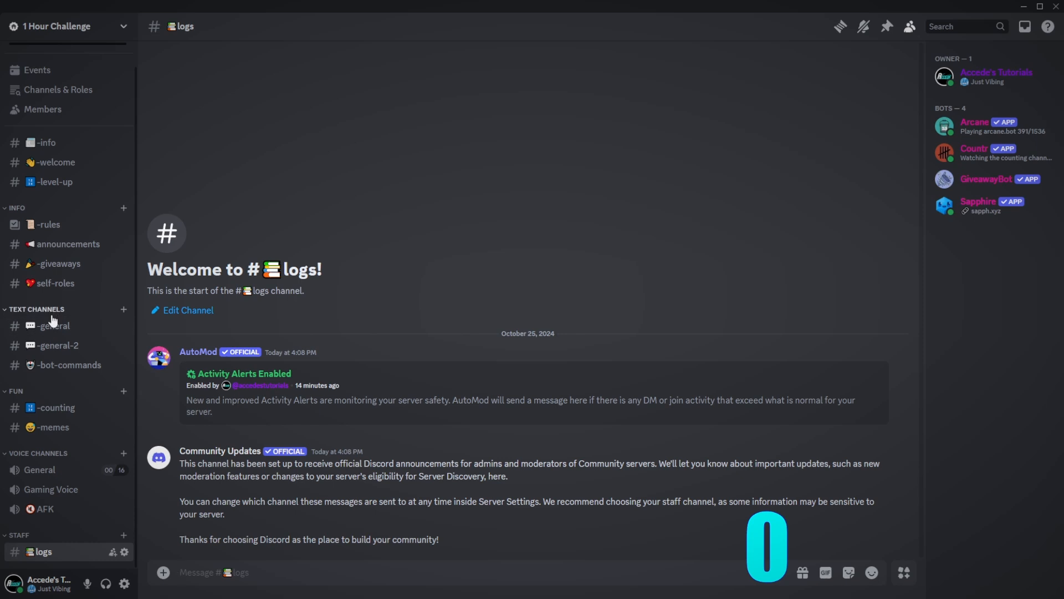
left_click(53, 325)
scroll(67, 320, "up", 1)
left_click(56, 309)
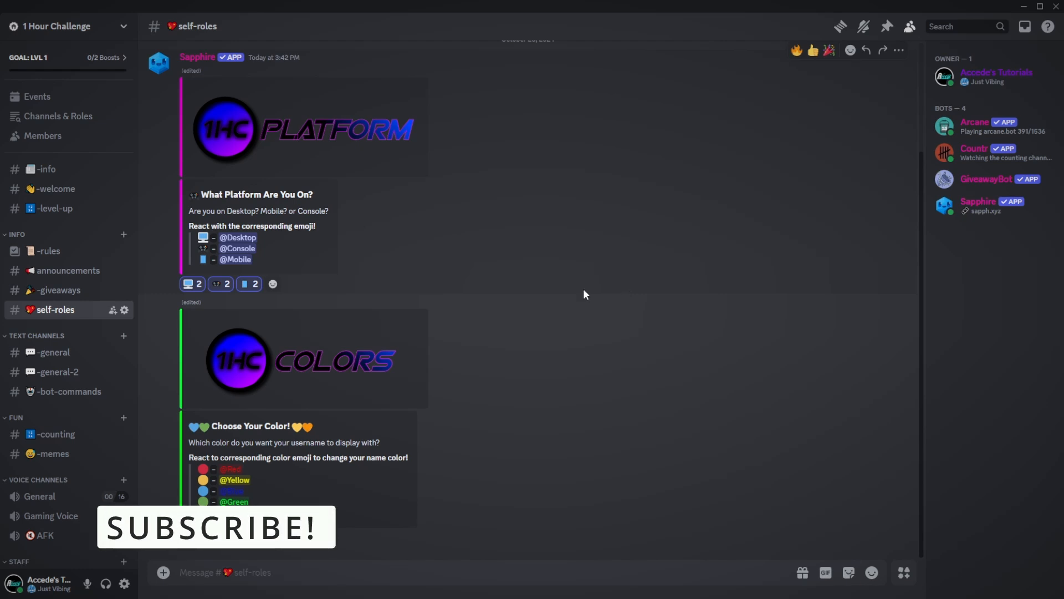
- Open Accede Productions' announcements and repeatedly highlight the 'Hello everyone' announcement paragraph
left_click(1, 163)
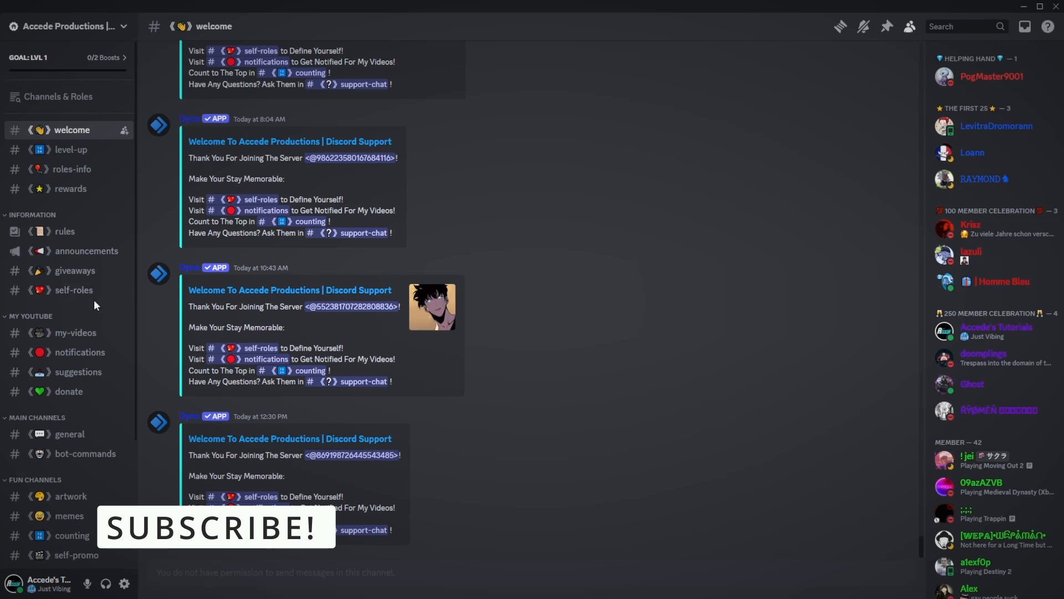
left_click(95, 257)
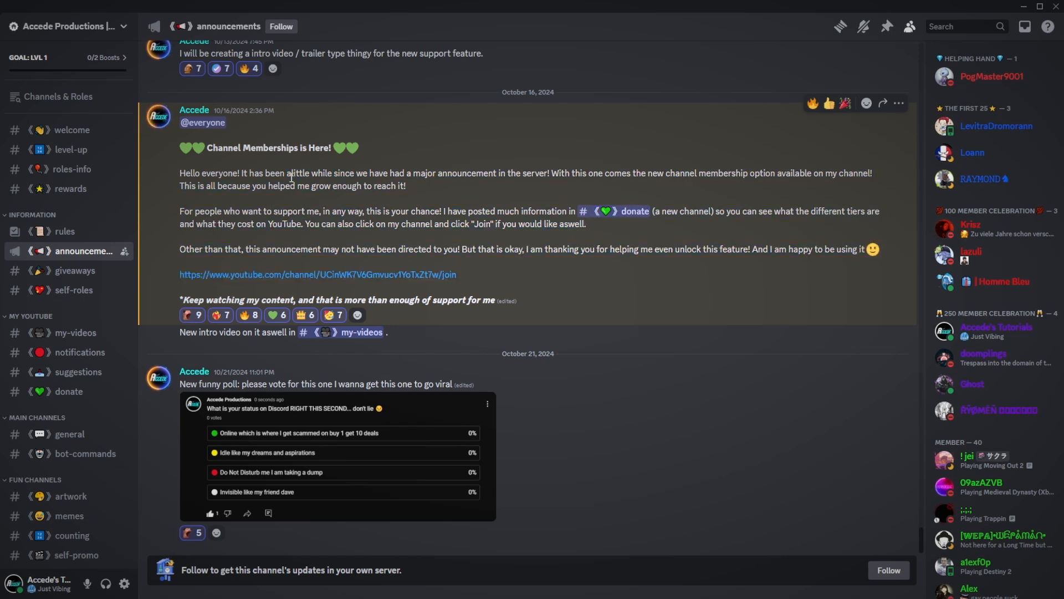
left_click_drag(456, 195, 203, 170)
left_click(219, 175)
left_click_drag(482, 194, 144, 175)
left_click(235, 174)
left_click_drag(443, 190, 180, 173)
left_click(201, 173)
left_click_drag(419, 194, 164, 179)
left_click(244, 185)
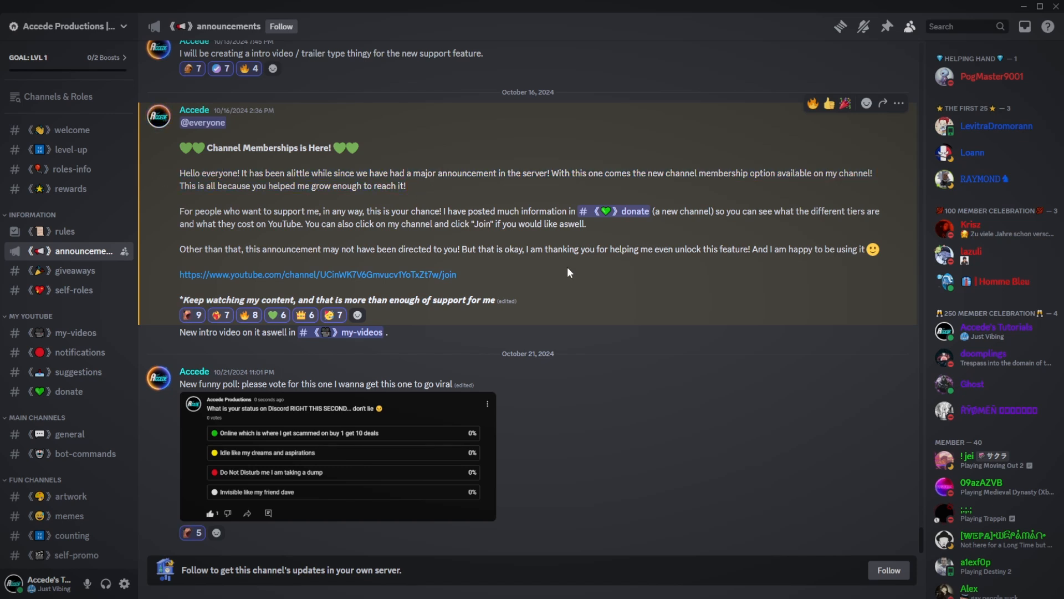